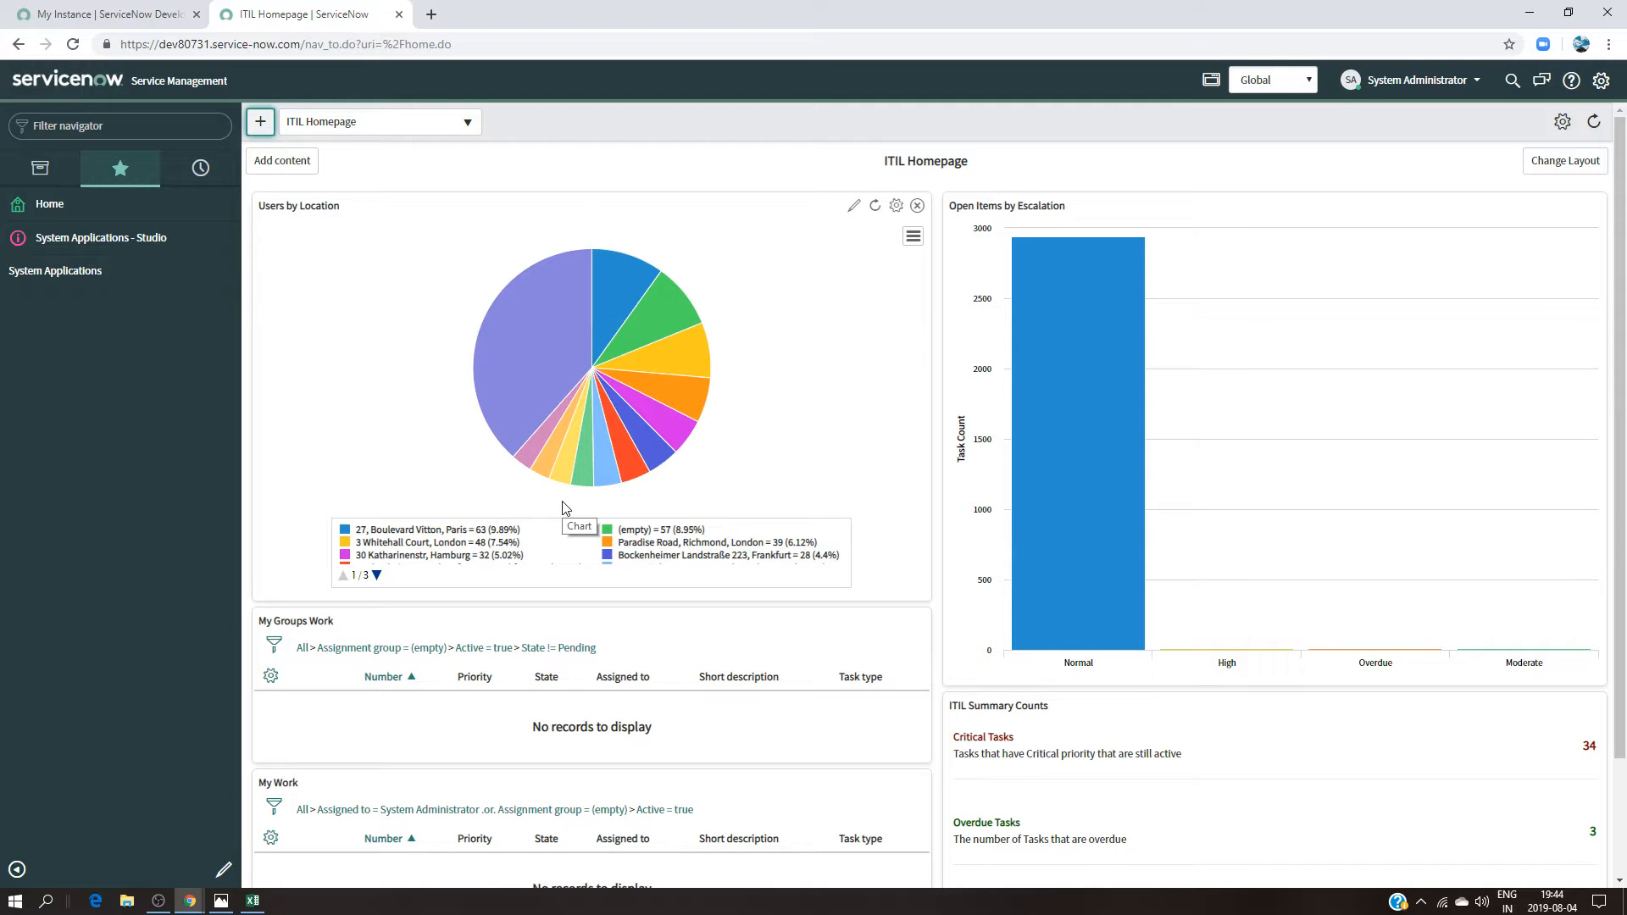
# Step: Review the expected list views in expected_result.png and the sample records in the Demo Data For ACL workbook
pyautogui.click(220, 901)
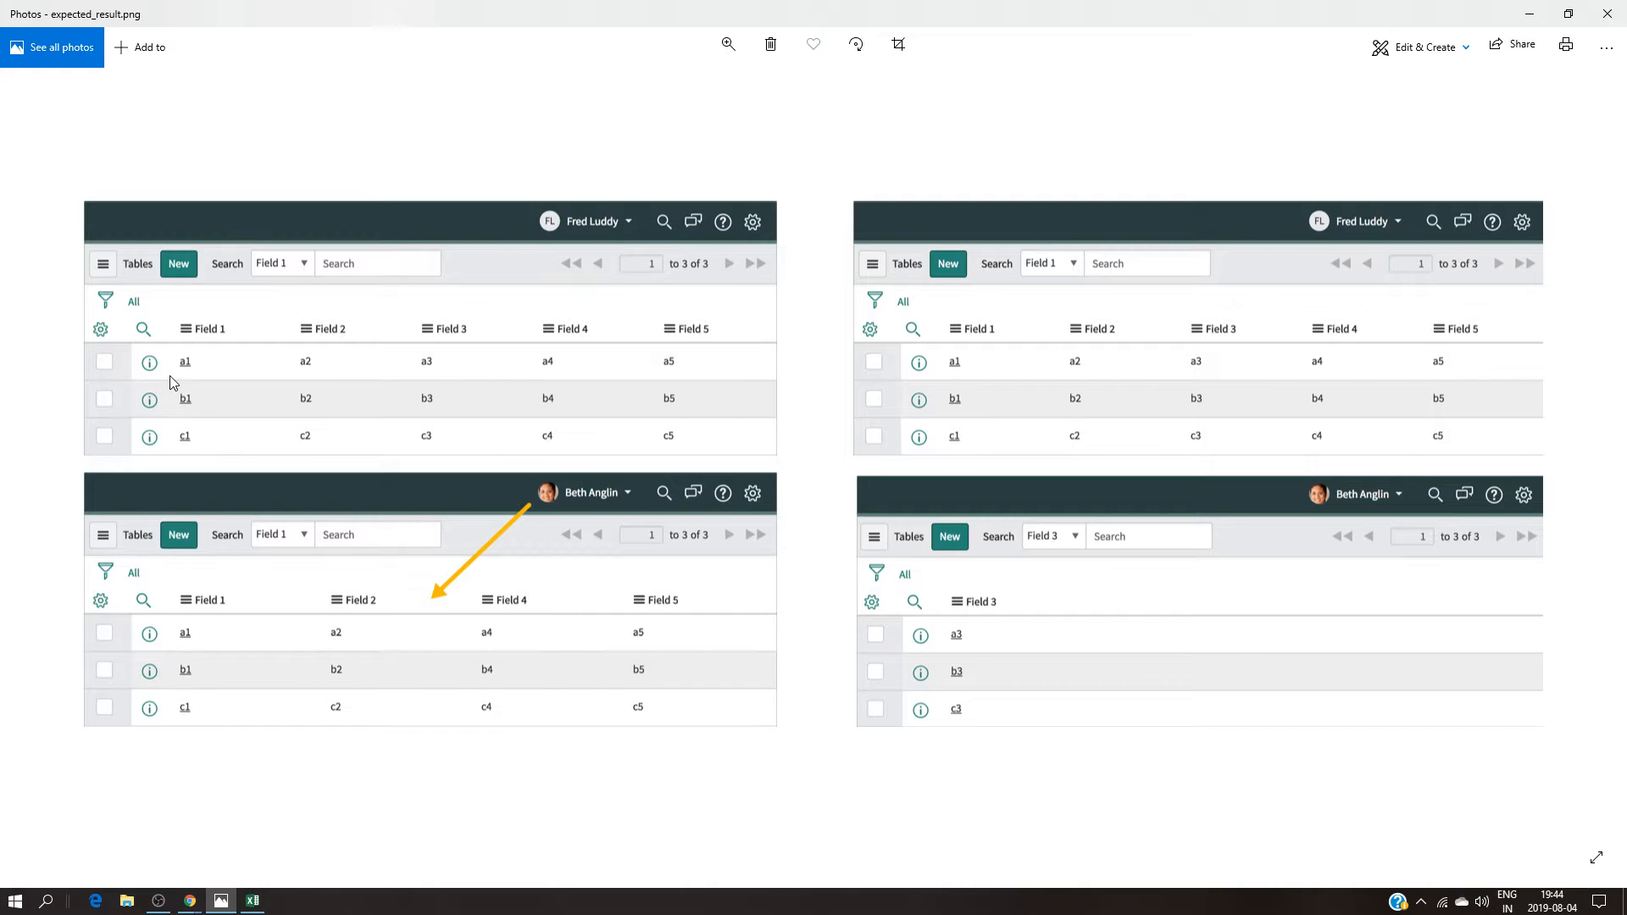
pyautogui.click(253, 902)
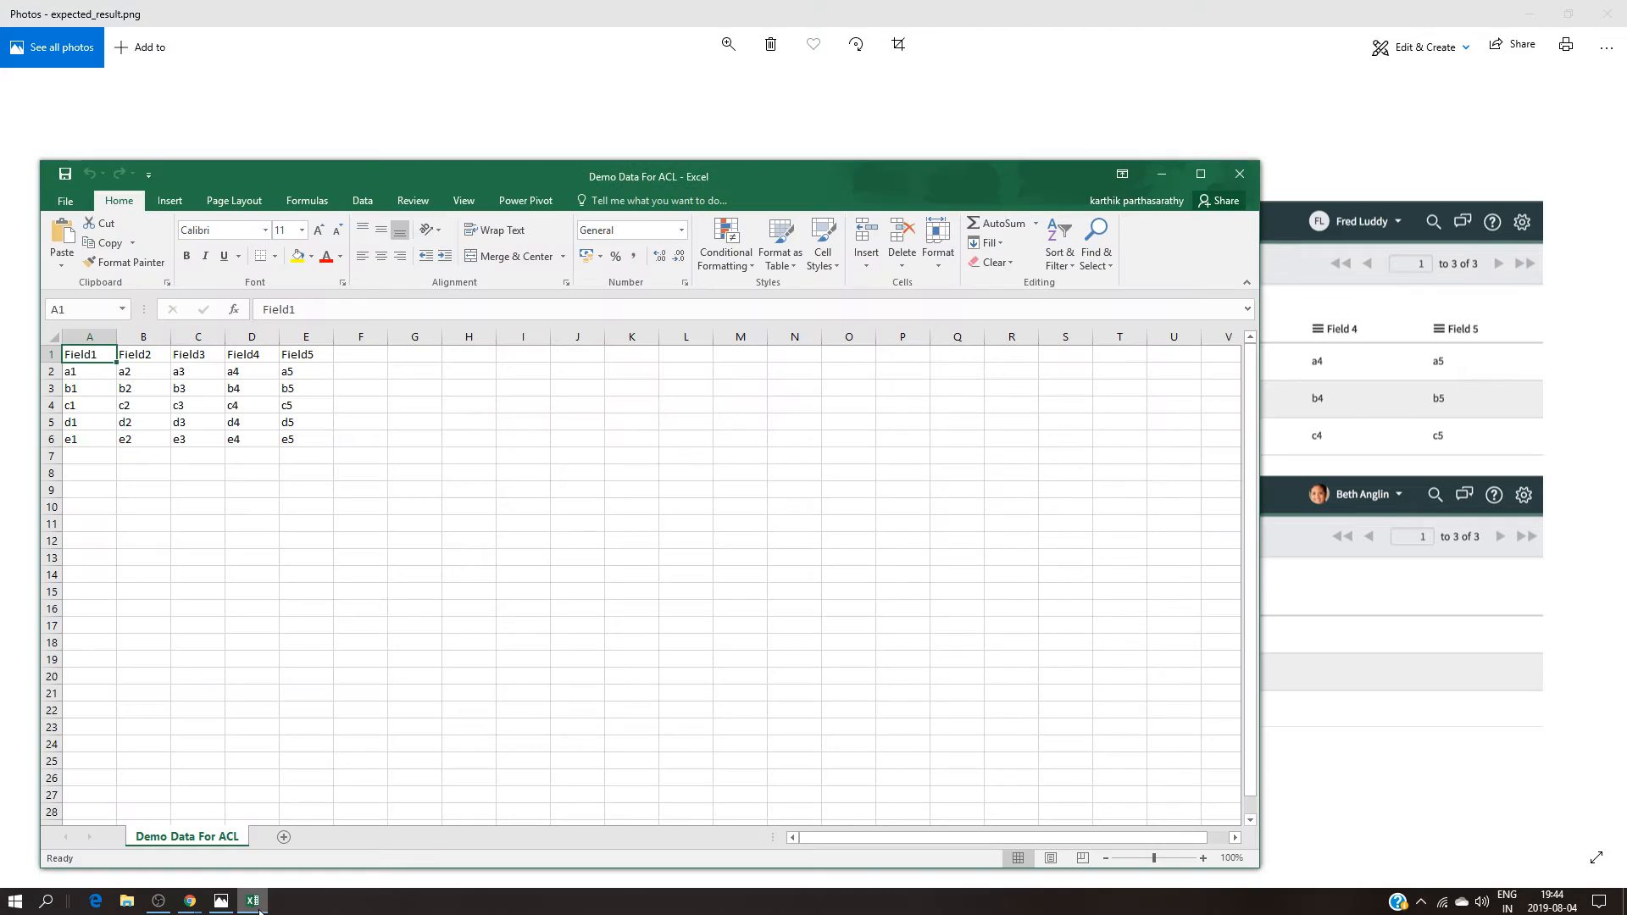
pyautogui.click(258, 907)
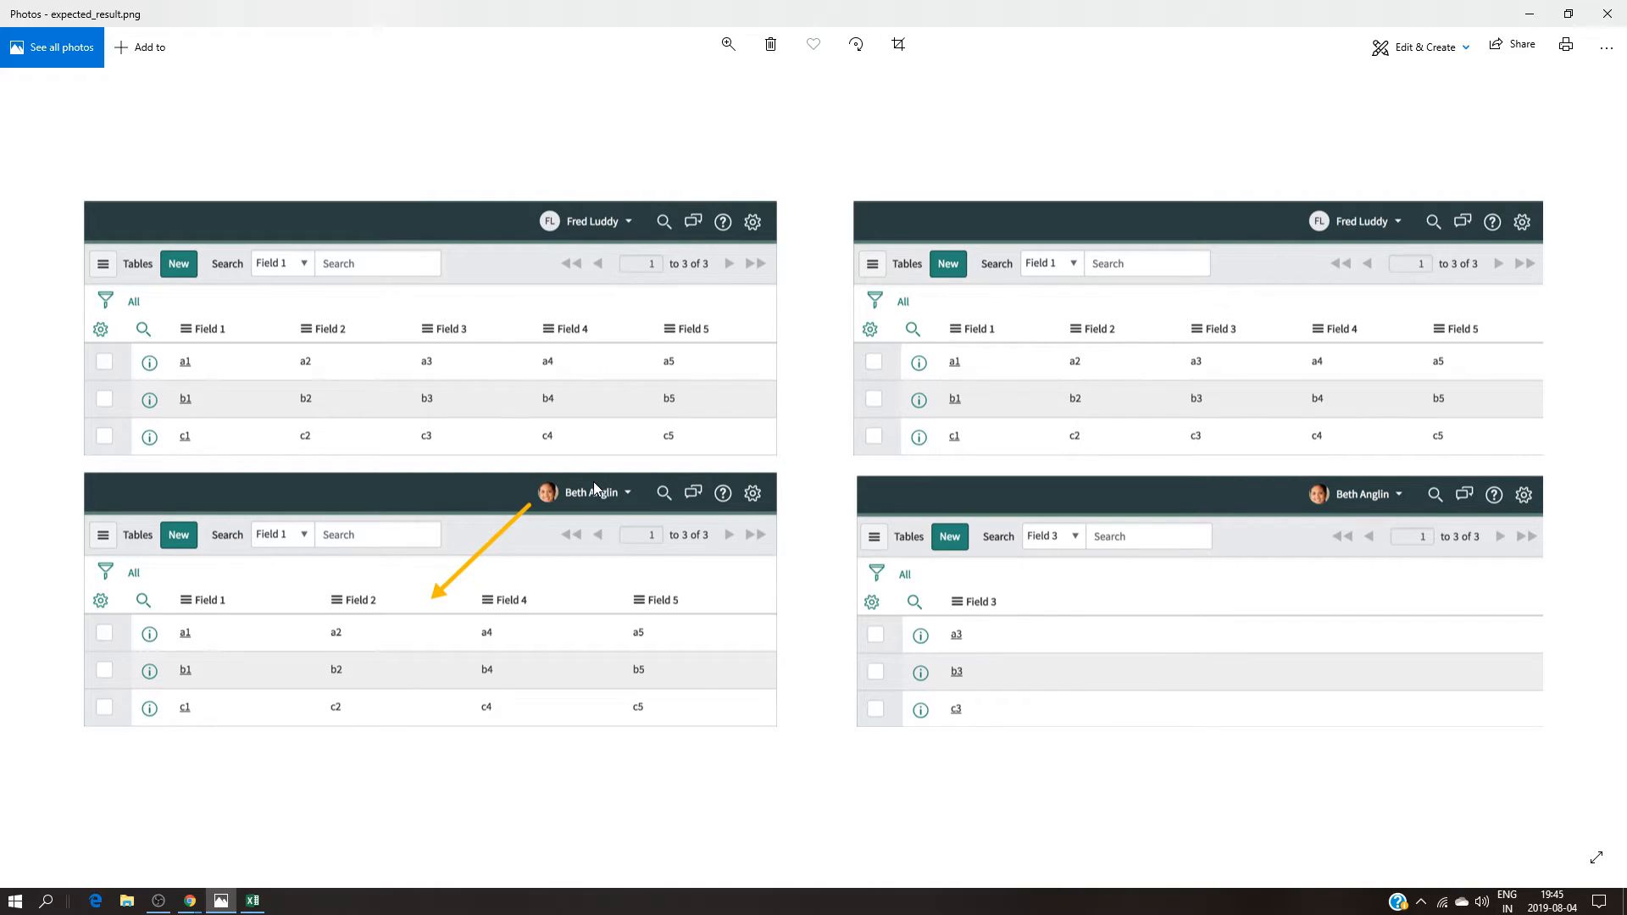
pyautogui.click(1529, 14)
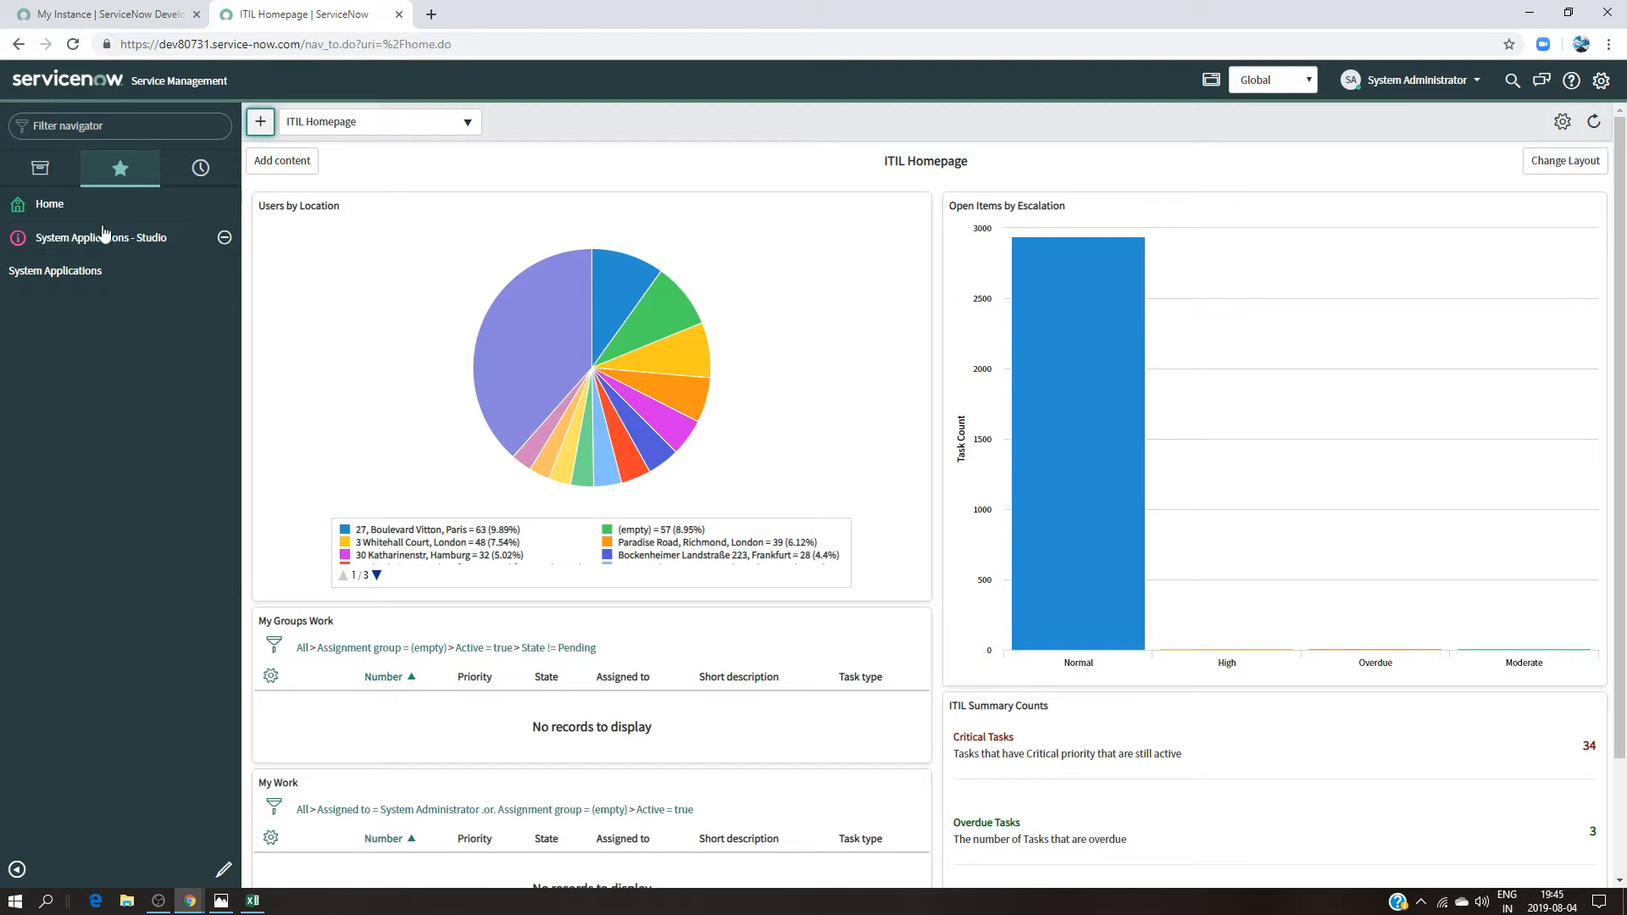
# Step: Open ServiceNow Studio and start a new application named generic
pyautogui.click(146, 244)
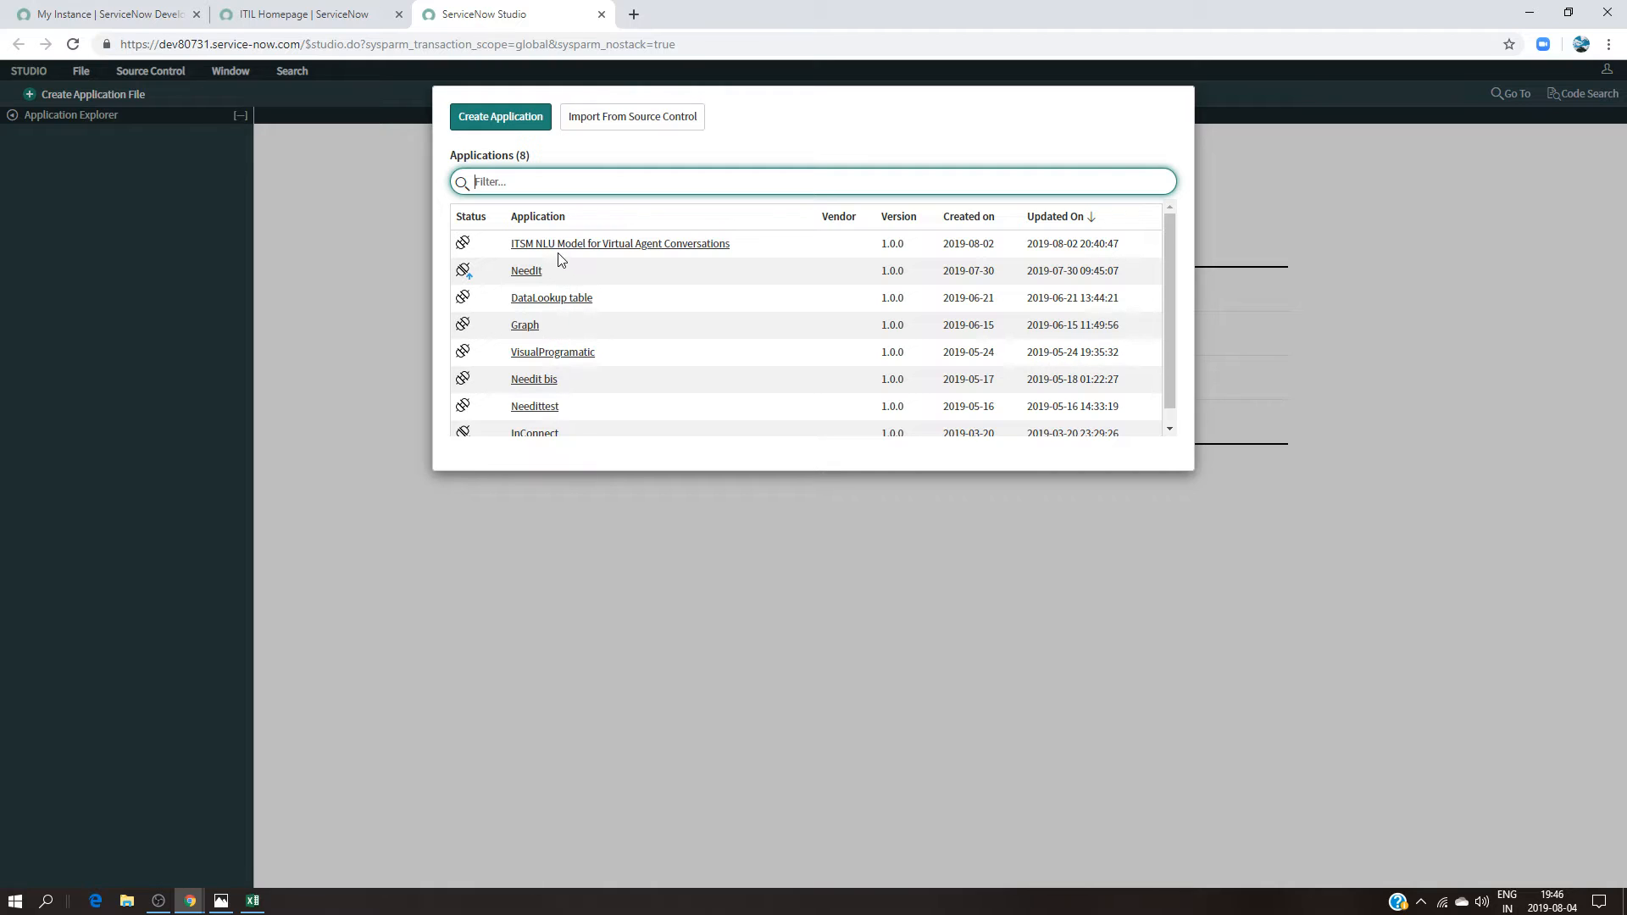
pyautogui.click(496, 125)
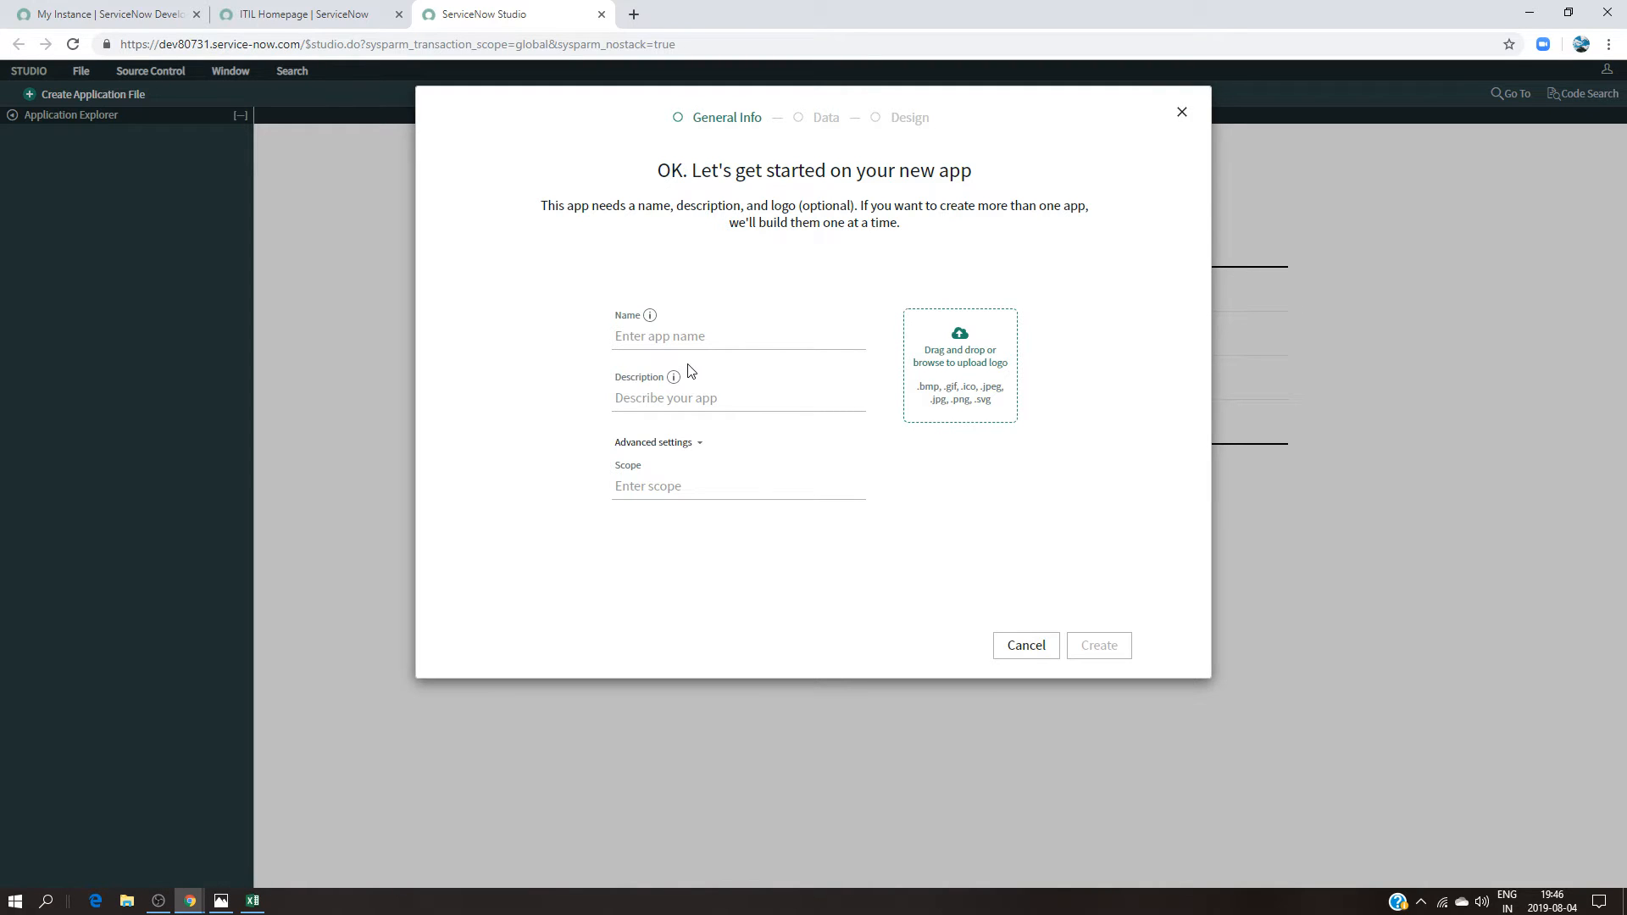
pyautogui.click(657, 334)
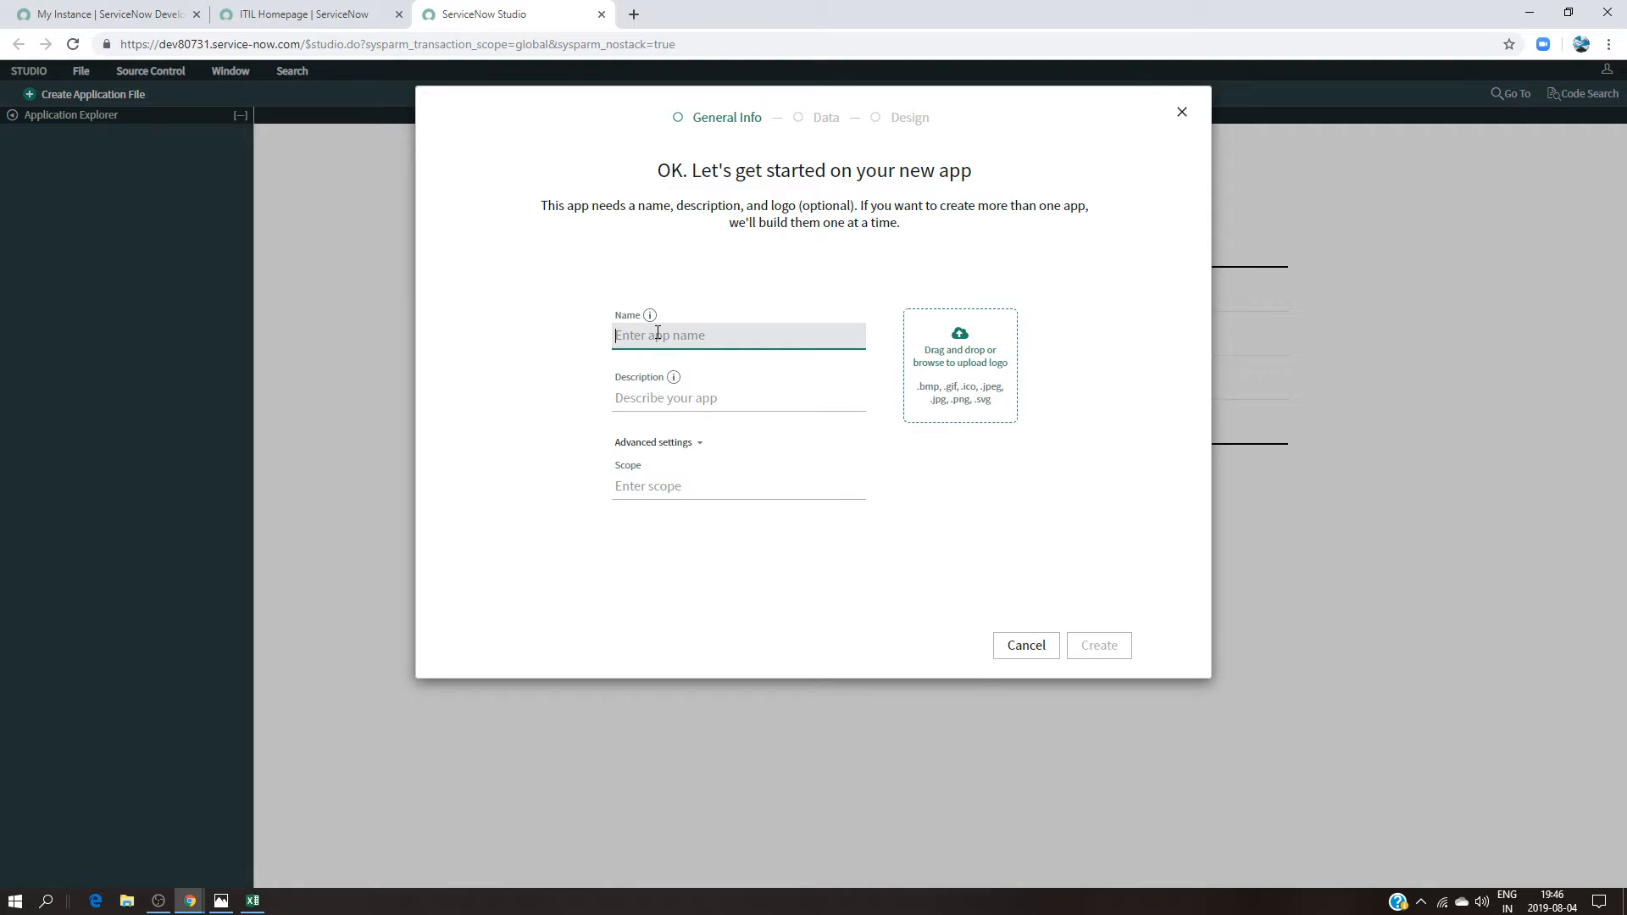
pyautogui.write('generic')
# Step: Set the app description to "ACL Explanation" and create the application
pyautogui.click(689, 398)
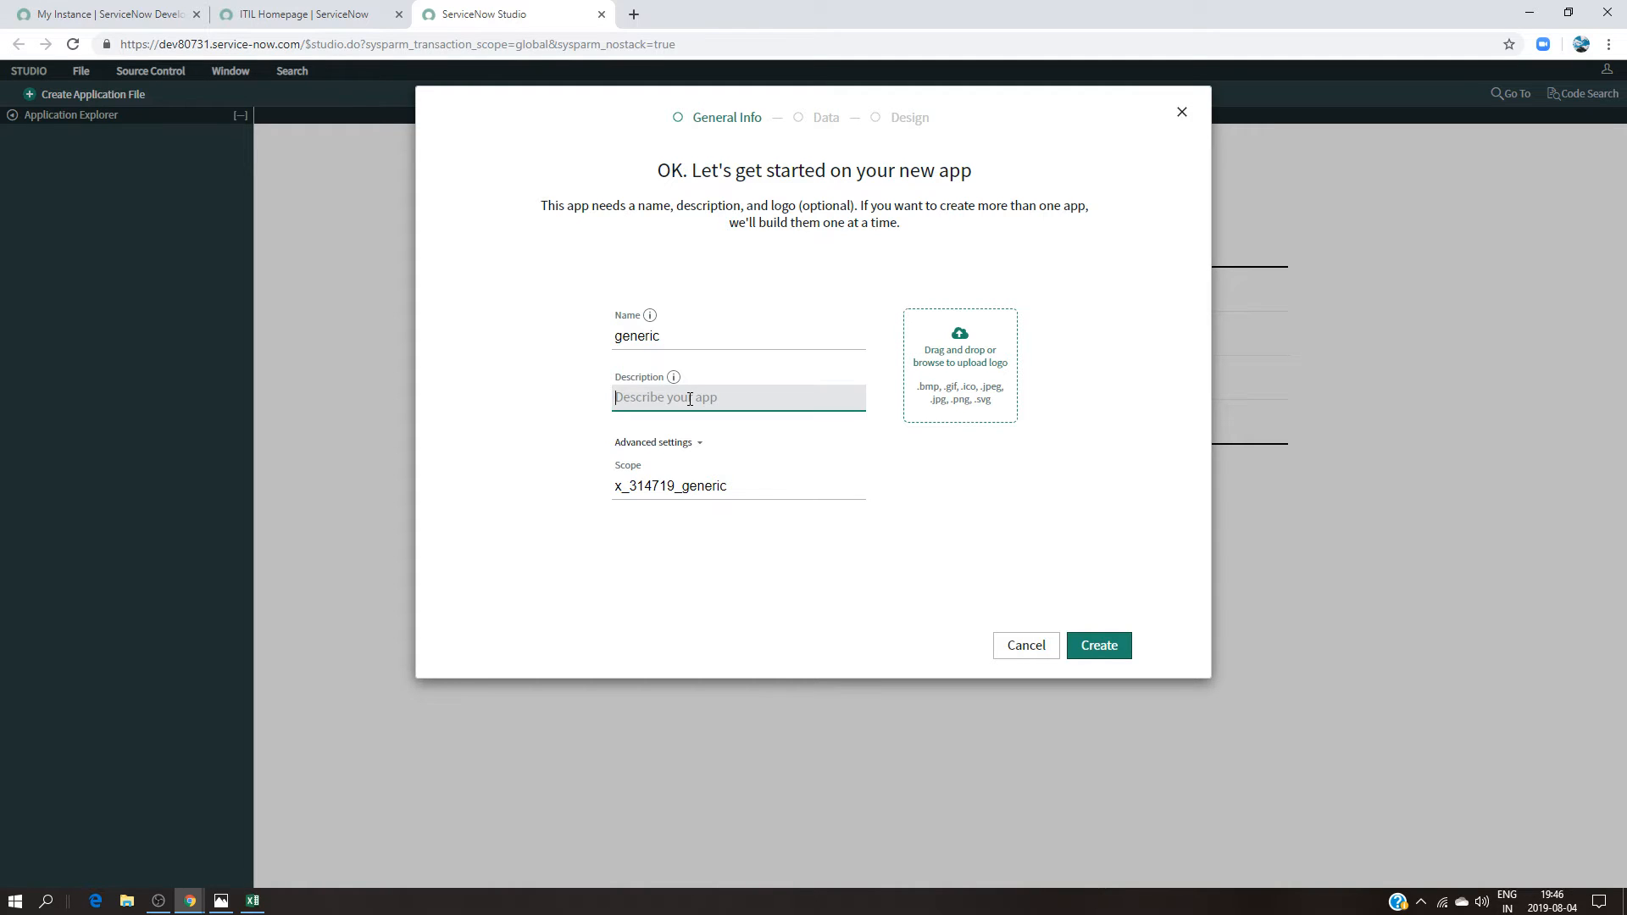
pyautogui.write('acl')
pyautogui.press('BackSpace')
pyautogui.press('BackSpace')
pyautogui.press('BackSpace')
pyautogui.press('BackSpace')
pyautogui.write('ACL Explanation')
pyautogui.click(1099, 654)
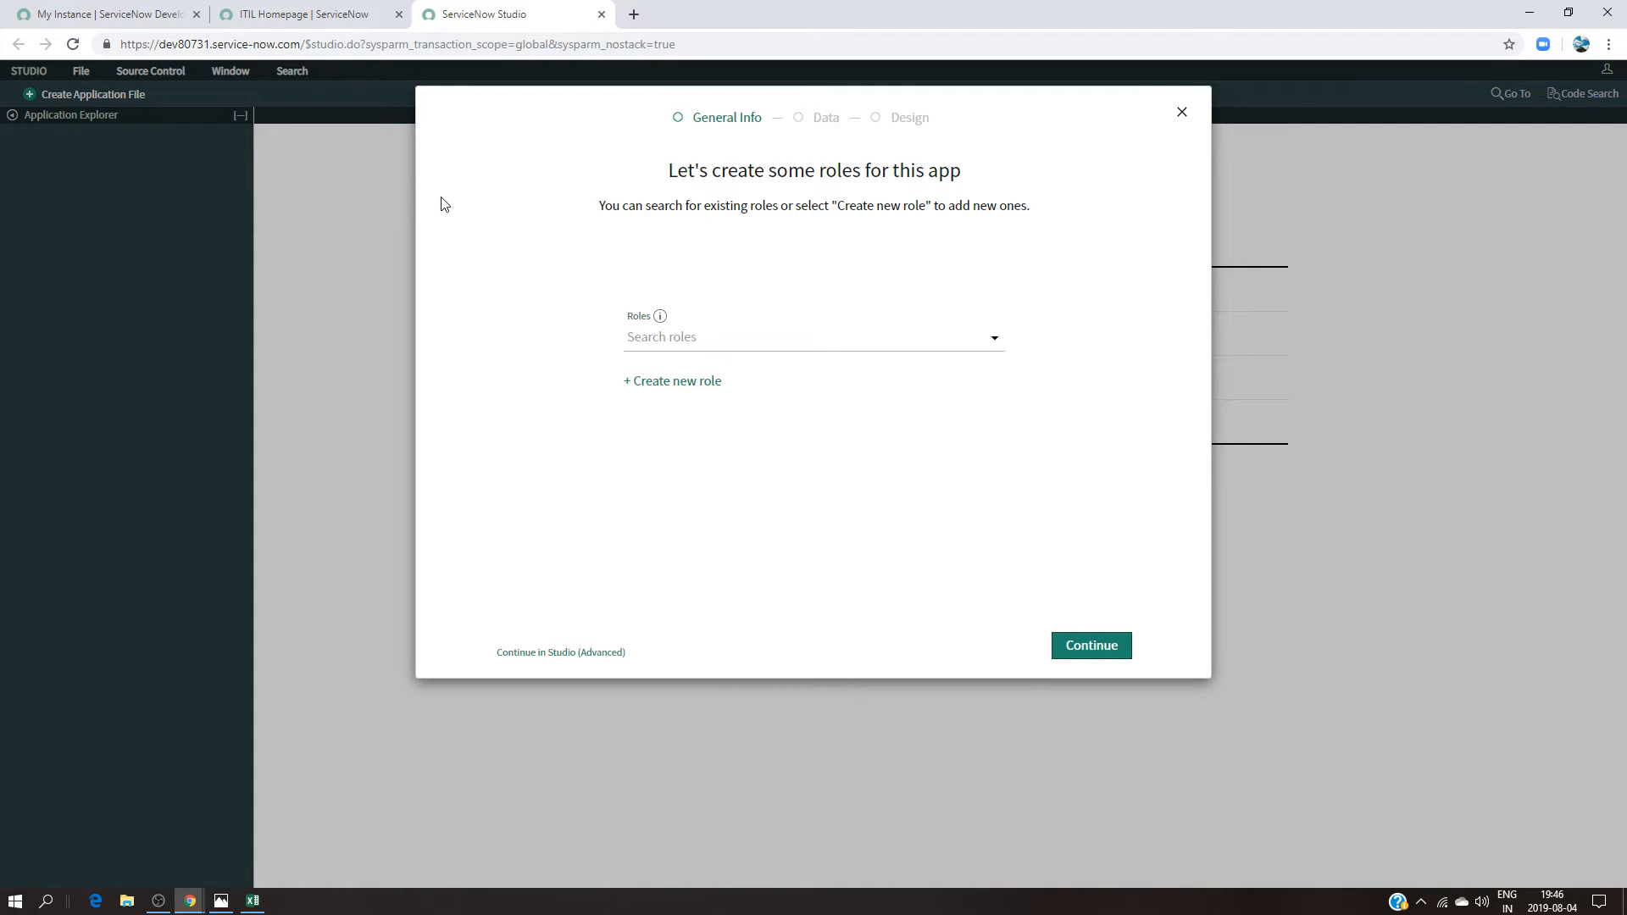
# Step: Create a new role named admin for the app
pyautogui.click(701, 387)
pyautogui.write('ad')
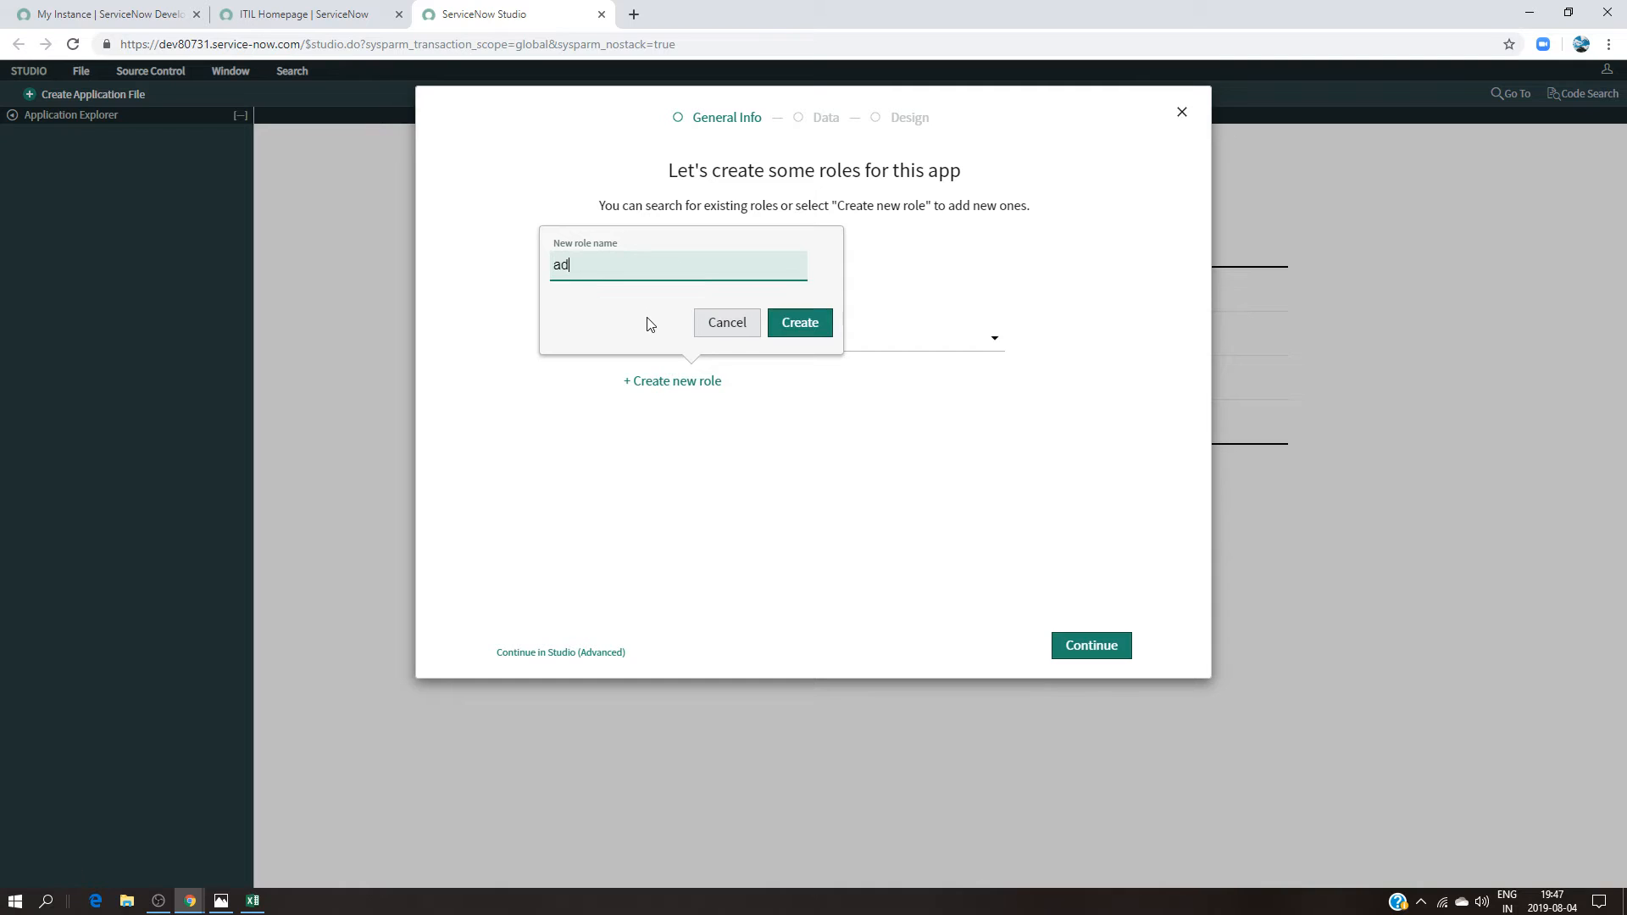
pyautogui.write('min')
pyautogui.click(801, 332)
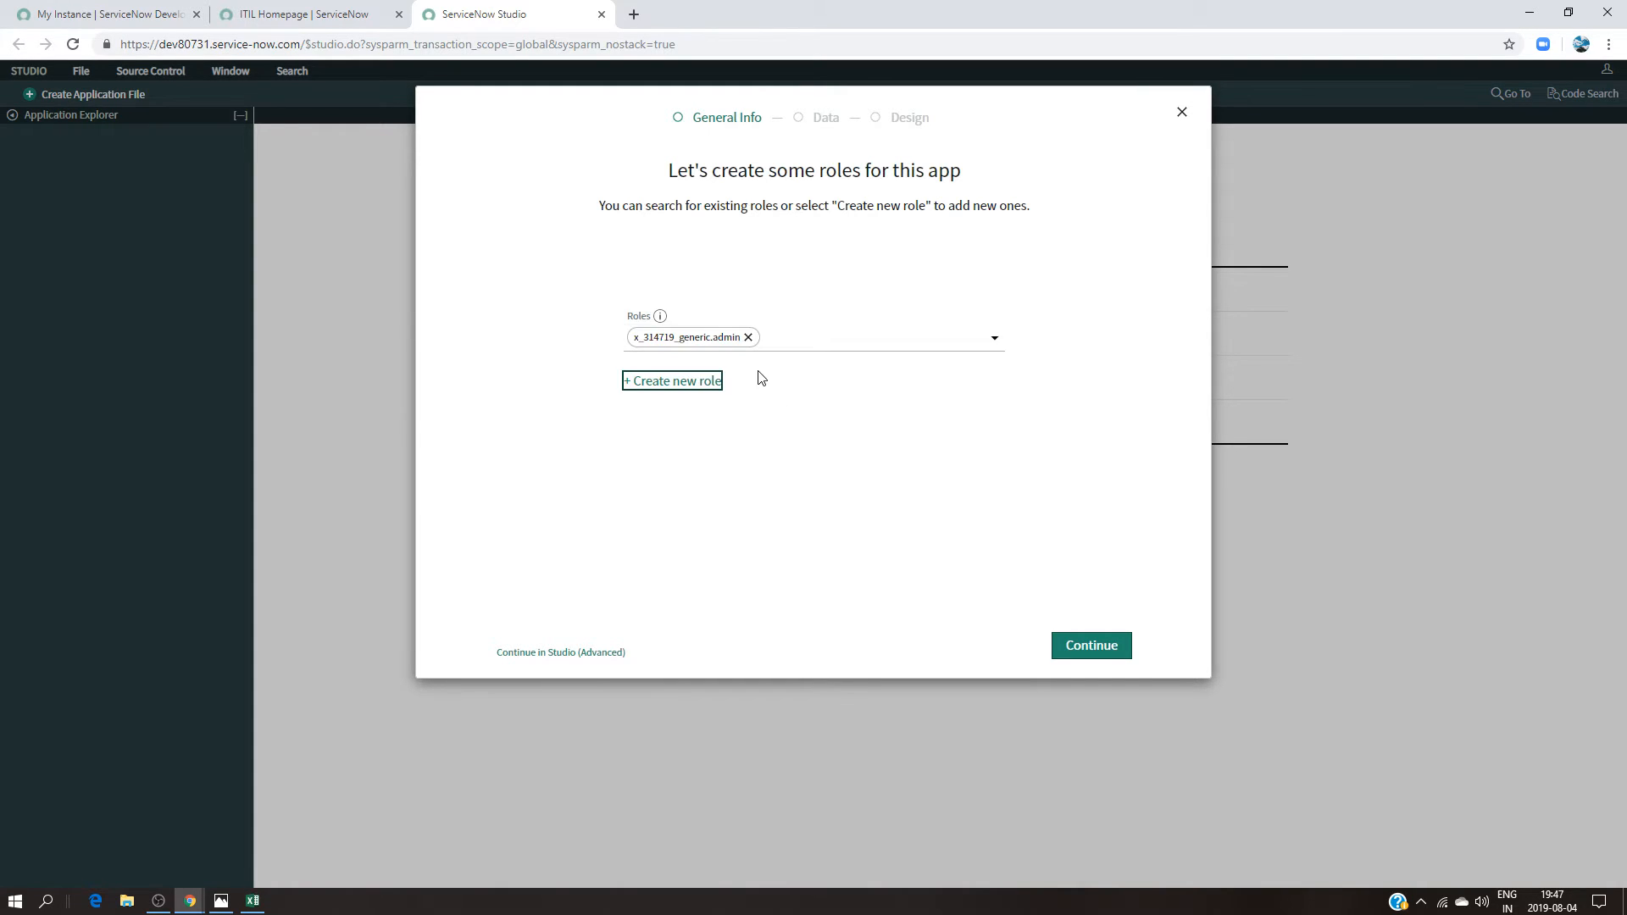
# Step: Create a second role named table_user for the app
pyautogui.click(672, 388)
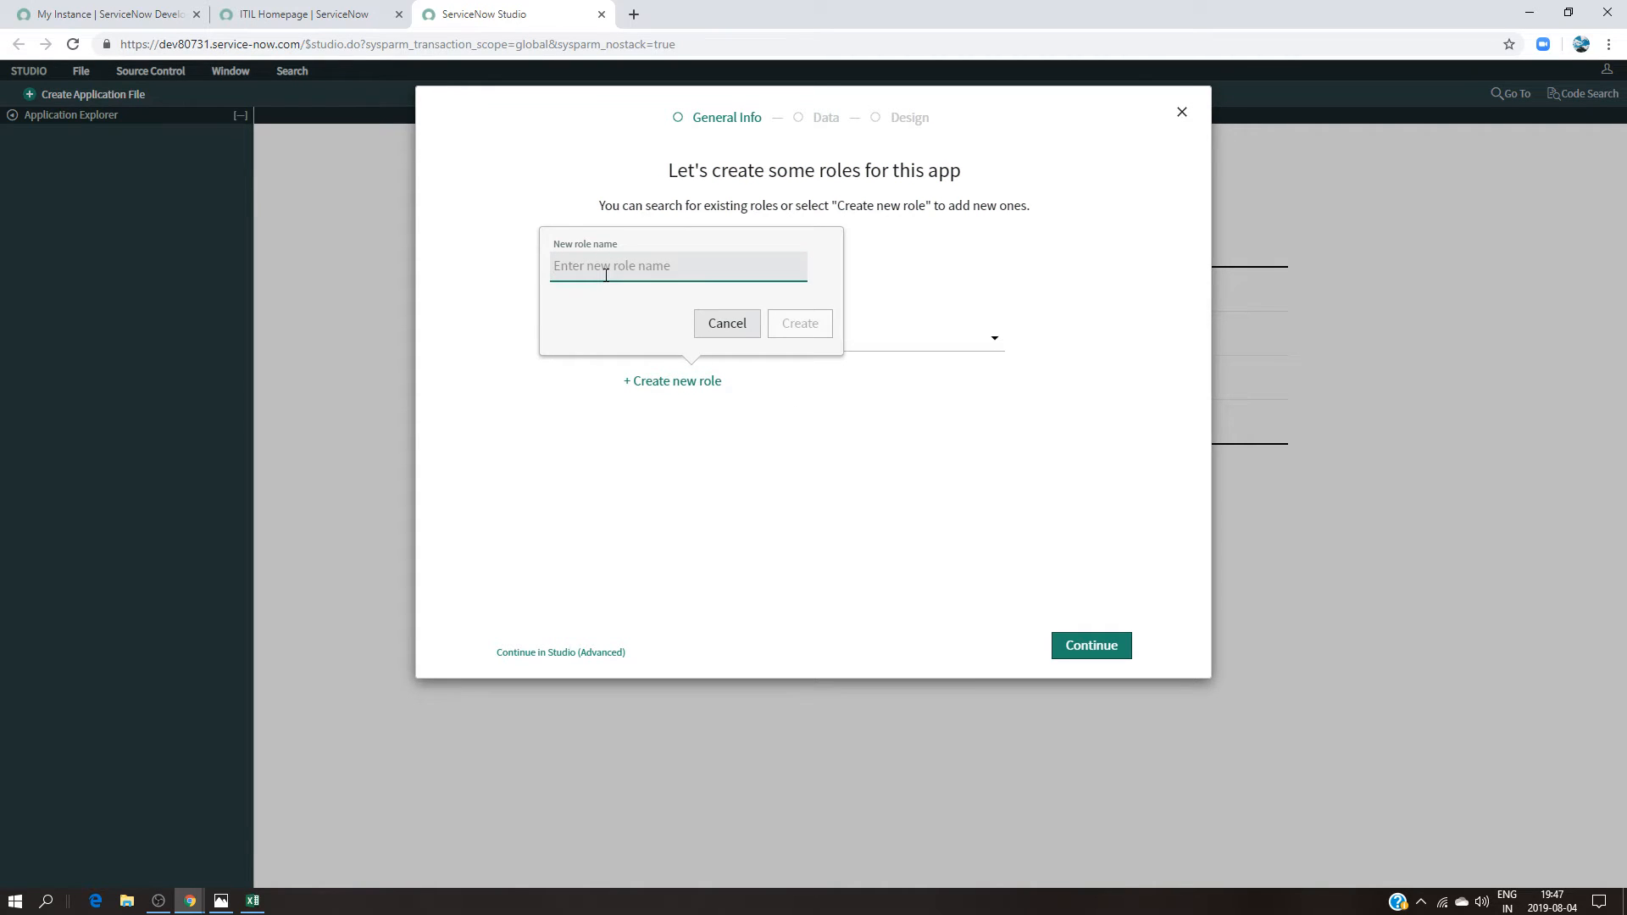
pyautogui.write('user')
pyautogui.press('BackSpace')
pyautogui.press('BackSpace')
pyautogui.press('BackSpace')
pyautogui.write('t')
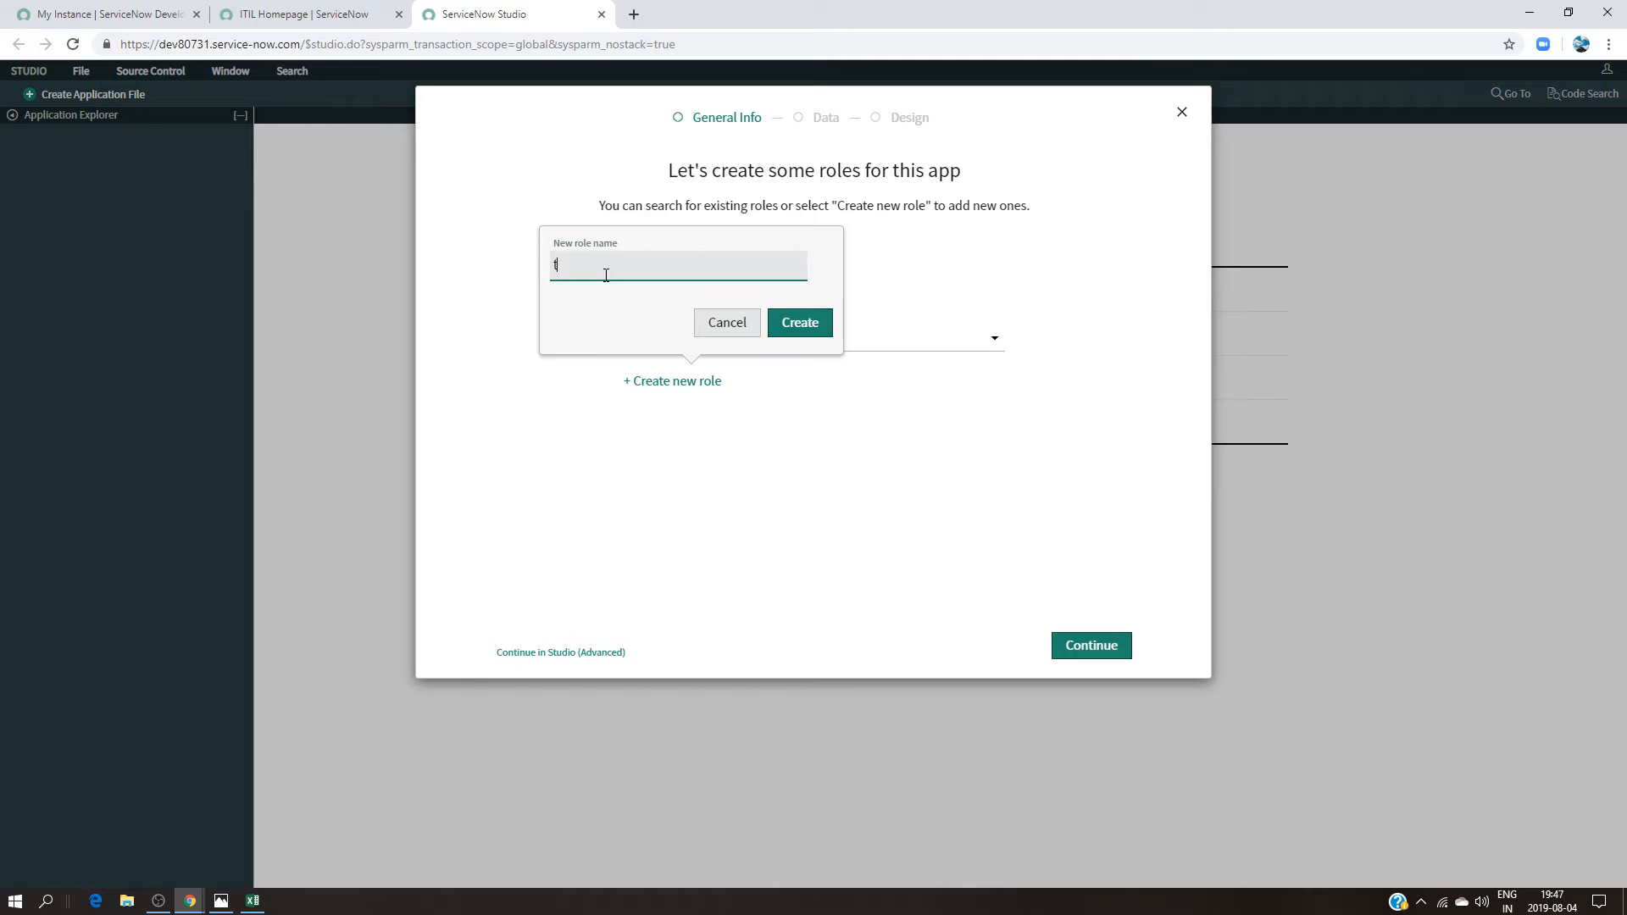
pyautogui.write('able_user')
pyautogui.click(795, 323)
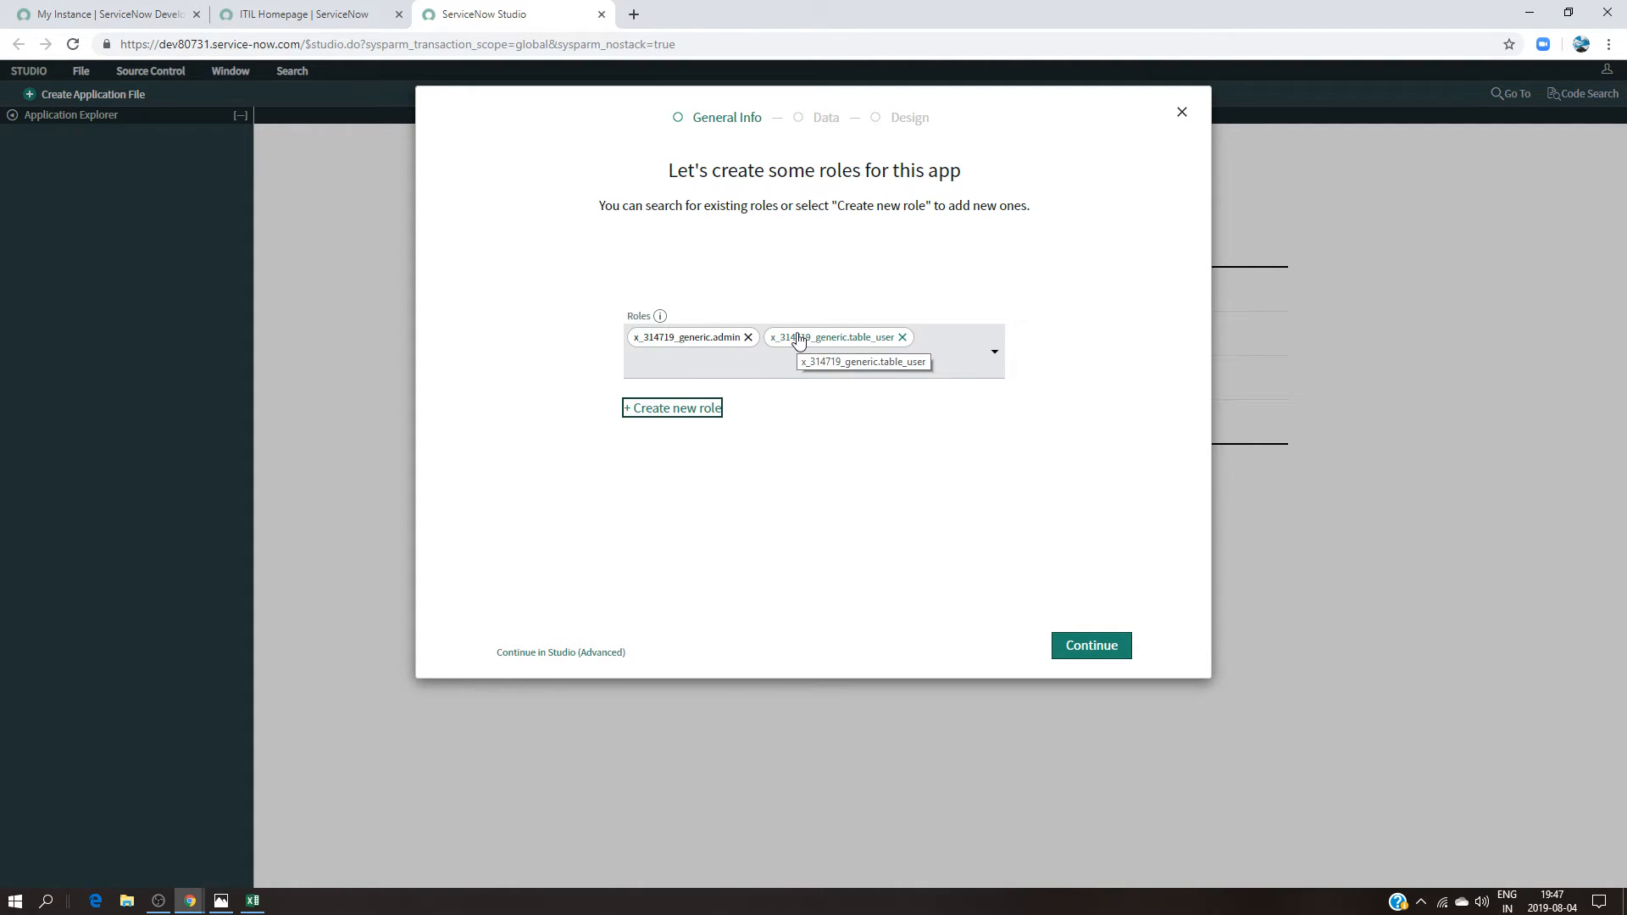
# Step: Accept the roles and choose Classic as the app's format
pyautogui.click(1091, 647)
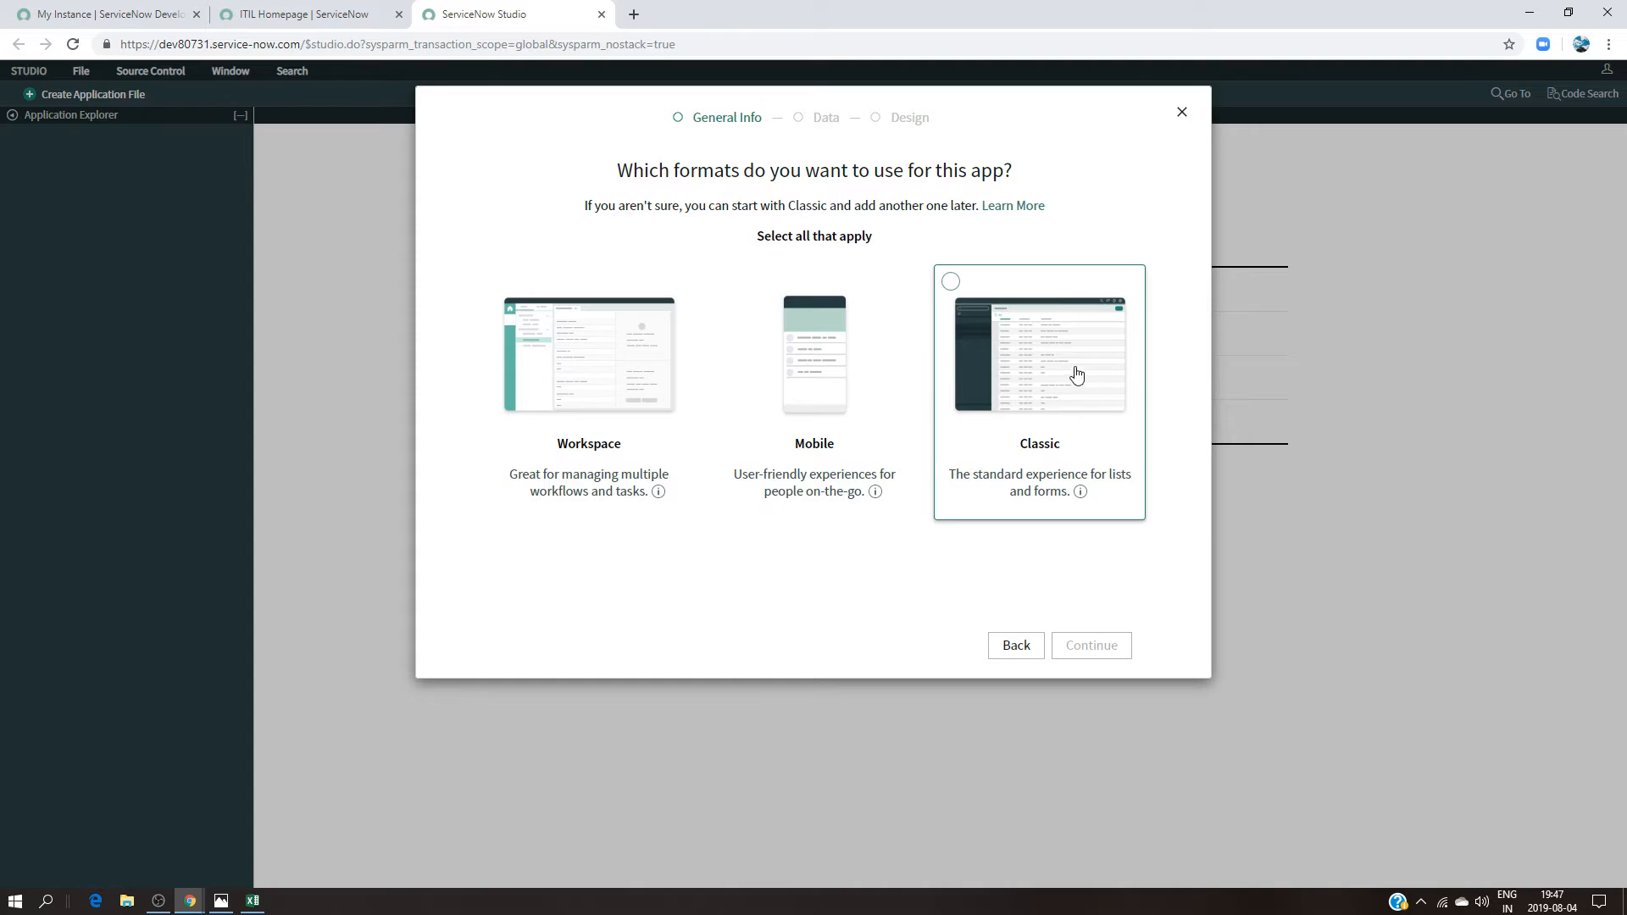
pyautogui.click(955, 289)
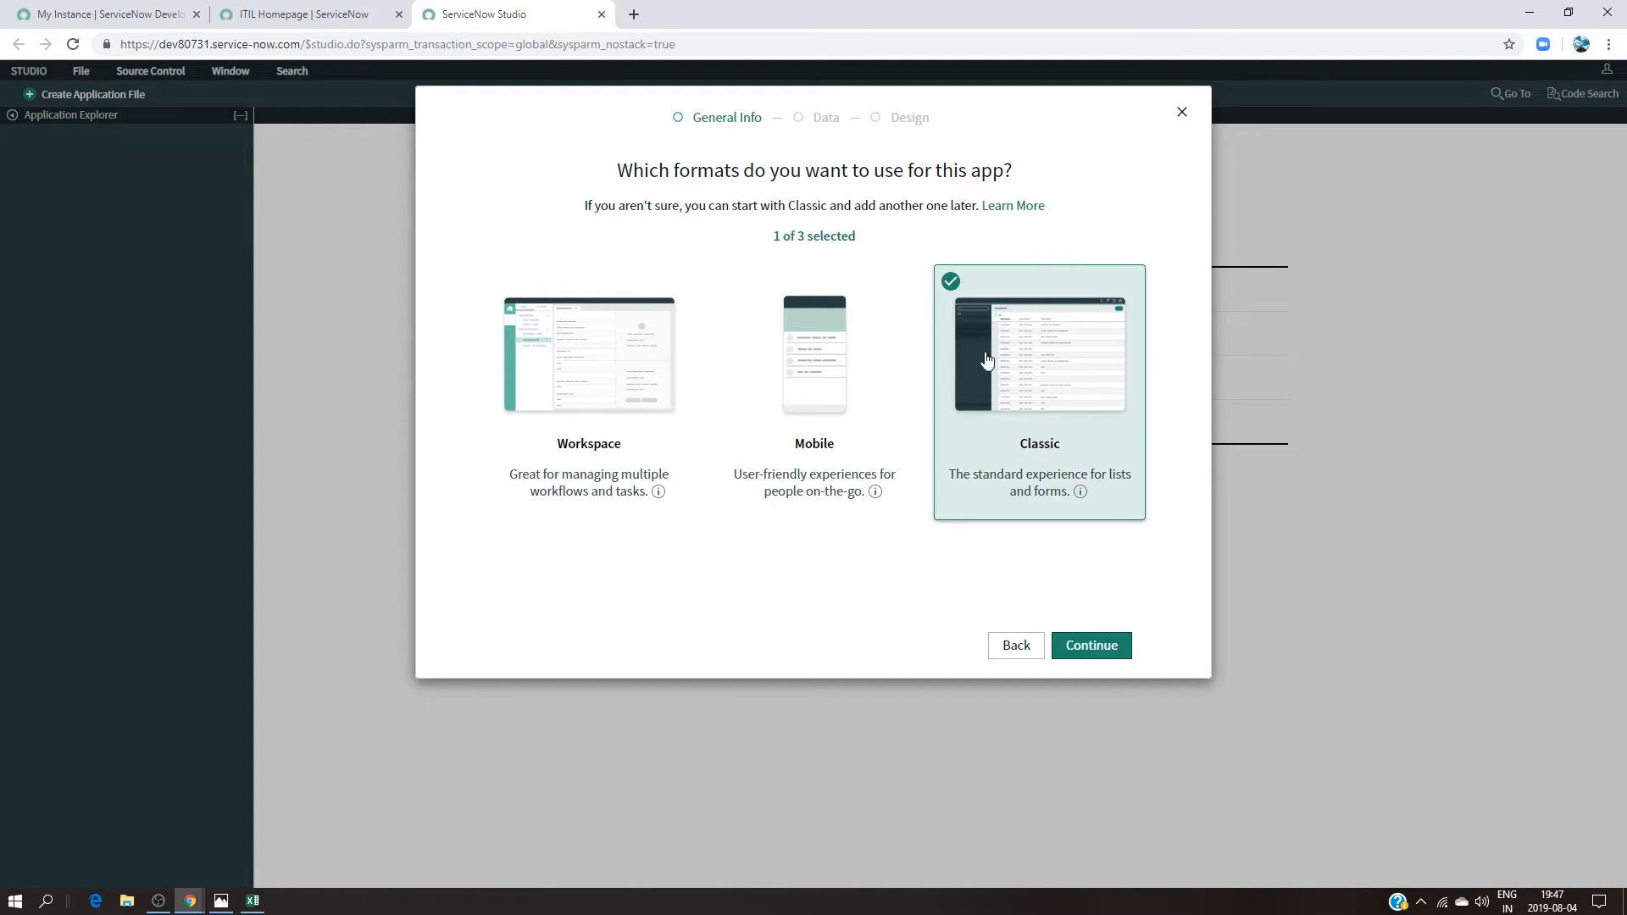
pyautogui.click(1111, 653)
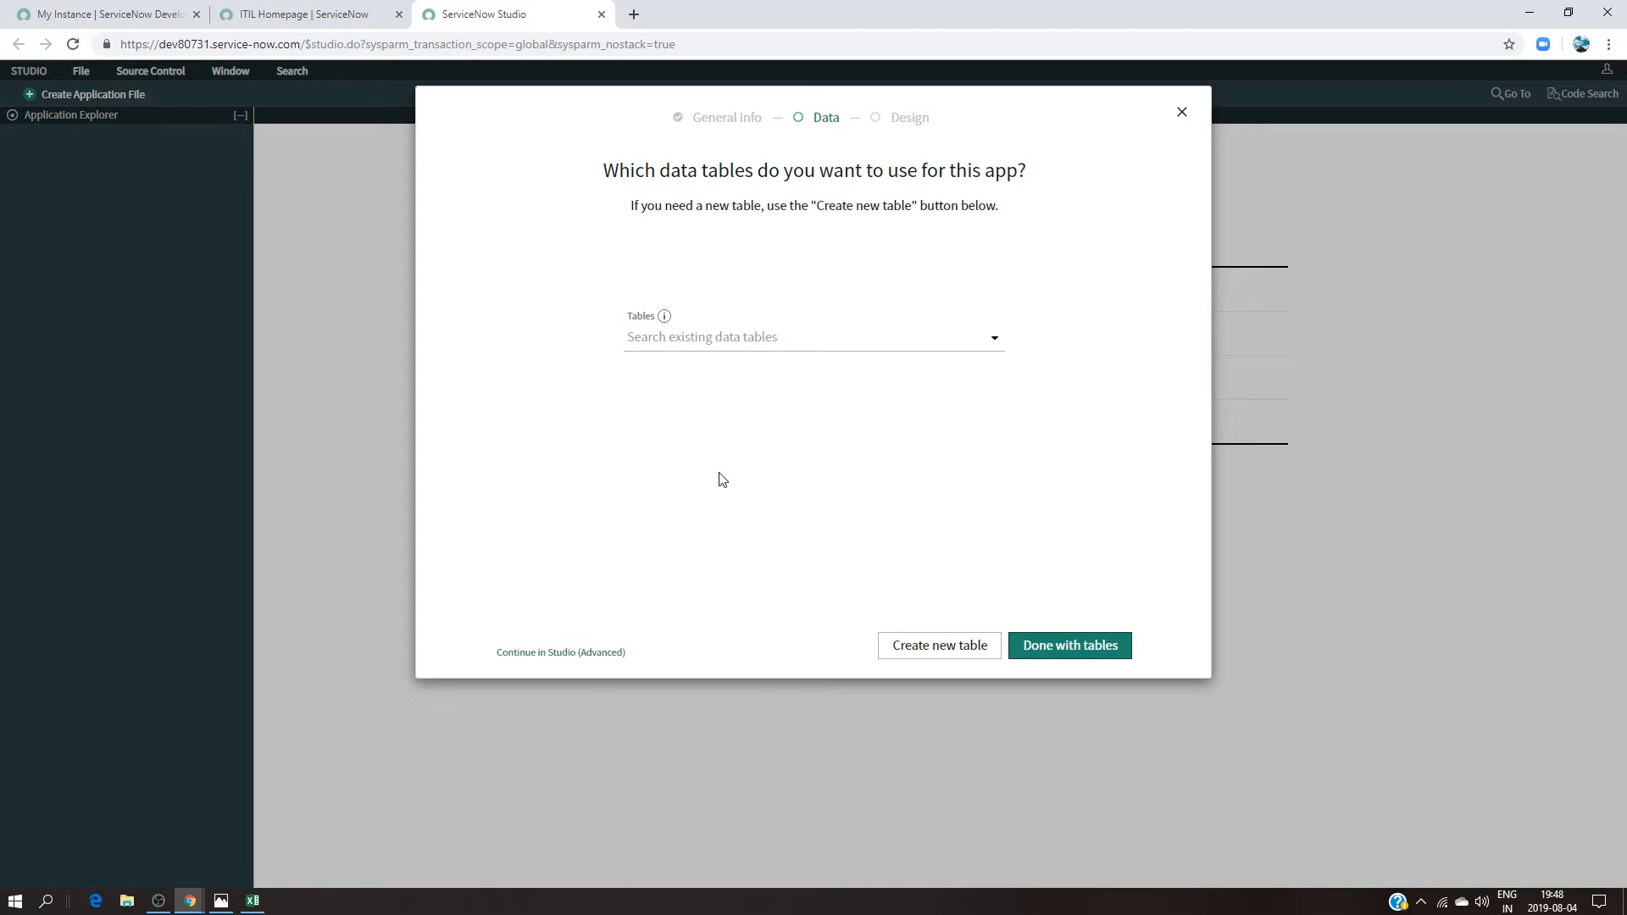
# Step: Check the demo data workbook, and choose to create a new table from scratch for the app
pyautogui.click(253, 900)
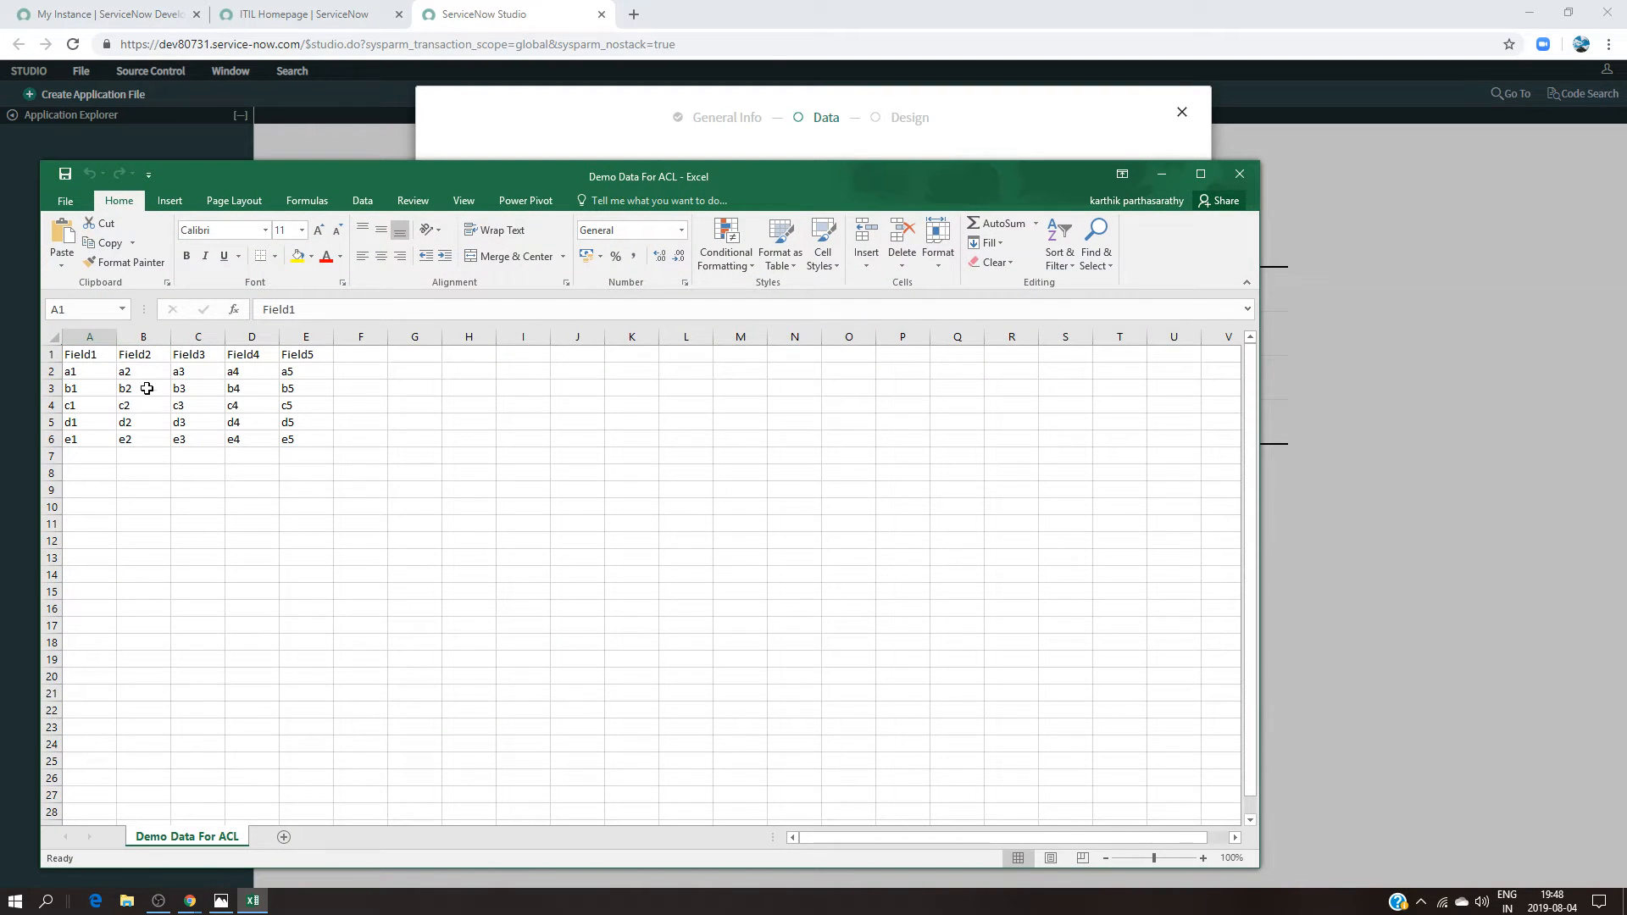
pyautogui.click(628, 148)
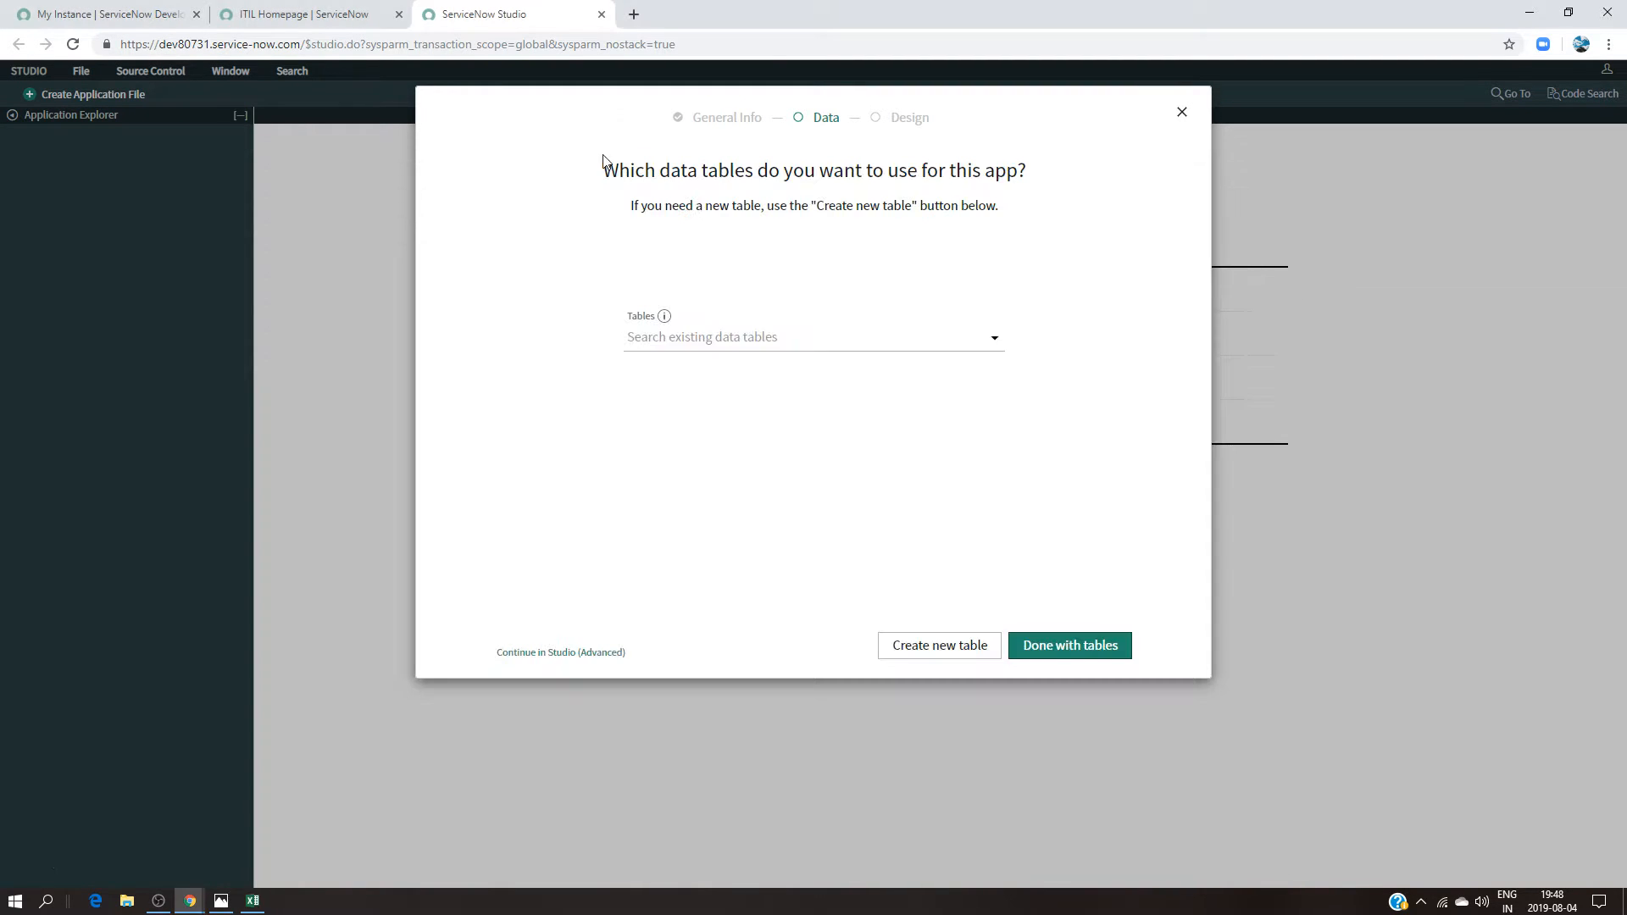
pyautogui.click(913, 652)
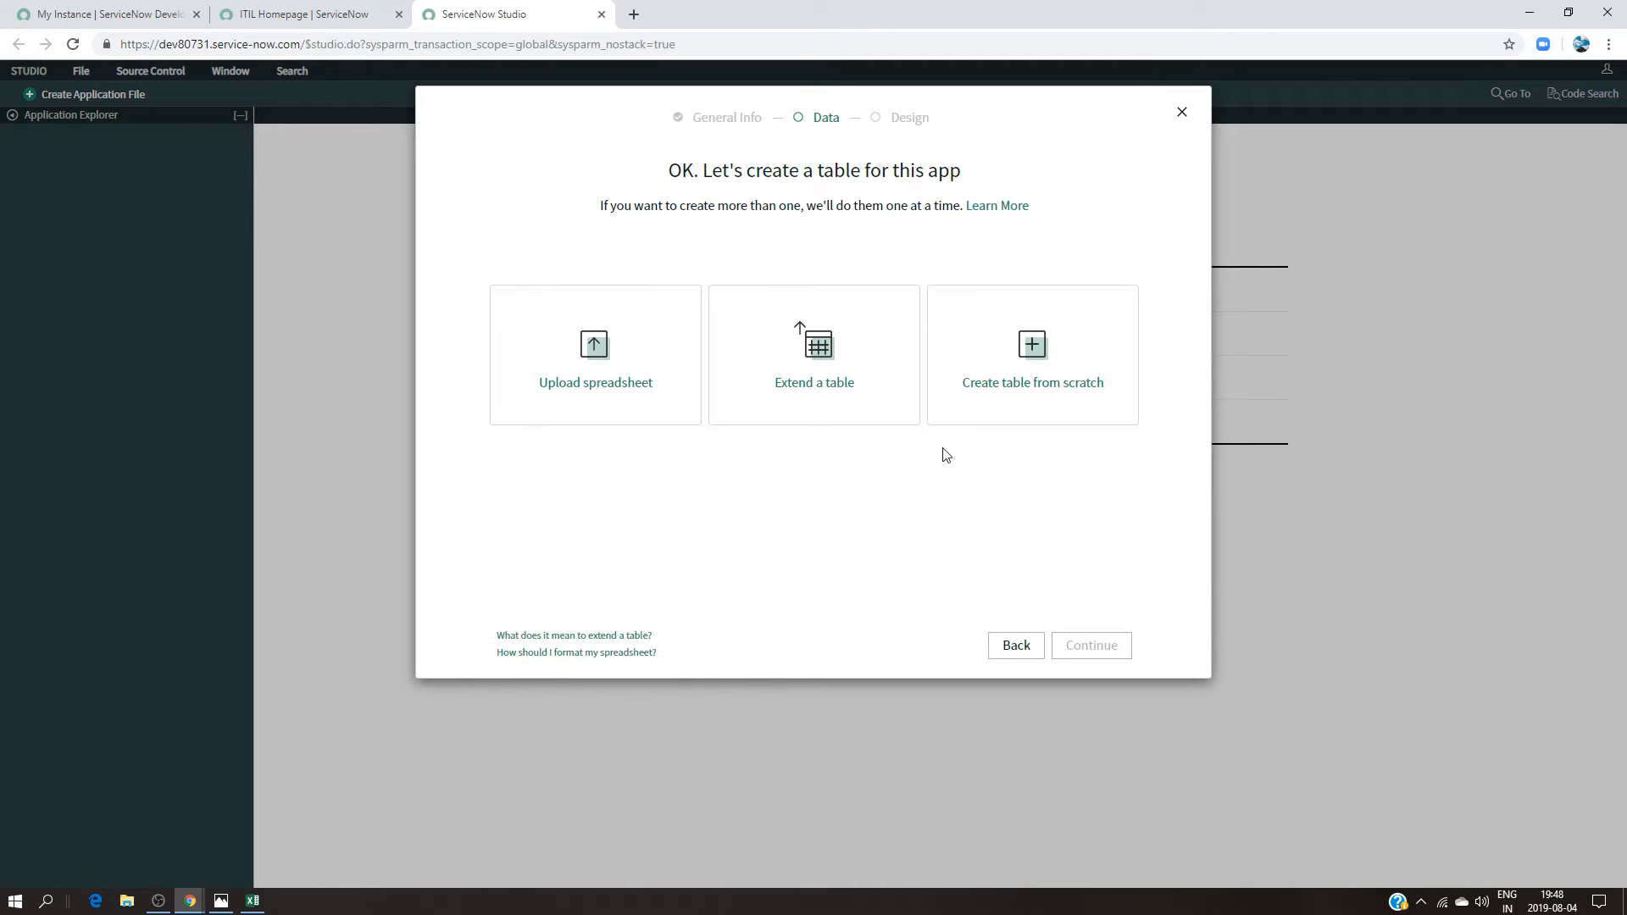
pyautogui.click(1028, 405)
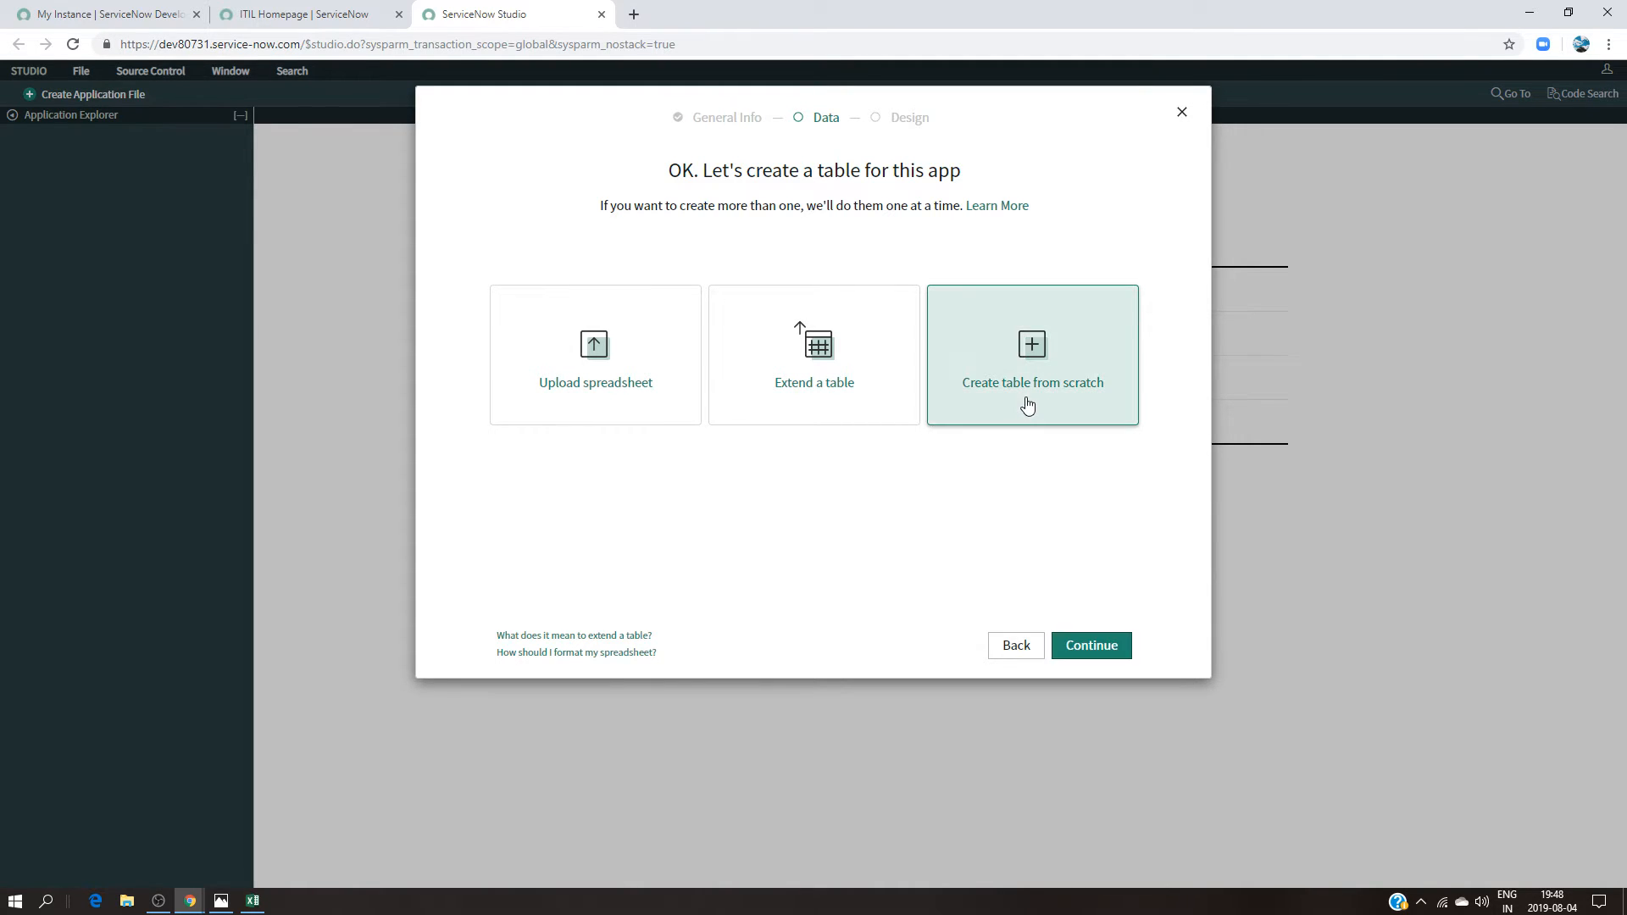
pyautogui.click(1110, 650)
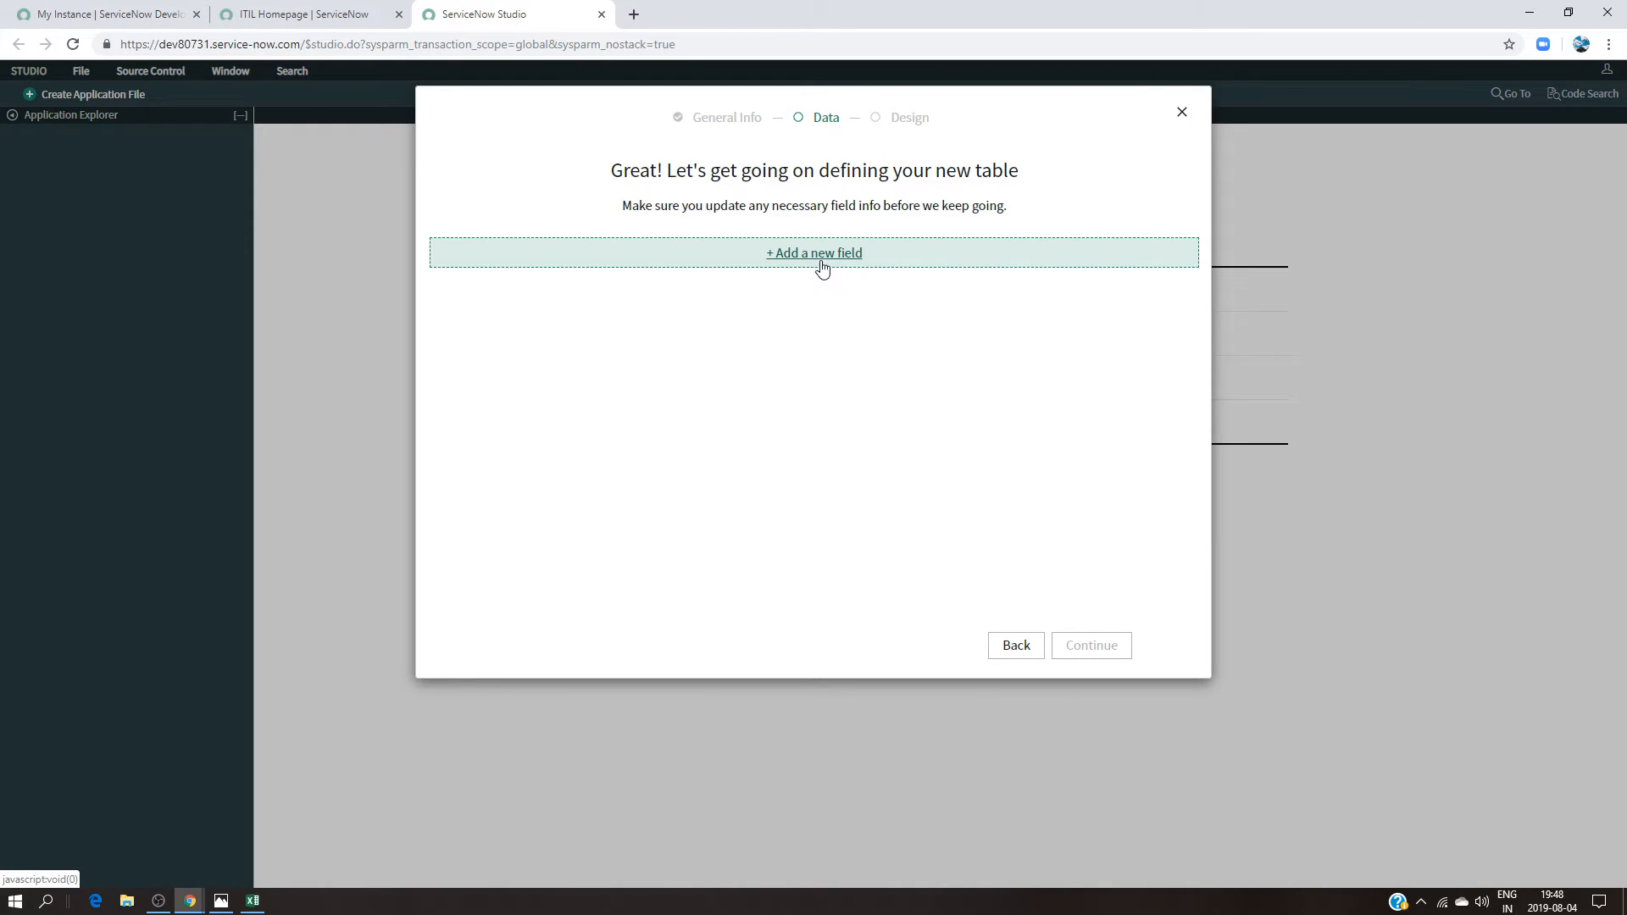
# Step: Check the column names in the workbook, and add a String field labelled Field1 with Display enabled
pyautogui.click(253, 900)
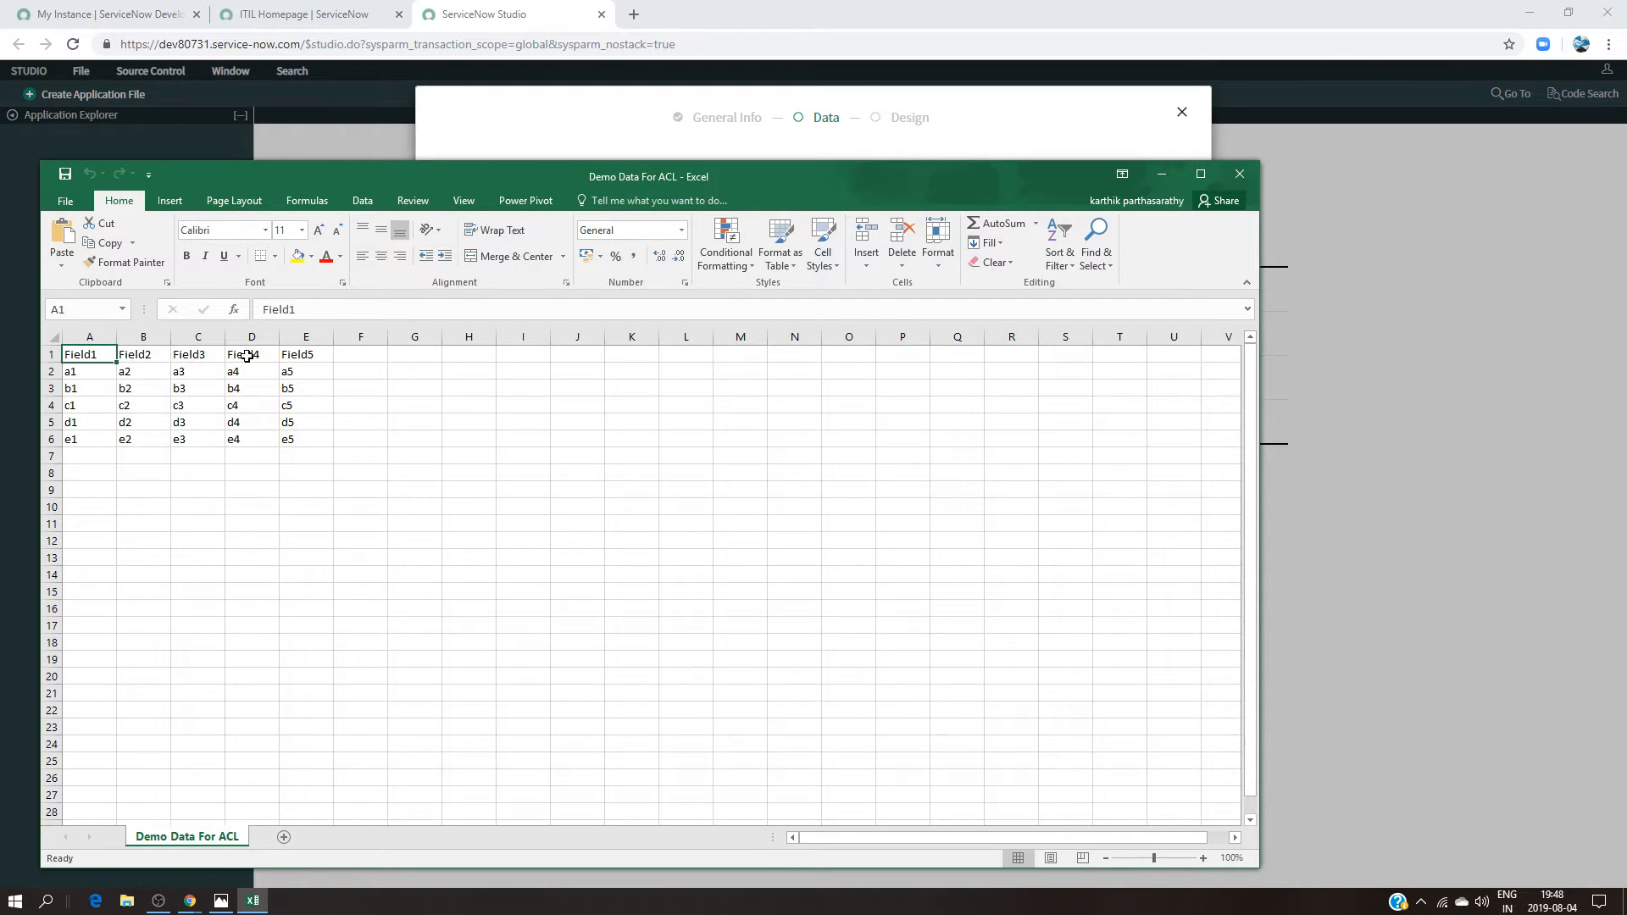
pyautogui.click(579, 121)
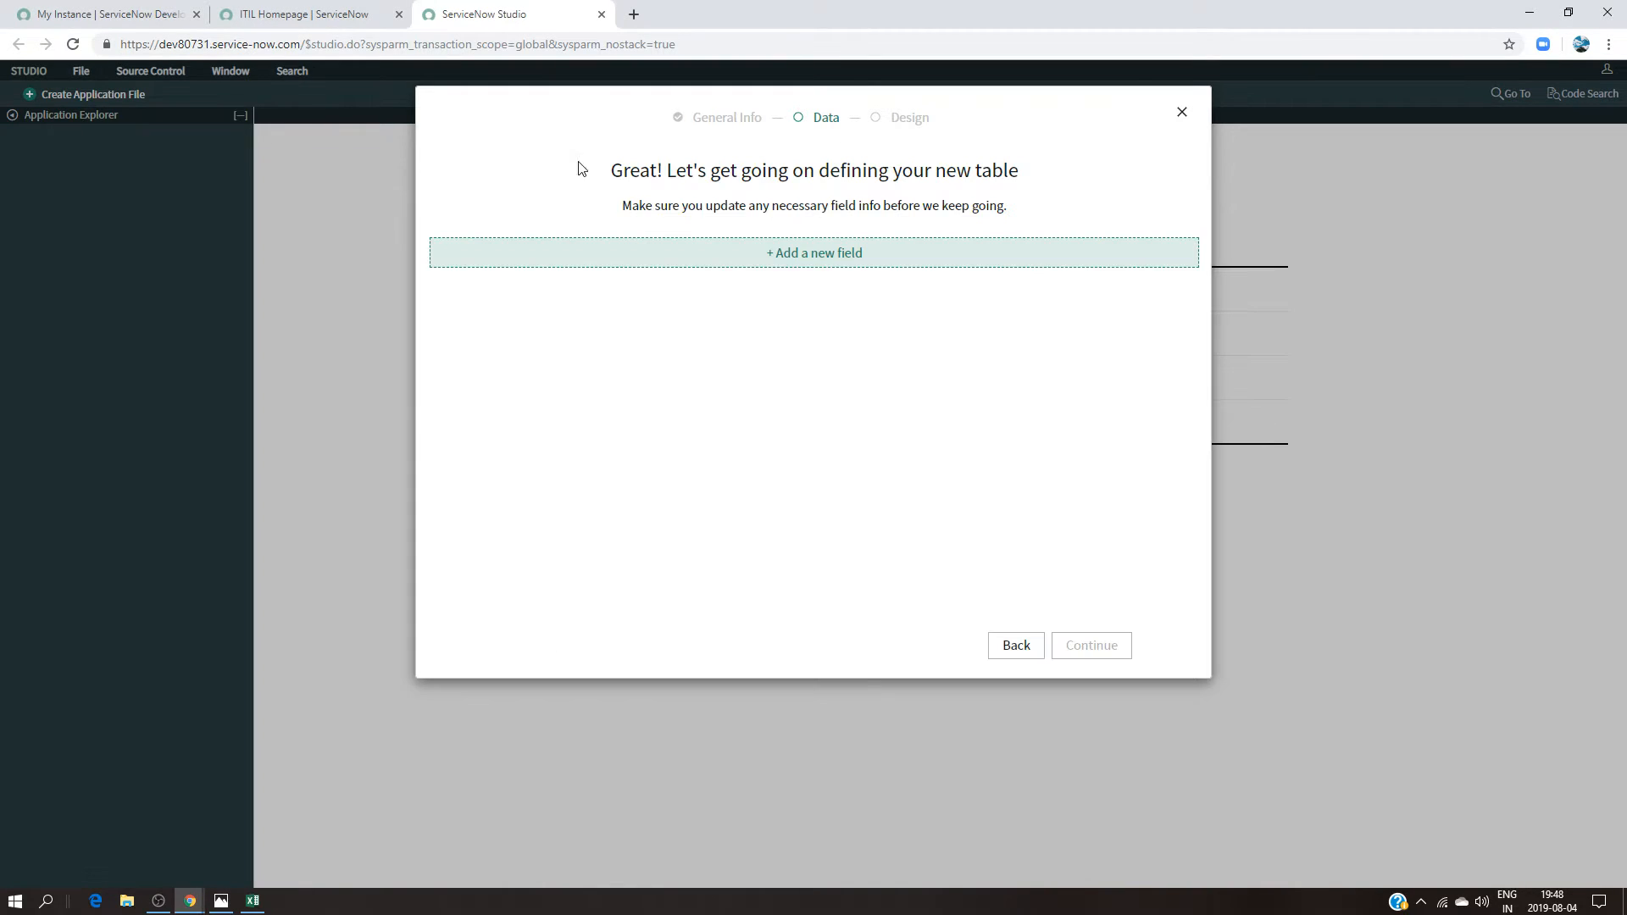
pyautogui.click(847, 259)
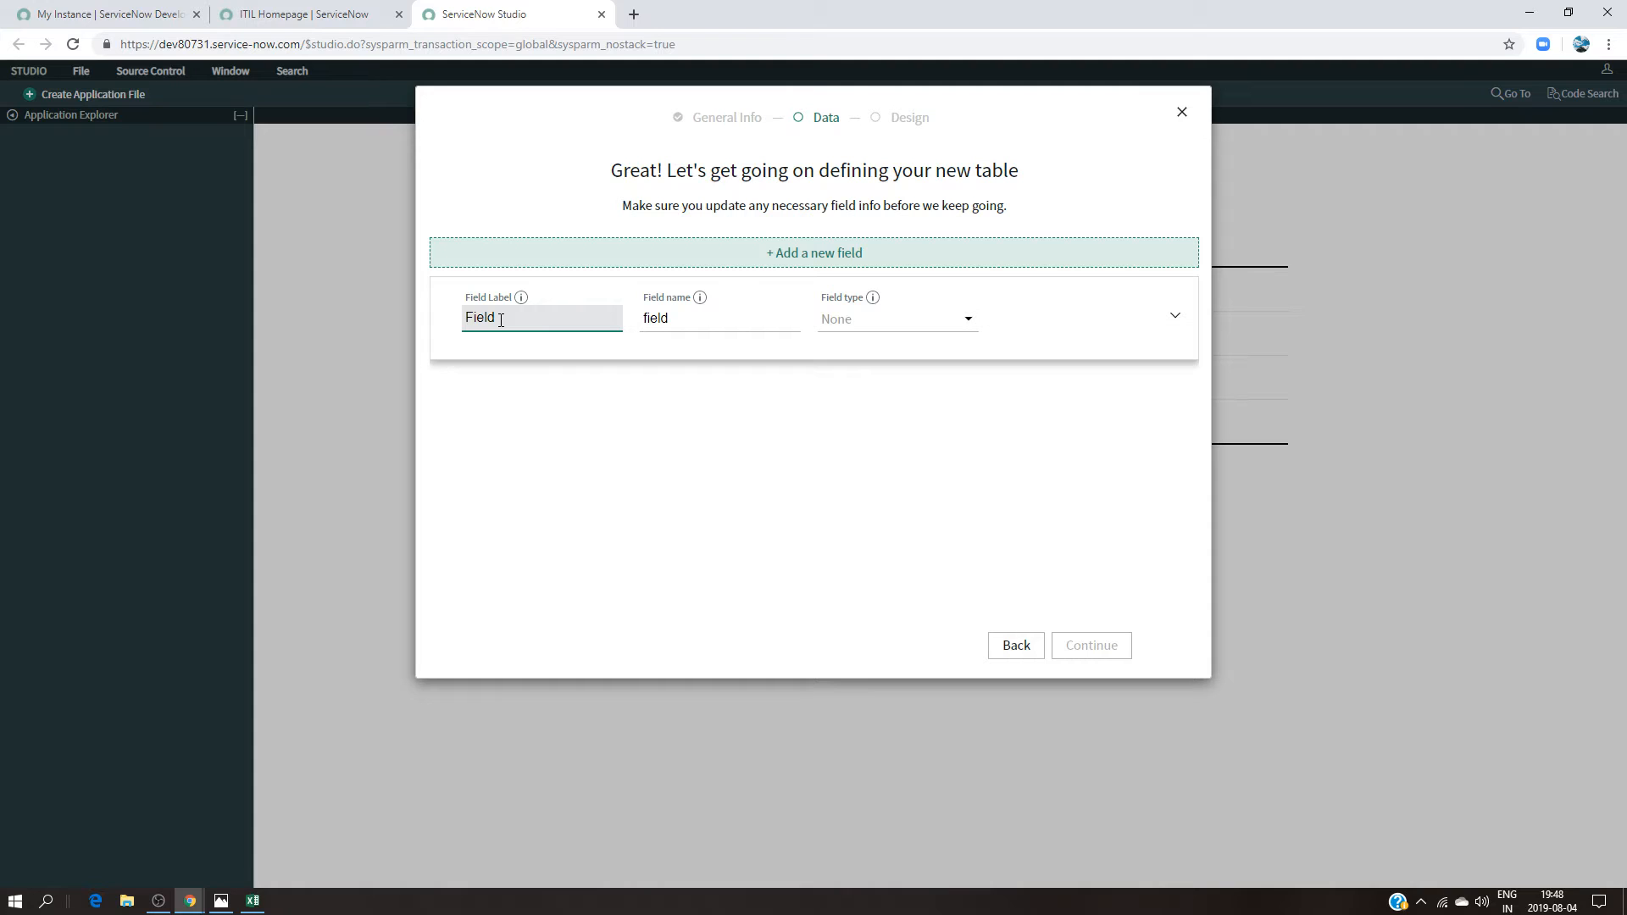
pyautogui.click(923, 322)
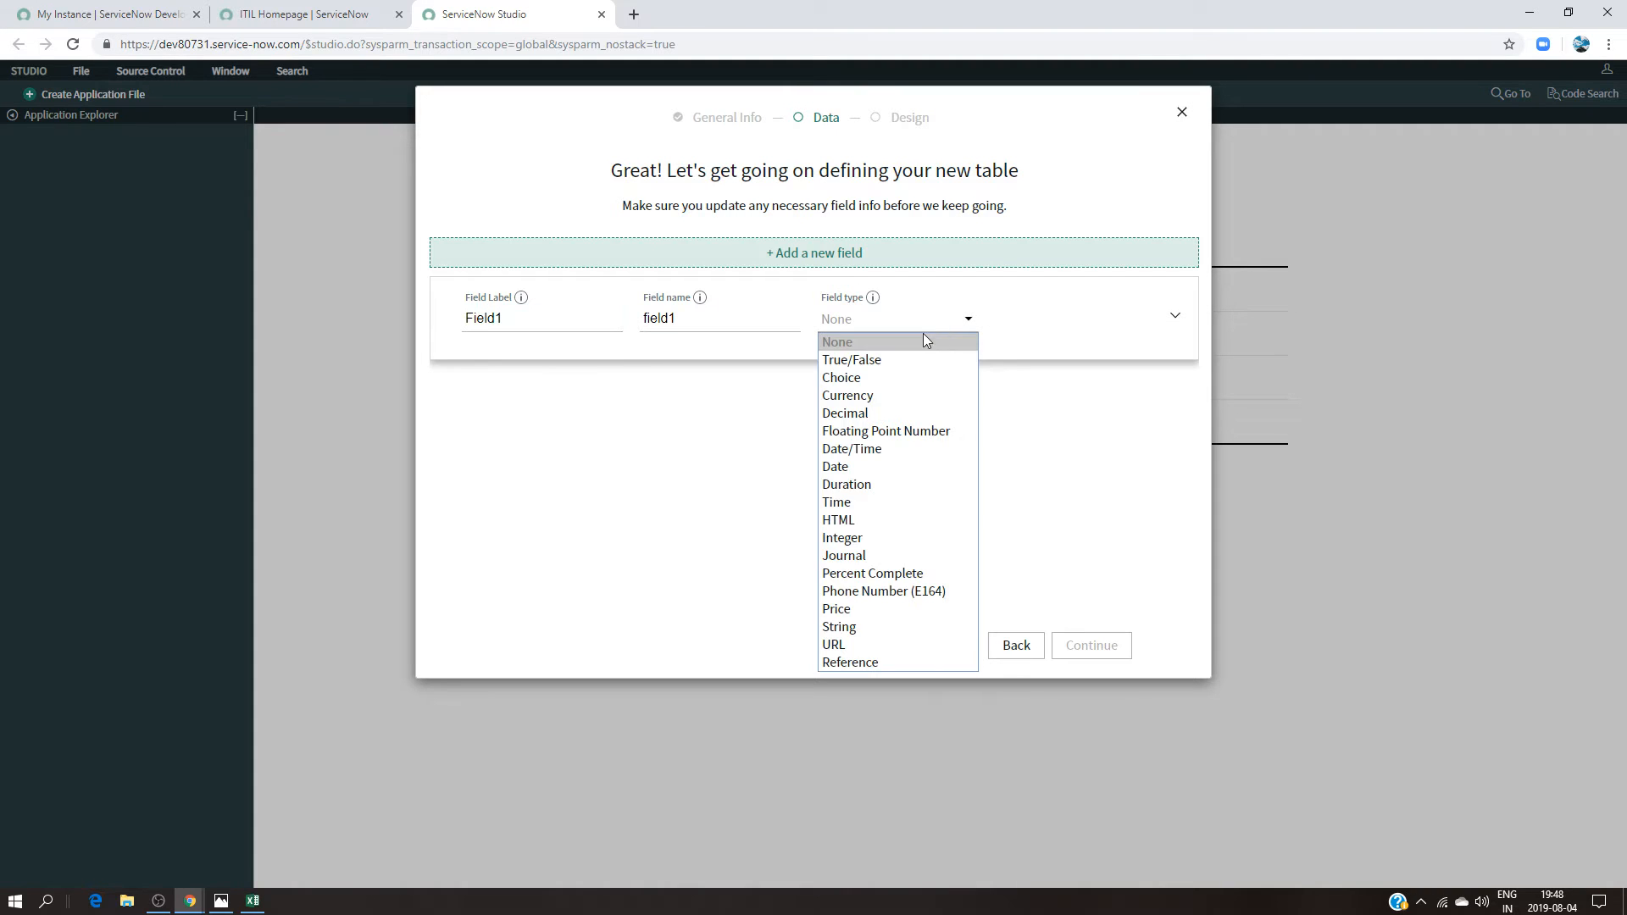
pyautogui.click(871, 631)
pyautogui.click(1175, 315)
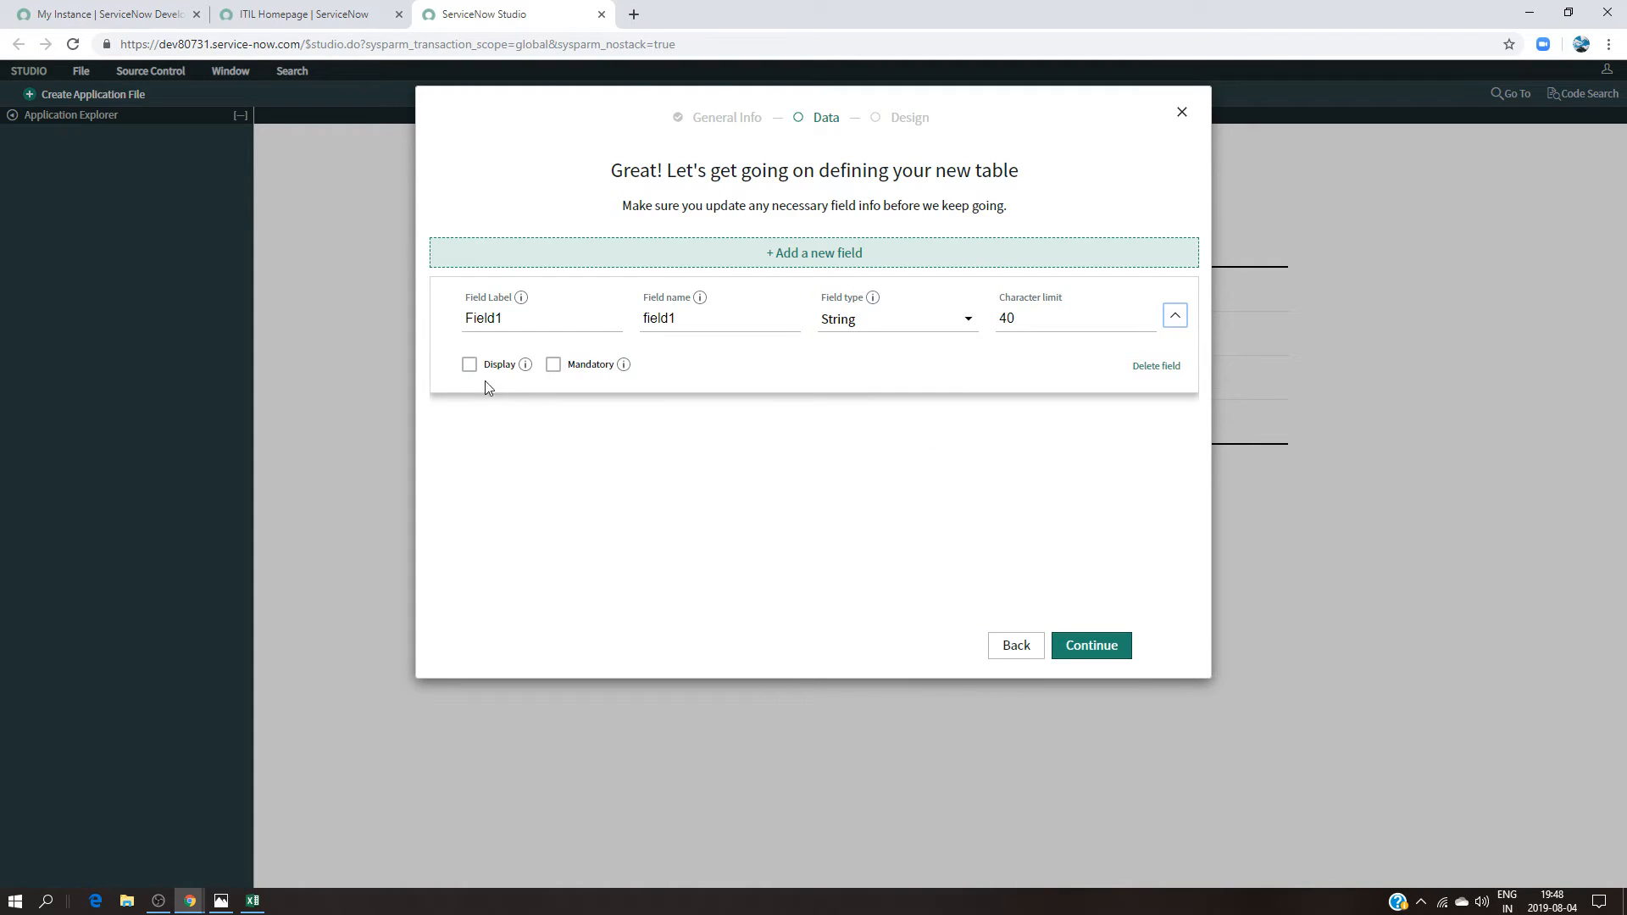
pyautogui.click(471, 368)
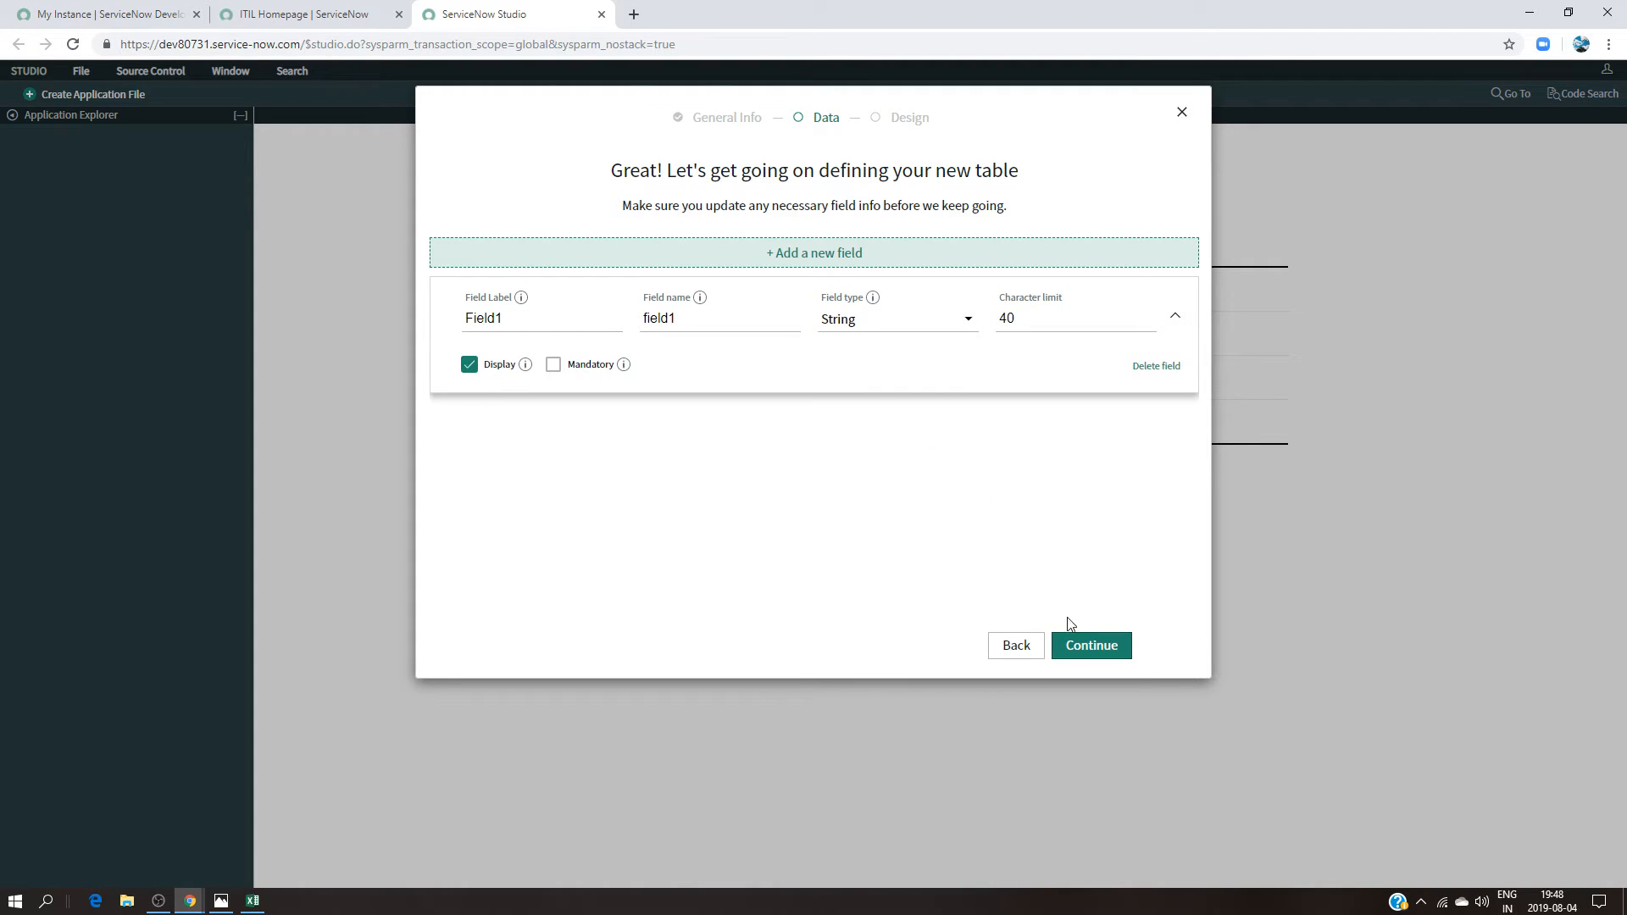
# Step: Add a String field labelled Field2 to the table with Display enabled
pyautogui.click(834, 265)
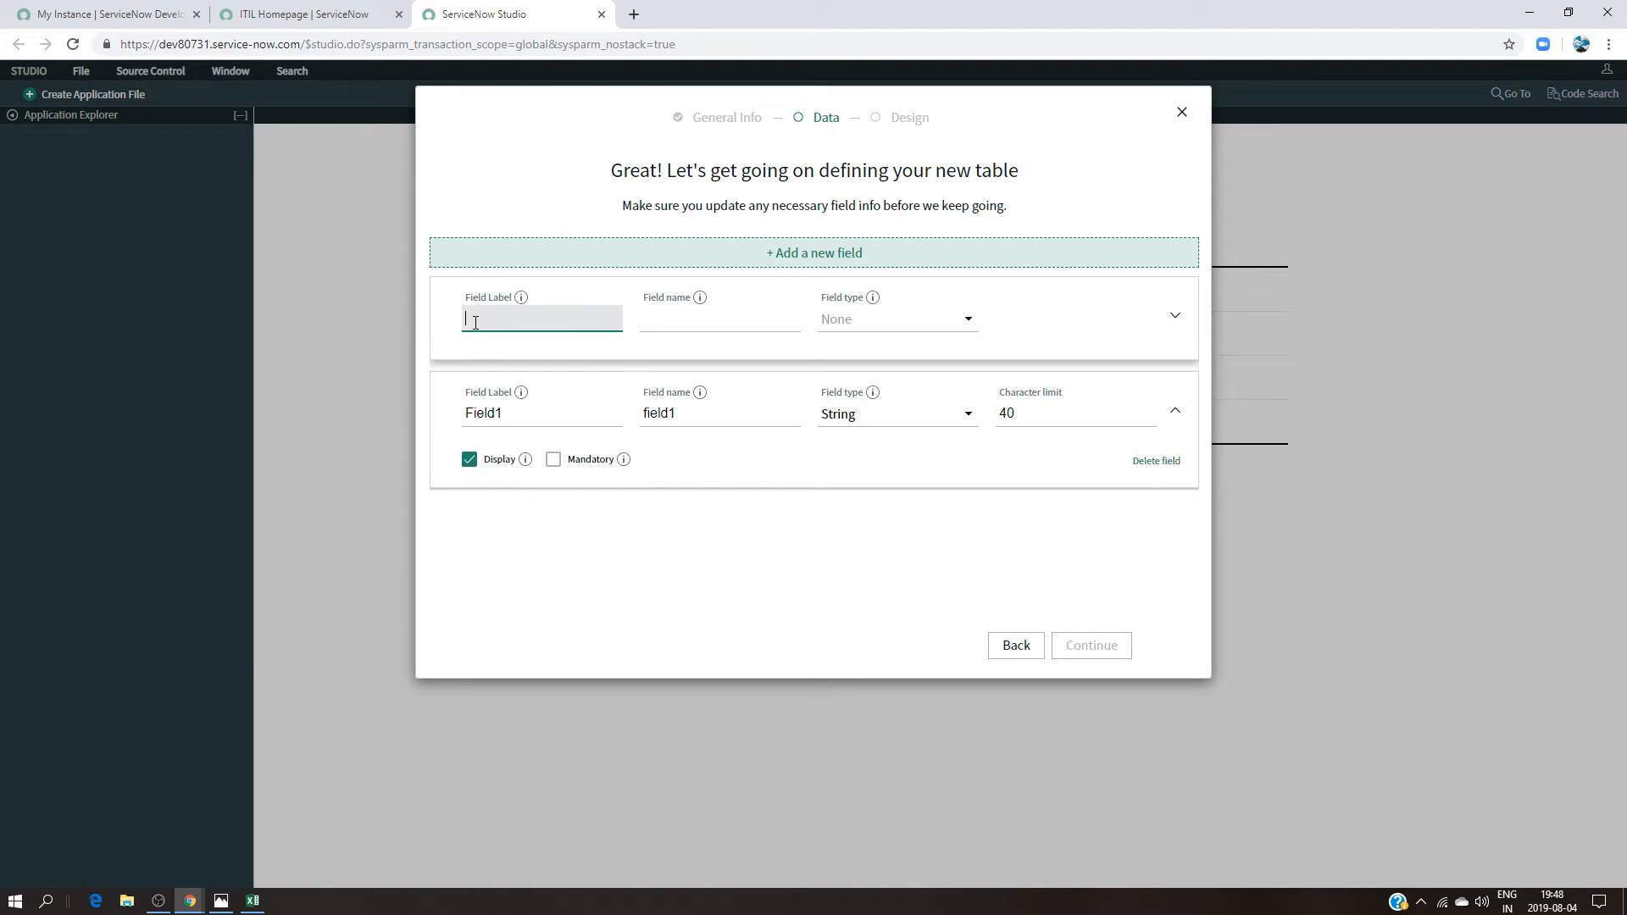
pyautogui.moveTo(508, 413); pyautogui.dragTo(398, 413)
pyautogui.hotkey('ctrl', 'c')
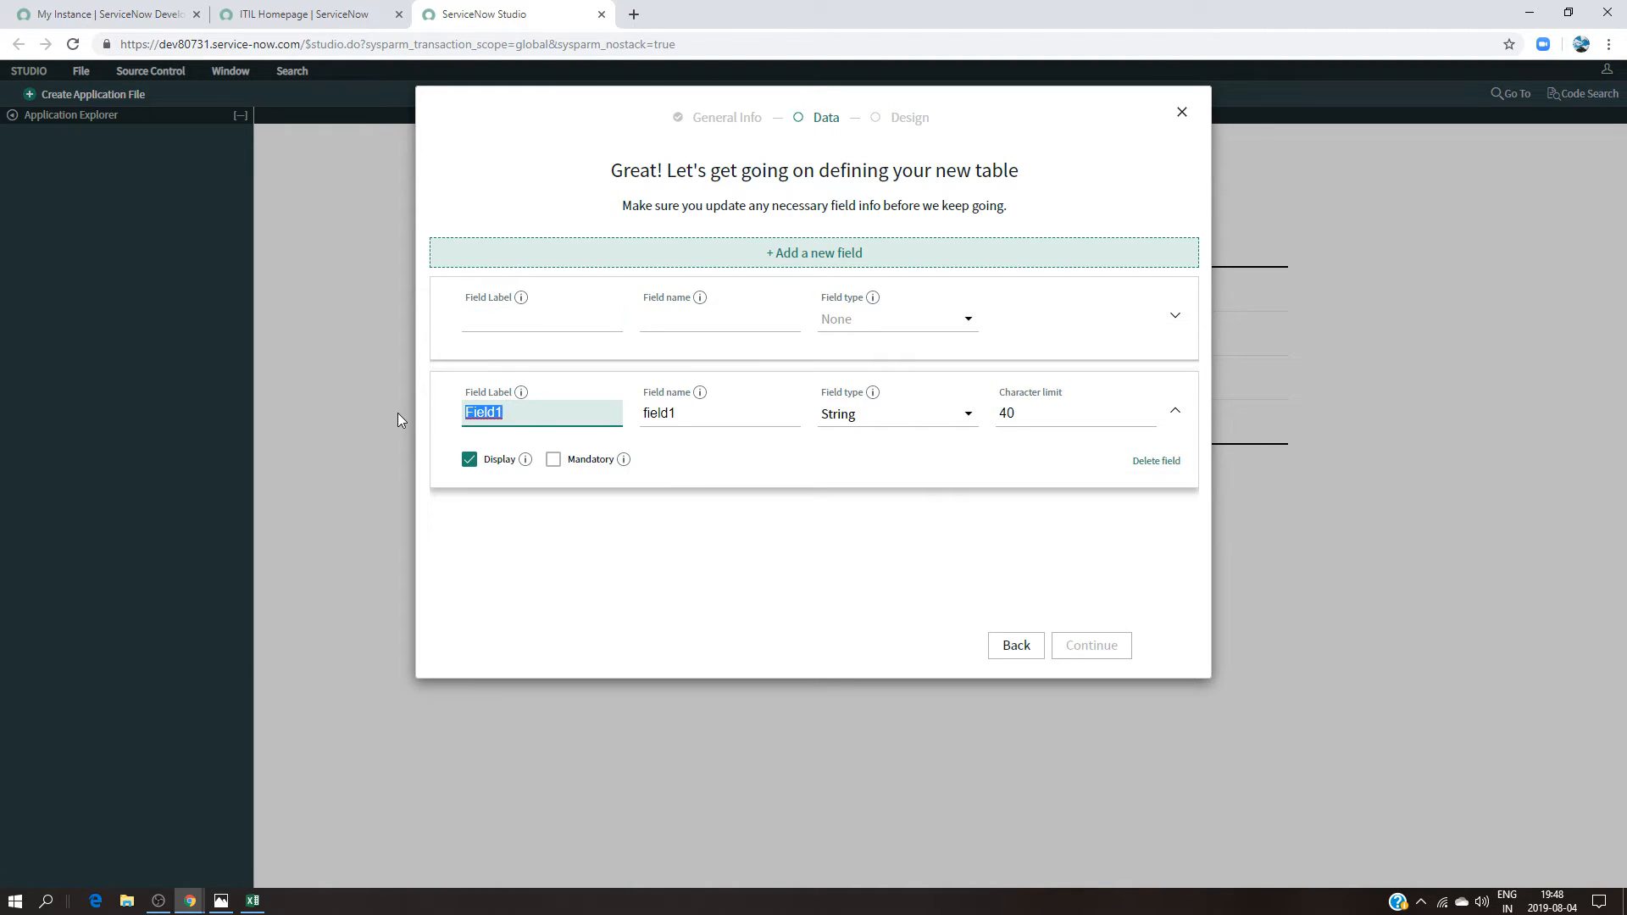
pyautogui.click(500, 316)
pyautogui.hotkey('ctrl', 'v')
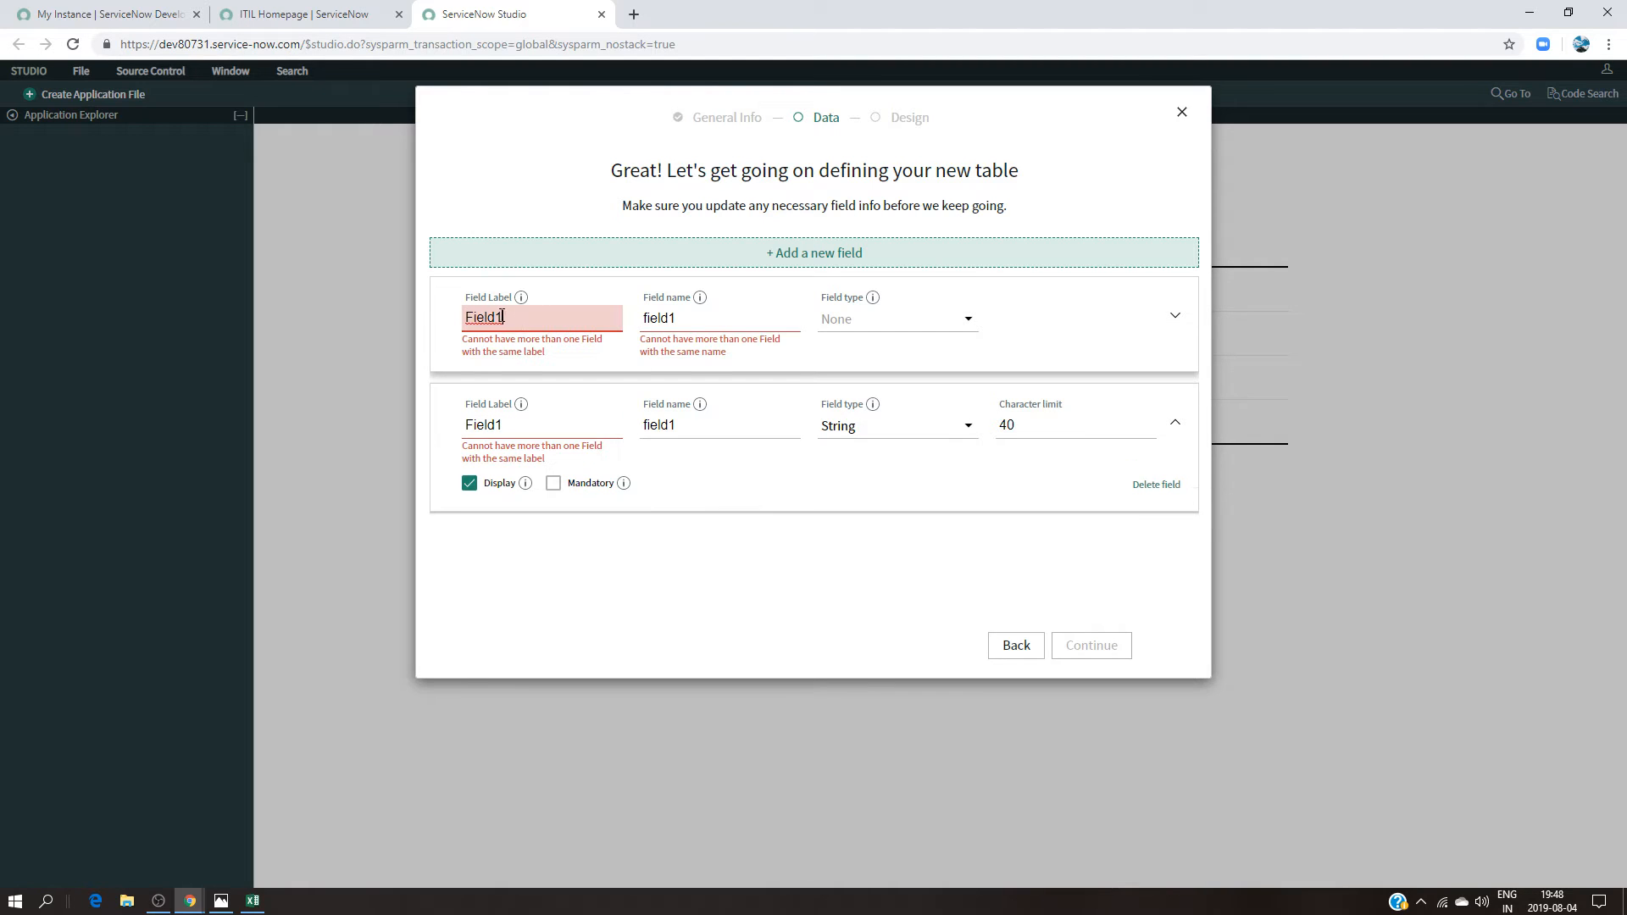
pyautogui.press('BackSpace')
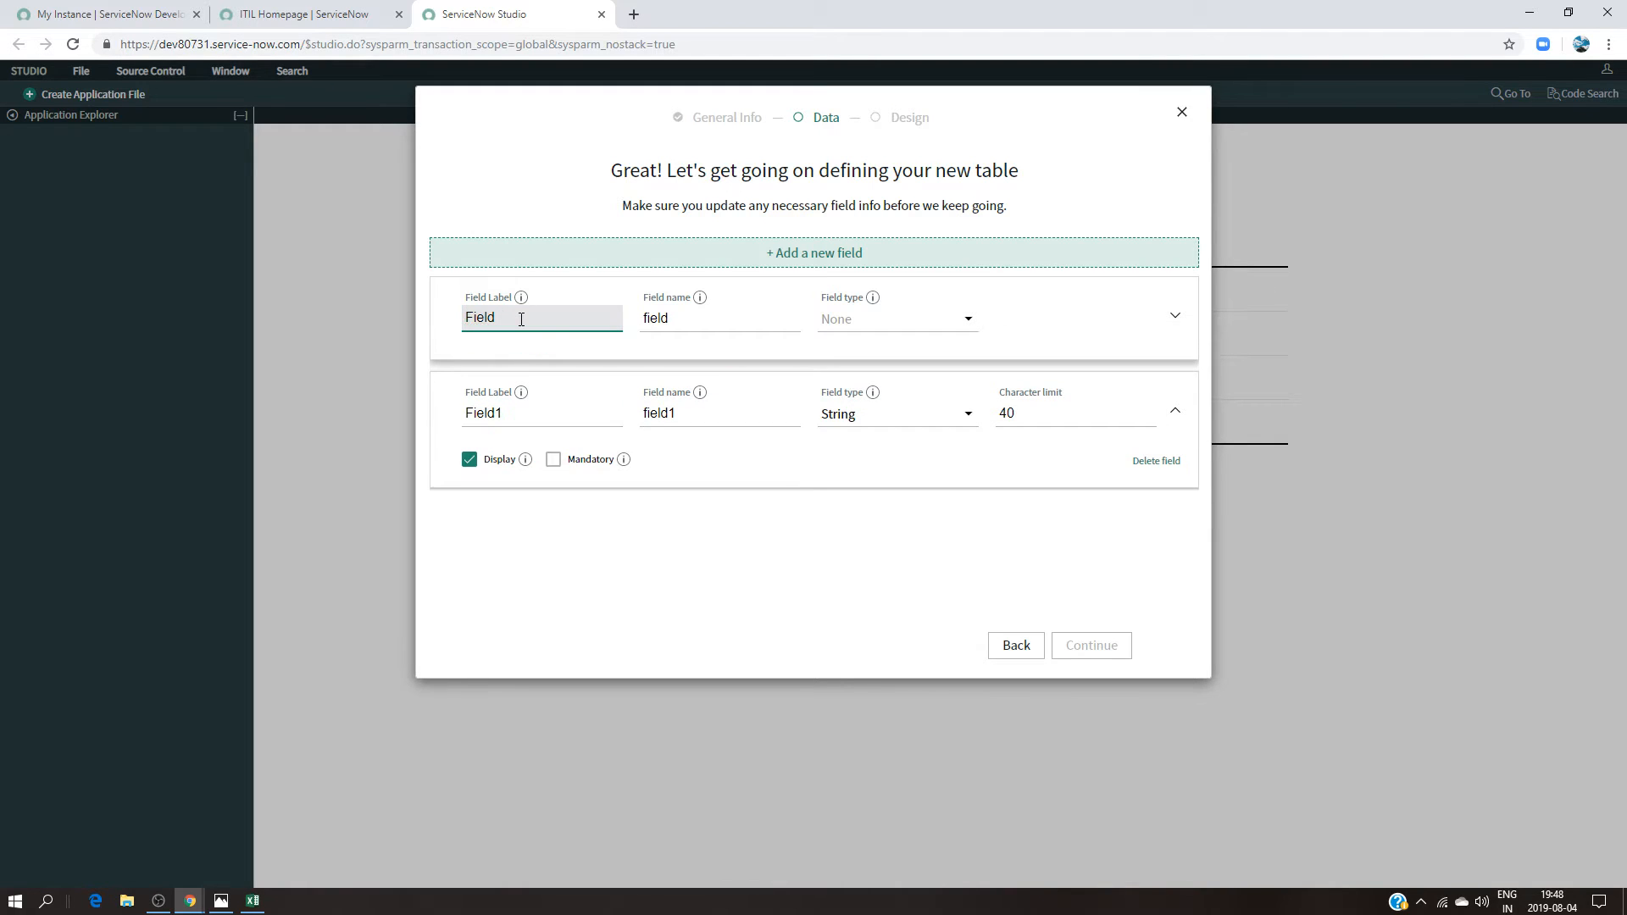
pyautogui.click(949, 320)
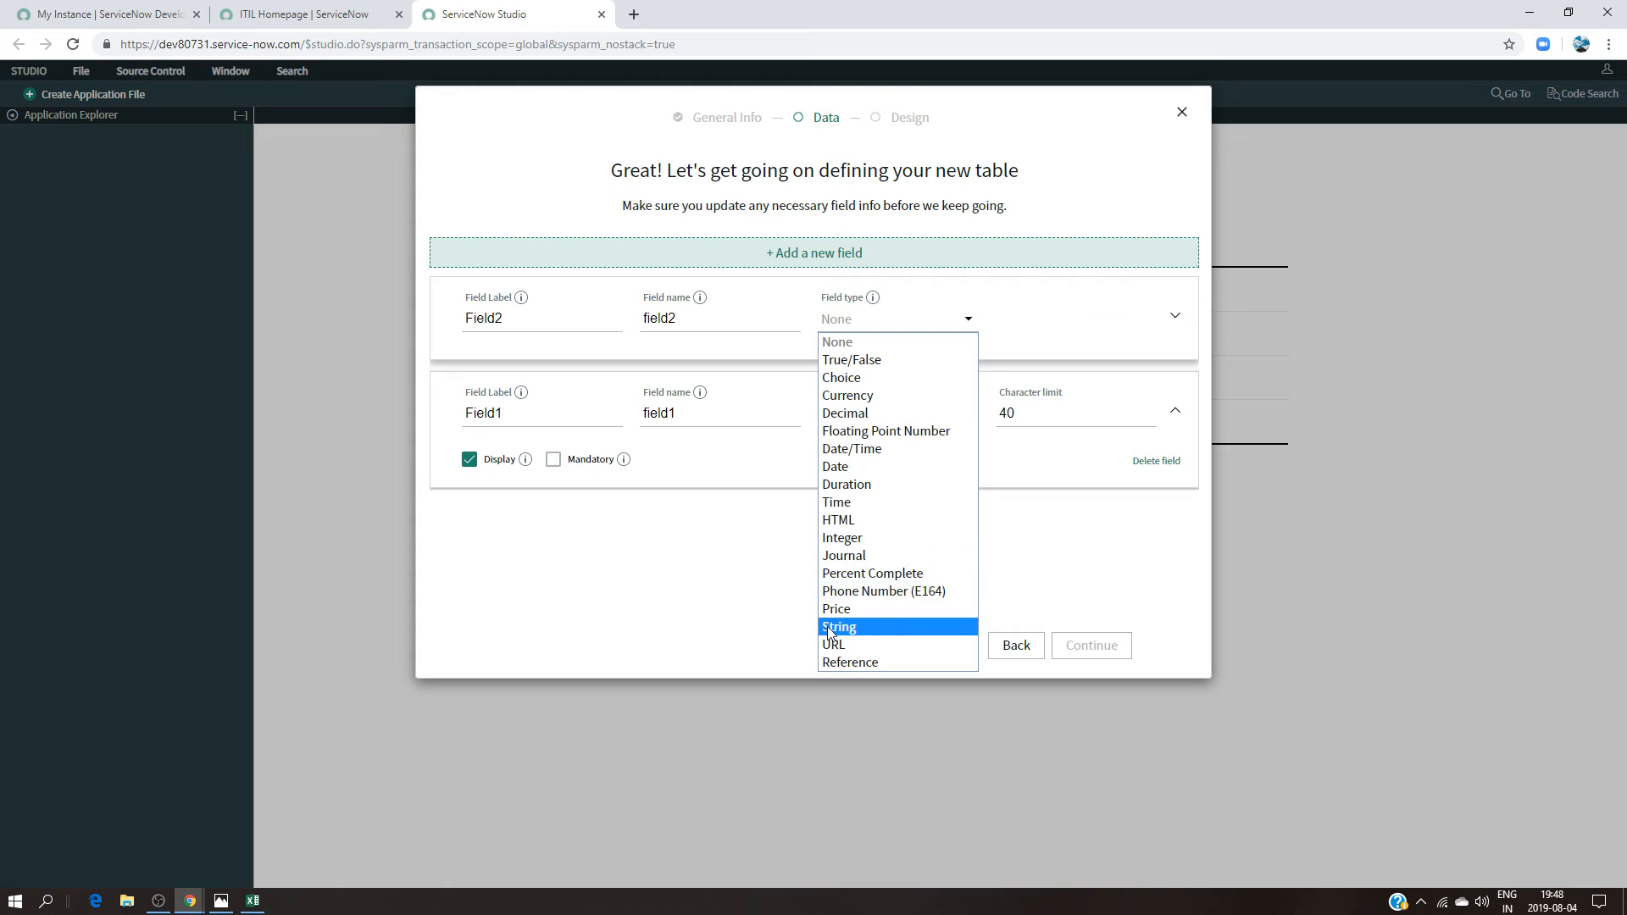
pyautogui.click(894, 627)
pyautogui.click(1175, 316)
pyautogui.click(468, 364)
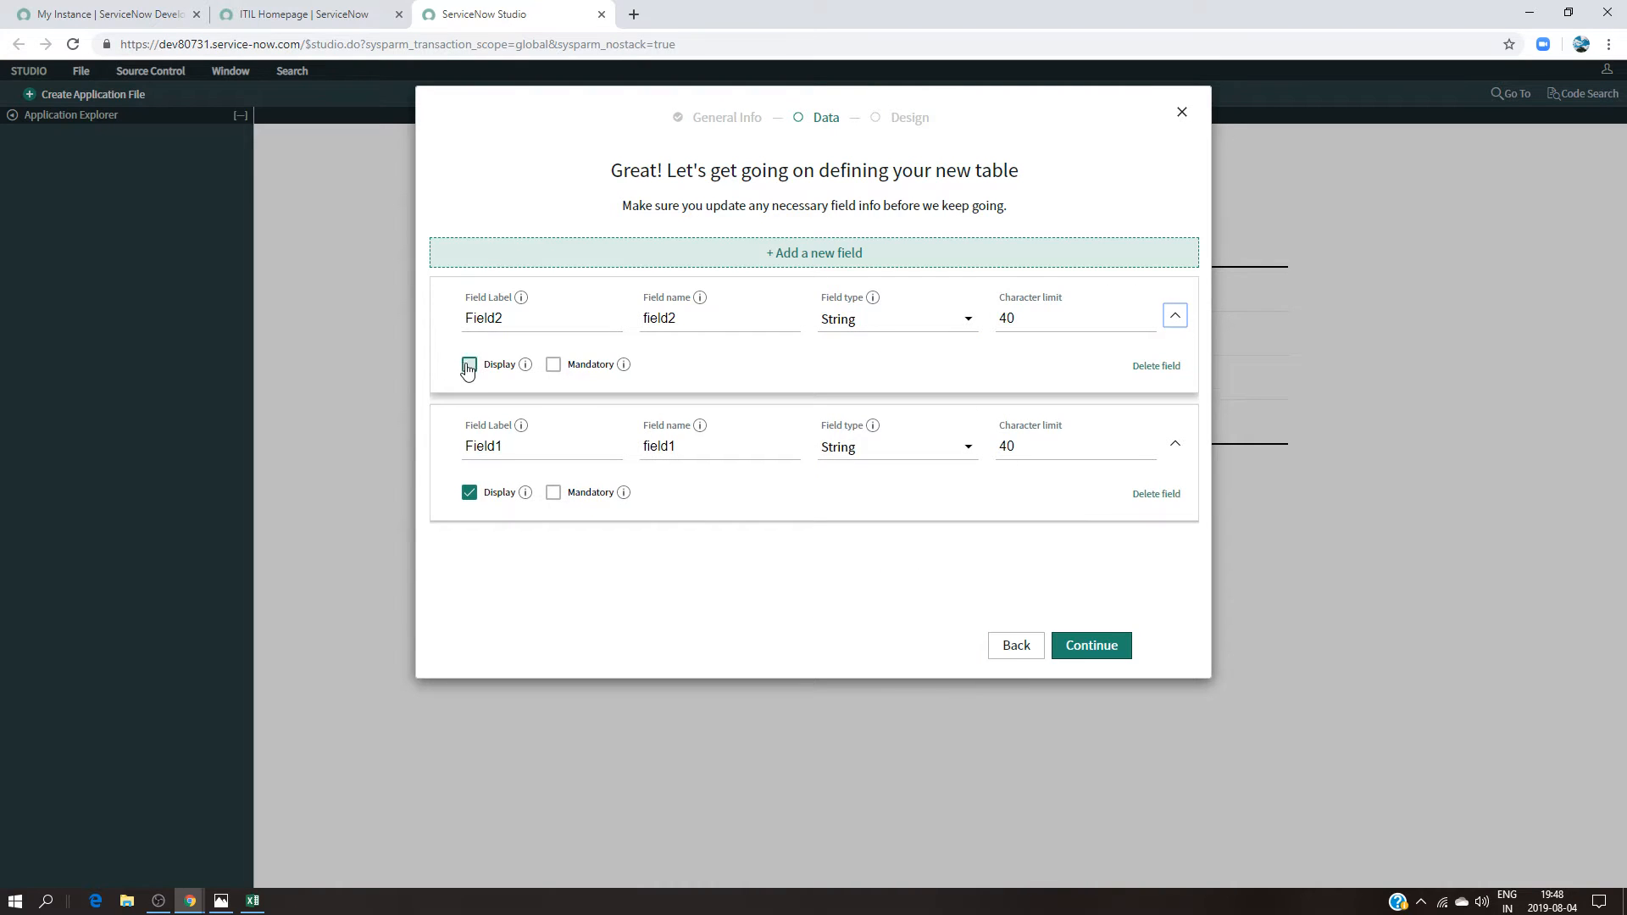
# Step: Add a String field labelled Field3 to the table with Display enabled
pyautogui.click(858, 253)
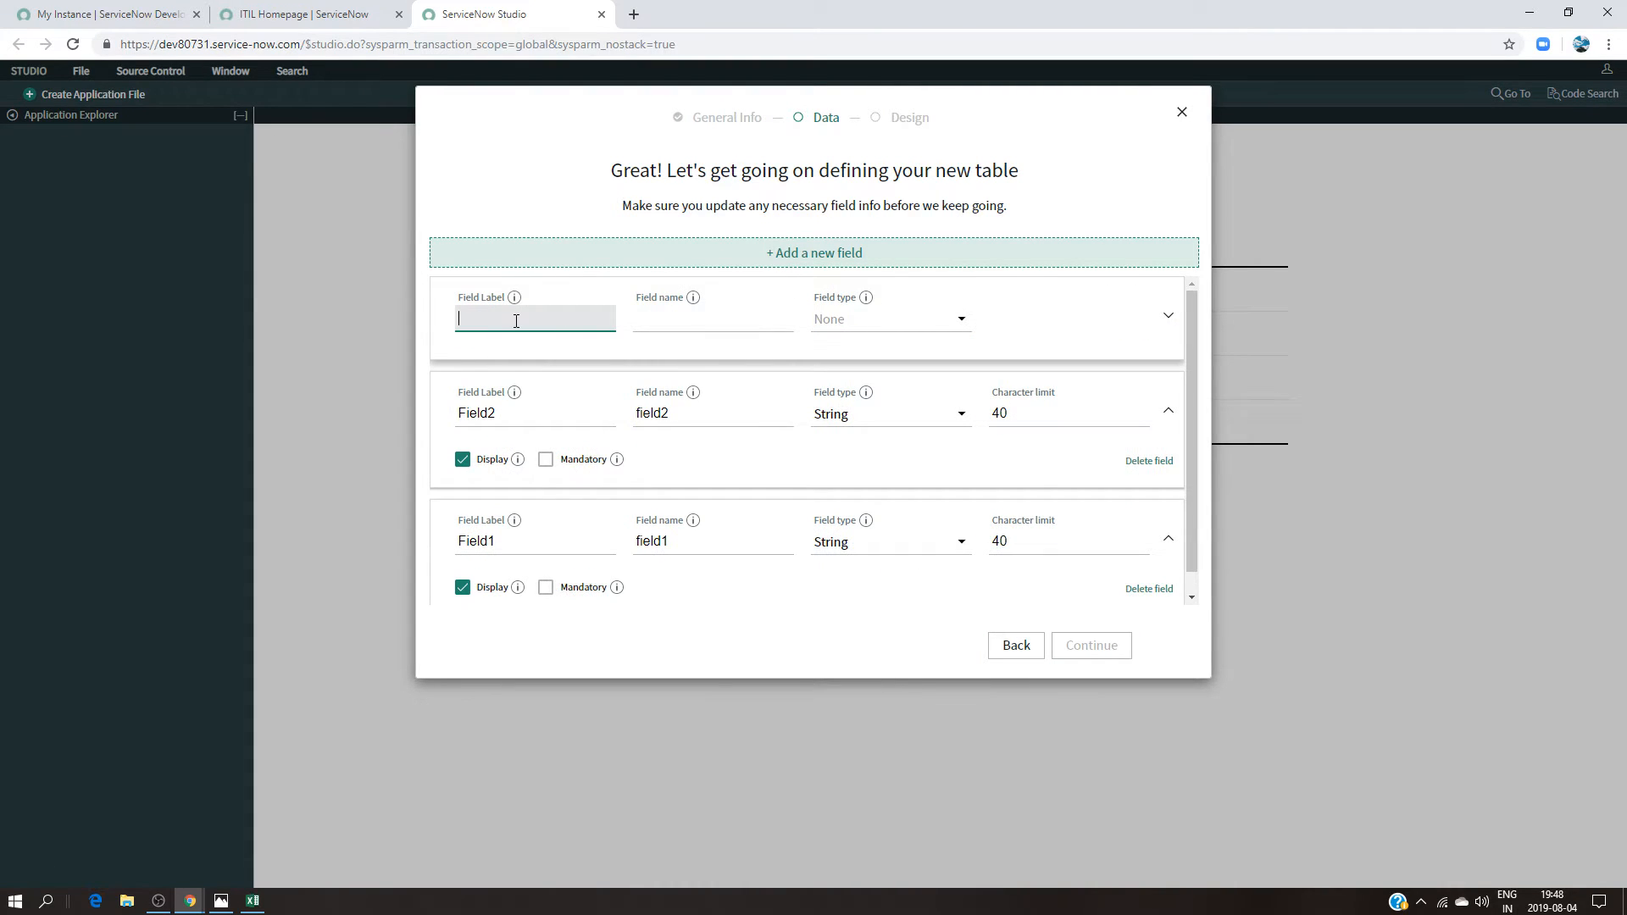
pyautogui.write('Field1')
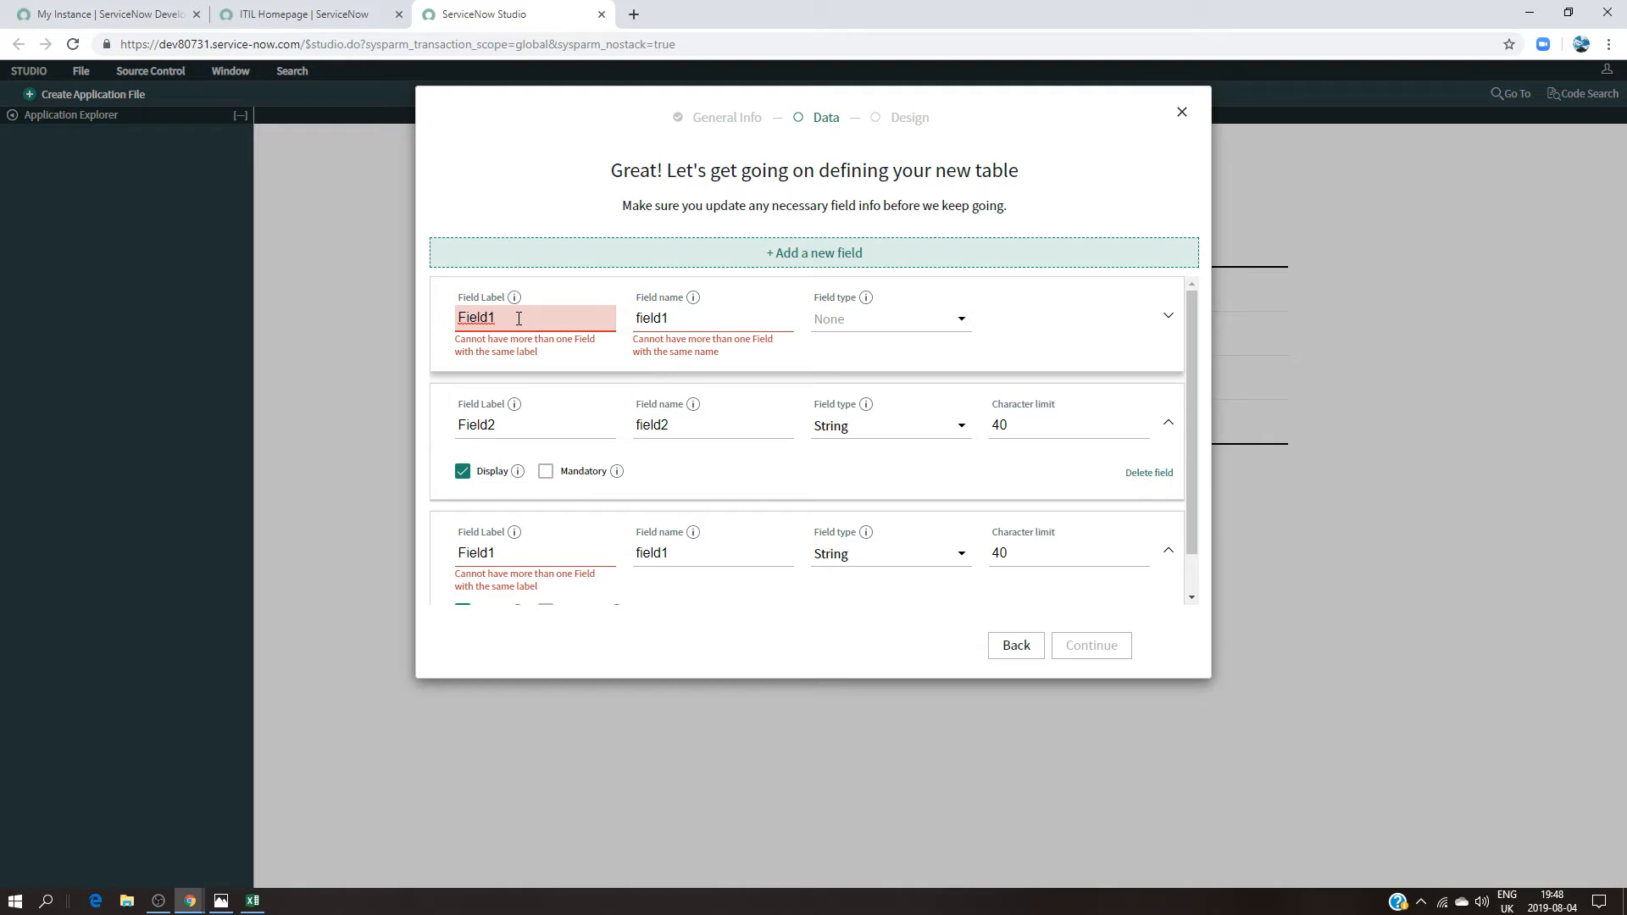
pyautogui.press('BackSpace')
pyautogui.write('3')
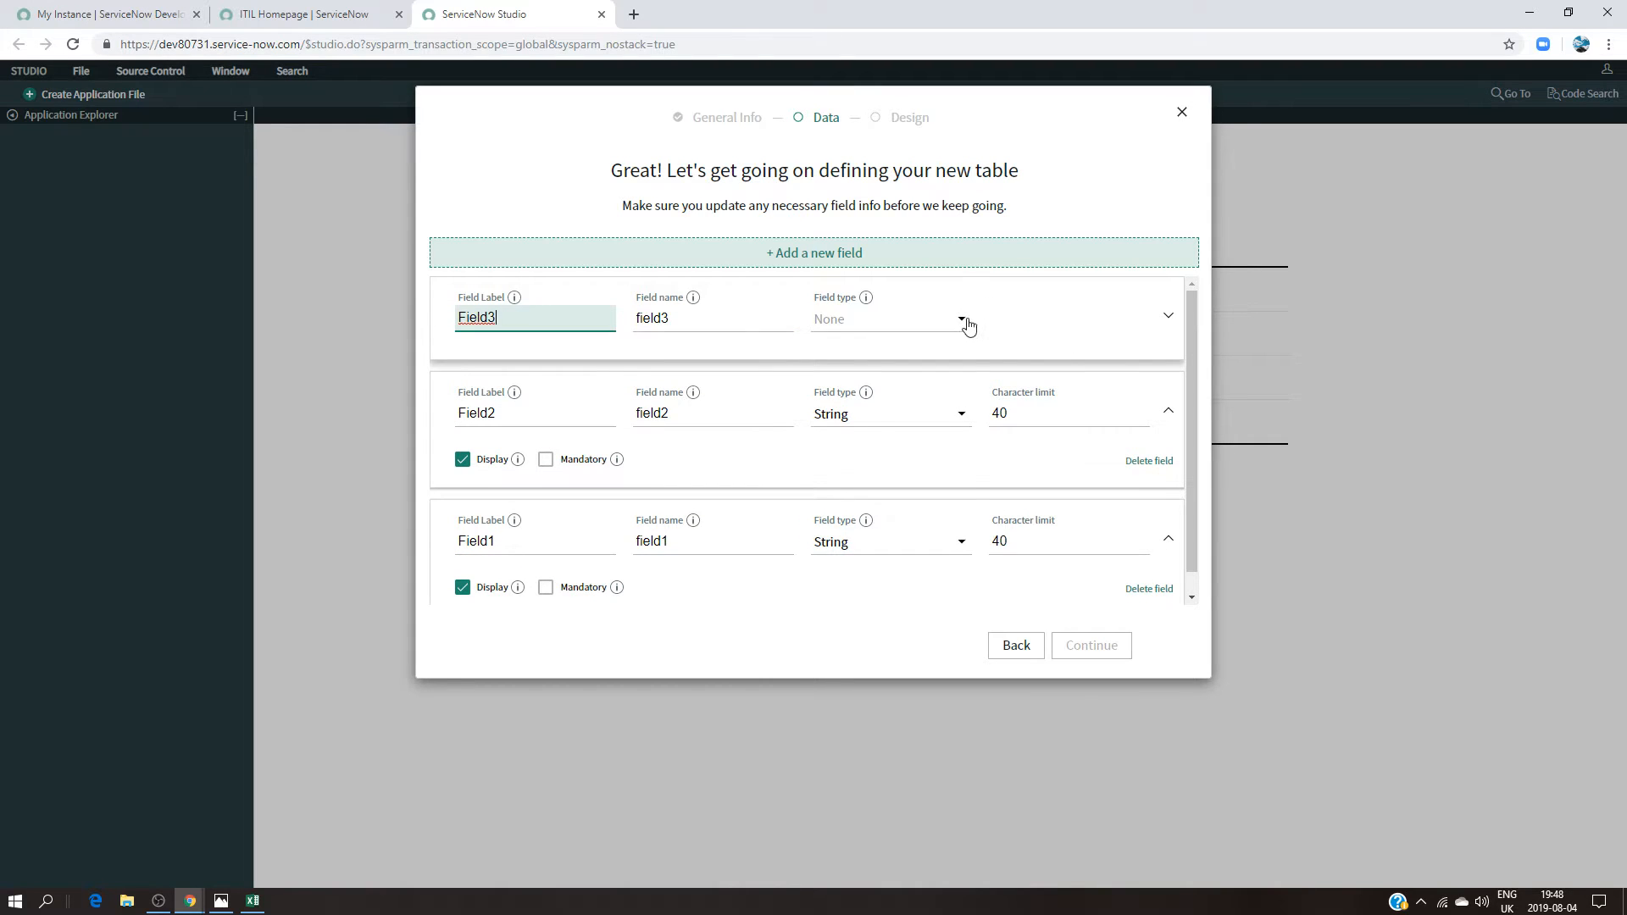
pyautogui.click(964, 320)
pyautogui.click(846, 621)
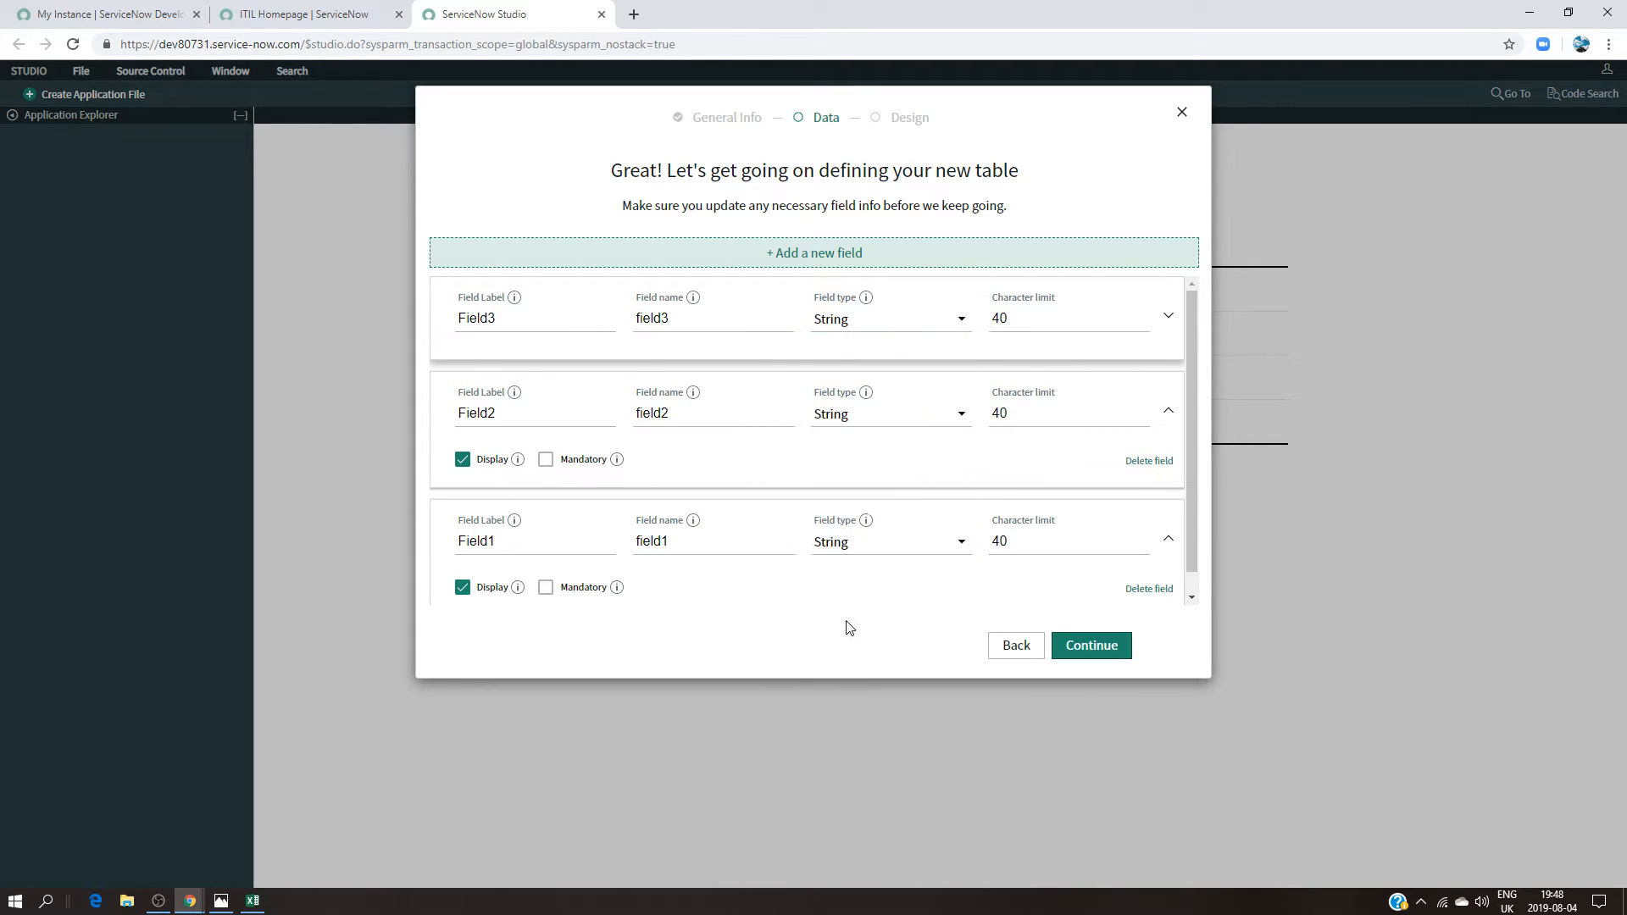
pyautogui.click(1167, 316)
pyautogui.click(490, 378)
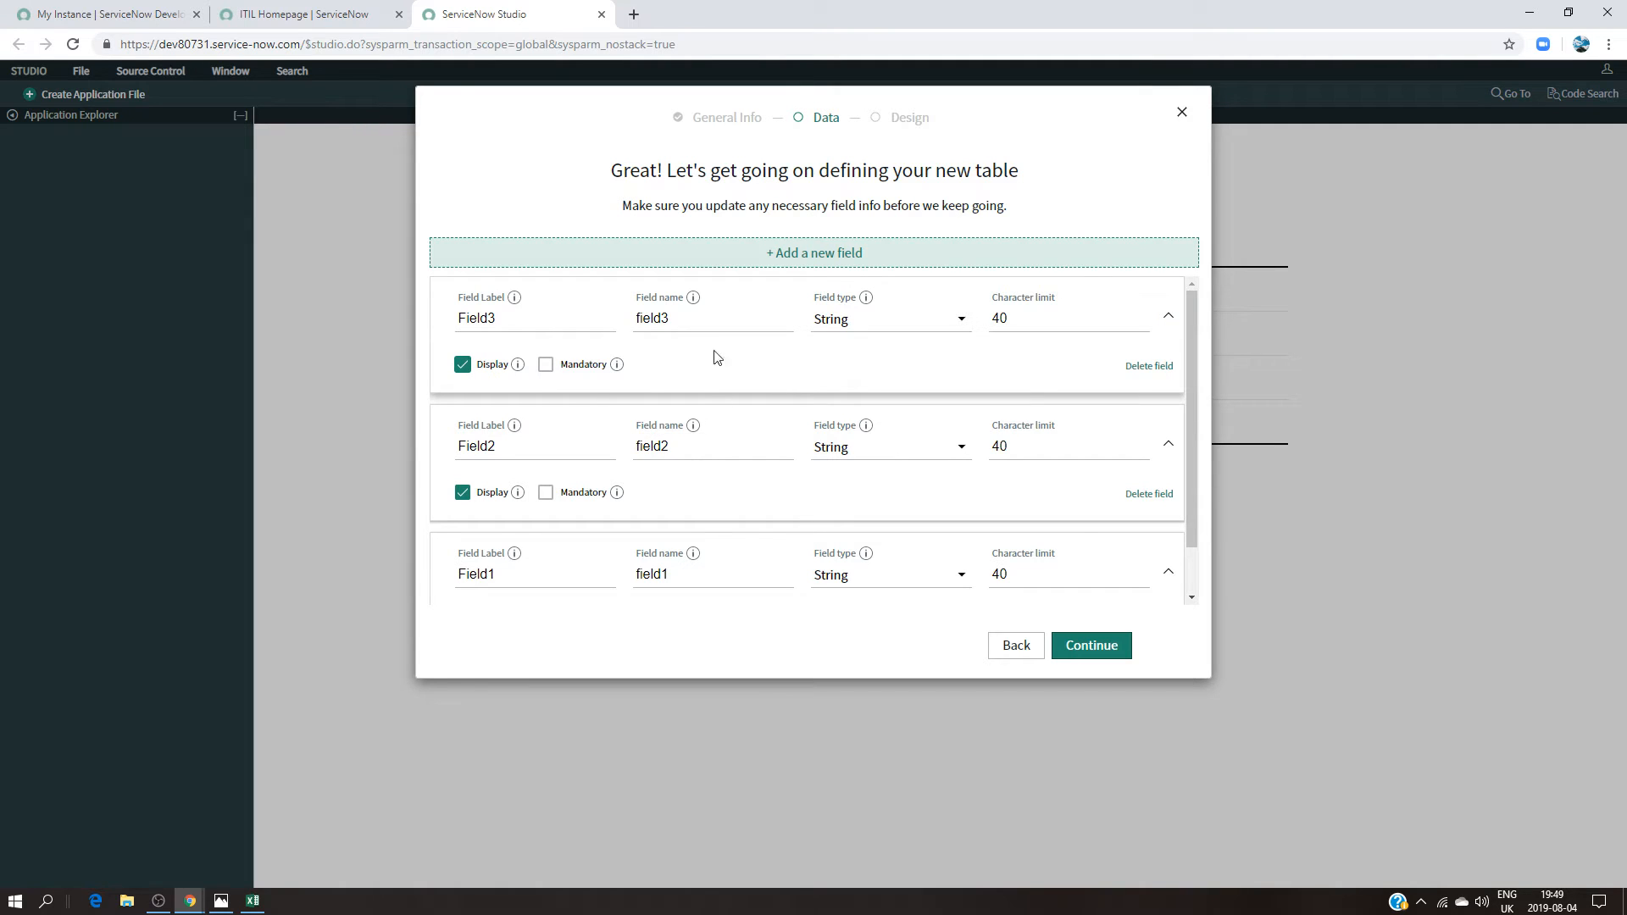
# Step: Add a String field labelled Field4 to the table with Display enabled
pyautogui.click(801, 254)
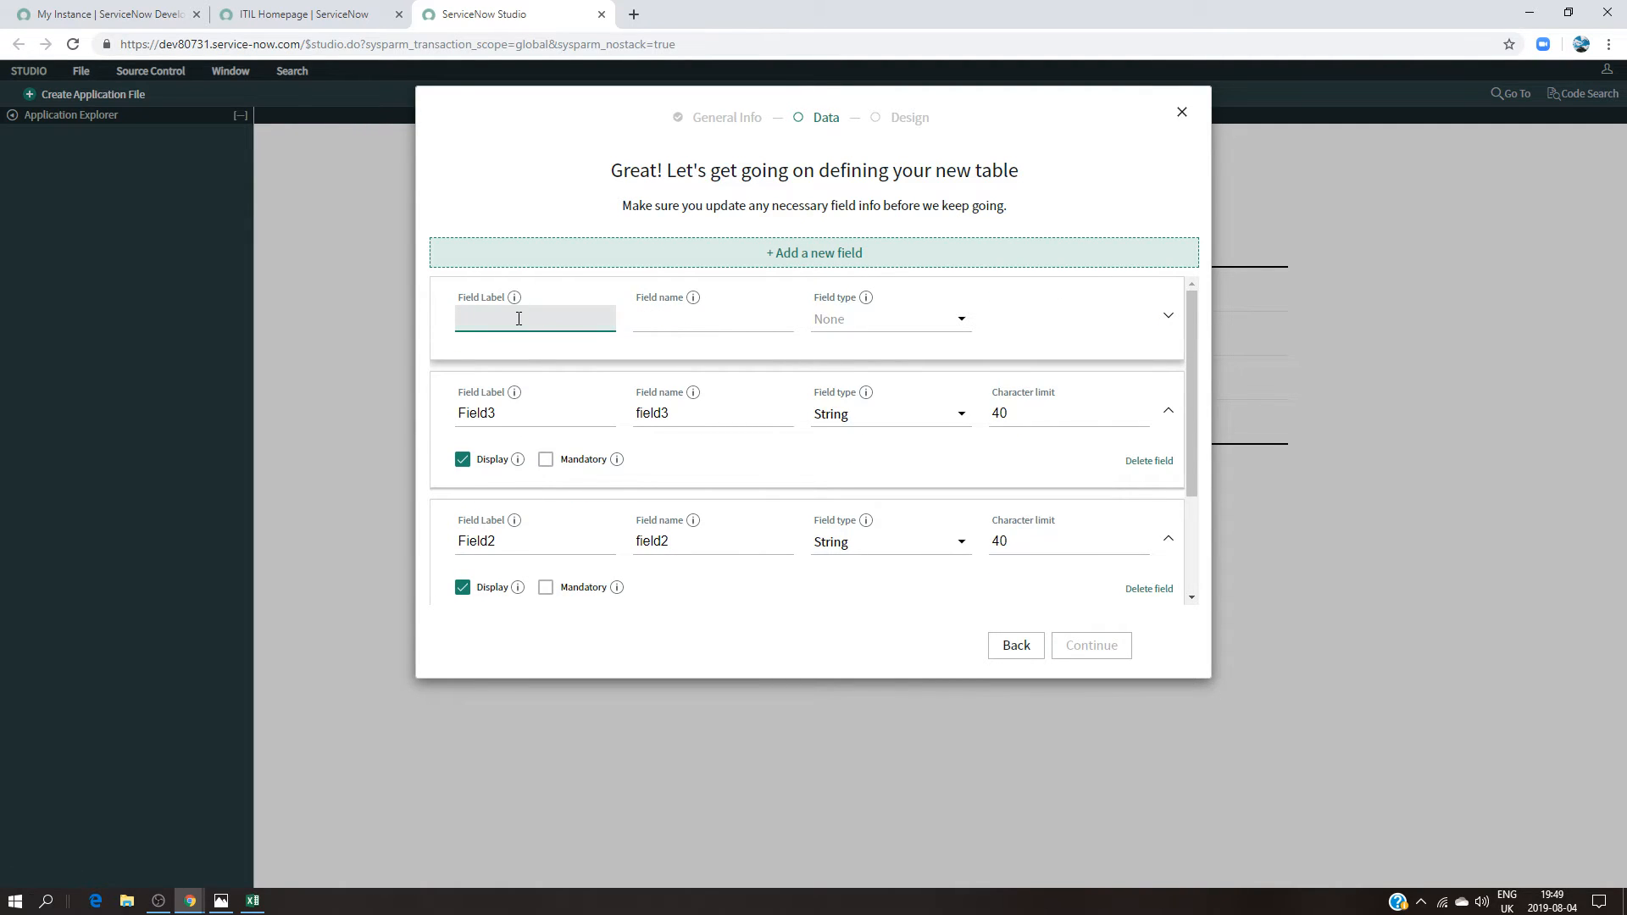
pyautogui.write('Field1')
pyautogui.press('BackSpace')
pyautogui.click(901, 324)
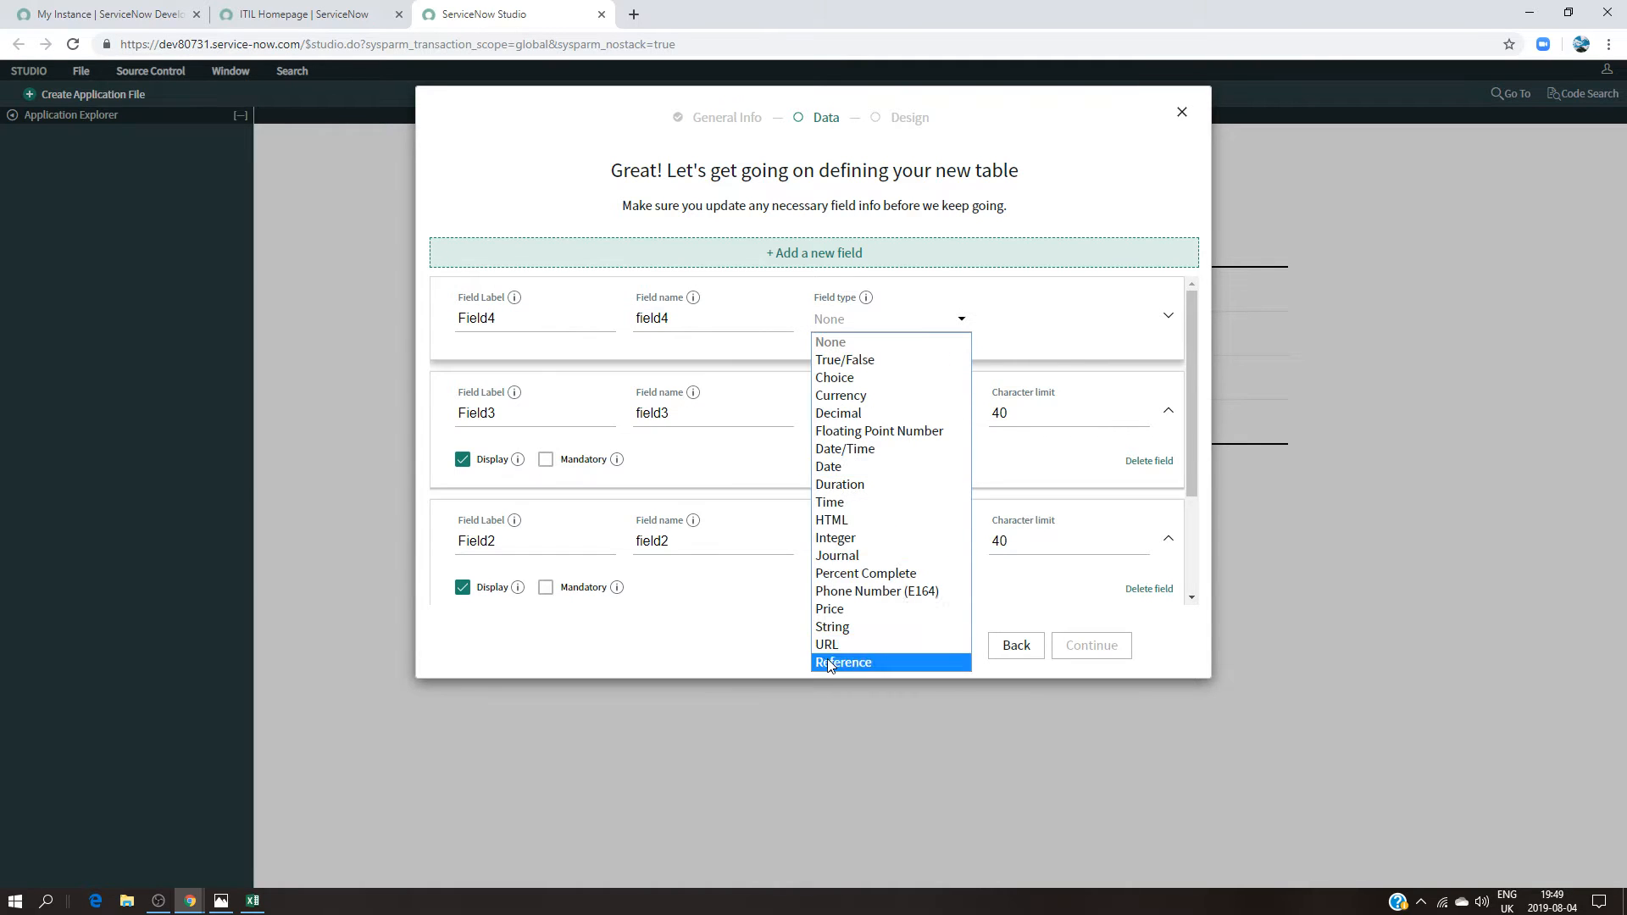
pyautogui.click(888, 623)
pyautogui.click(1167, 315)
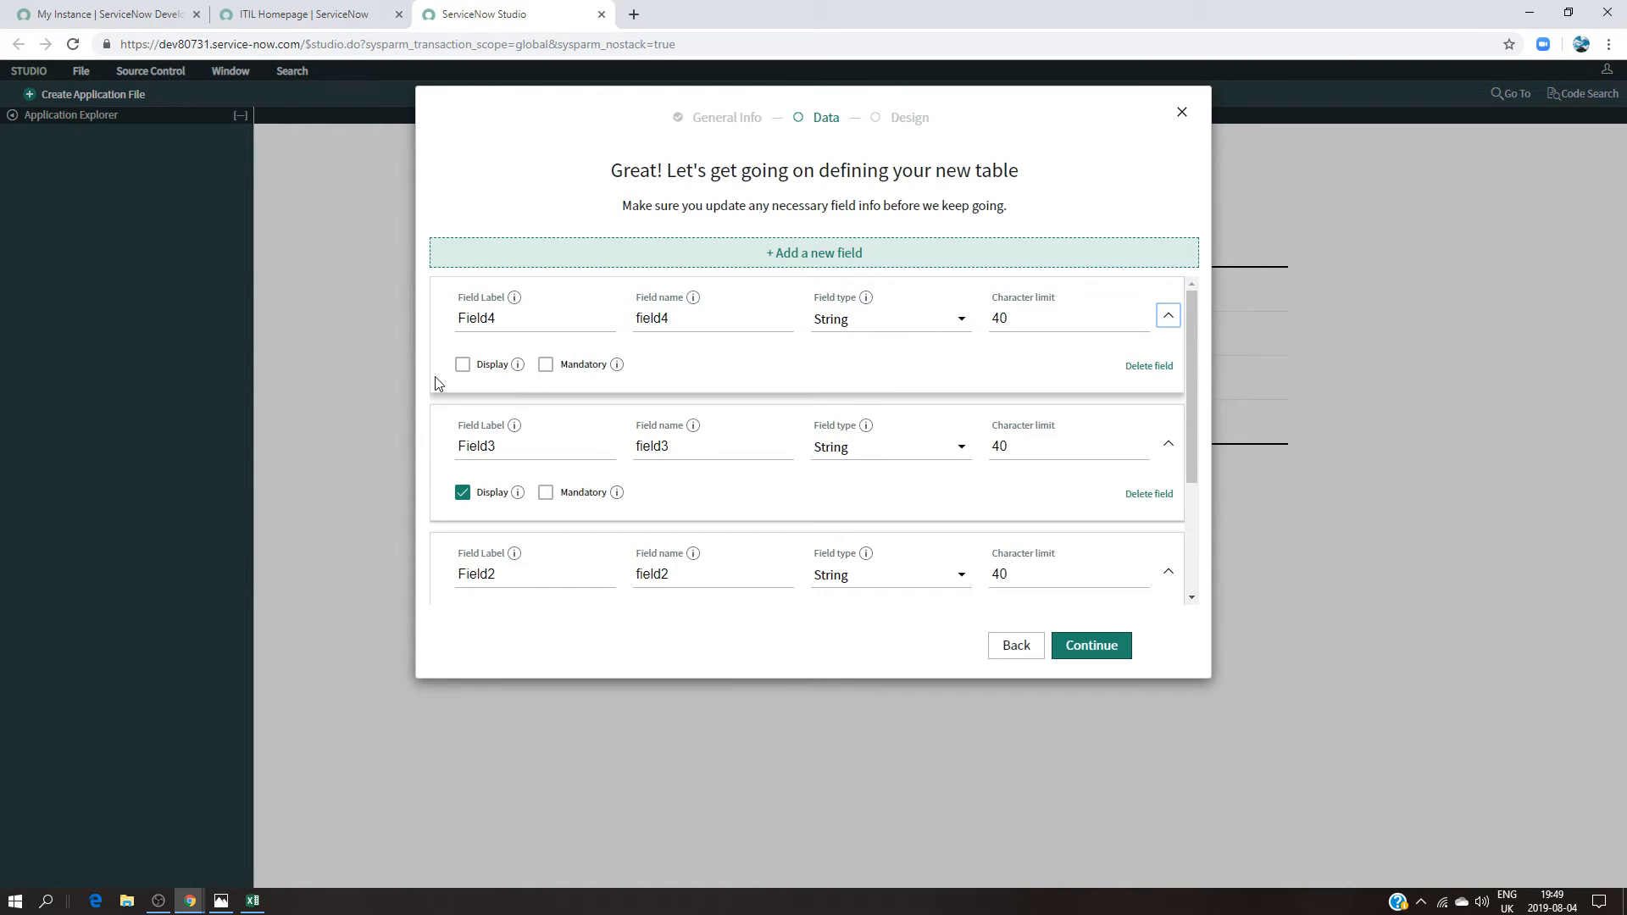
pyautogui.click(463, 364)
# Step: Add a String field labelled Field5 with Display enabled, and accept the table's field definitions
pyautogui.click(807, 260)
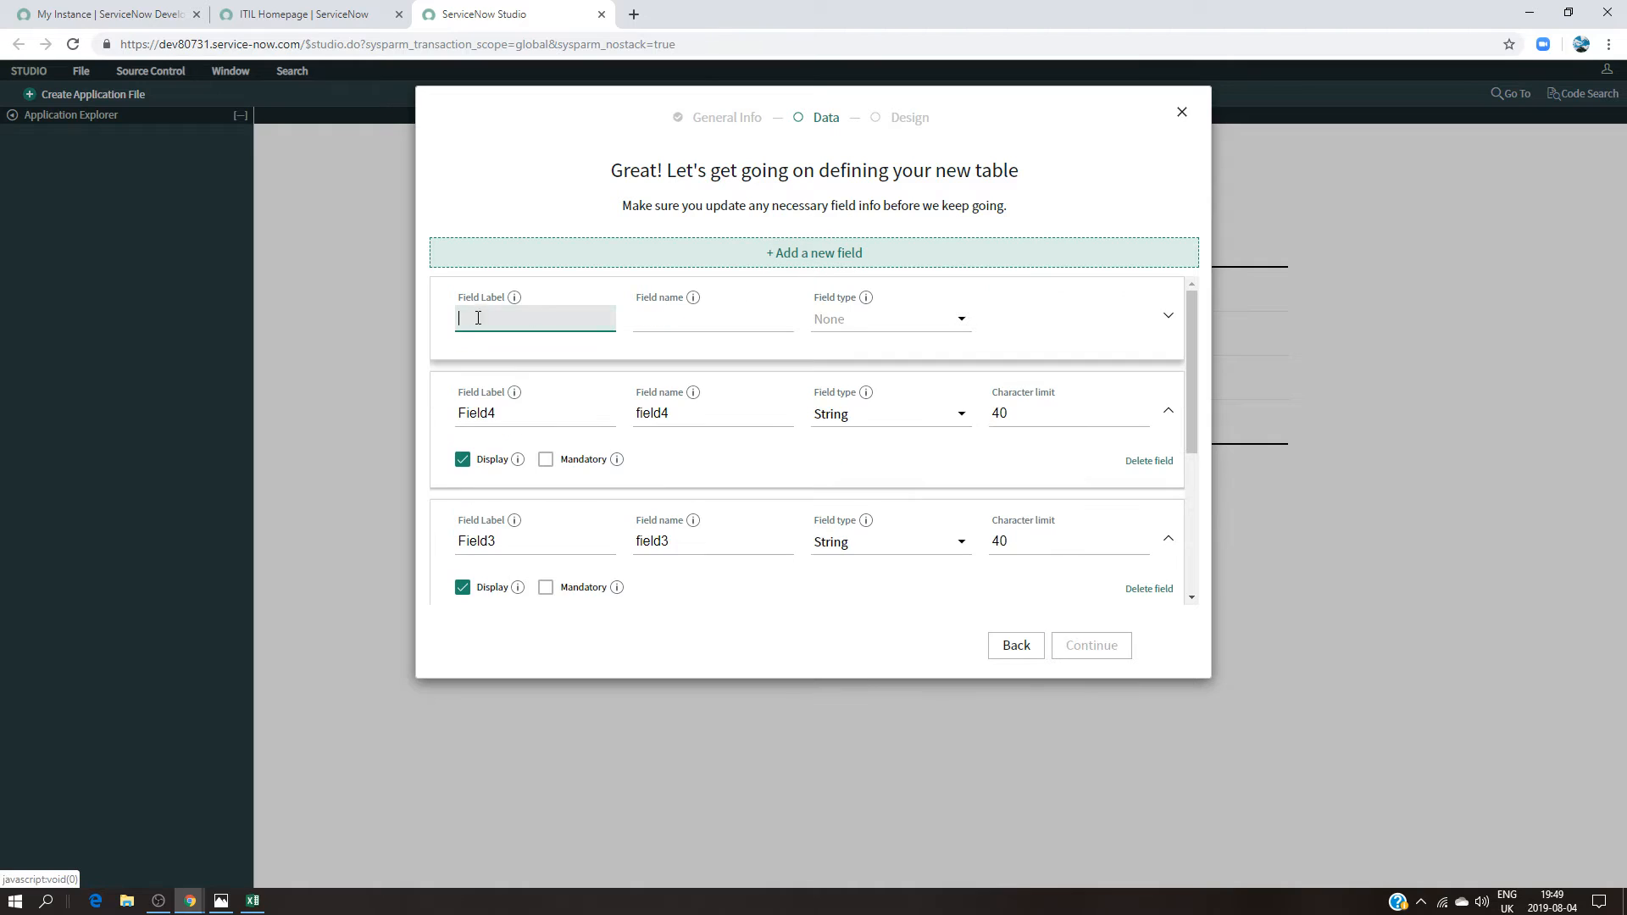
pyautogui.write('Field1')
pyautogui.press('BackSpace')
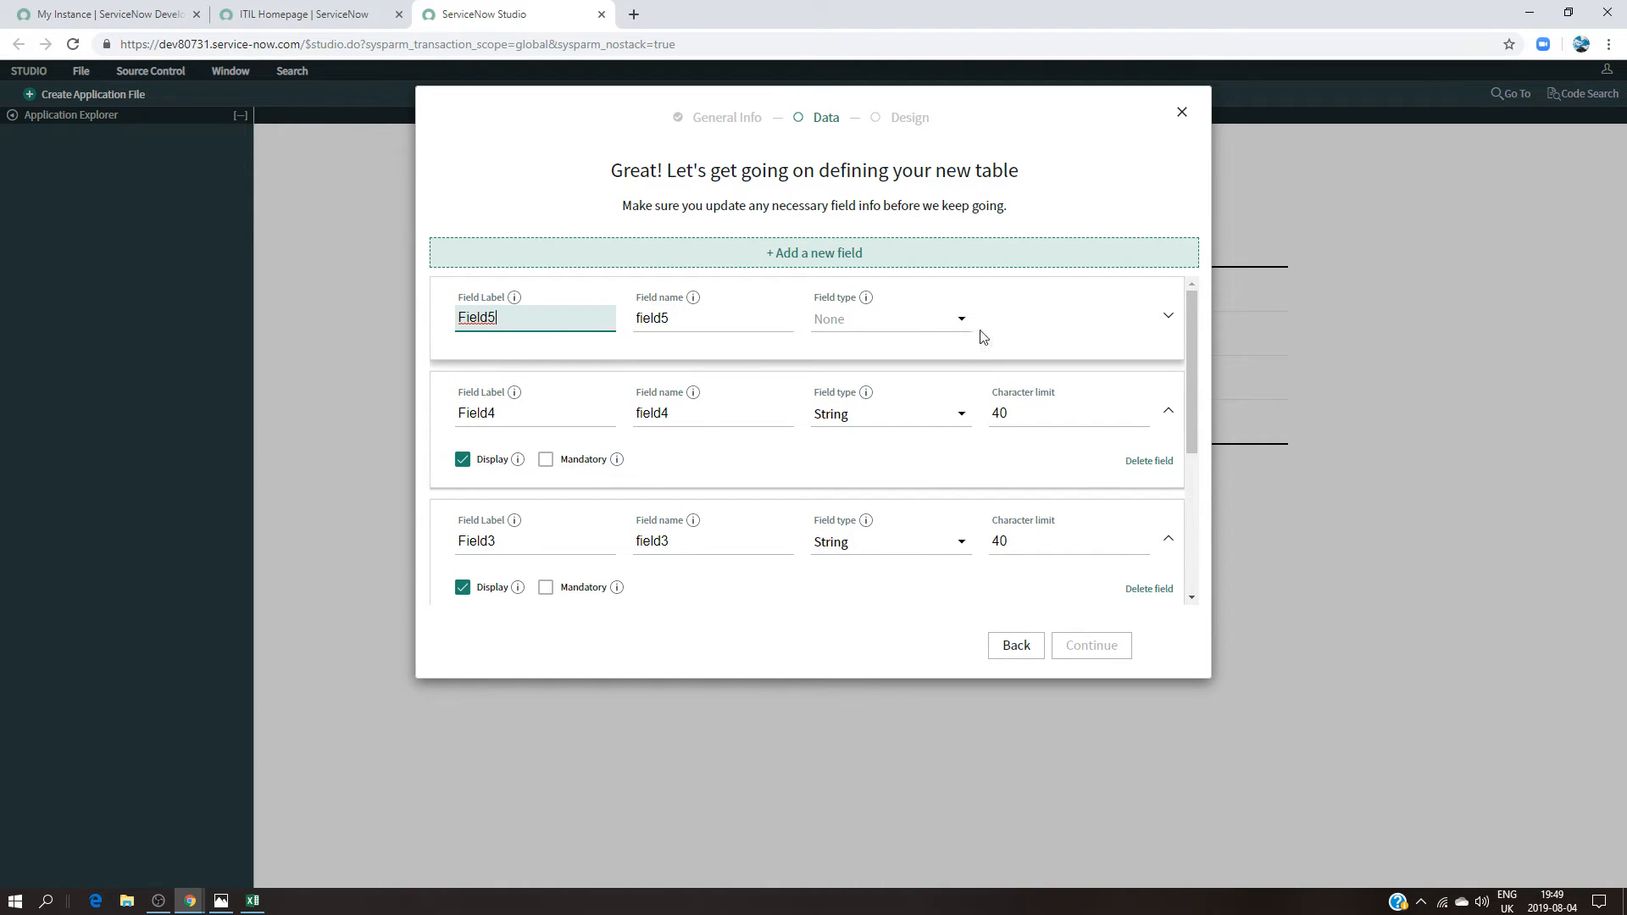
pyautogui.click(962, 322)
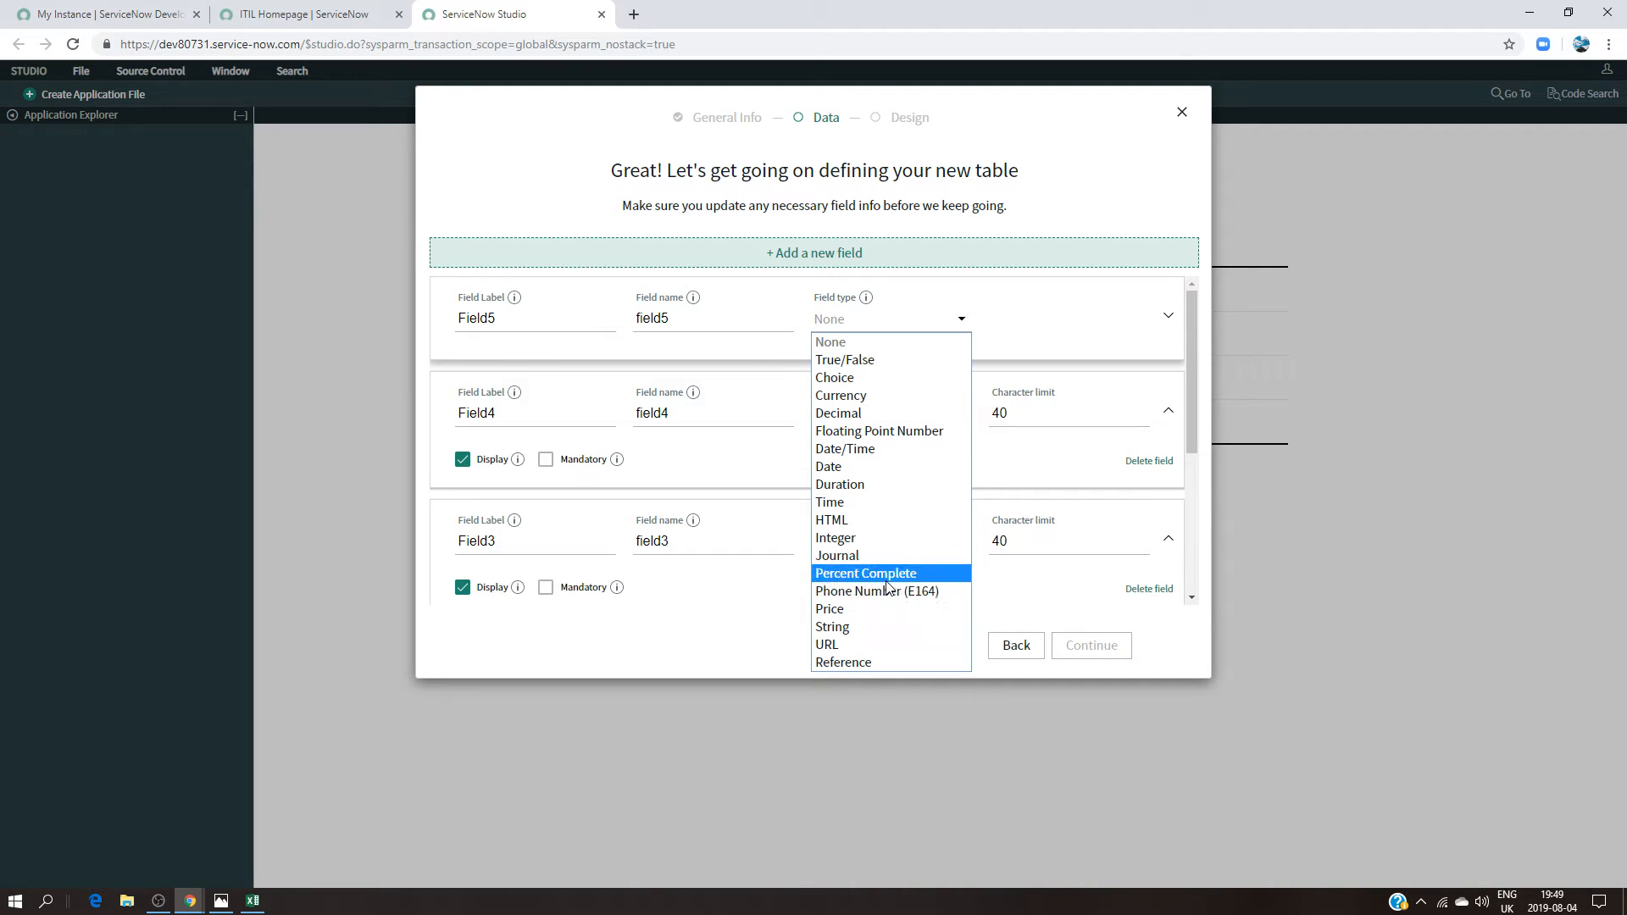
pyautogui.click(883, 627)
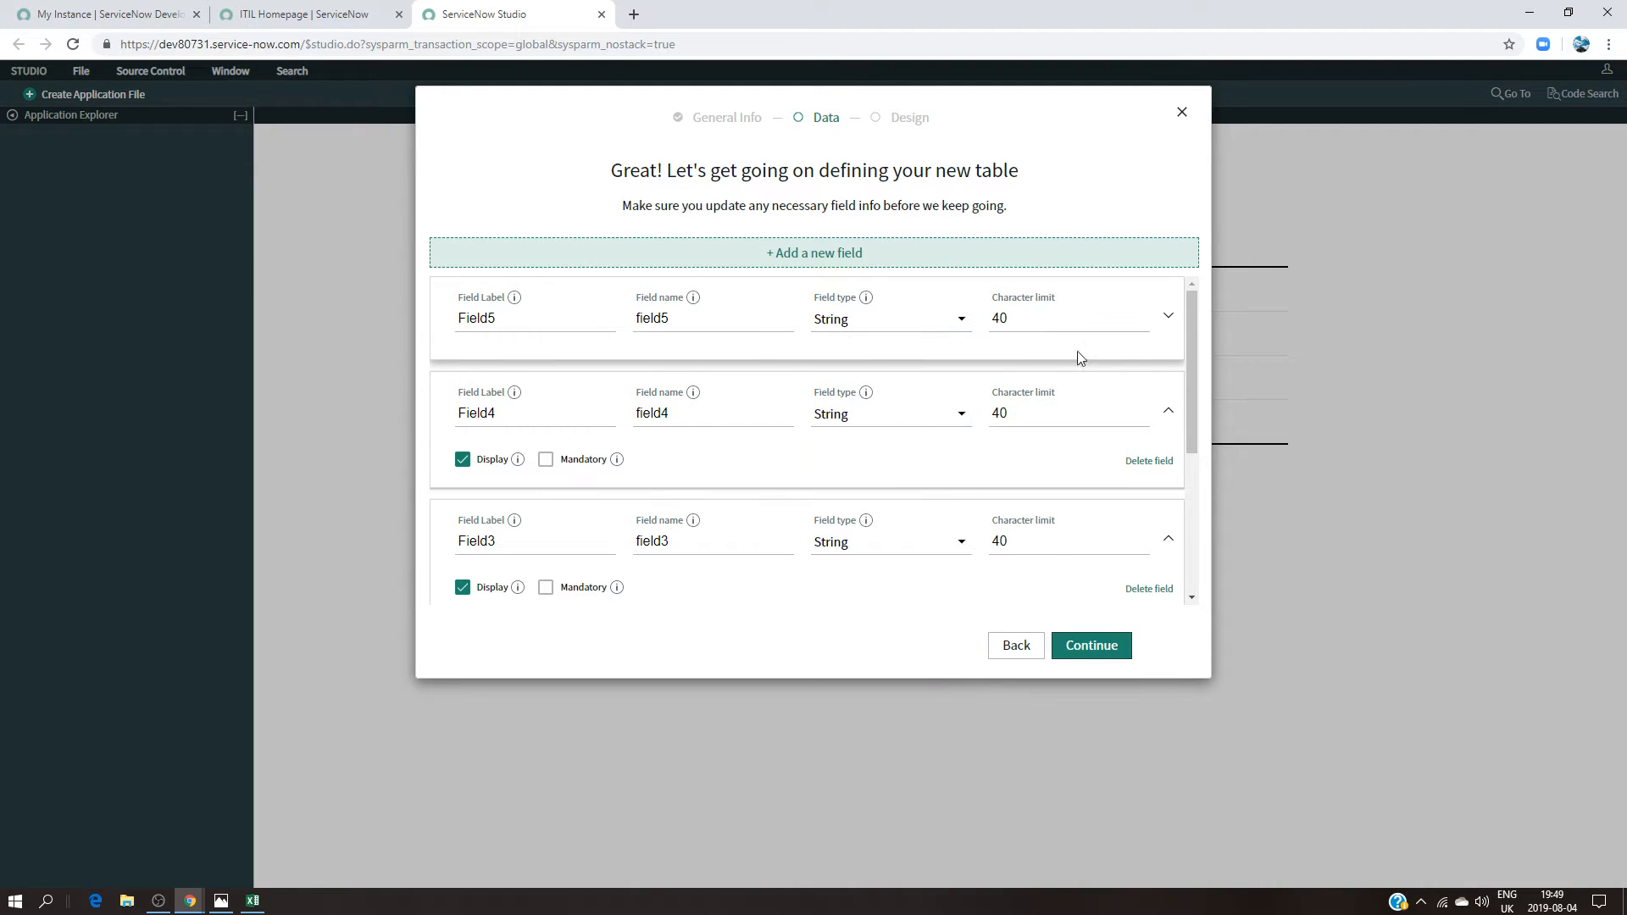
pyautogui.click(1168, 317)
pyautogui.click(462, 365)
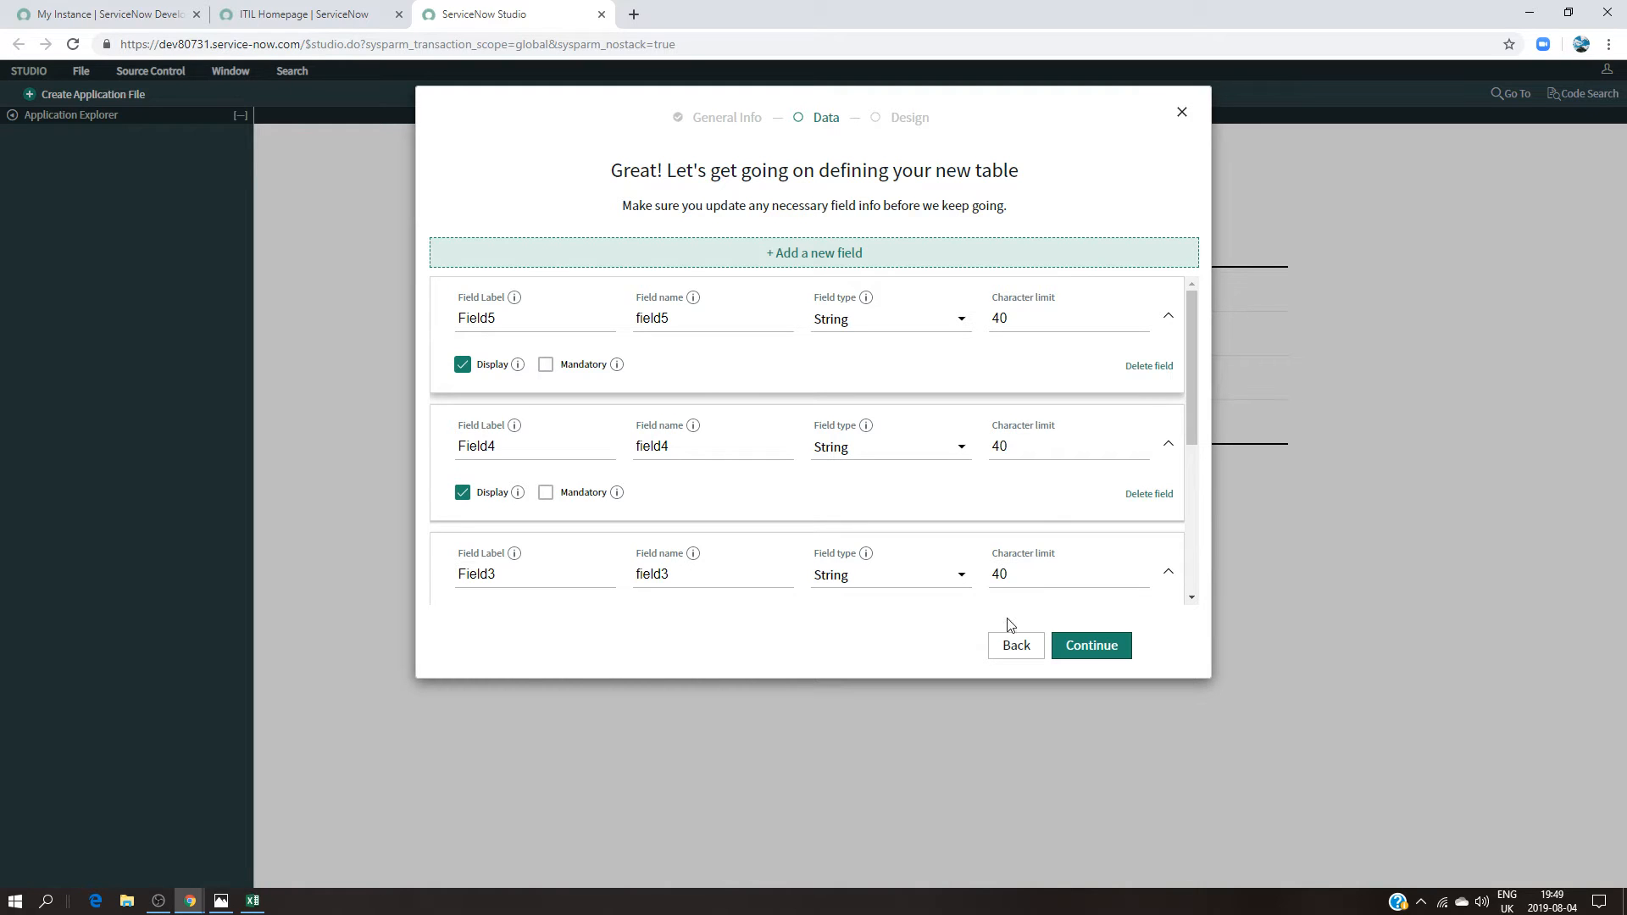
pyautogui.scroll(-4, 1040, 521)
pyautogui.scroll(4, 1040, 508)
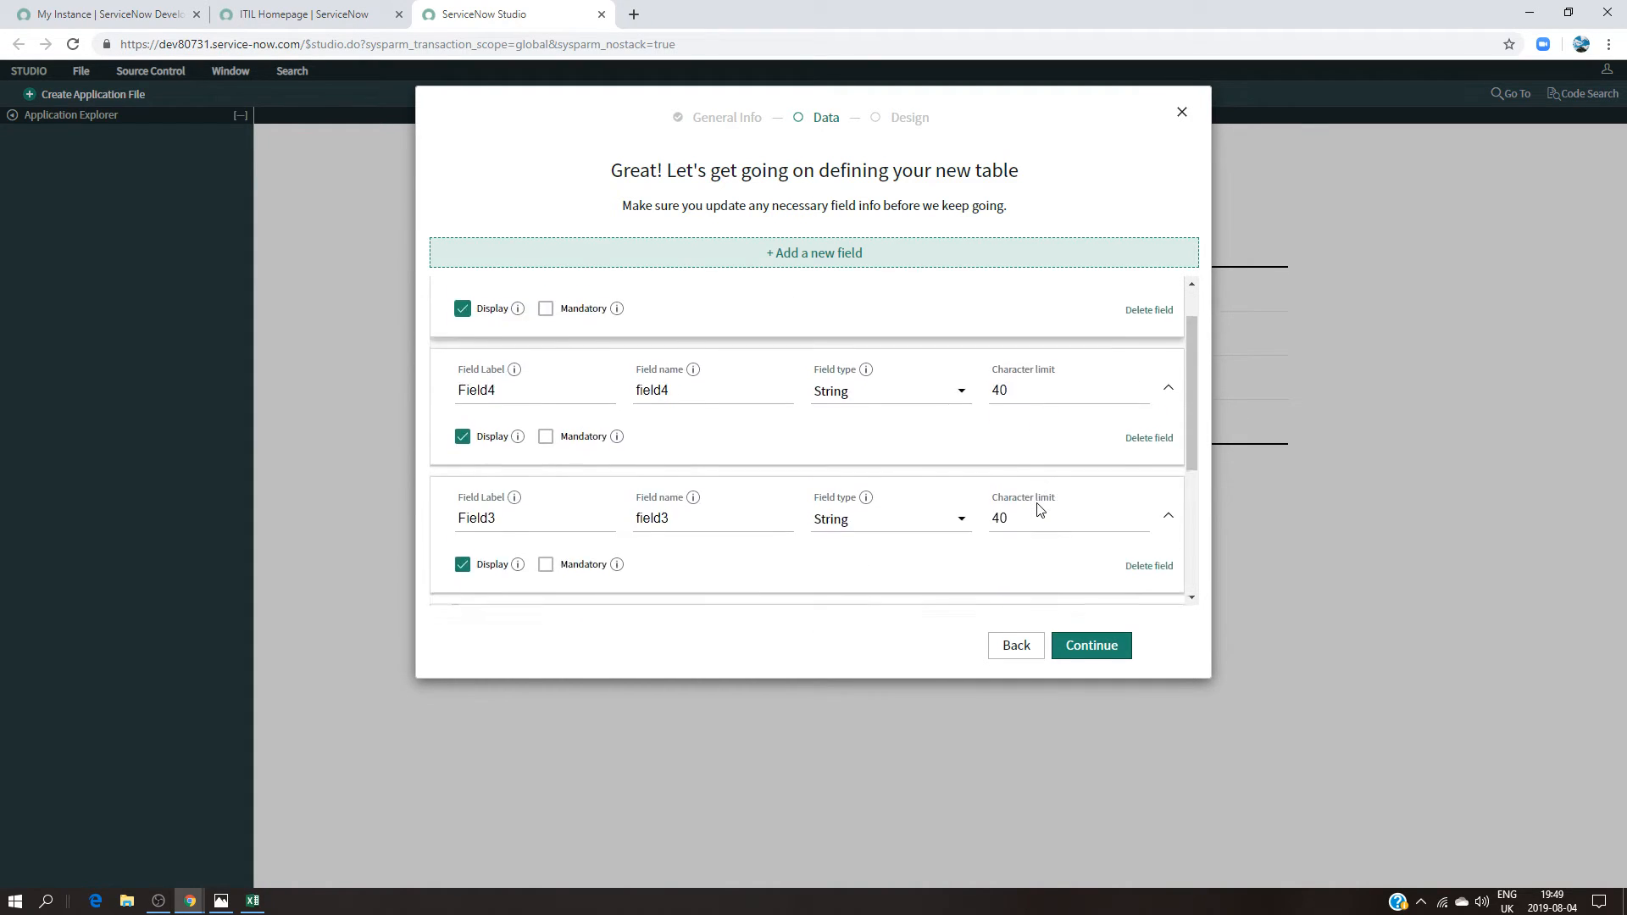
pyautogui.click(1089, 665)
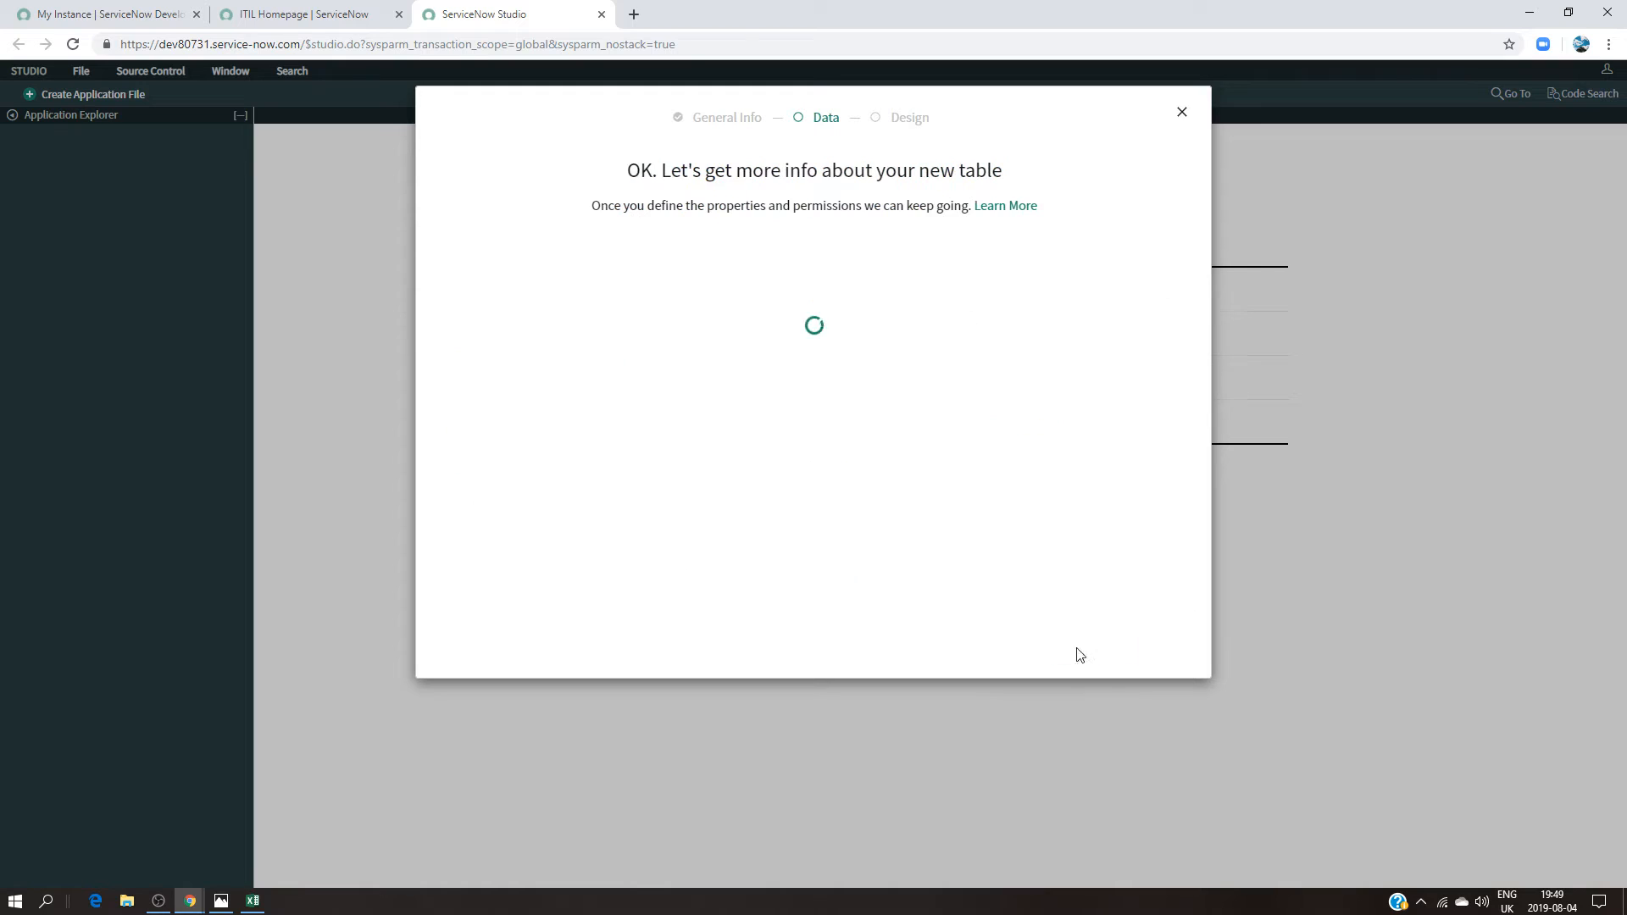
# Step: Create the table as extensible and auto-numbered with the label generic, and finish the app's data tables
pyautogui.click(590, 369)
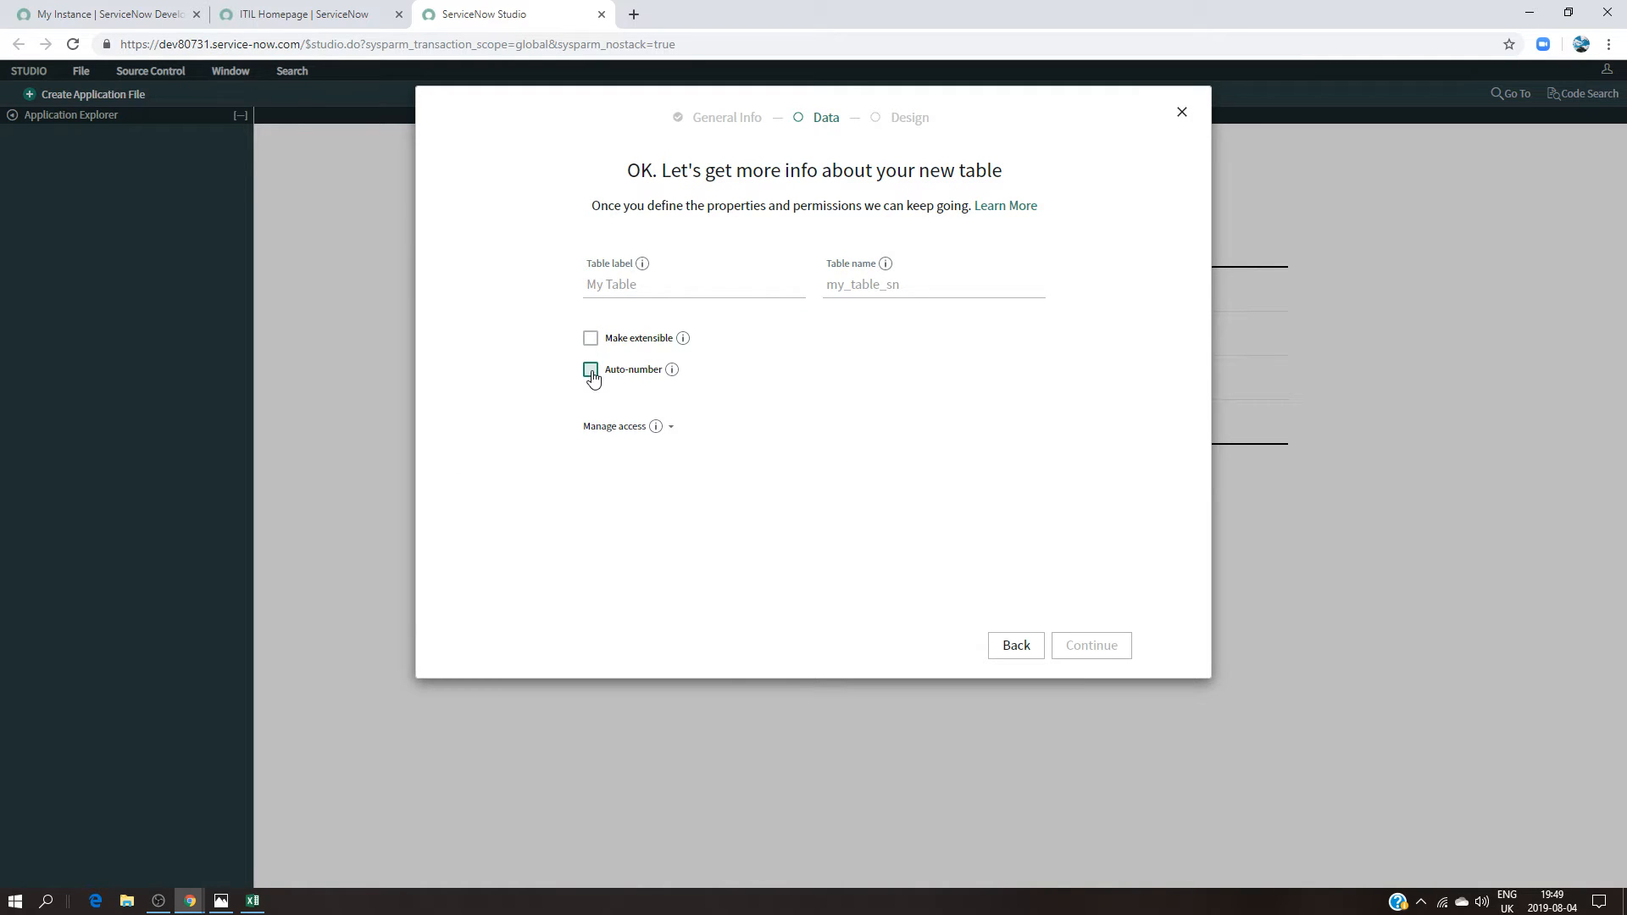
pyautogui.click(591, 338)
pyautogui.click(601, 281)
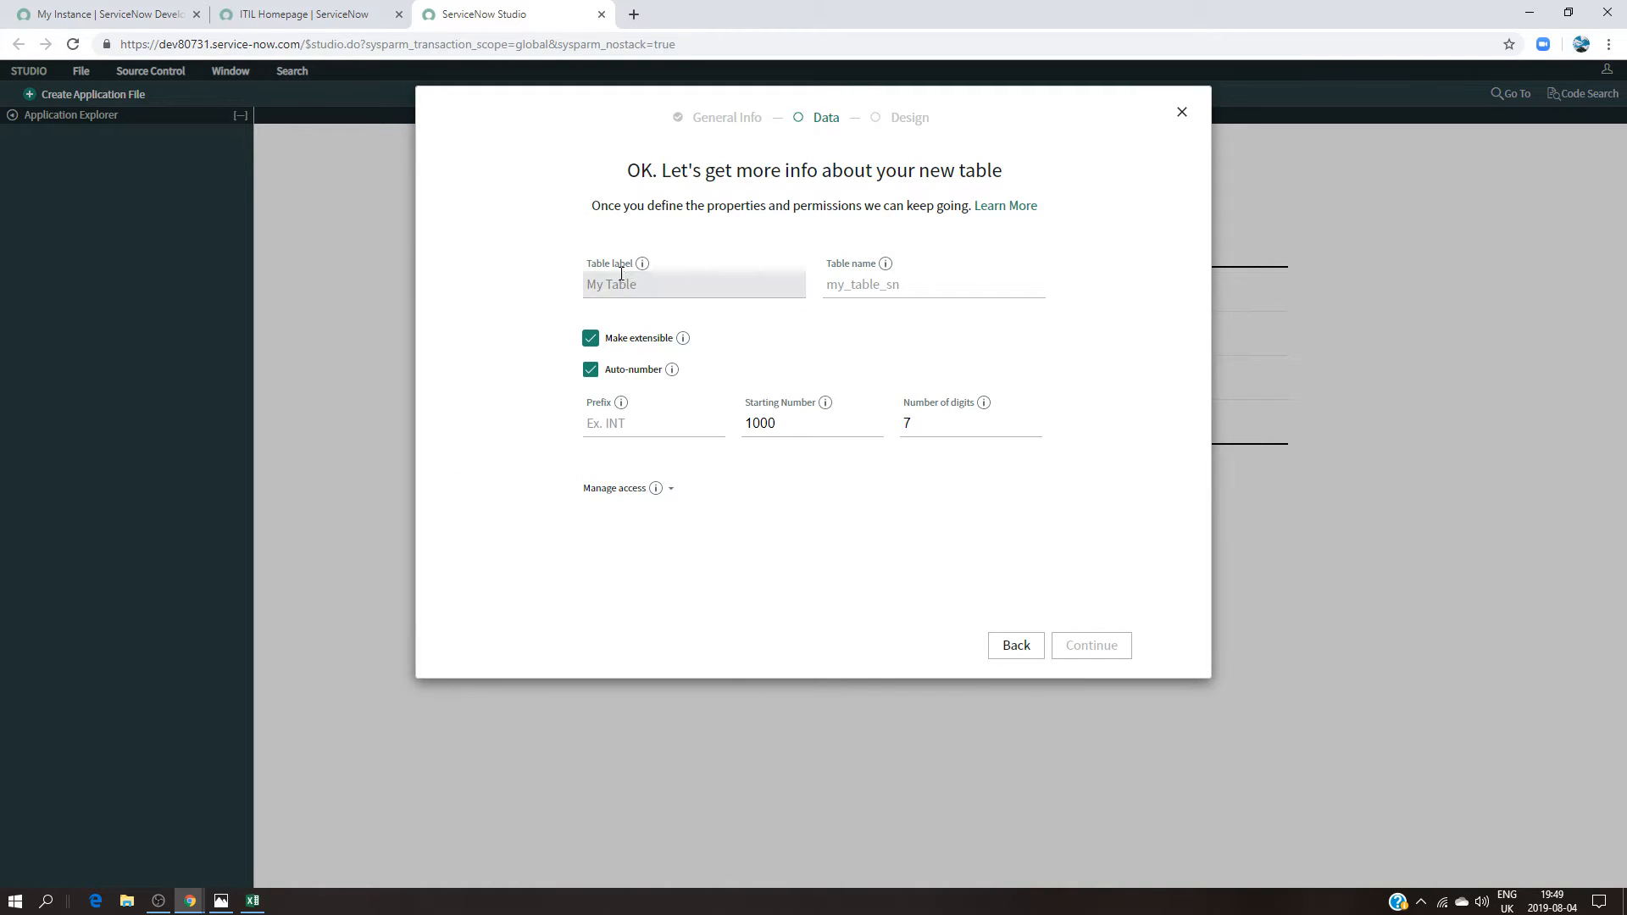
pyautogui.write('gener')
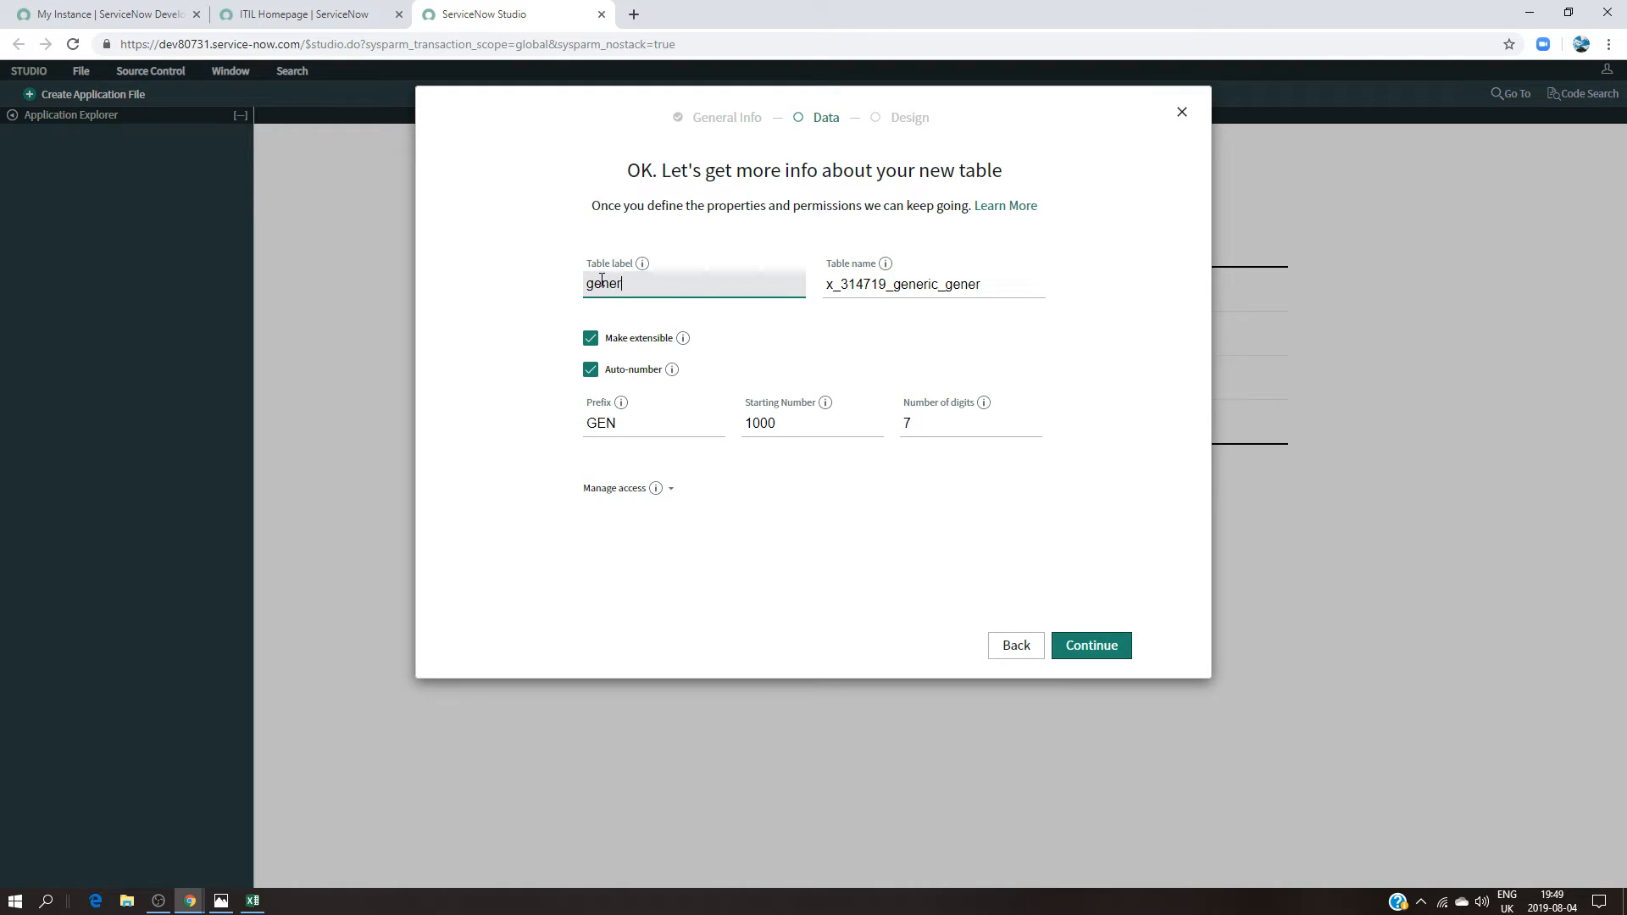
pyautogui.write('ic')
pyautogui.click(1077, 646)
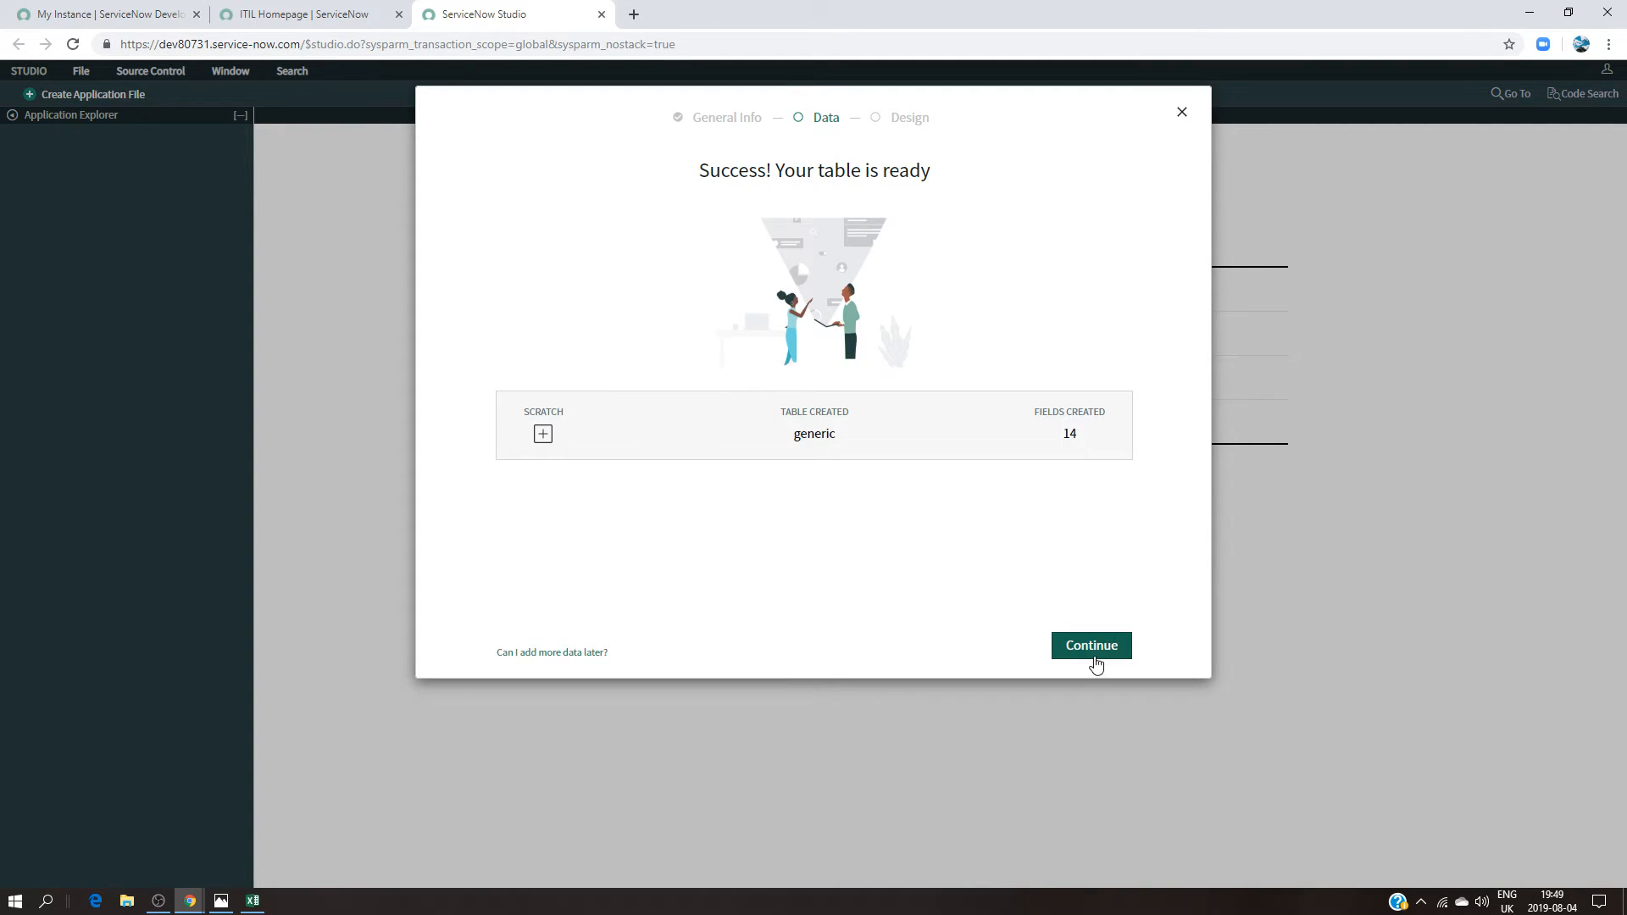
pyautogui.click(1092, 659)
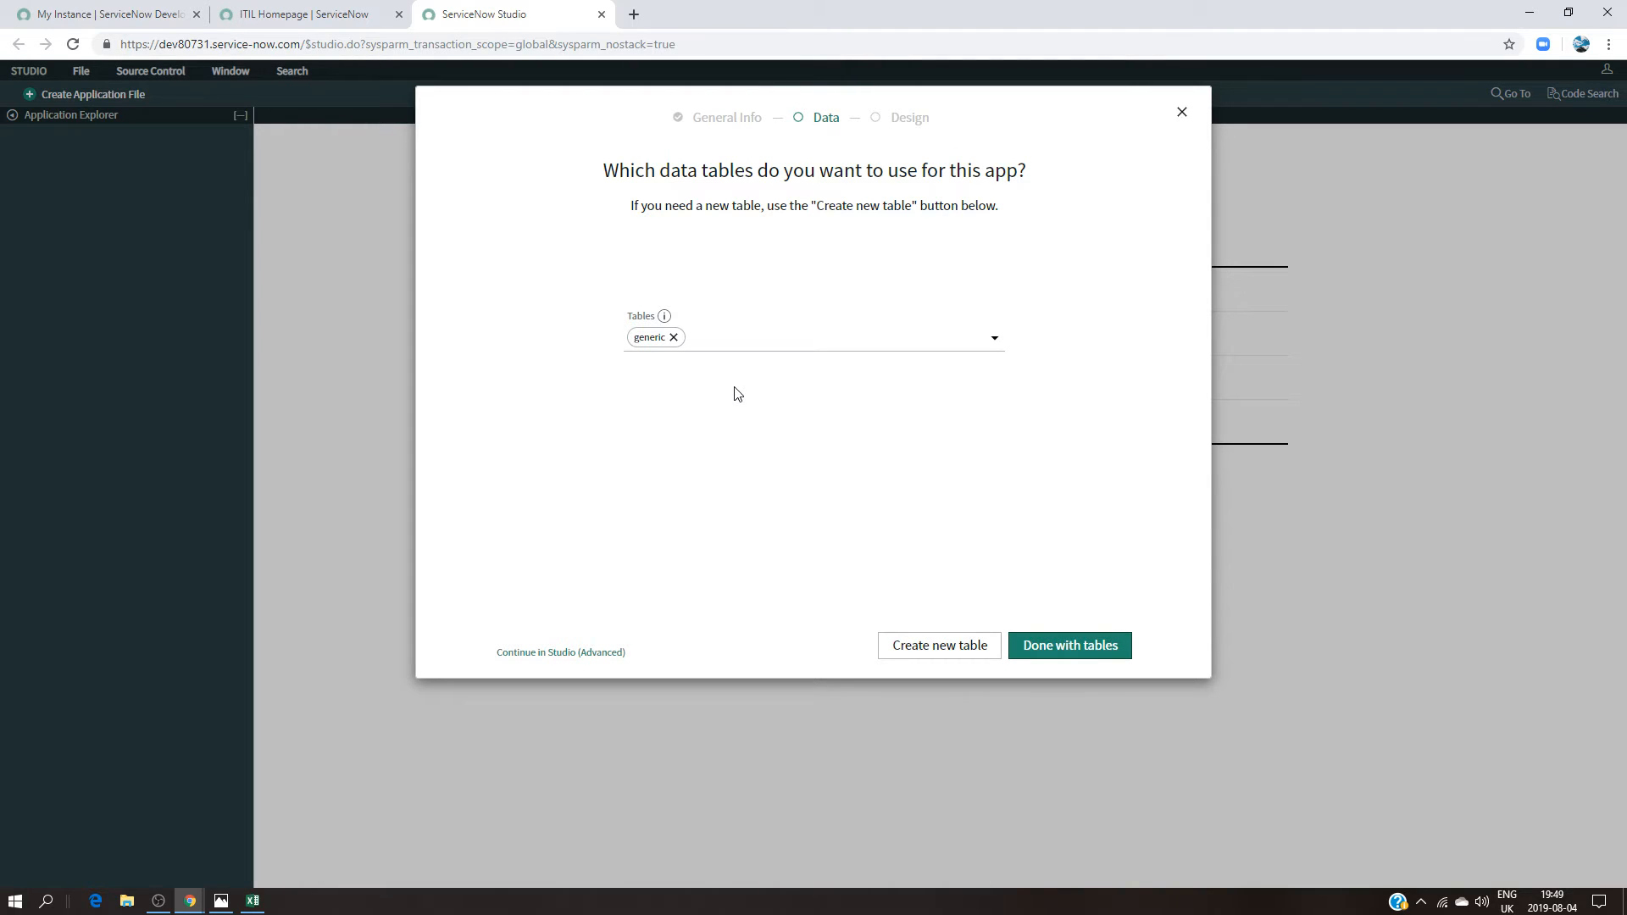
pyautogui.click(1059, 656)
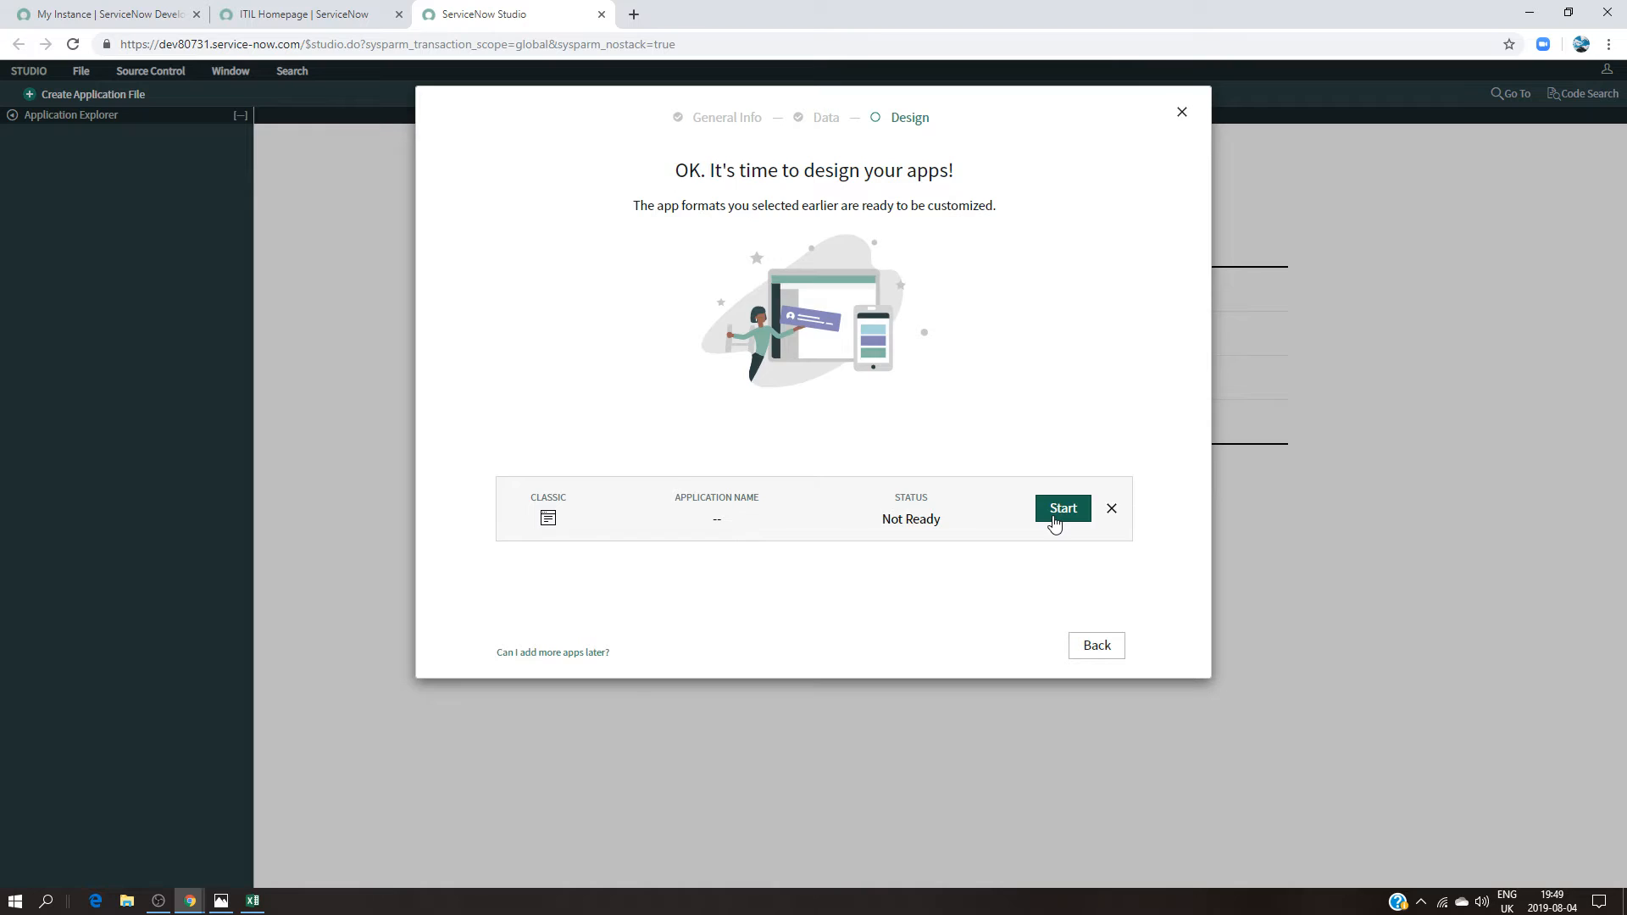
# Step: Start the Classic app design, describe it as "ACL Expalnation", and create it with the prefilled table and roles
pyautogui.click(1055, 521)
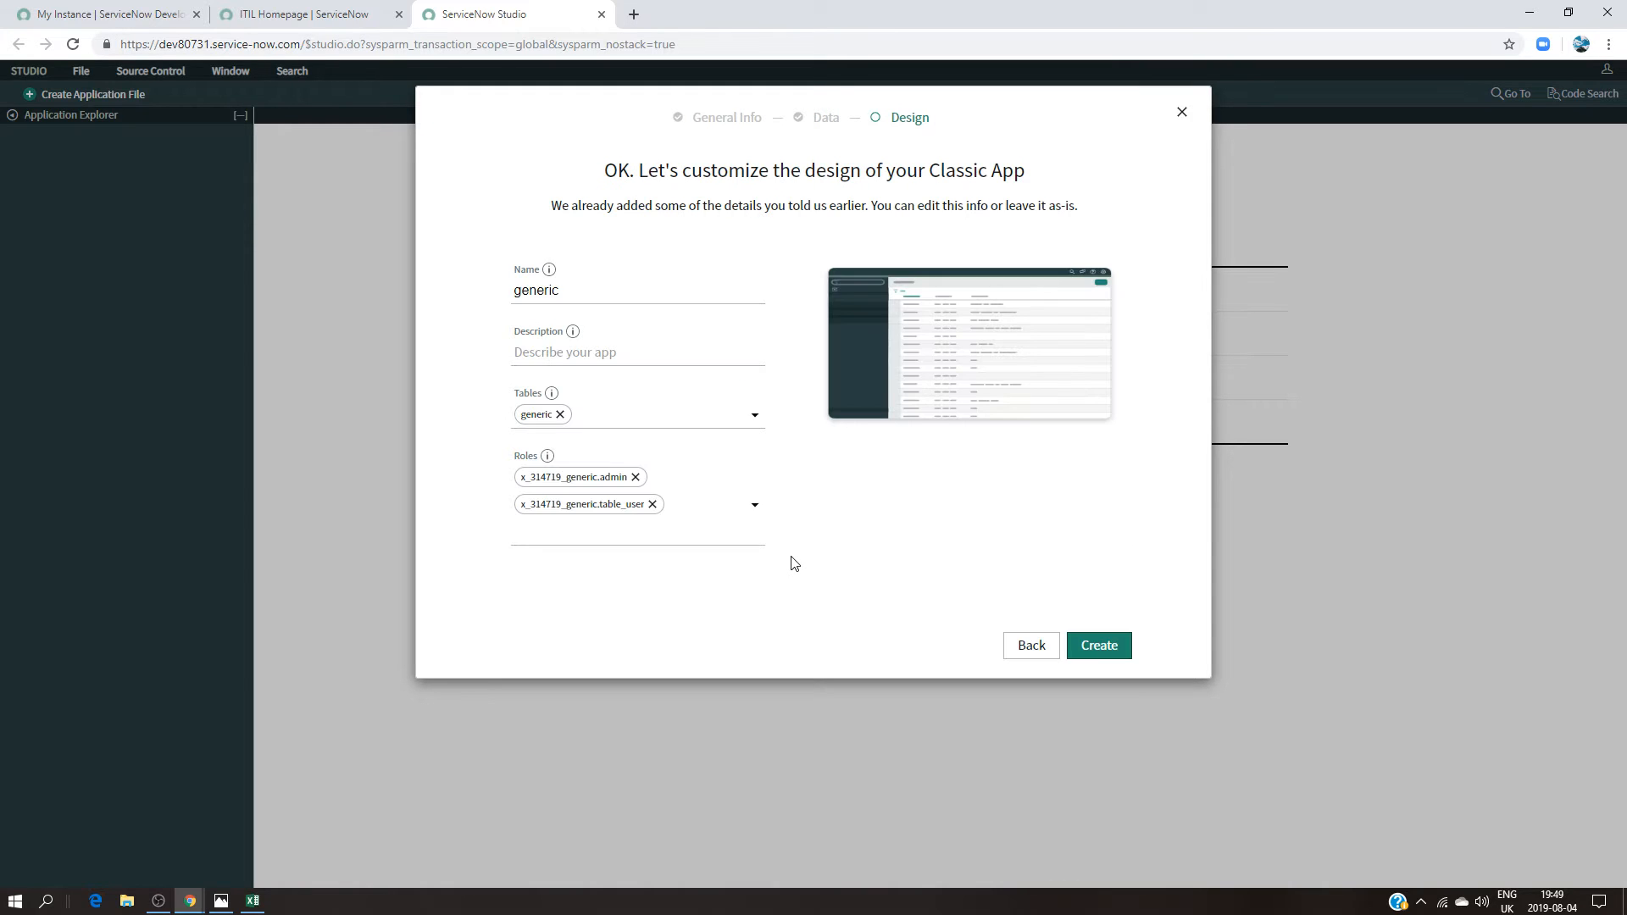
pyautogui.click(558, 350)
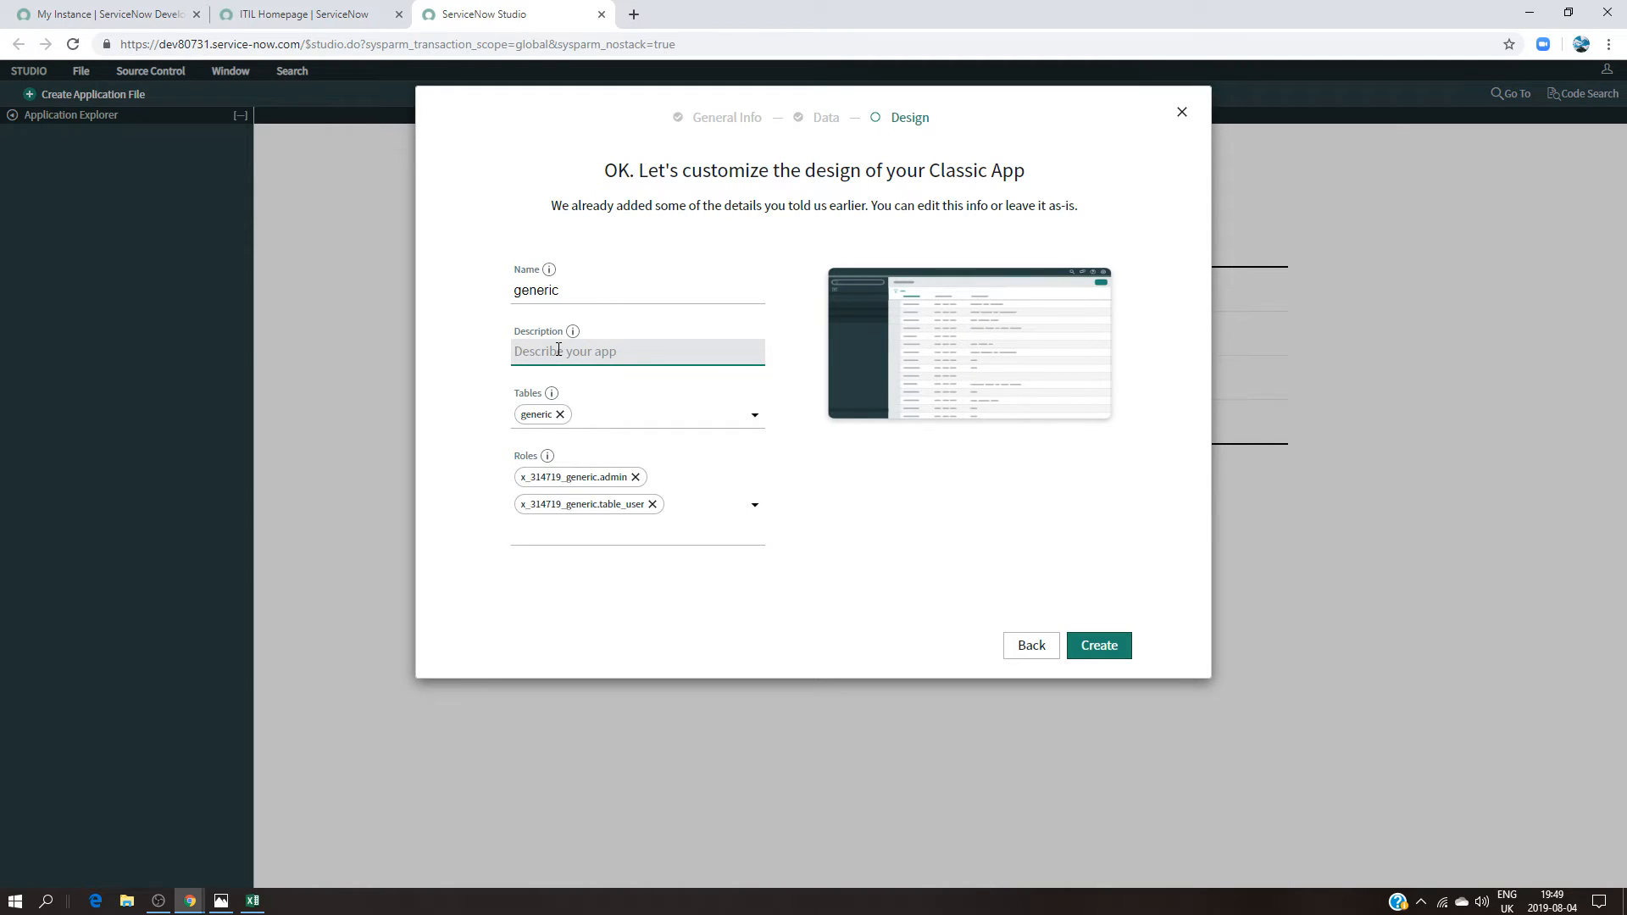
pyautogui.write('A')
pyautogui.write('CL Expal')
pyautogui.write('nation')
pyautogui.click(1093, 648)
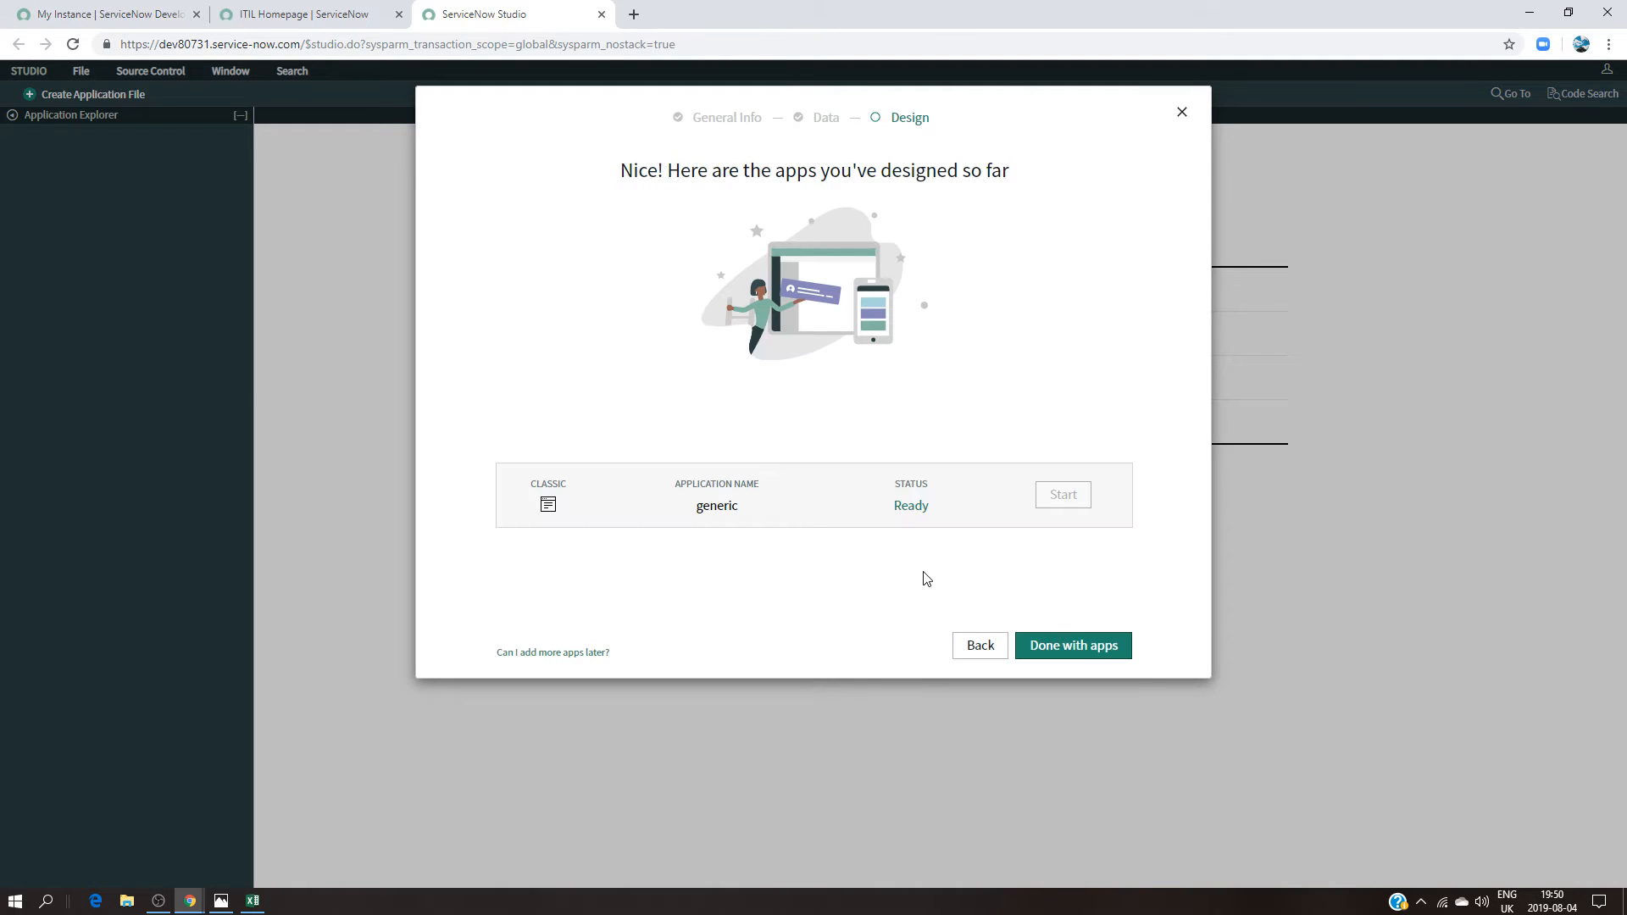
# Step: Finish the guided app setup and open the generic application in Studio
pyautogui.click(1063, 650)
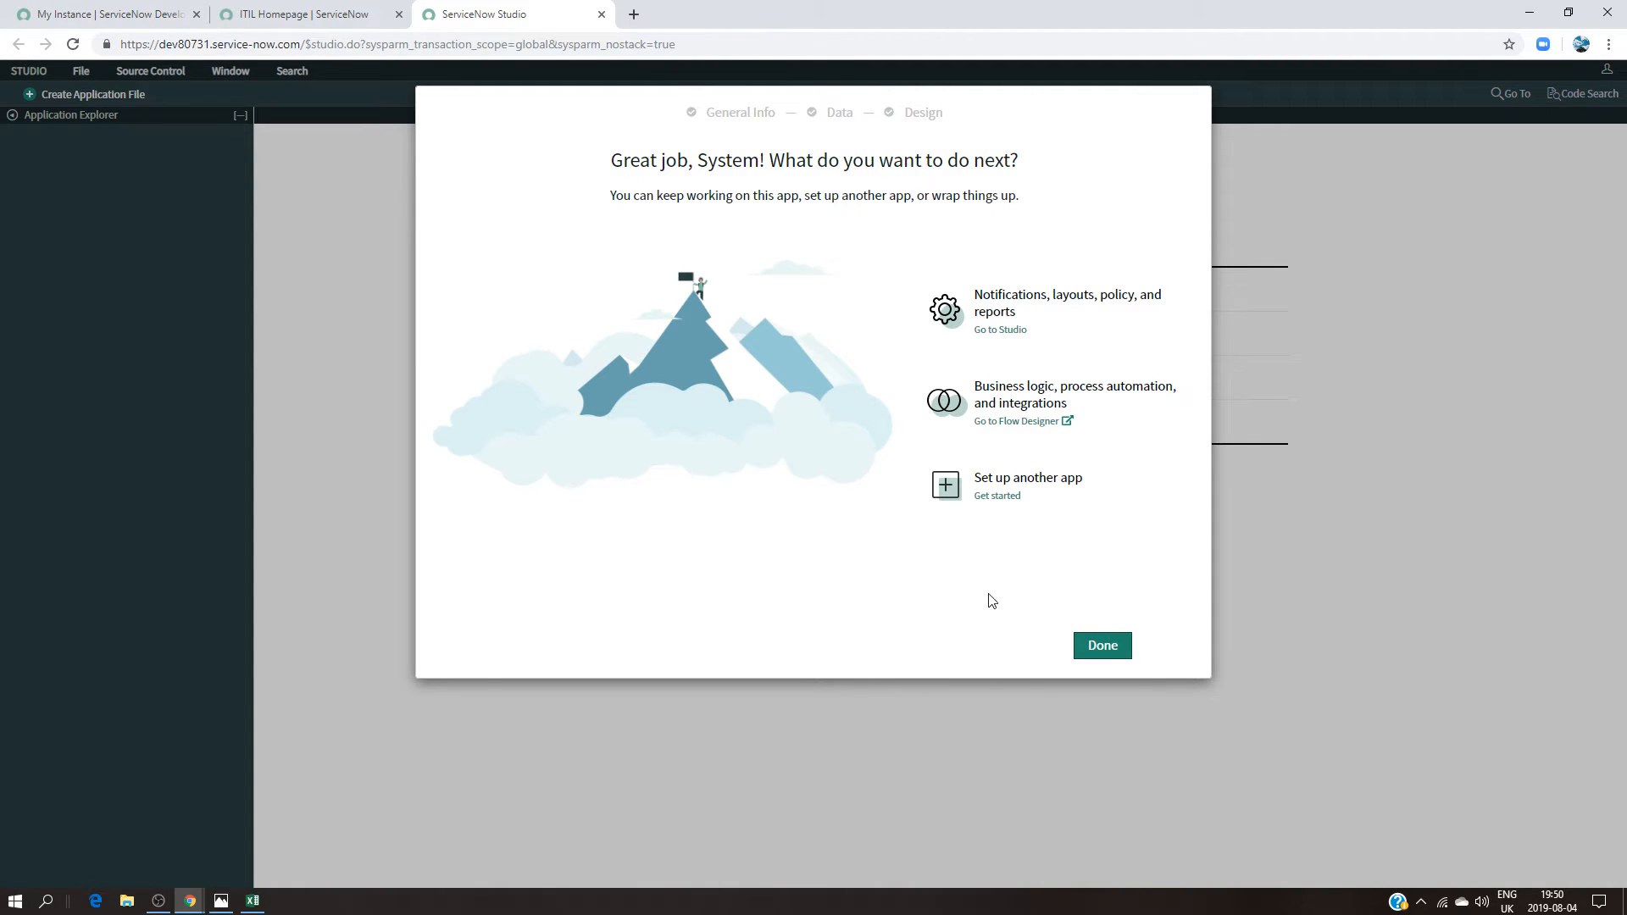
pyautogui.click(1103, 645)
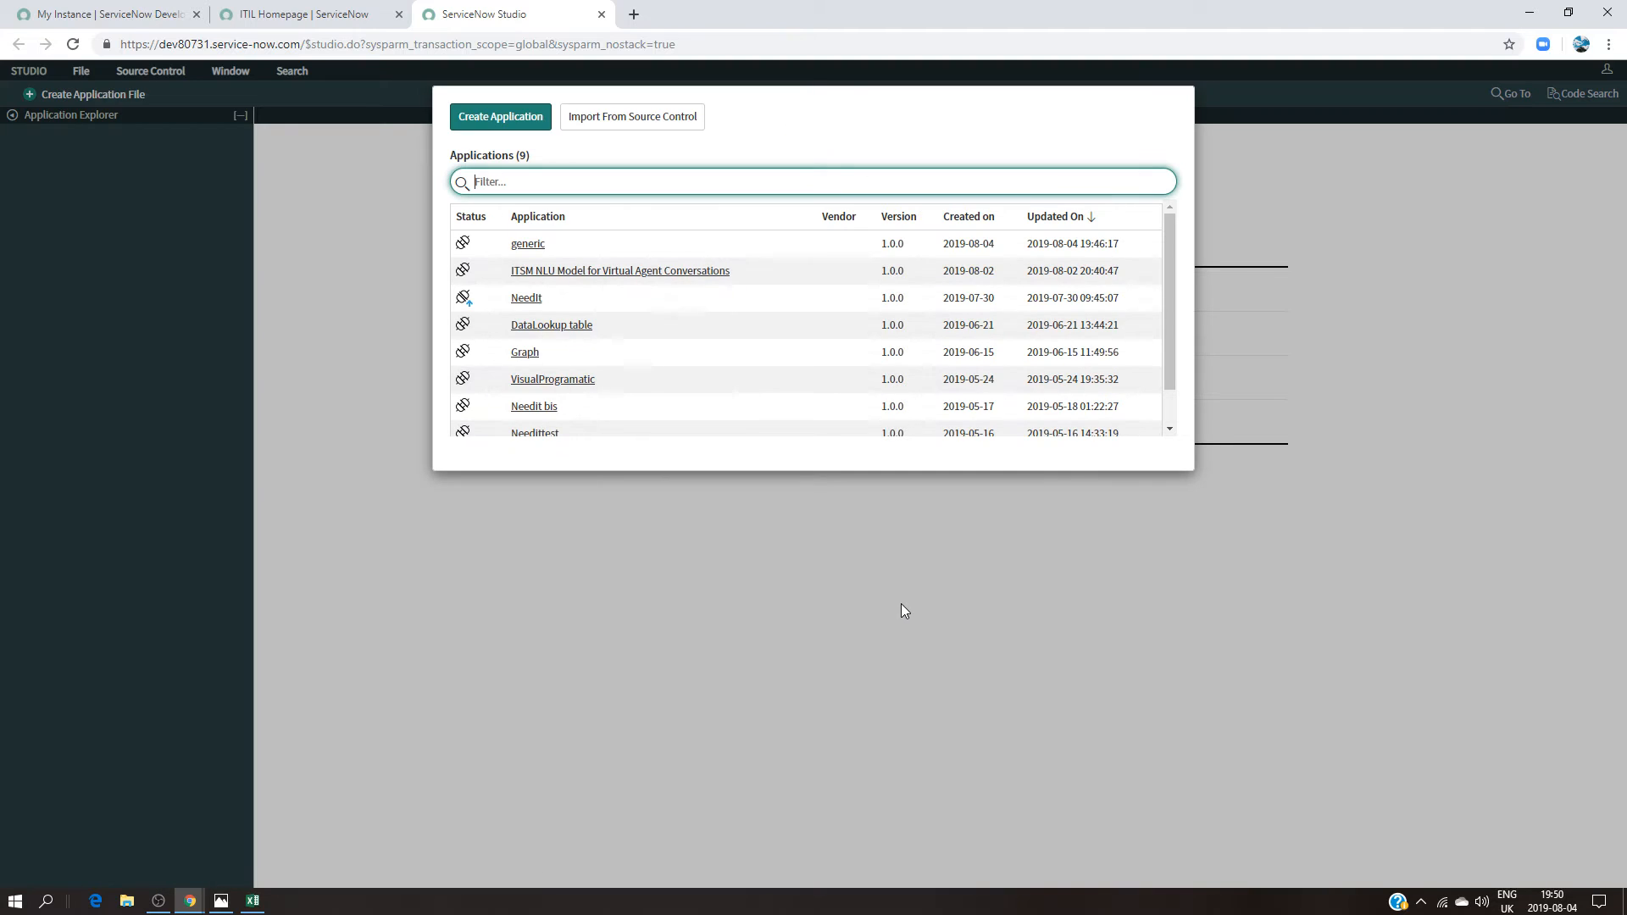
pyautogui.click(535, 248)
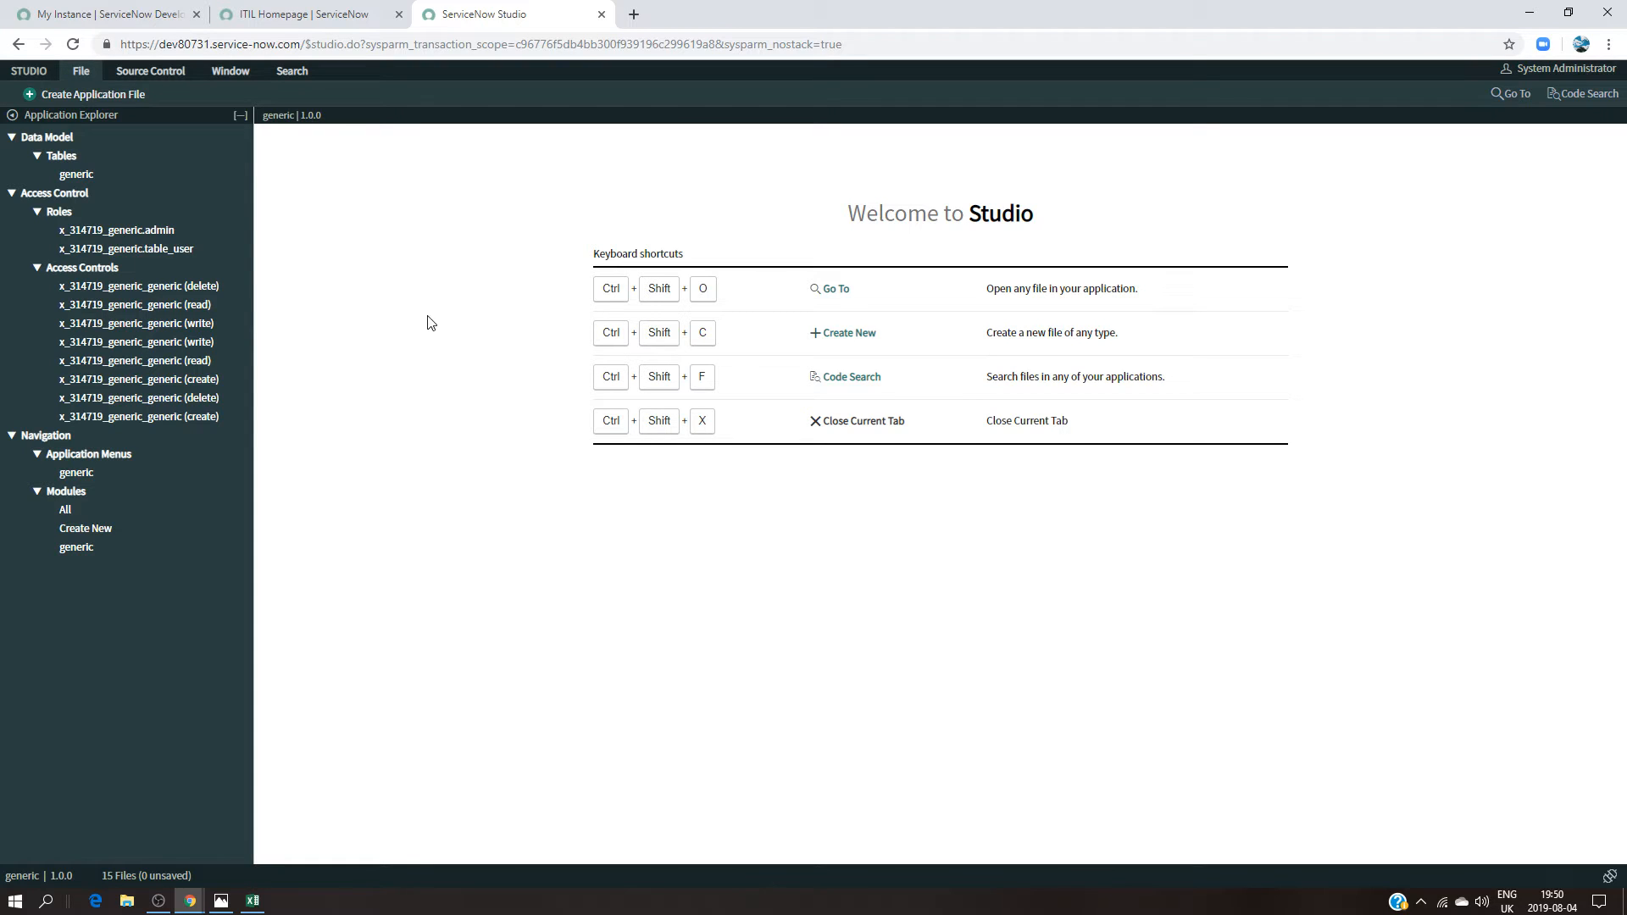
# Step: Check the Demo Data For ACL workbook in Excel, and switch to the ServiceNow homepage in the browser
pyautogui.moveTo(250, 910)
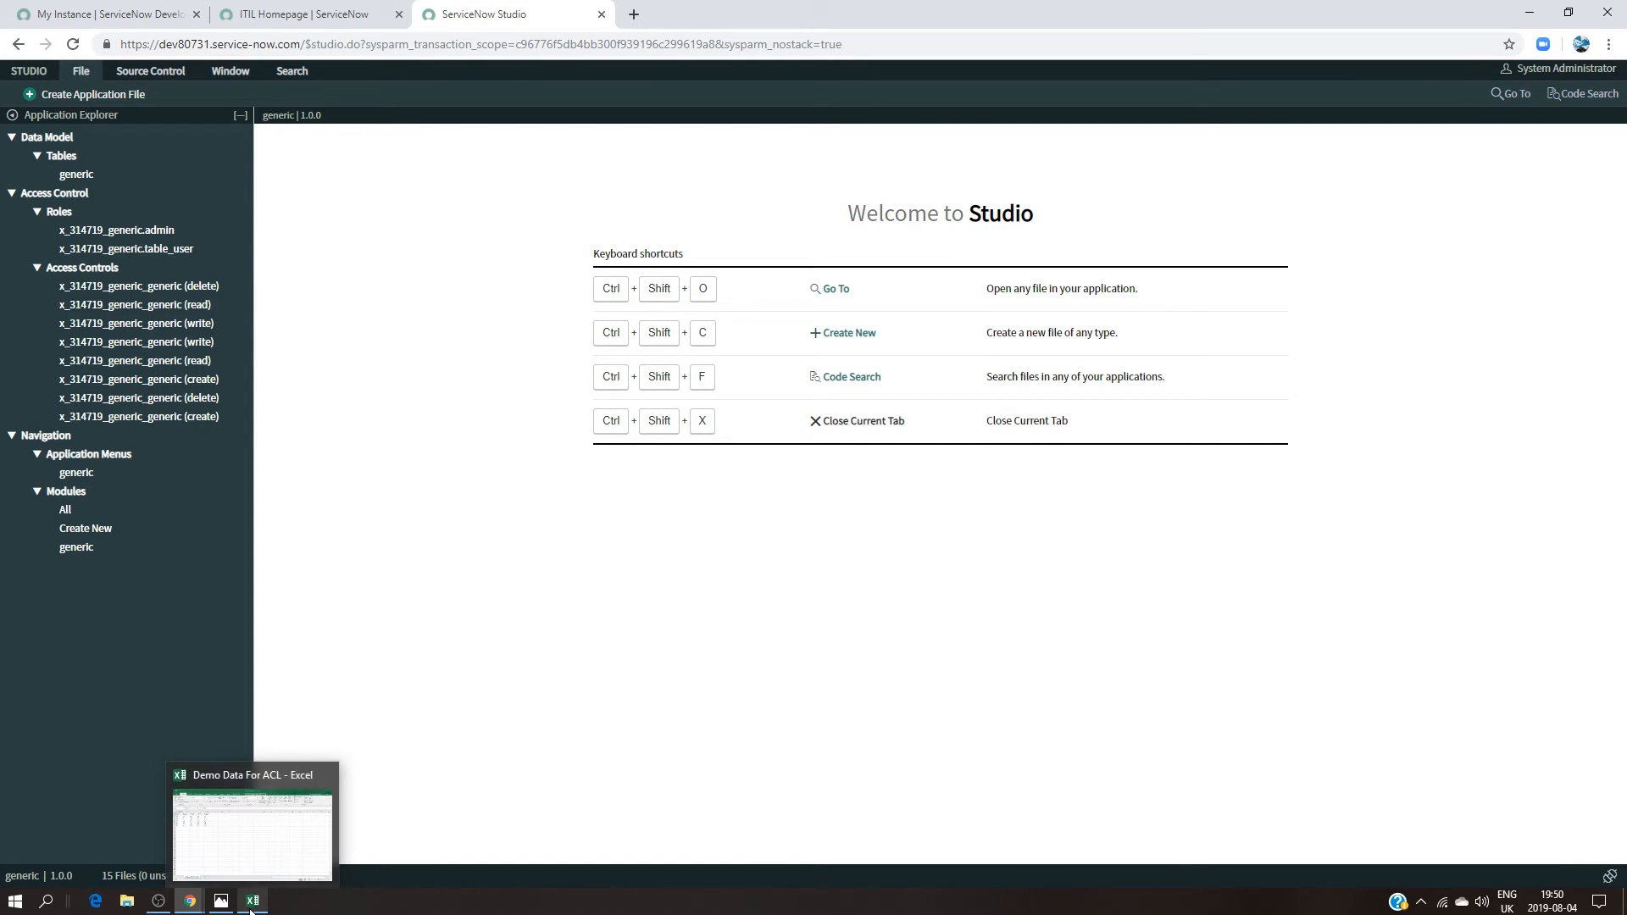
pyautogui.click(251, 903)
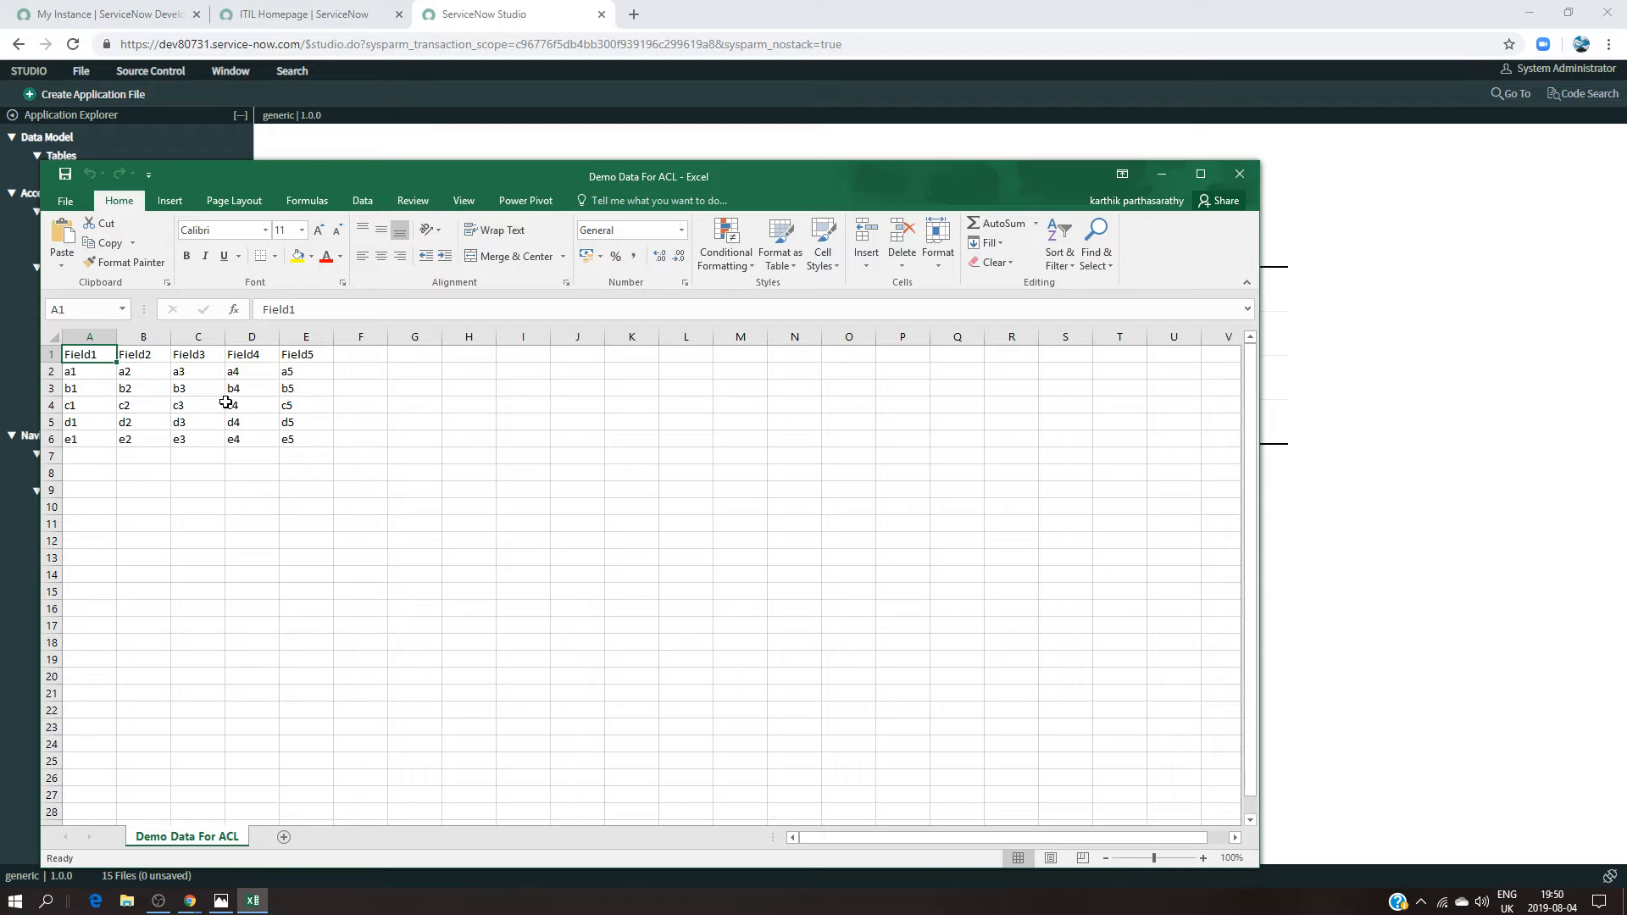
pyautogui.click(303, 15)
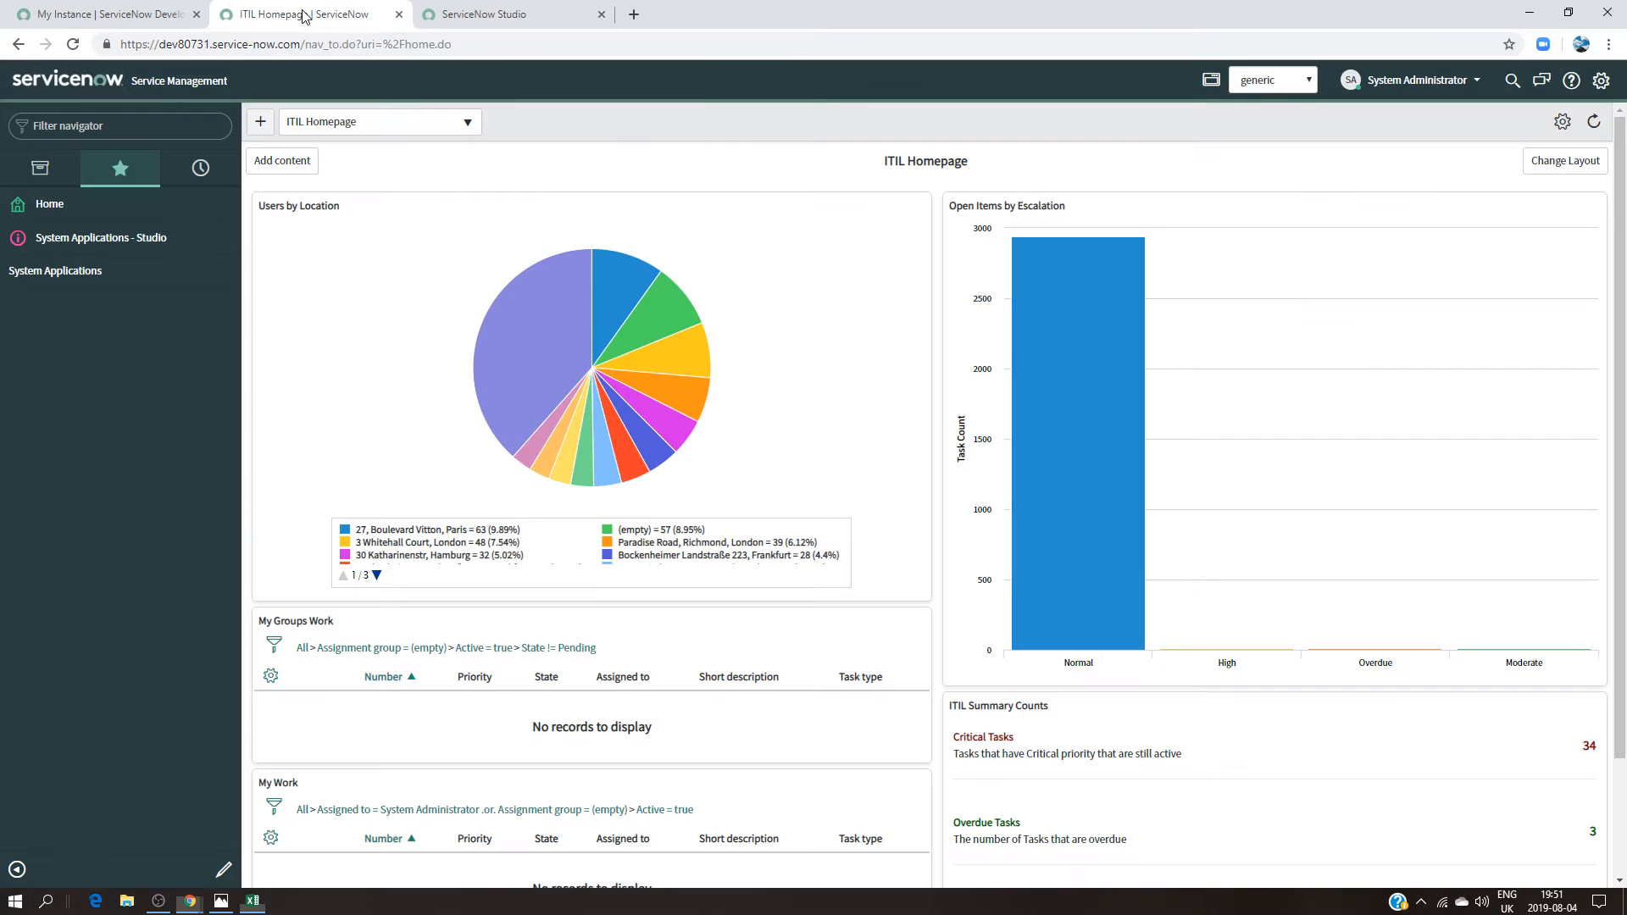
pyautogui.click(147, 127)
pyautogui.write('gen')
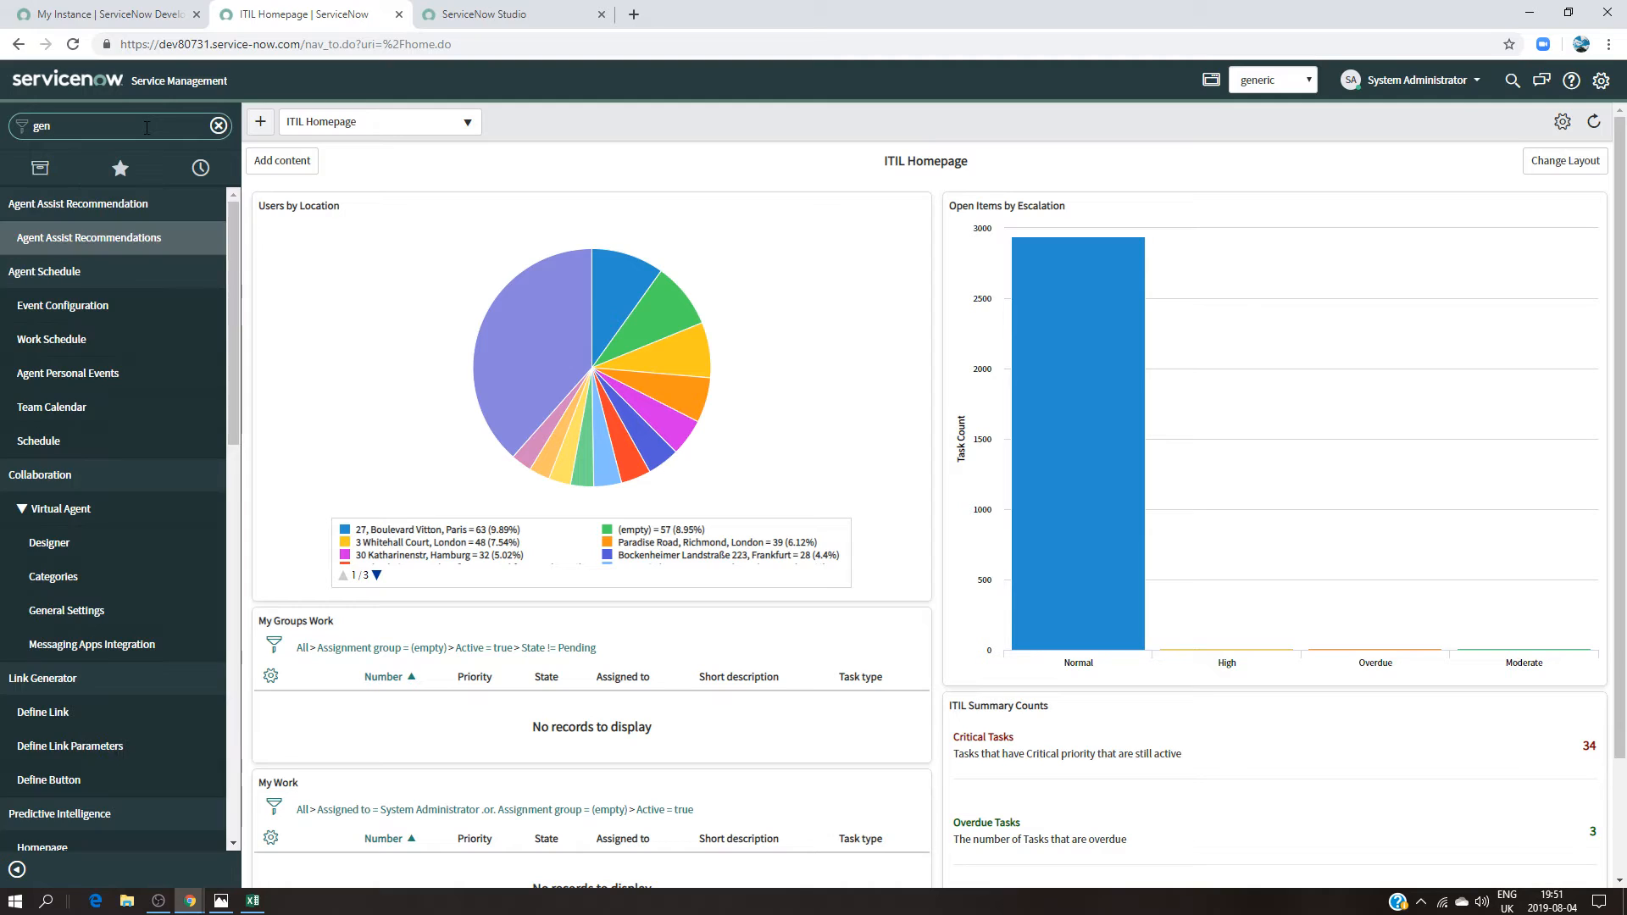
pyautogui.press('BackSpace')
pyautogui.press('BackSpace')
pyautogui.press('BackSpace')
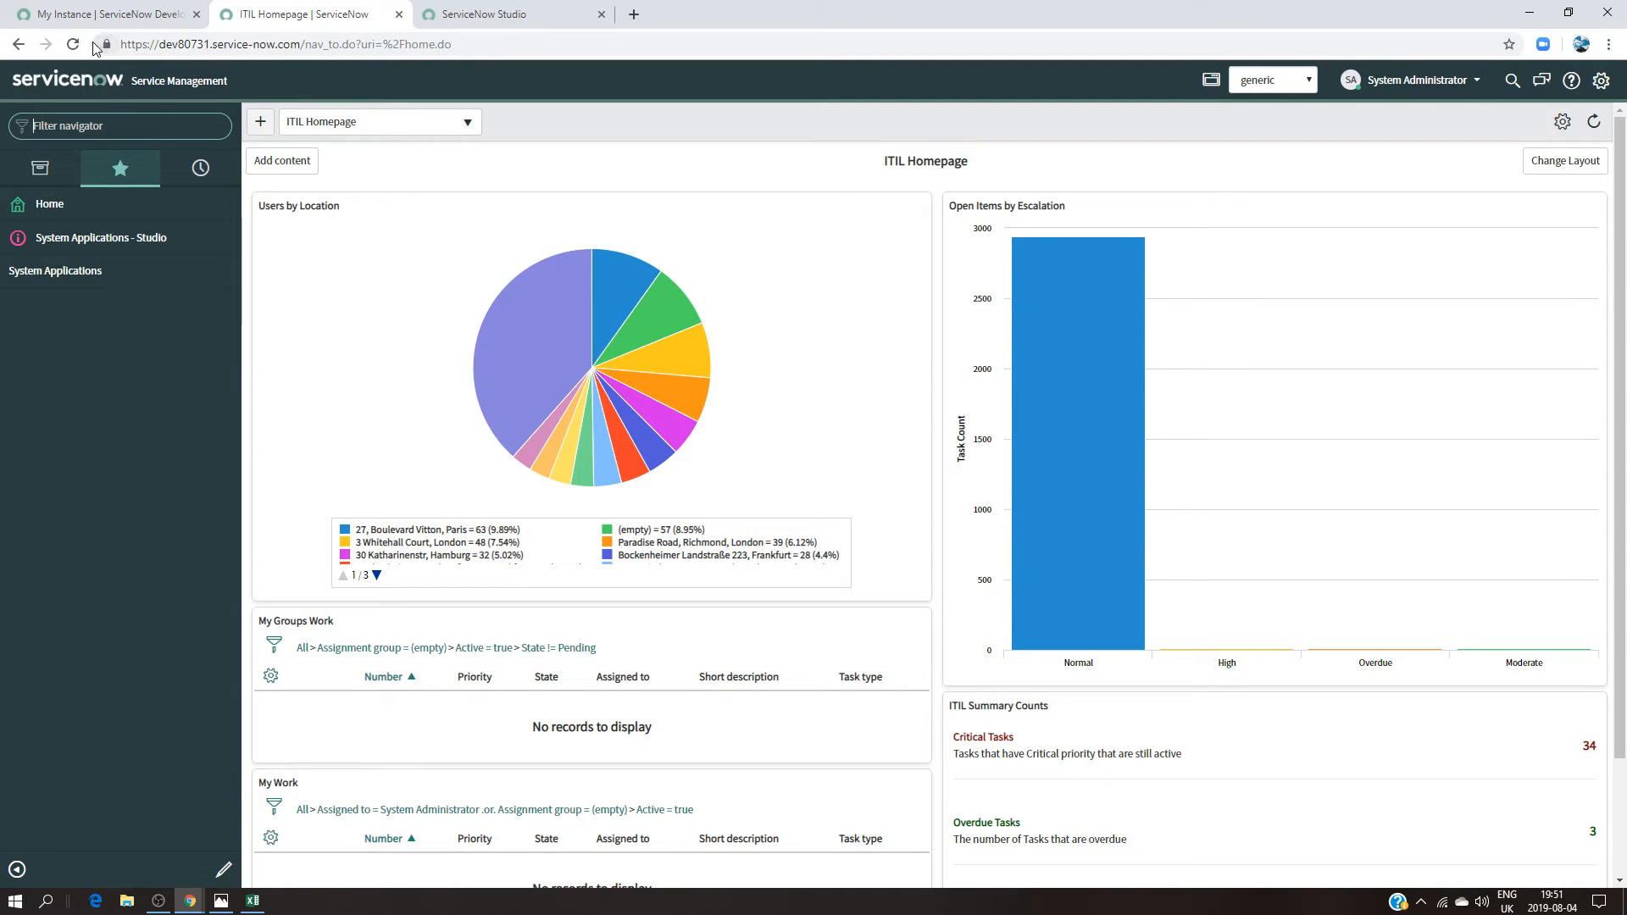
# Step: Reload the ServiceNow homepage, filter the navigator for "generi", and open the list of all generic records
pyautogui.click(74, 46)
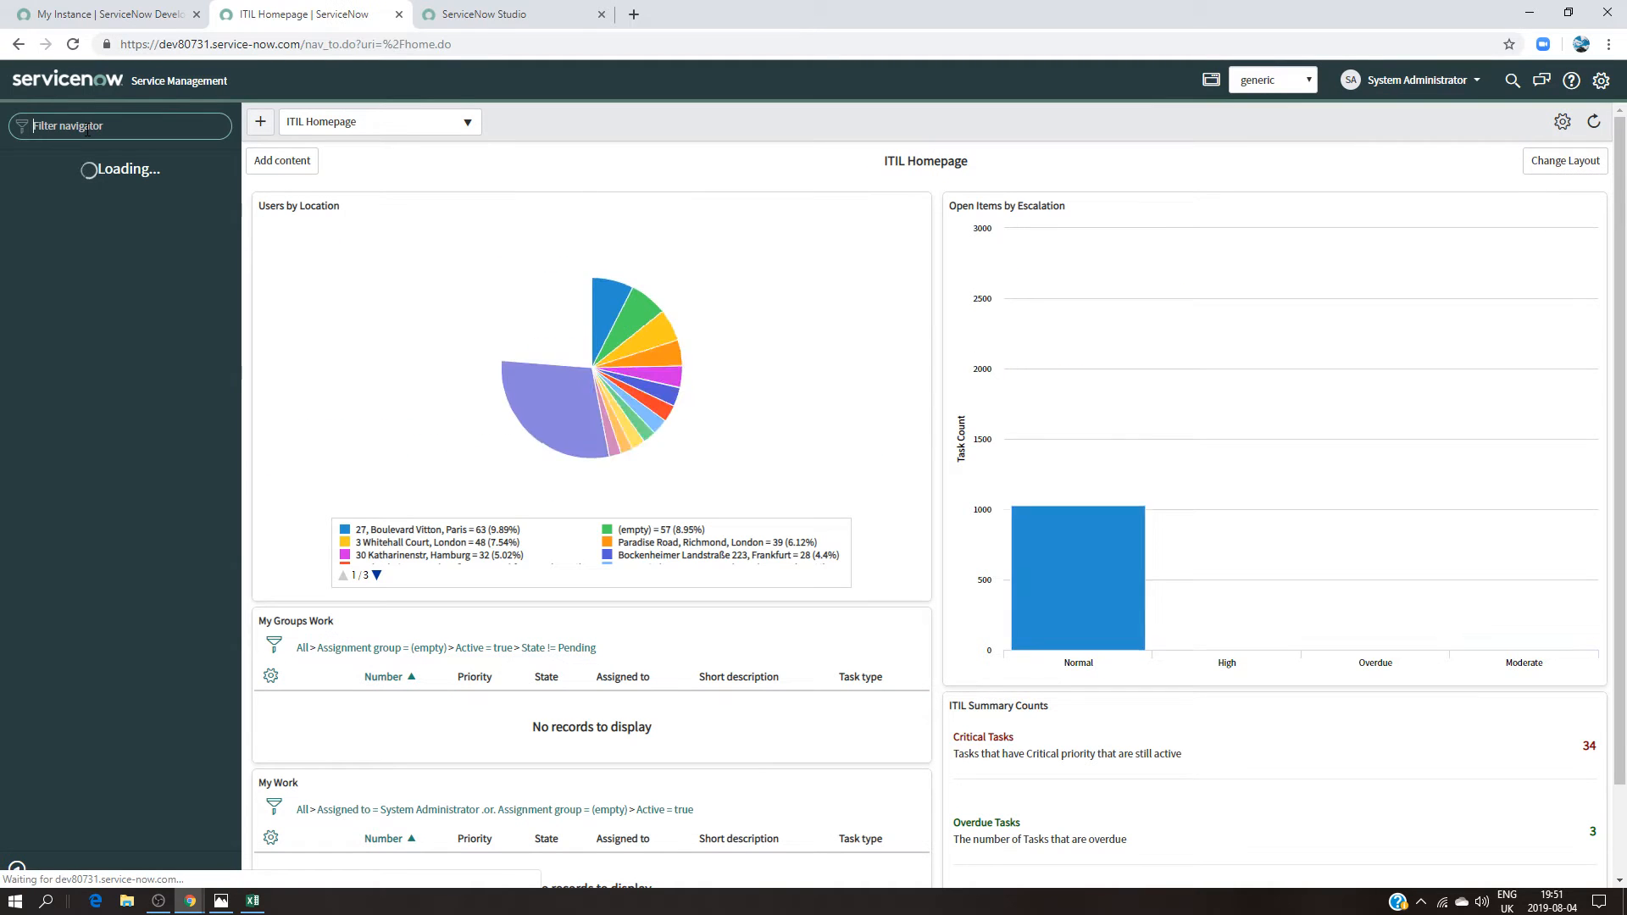
pyautogui.click(87, 127)
pyautogui.write('generi')
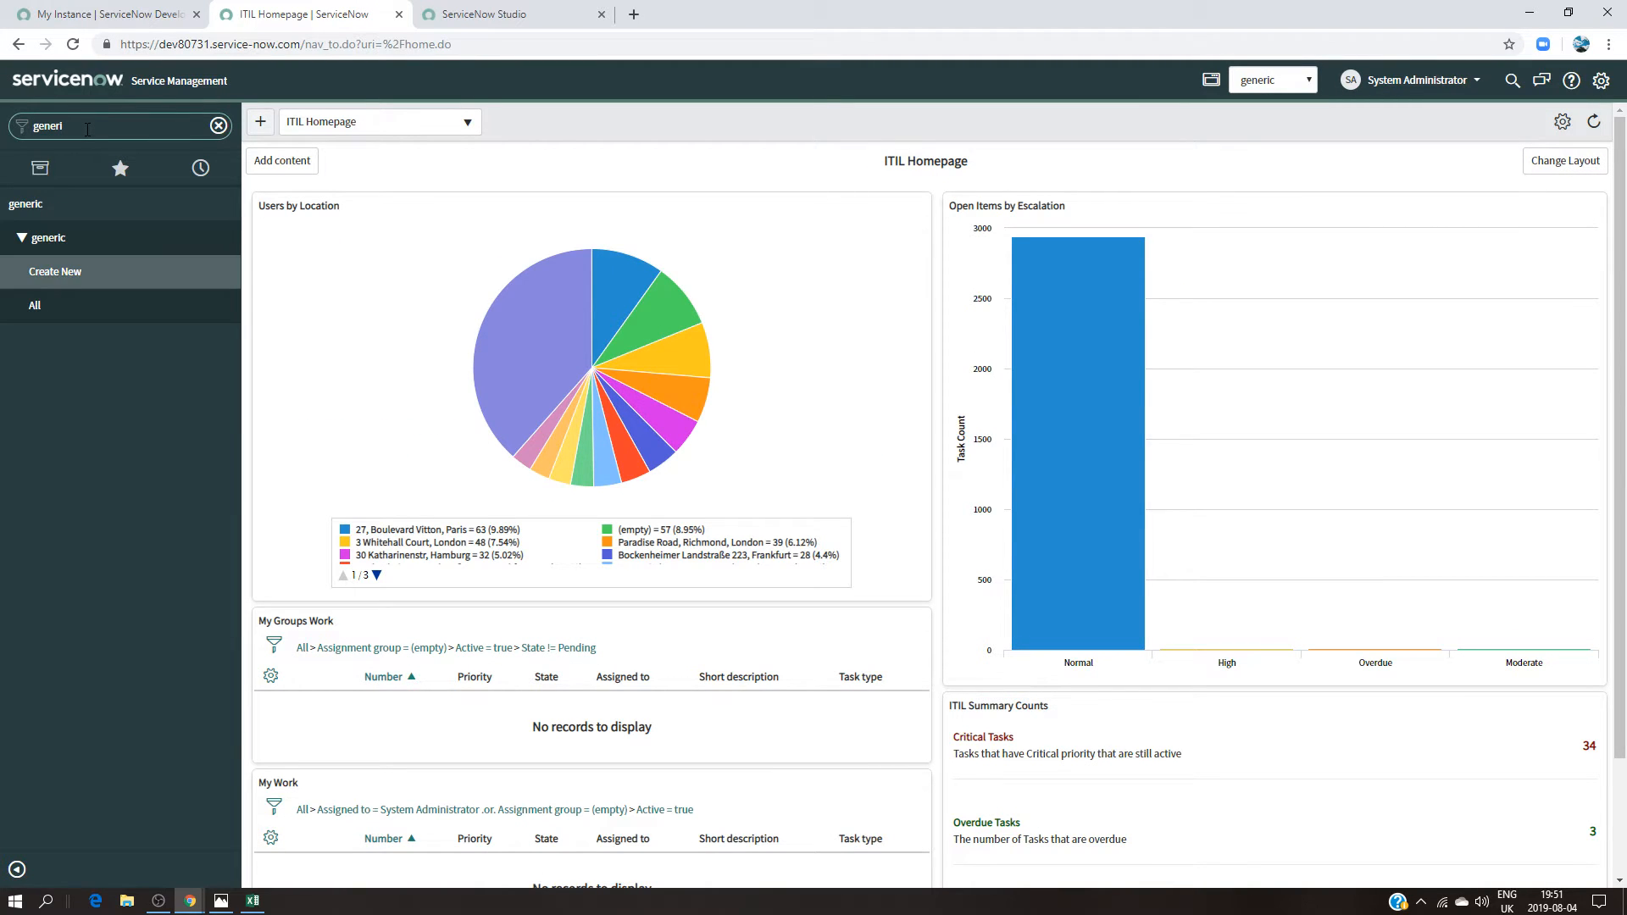
pyautogui.click(108, 307)
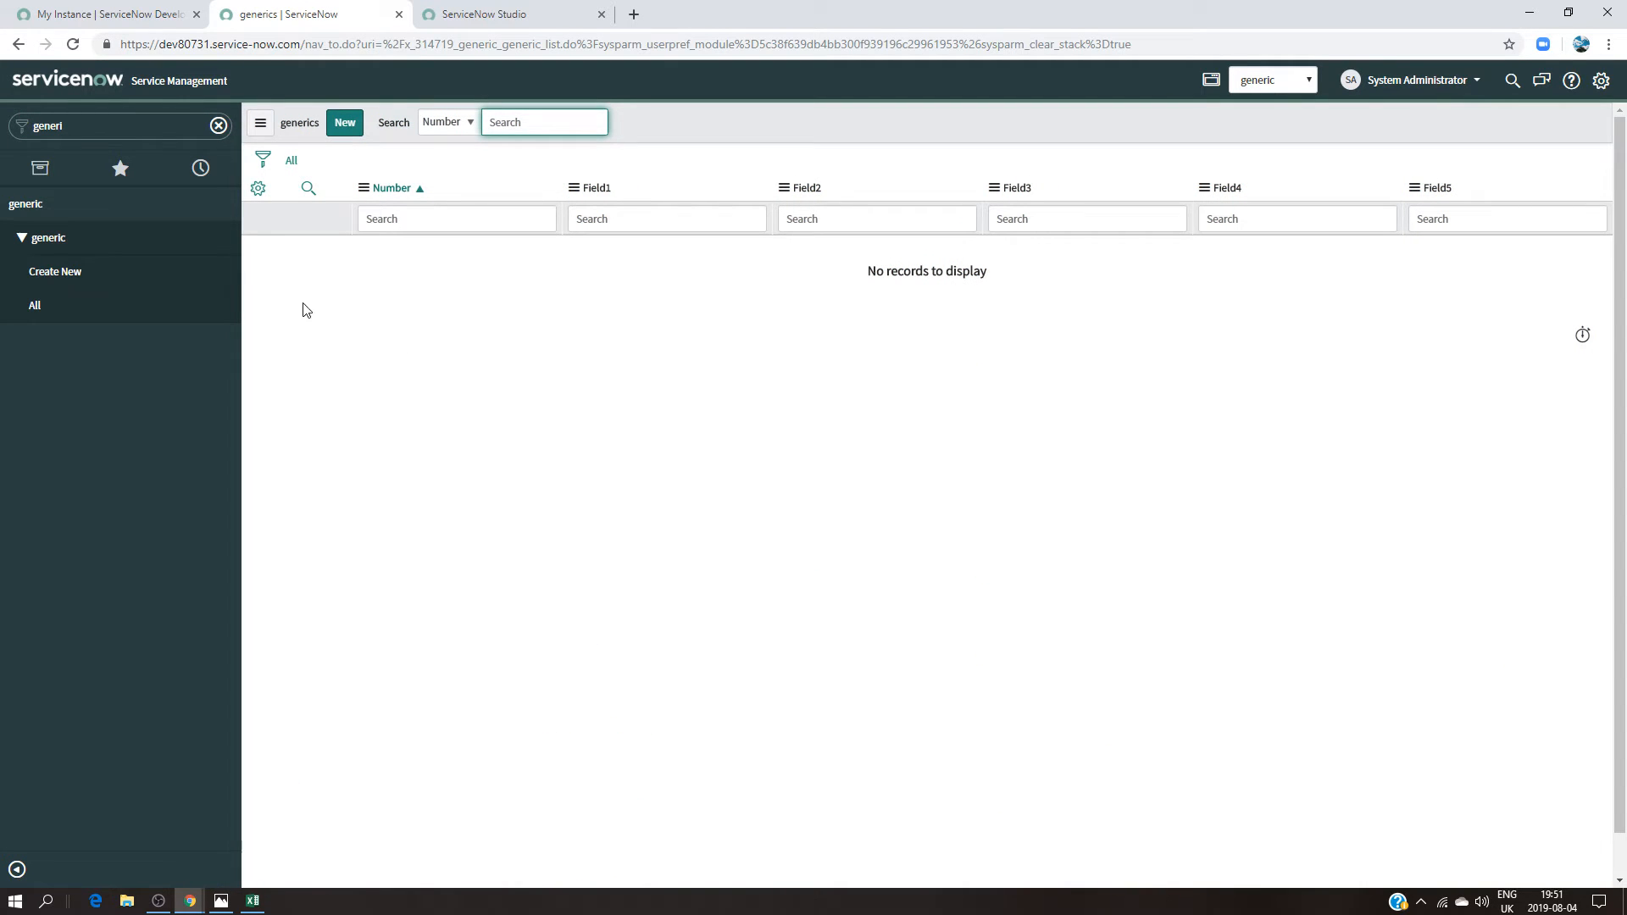
# Step: Filter the navigator for "load data" and open the Load Data form under System Import Sets
pyautogui.click(96, 127)
pyautogui.press('BackSpace')
pyautogui.write('load data')
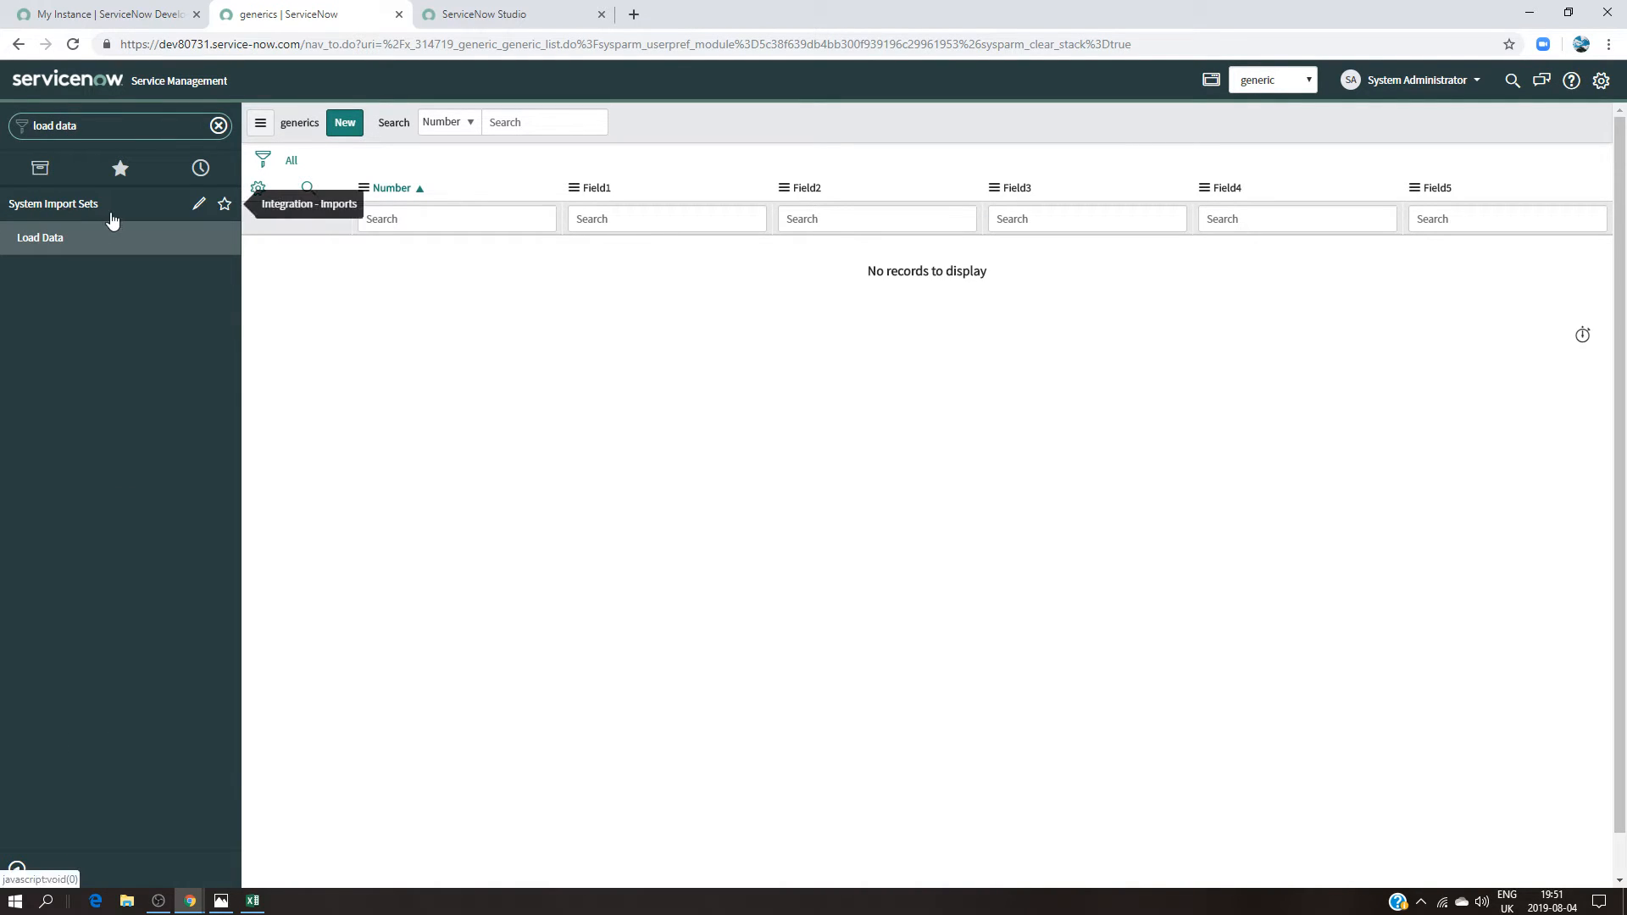
pyautogui.click(87, 245)
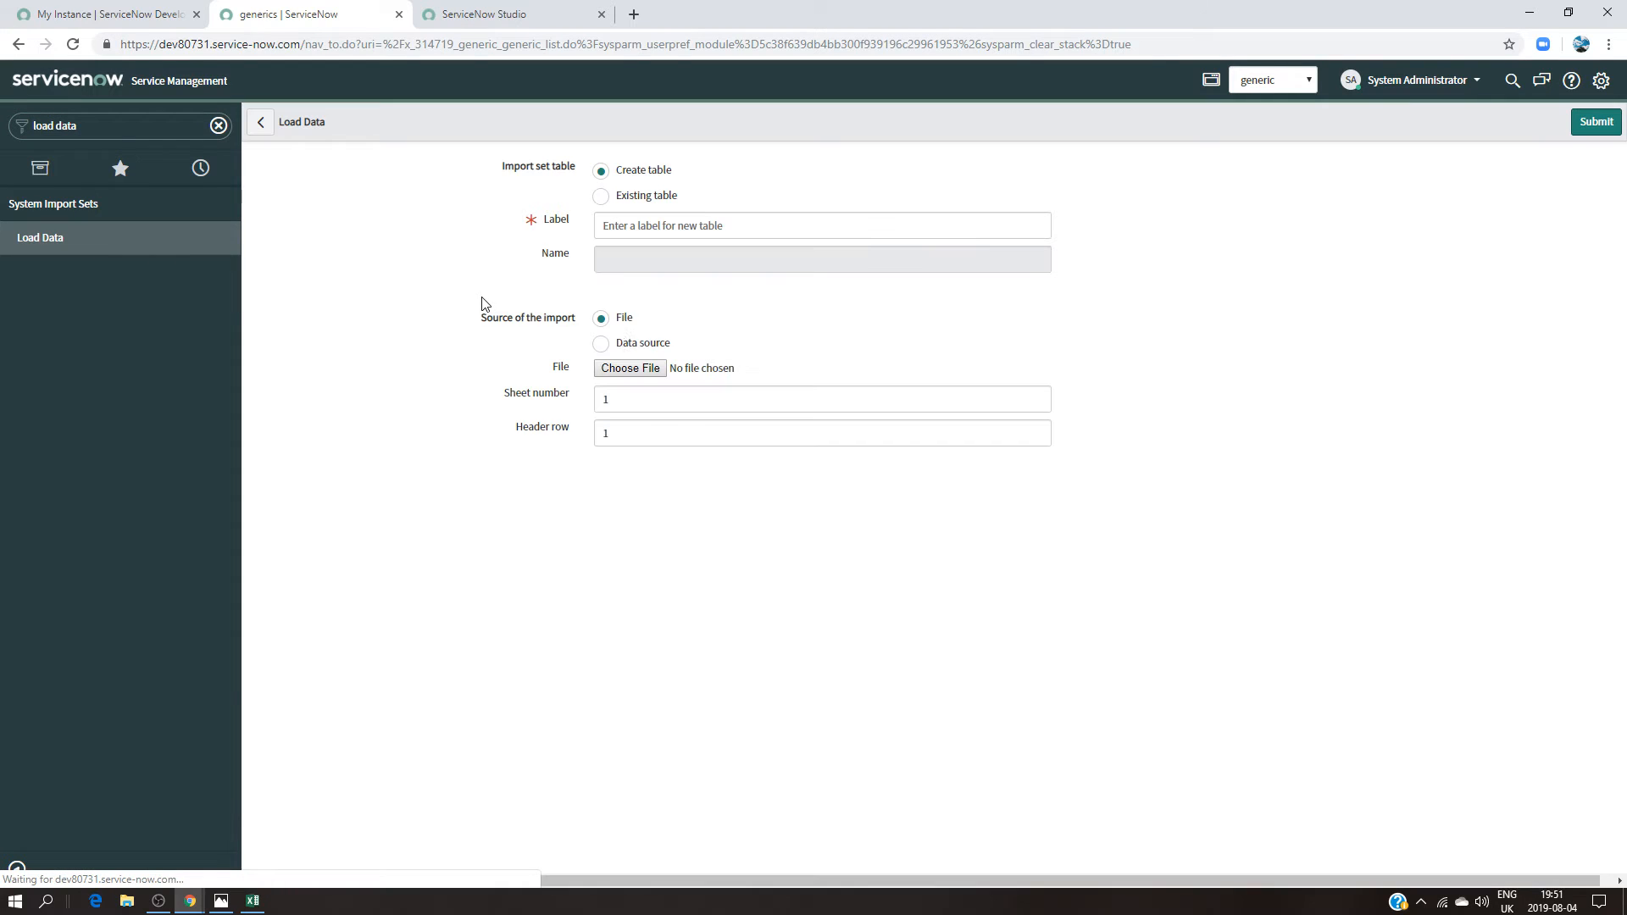
pyautogui.click(683, 226)
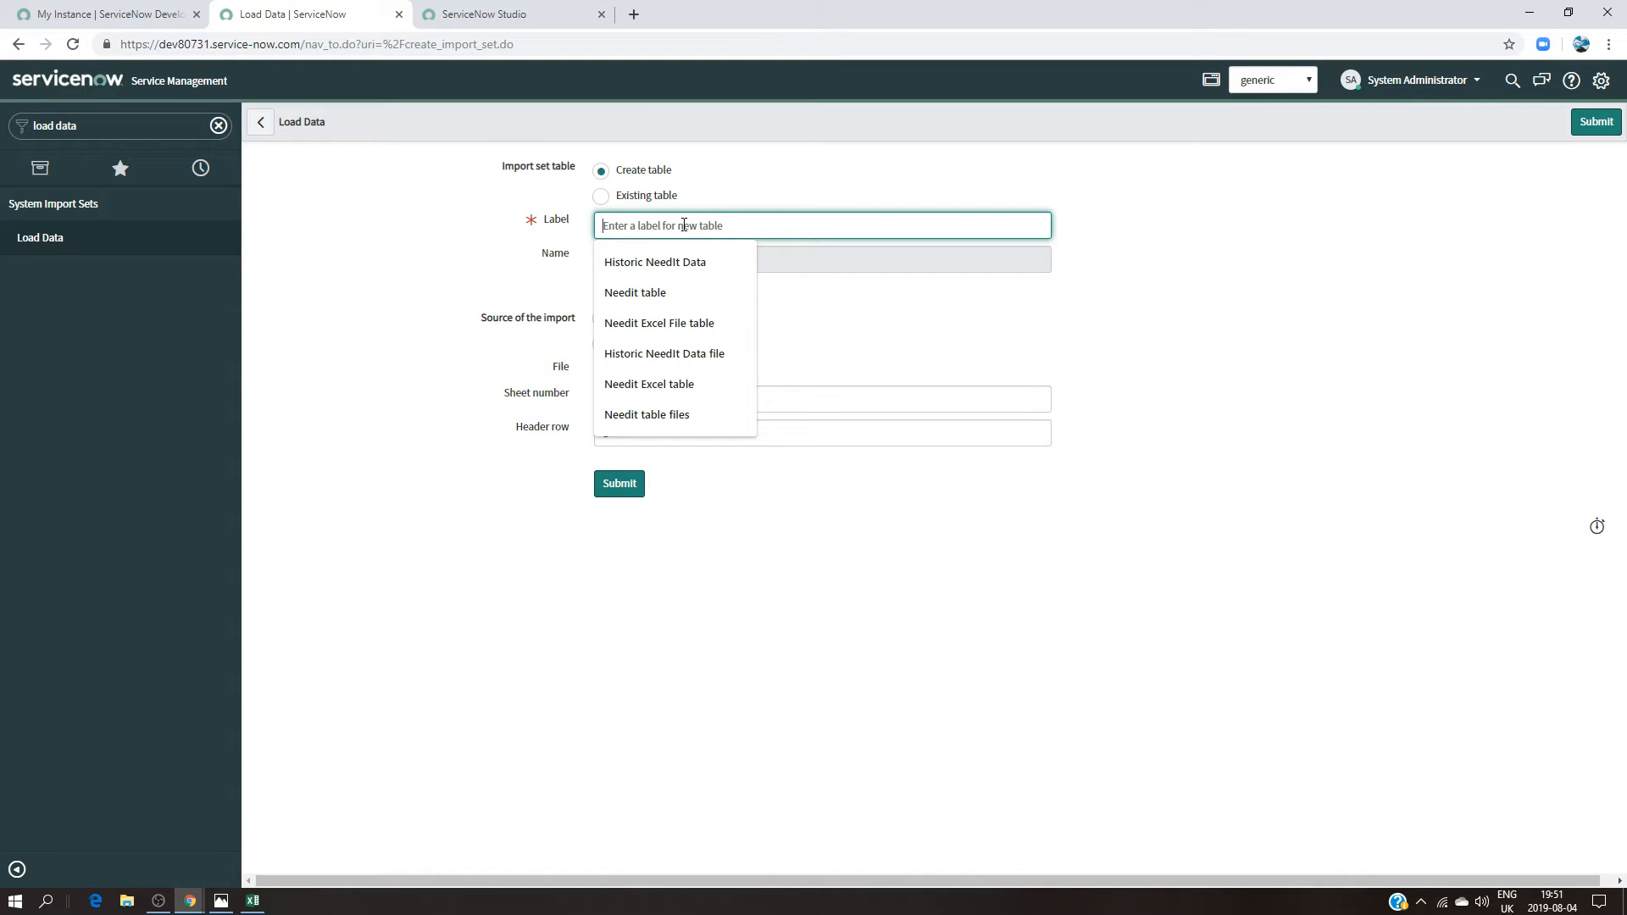
pyautogui.click(601, 196)
pyautogui.click(811, 234)
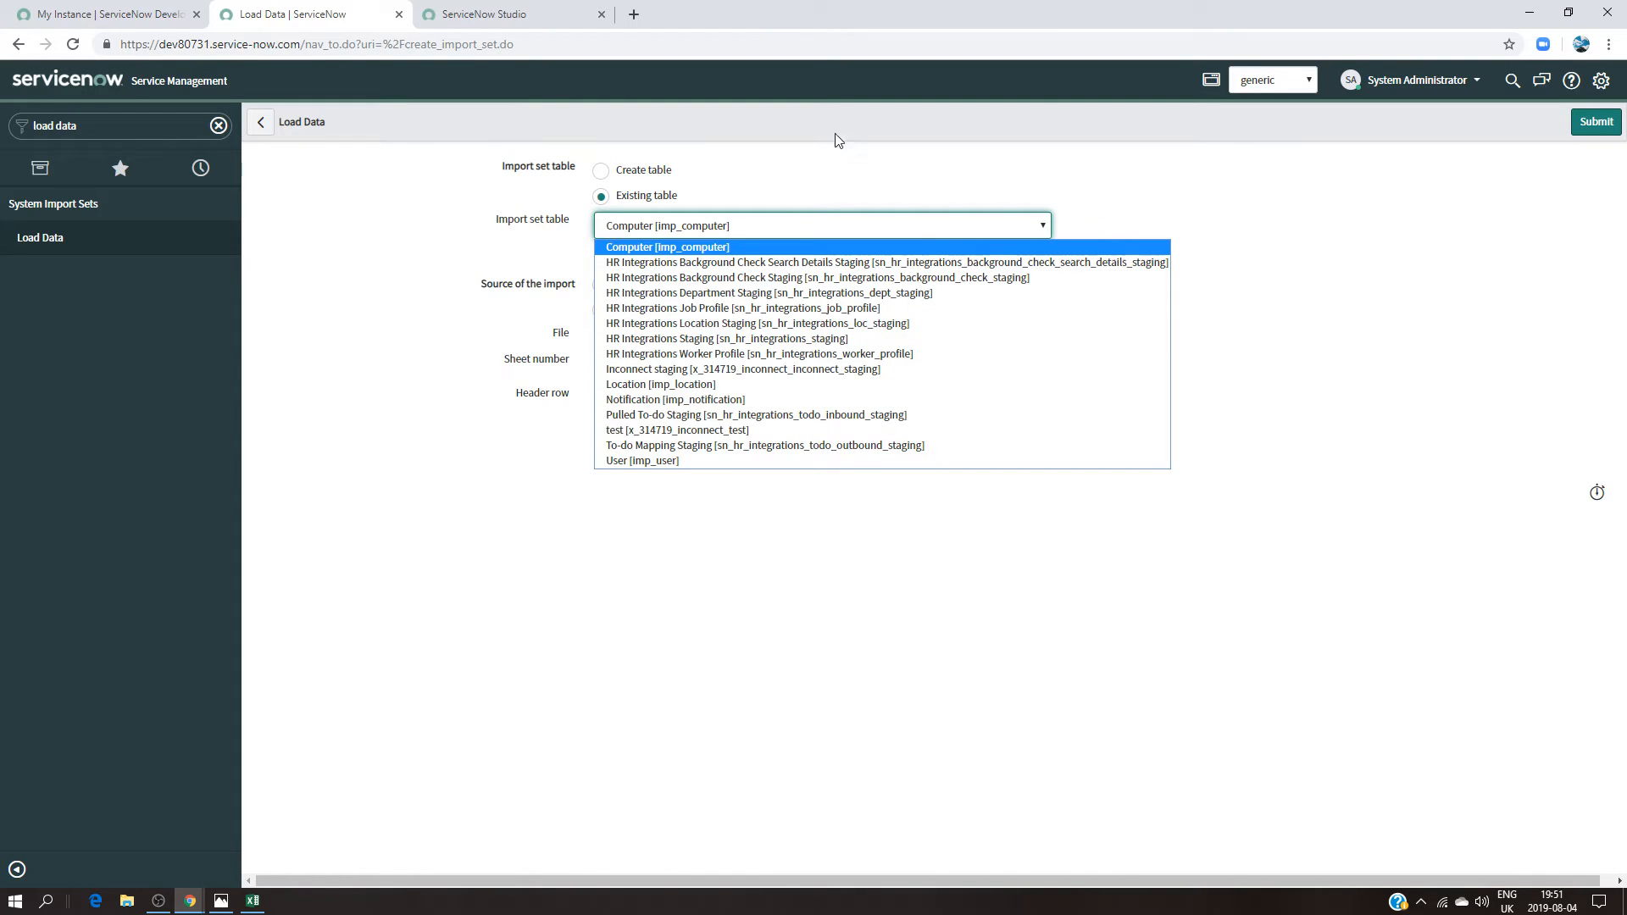
pyautogui.click(631, 196)
pyautogui.click(601, 170)
# Step: Load the file Demo Data For ACL.csv into a new import set table labelled genericacl
pyautogui.click(635, 225)
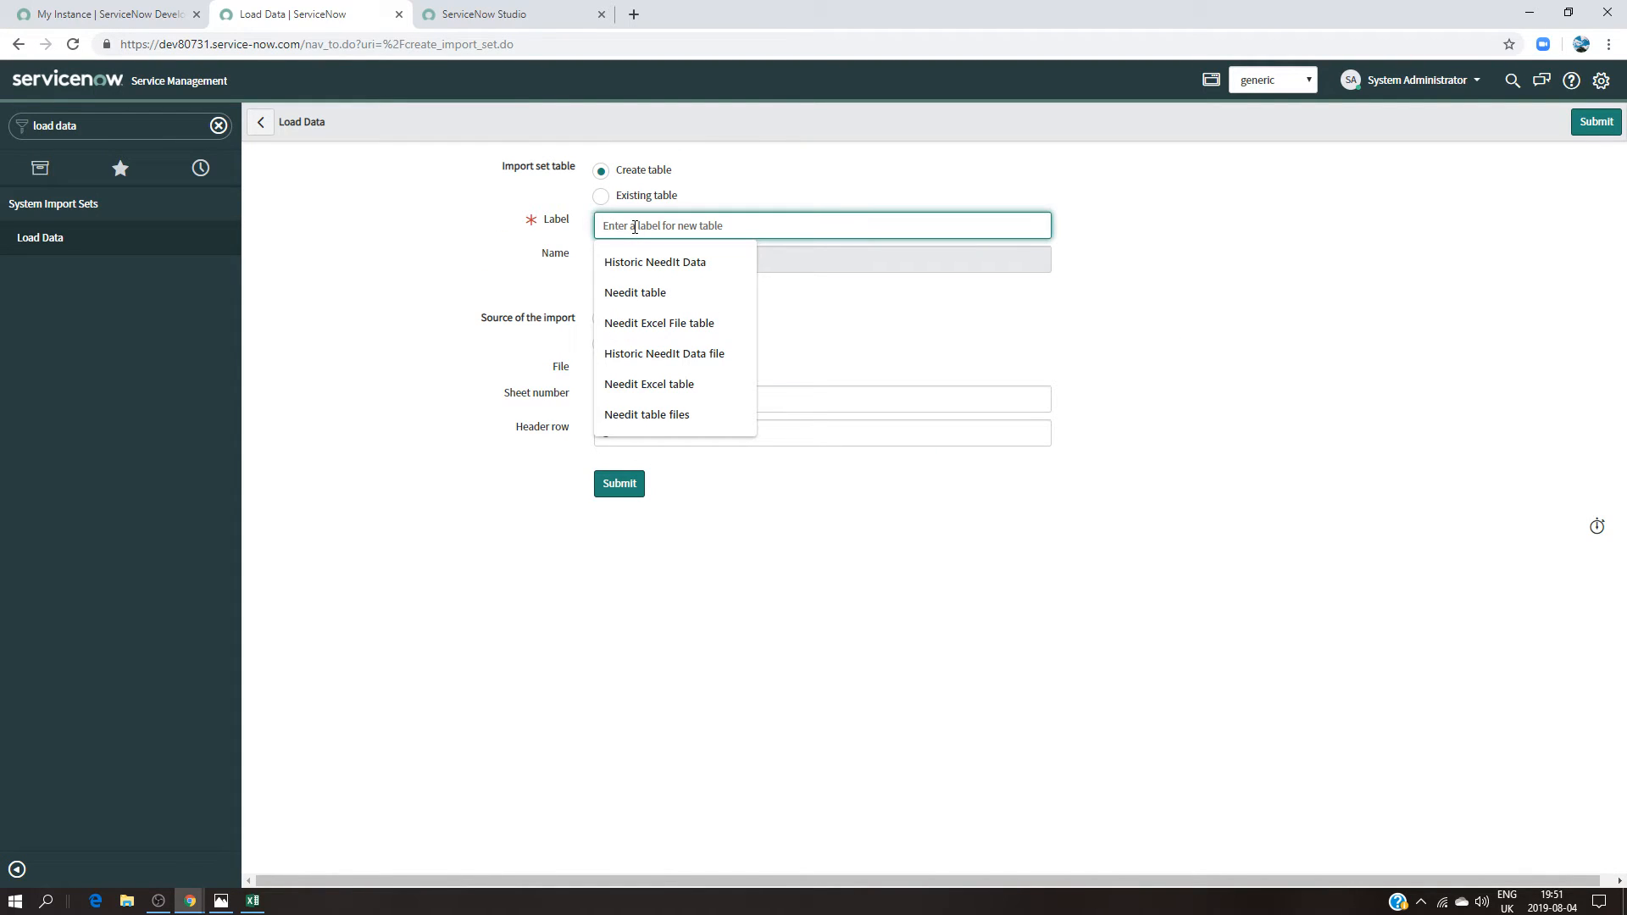
pyautogui.write('genericacl')
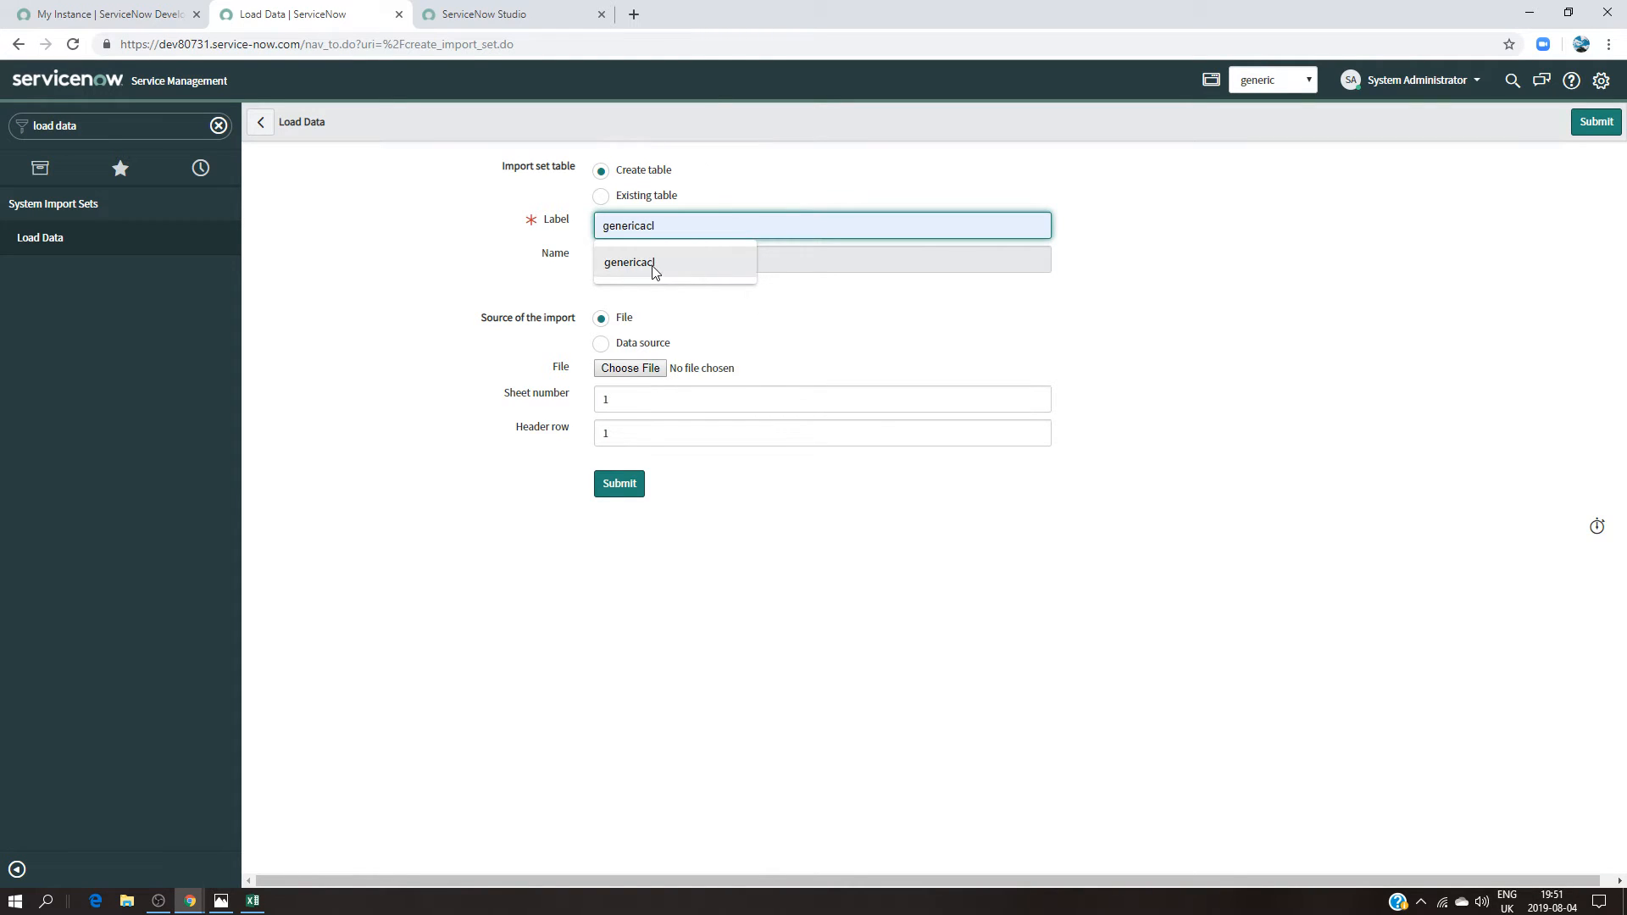
pyautogui.click(655, 265)
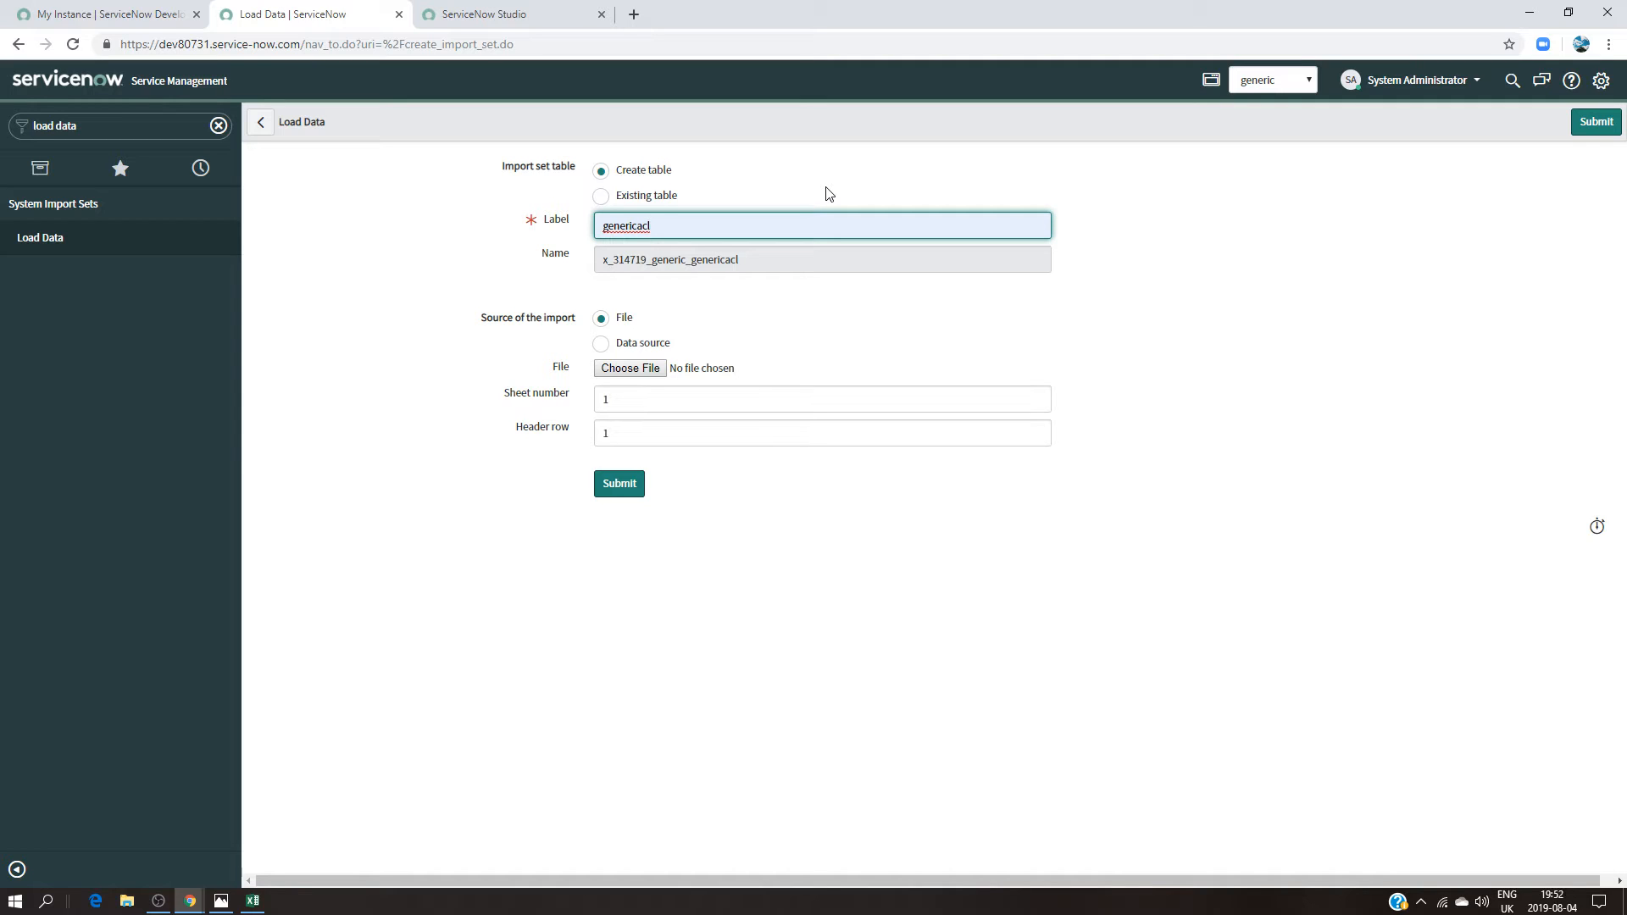
pyautogui.click(630, 371)
pyautogui.doubleClick(464, 254)
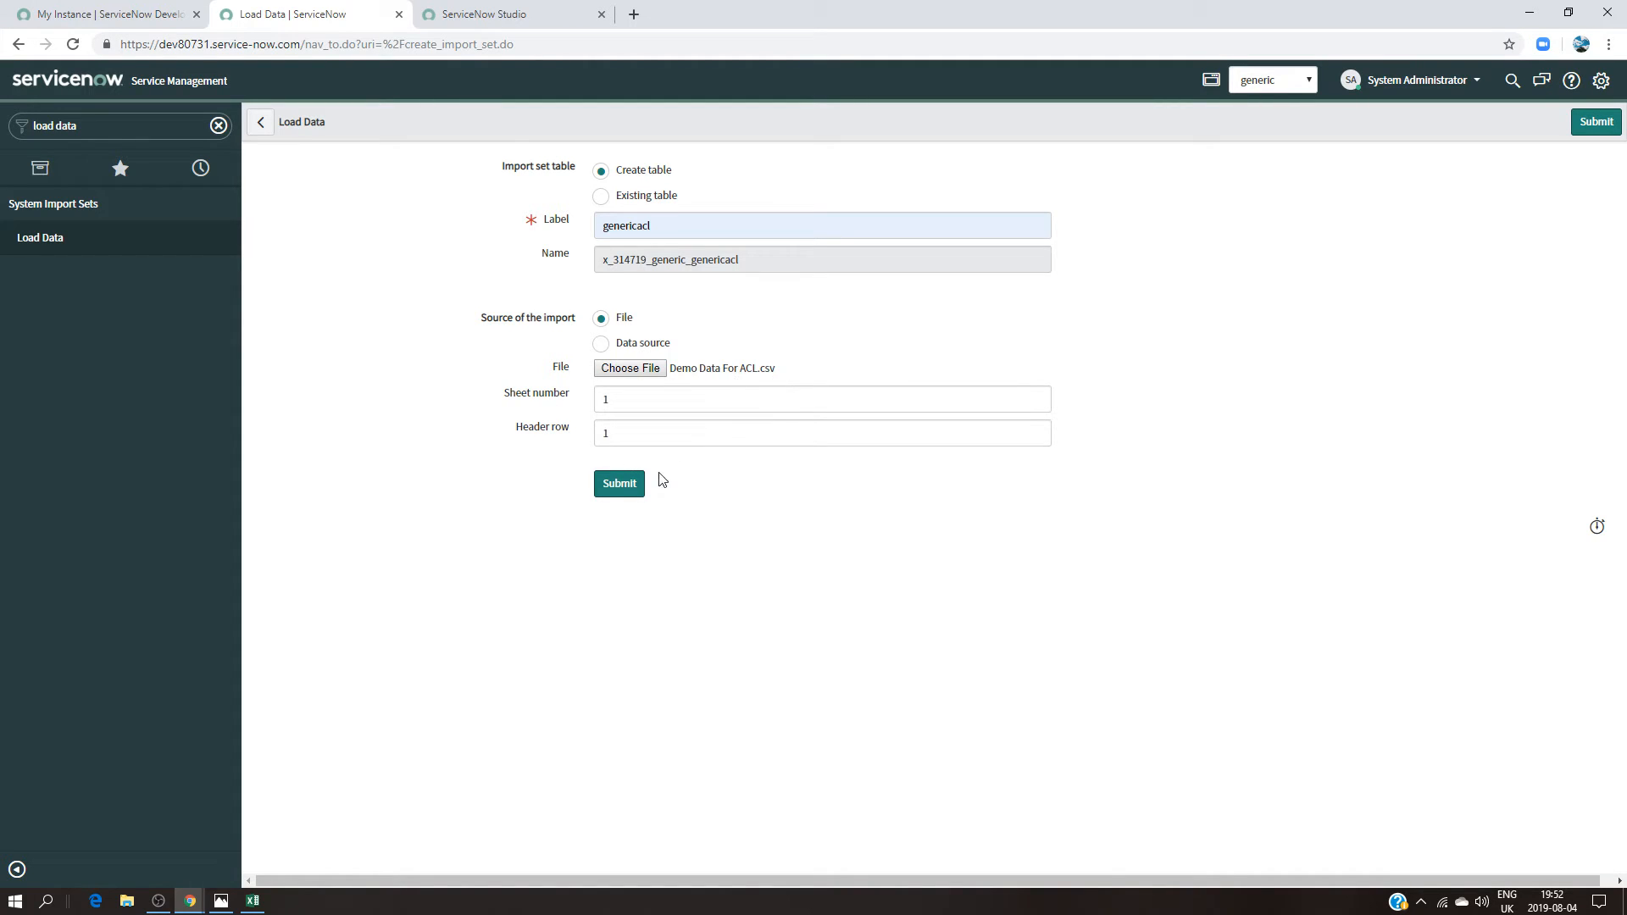
pyautogui.click(617, 490)
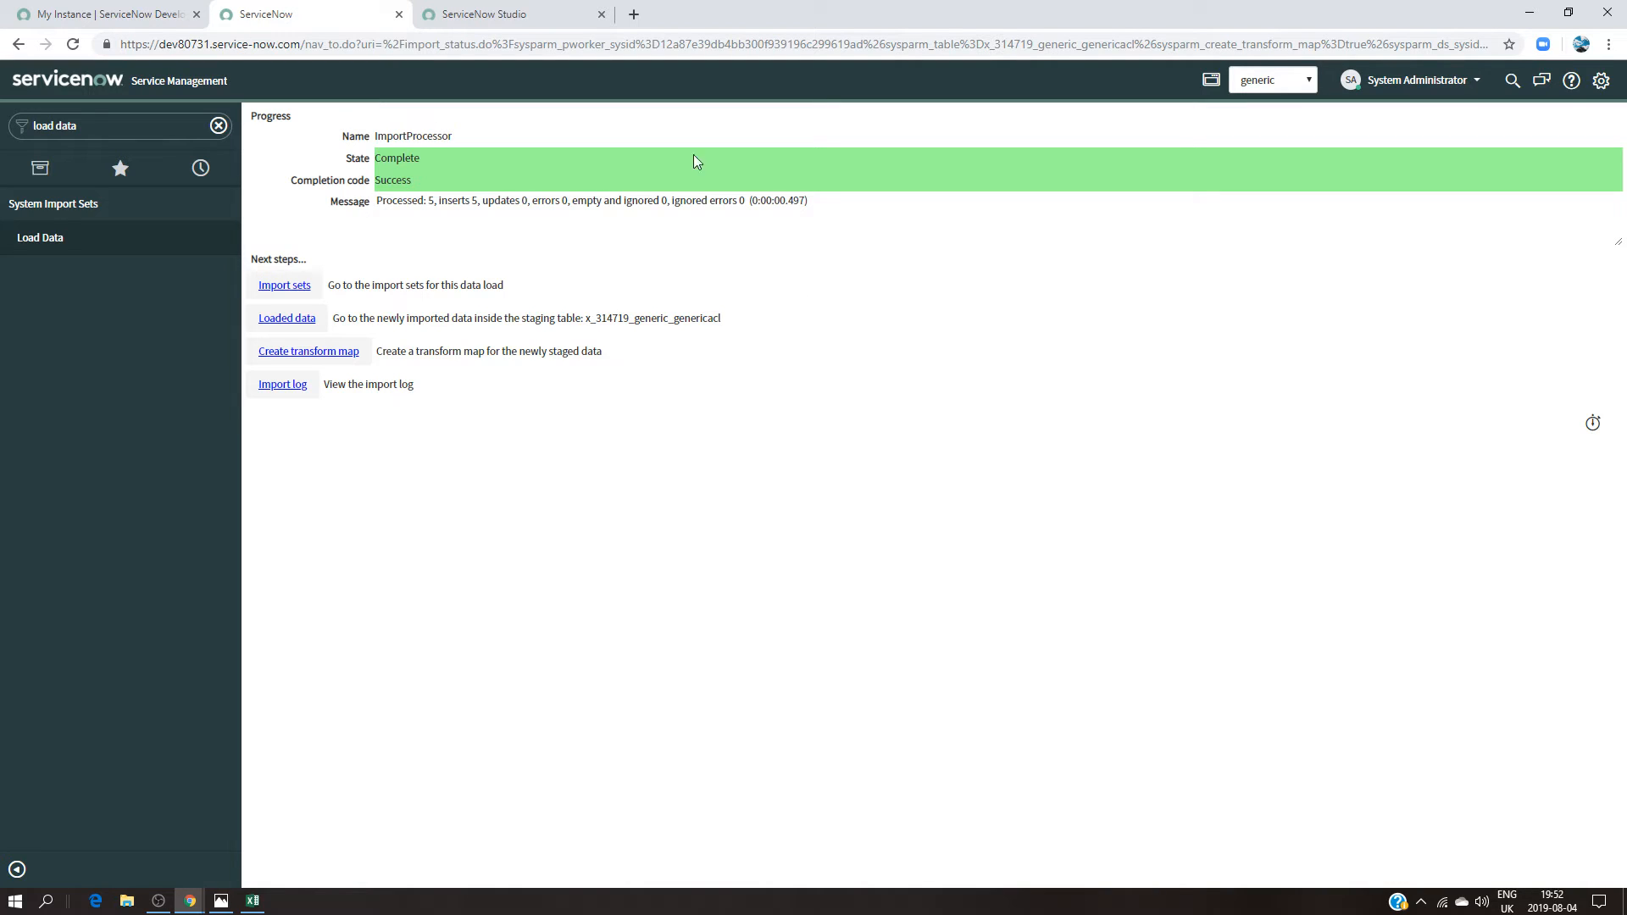
# Step: Start a transform map for the newly staged genericacl data and name it map2
pyautogui.click(329, 352)
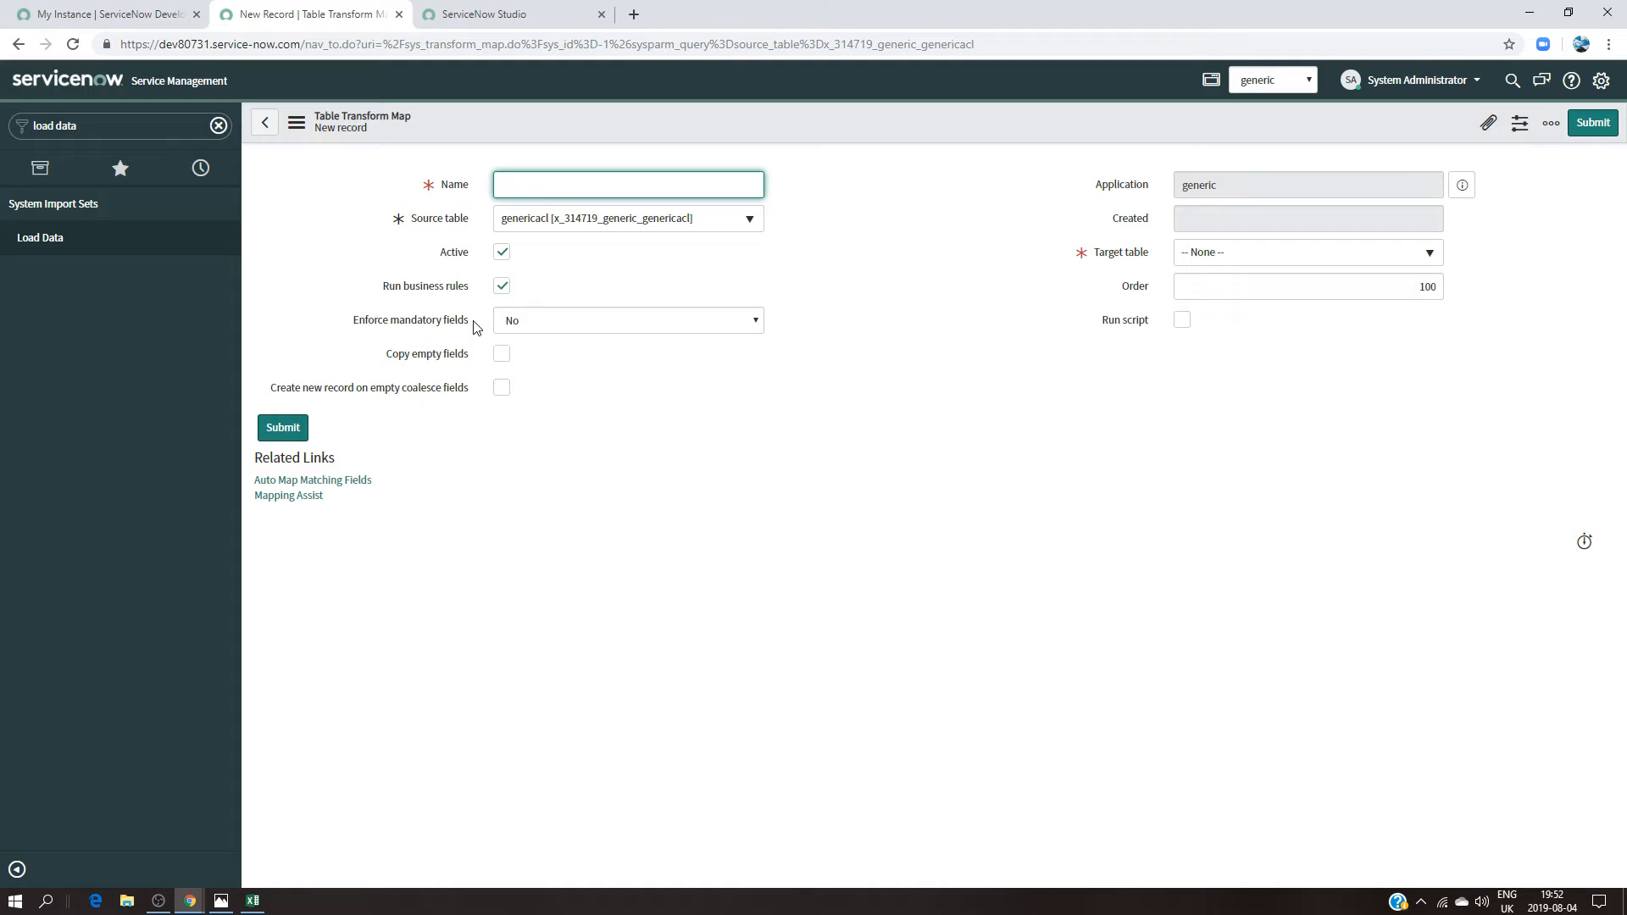
pyautogui.click(534, 191)
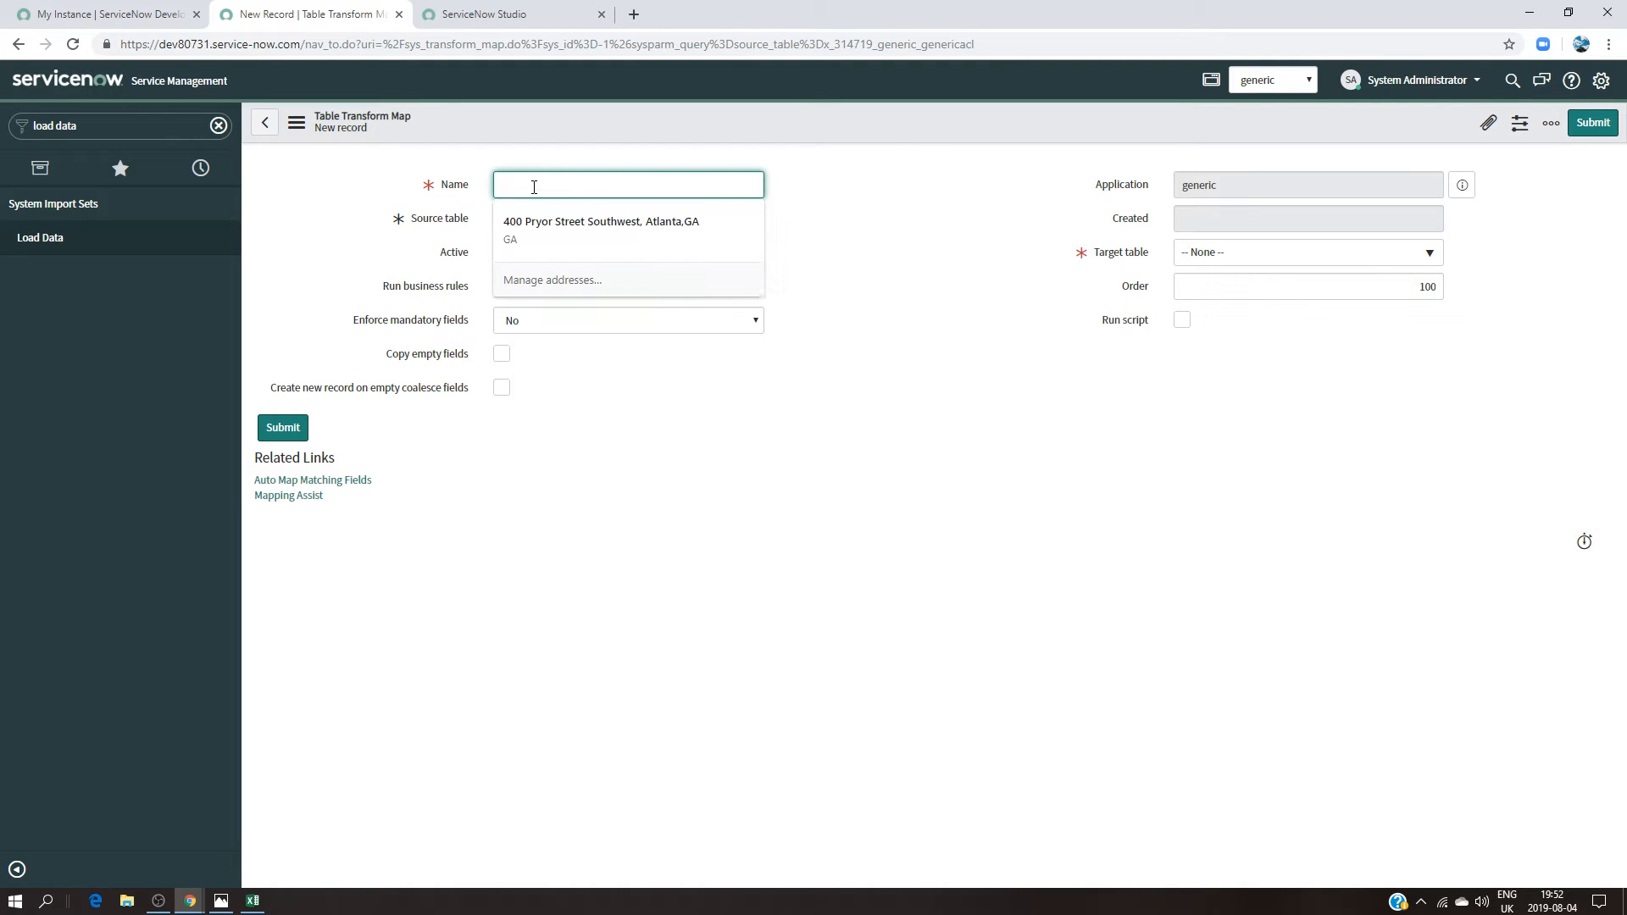
pyautogui.click(565, 181)
pyautogui.write('map2')
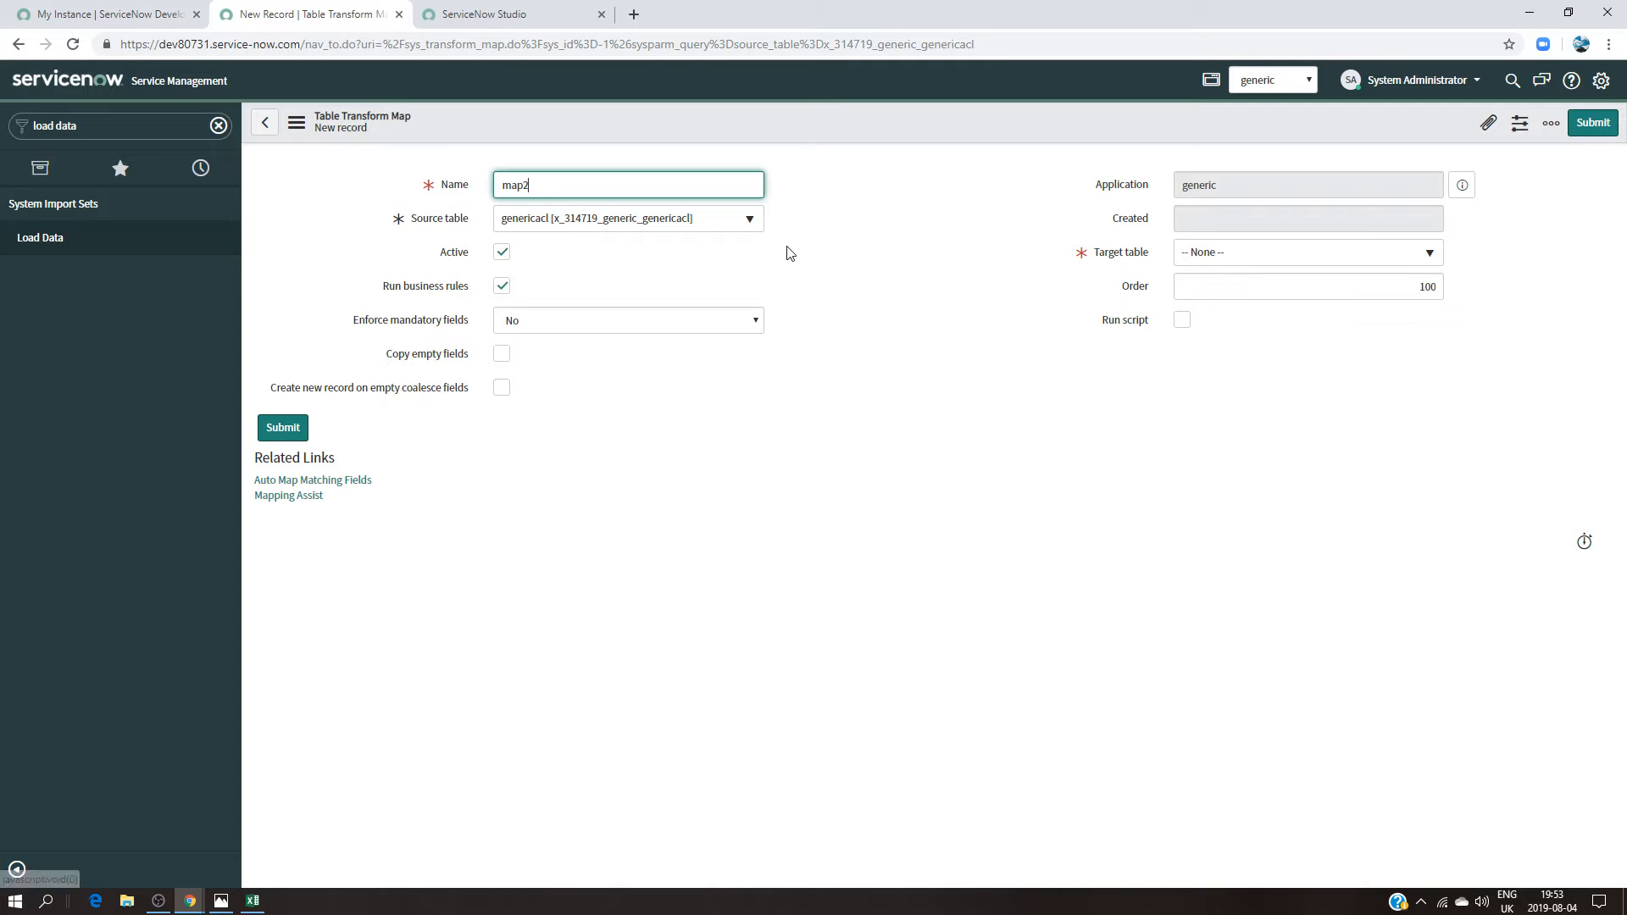
# Step: Set the transform map's target table to generic [x_314719_generic_generic] and auto-map the matching fields
pyautogui.click(1282, 258)
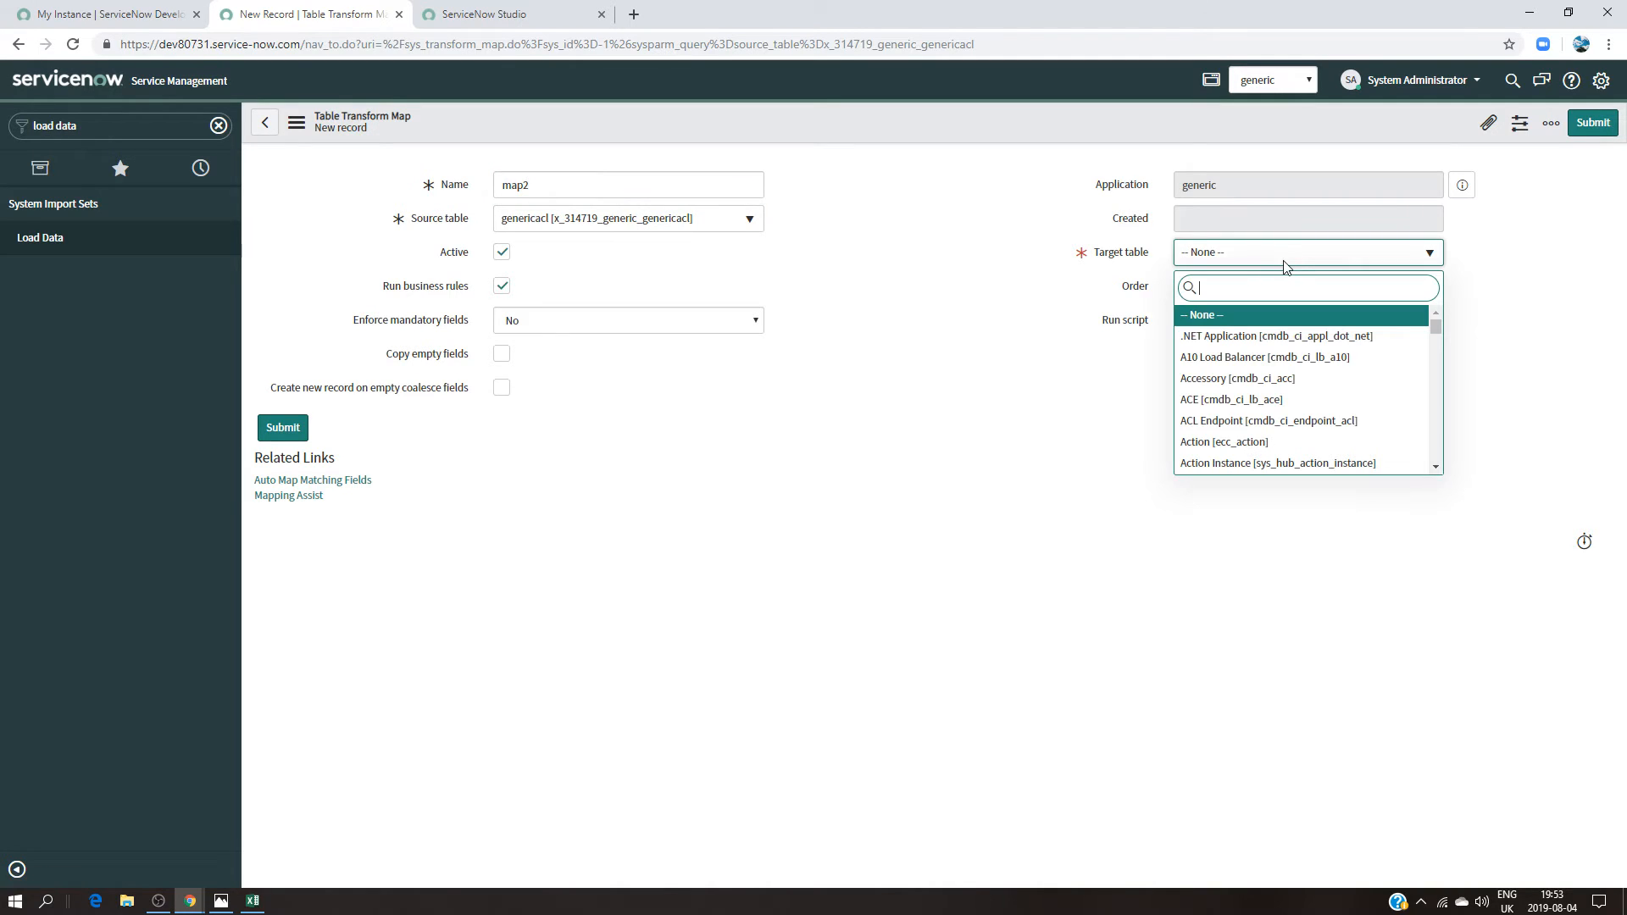
pyautogui.write('ge')
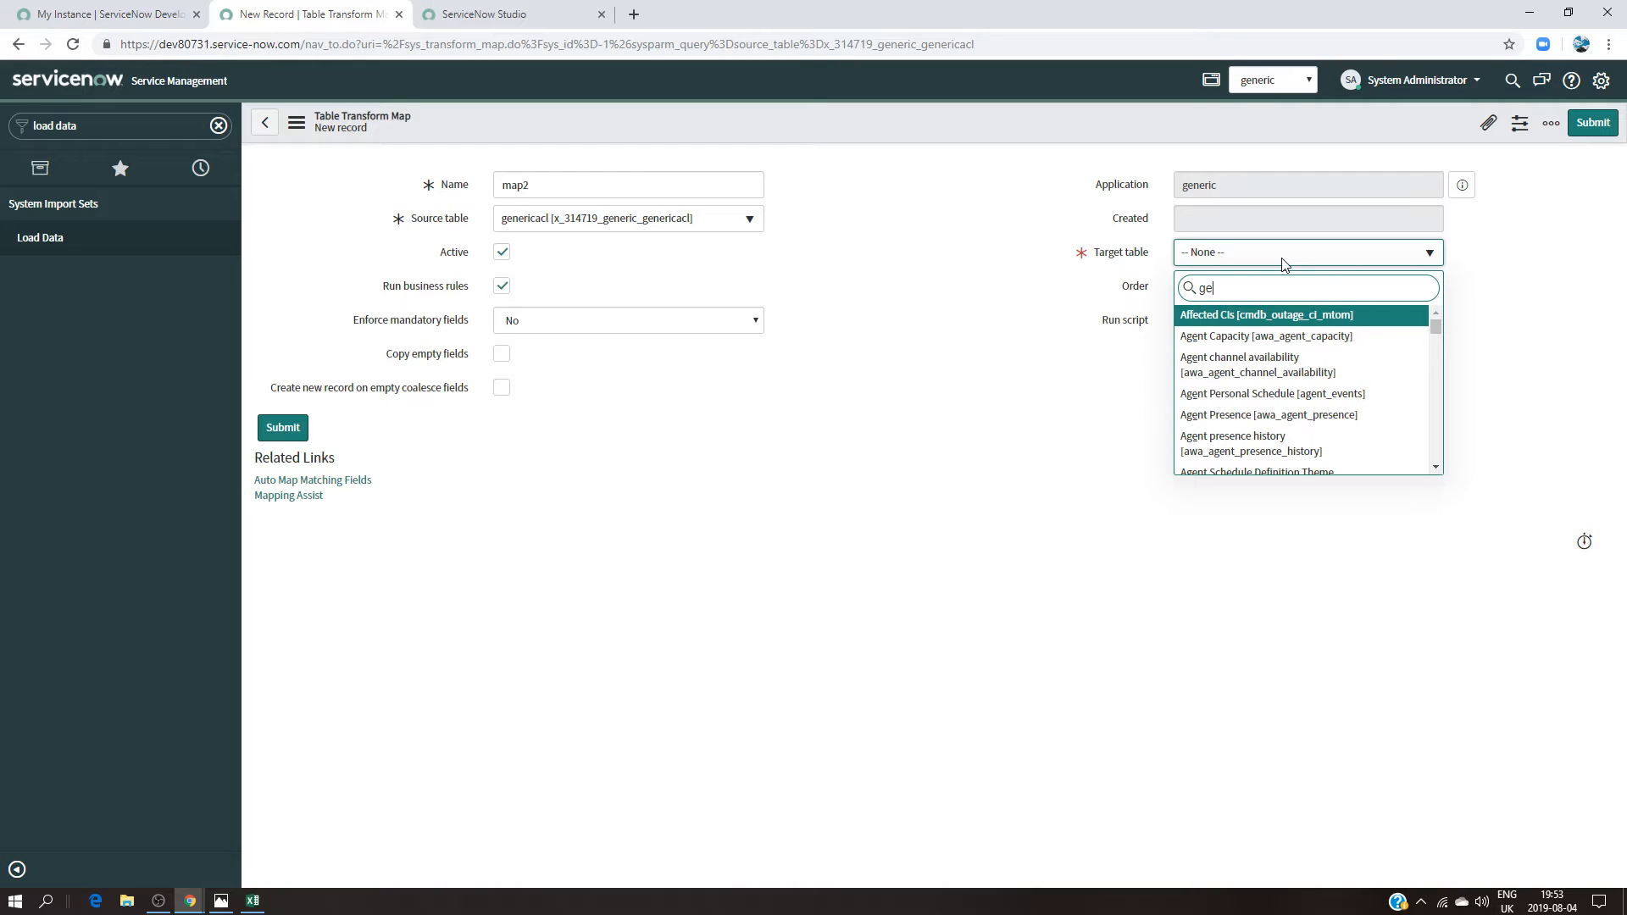
pyautogui.write('neric')
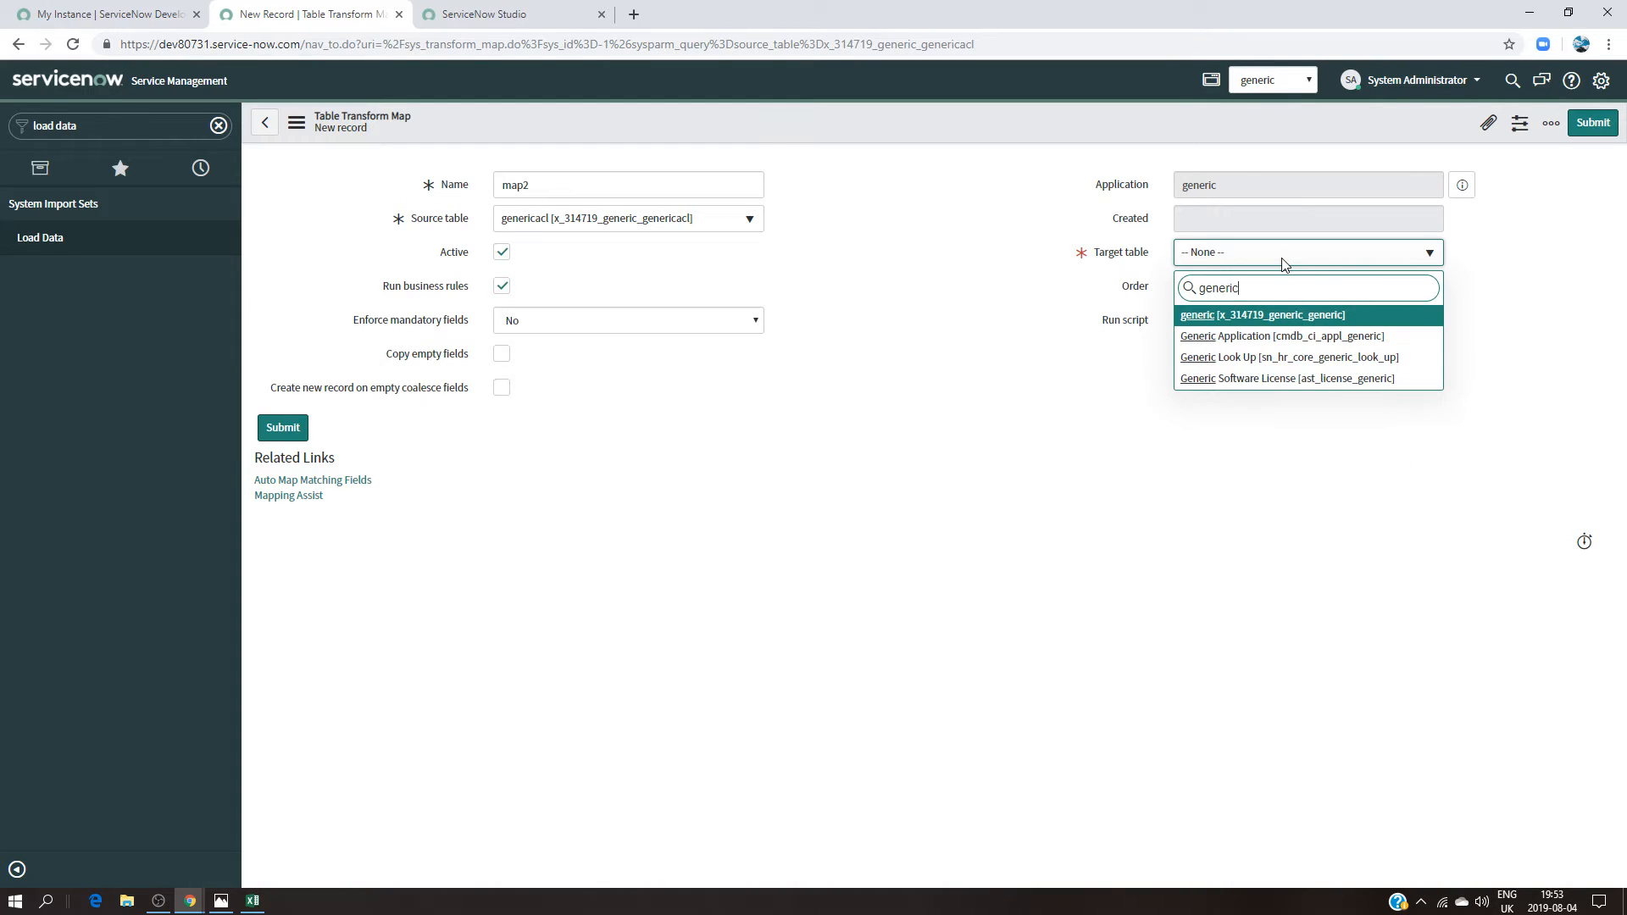
pyautogui.click(1320, 313)
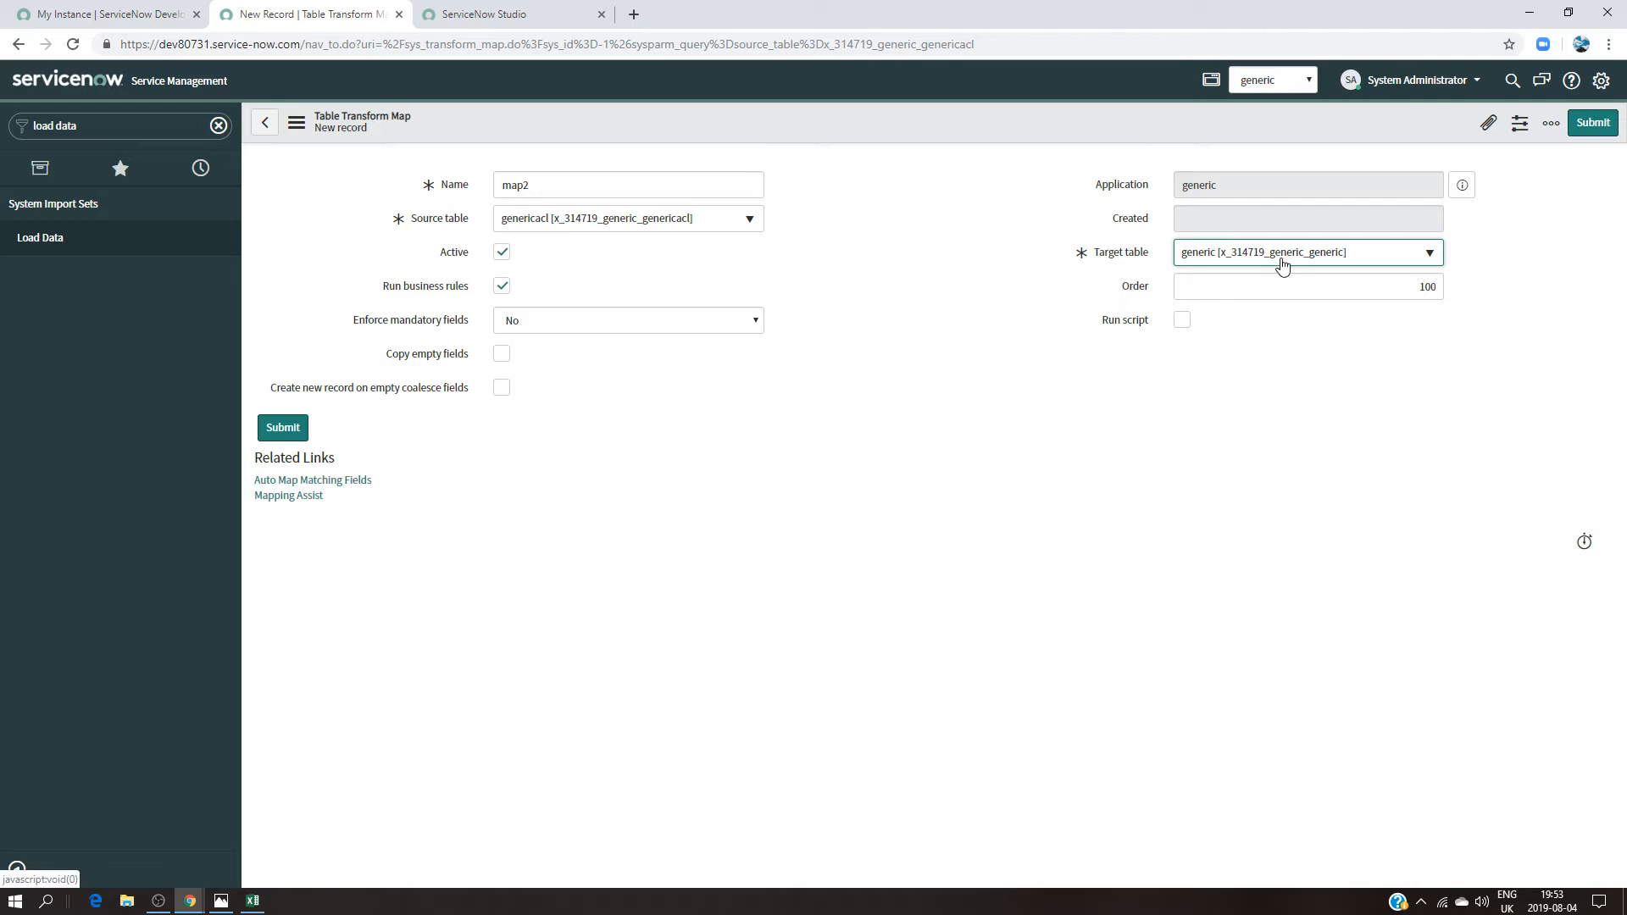
pyautogui.click(361, 479)
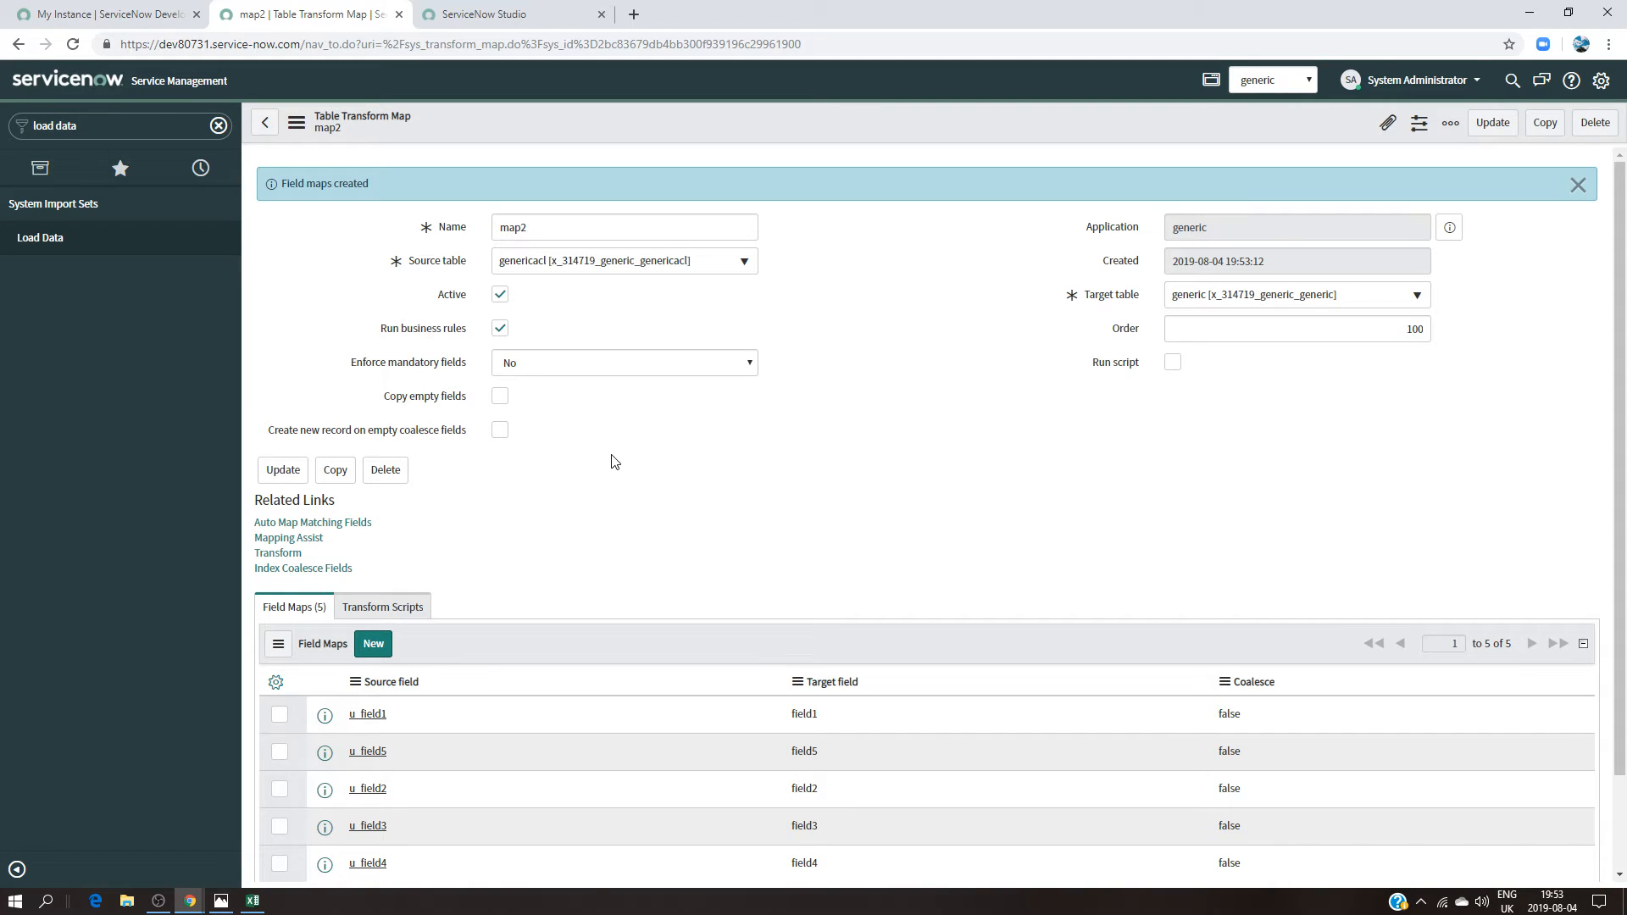
# Step: Run the transform on the import set with map2 and open the processed import set record
pyautogui.scroll(-3, 845, 572)
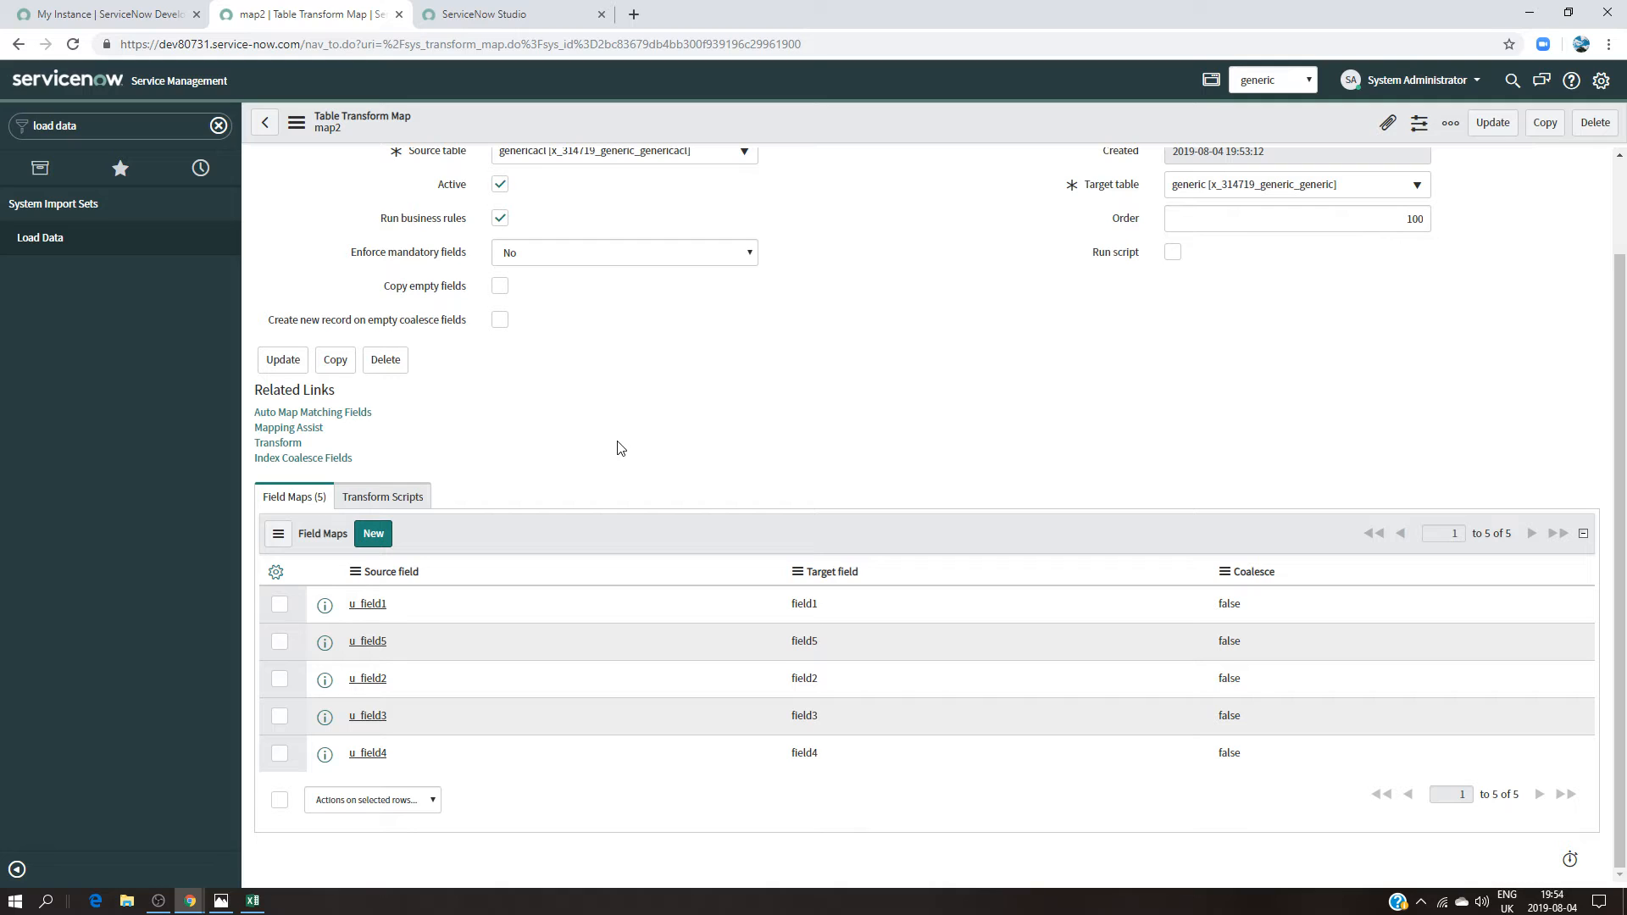
pyautogui.click(280, 442)
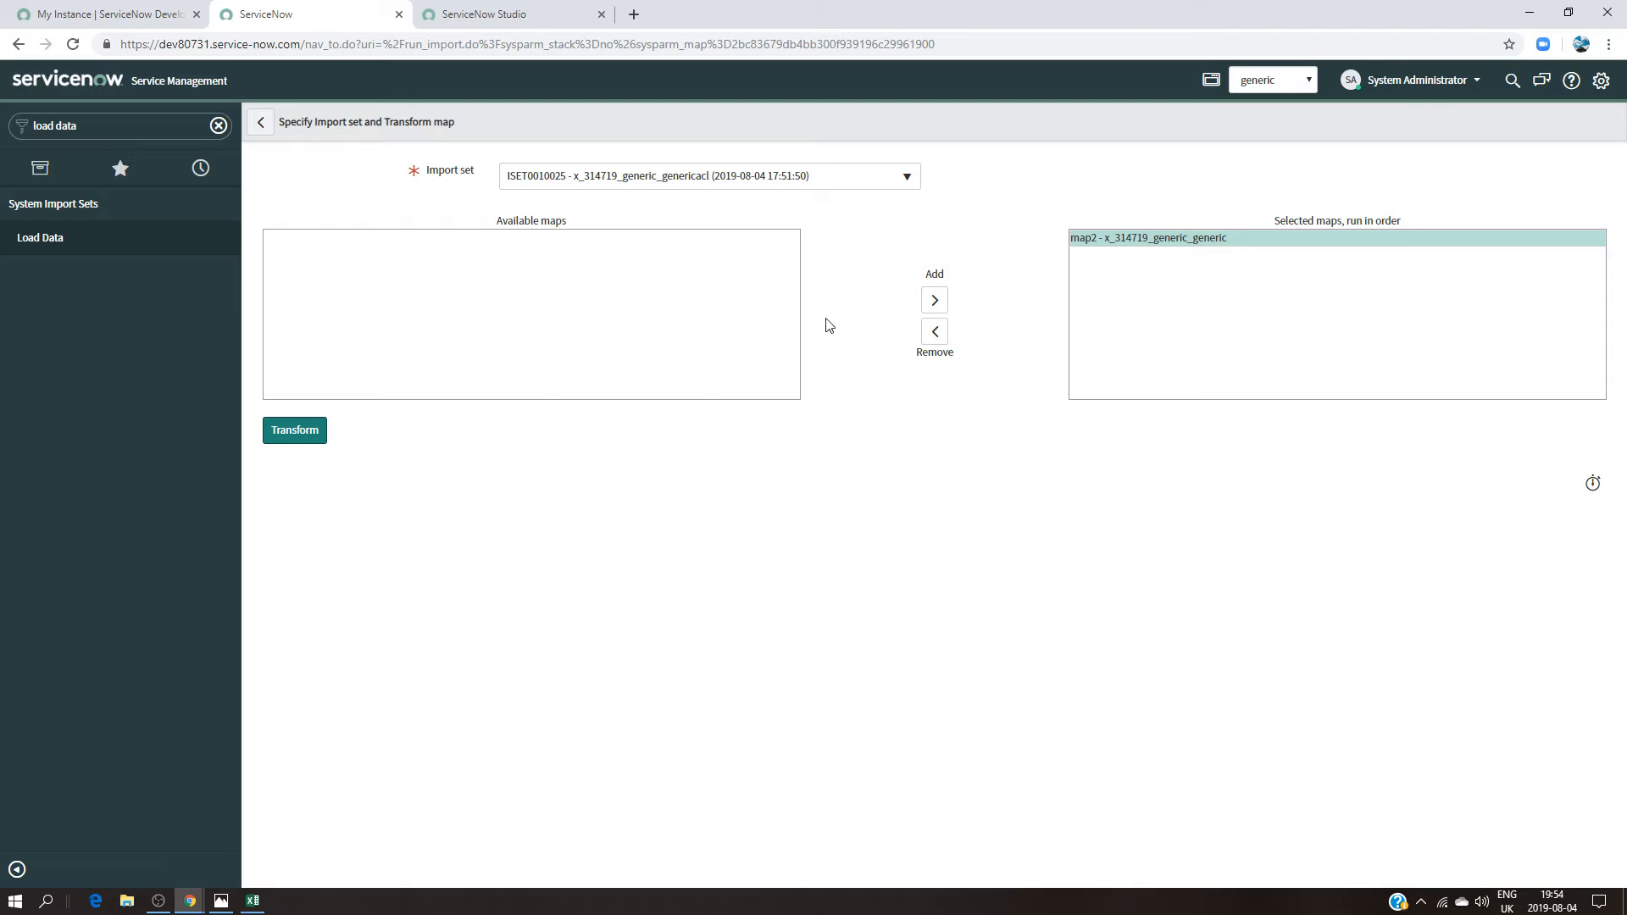
pyautogui.click(307, 436)
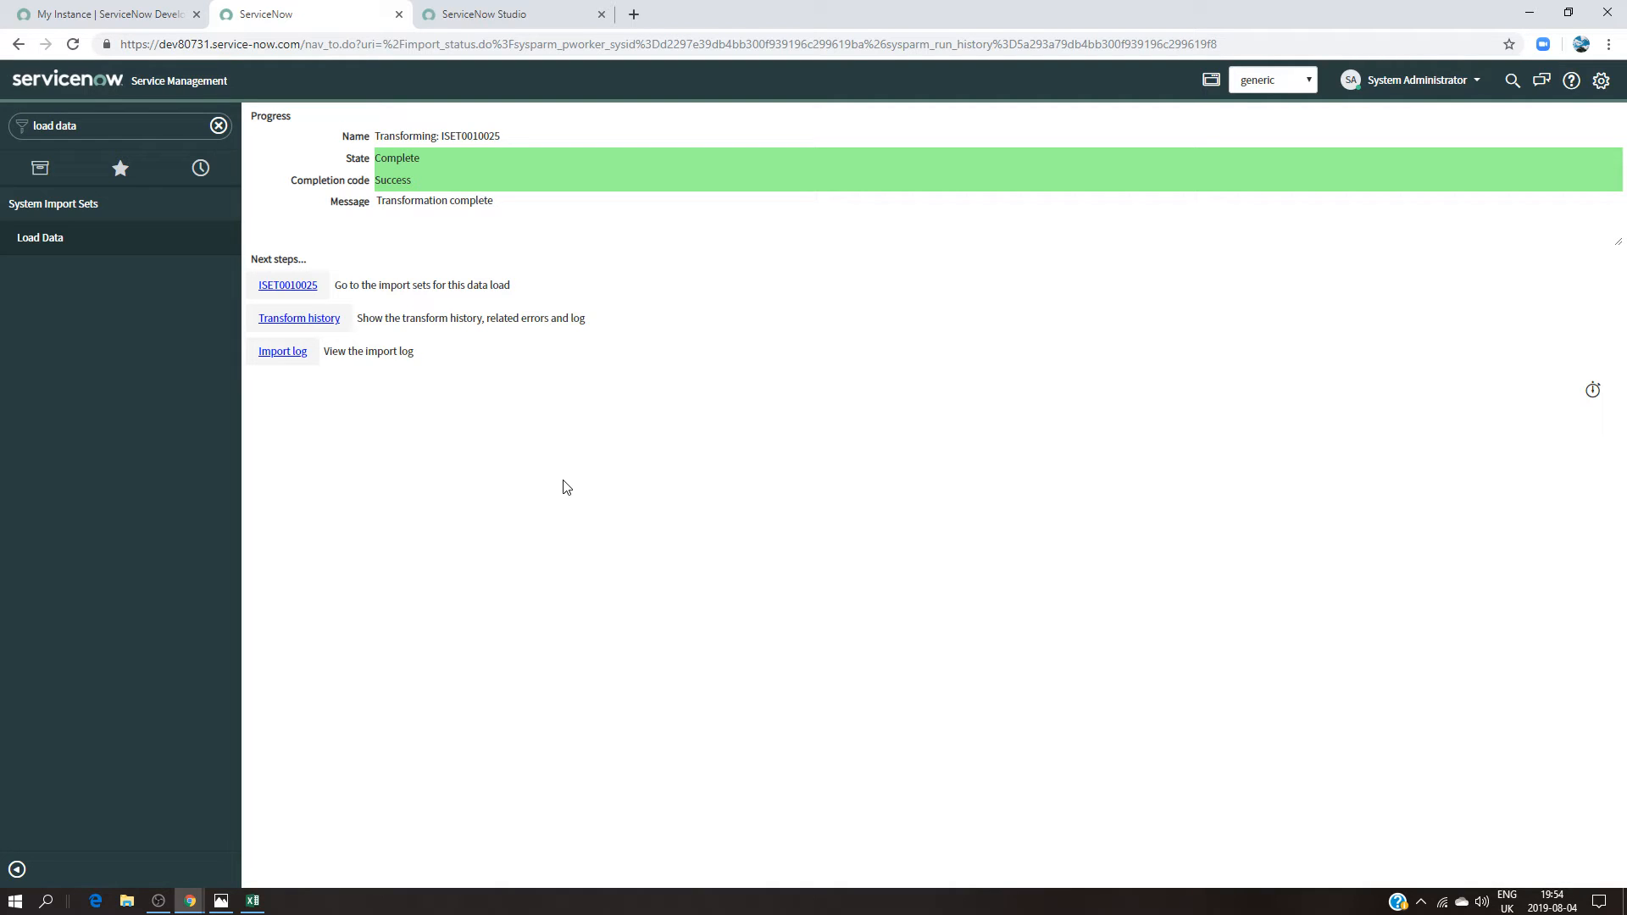
pyautogui.click(269, 291)
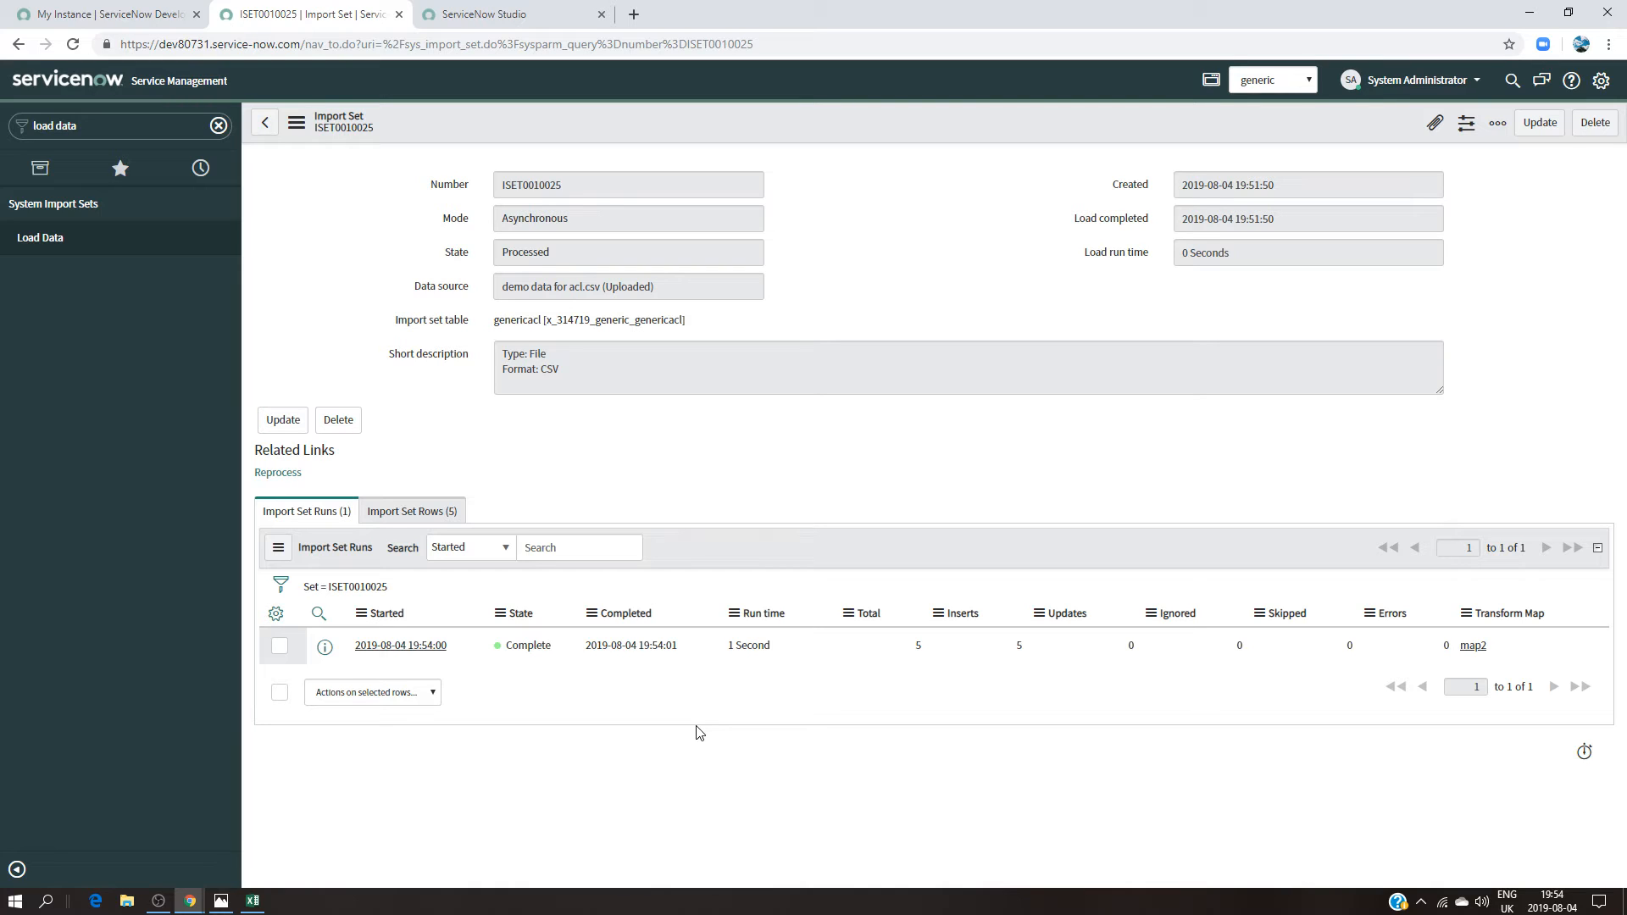
# Step: Filter the navigator for "gener" and open the list of all generic records
pyautogui.click(87, 135)
pyautogui.press('BackSpace')
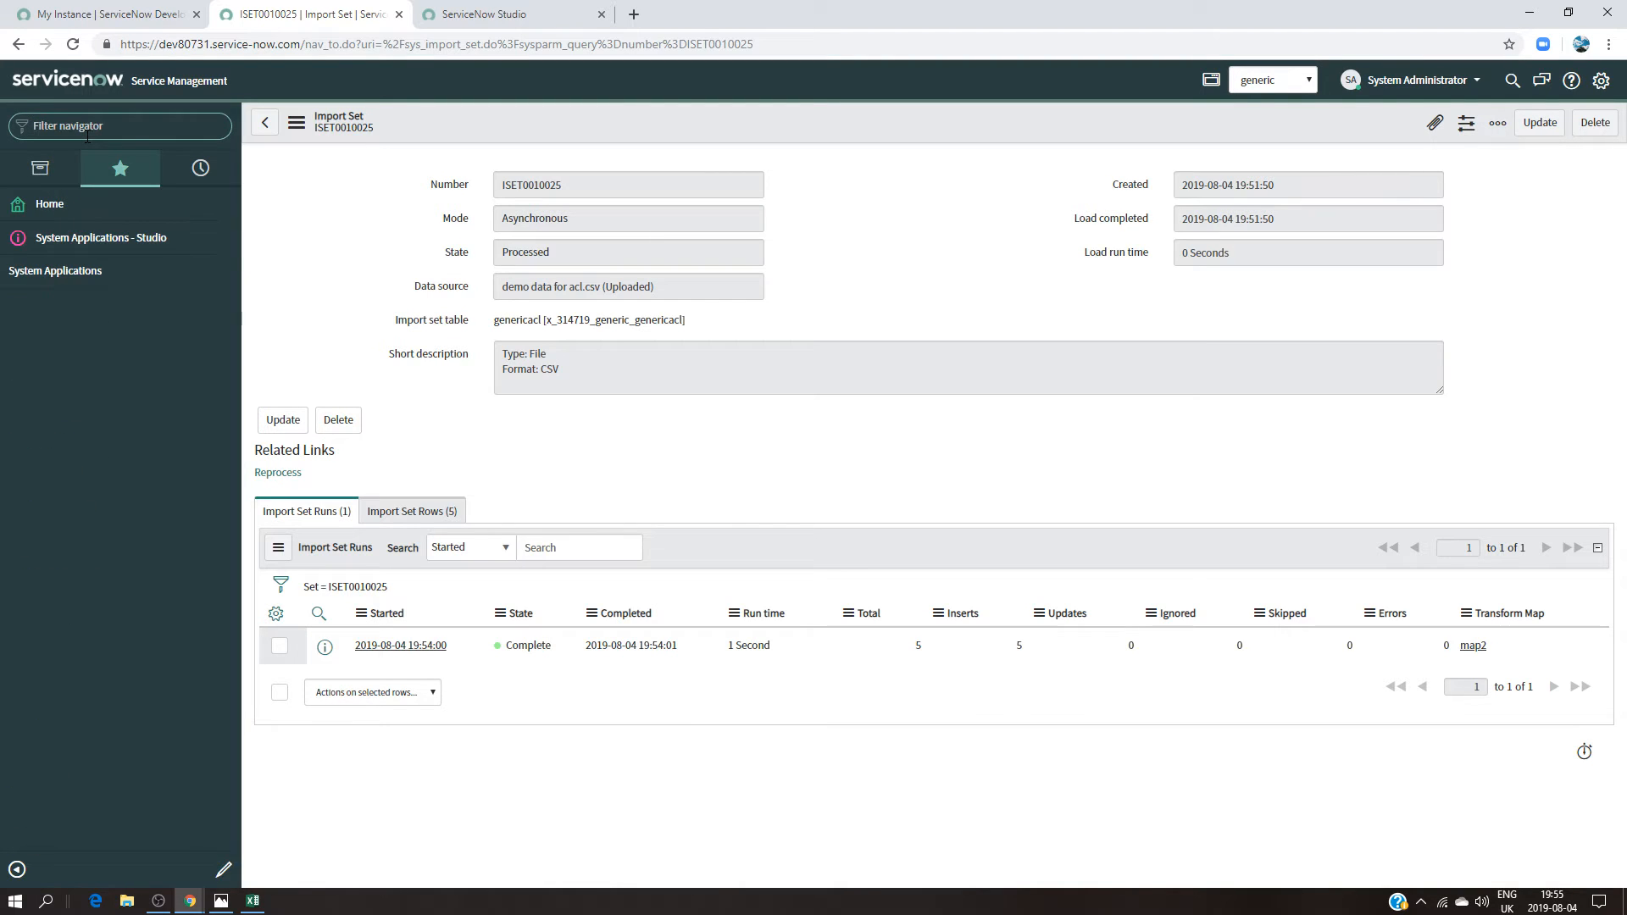
pyautogui.write('gener')
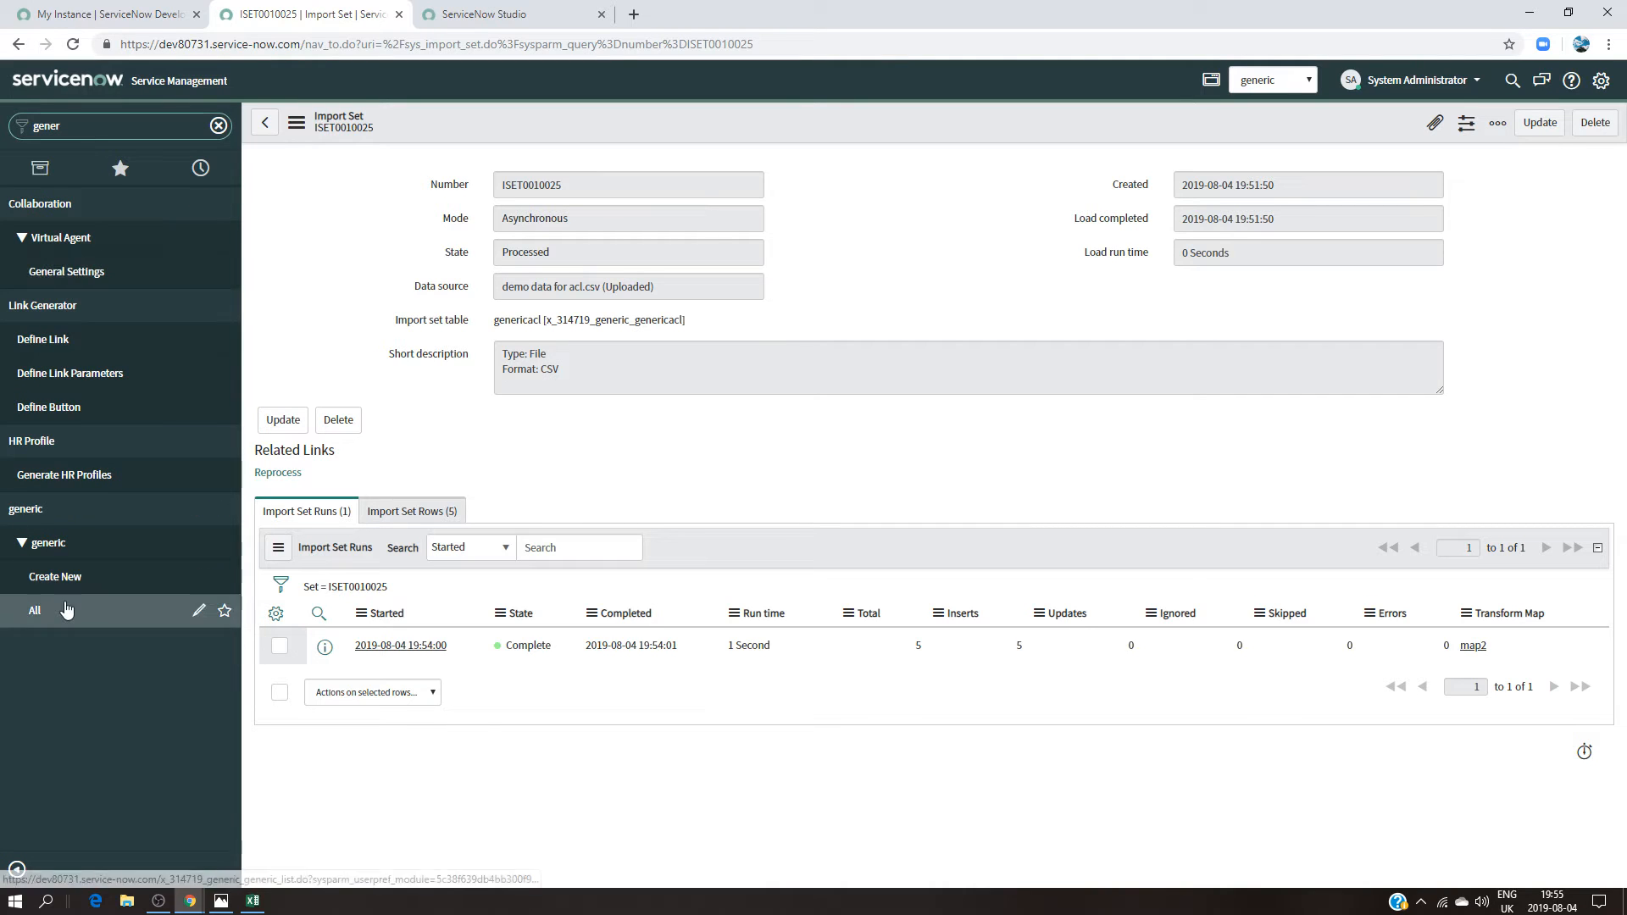
pyautogui.click(34, 611)
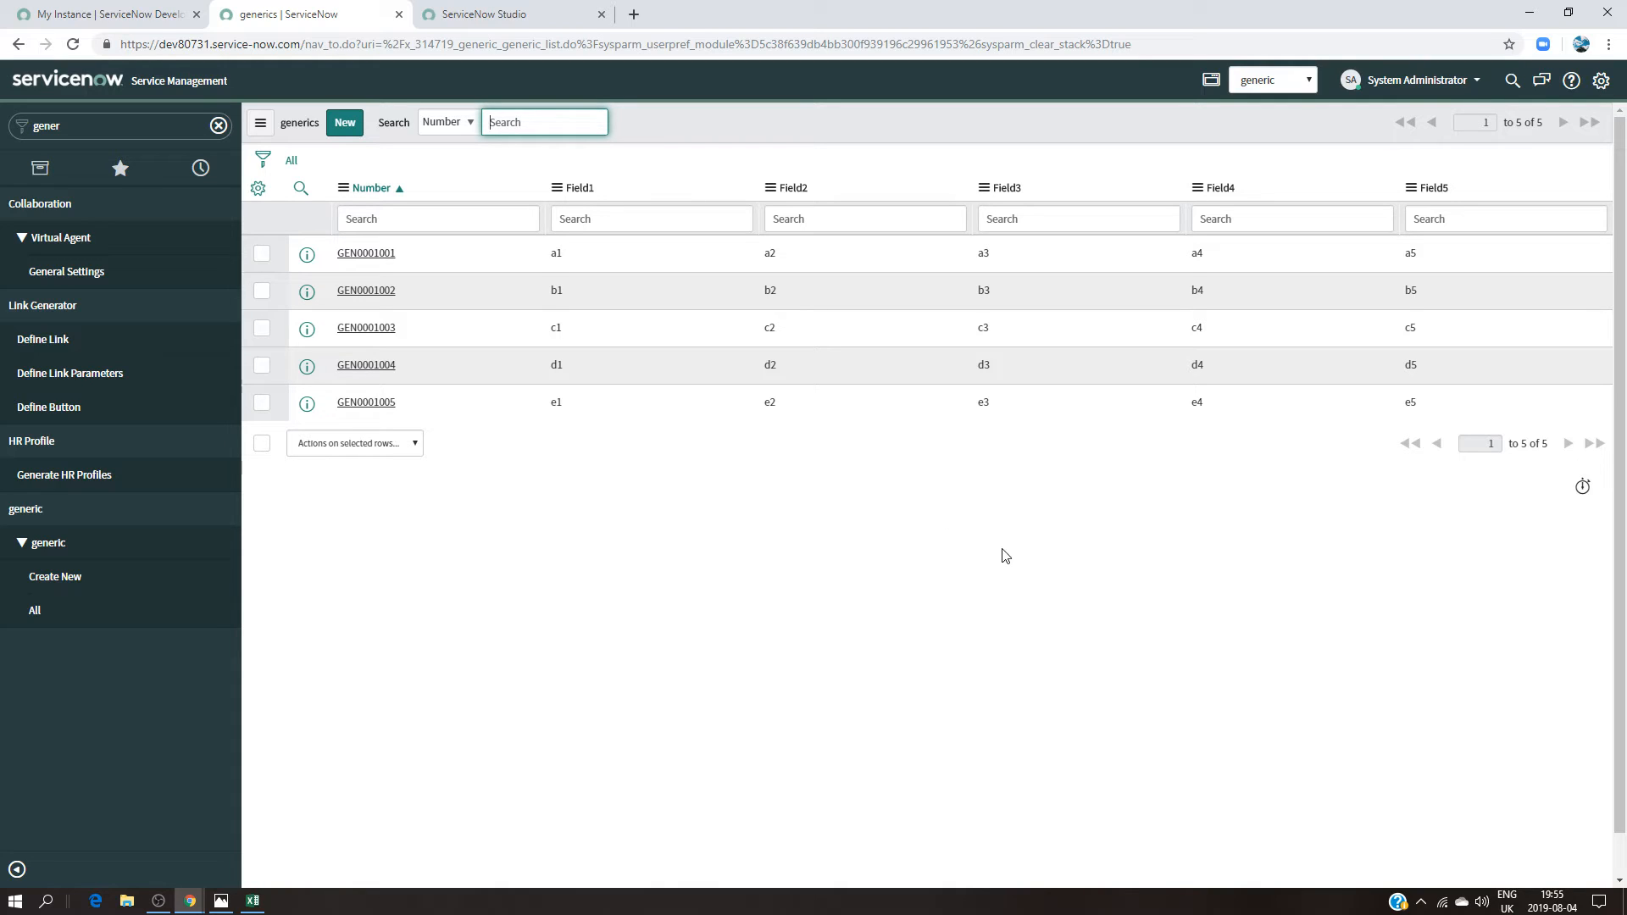
# Step: Personalize the generics list by removing the Number column from the selected columns
pyautogui.click(258, 188)
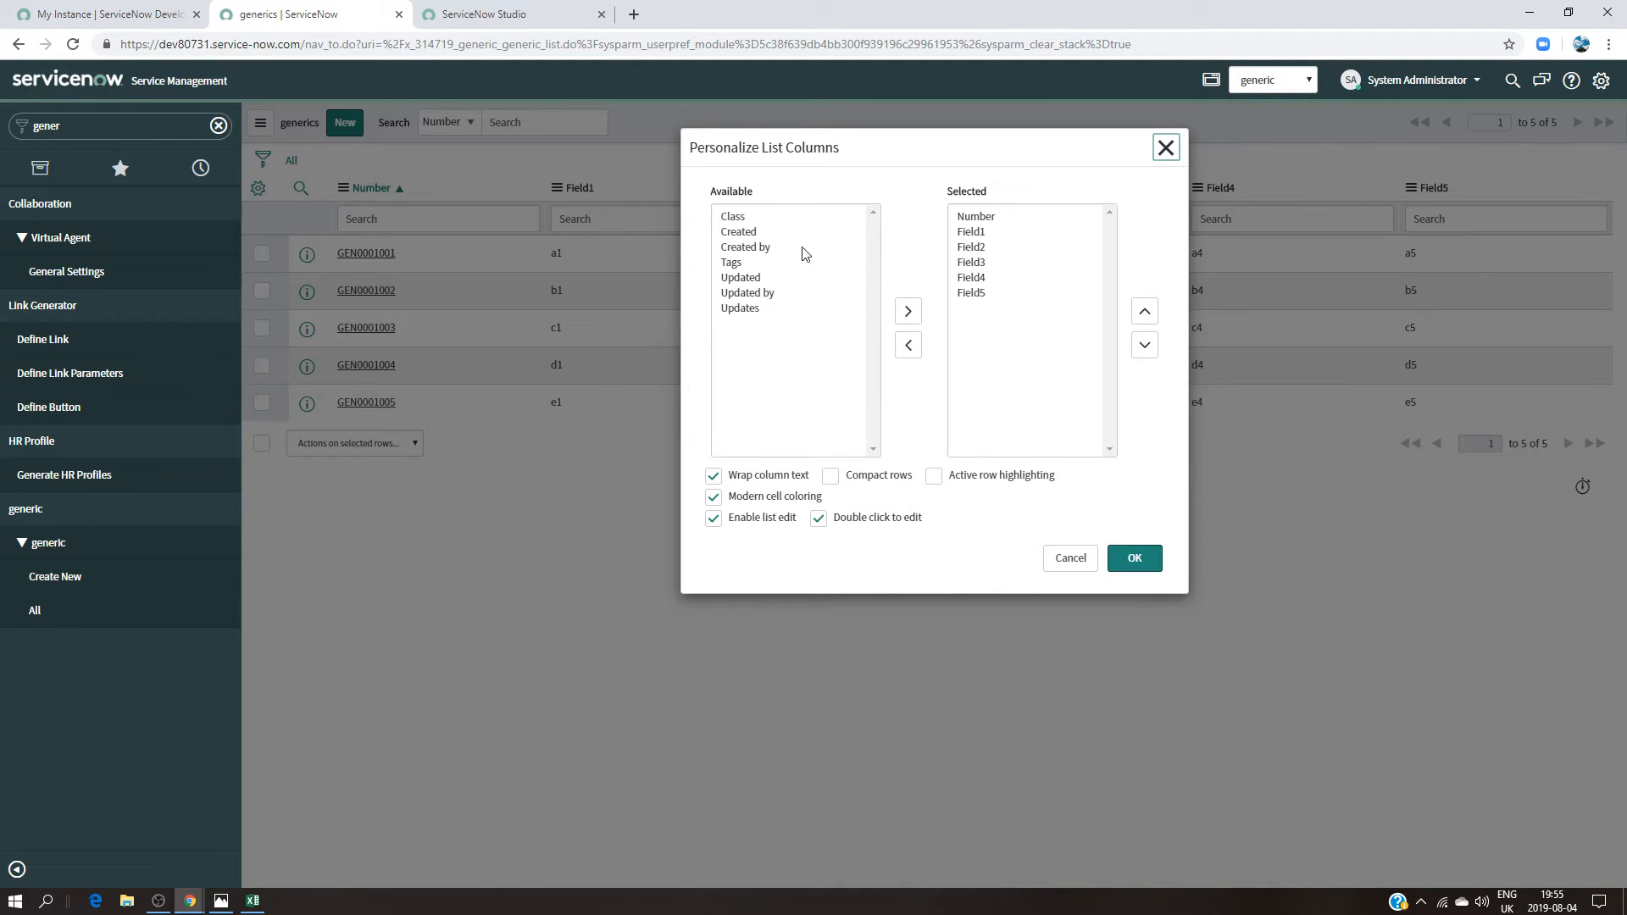
pyautogui.click(971, 220)
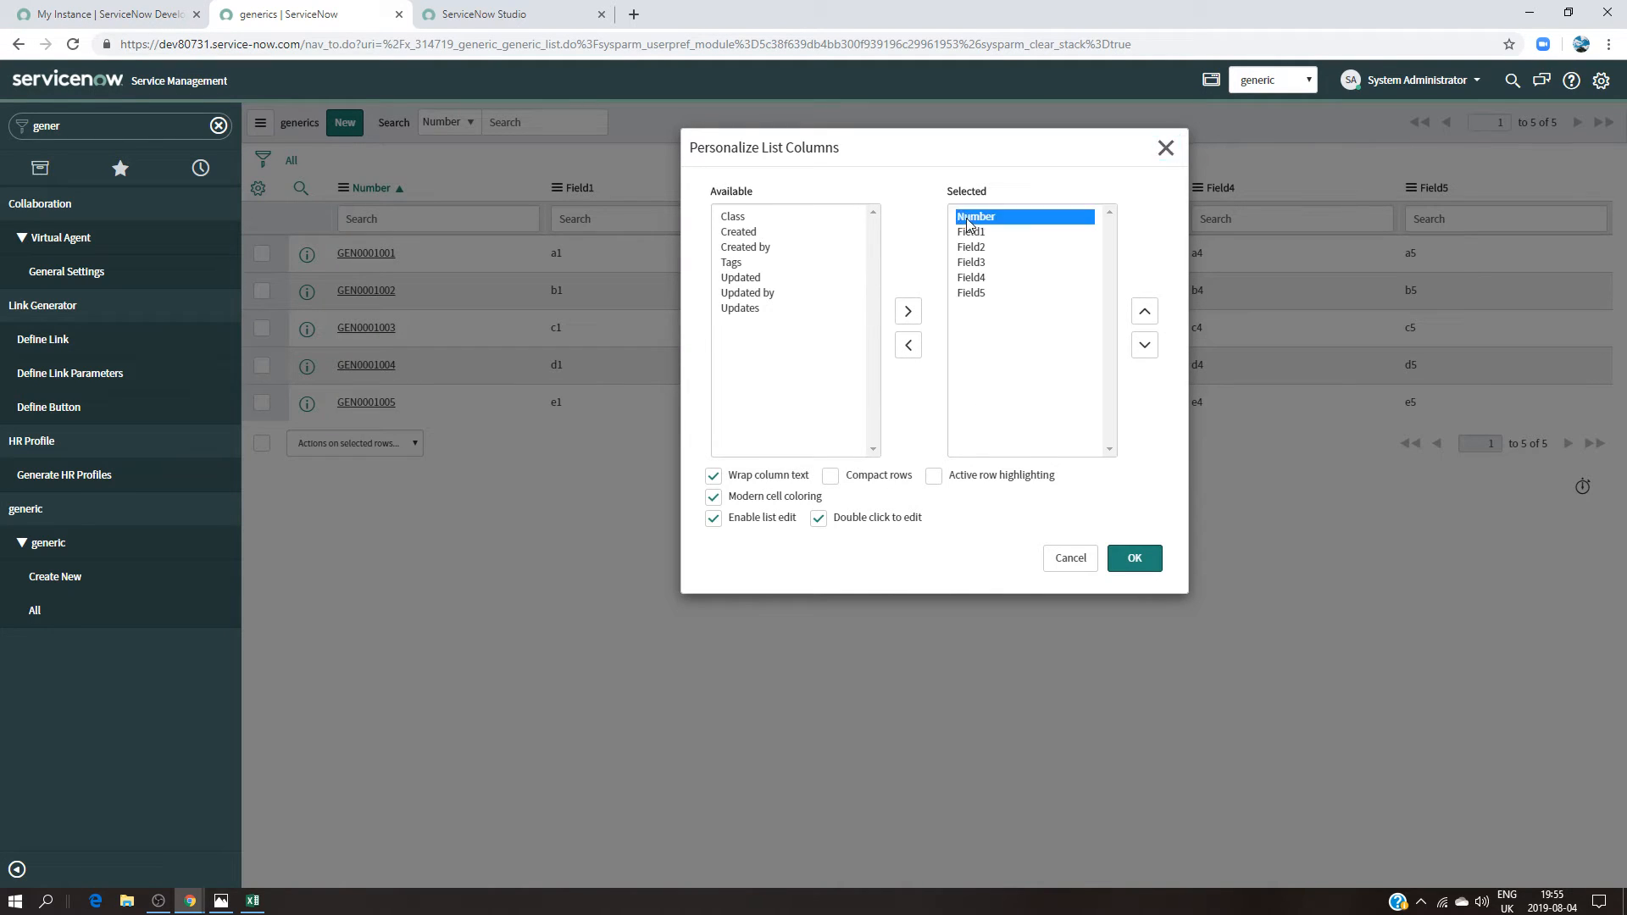
pyautogui.click(904, 347)
pyautogui.click(1134, 558)
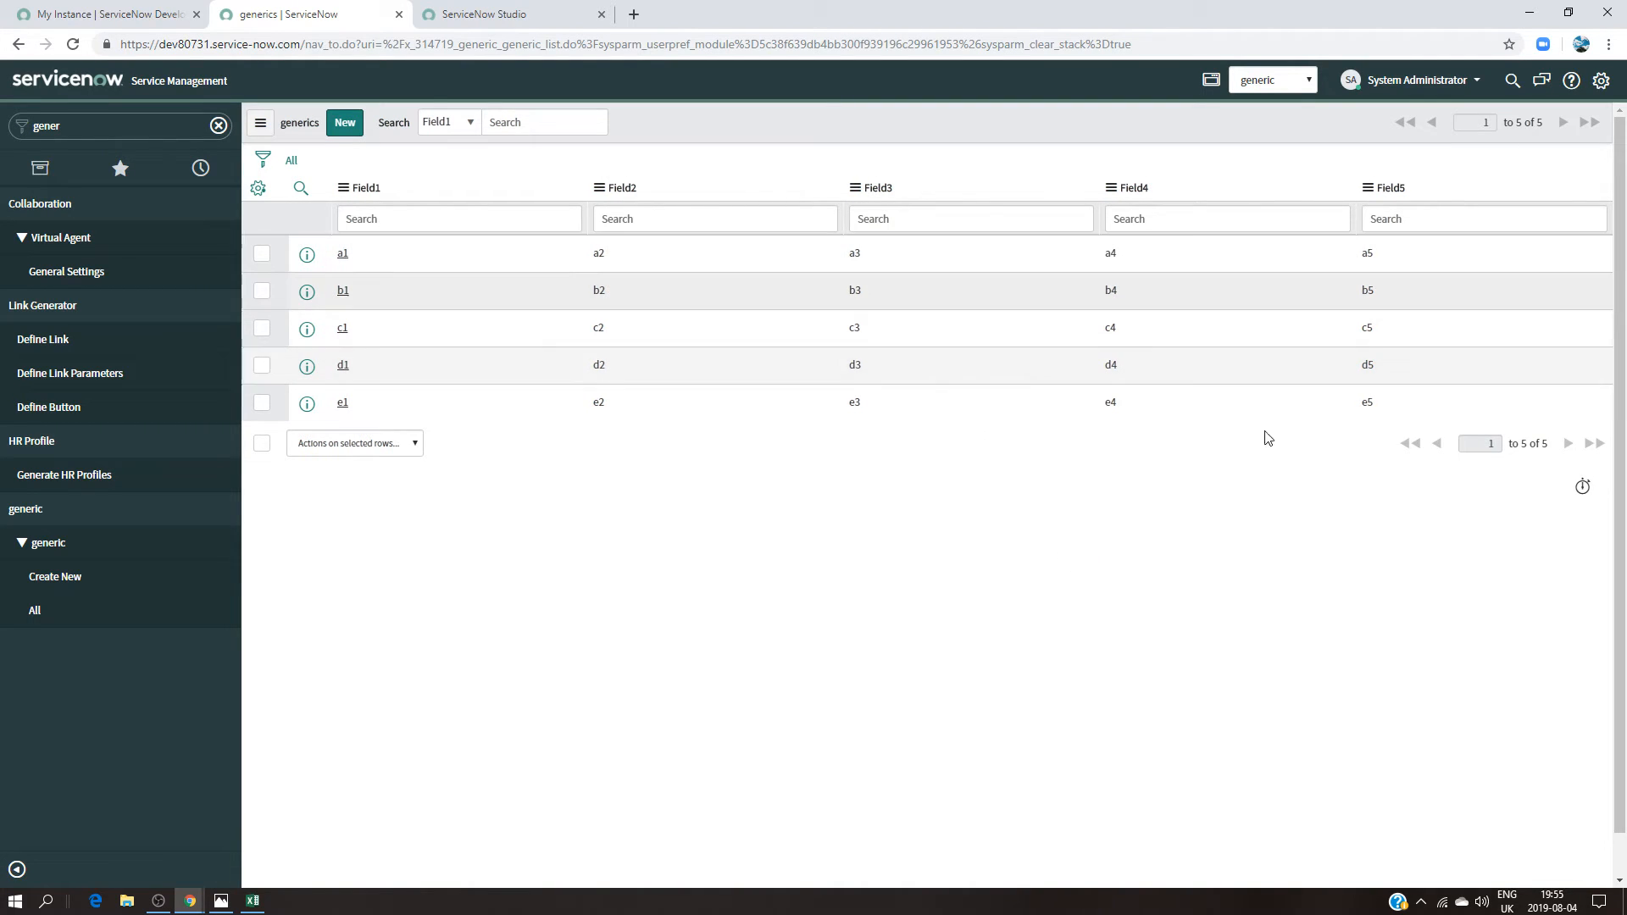
# Step: Check the expected_result.png image in Photos and the generic app's files in Studio, and return to the generics list
pyautogui.click(220, 901)
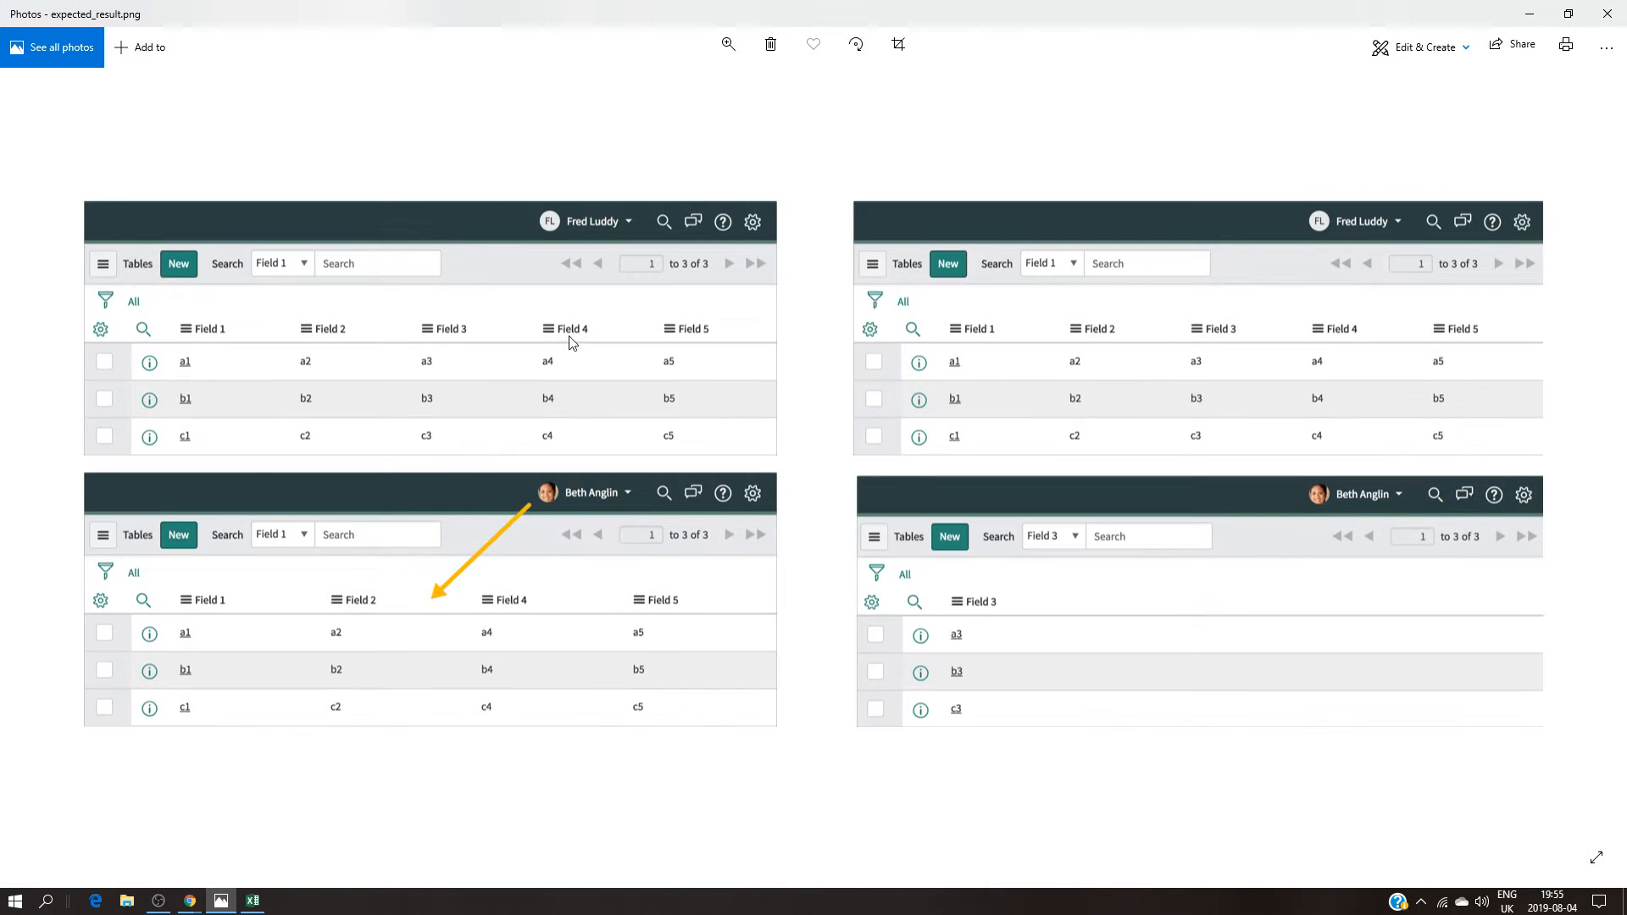
pyautogui.click(1518, 17)
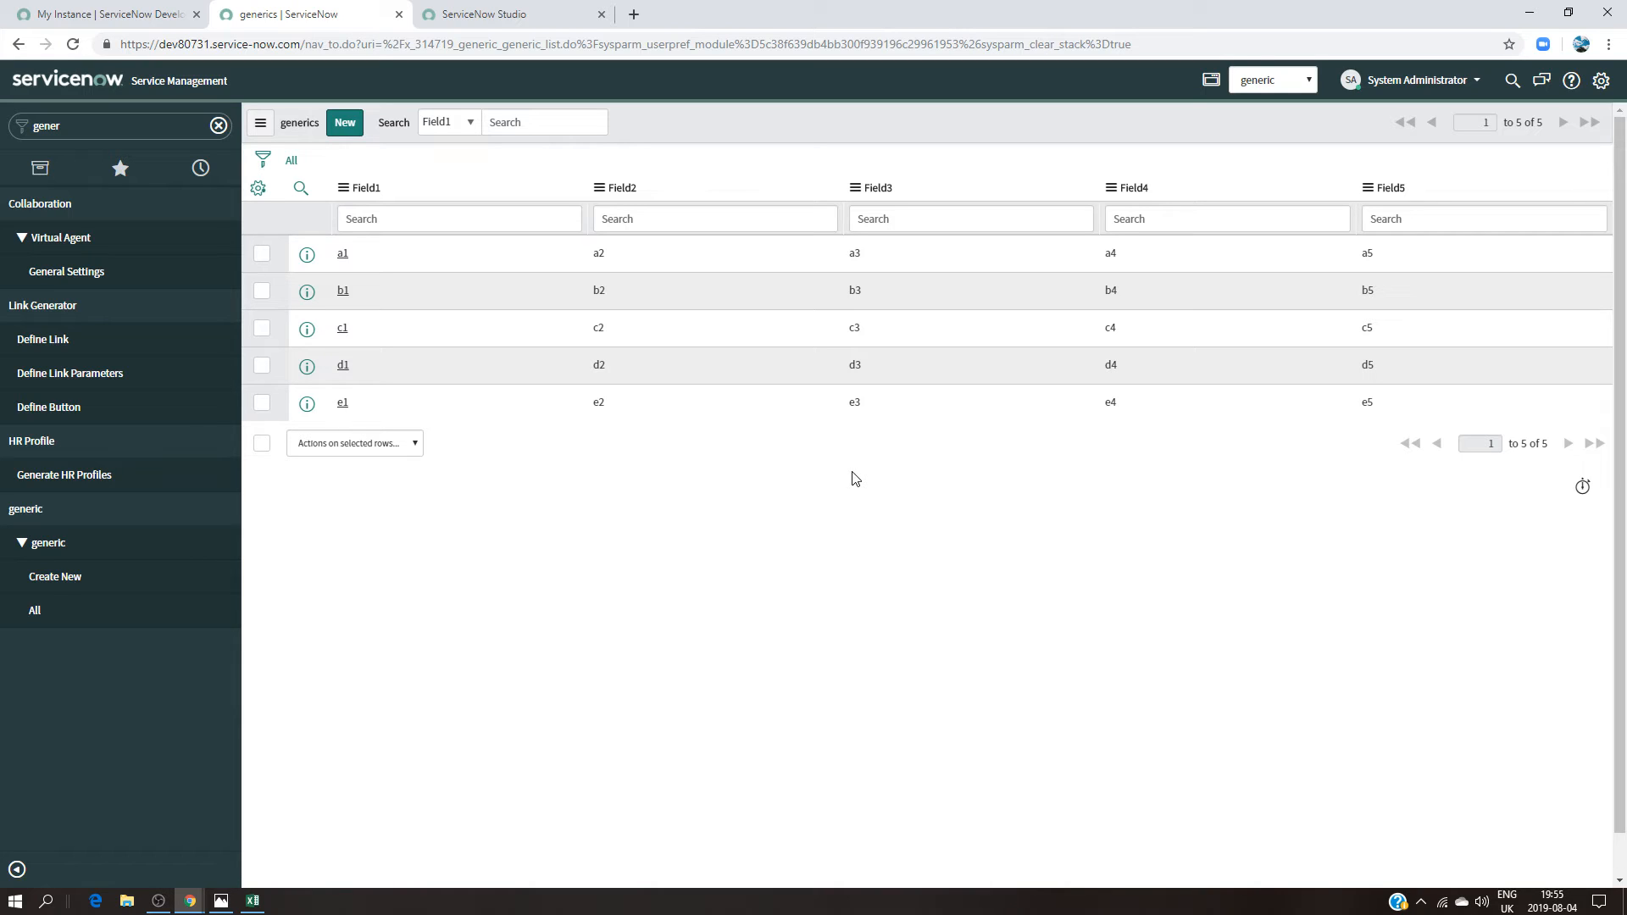
pyautogui.click(479, 15)
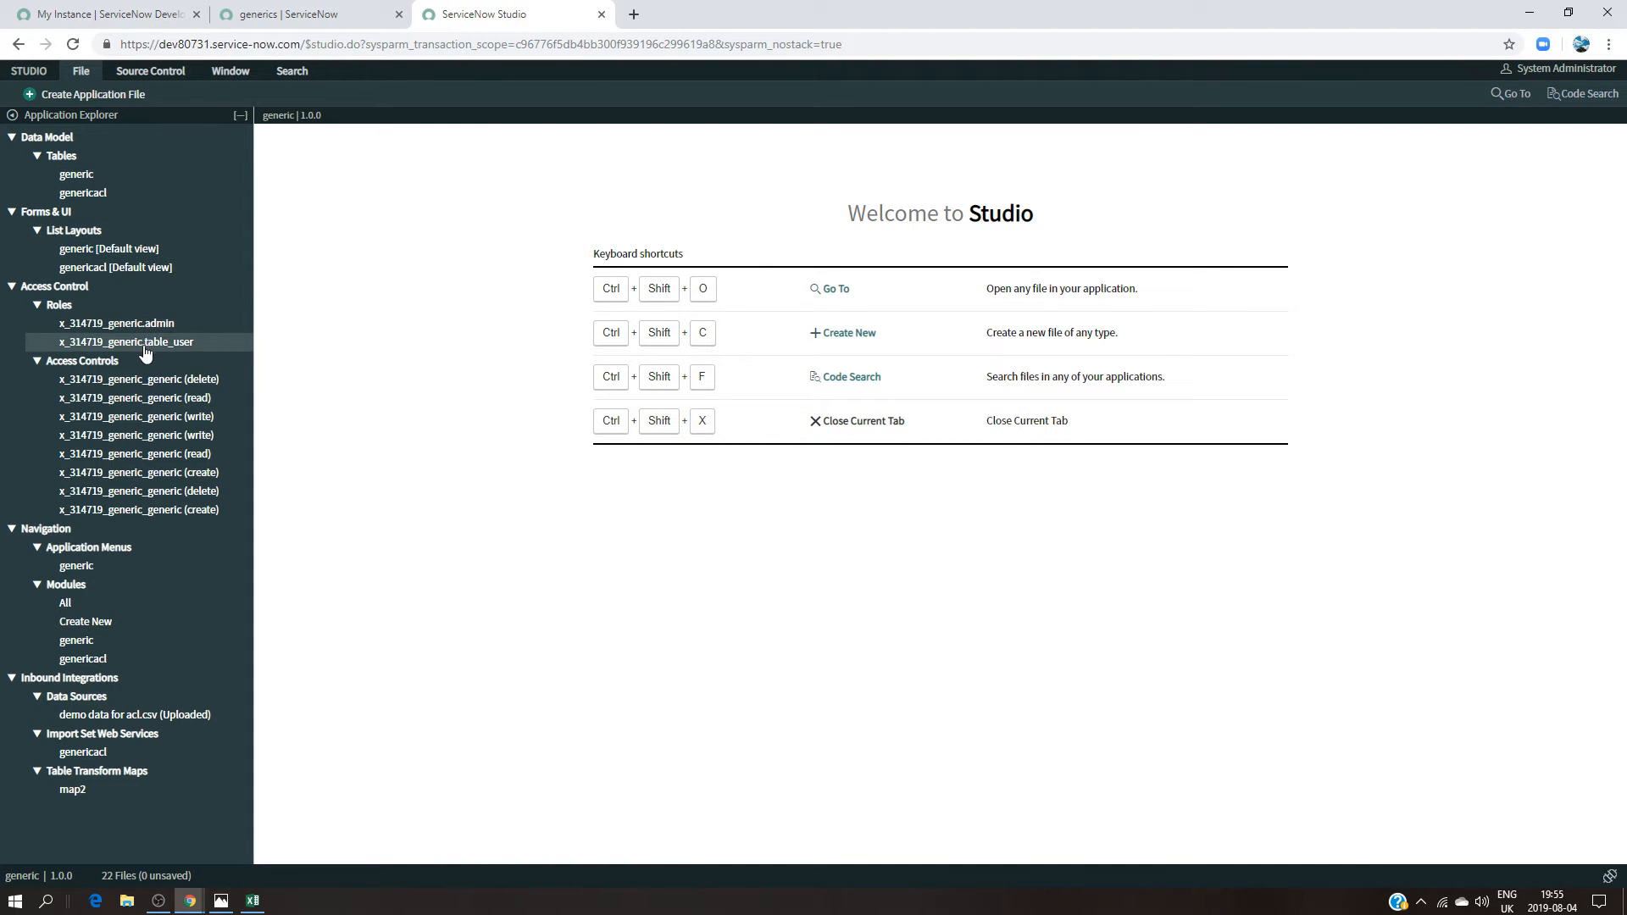
pyautogui.click(280, 8)
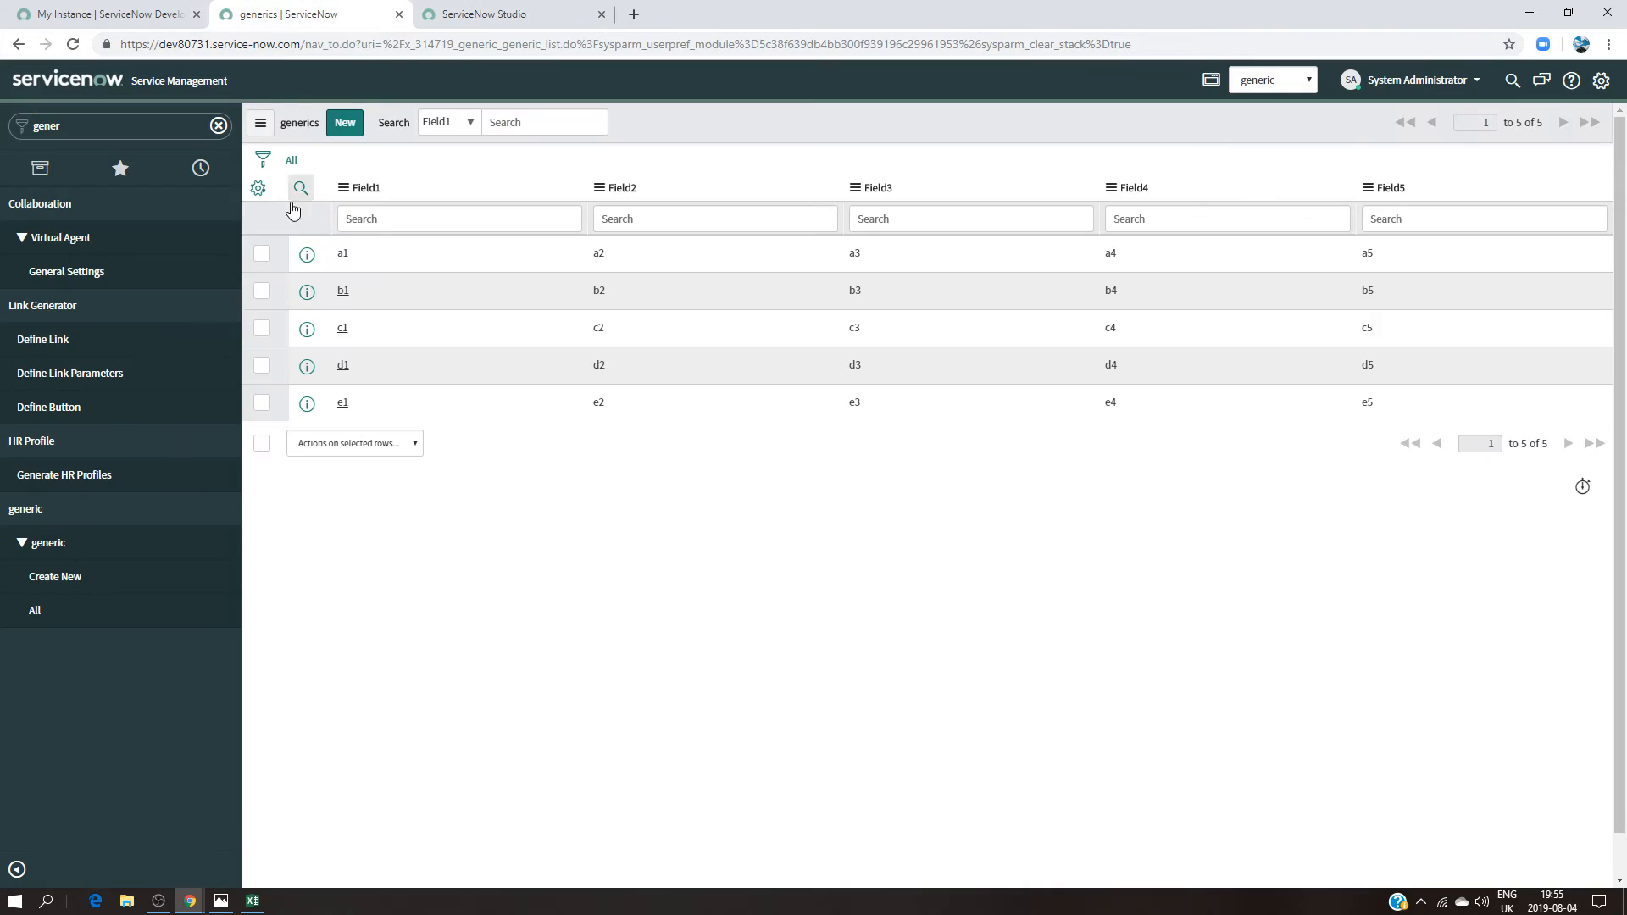
# Step: Filter the navigator for "user" and open the Users list under User Administration
pyautogui.click(98, 128)
pyautogui.write('user')
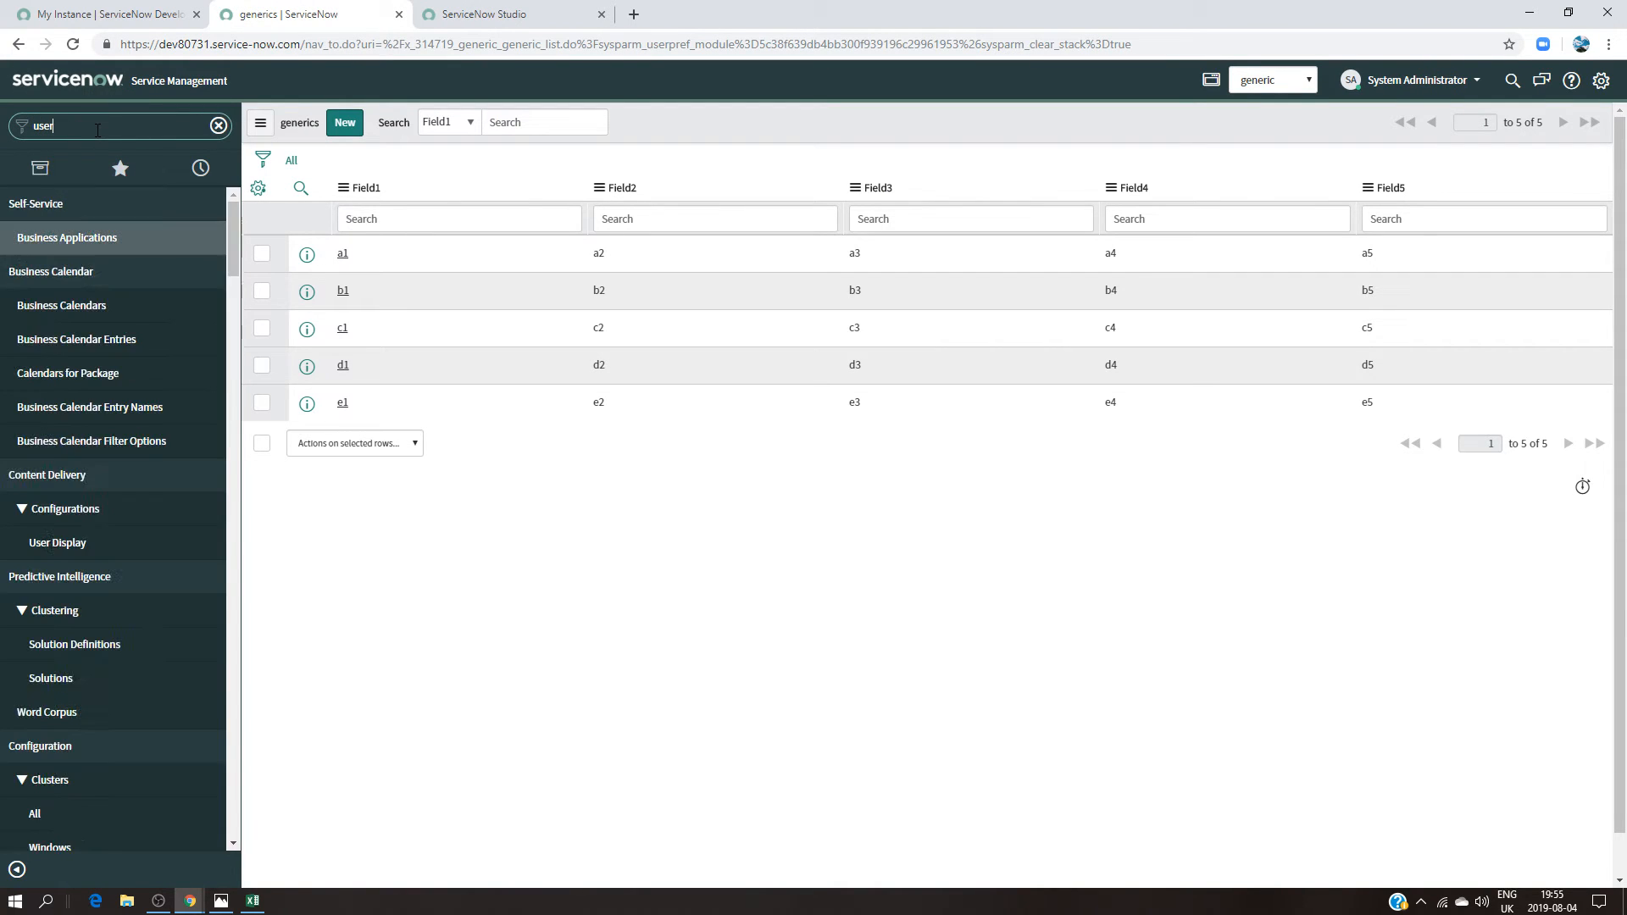
pyautogui.scroll(-5, 148, 540)
pyautogui.scroll(-10, 148, 540)
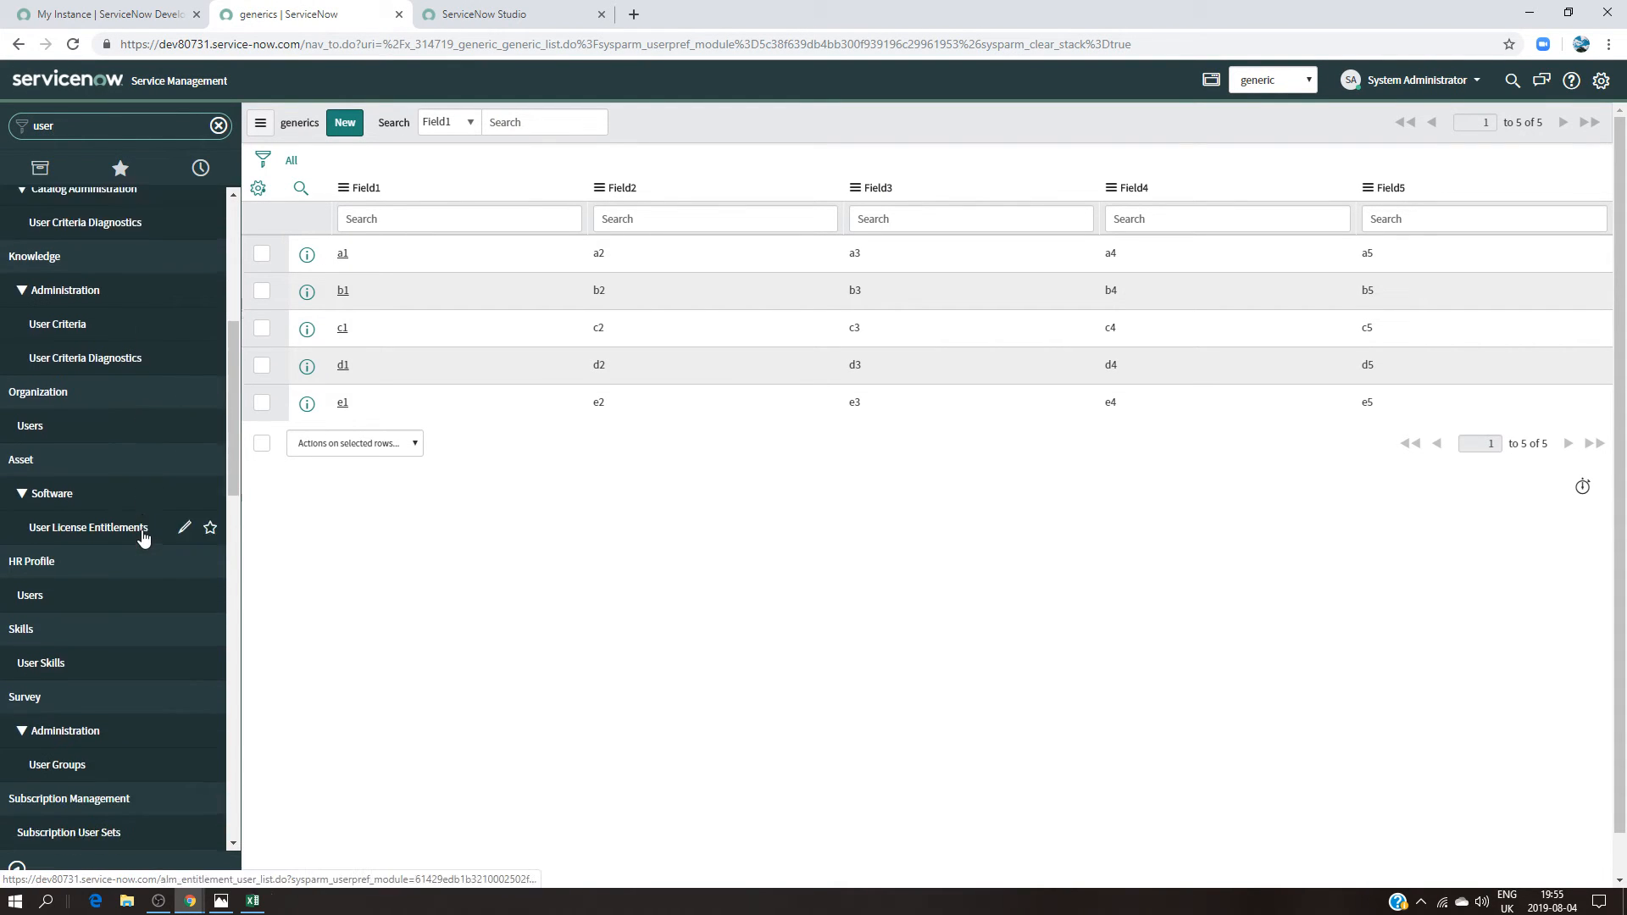
pyautogui.scroll(-5, 84, 547)
pyautogui.click(55, 476)
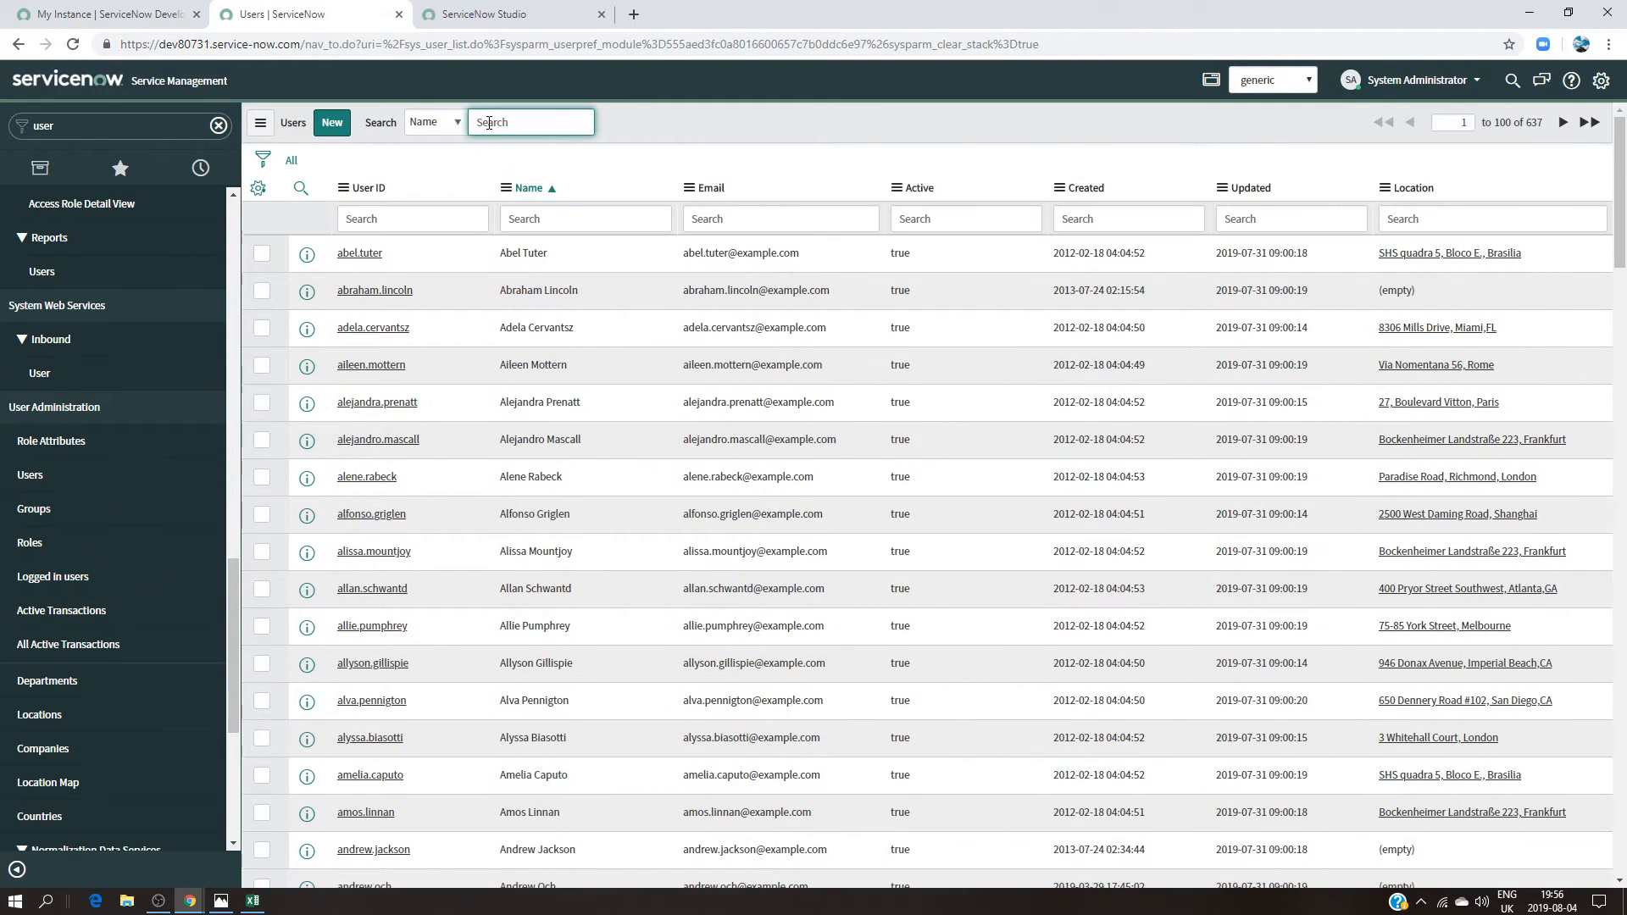
# Step: Filter the Users list by the first demo user's User ID, open the Development programmer's record, and start editing its roles
pyautogui.click(385, 221)
pyautogui.write('fred')
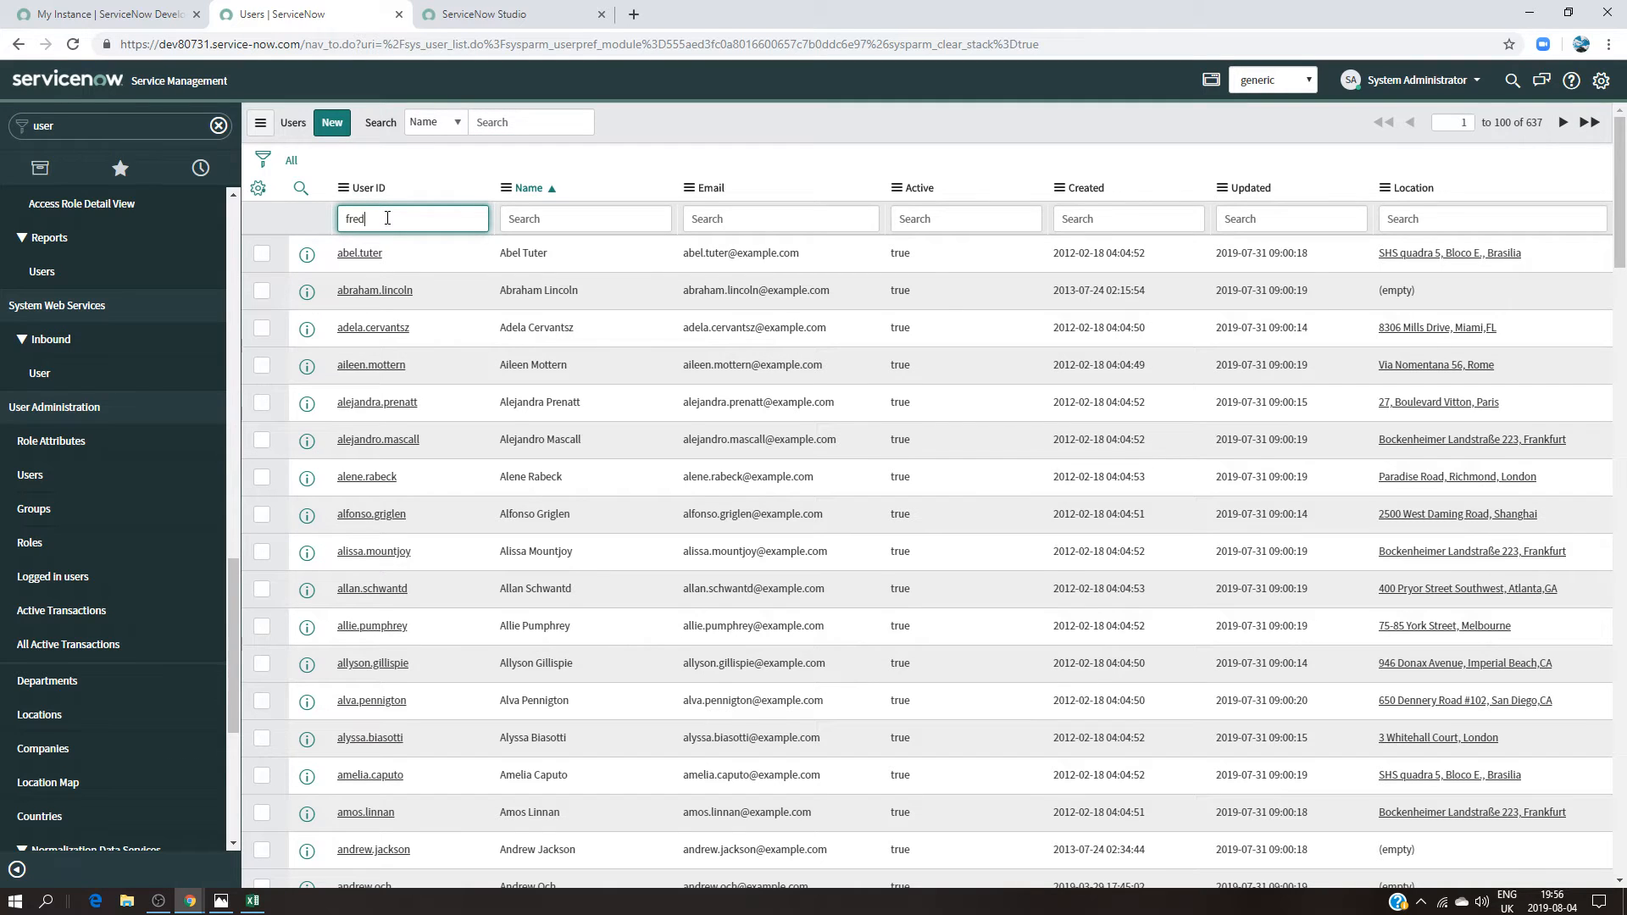
pyautogui.press('Return')
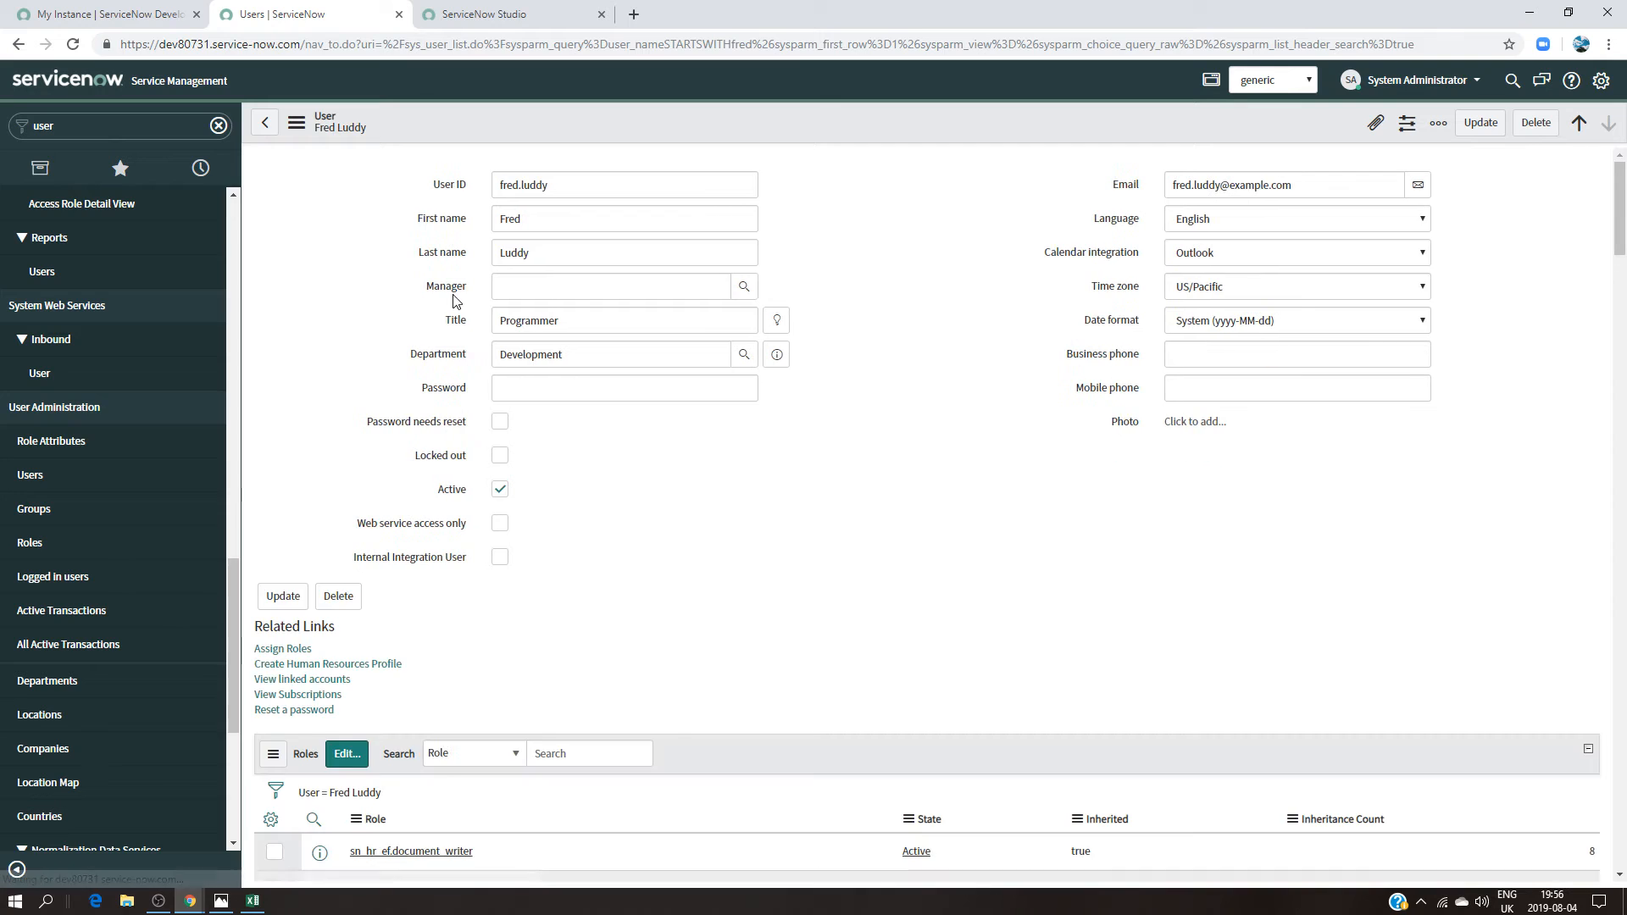
pyautogui.scroll(-3, 720, 552)
pyautogui.click(350, 530)
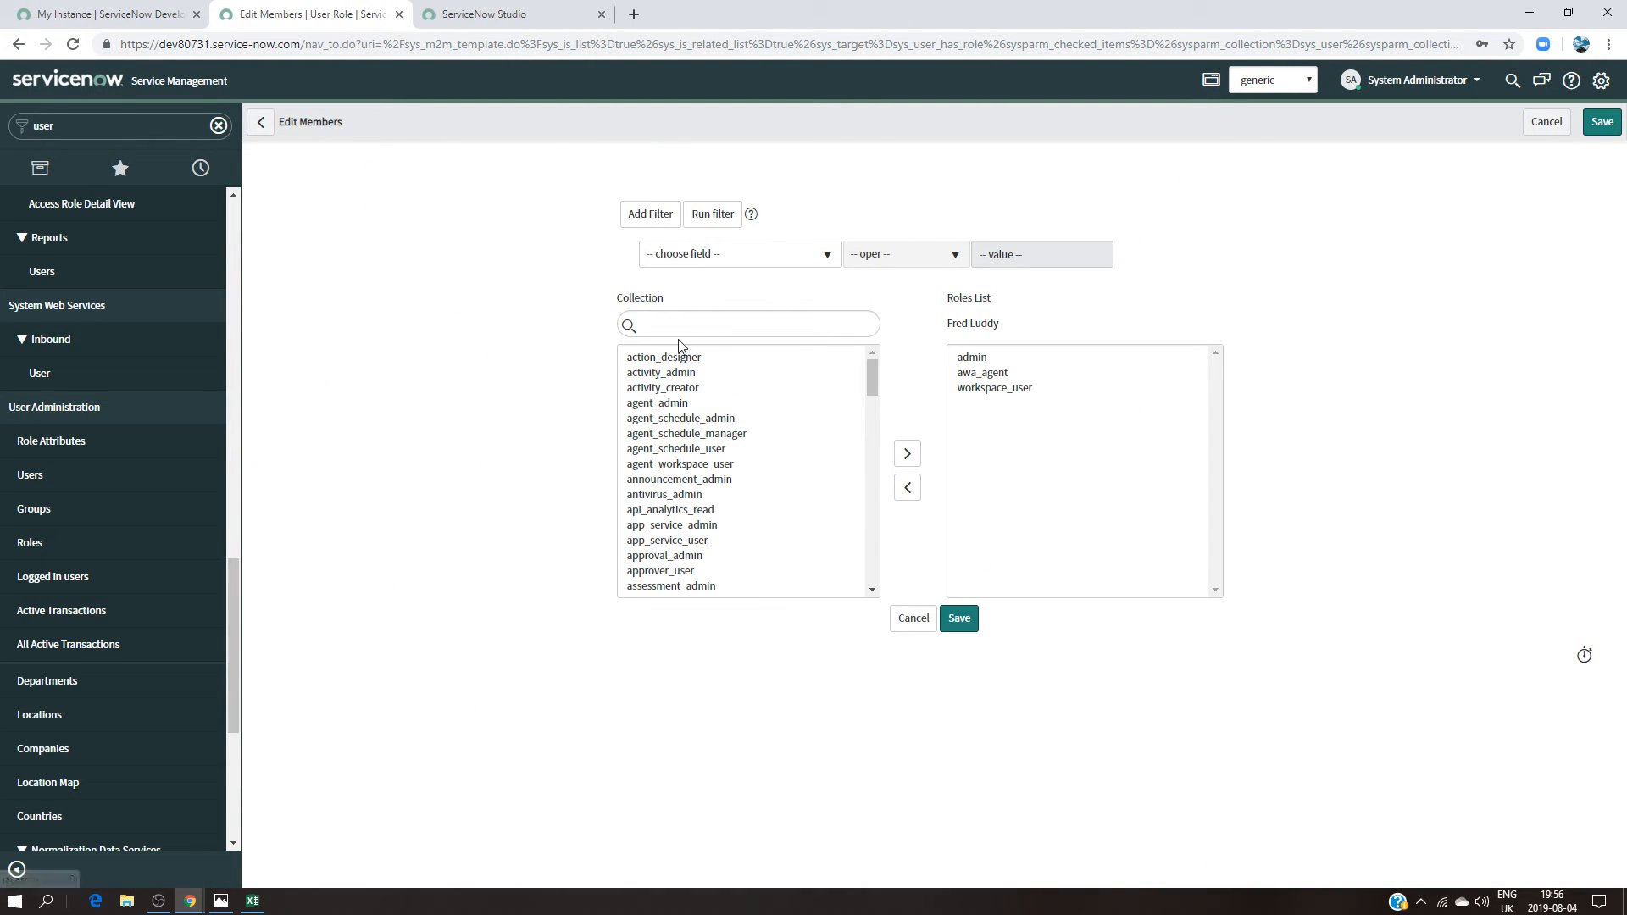
# Step: Search the role collection for "x", add x_314719_generic.admin to the programmer's roles list, and save
pyautogui.click(672, 327)
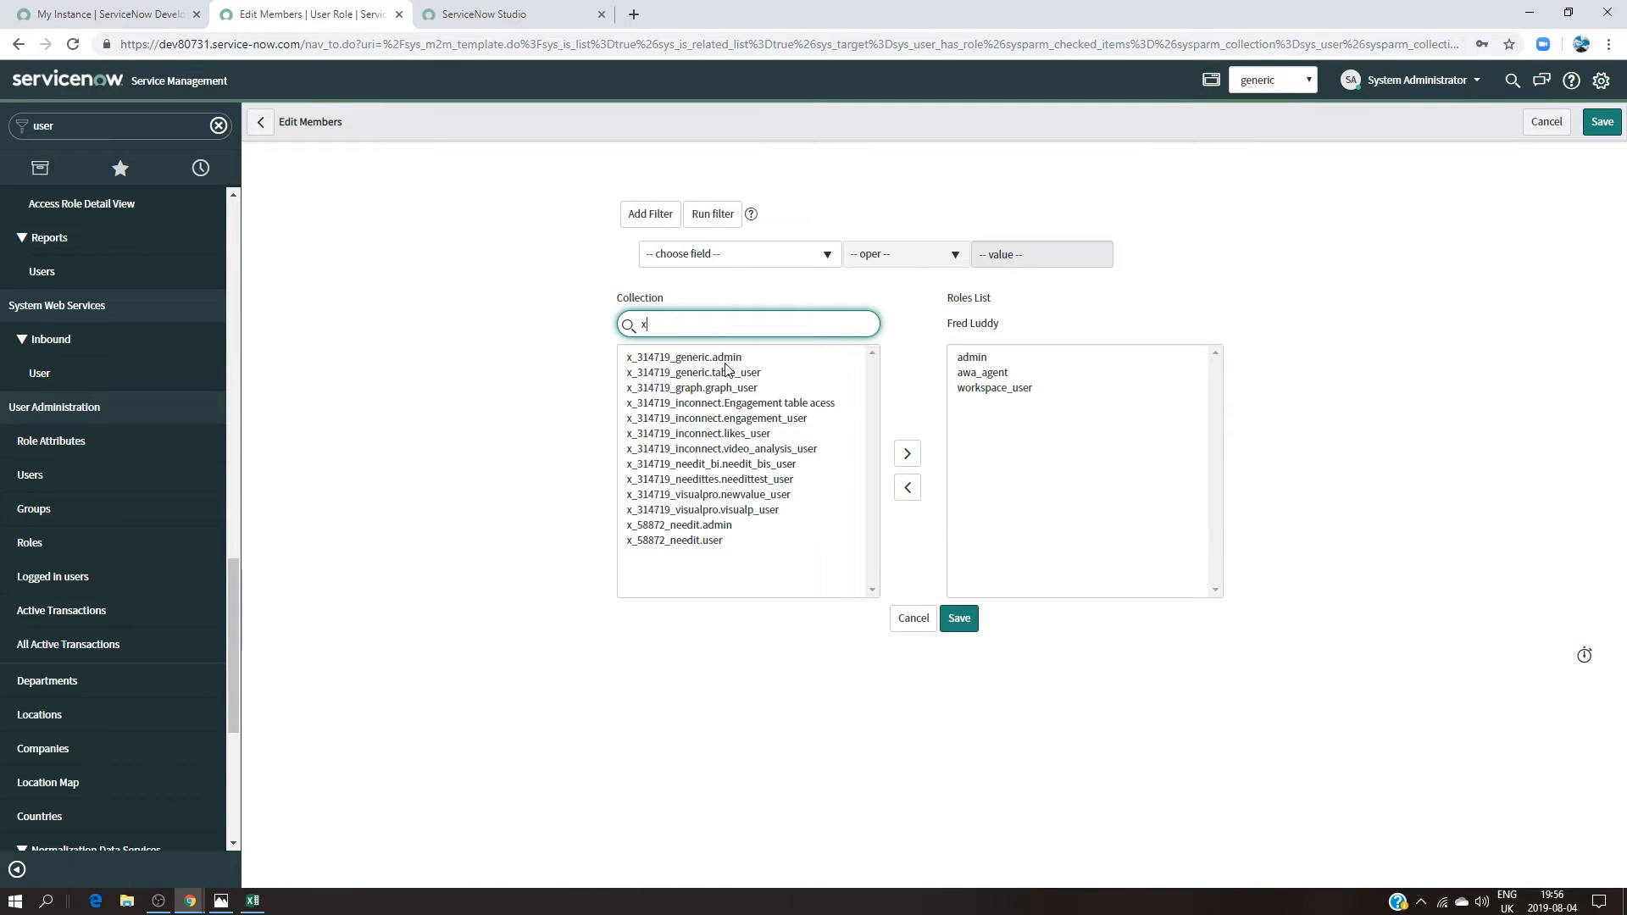
pyautogui.click(729, 358)
pyautogui.click(906, 455)
pyautogui.click(953, 619)
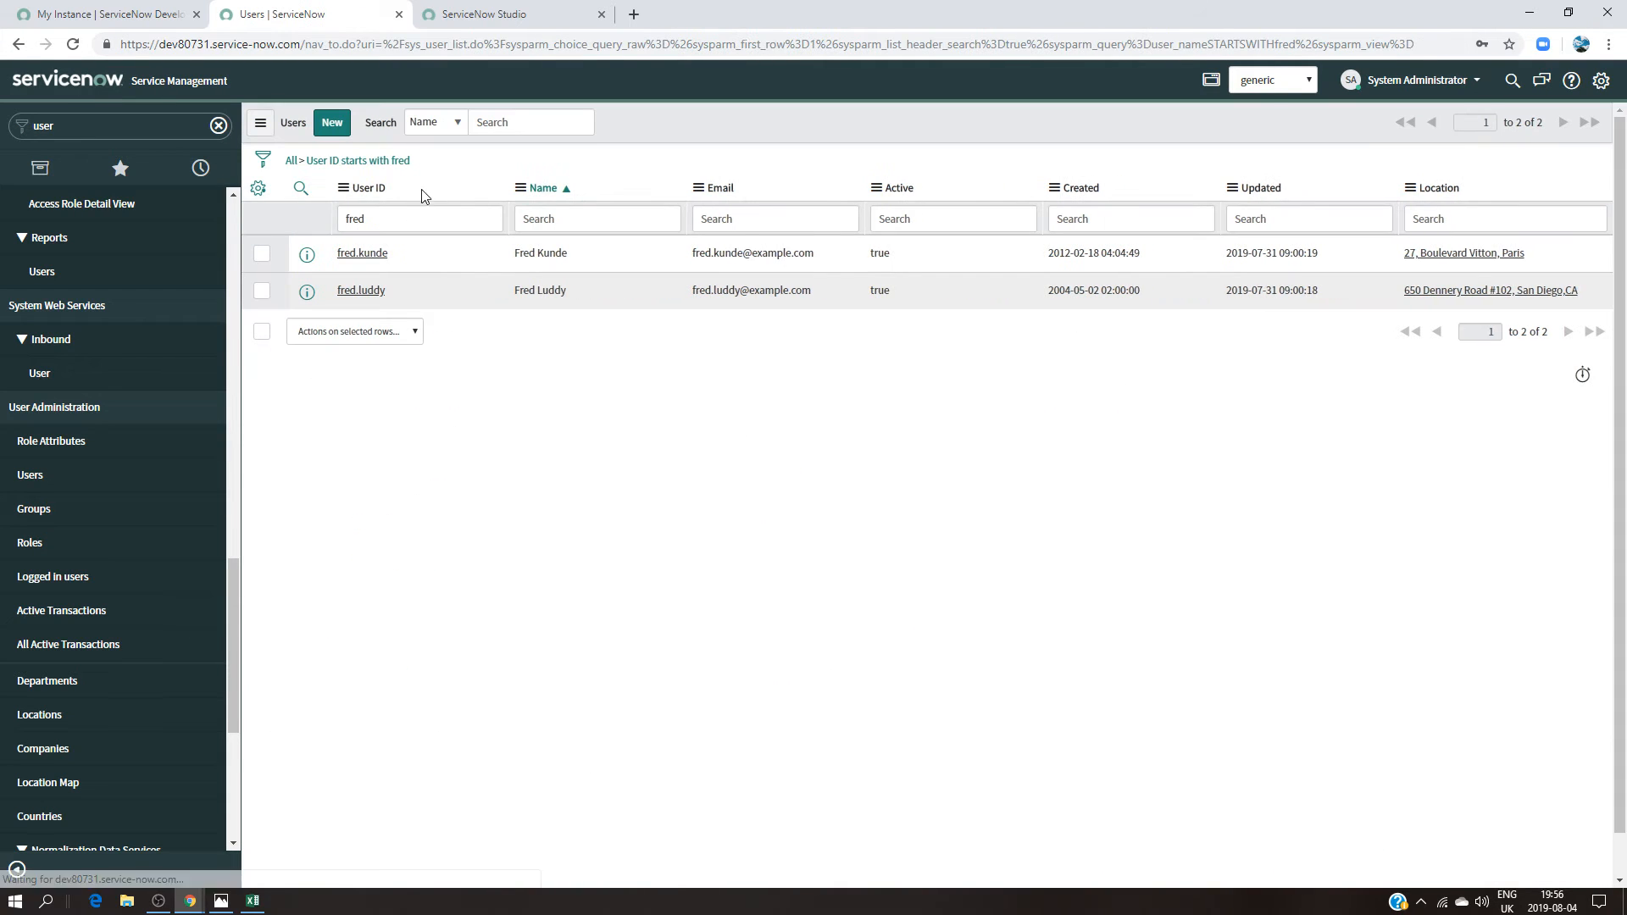
# Step: Clear the user filter, find the Sales department demo user by User ID, open the record, and start editing its roles
pyautogui.click(291, 161)
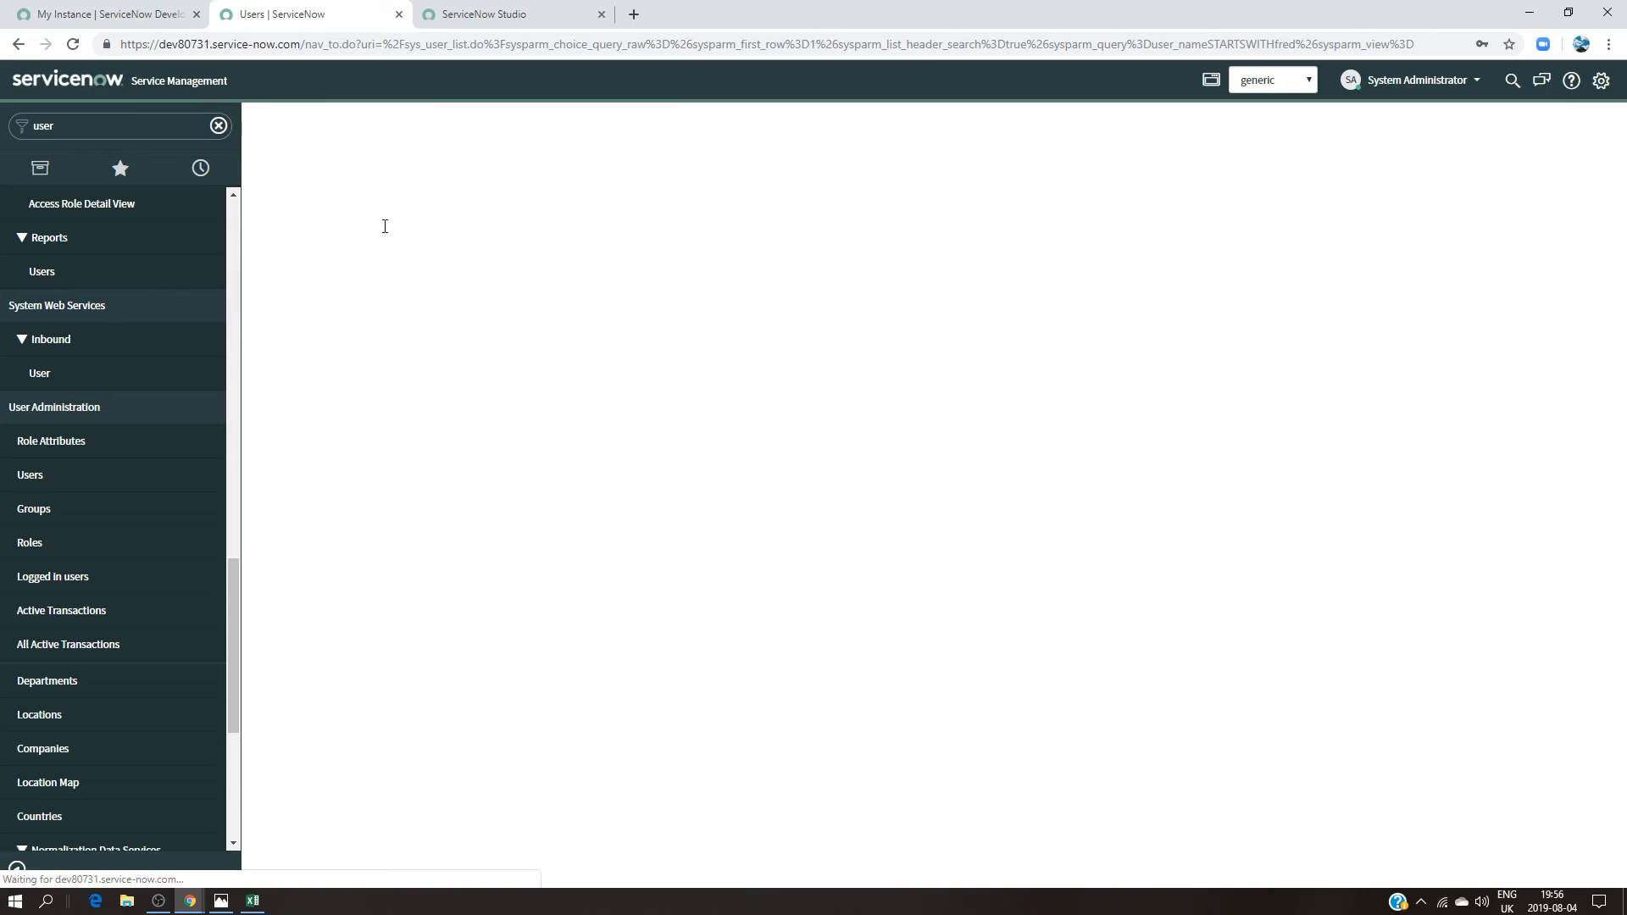
pyautogui.click(376, 221)
pyautogui.write('beth')
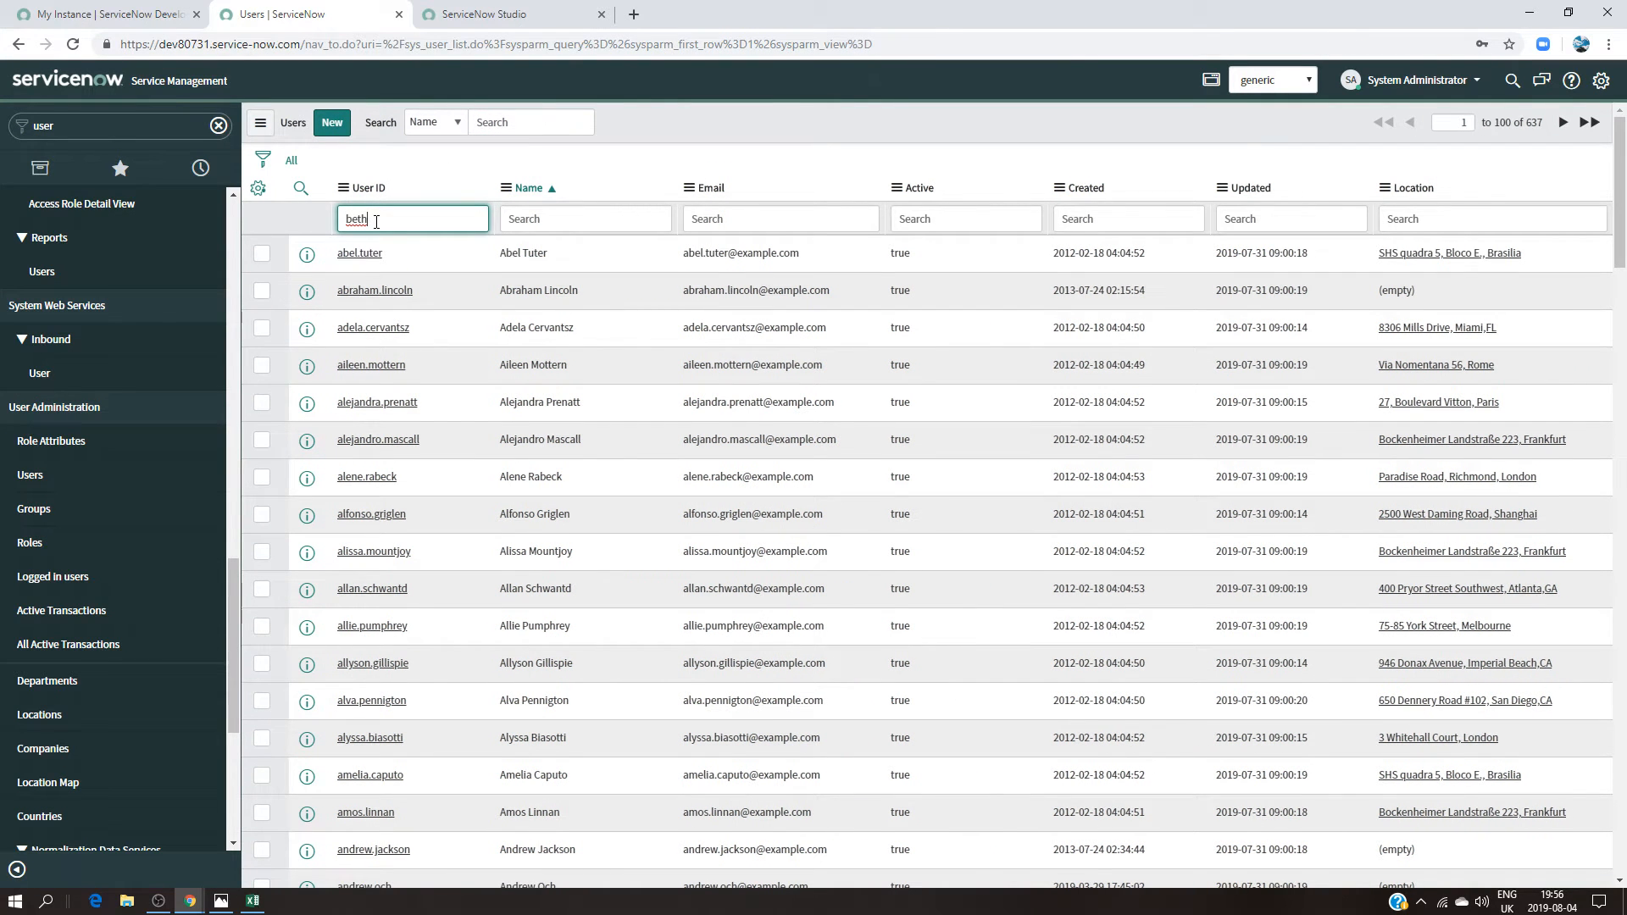
pyautogui.press('Return')
pyautogui.click(362, 253)
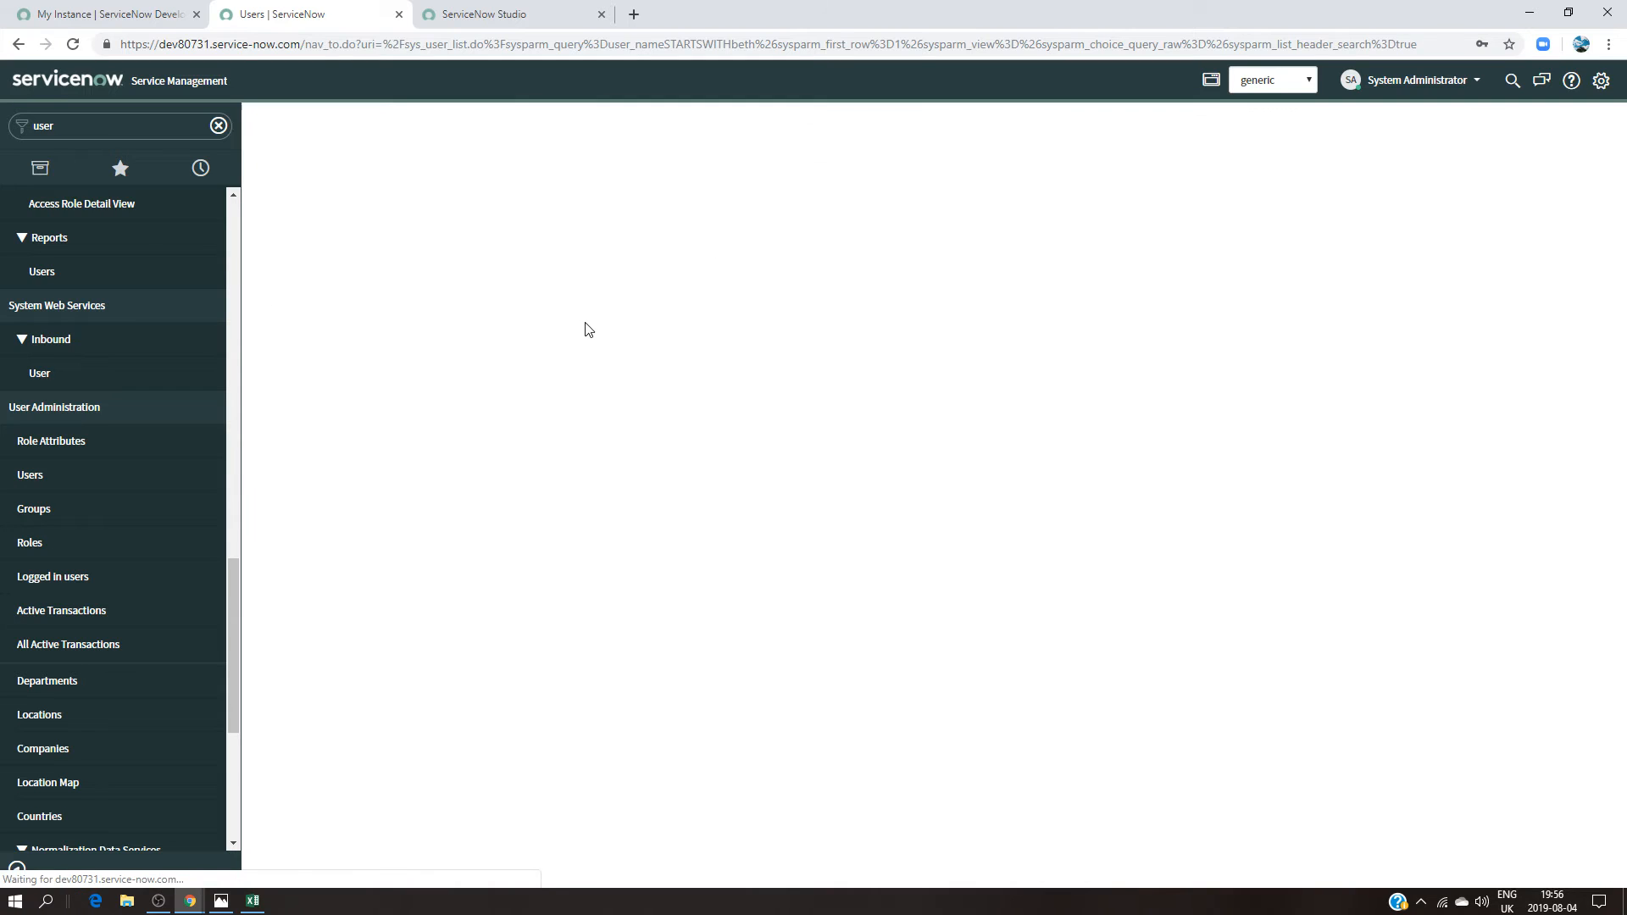
pyautogui.scroll(-2, 491, 627)
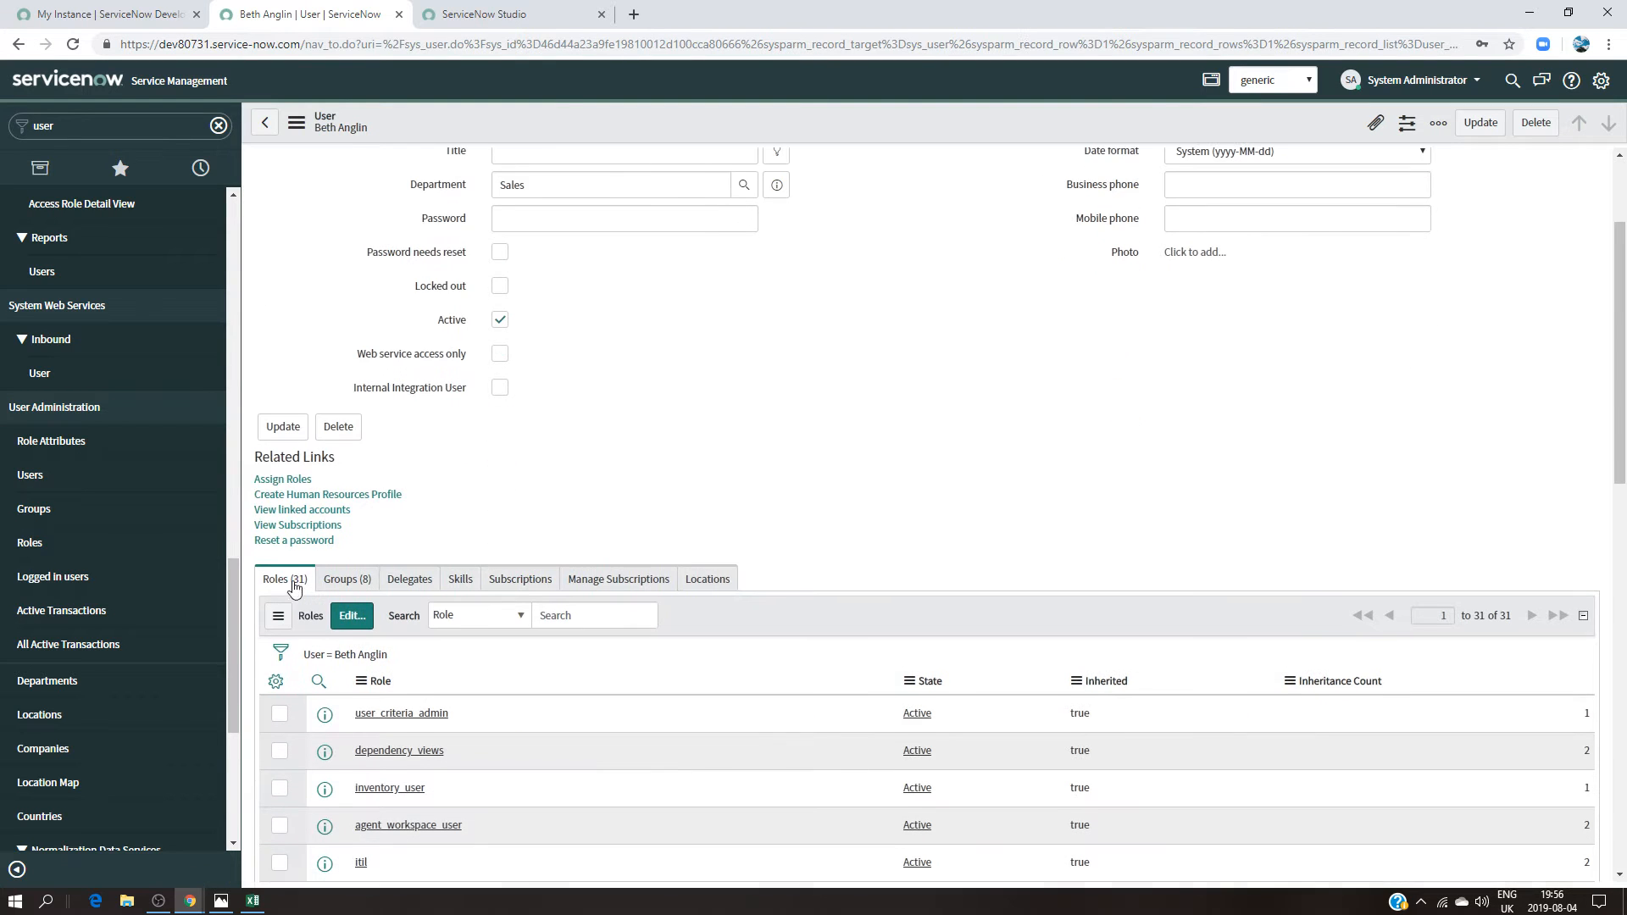
pyautogui.click(348, 619)
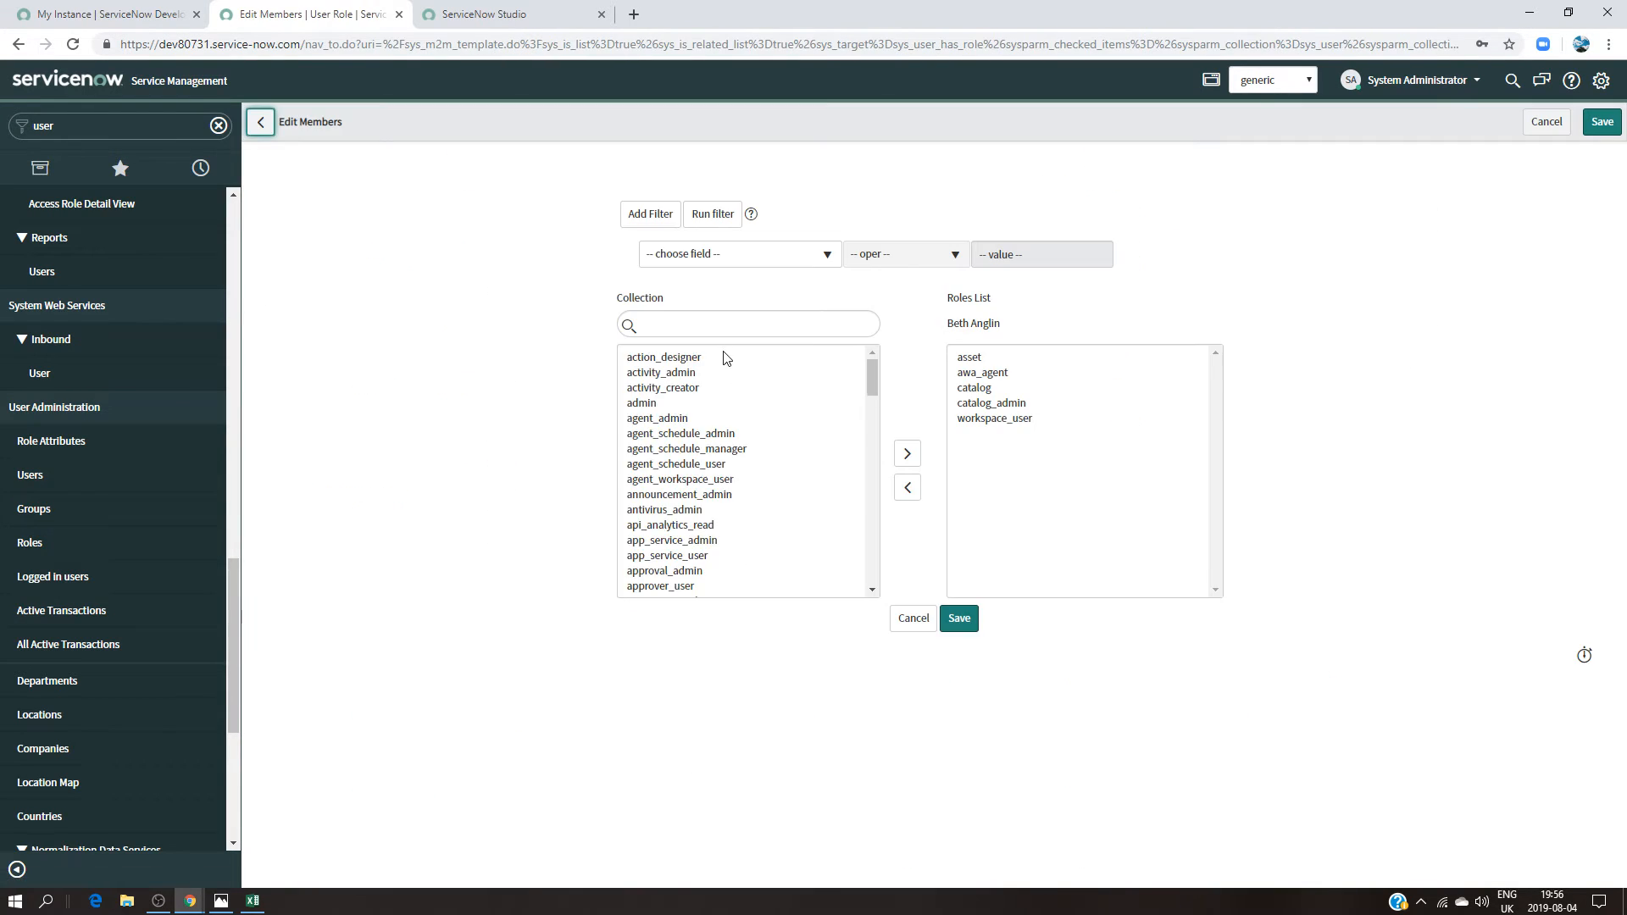
# Step: Search the role collection for "x", add x_314719_generic.table_user to the Sales user's roles, save, and update the user record
pyautogui.click(722, 326)
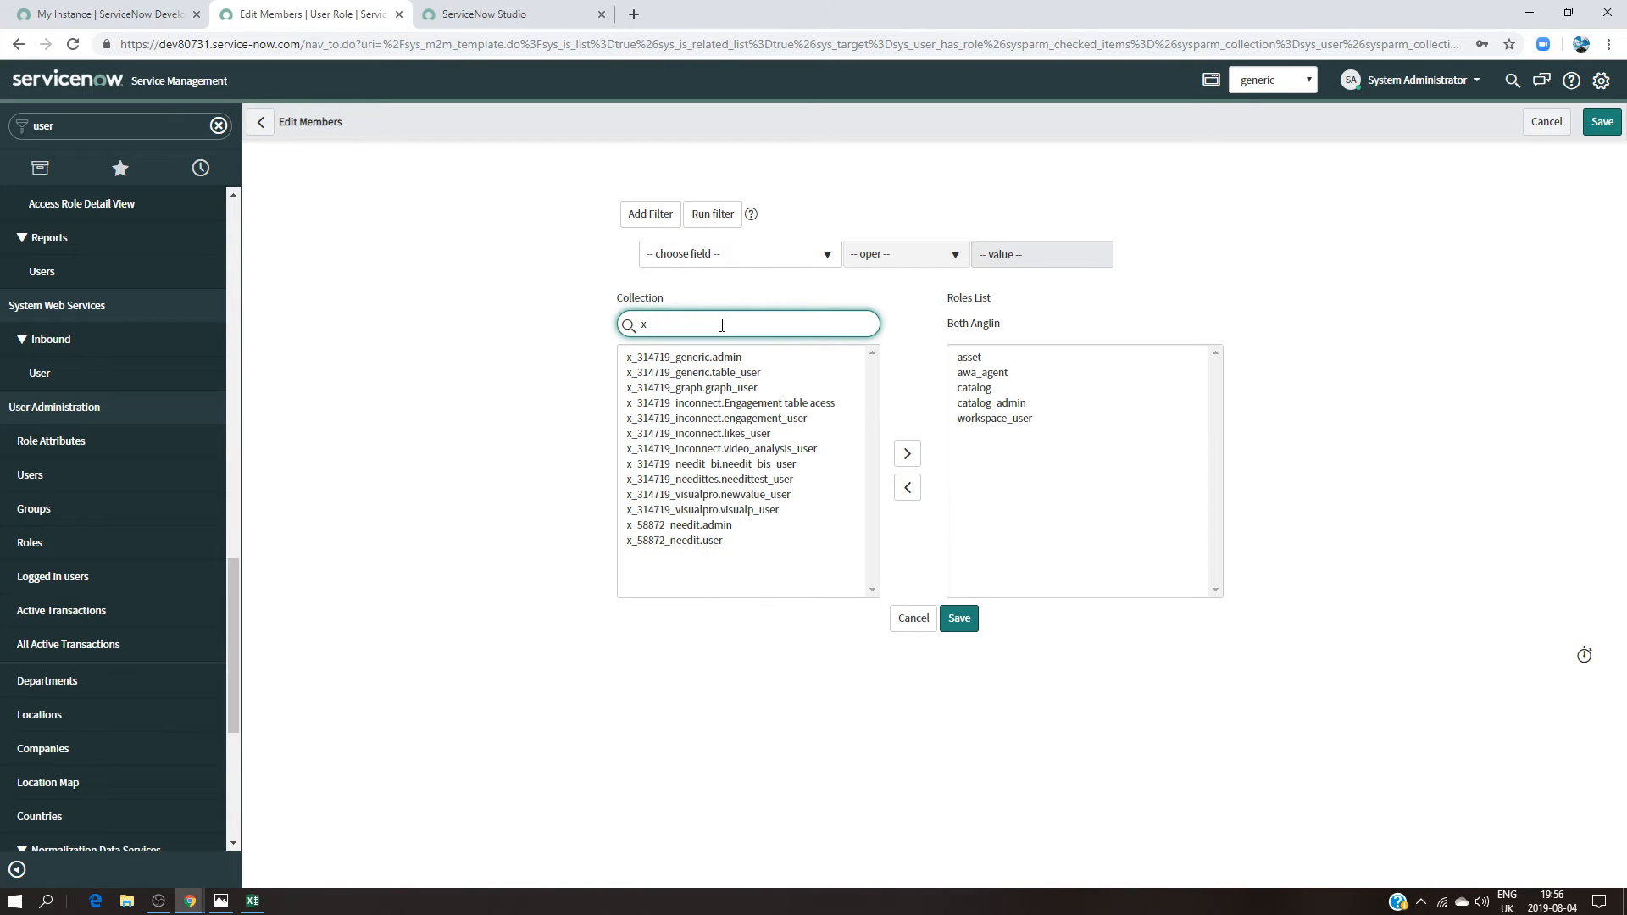
pyautogui.click(716, 373)
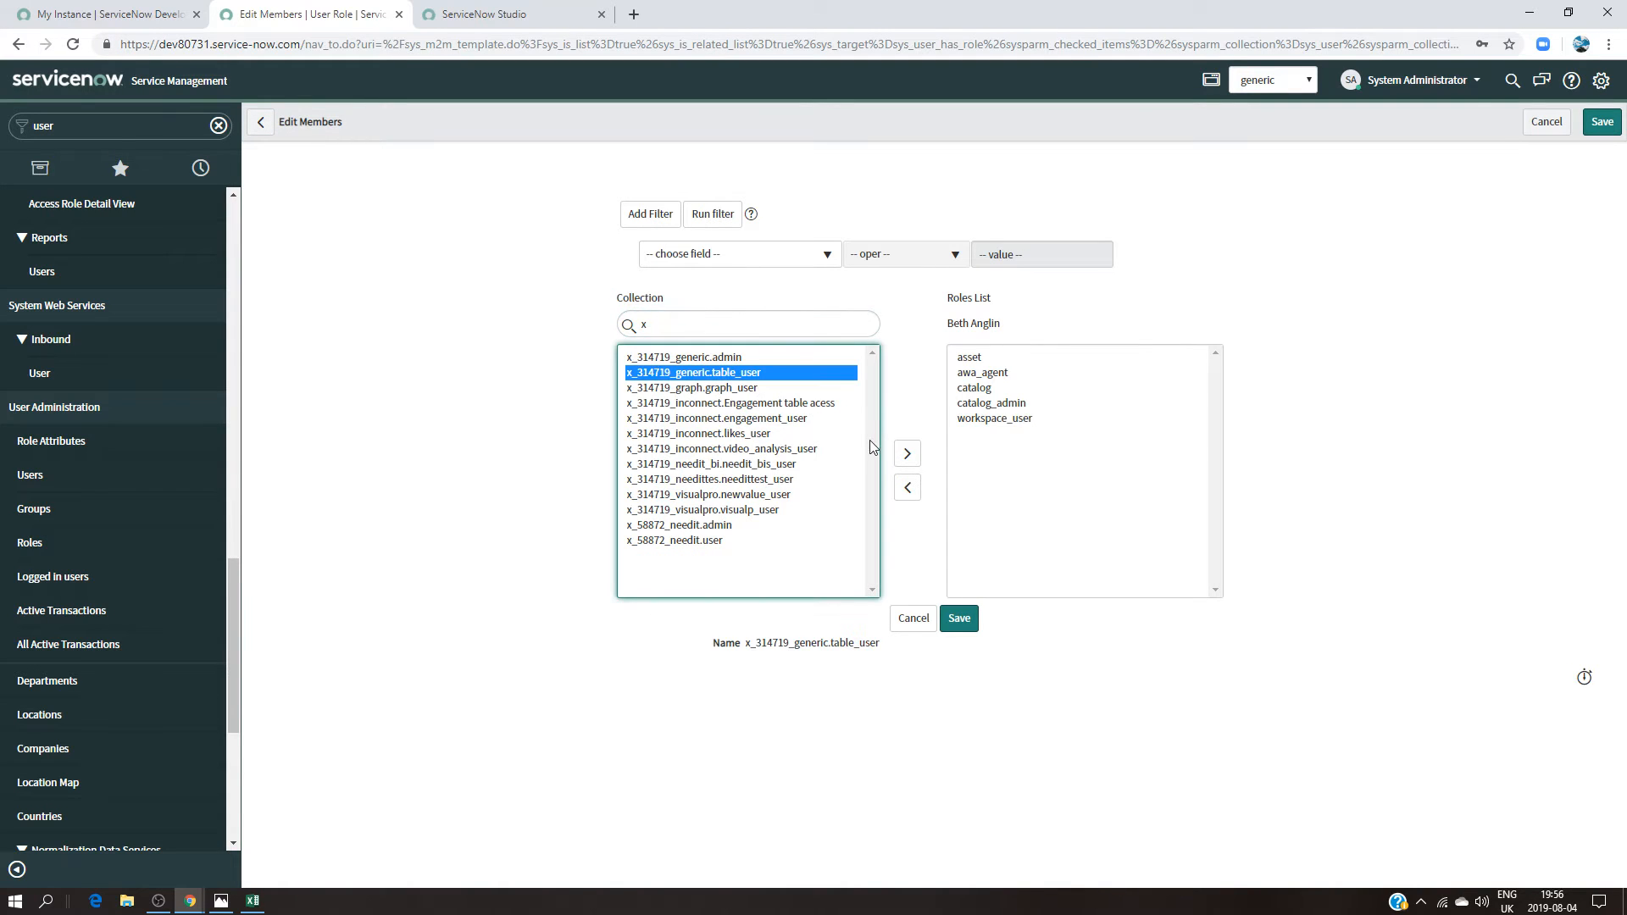
pyautogui.click(900, 454)
pyautogui.click(952, 618)
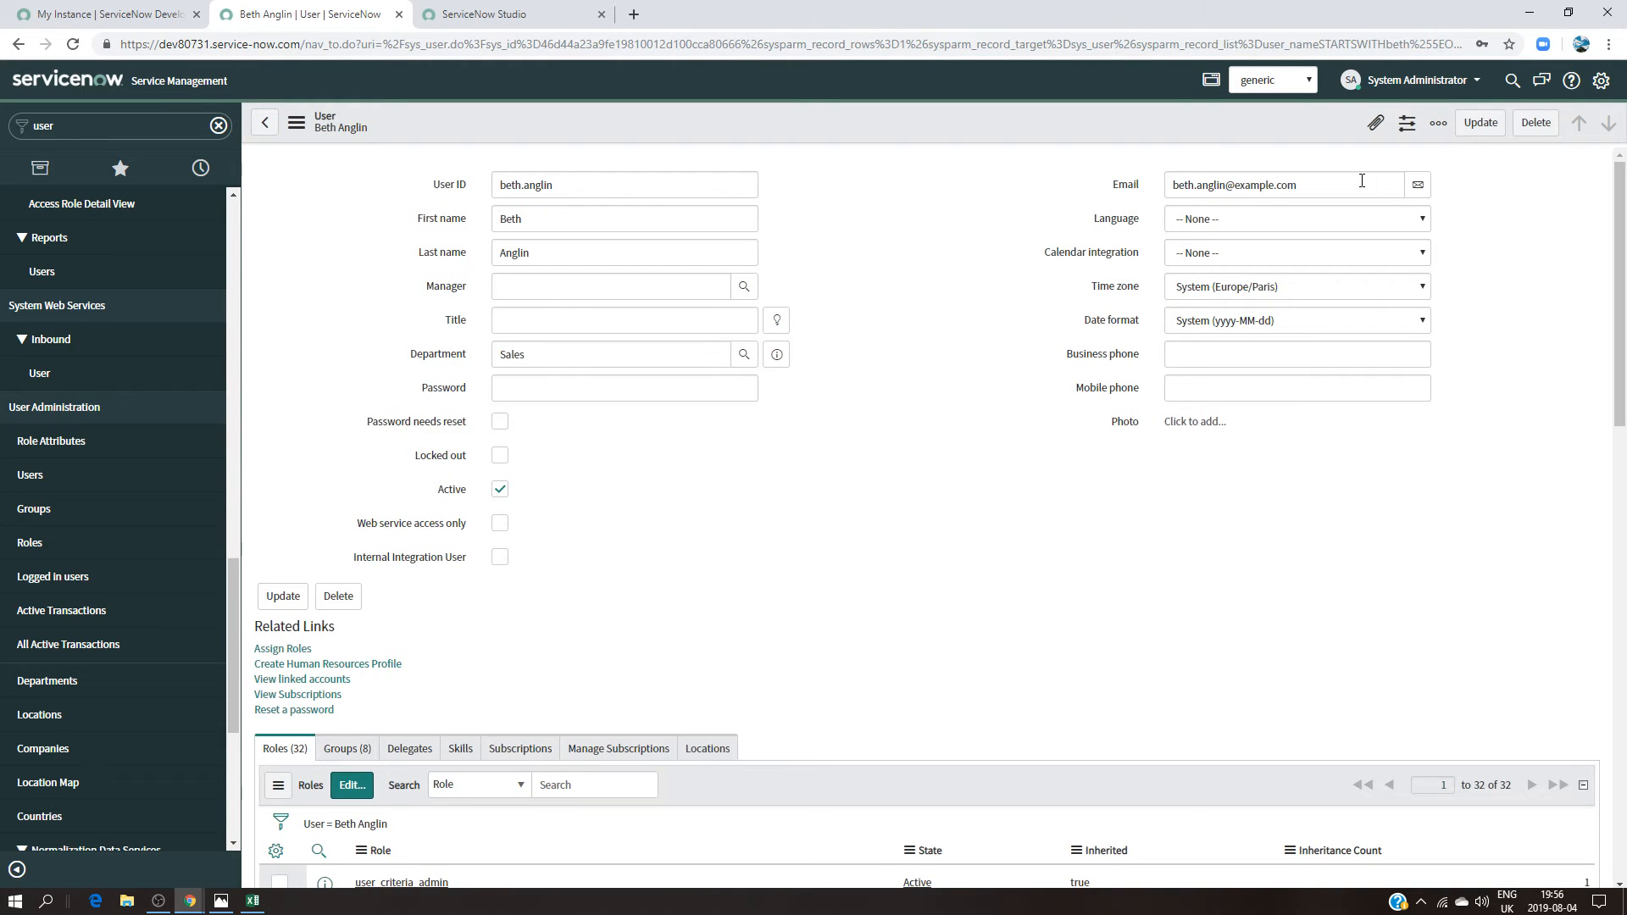
pyautogui.click(1480, 123)
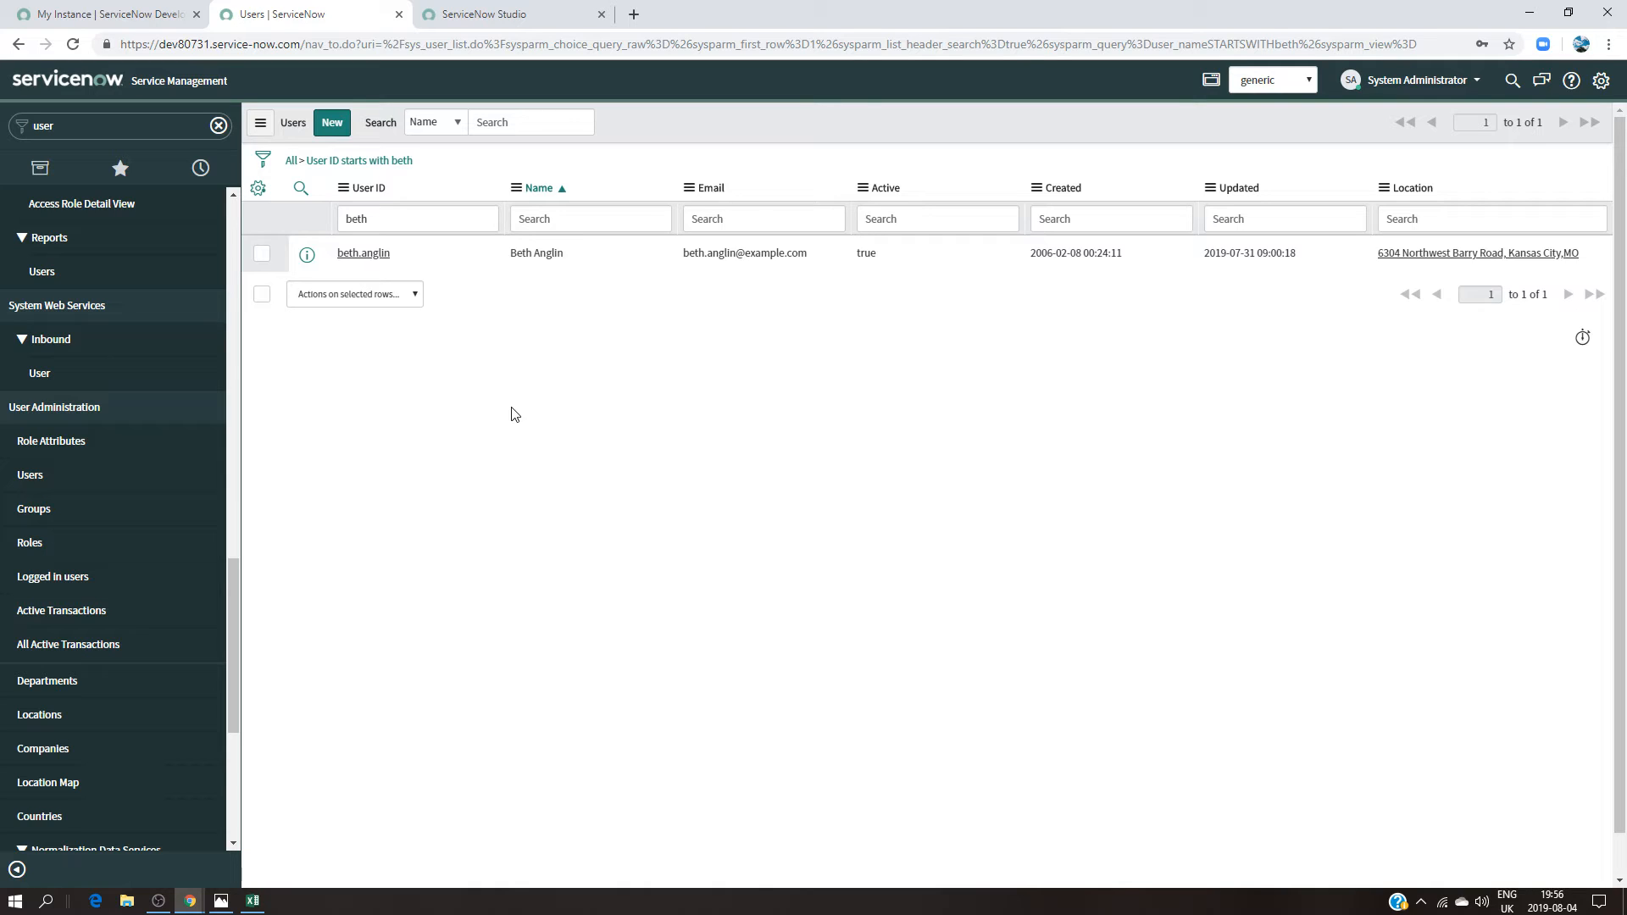
# Step: Impersonate the user holding the generic.admin role, filter the navigator for "gene", and open the list of all generic records
pyautogui.click(1394, 82)
pyautogui.click(1400, 132)
pyautogui.click(727, 337)
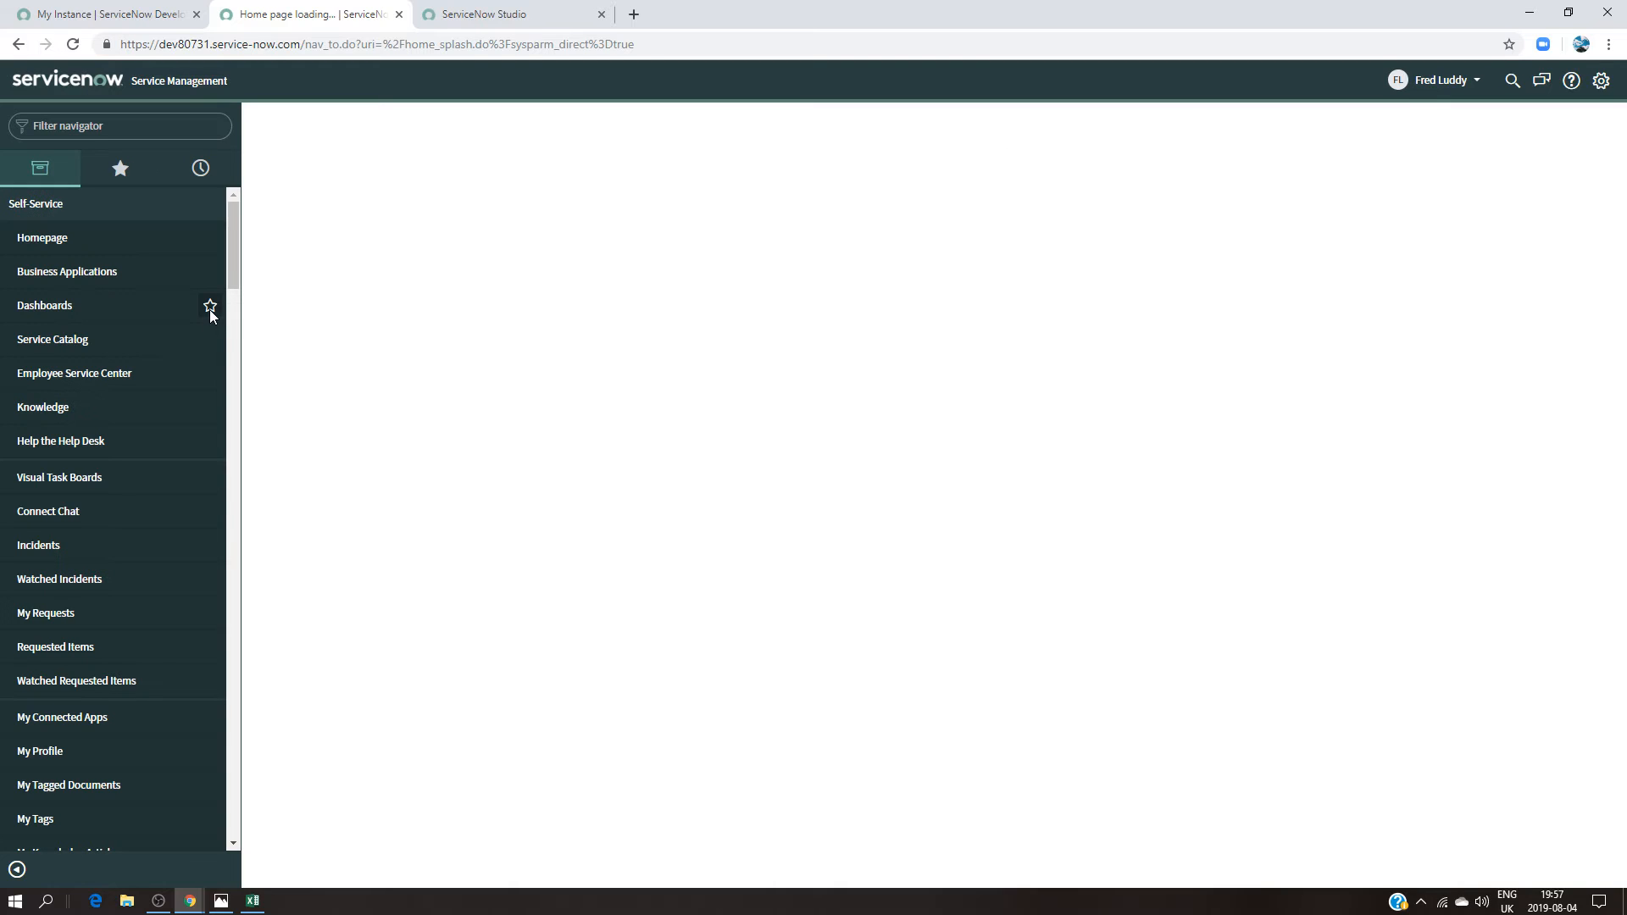
pyautogui.write('a')
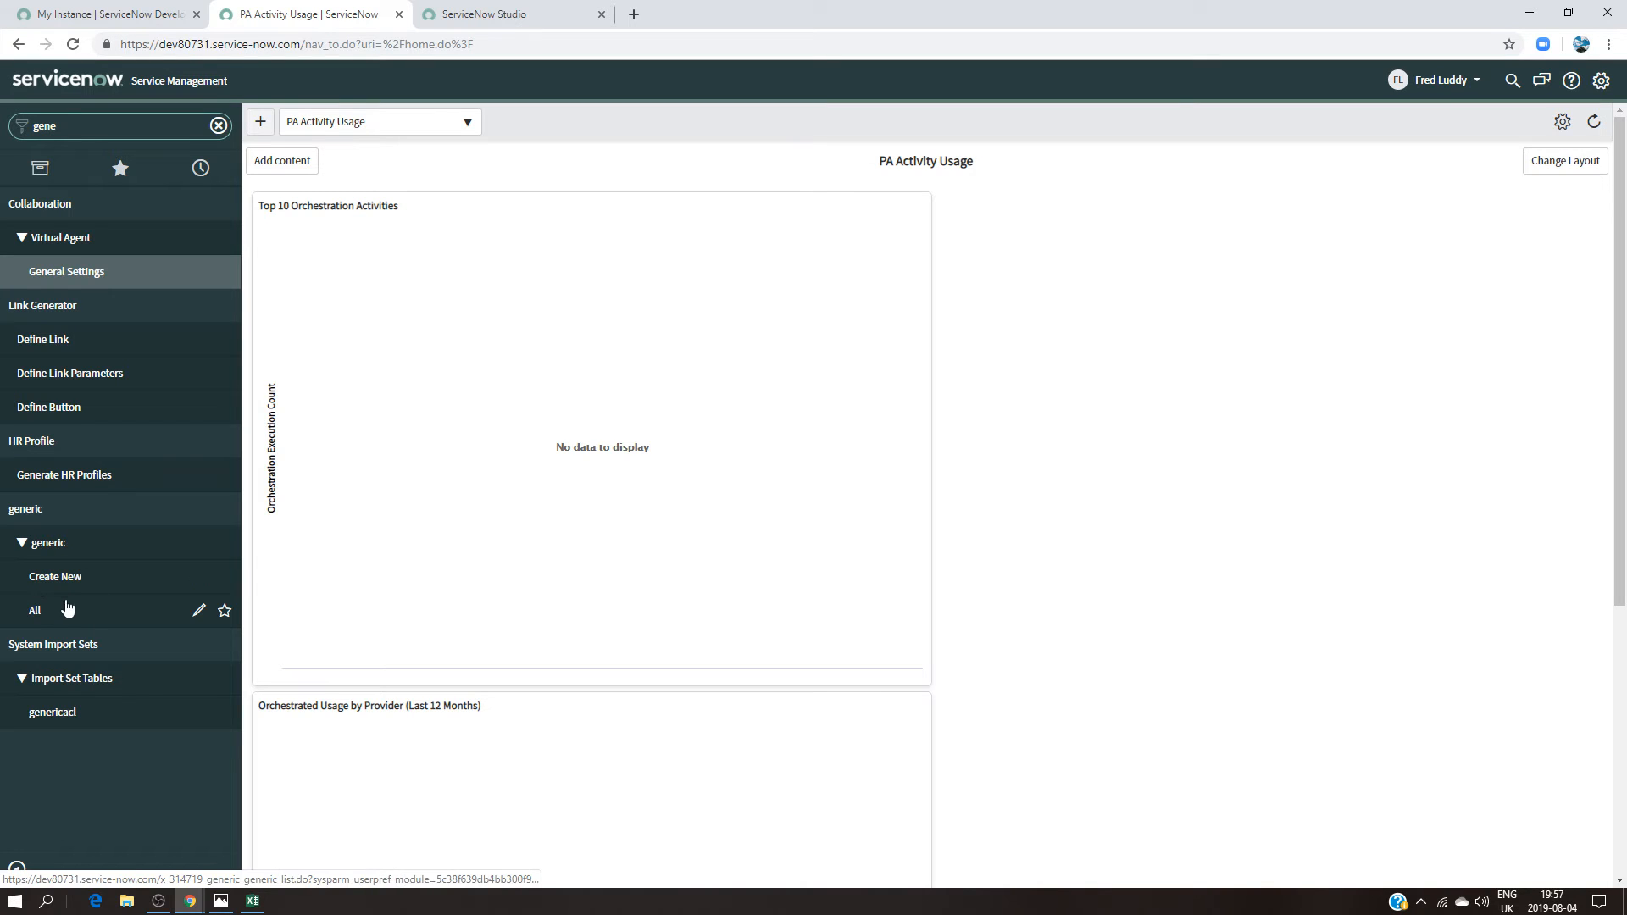
pyautogui.click(44, 614)
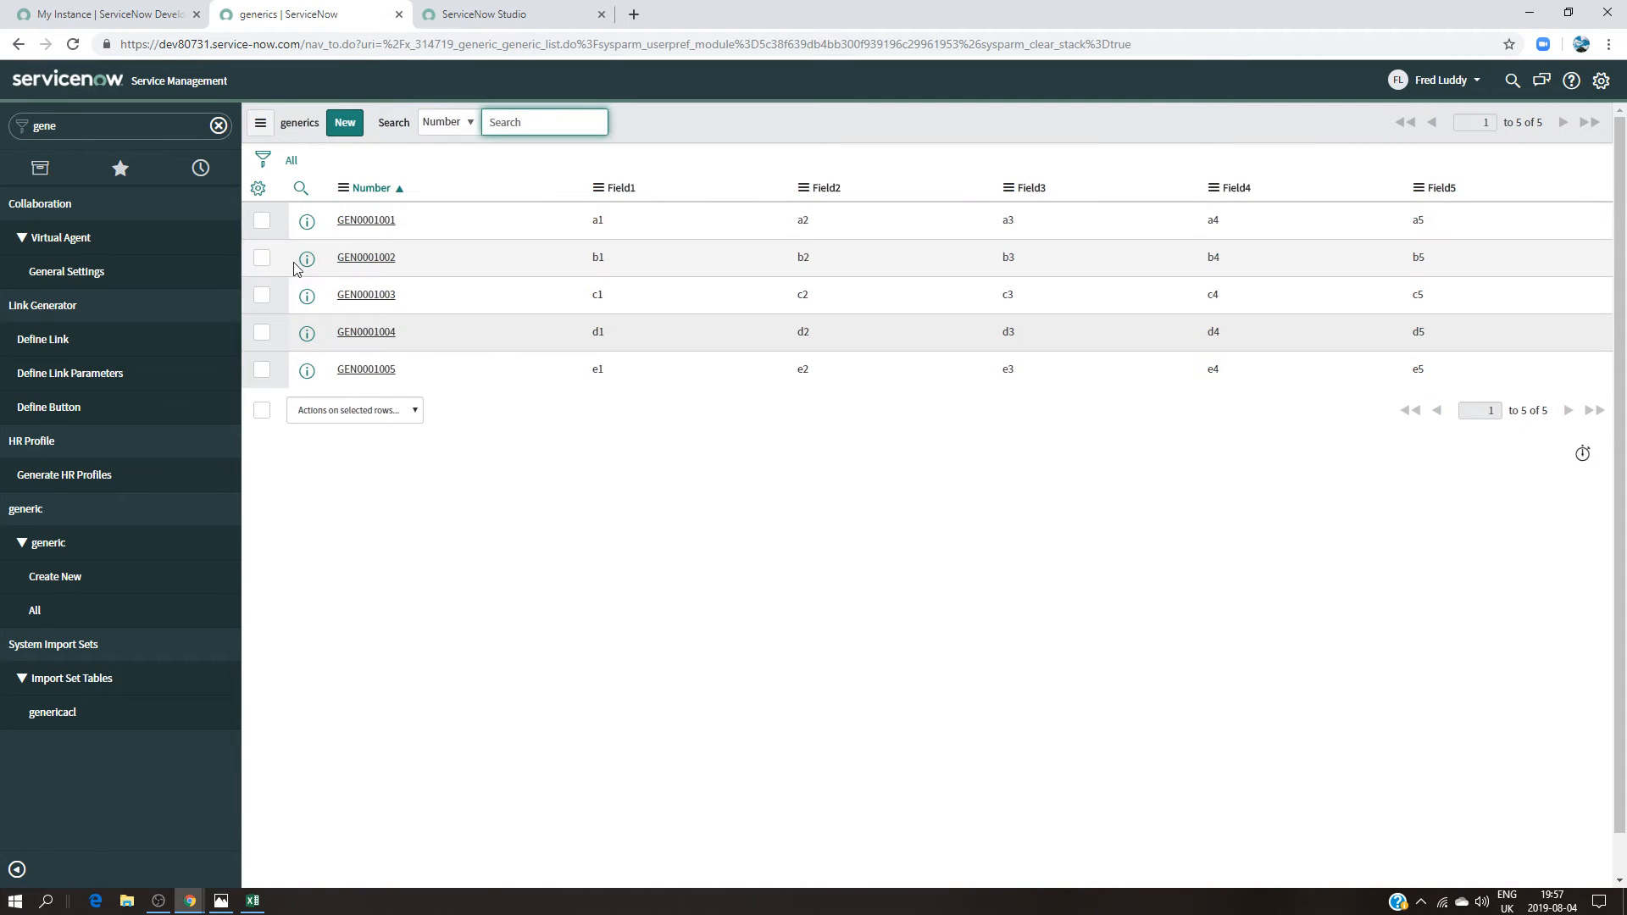
# Step: Remove the Number column from the generics list for the impersonated generic.admin user, keeping Field1 to Field5
pyautogui.click(258, 188)
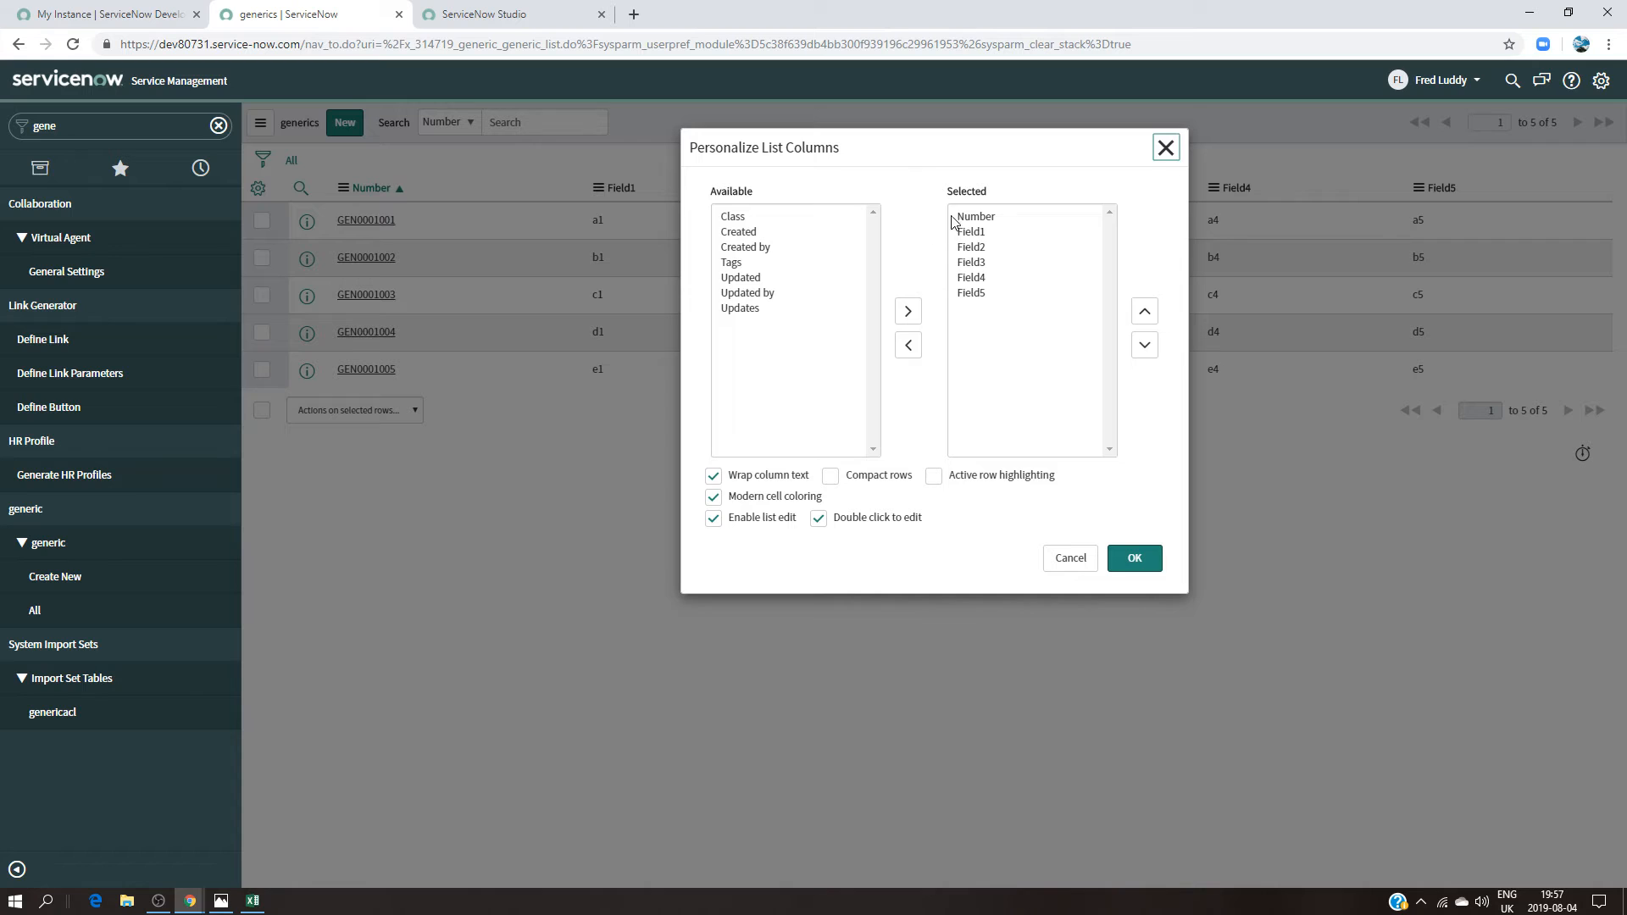
pyautogui.click(953, 222)
pyautogui.click(905, 347)
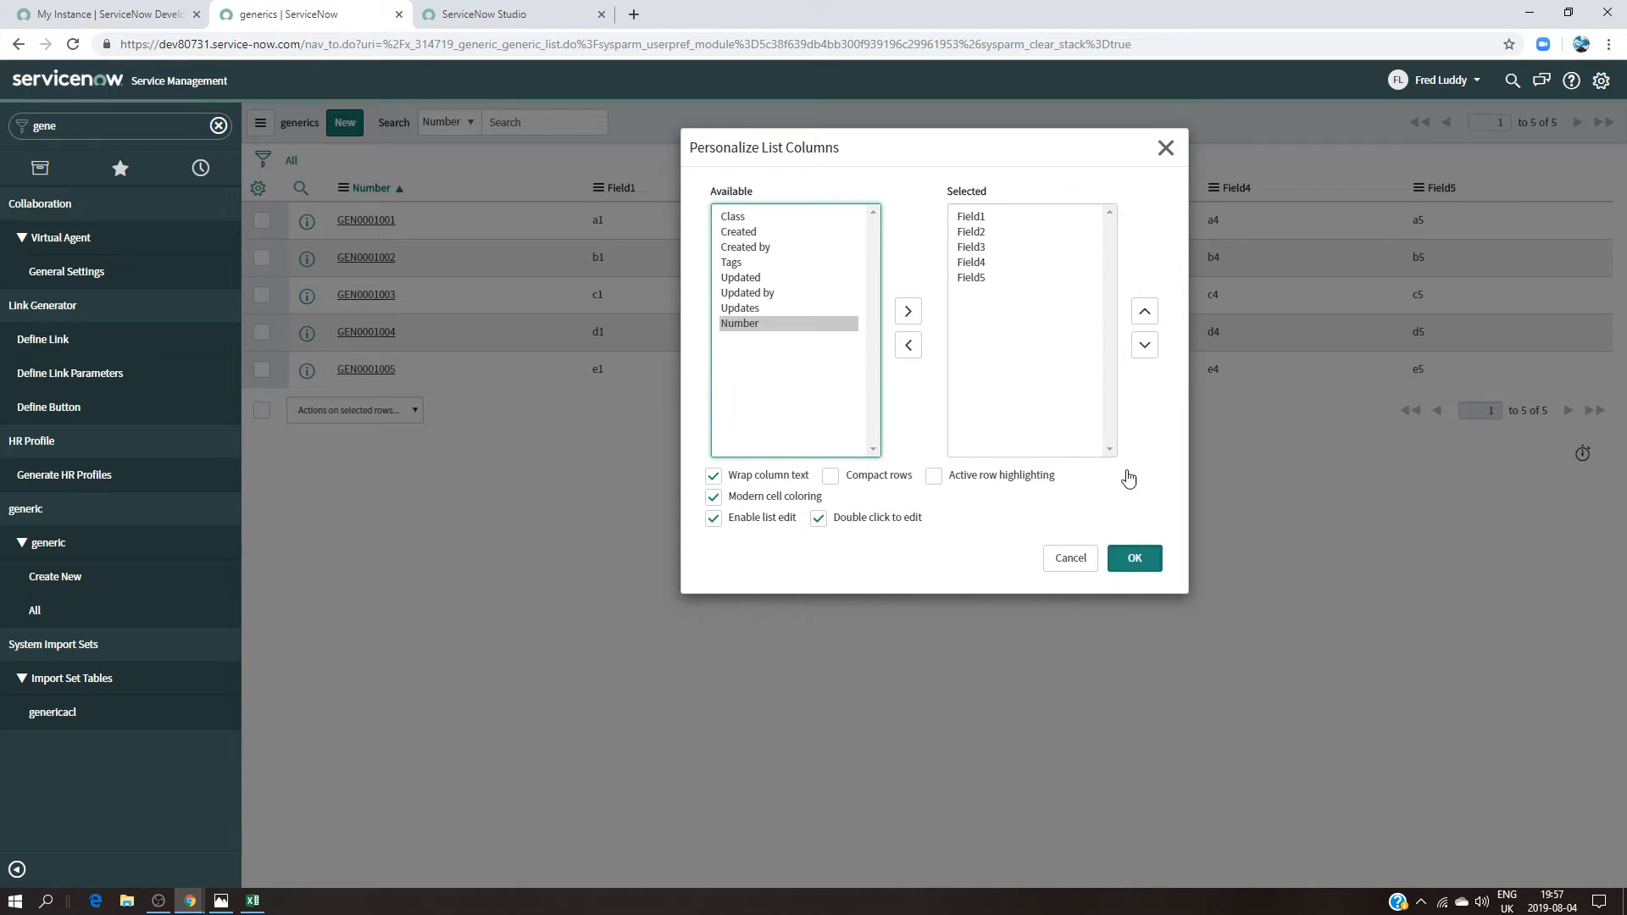
pyautogui.click(1135, 557)
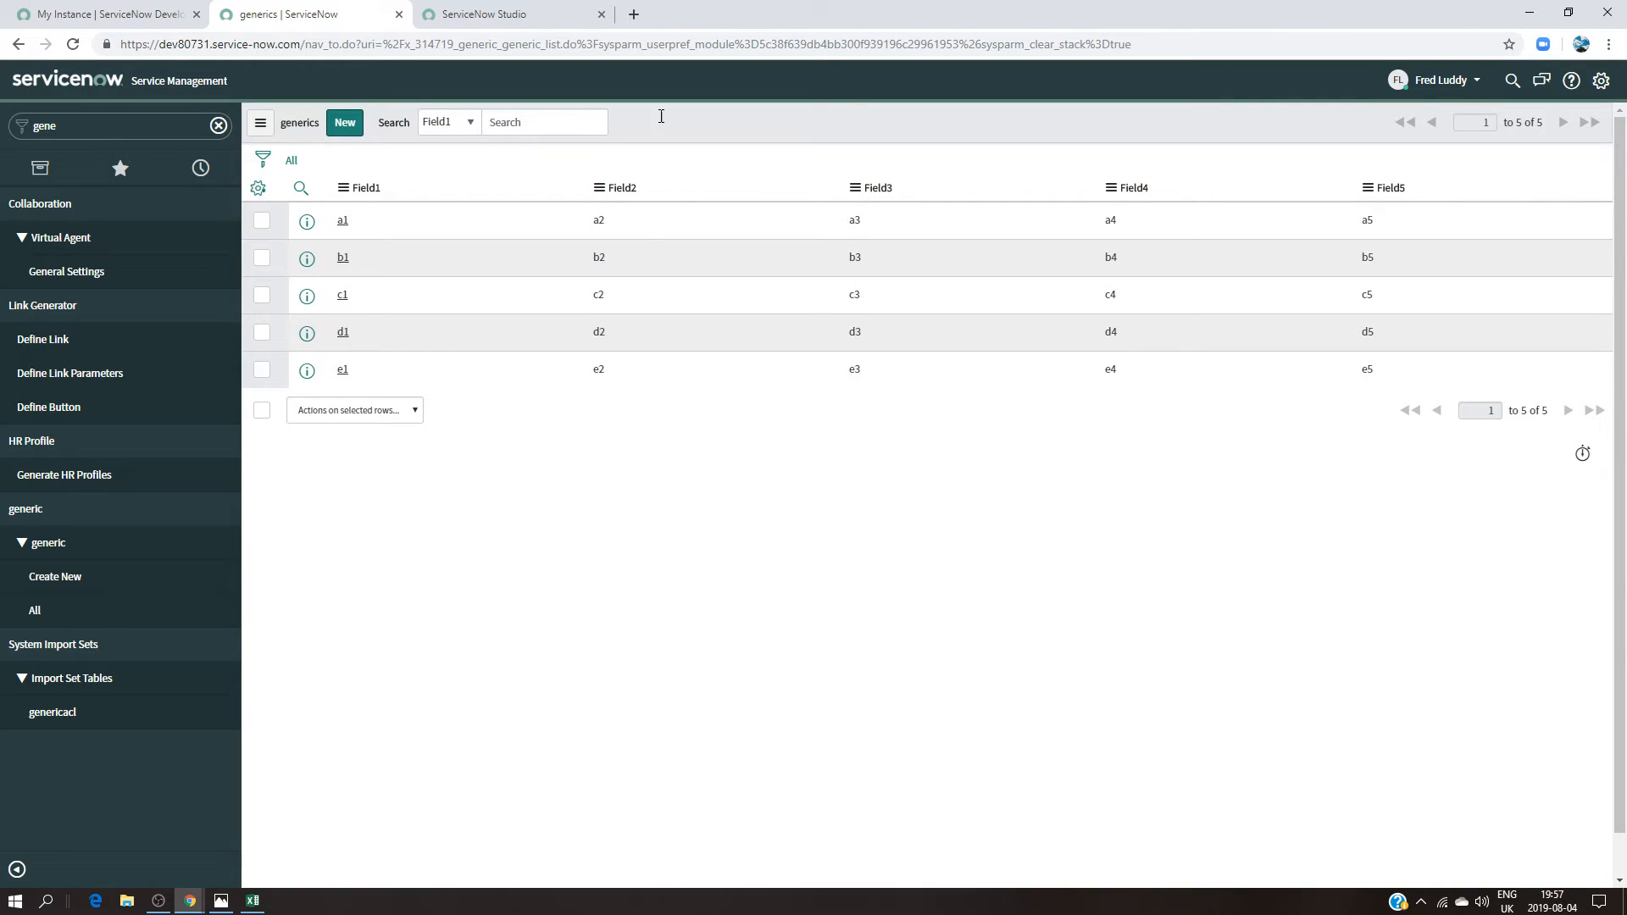
# Step: End the impersonation, impersonate the generic.table_user role holder, filter the navigator for "gene", and open all generic records
pyautogui.click(1475, 82)
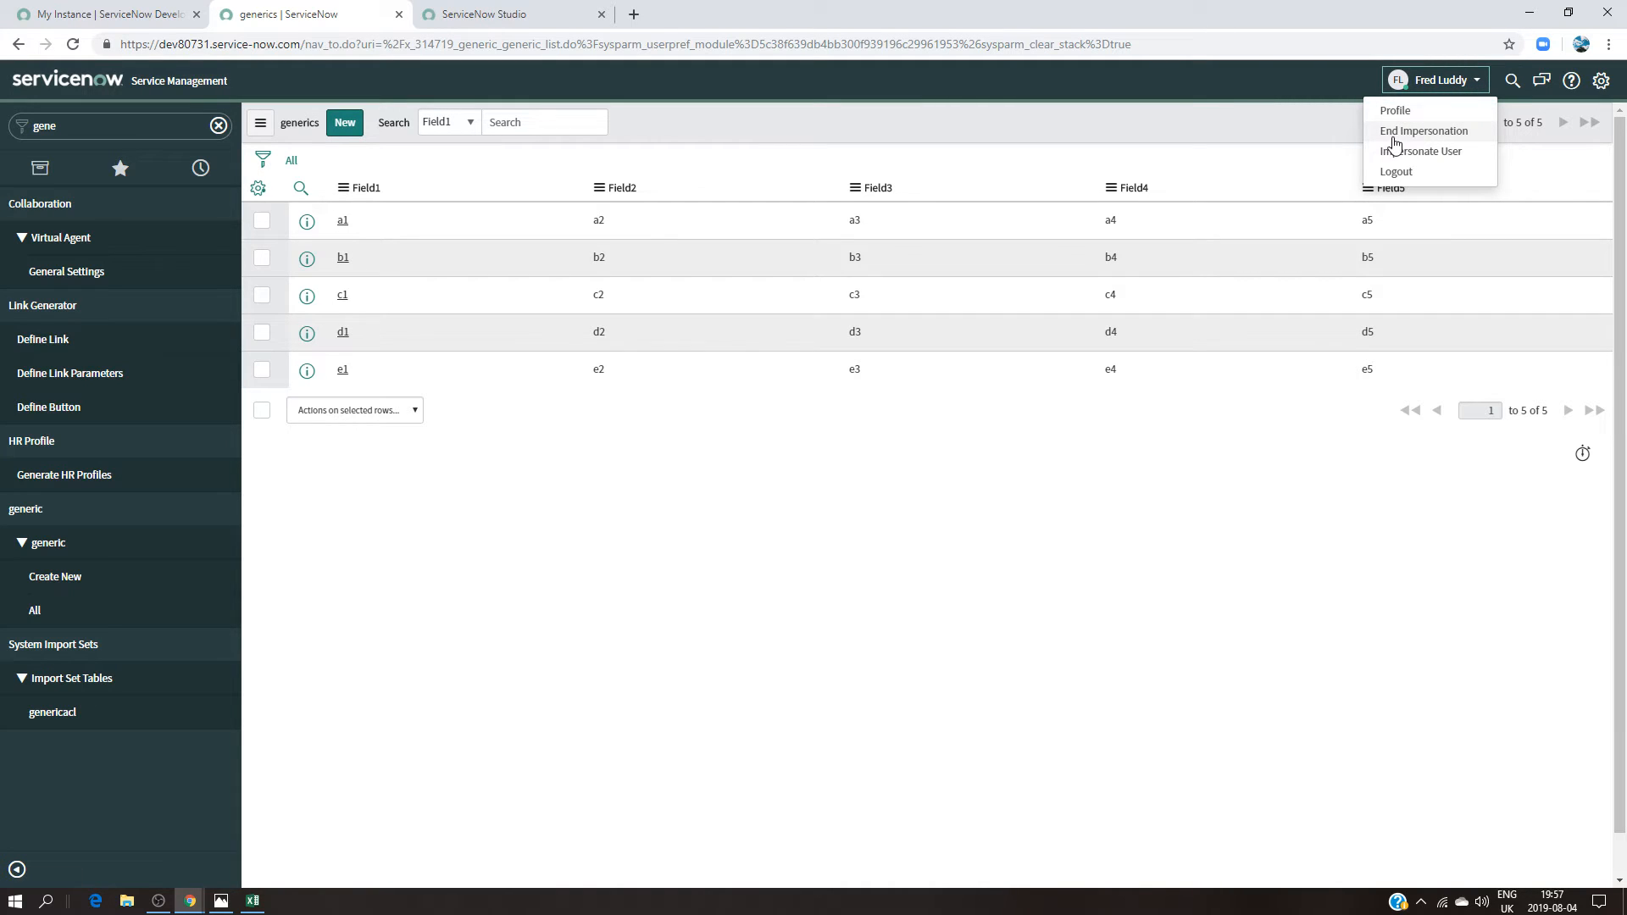
pyautogui.click(1431, 138)
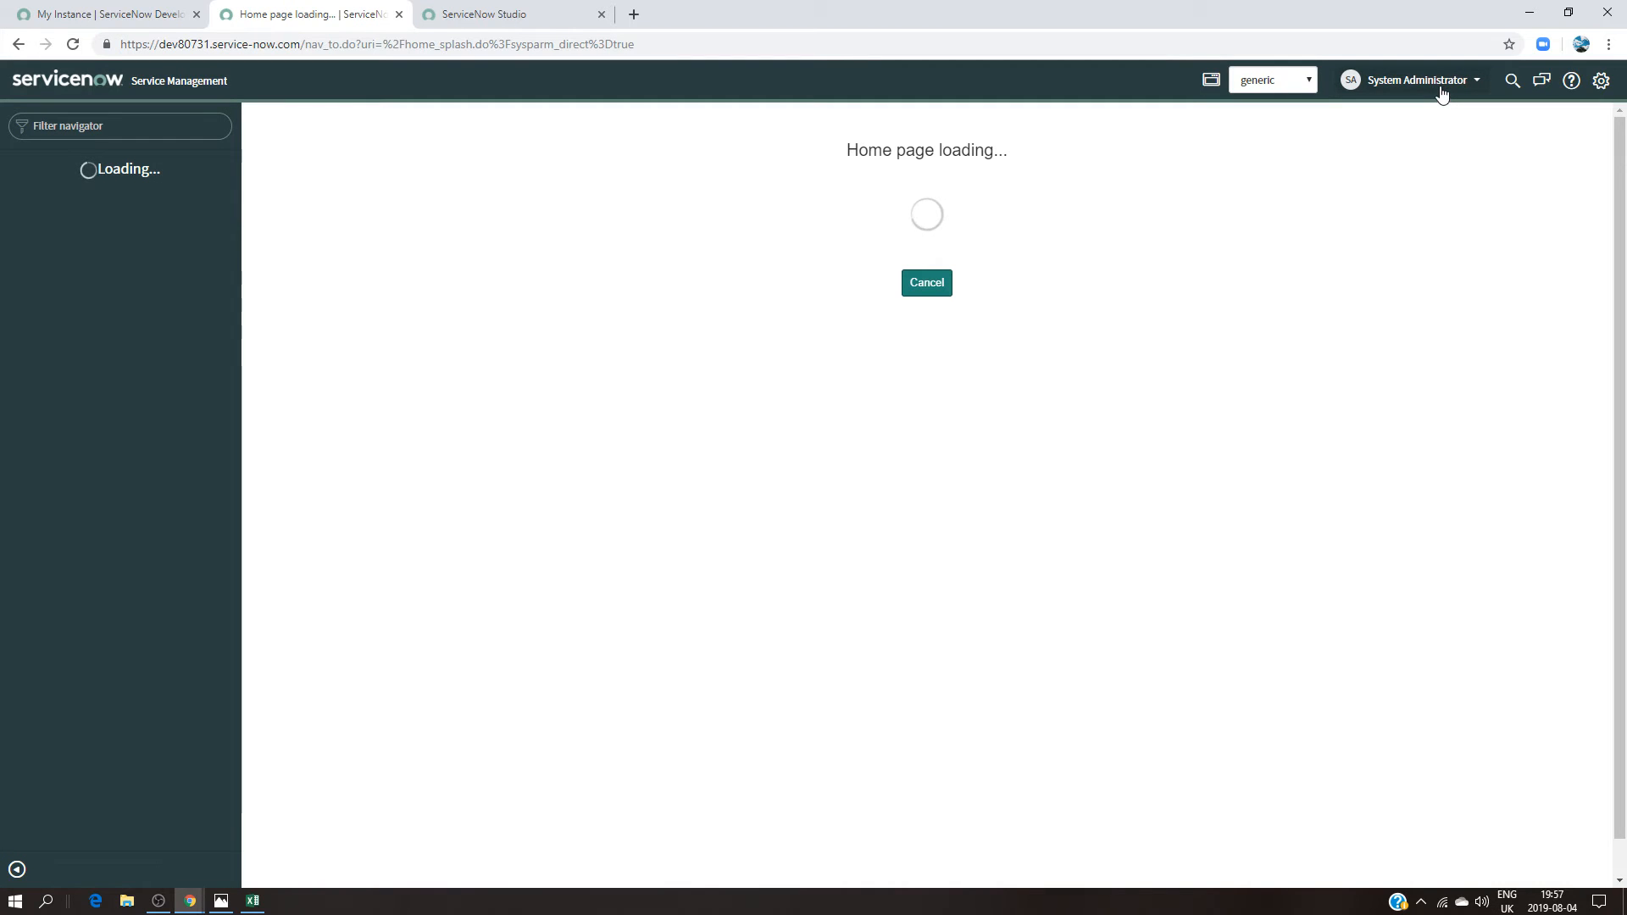
pyautogui.click(1443, 84)
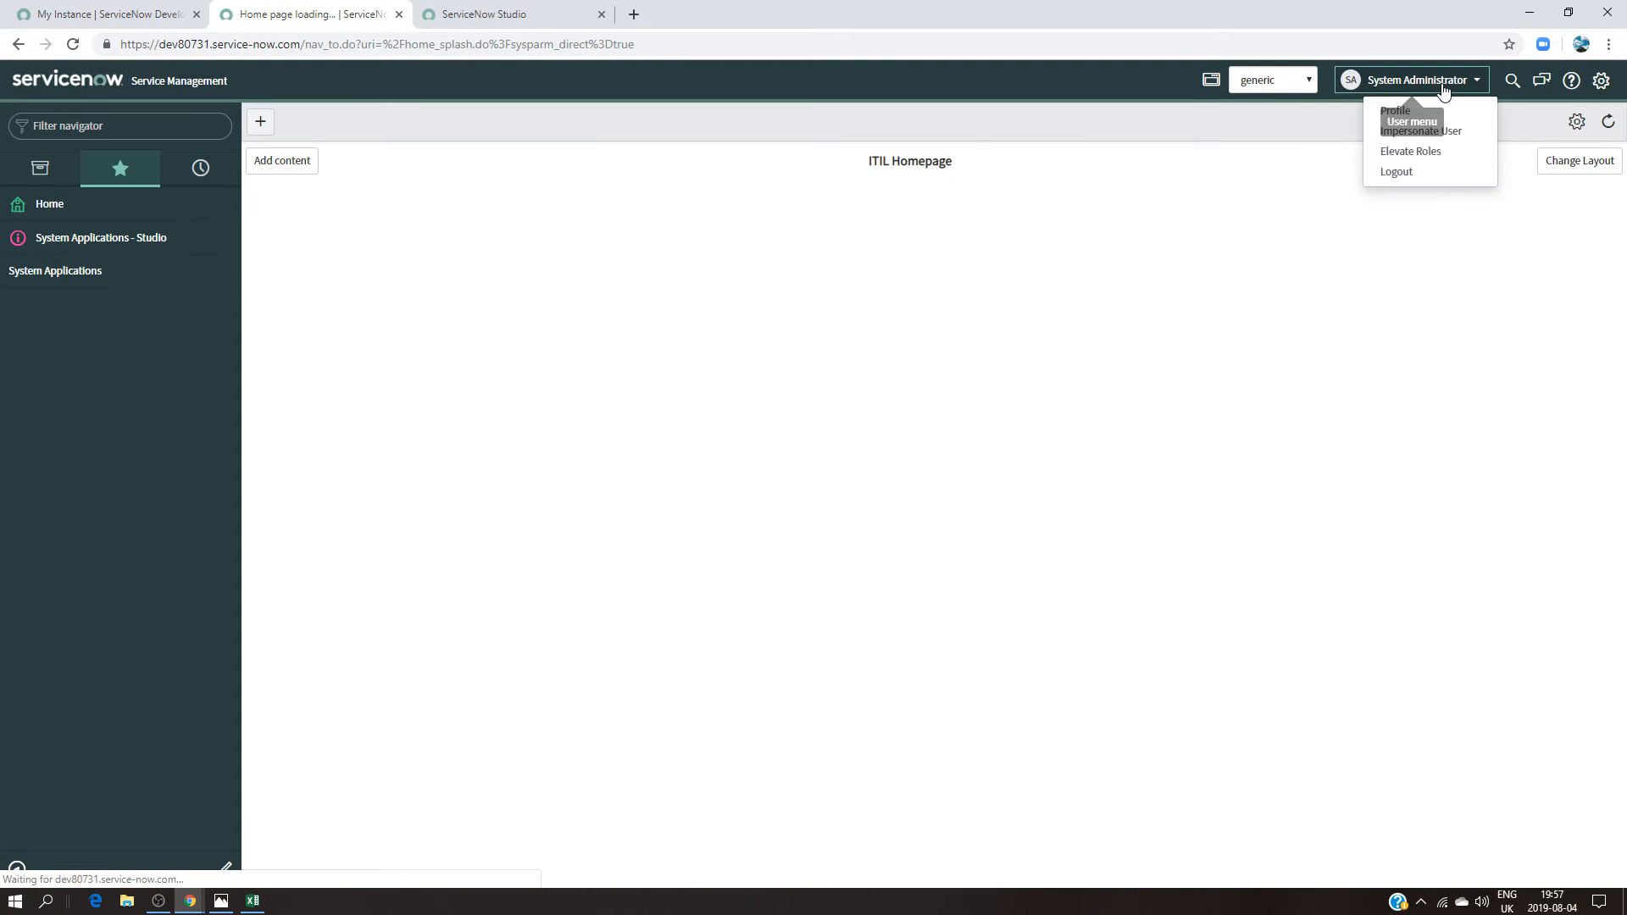
pyautogui.click(1400, 132)
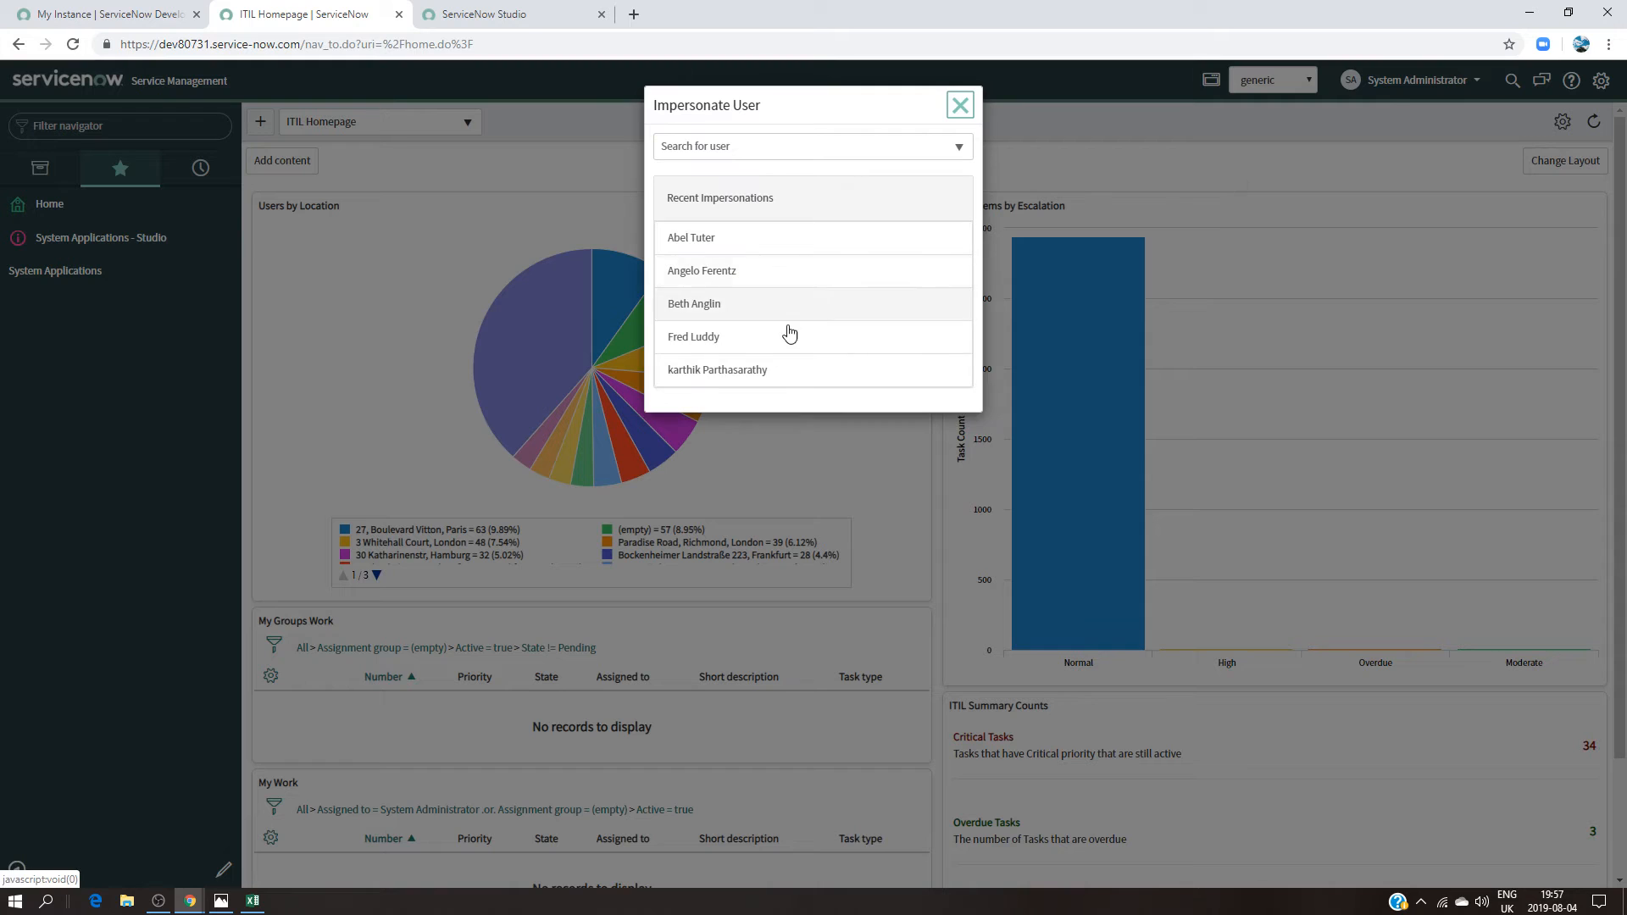
pyautogui.click(934, 316)
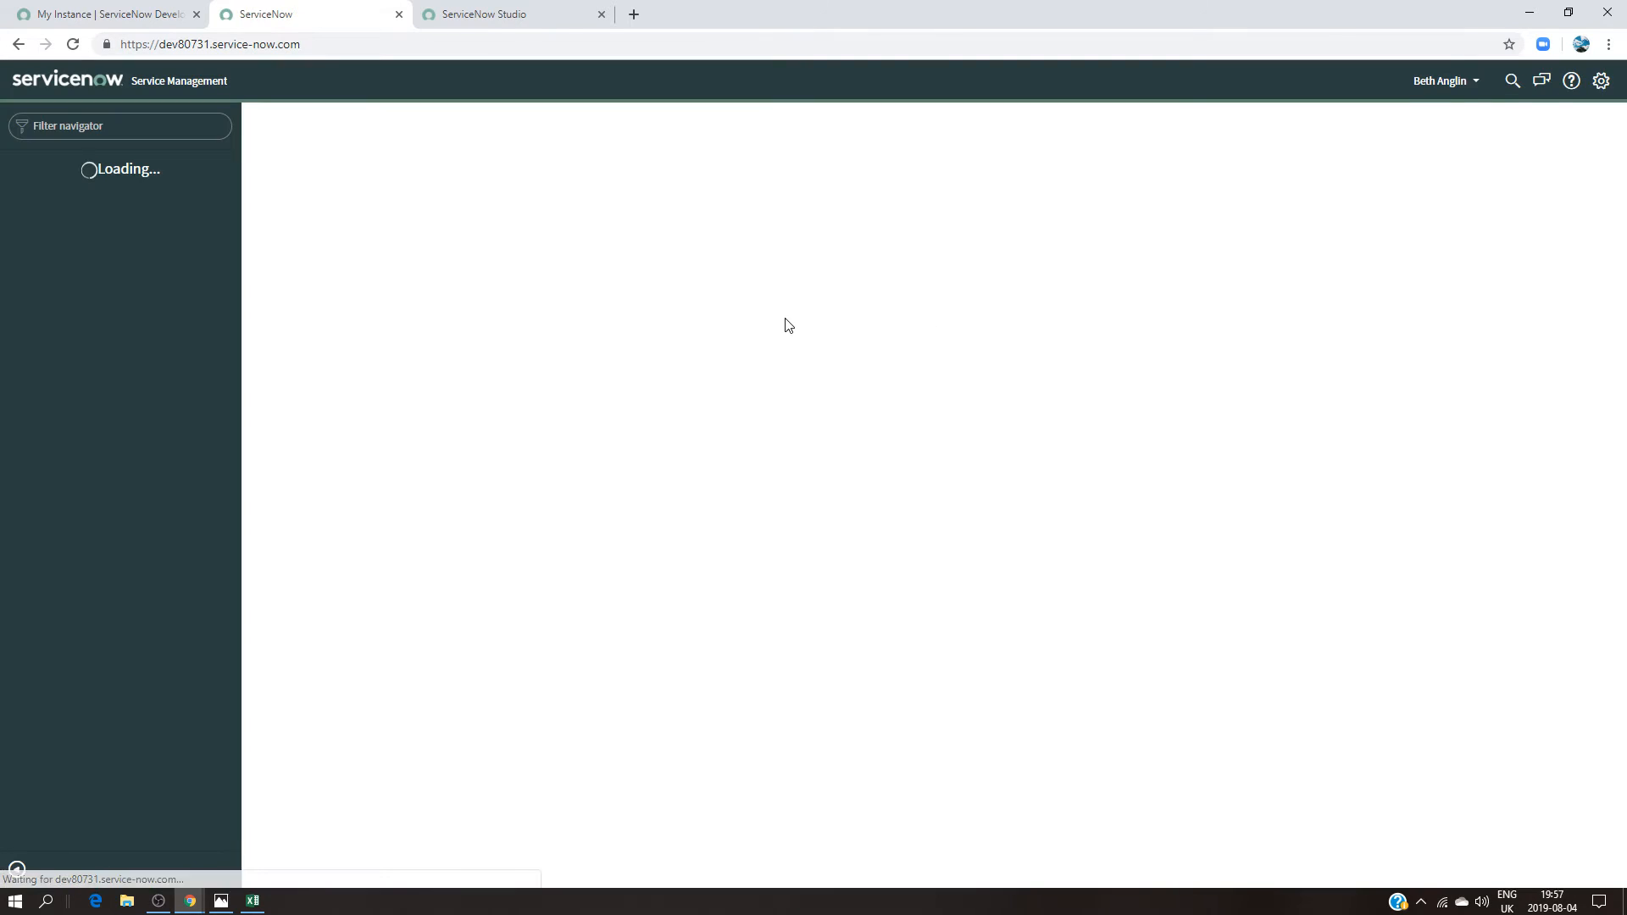
pyautogui.write('gene')
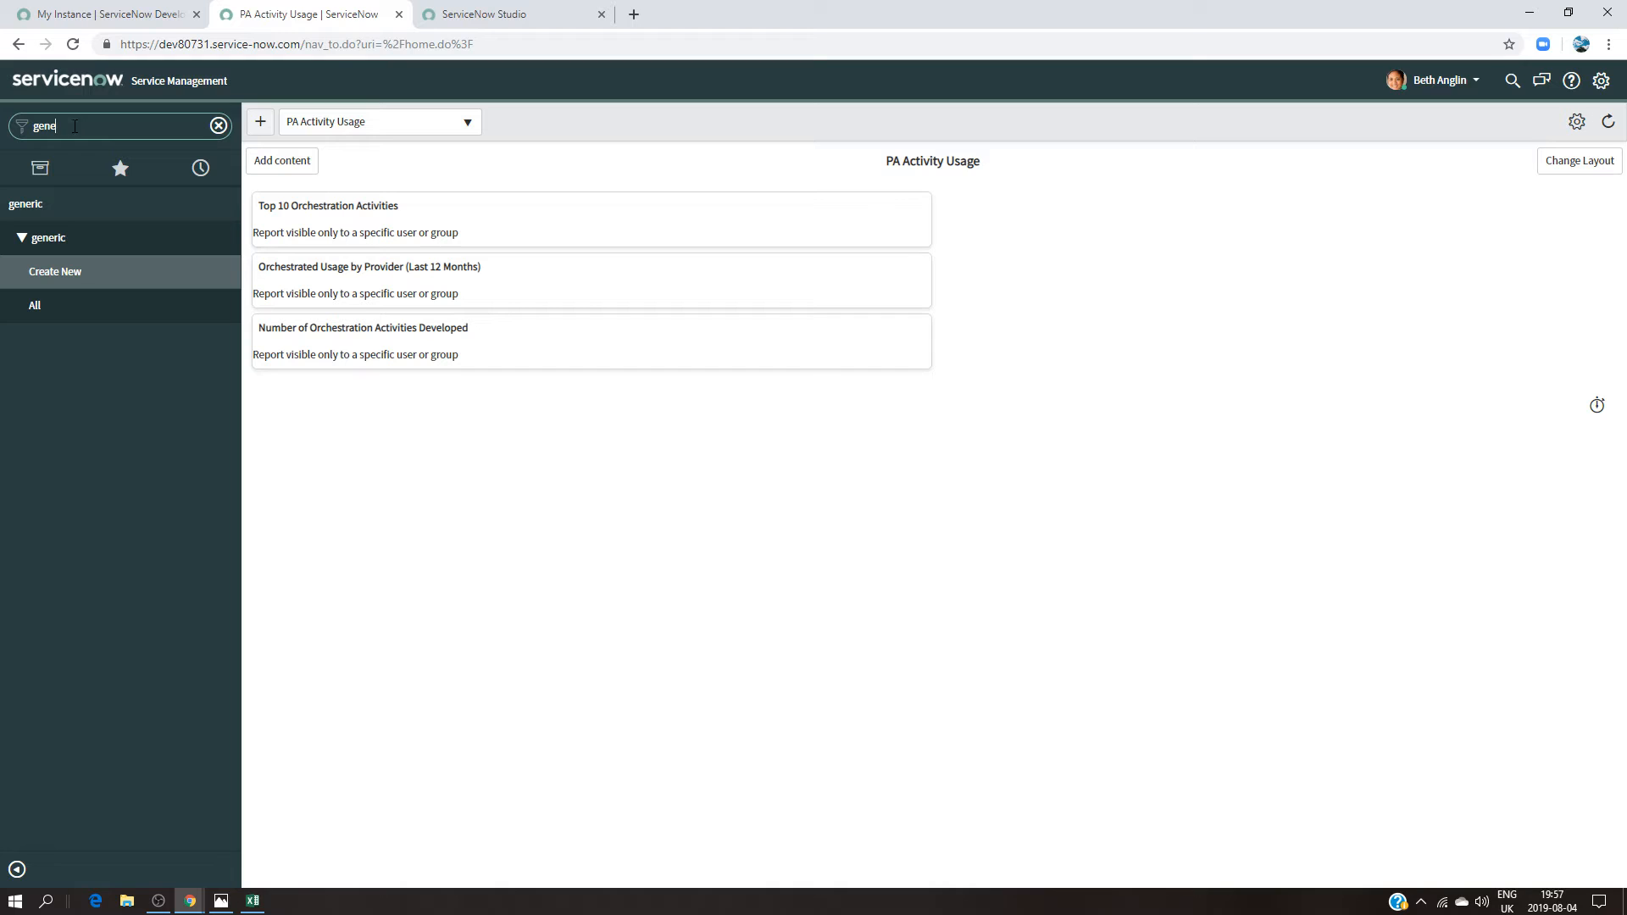
pyautogui.click(76, 307)
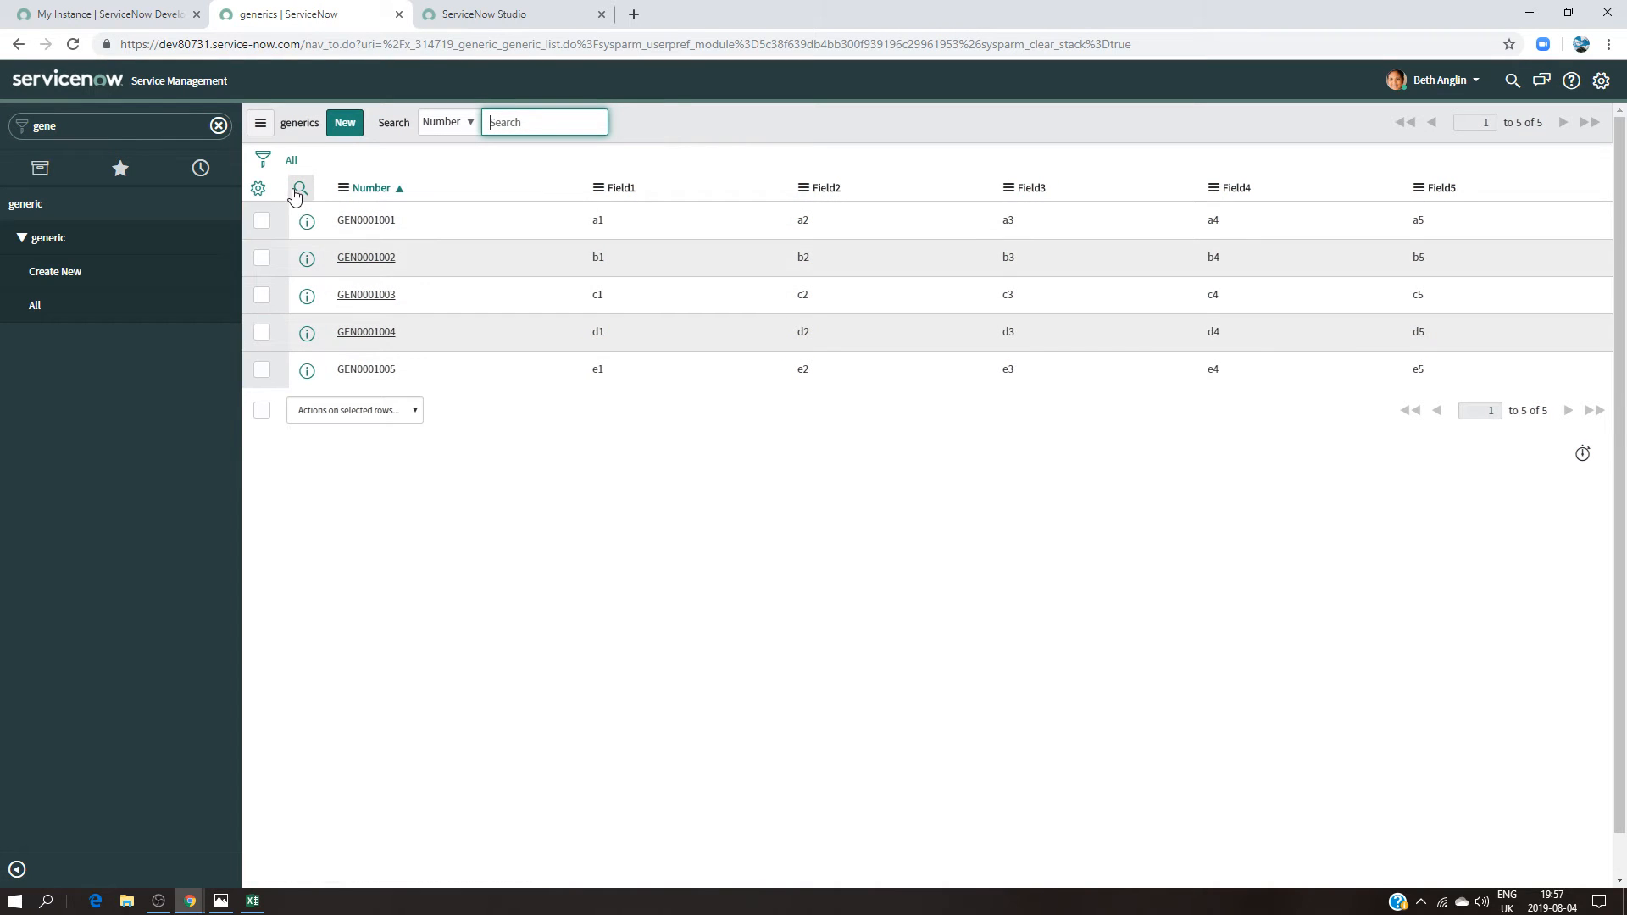
# Step: Personalize the generics list for the impersonated table_user holder by removing the Number column from the selected columns
pyautogui.click(258, 188)
pyautogui.click(975, 217)
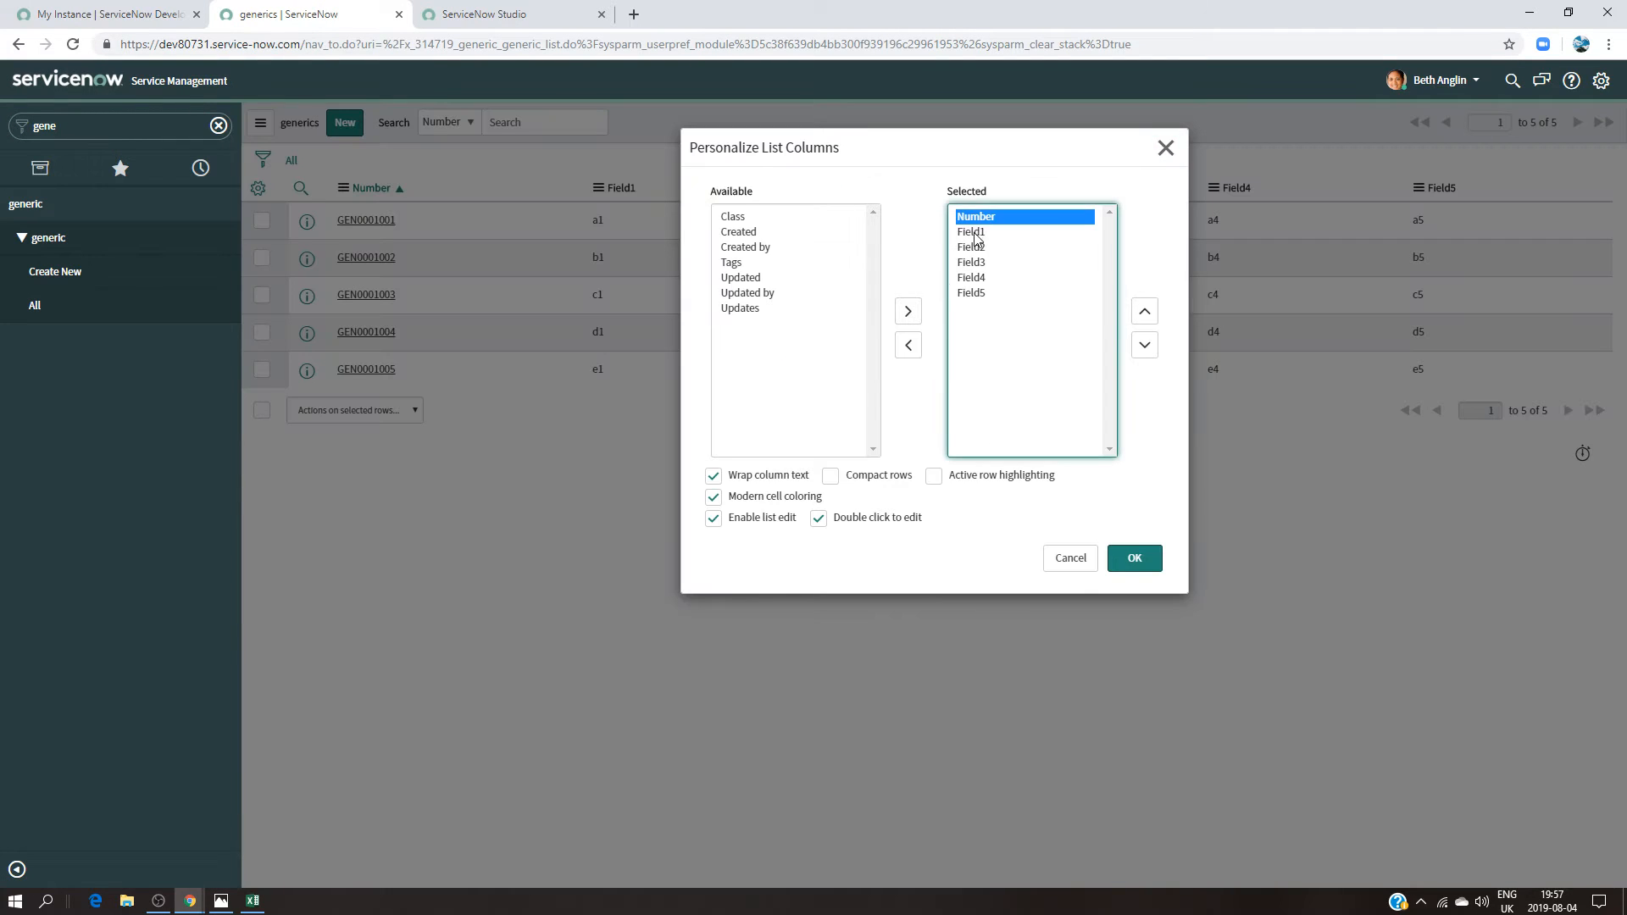
pyautogui.click(908, 345)
pyautogui.click(1134, 559)
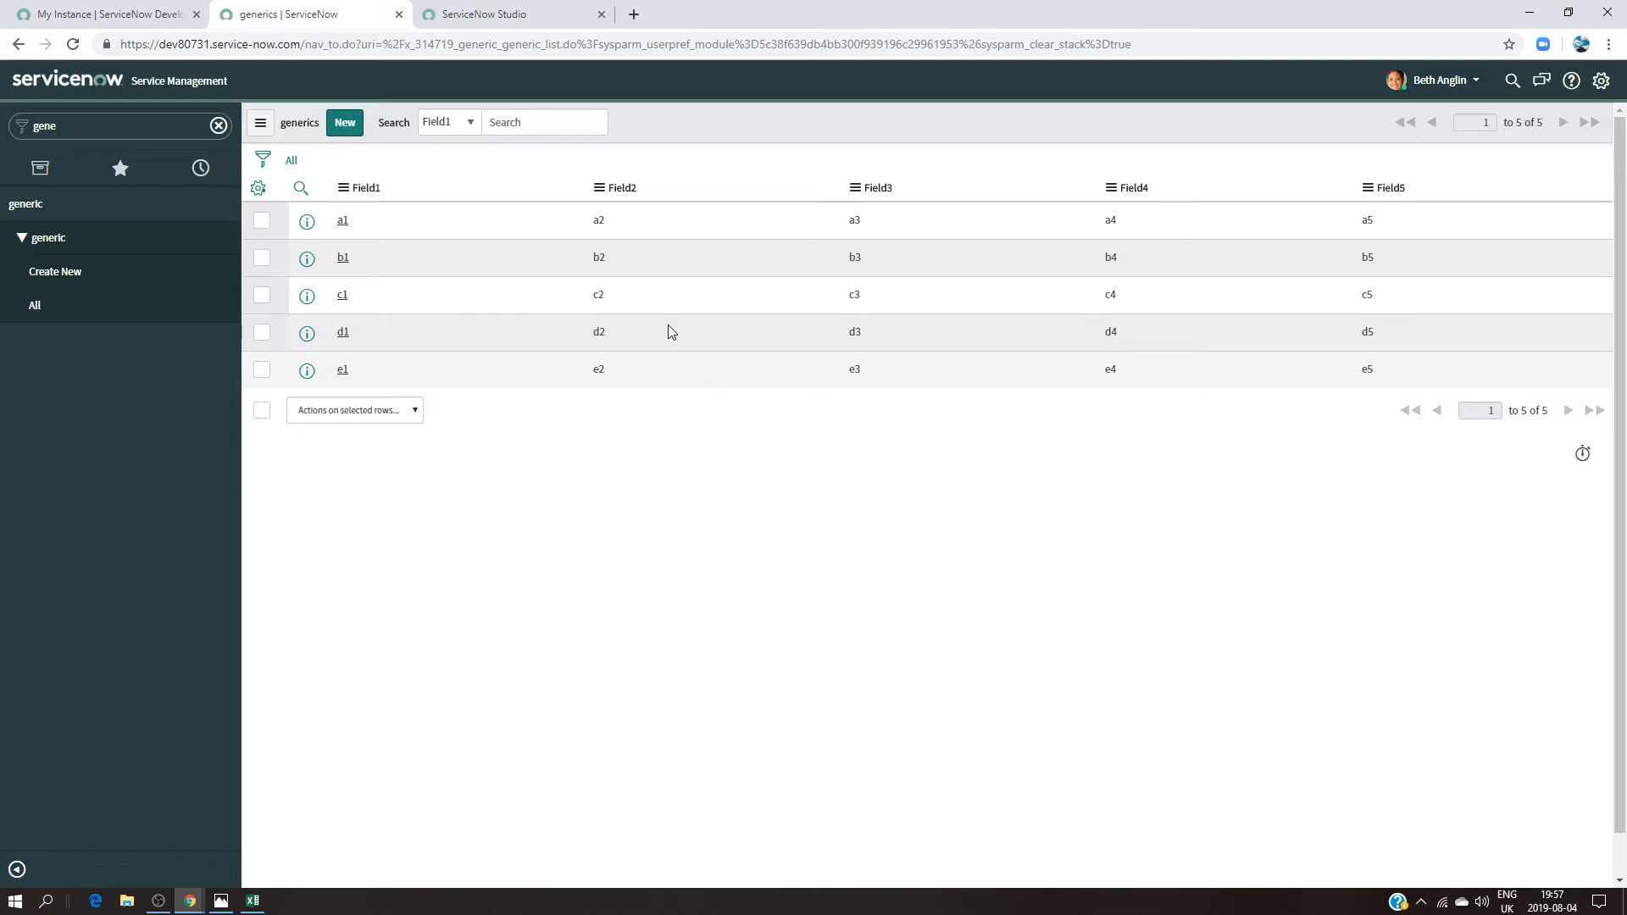
# Step: Compare the list with the expected_result.png image in Photos, view the generic app's files in Studio, and return to the list
pyautogui.click(223, 902)
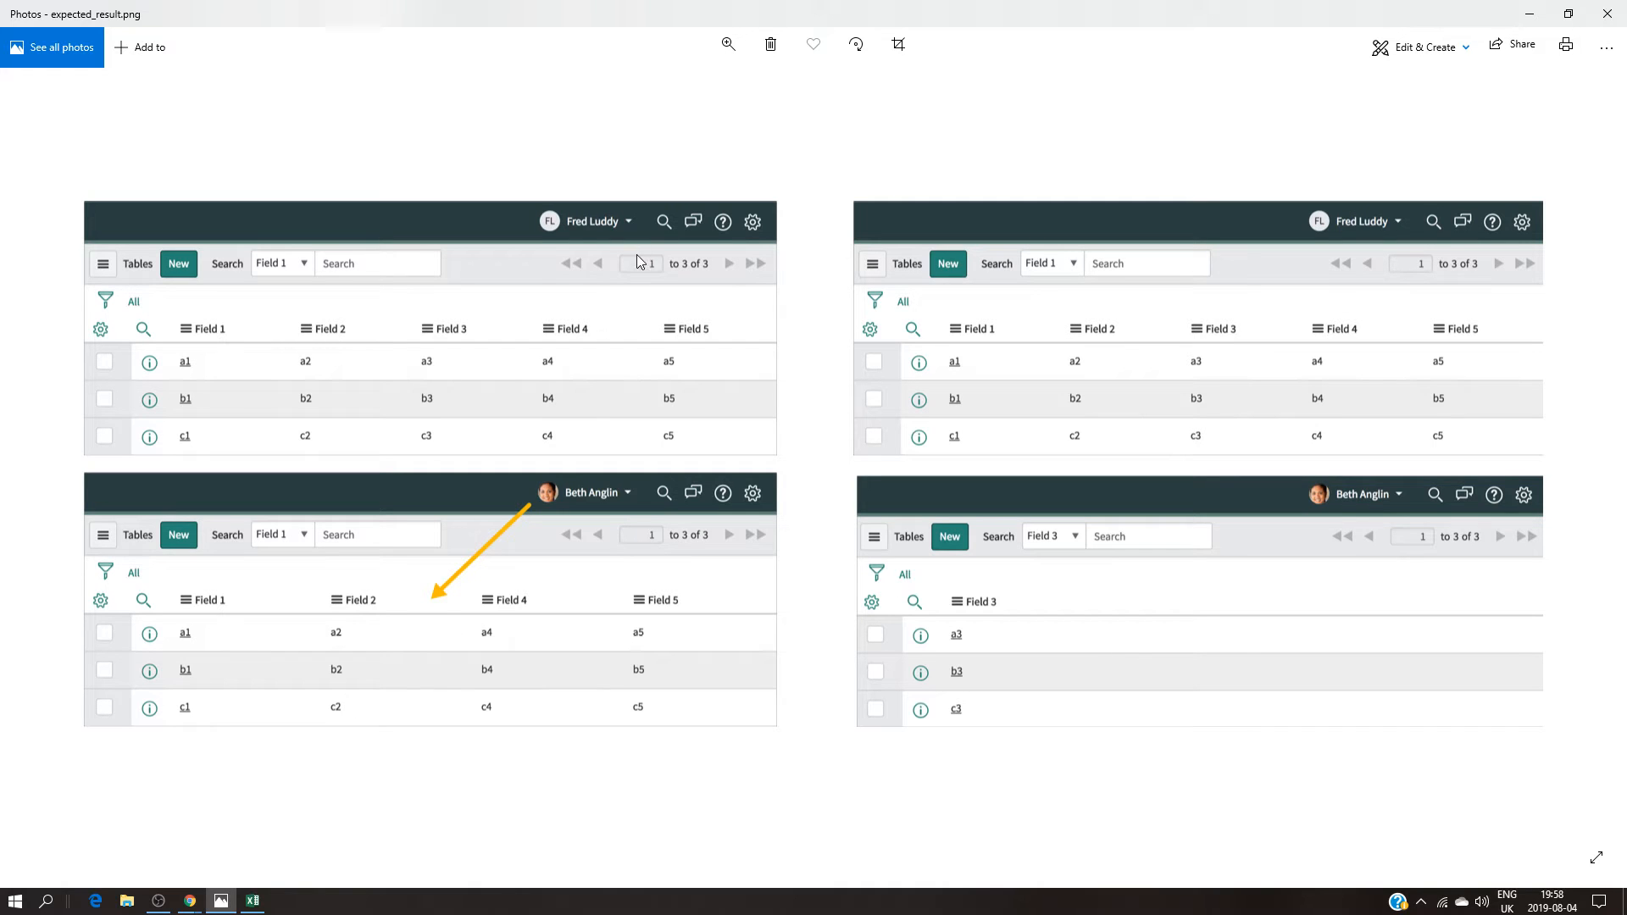
pyautogui.click(1607, 13)
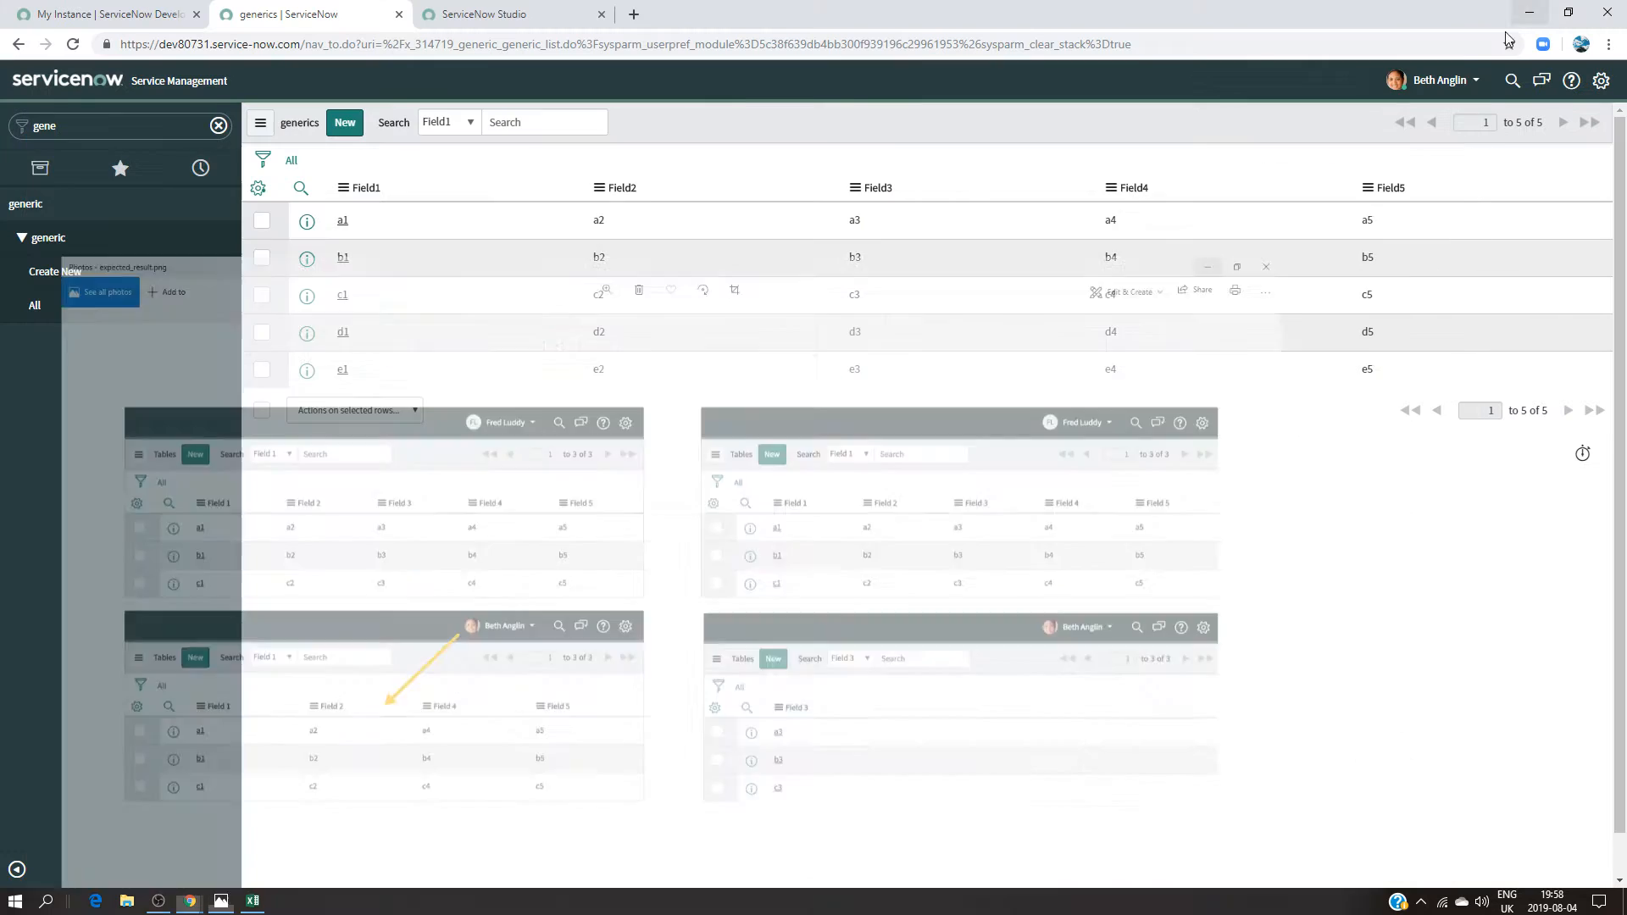
pyautogui.click(513, 15)
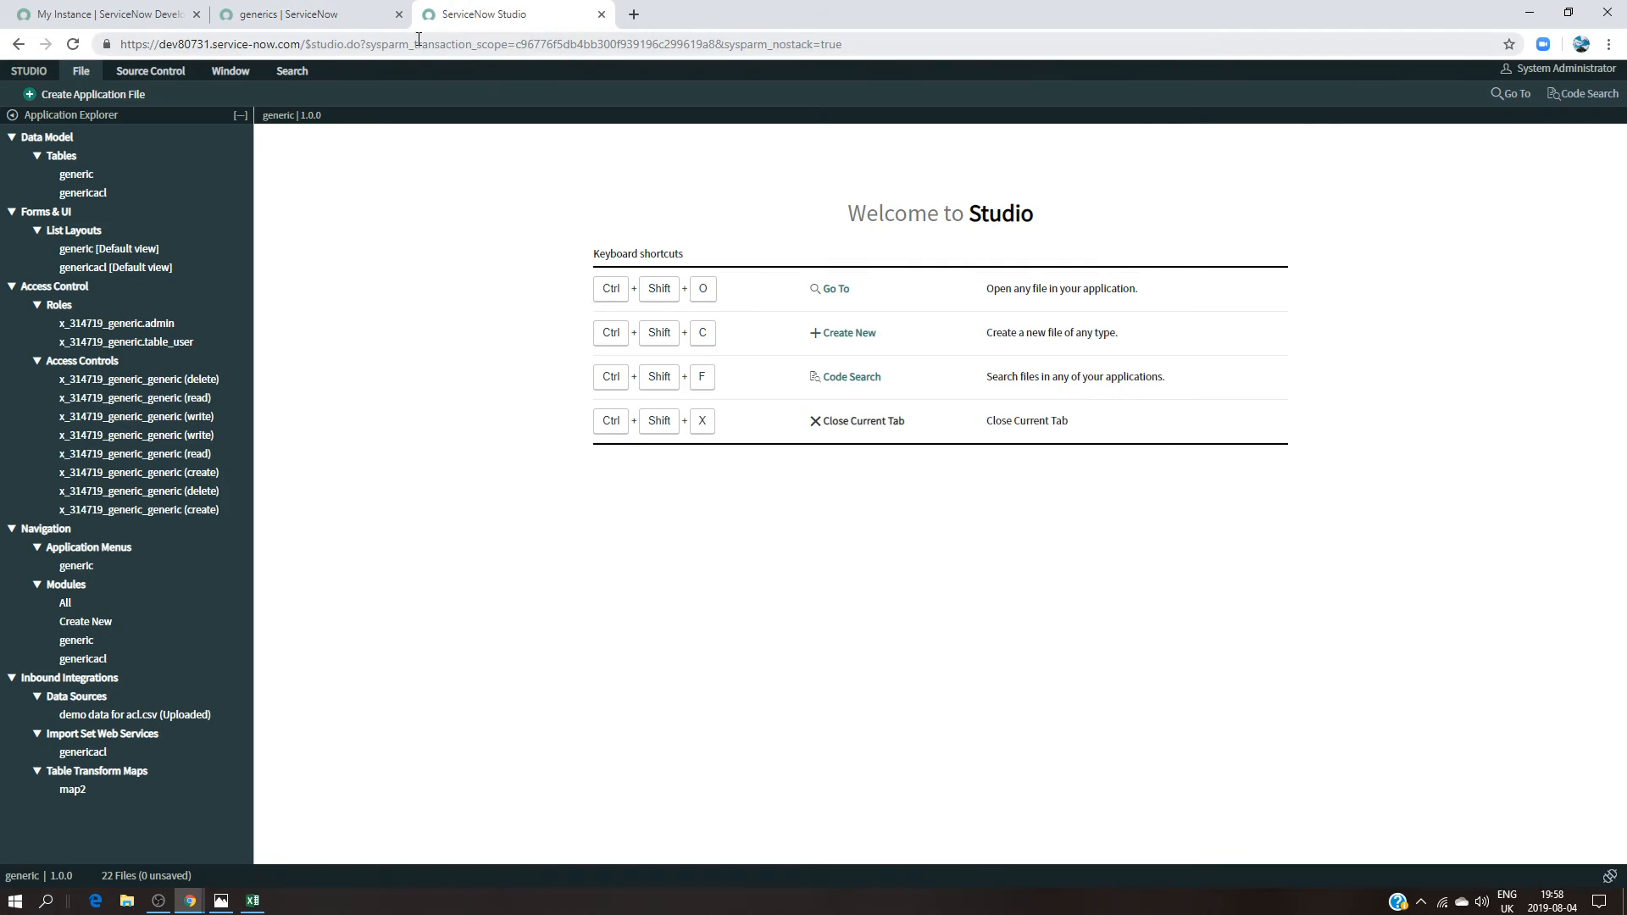
pyautogui.click(280, 12)
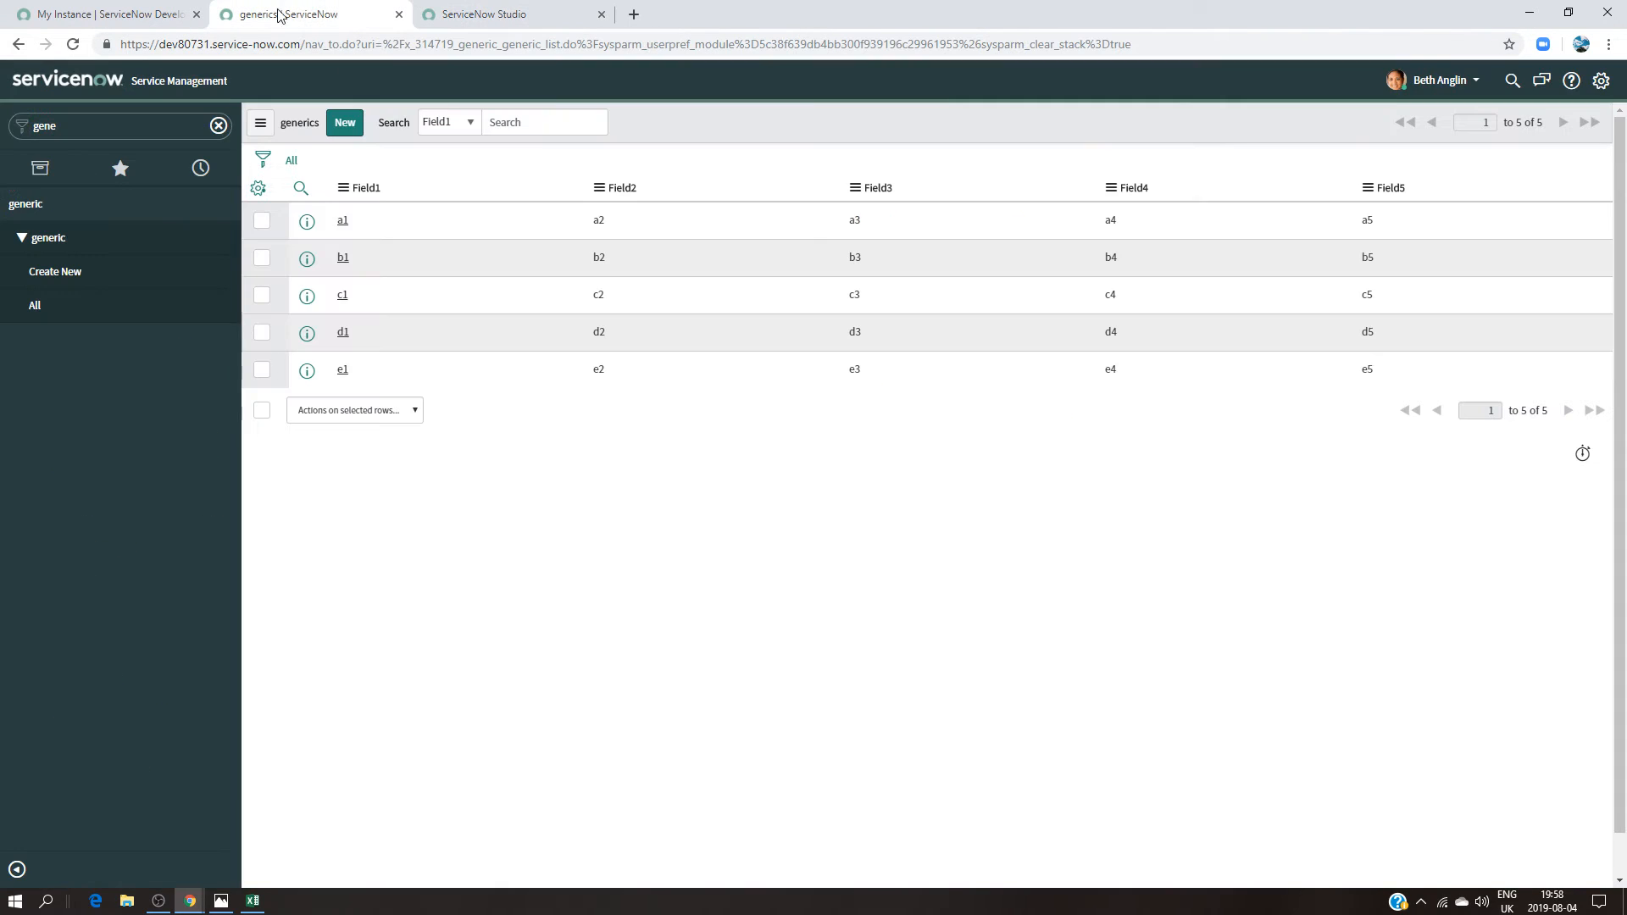
# Step: End the impersonation by returning to the System Administrator account, and elevate its session with the security_admin role
pyautogui.click(1447, 91)
pyautogui.click(1432, 131)
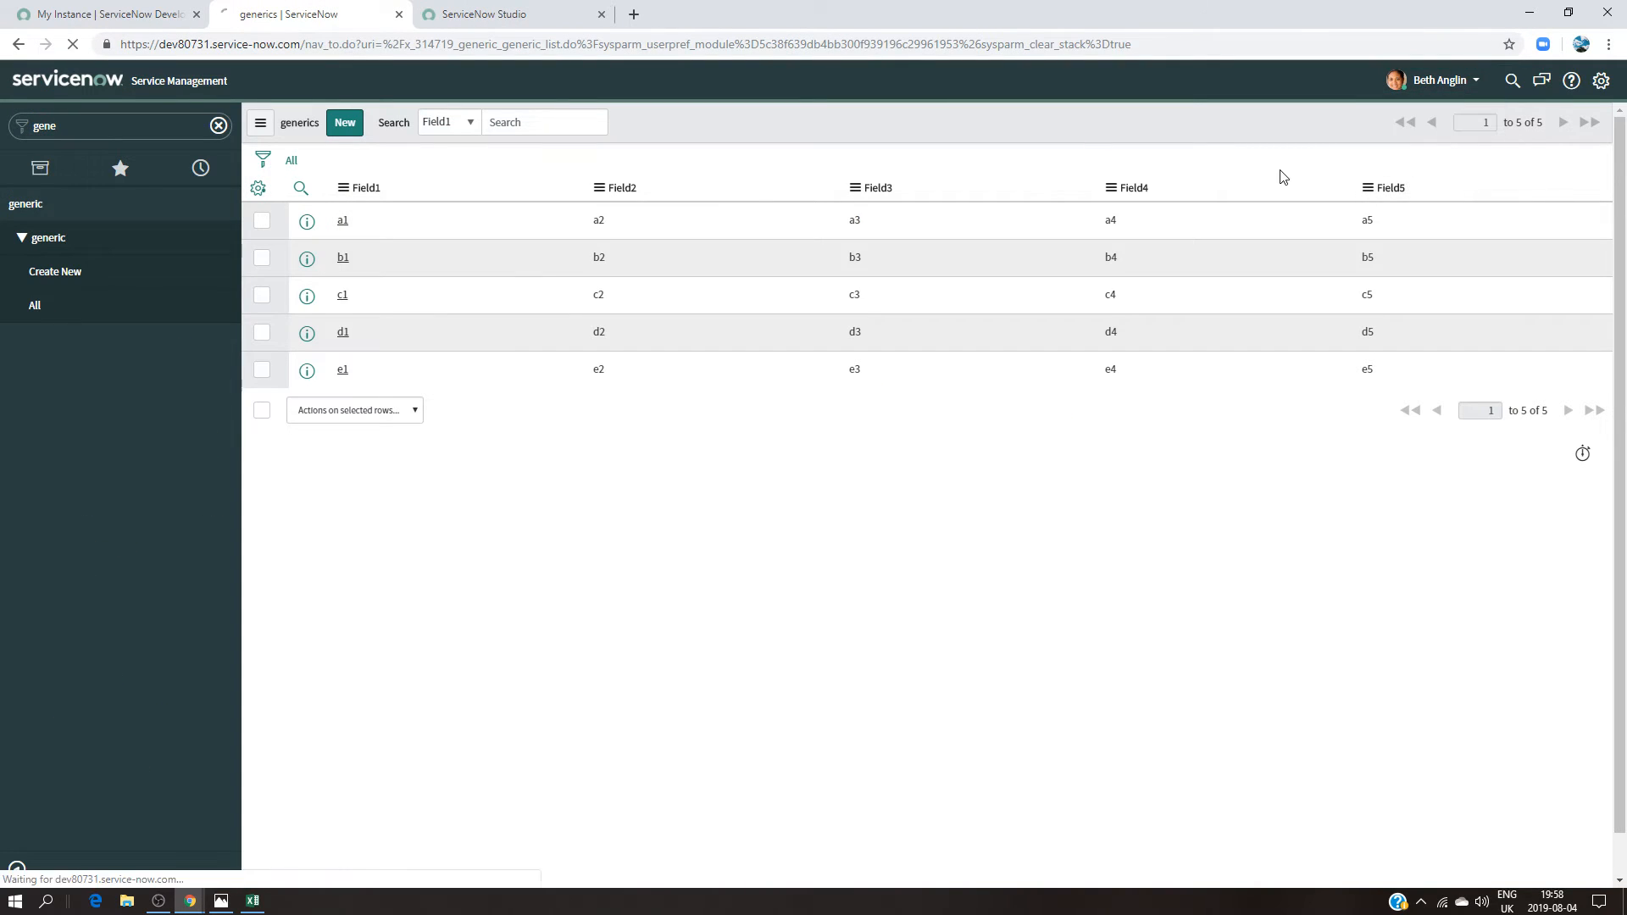
pyautogui.click(1458, 82)
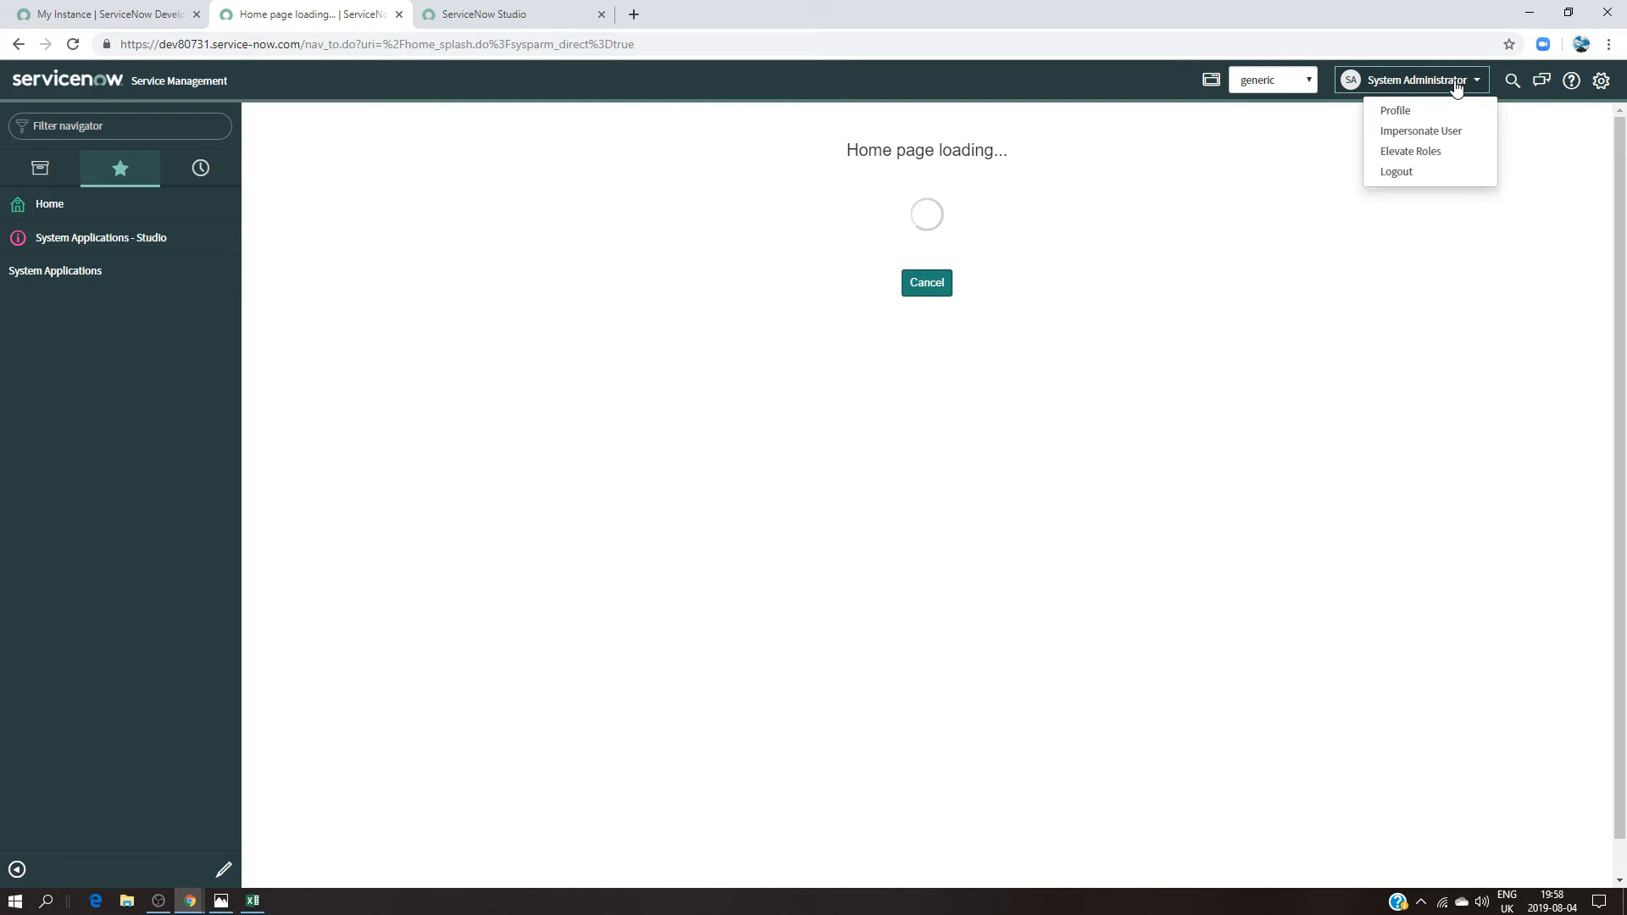
pyautogui.click(1420, 150)
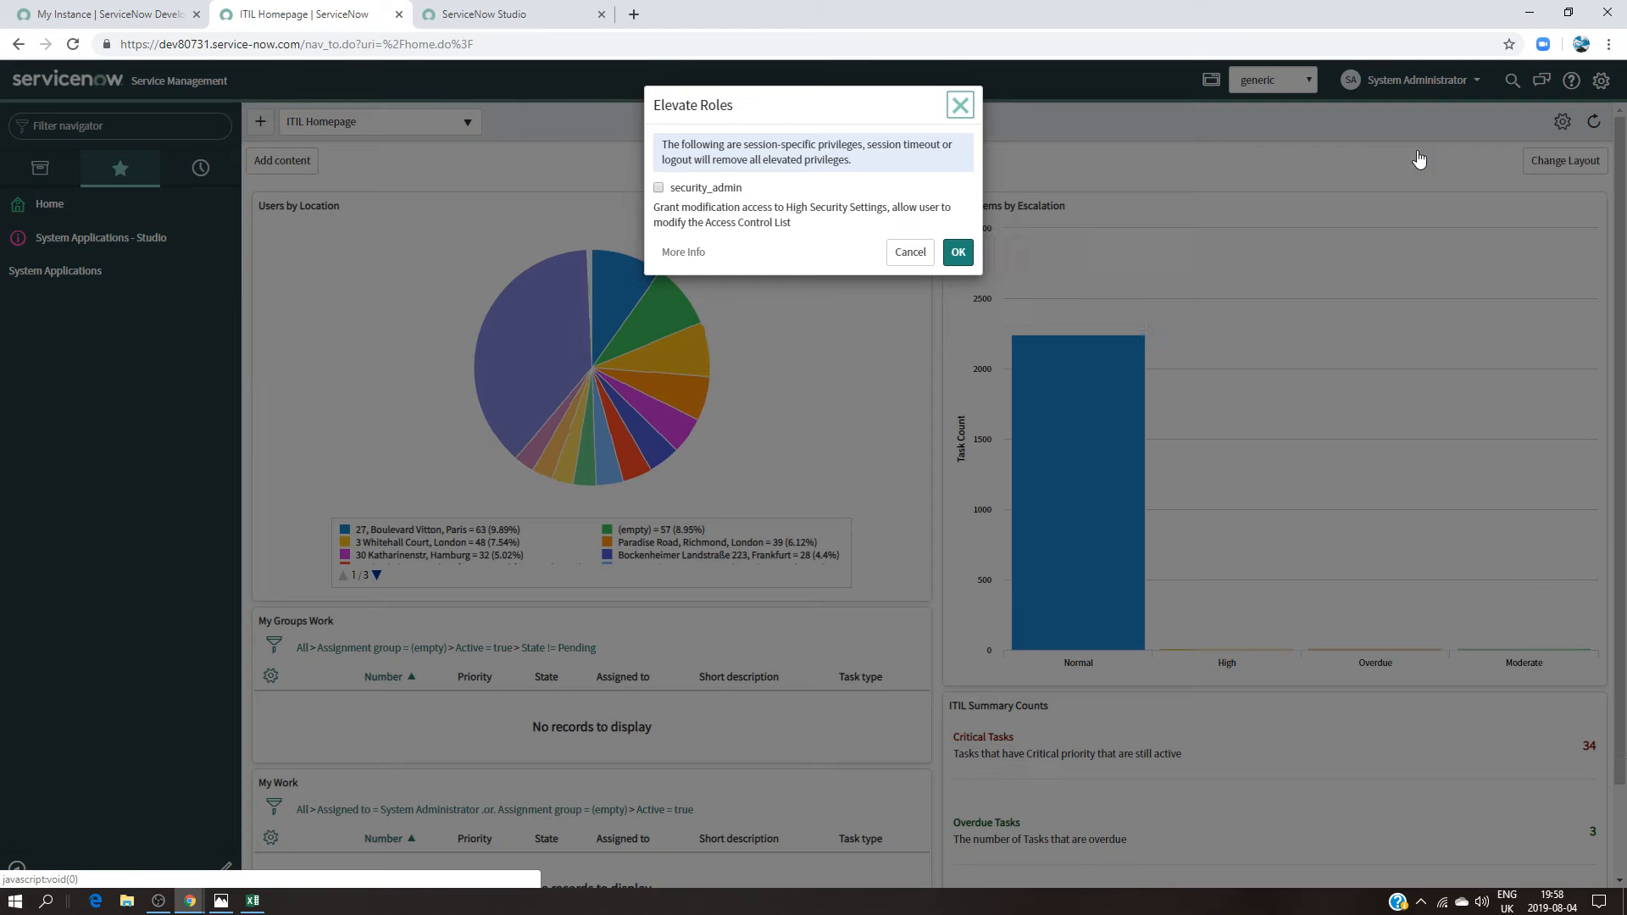
pyautogui.click(660, 189)
pyautogui.click(957, 255)
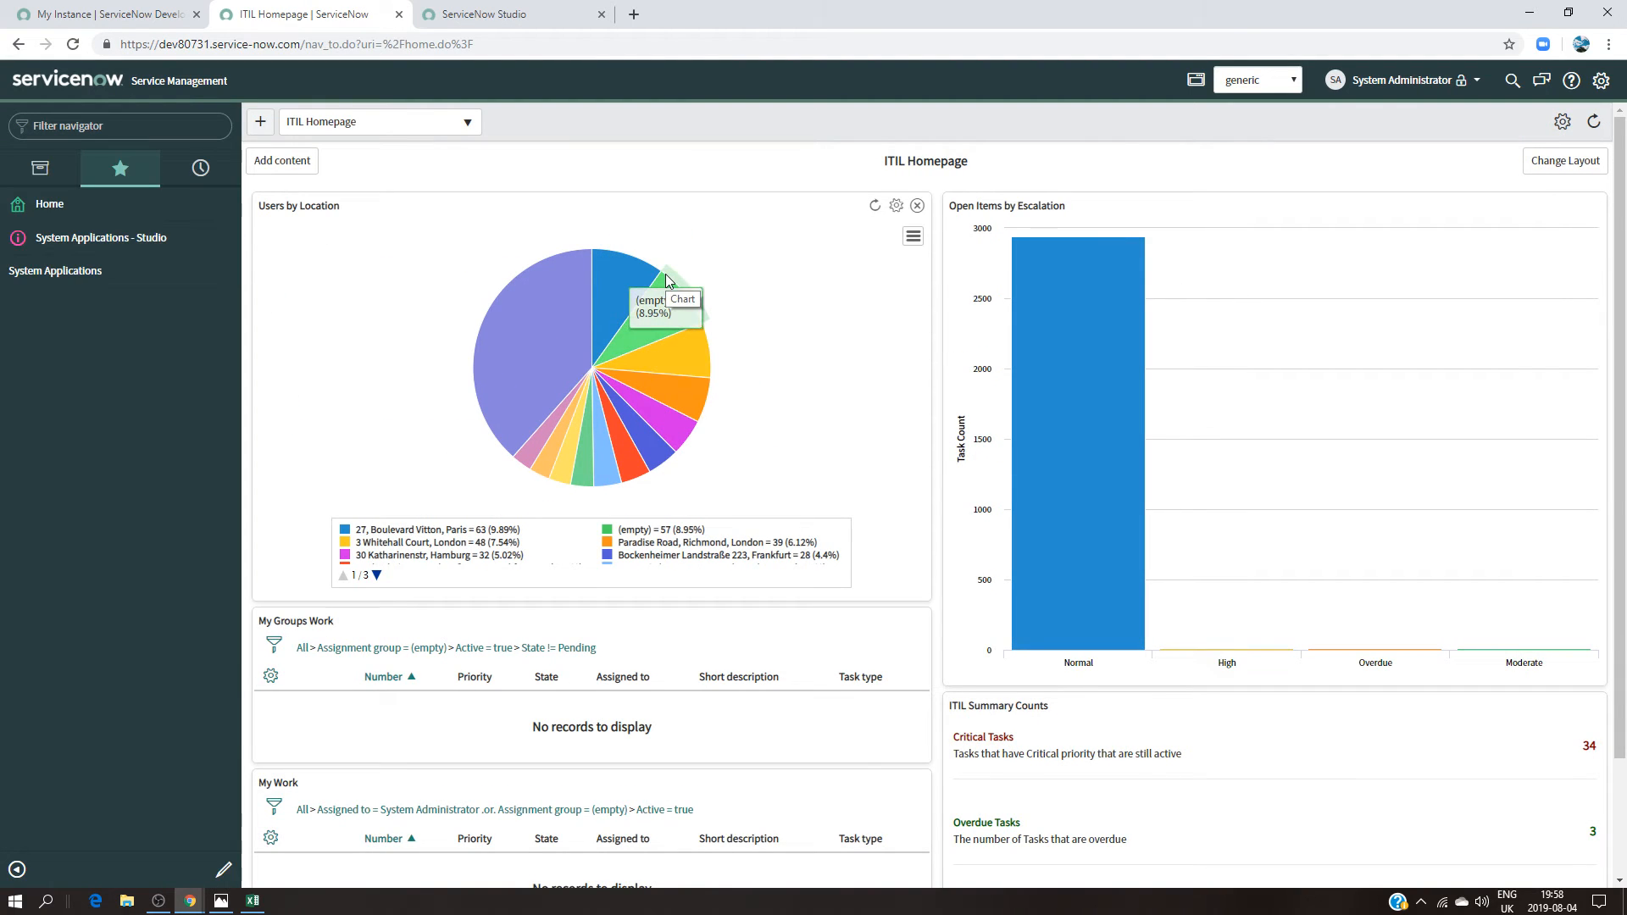
# Step: Close the Studio session and reopen the generic application in a fresh Studio from System Applications
pyautogui.click(559, 8)
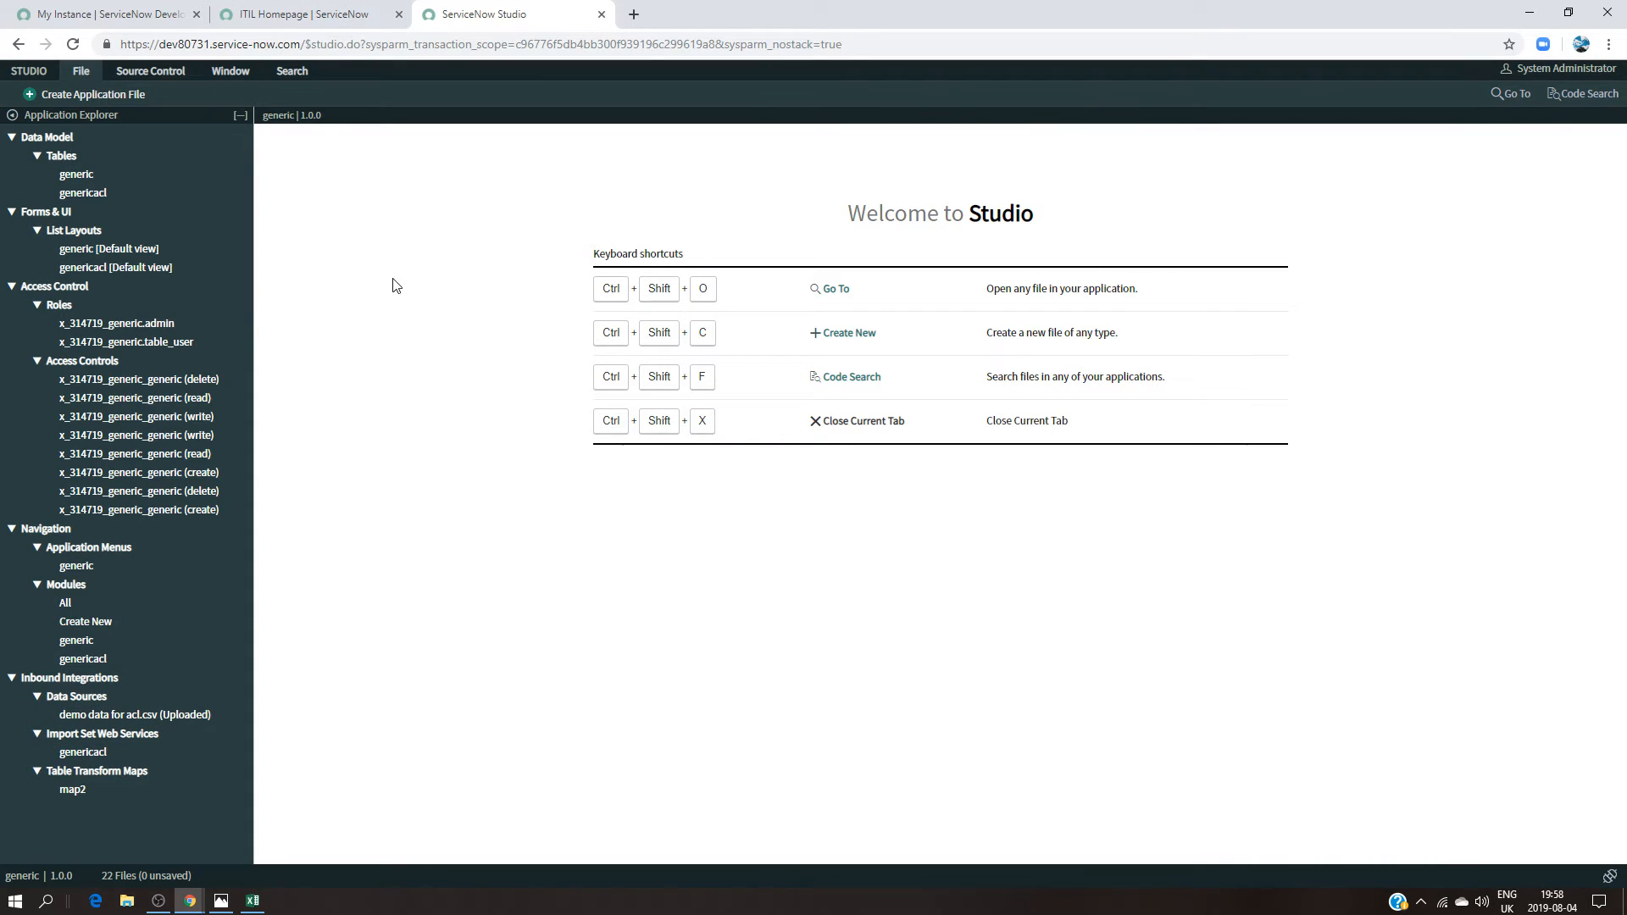
pyautogui.click(602, 14)
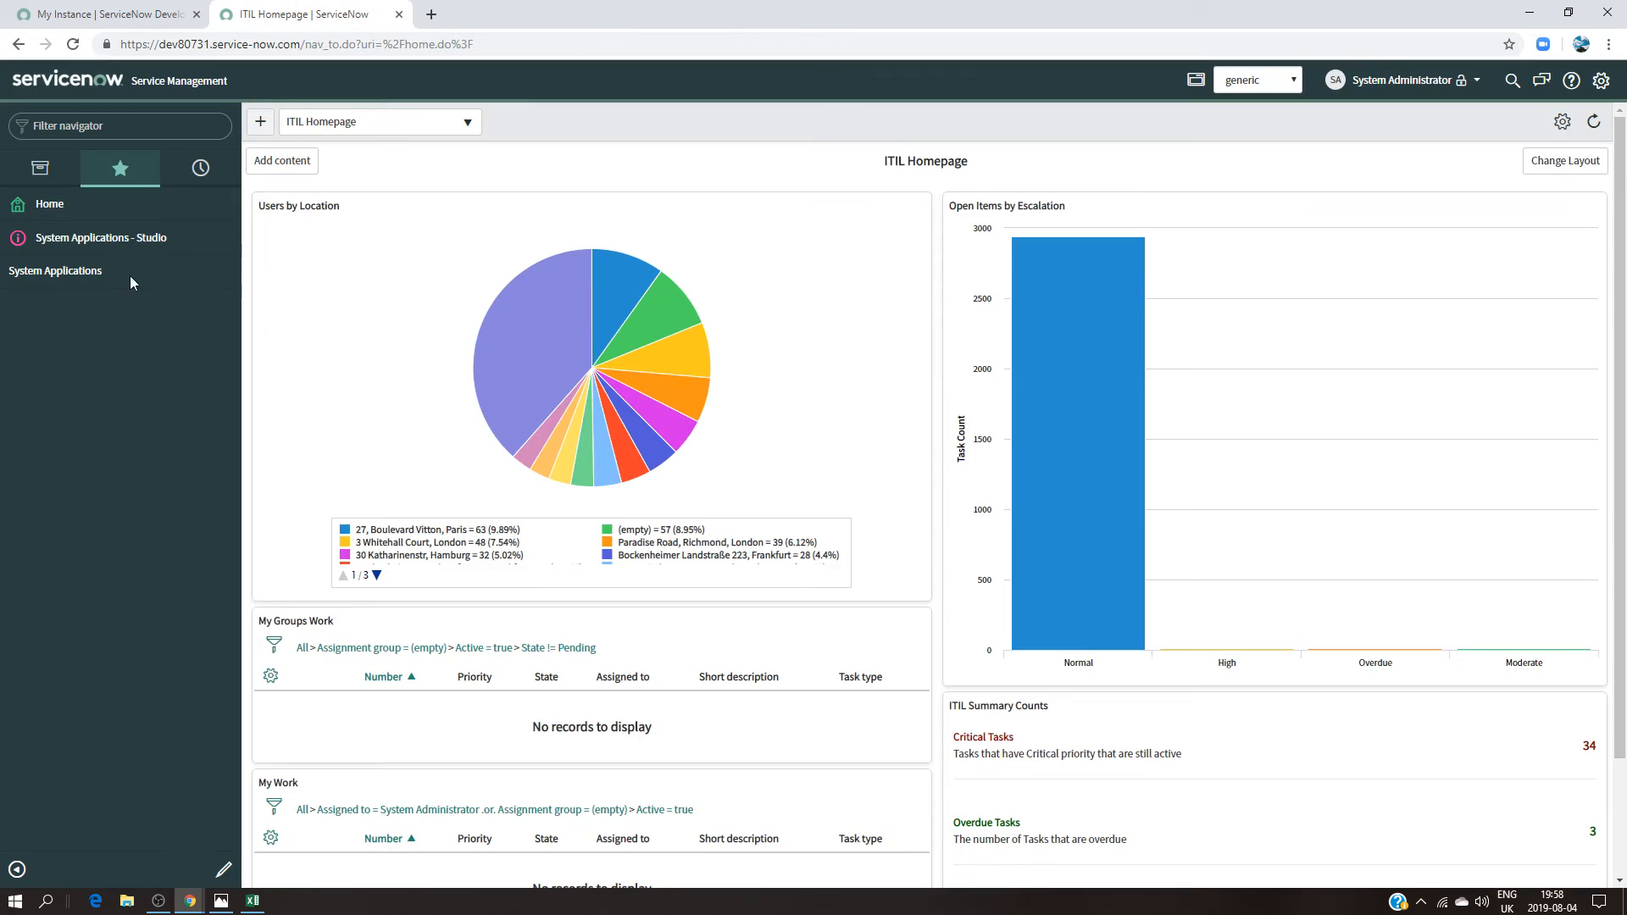
pyautogui.click(101, 240)
pyautogui.click(531, 248)
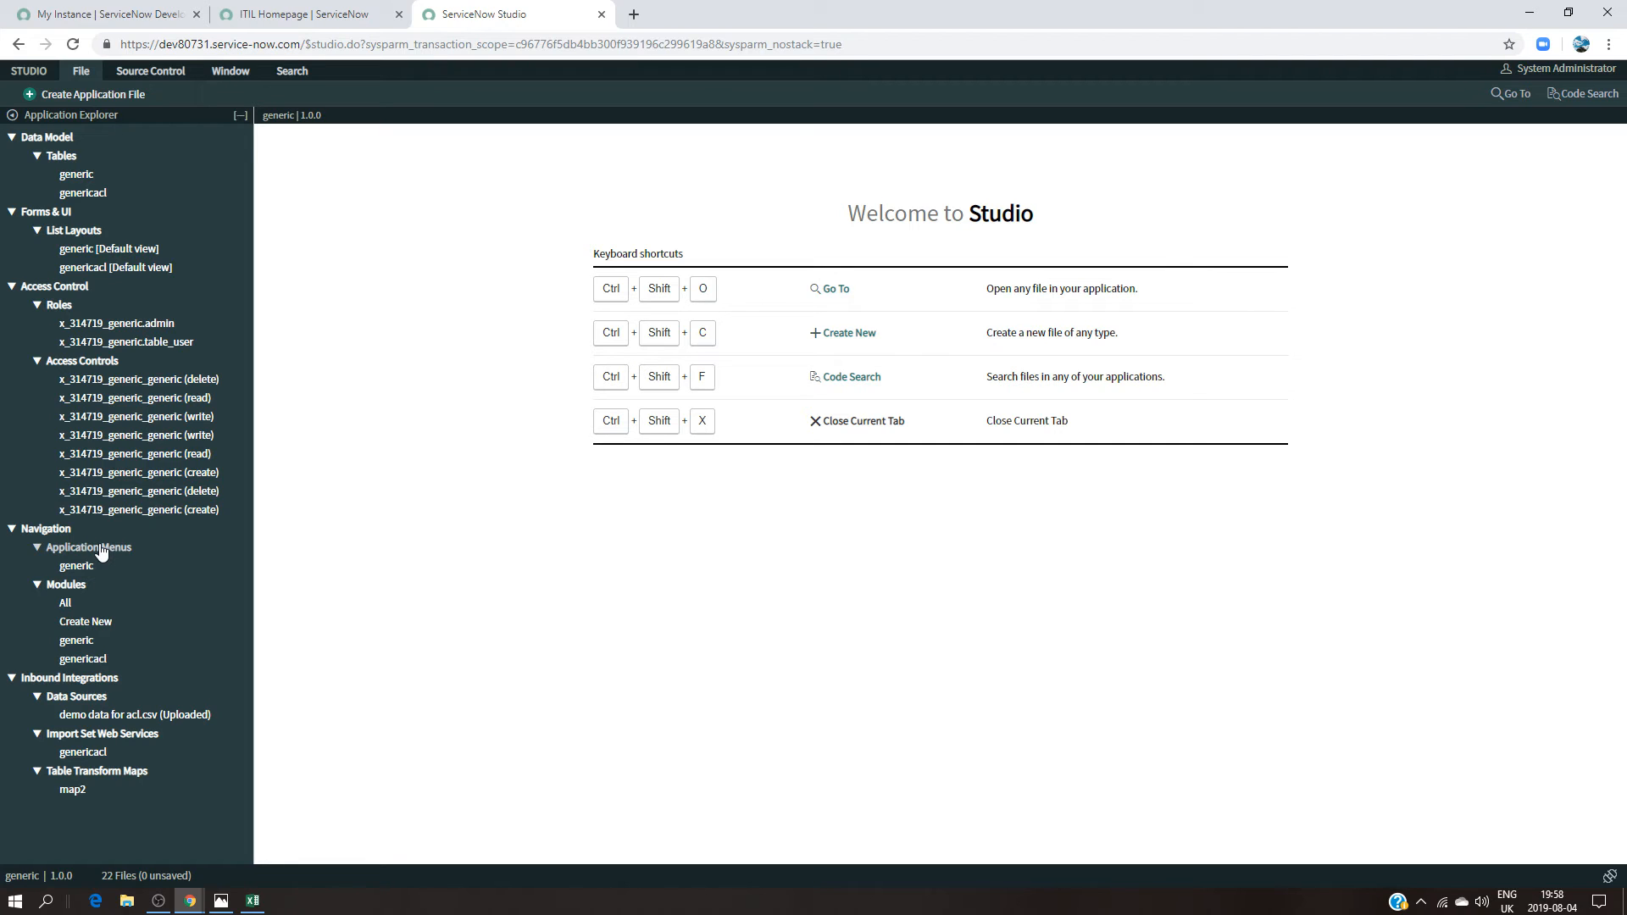
# Step: Inspect the two read access controls of the generic table and the first one's field choices, keeping None, and close the second record
pyautogui.click(166, 405)
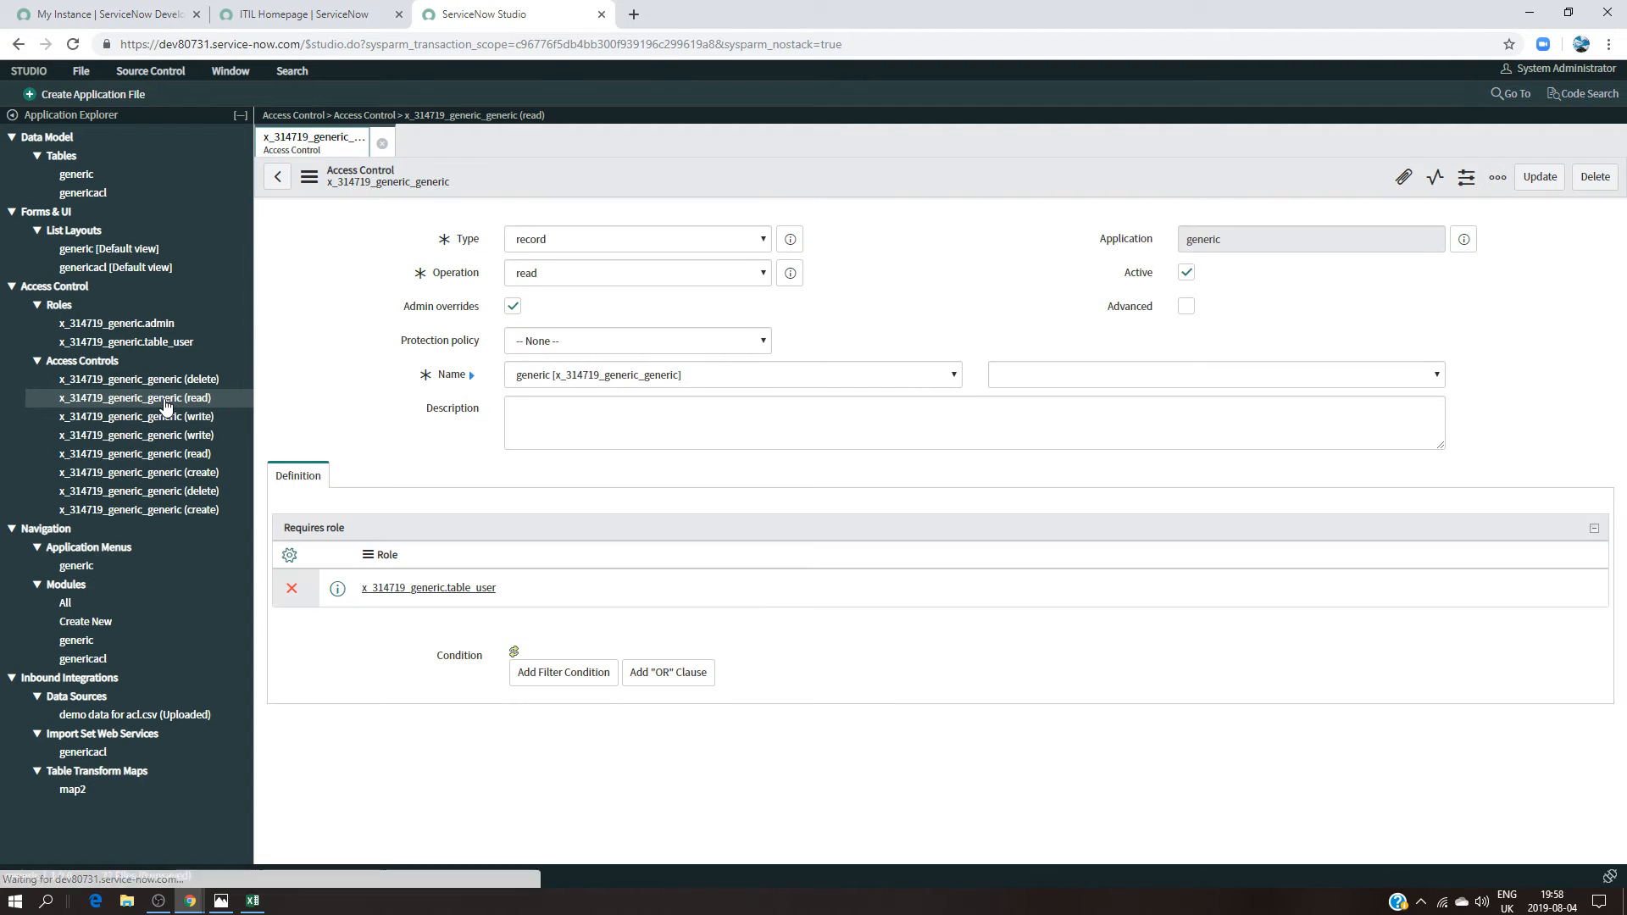
pyautogui.click(163, 454)
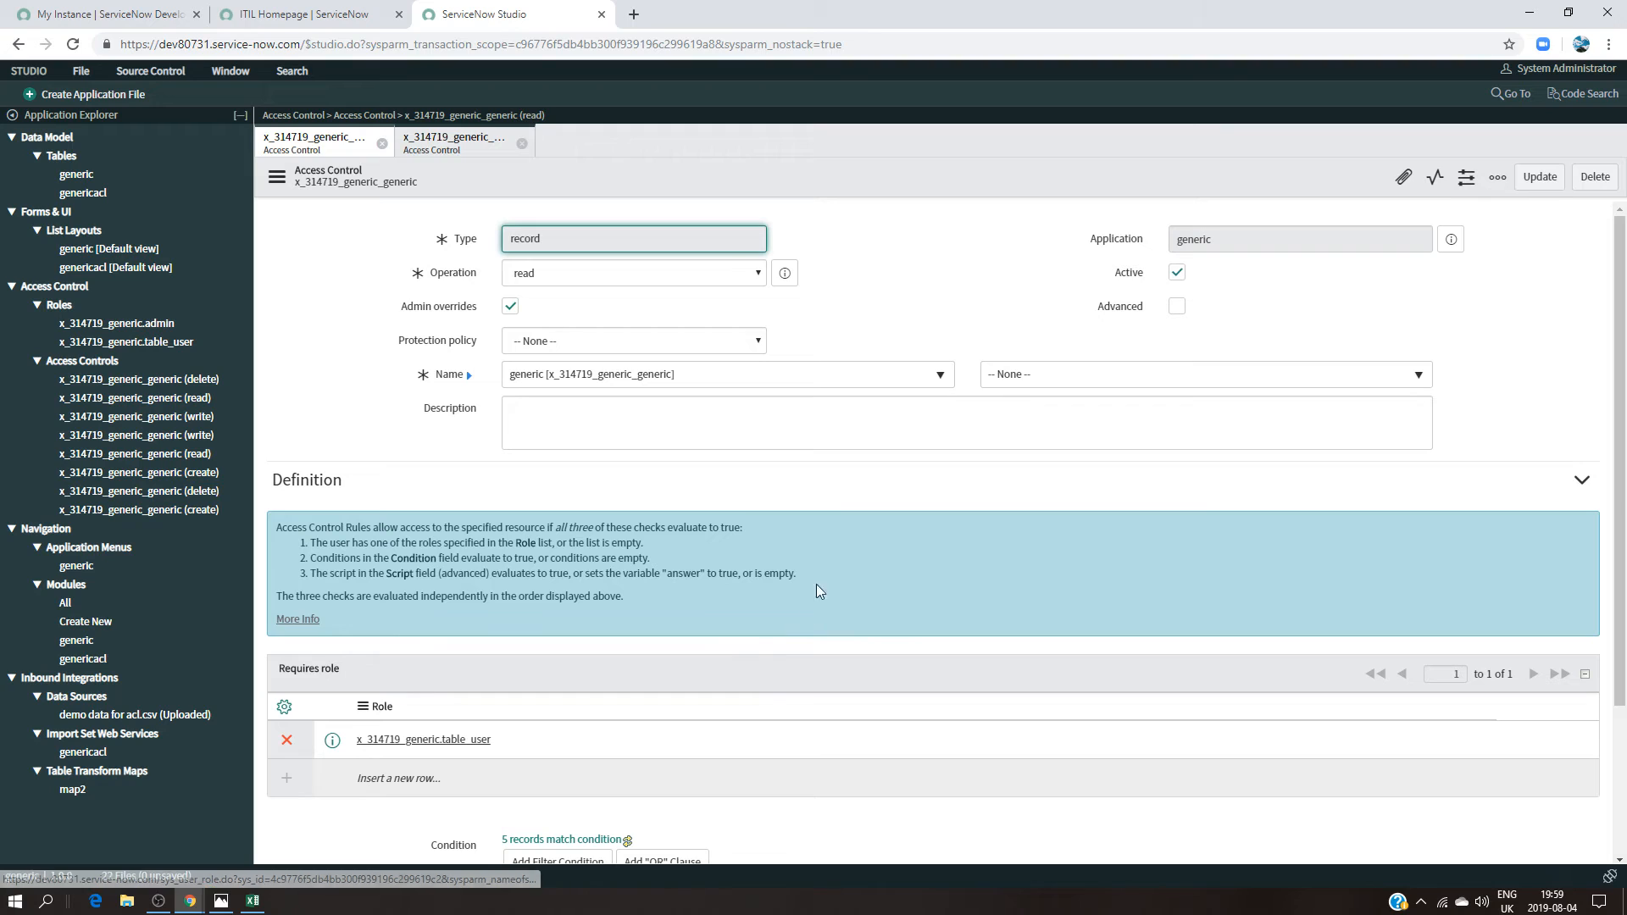
pyautogui.click(1024, 383)
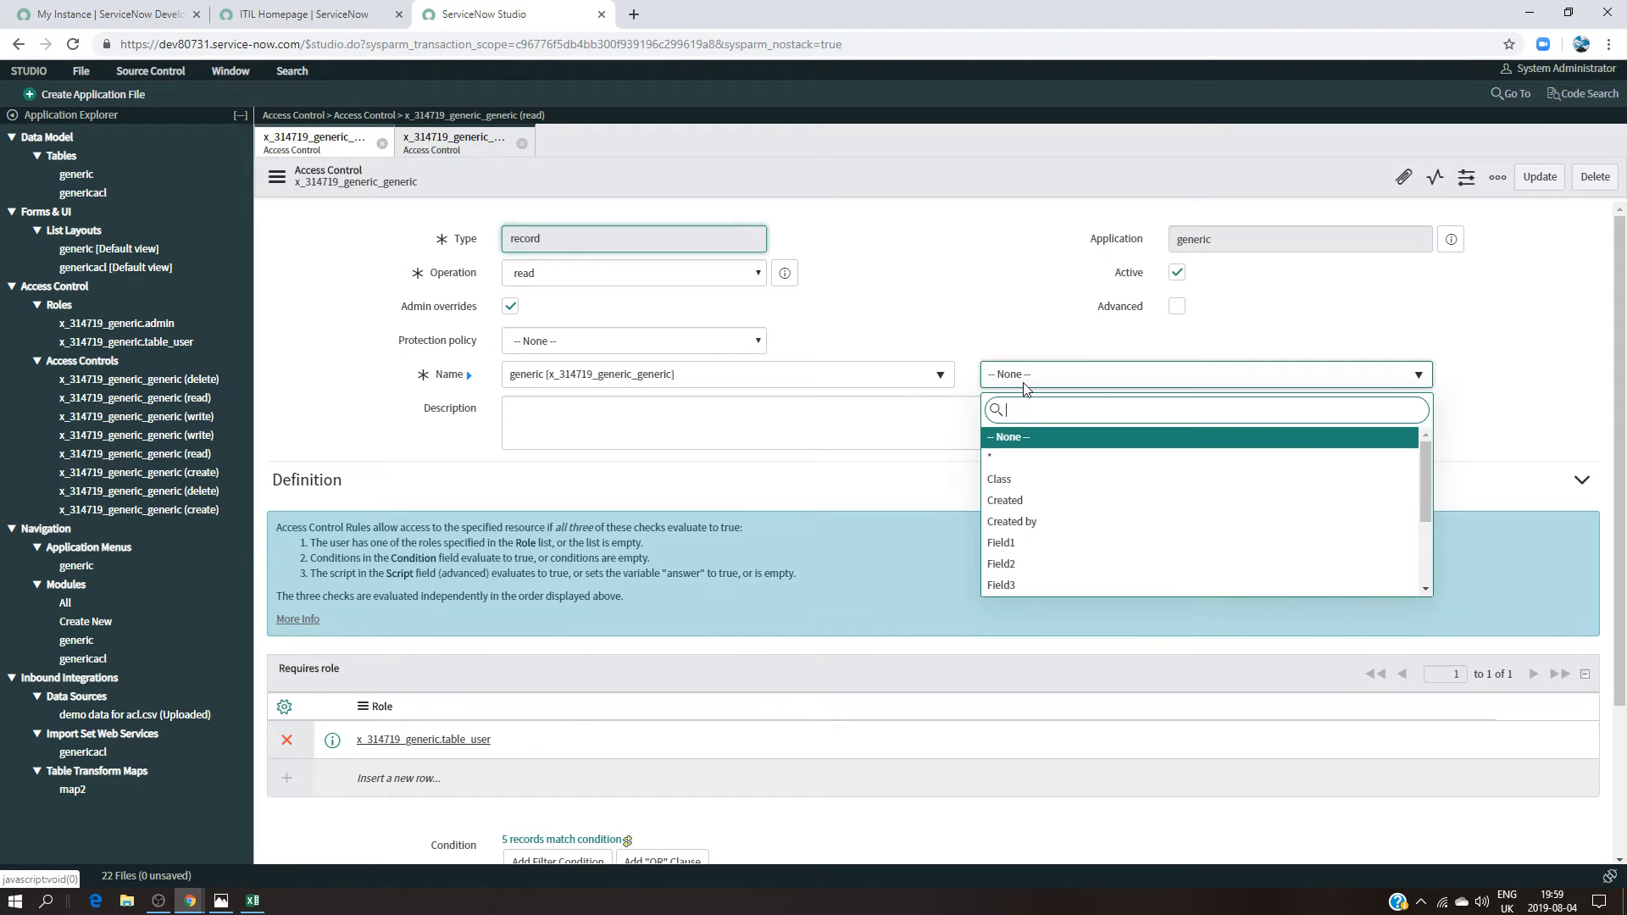
pyautogui.click(1017, 439)
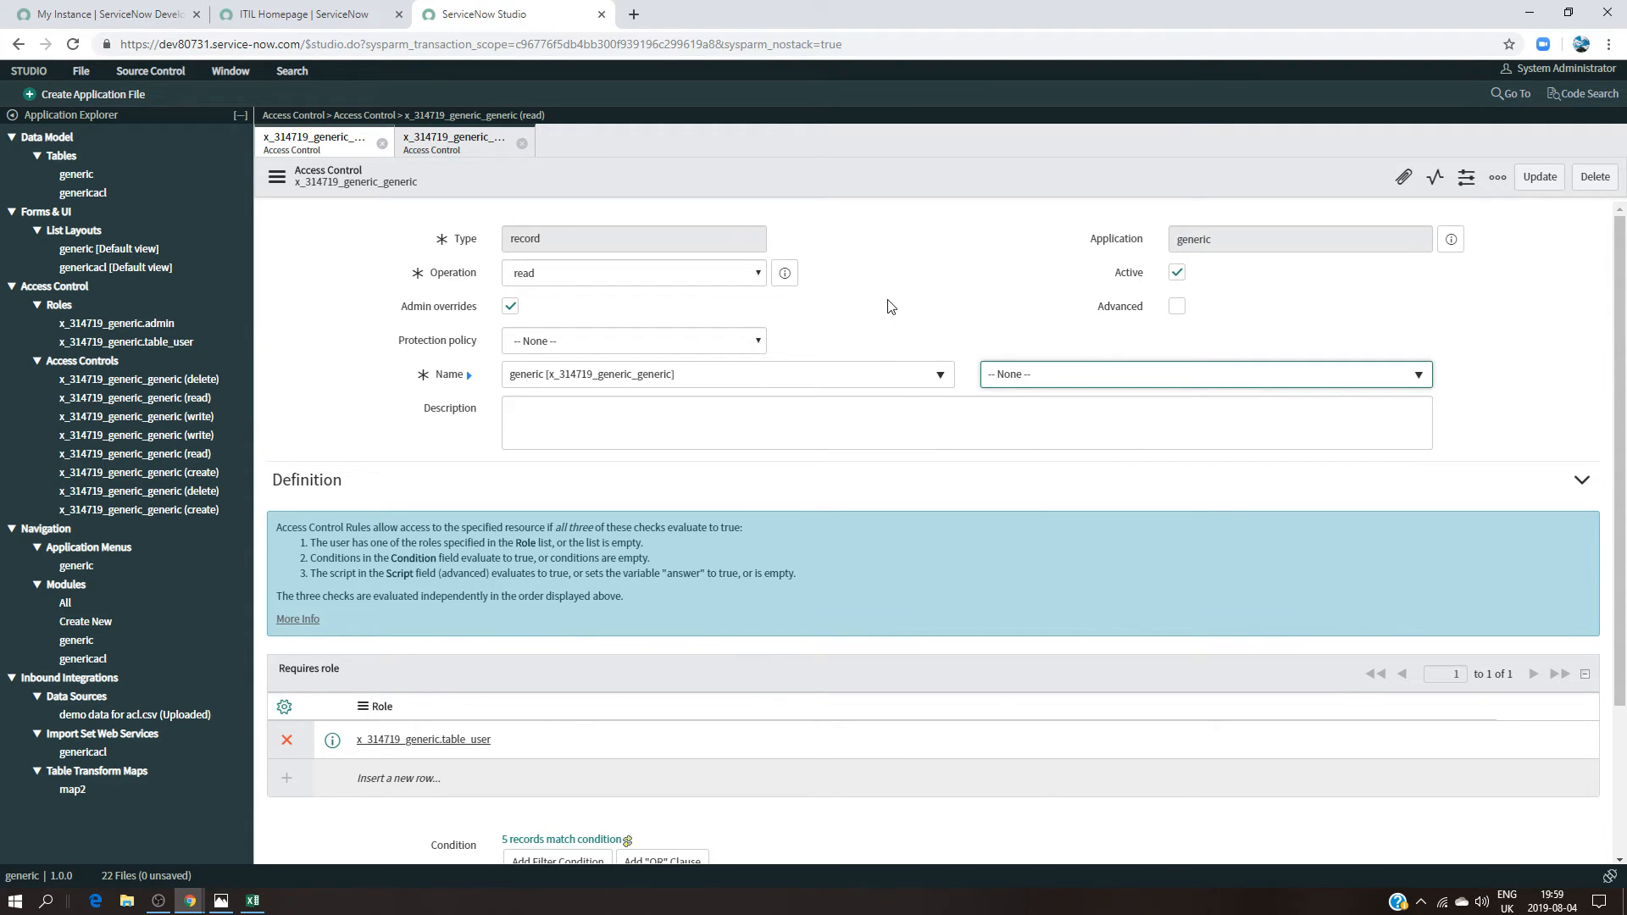
pyautogui.click(522, 143)
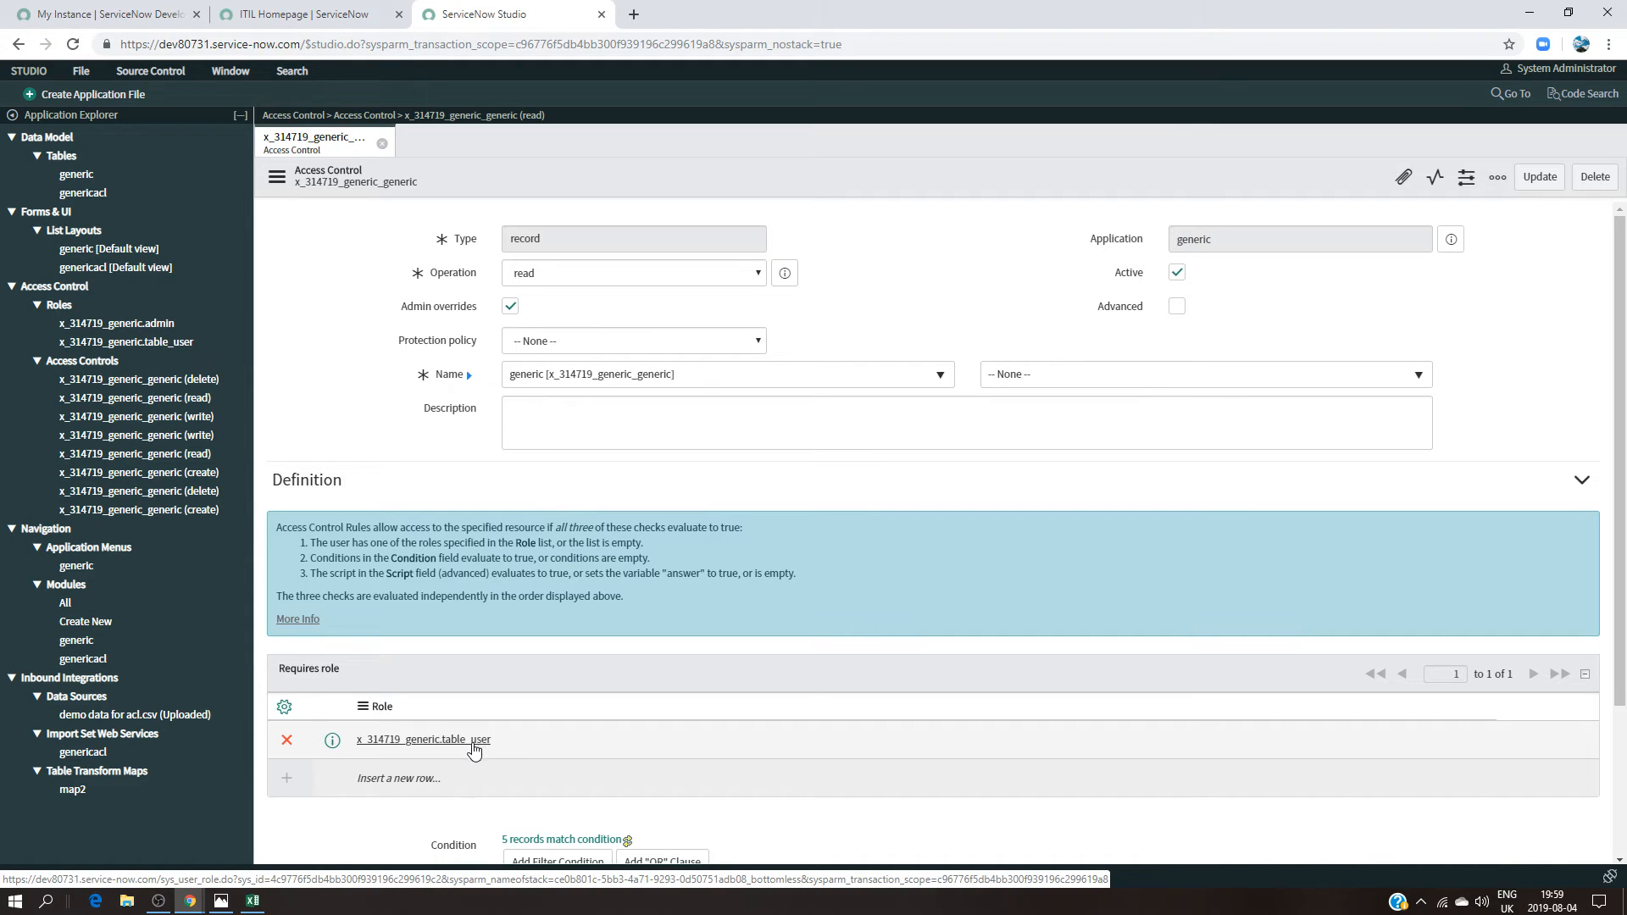
# Step: Add the x_314719_generic.admin role to the table-level read access control that requires generic.table_user, and save the rule
pyautogui.click(416, 780)
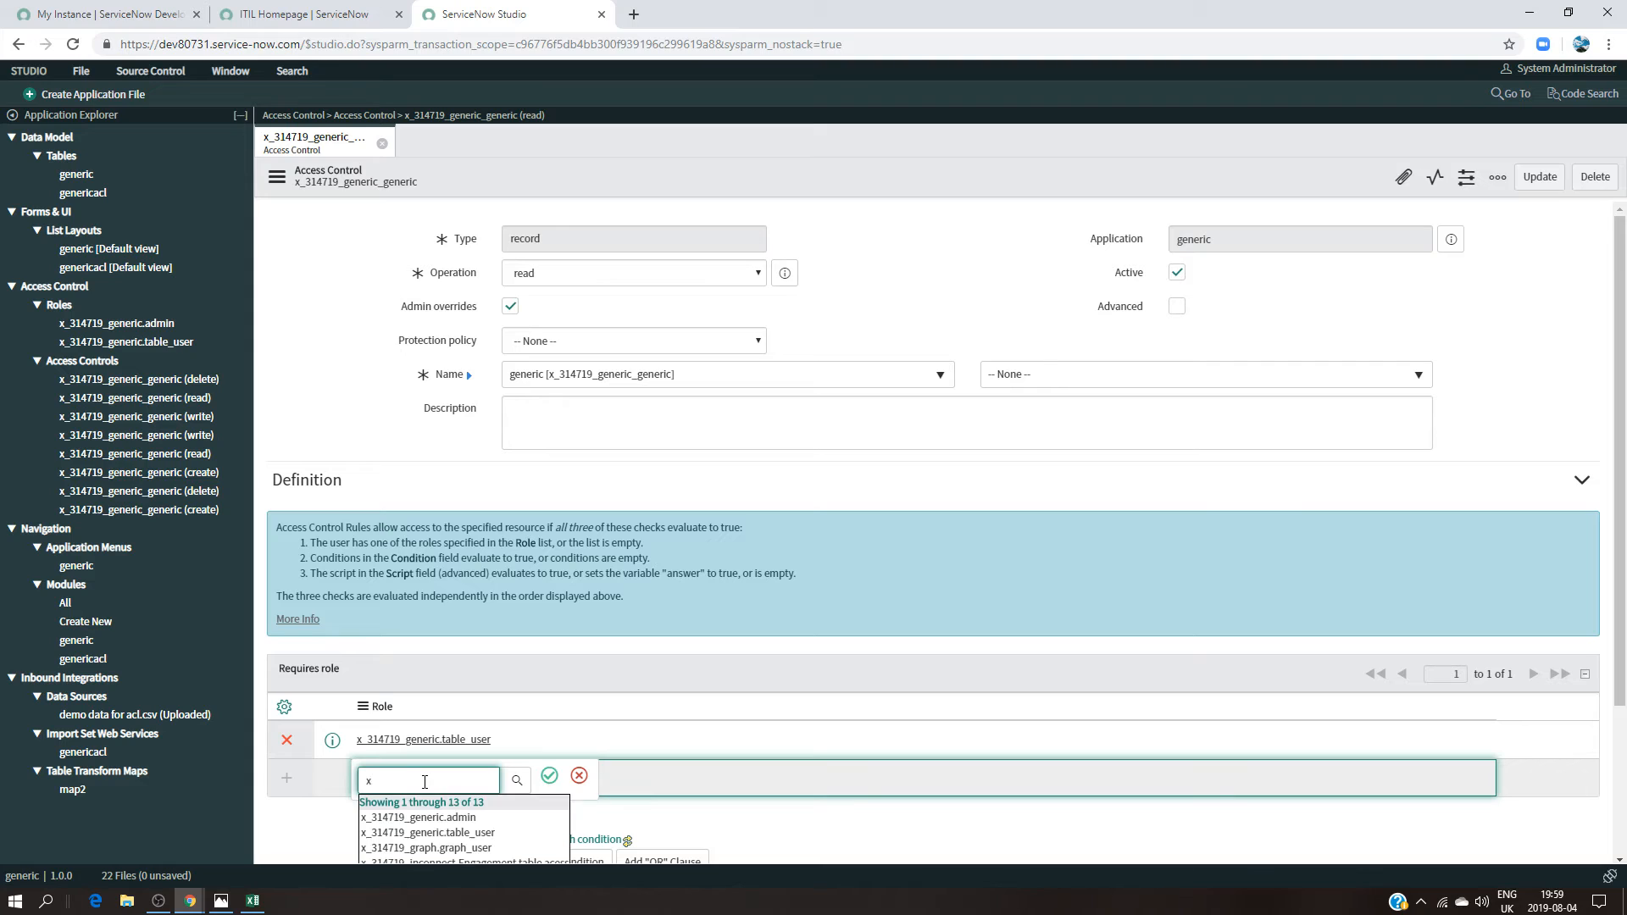
pyautogui.click(439, 817)
pyautogui.click(551, 778)
pyautogui.click(1539, 176)
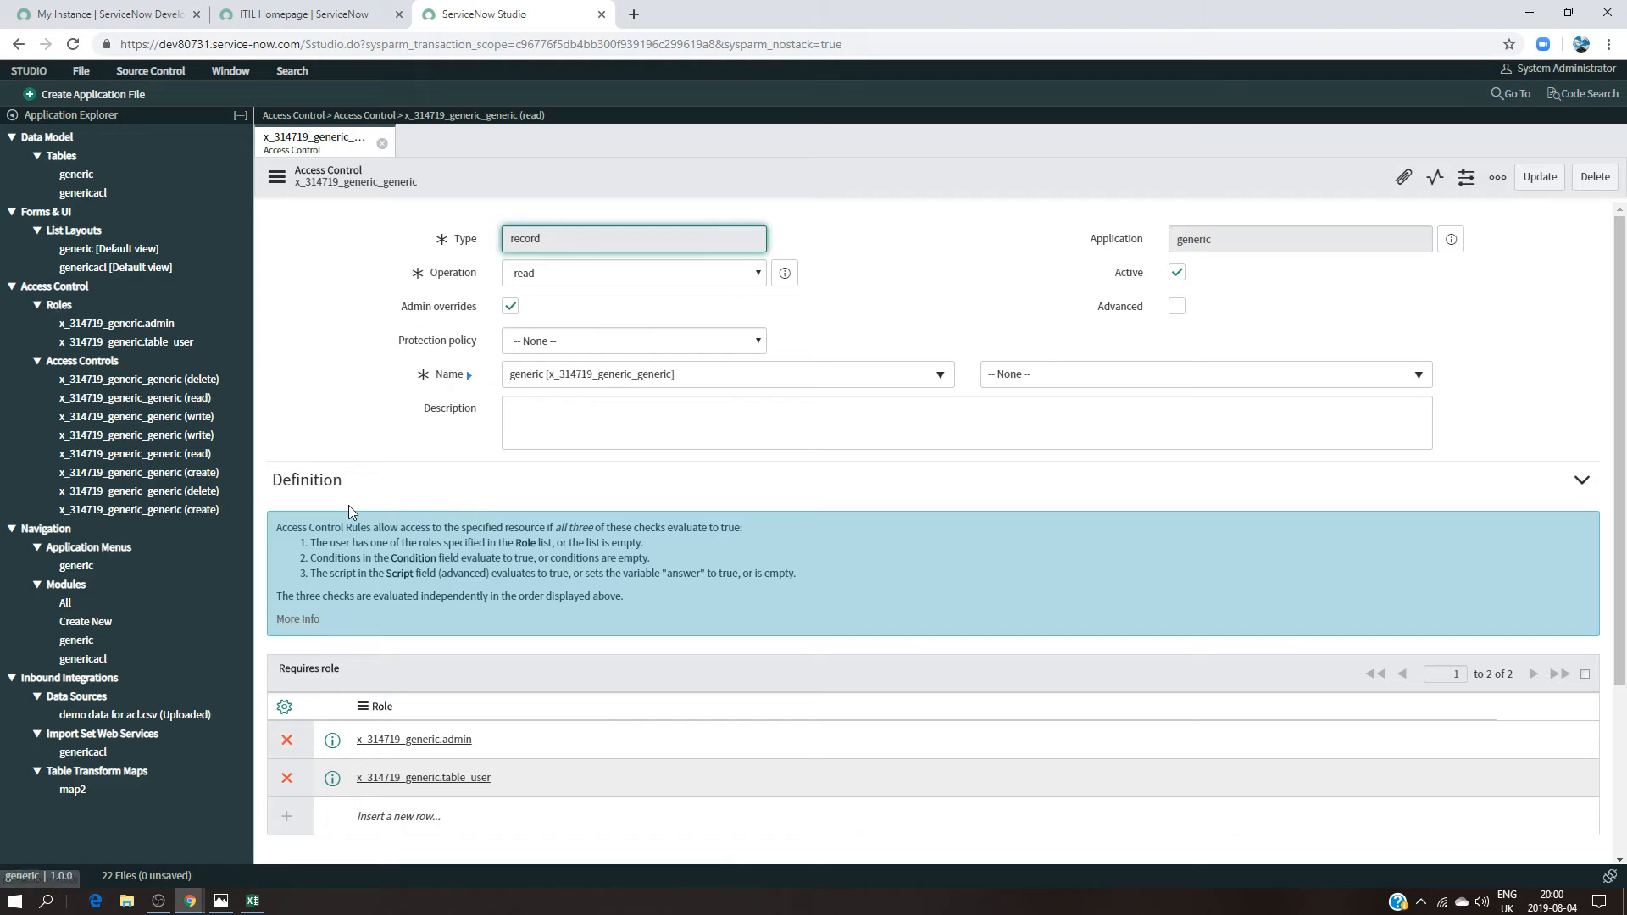
# Step: Open the read access control requiring generic.admin, set its field to Field3, and check the expected_result.png image in Photos
pyautogui.click(193, 464)
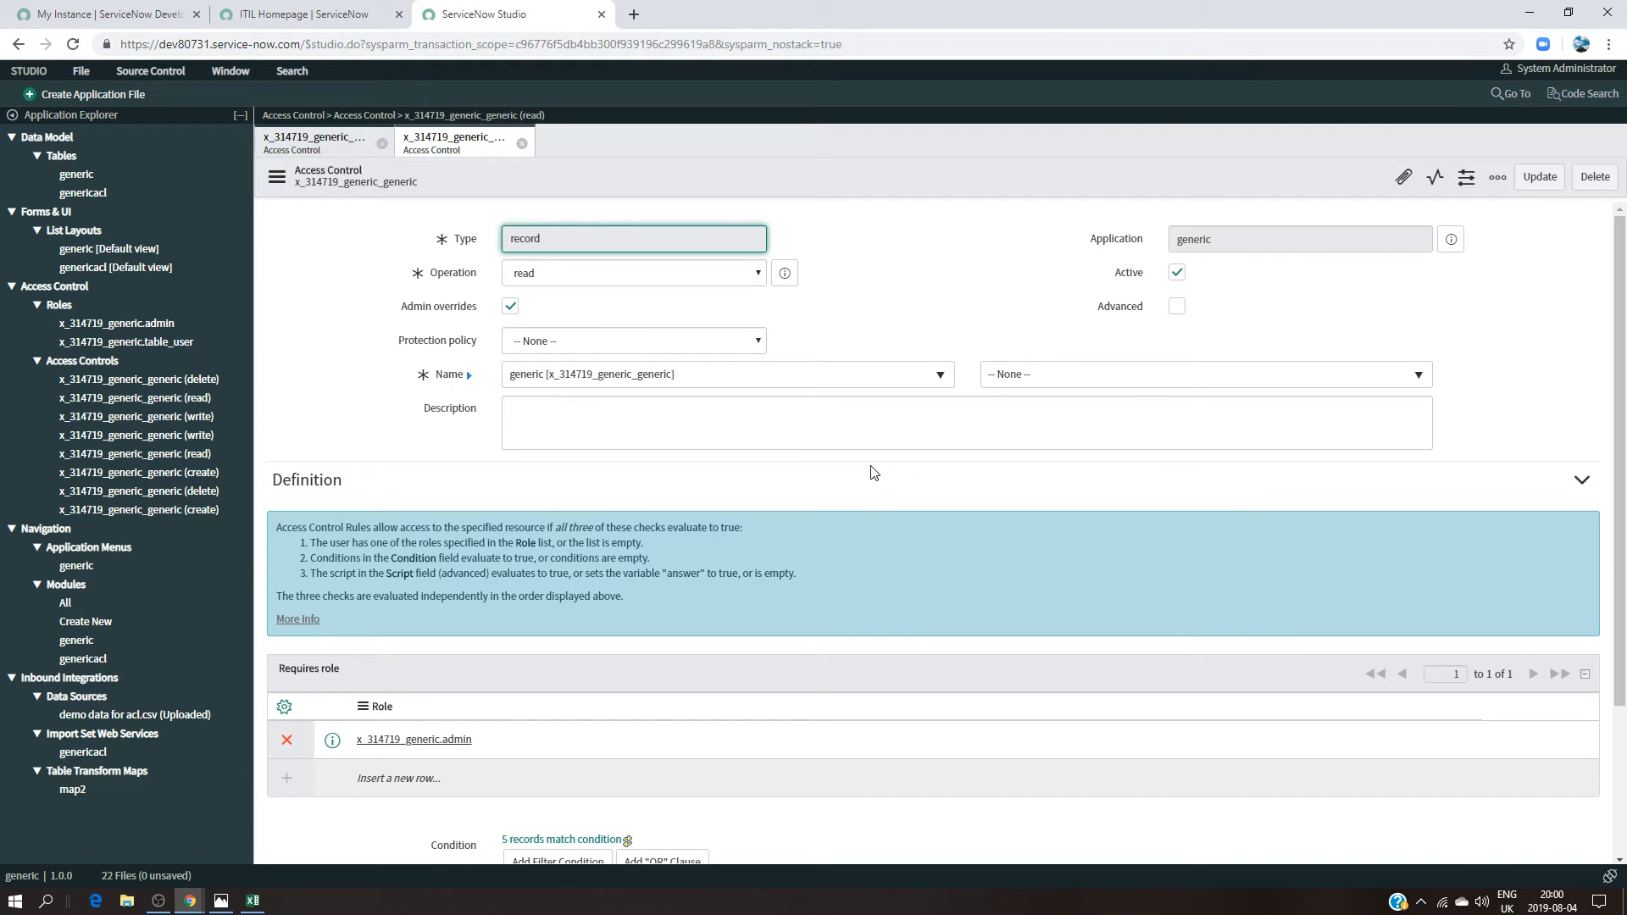
pyautogui.click(1107, 374)
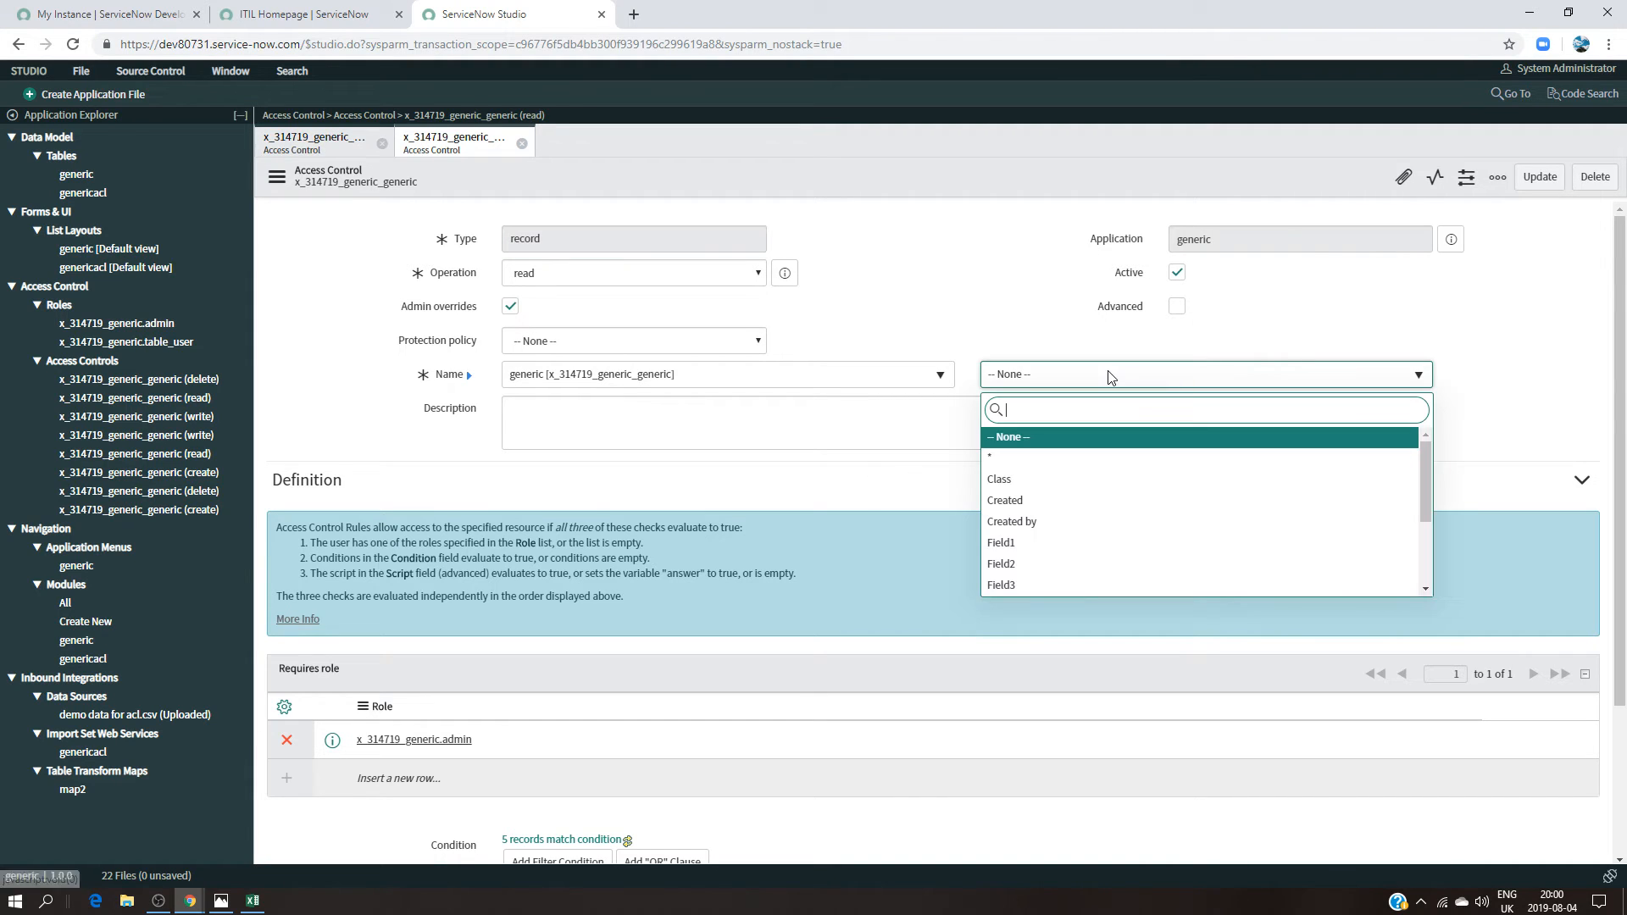
pyautogui.scroll(-2, 1097, 458)
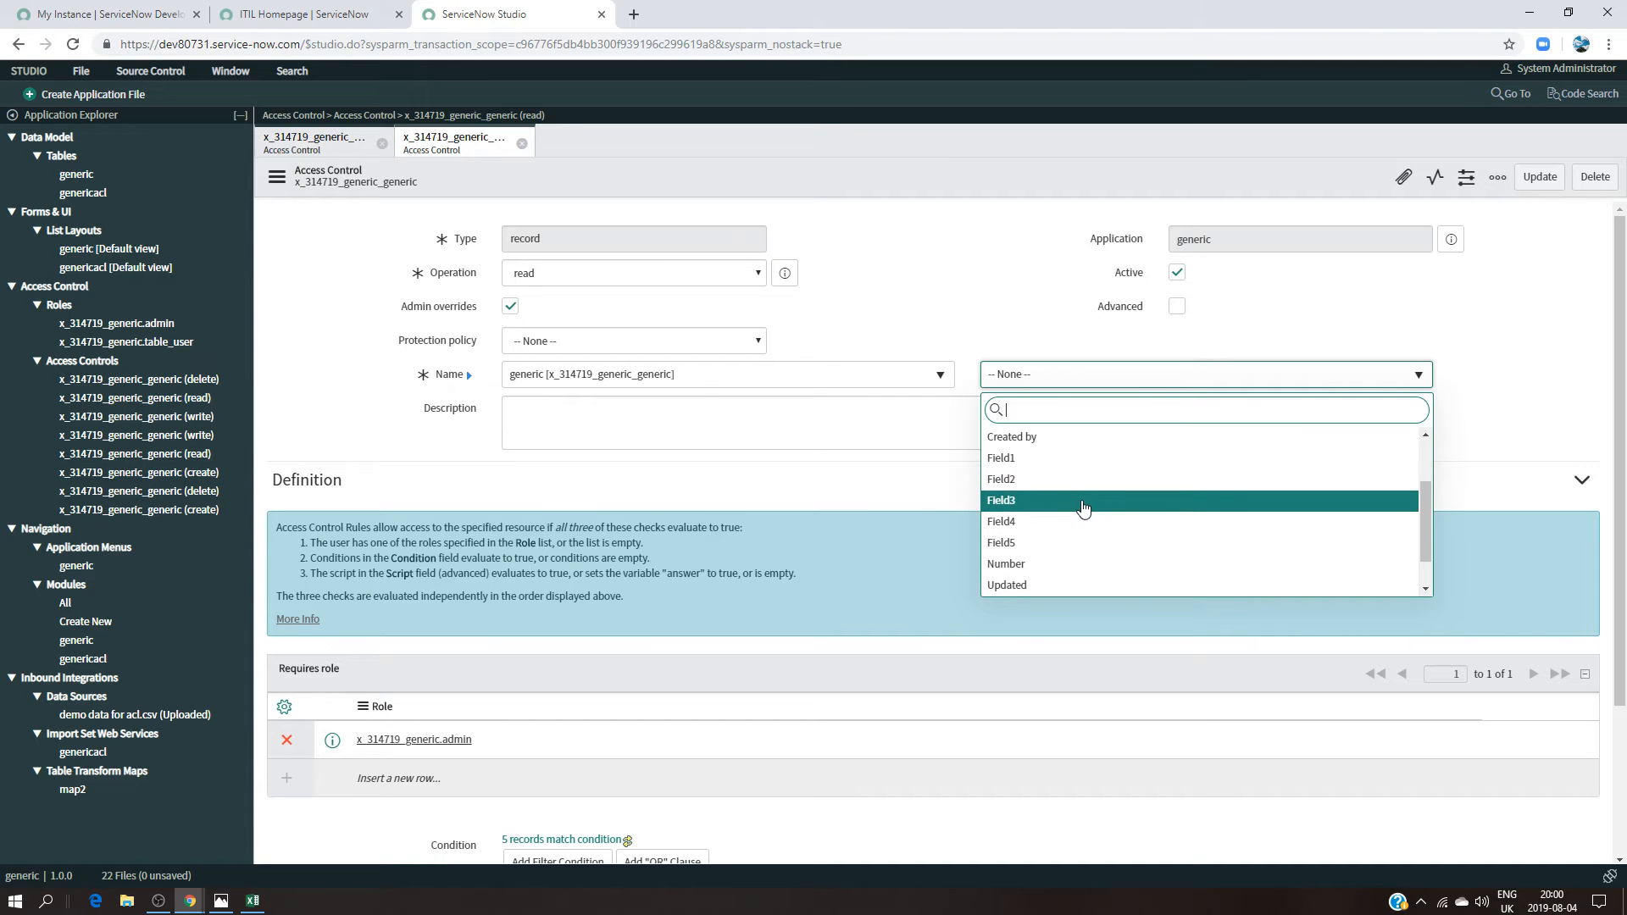
pyautogui.click(1082, 501)
pyautogui.click(221, 900)
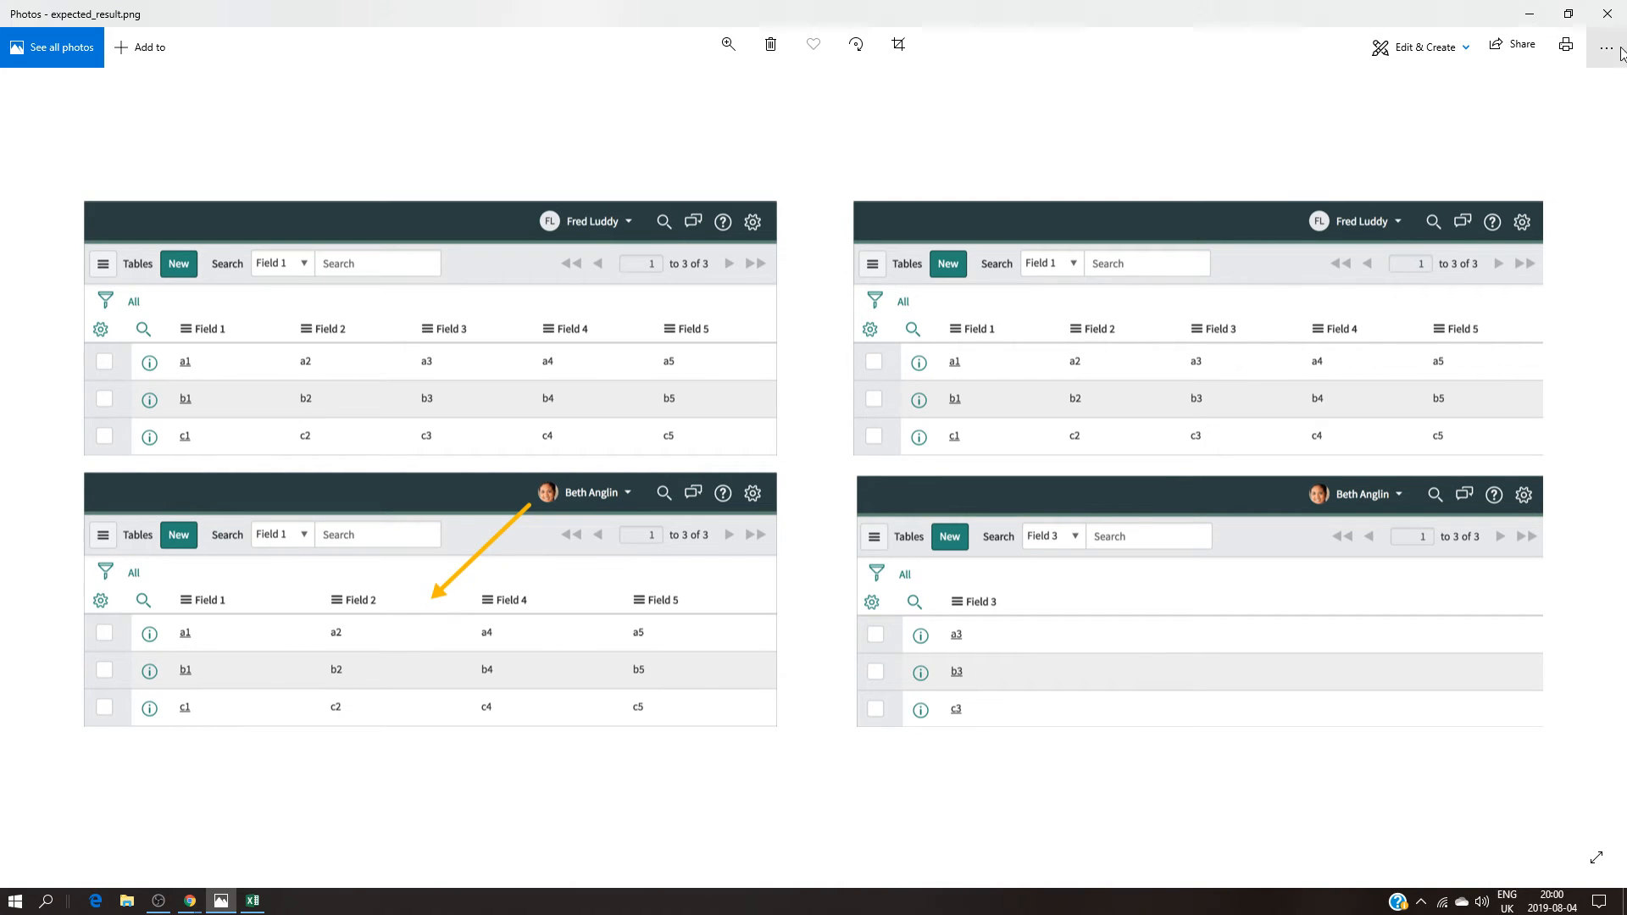
pyautogui.click(1529, 13)
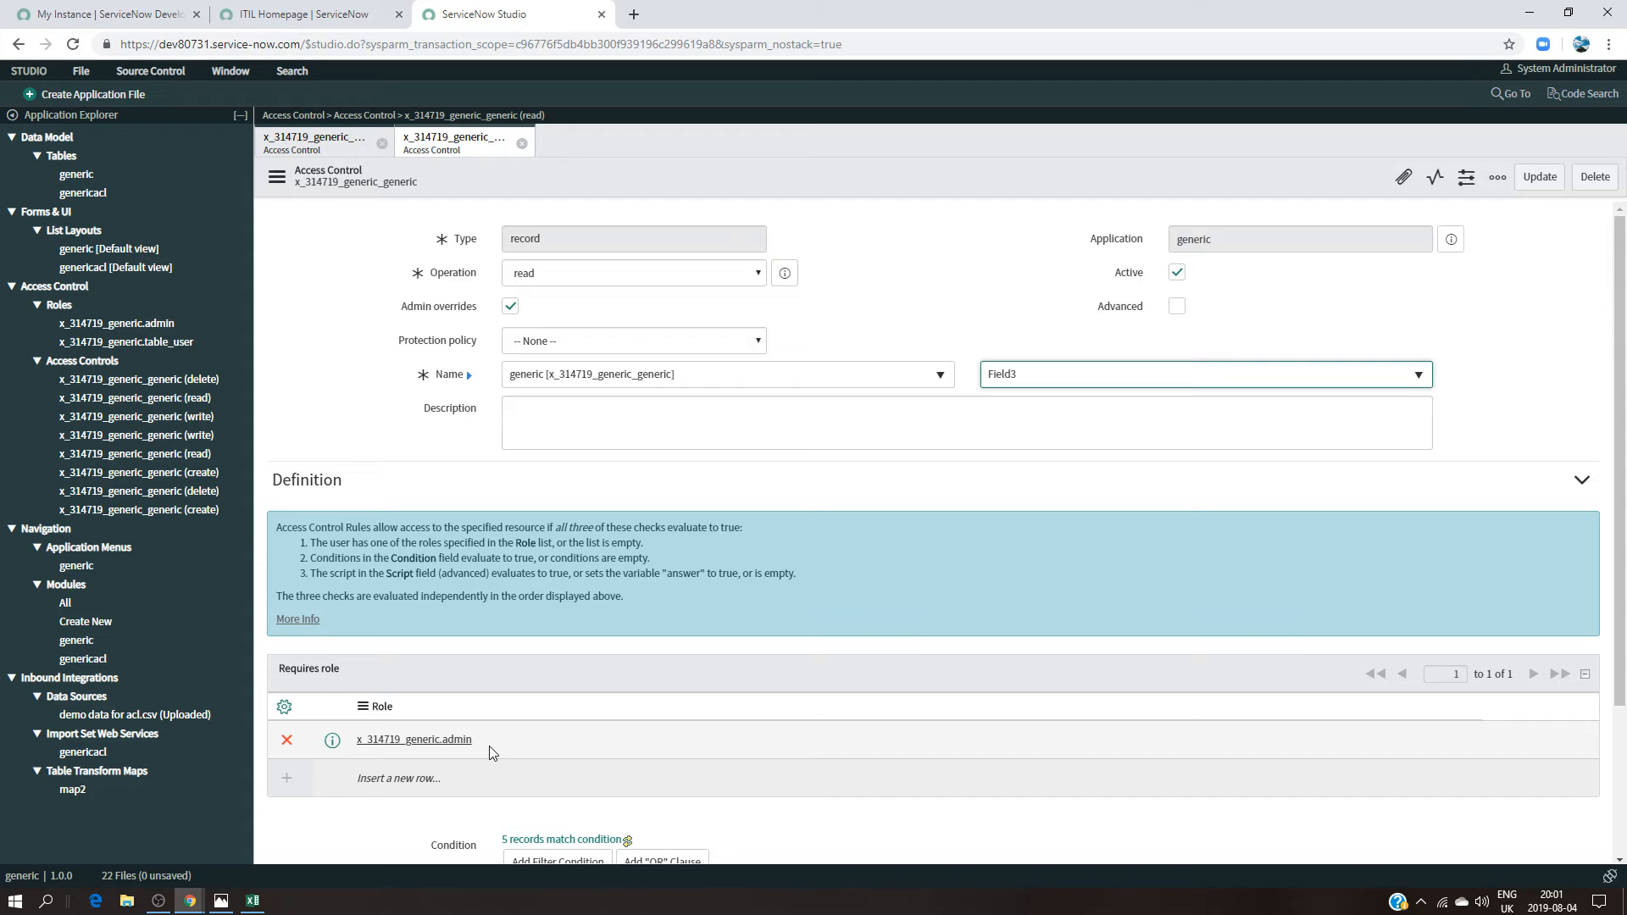
# Step: Review the table-level read rule, return to the Field3 read rule, and save it, accepting the security rule verification
pyautogui.click(305, 146)
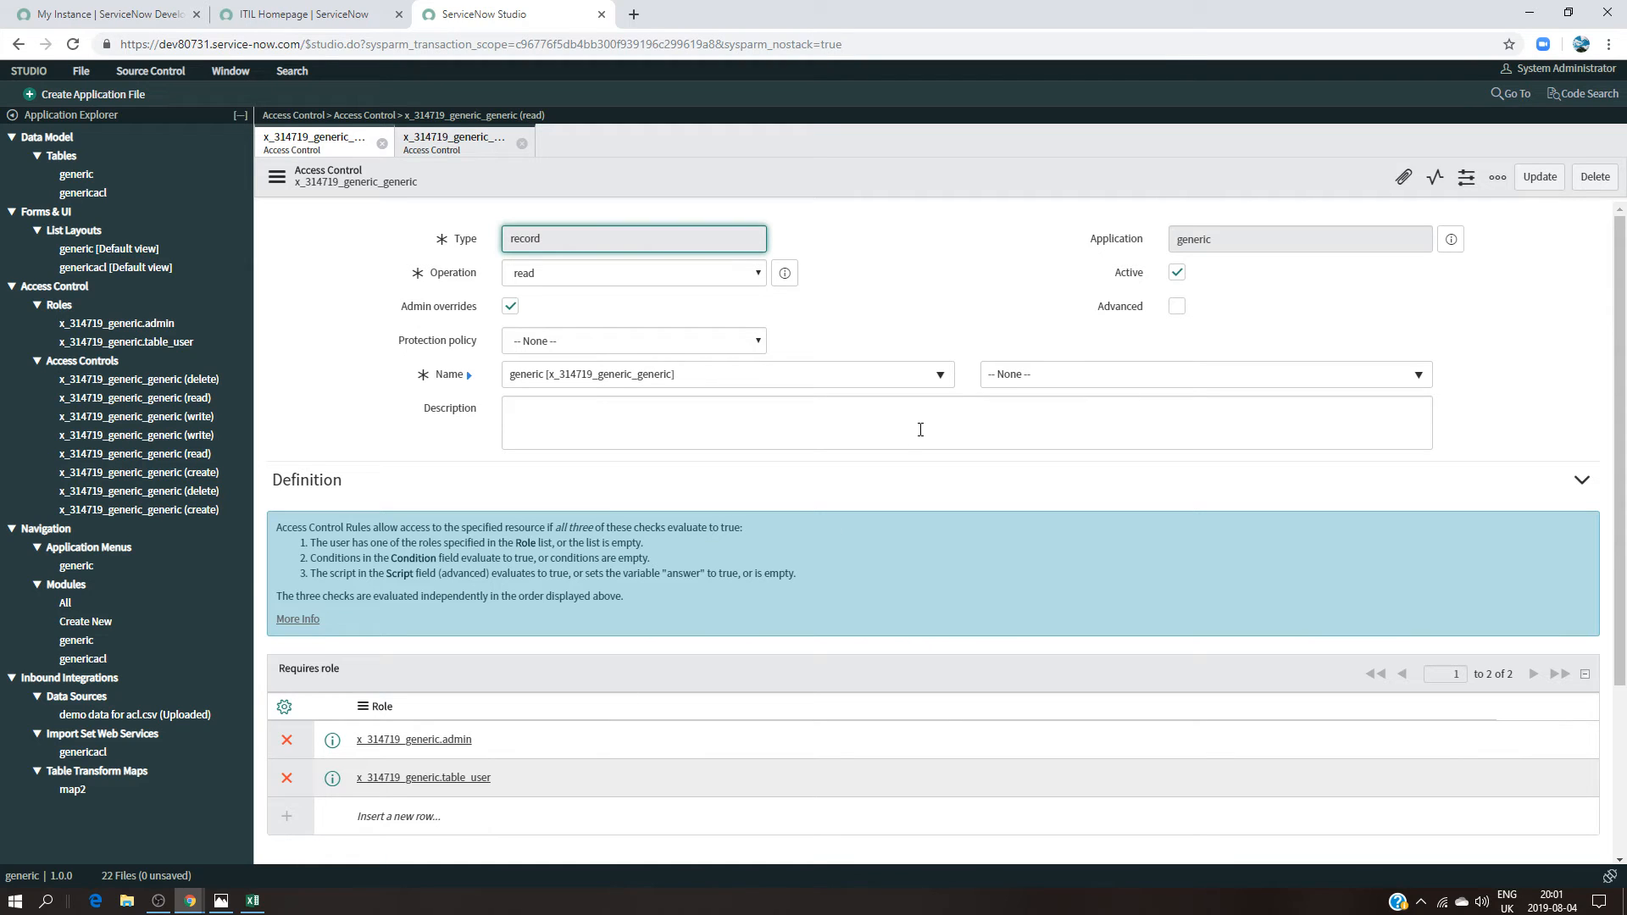
pyautogui.click(457, 145)
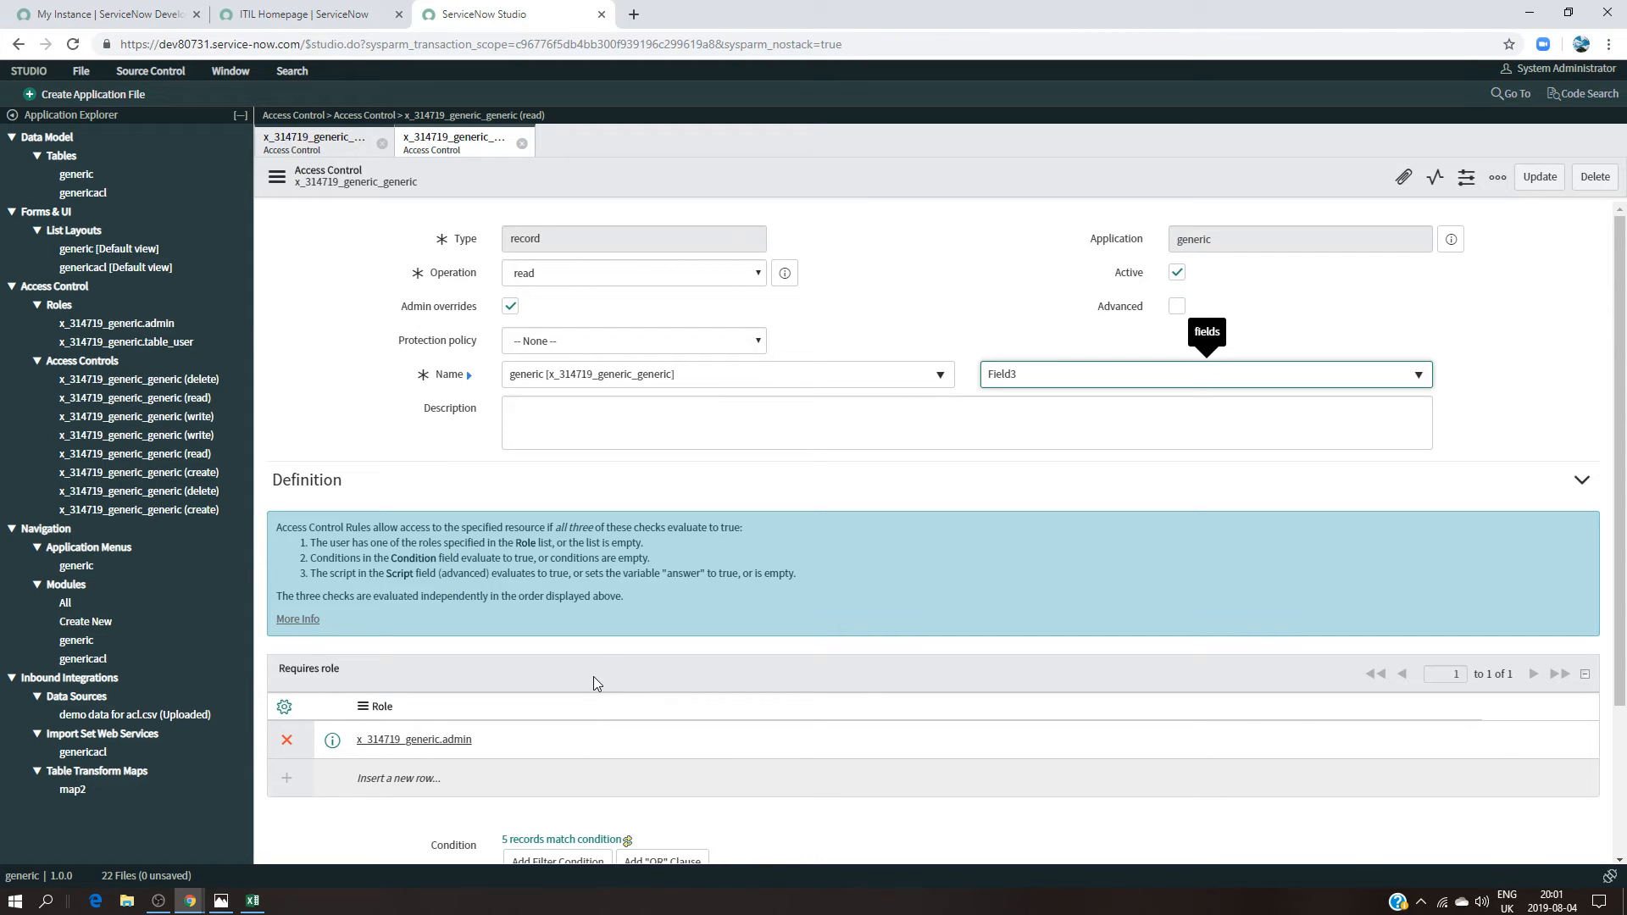
pyautogui.click(1539, 177)
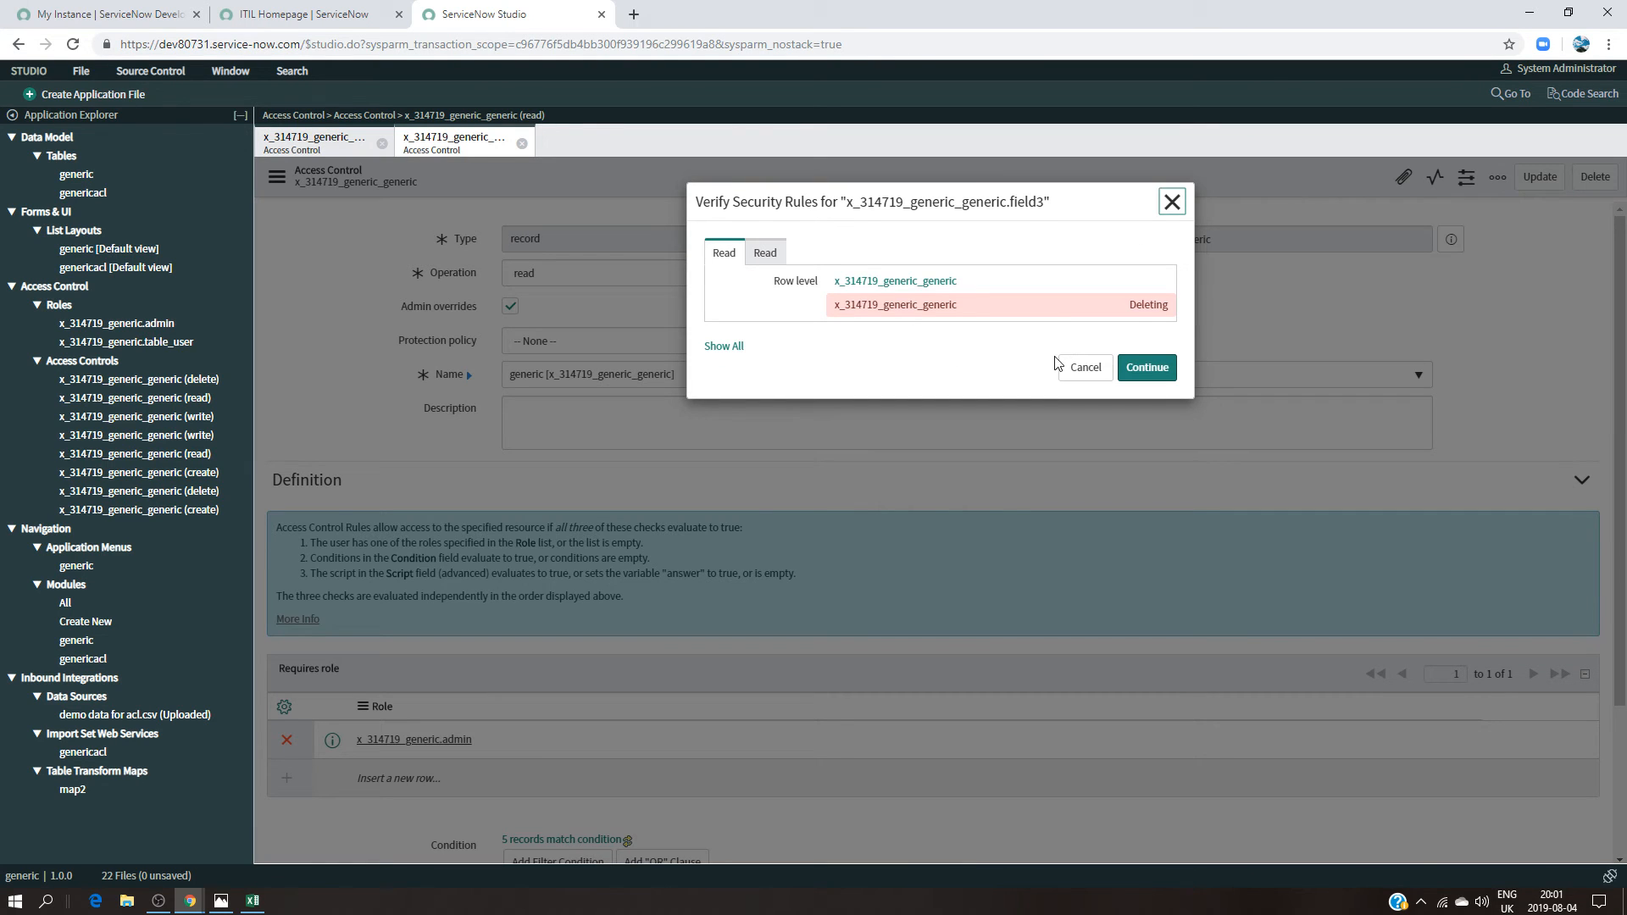
pyautogui.click(1147, 371)
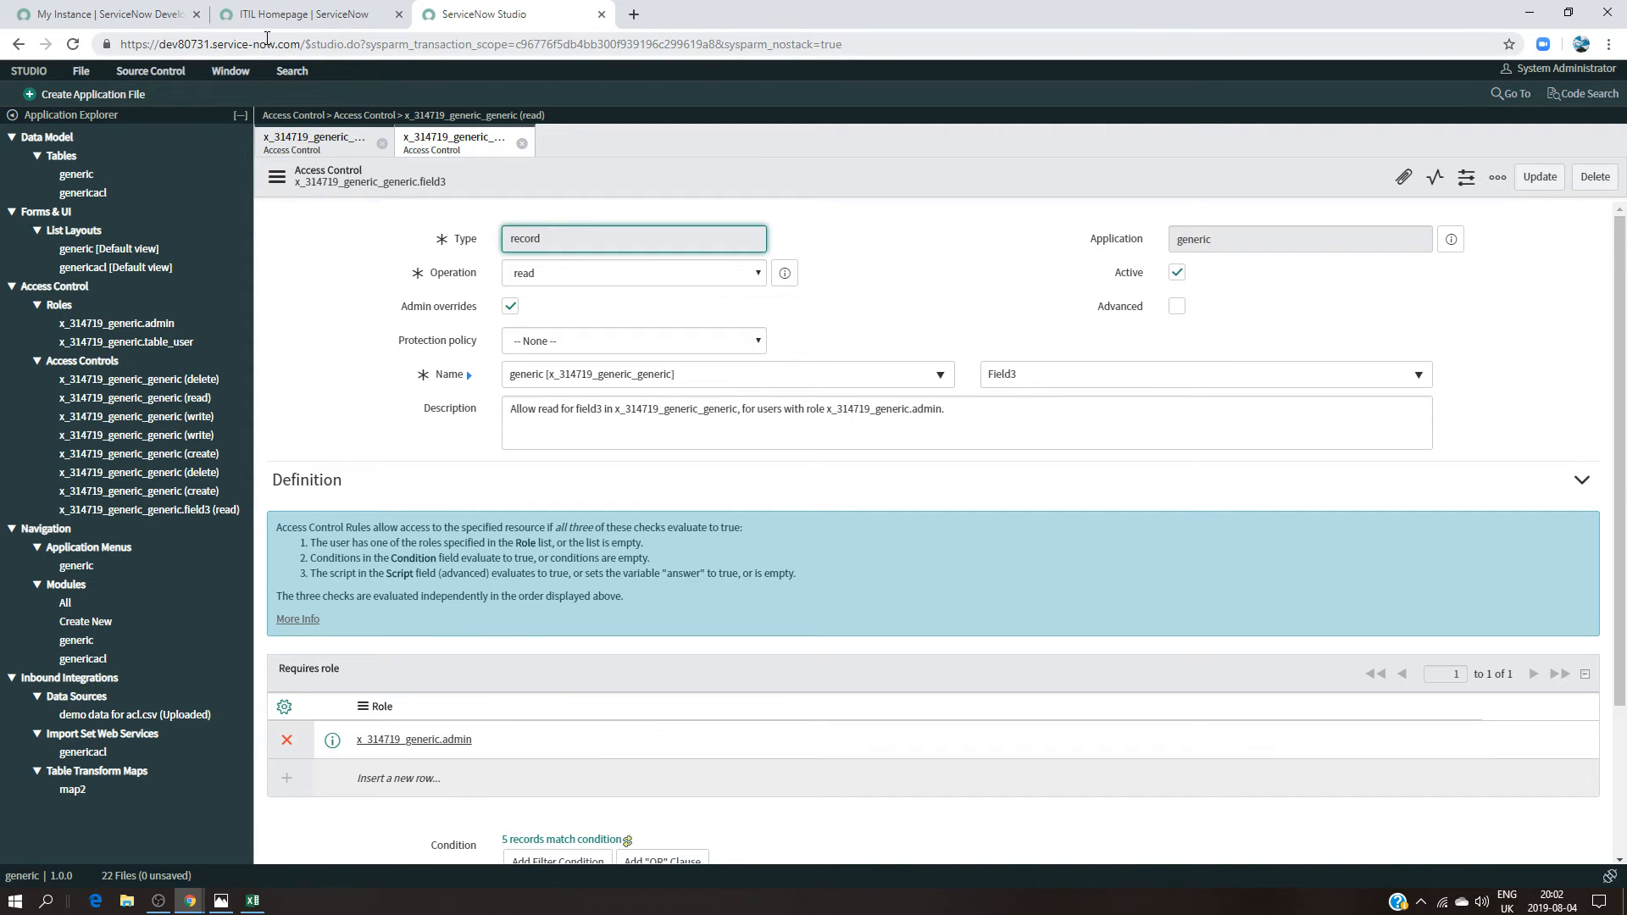
# Step: Return to the main ServiceNow page from Studio and impersonate the generic.admin role holder
pyautogui.click(305, 14)
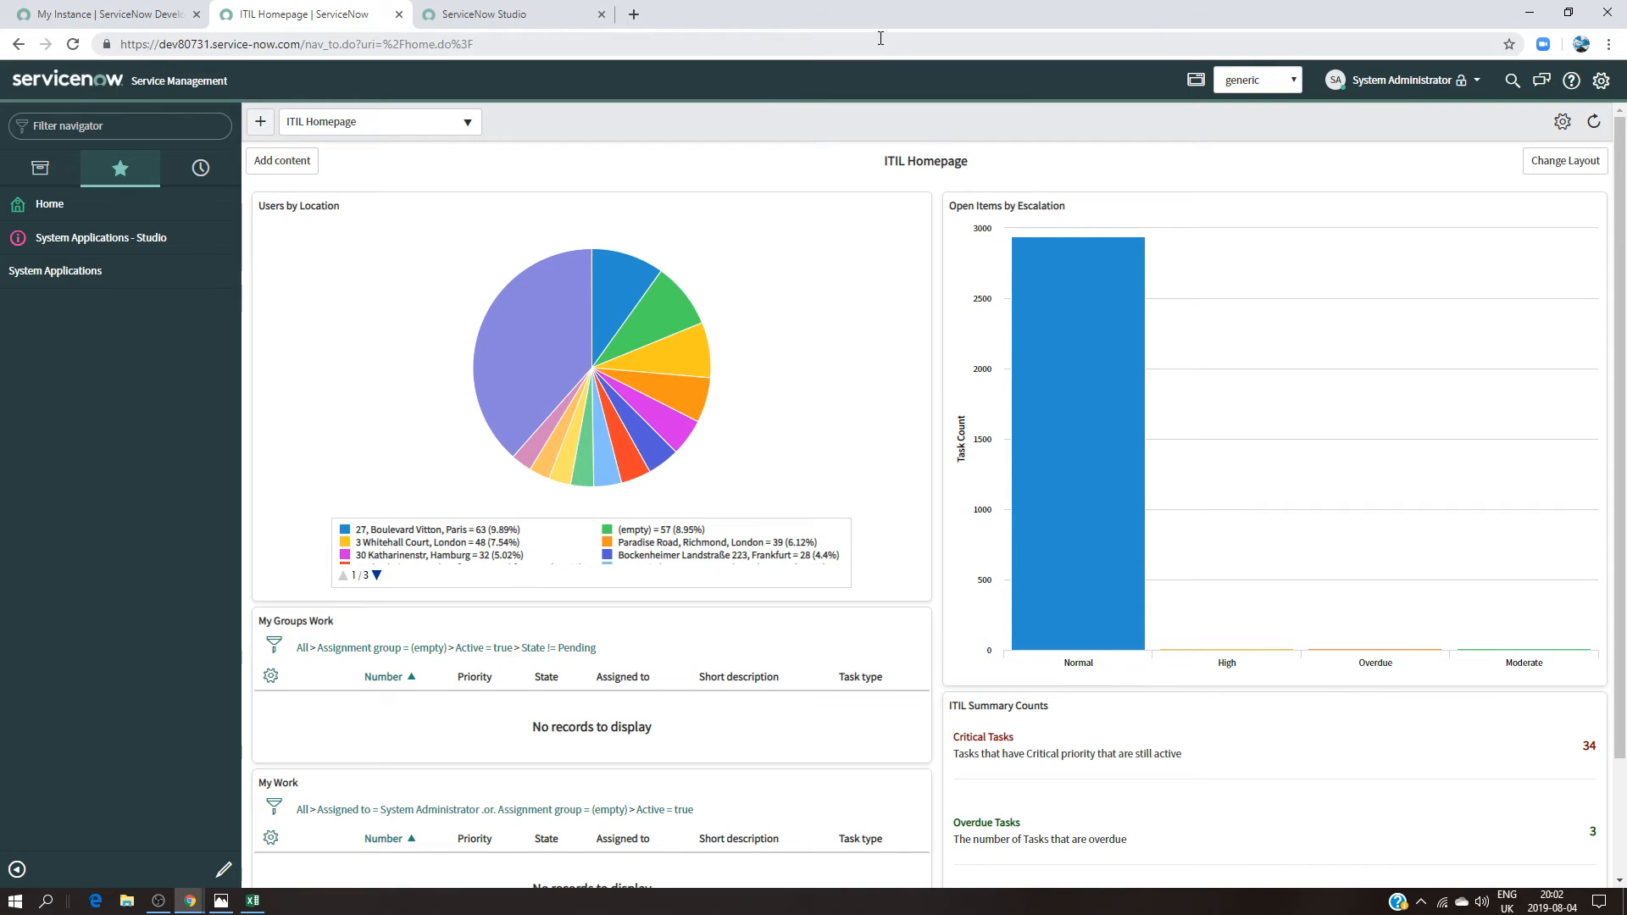
pyautogui.click(480, 8)
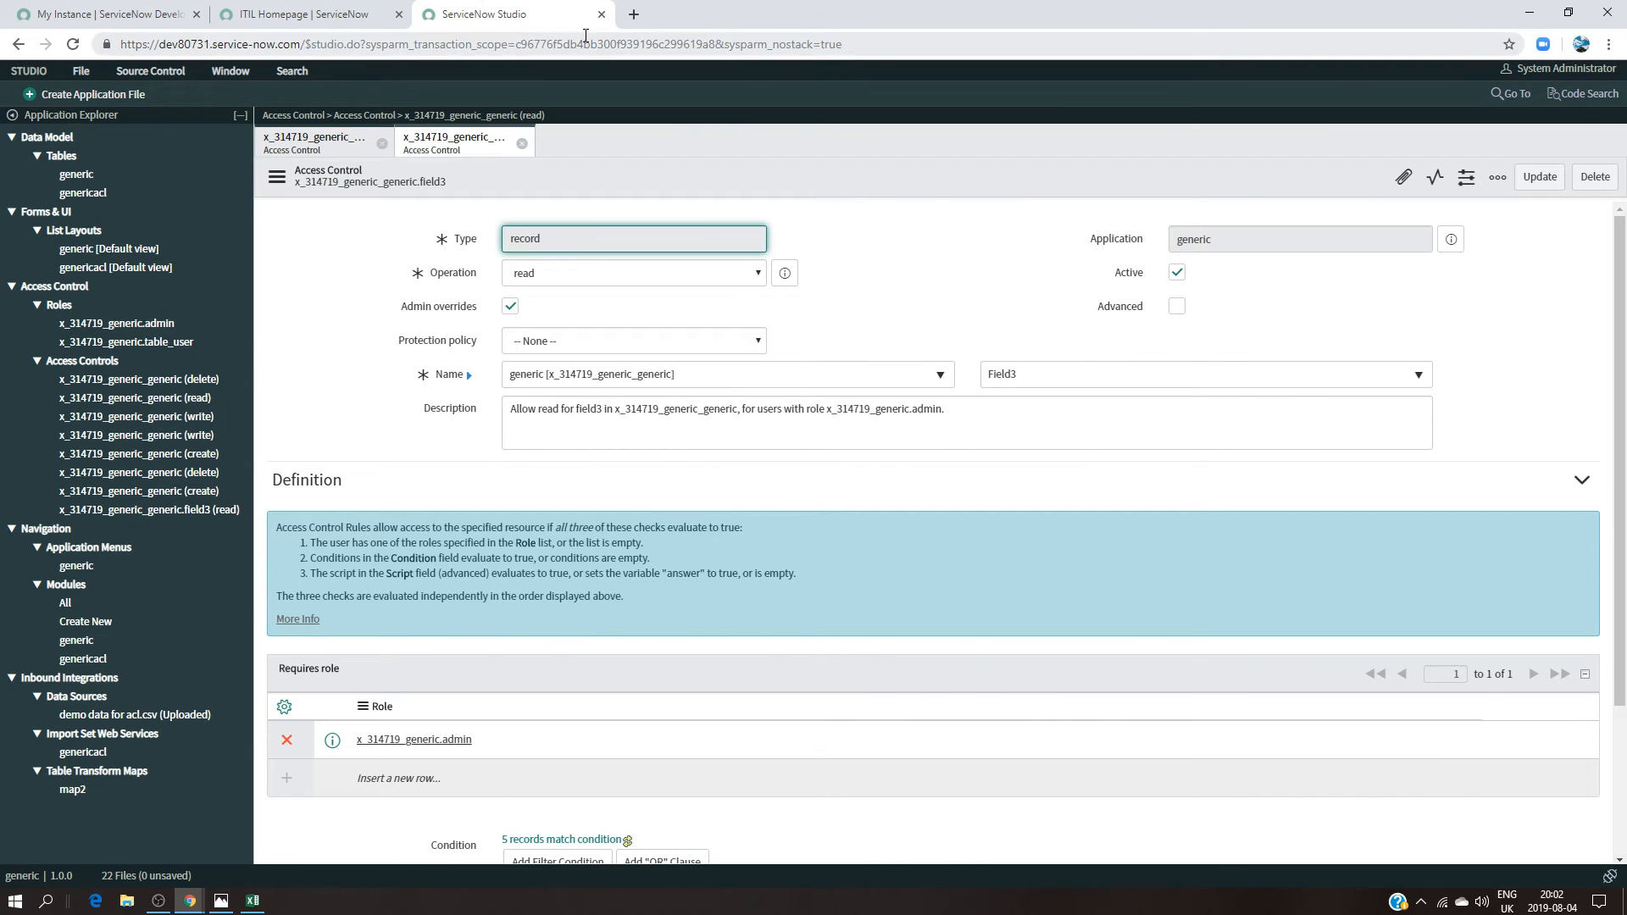
pyautogui.click(293, 15)
pyautogui.click(1453, 88)
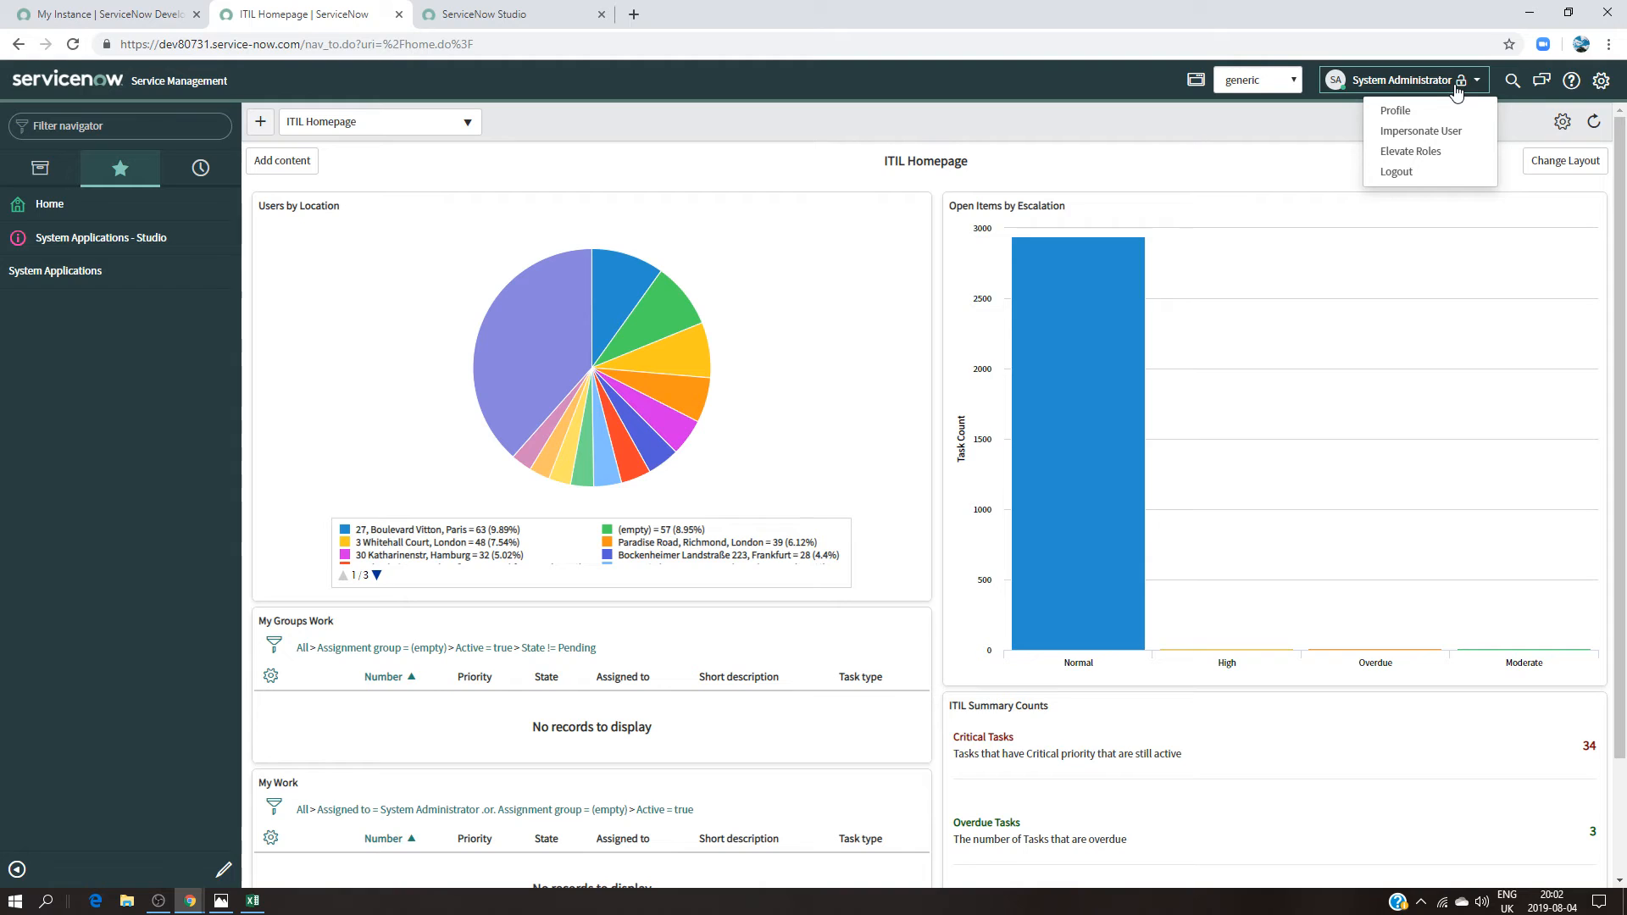
pyautogui.click(1430, 136)
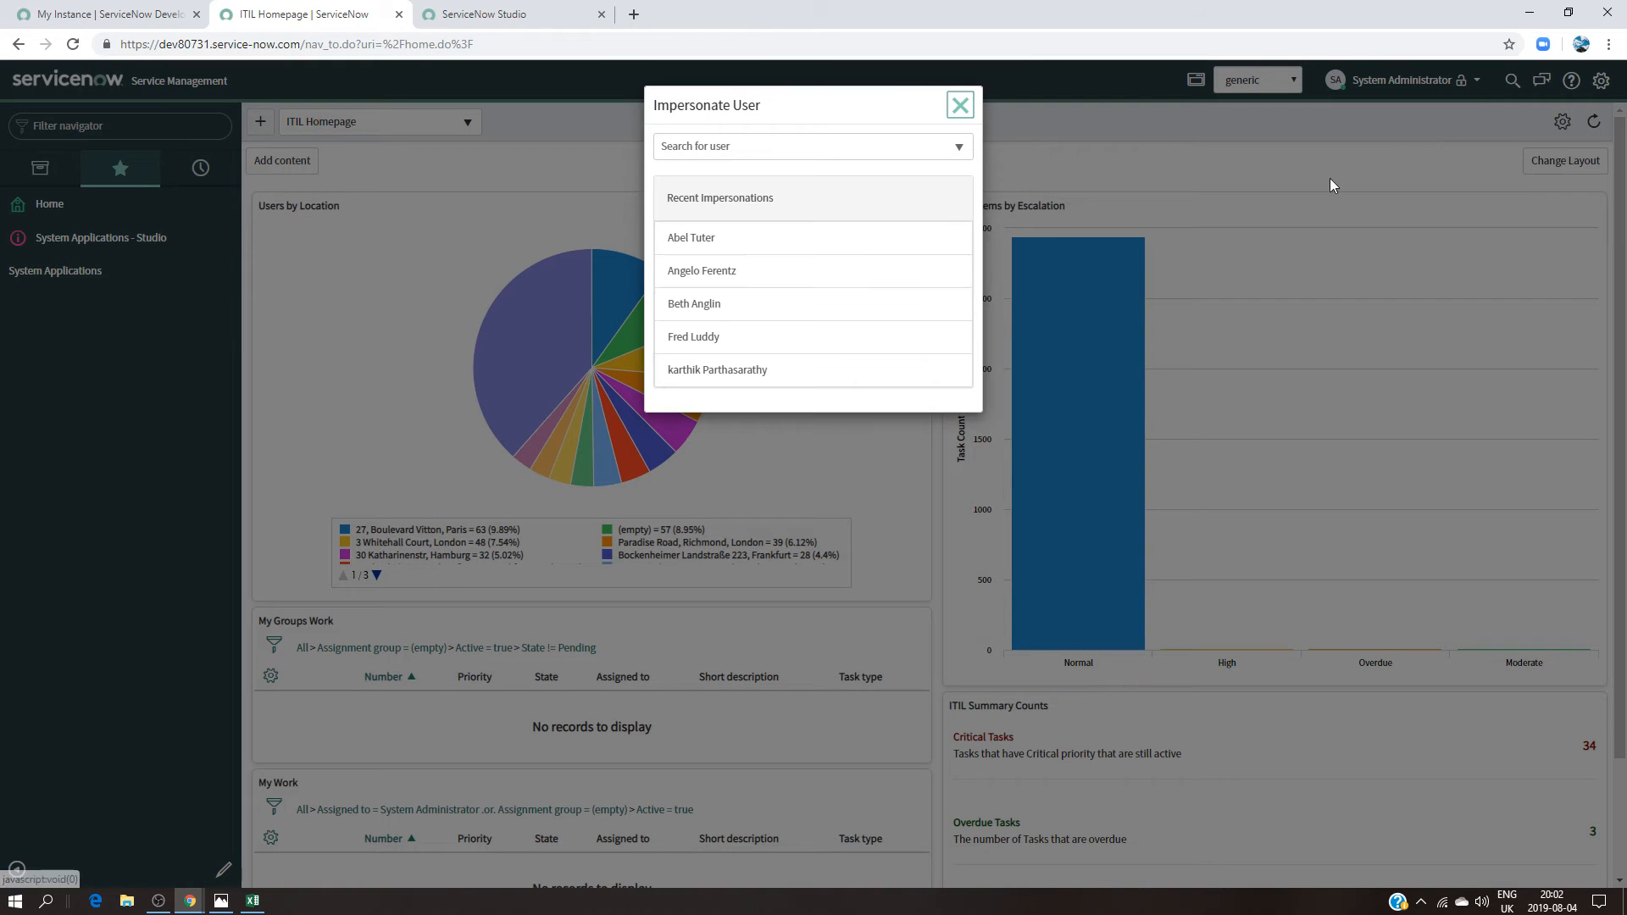
pyautogui.click(715, 338)
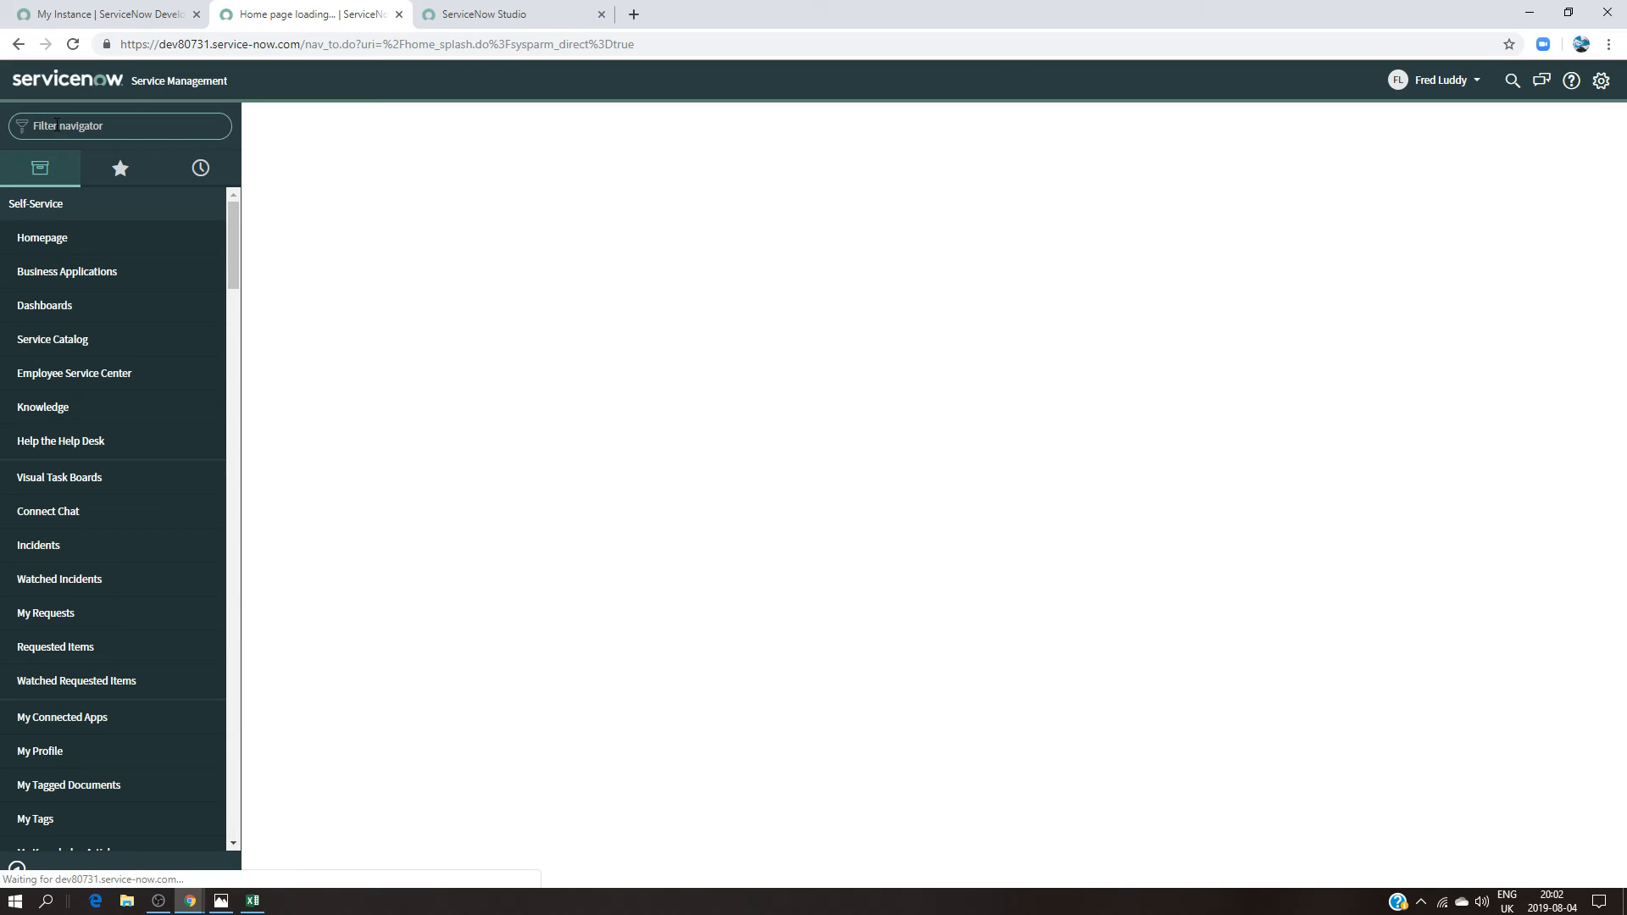
# Step: Filter the navigator for "generic" and open the list of all generic records as the impersonated generic.admin holder
pyautogui.write('fie')
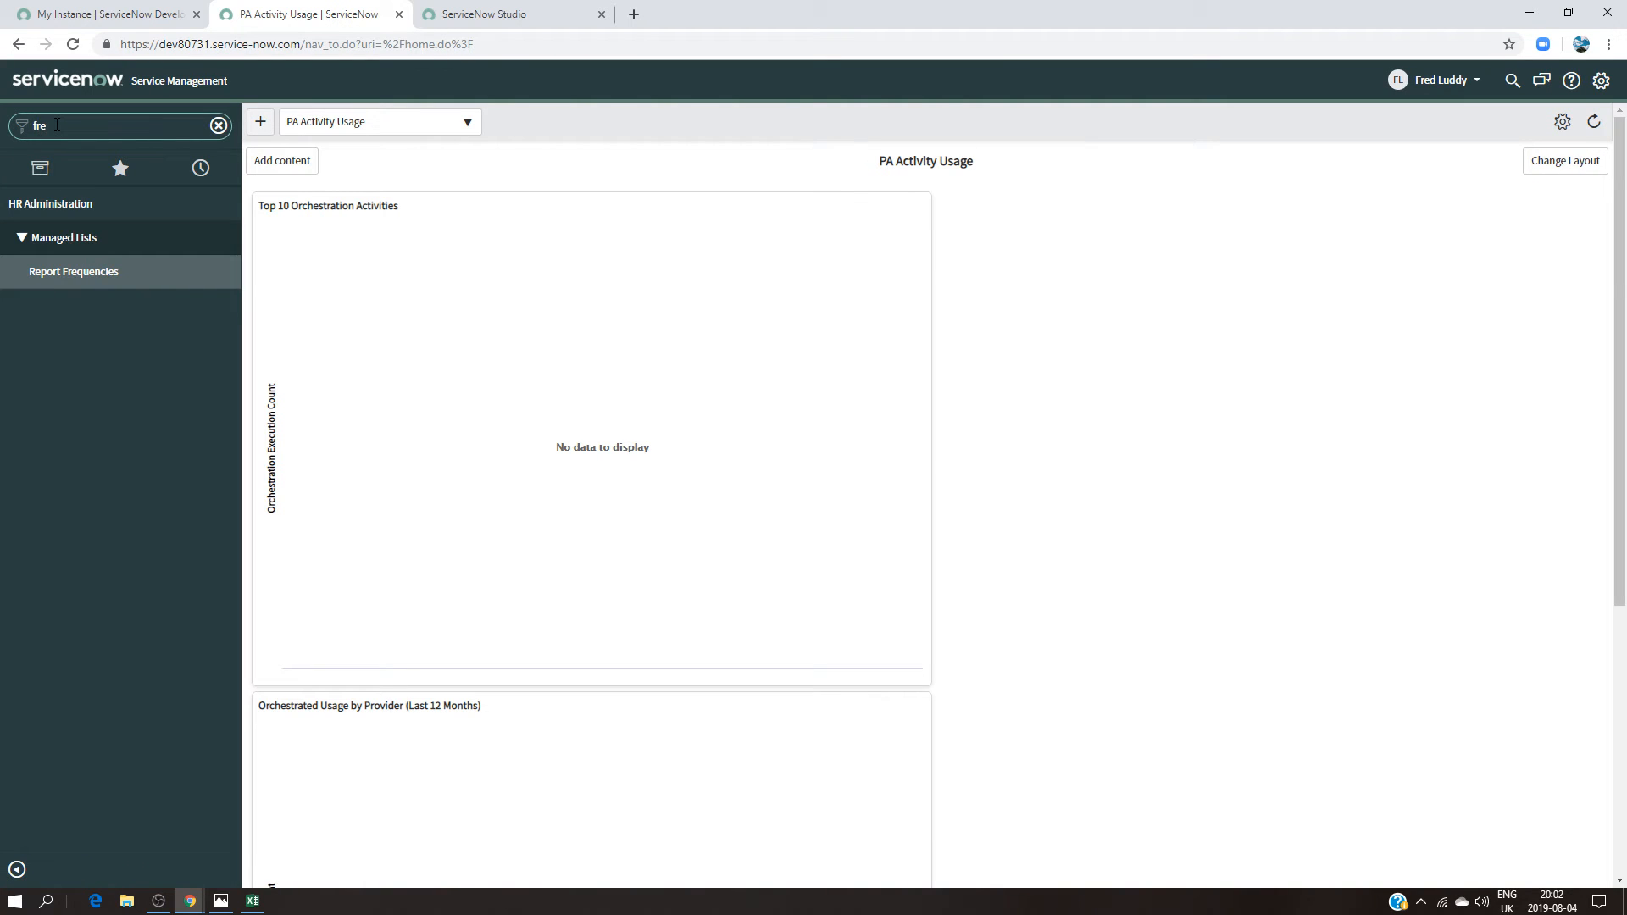
pyautogui.press('BackSpace')
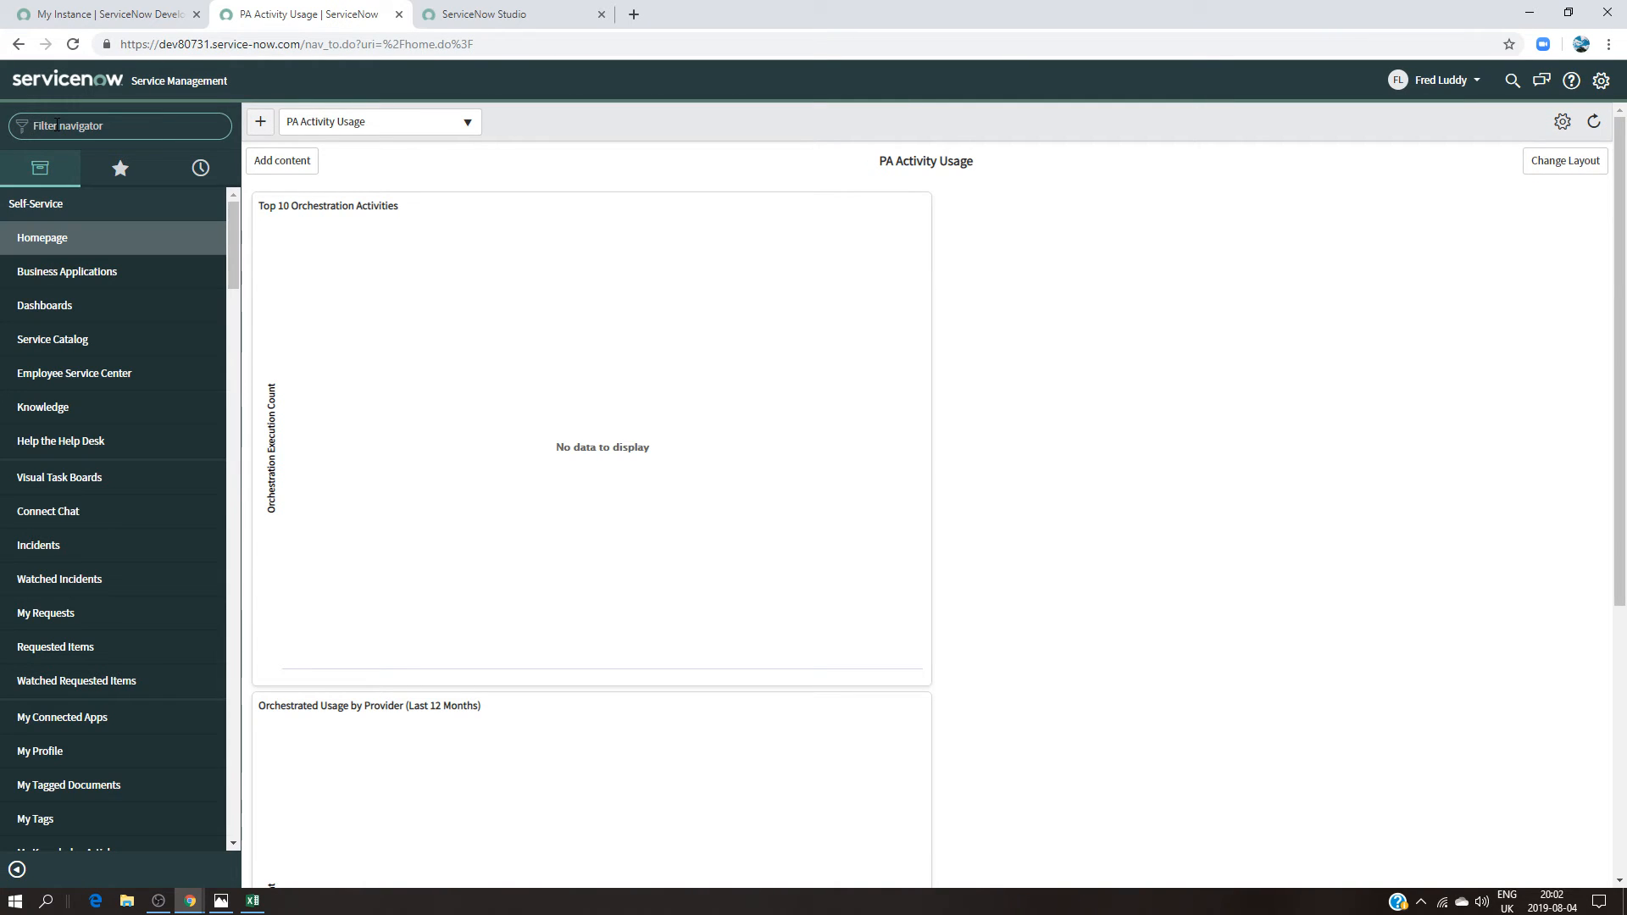
pyautogui.write('gene')
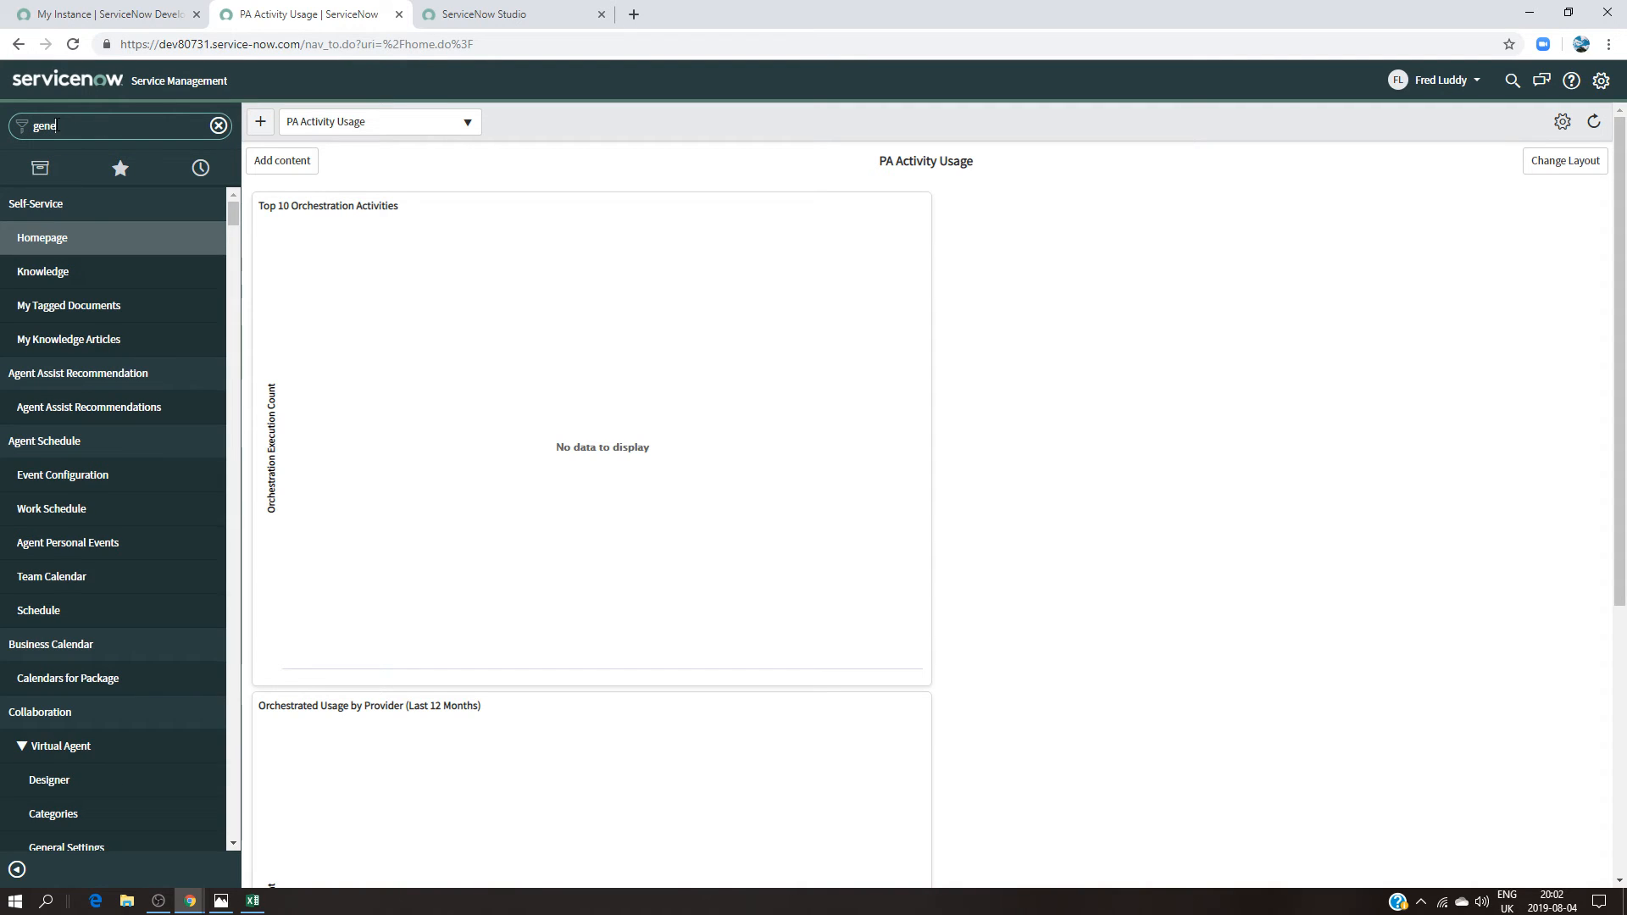
pyautogui.write('ric')
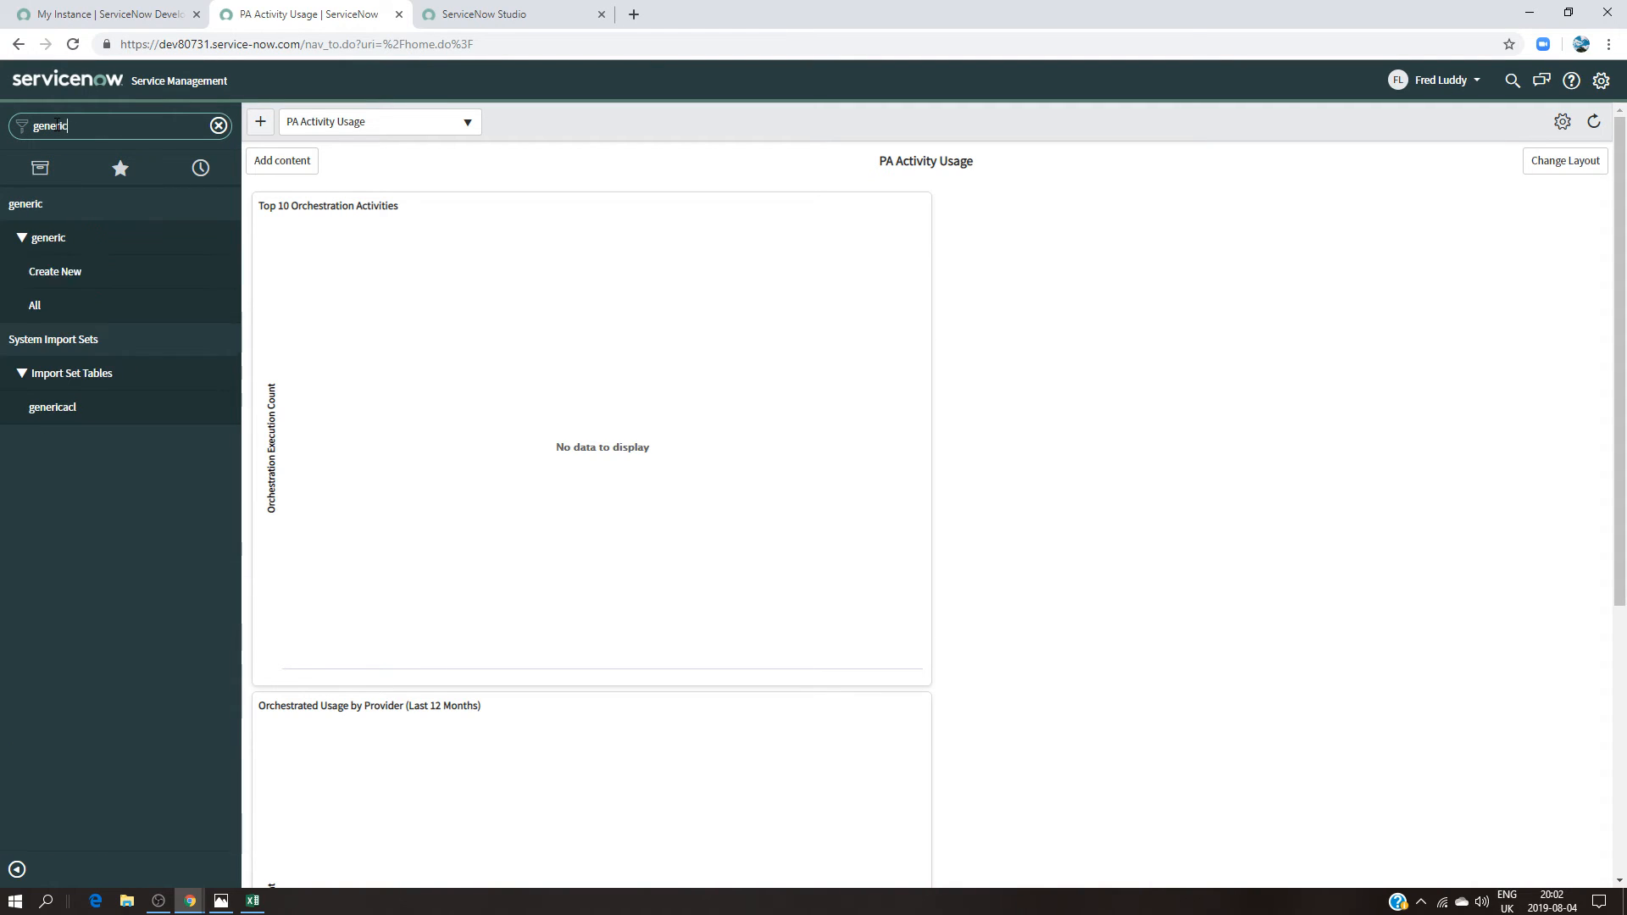
pyautogui.click(75, 306)
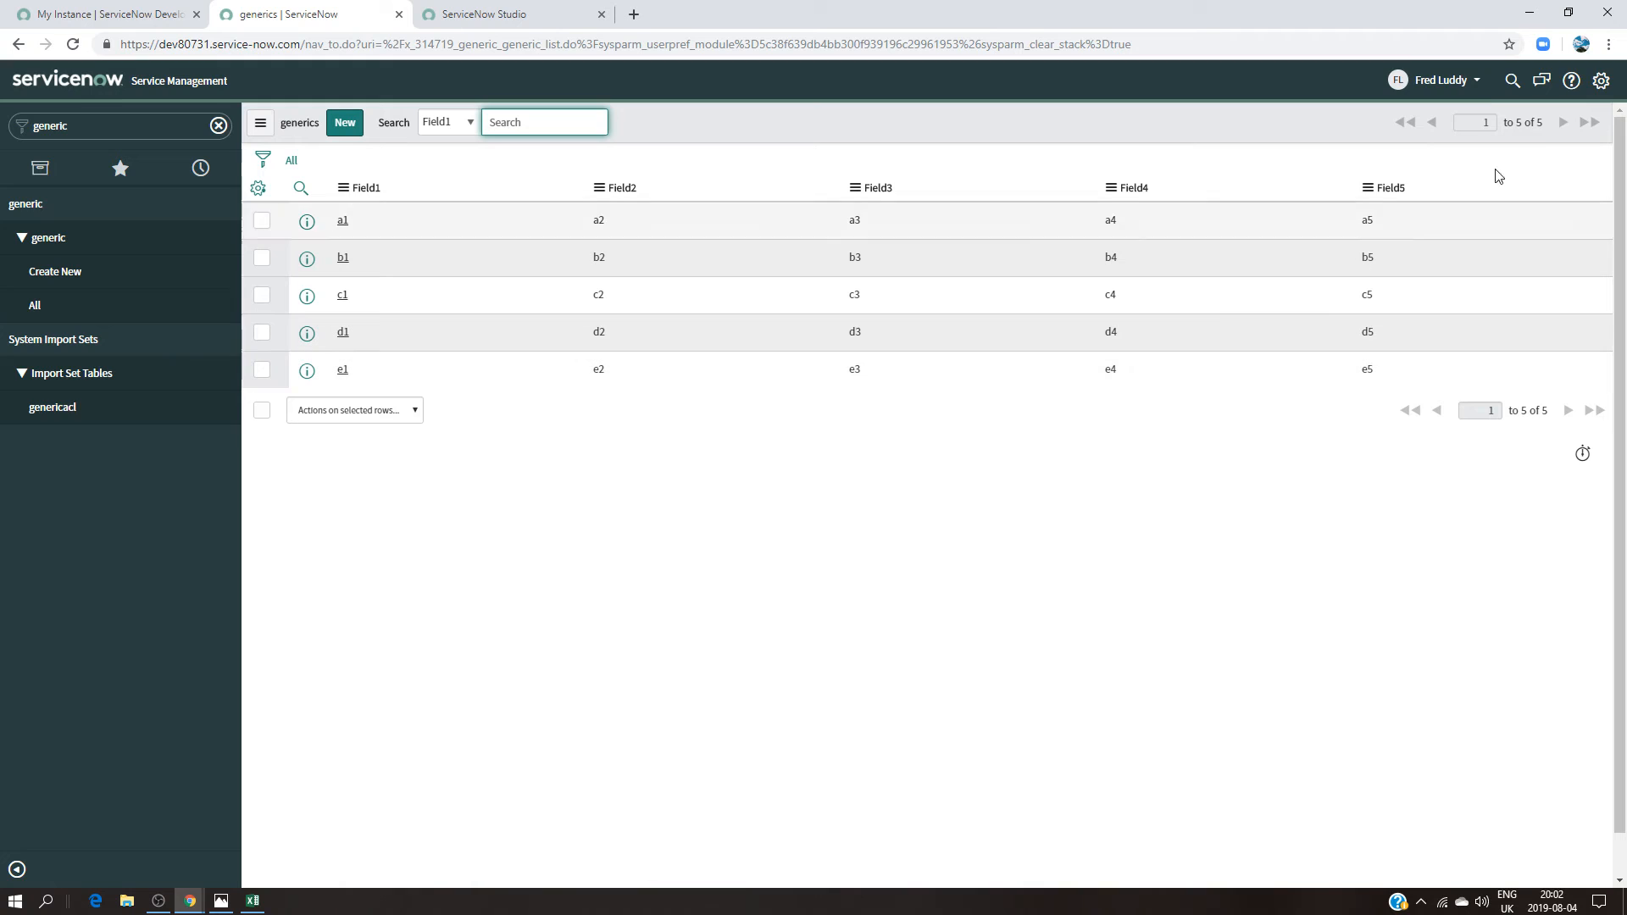
# Step: Switch the impersonation from the generic.admin holder to the generic.table_user role holder
pyautogui.click(1473, 92)
pyautogui.click(1447, 157)
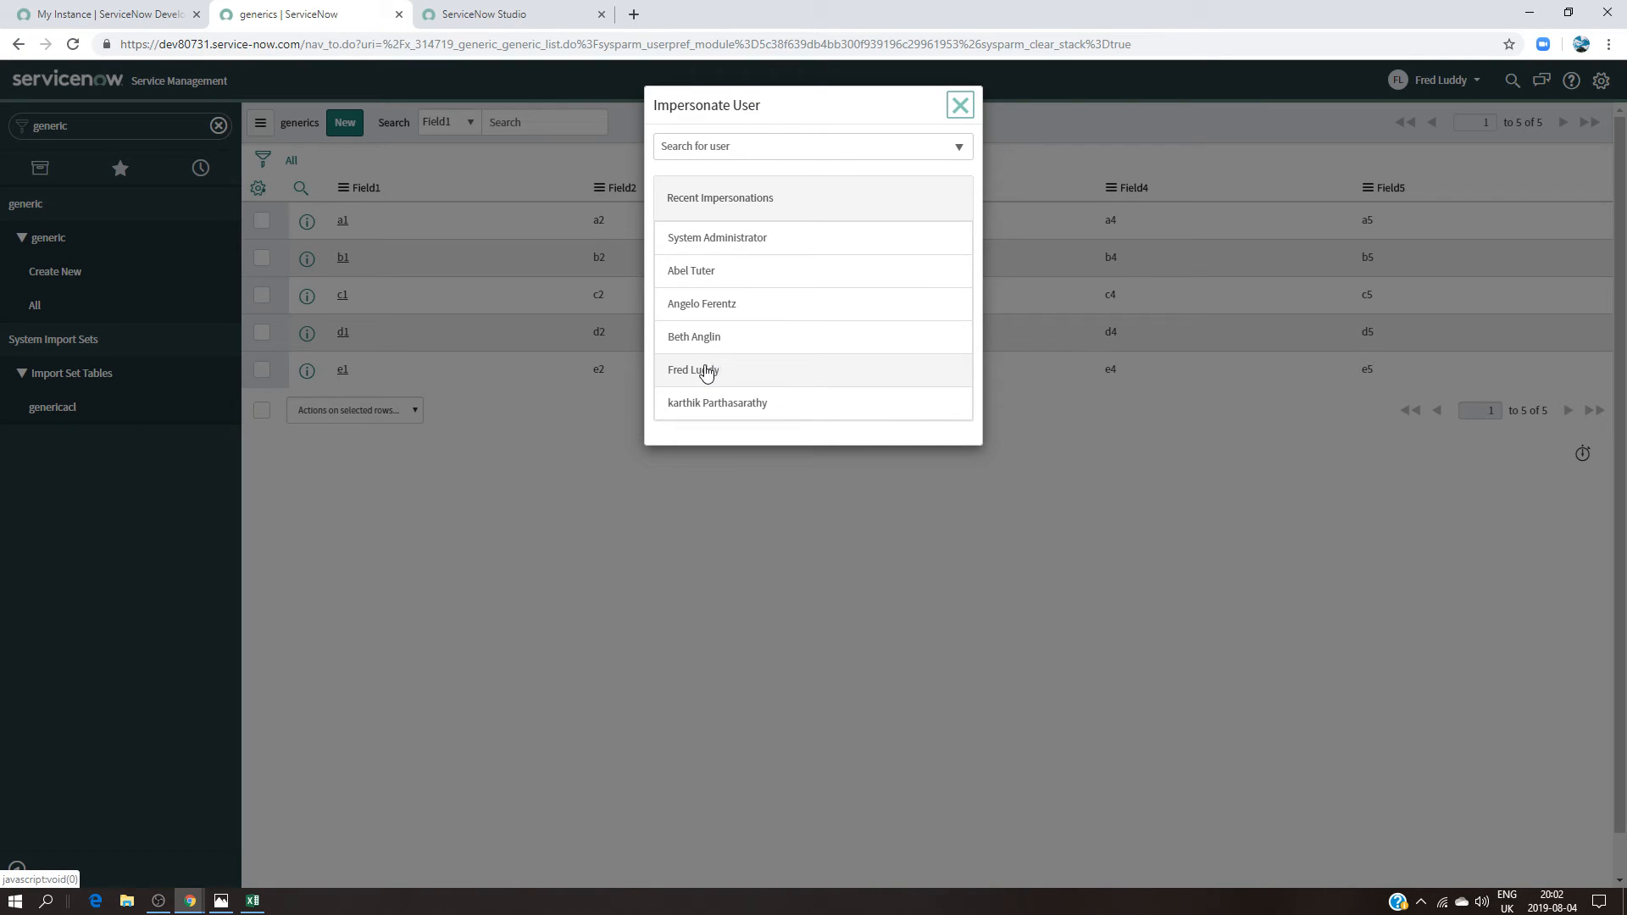
pyautogui.click(709, 349)
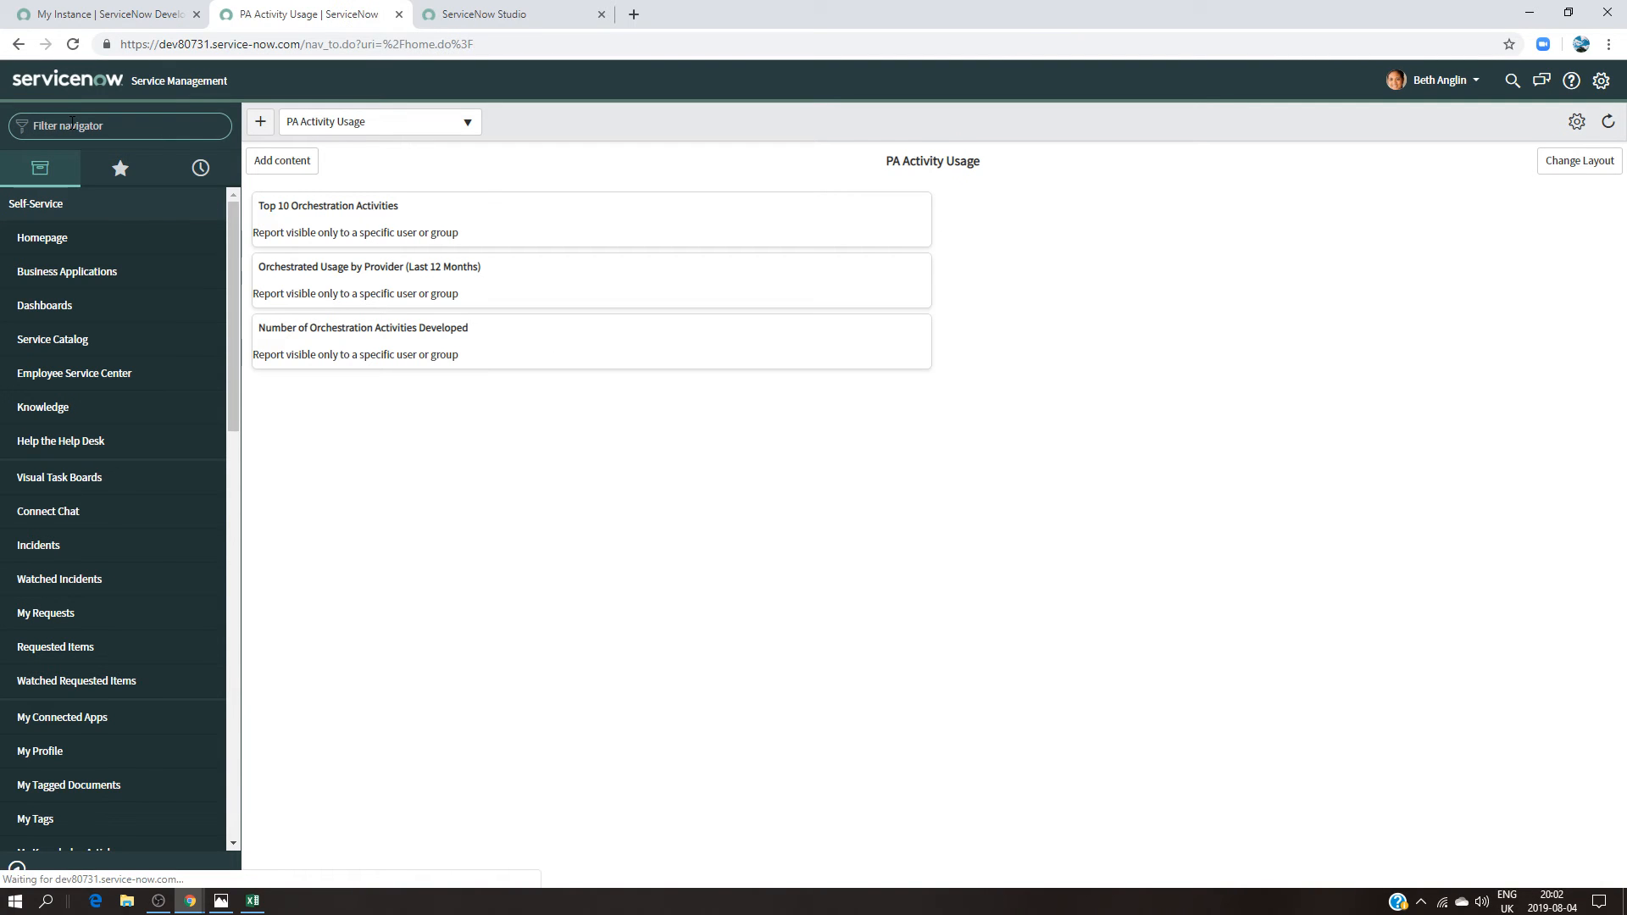
# Step: Filter the navigator for "generic" and open the list of all generic records as the impersonated generic.table_user holder
pyautogui.write('gen')
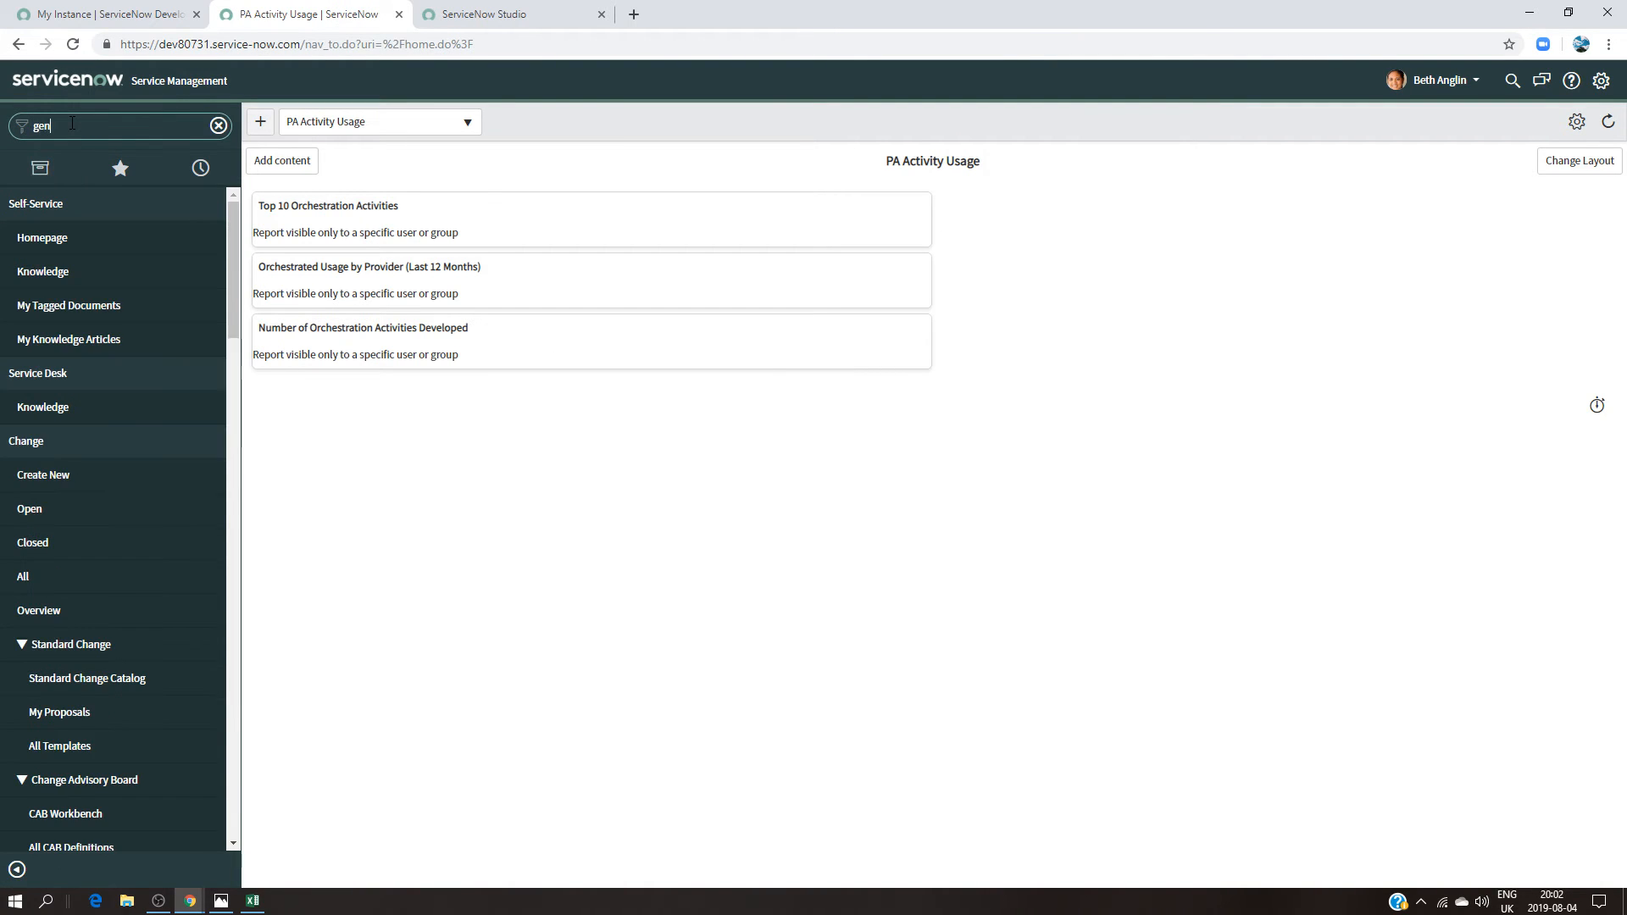
pyautogui.write('eric')
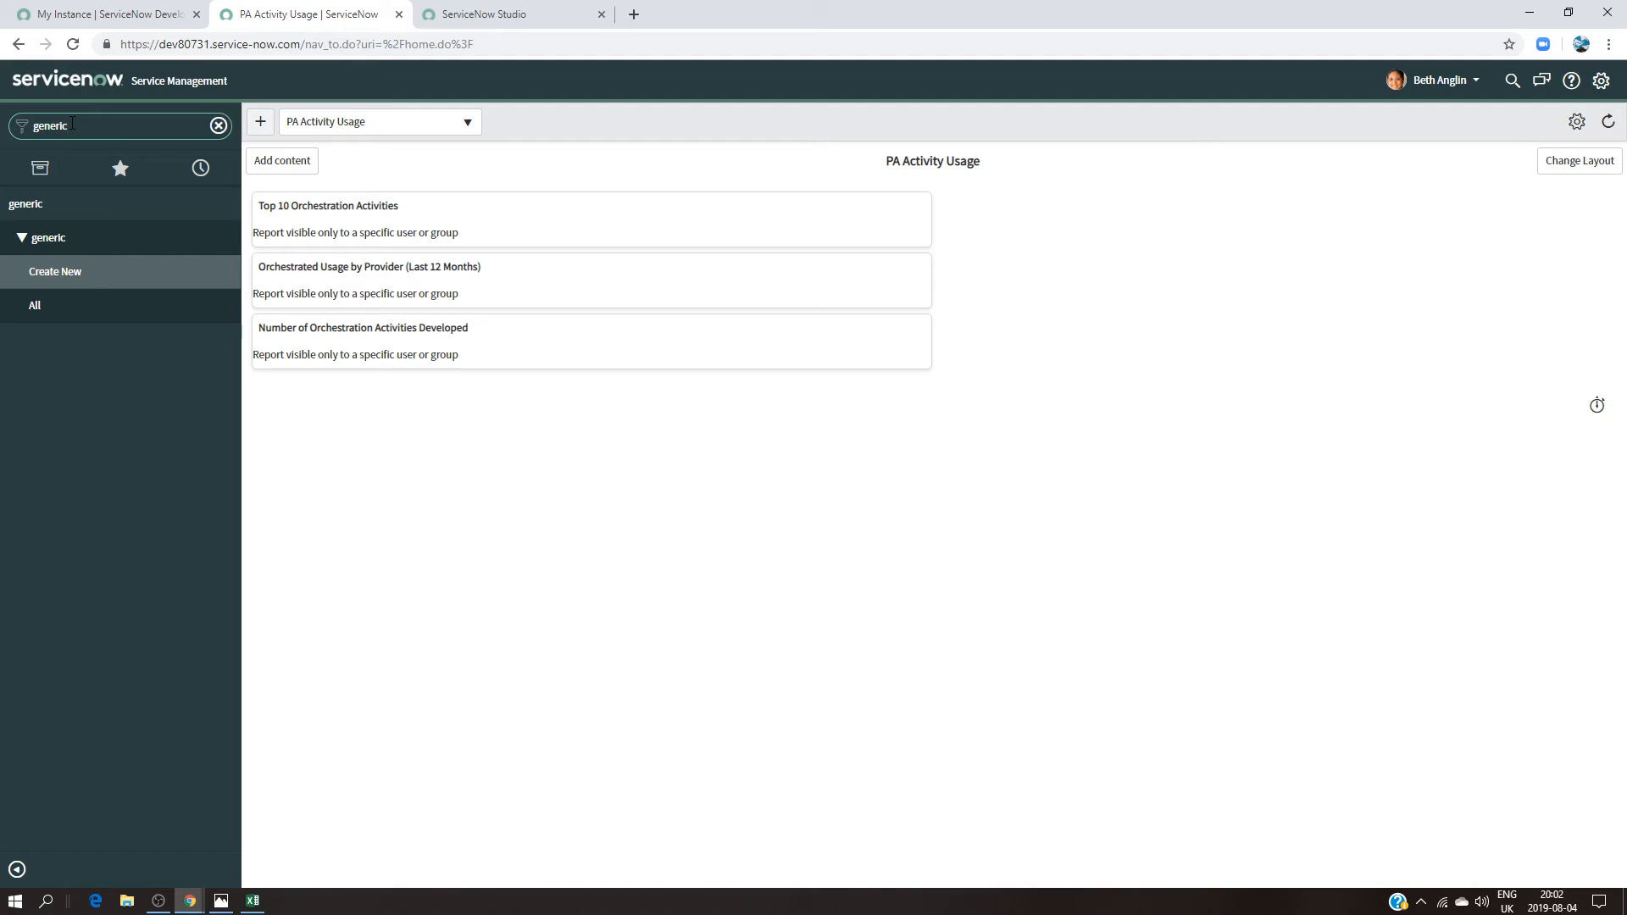
pyautogui.click(82, 297)
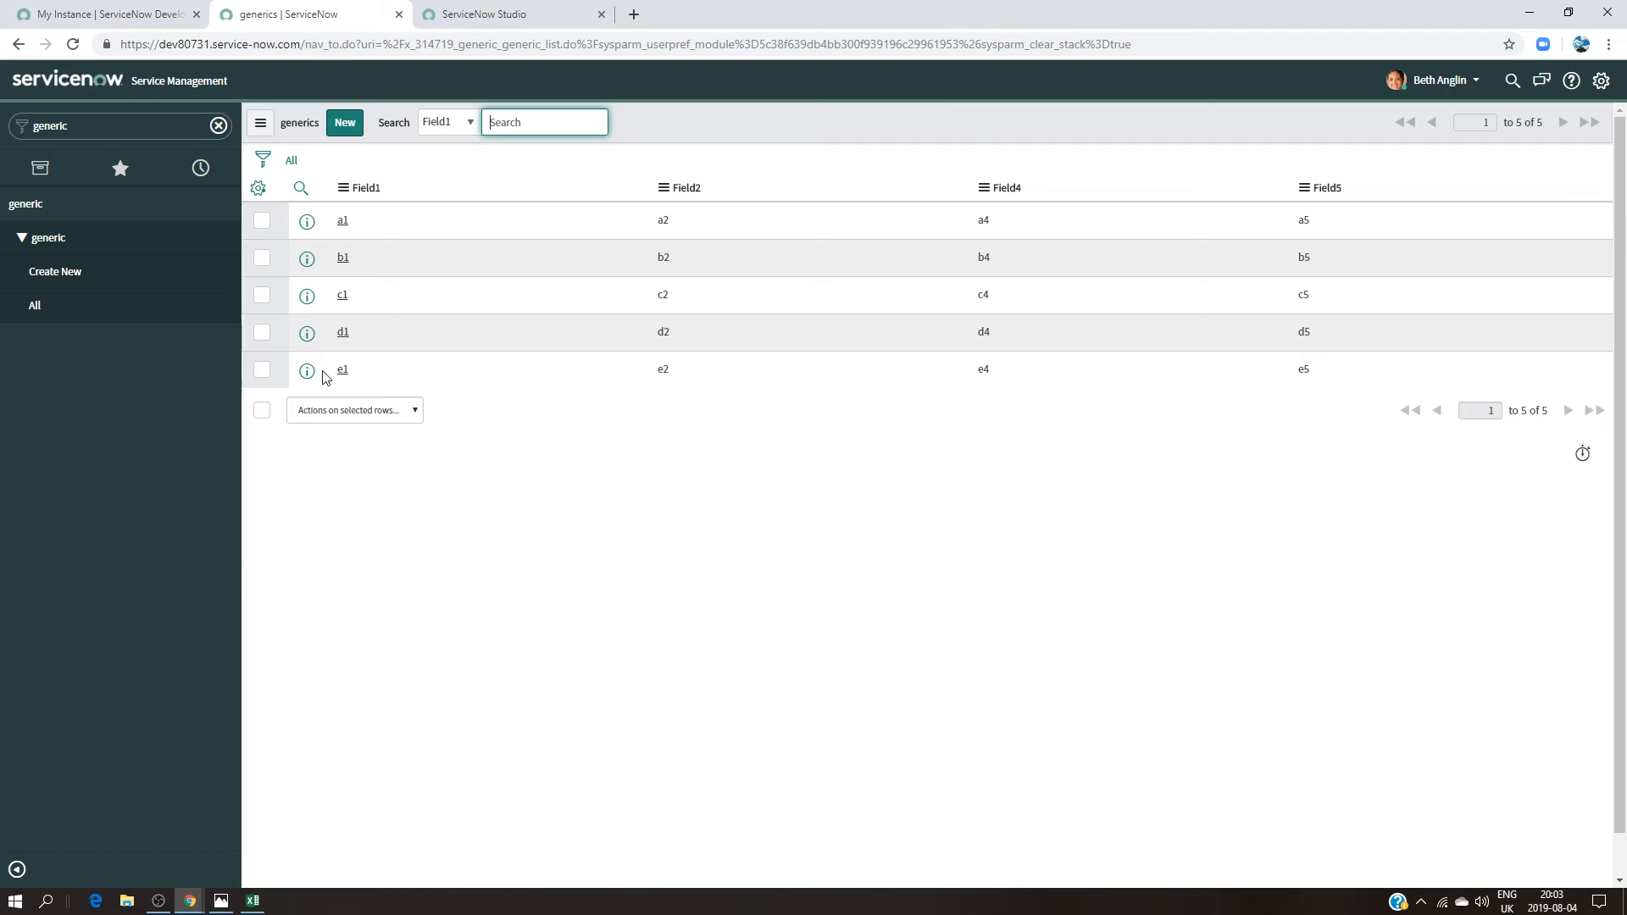
# Step: Review the Field3 read rule in Studio, compare with the expected_result.png image, and open the table-level generic read rule
pyautogui.click(526, 8)
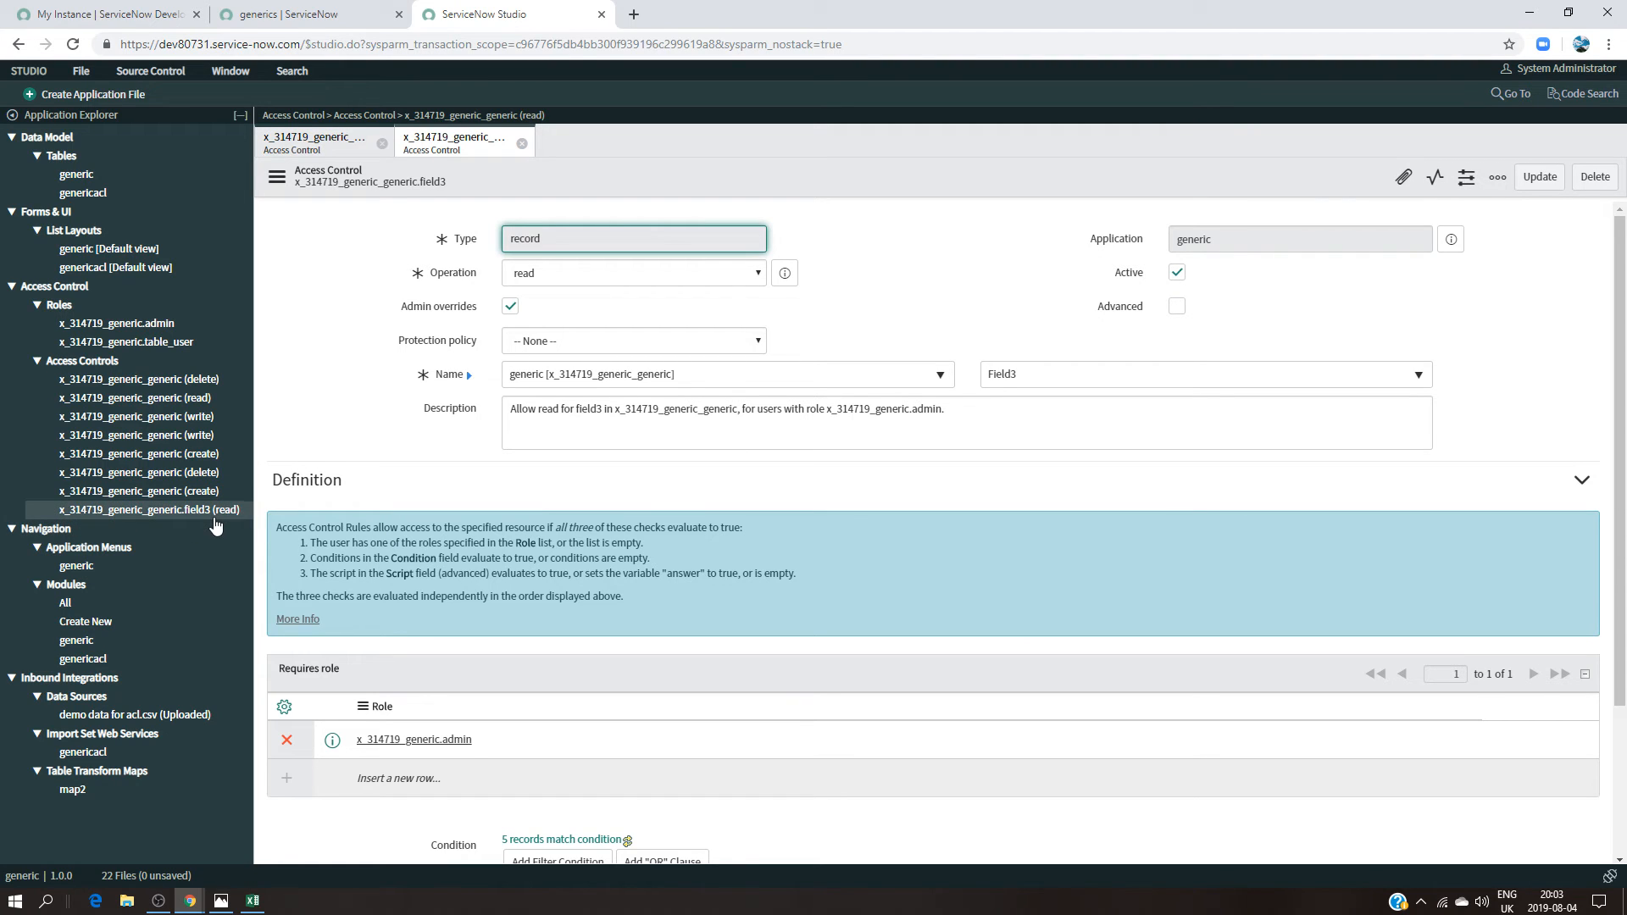
pyautogui.click(952, 273)
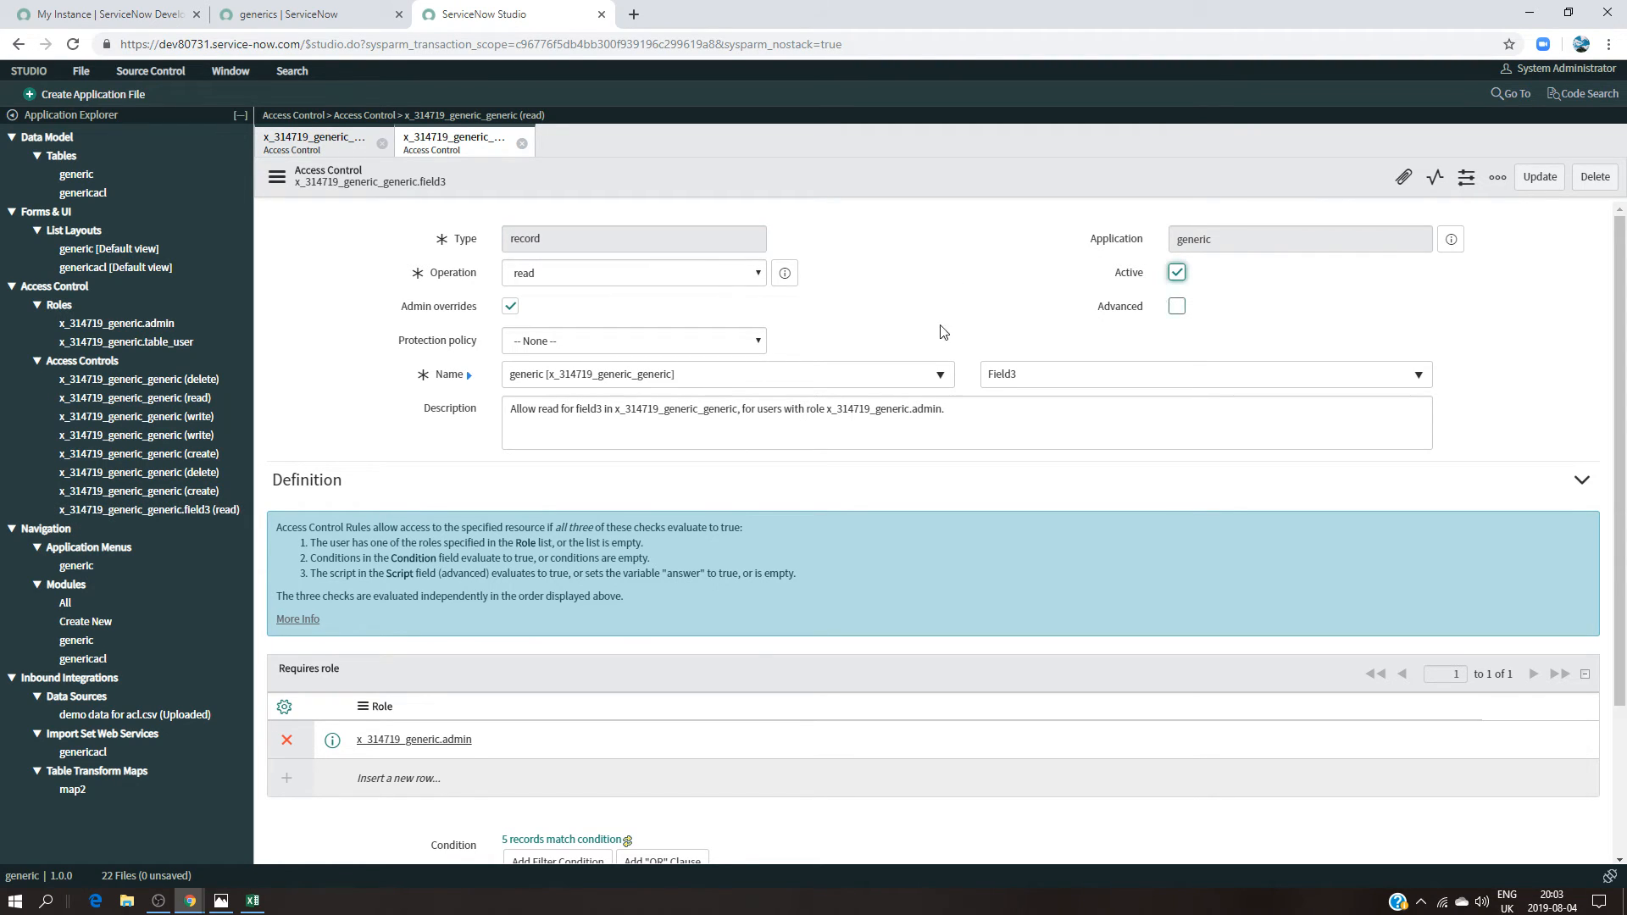
pyautogui.click(221, 901)
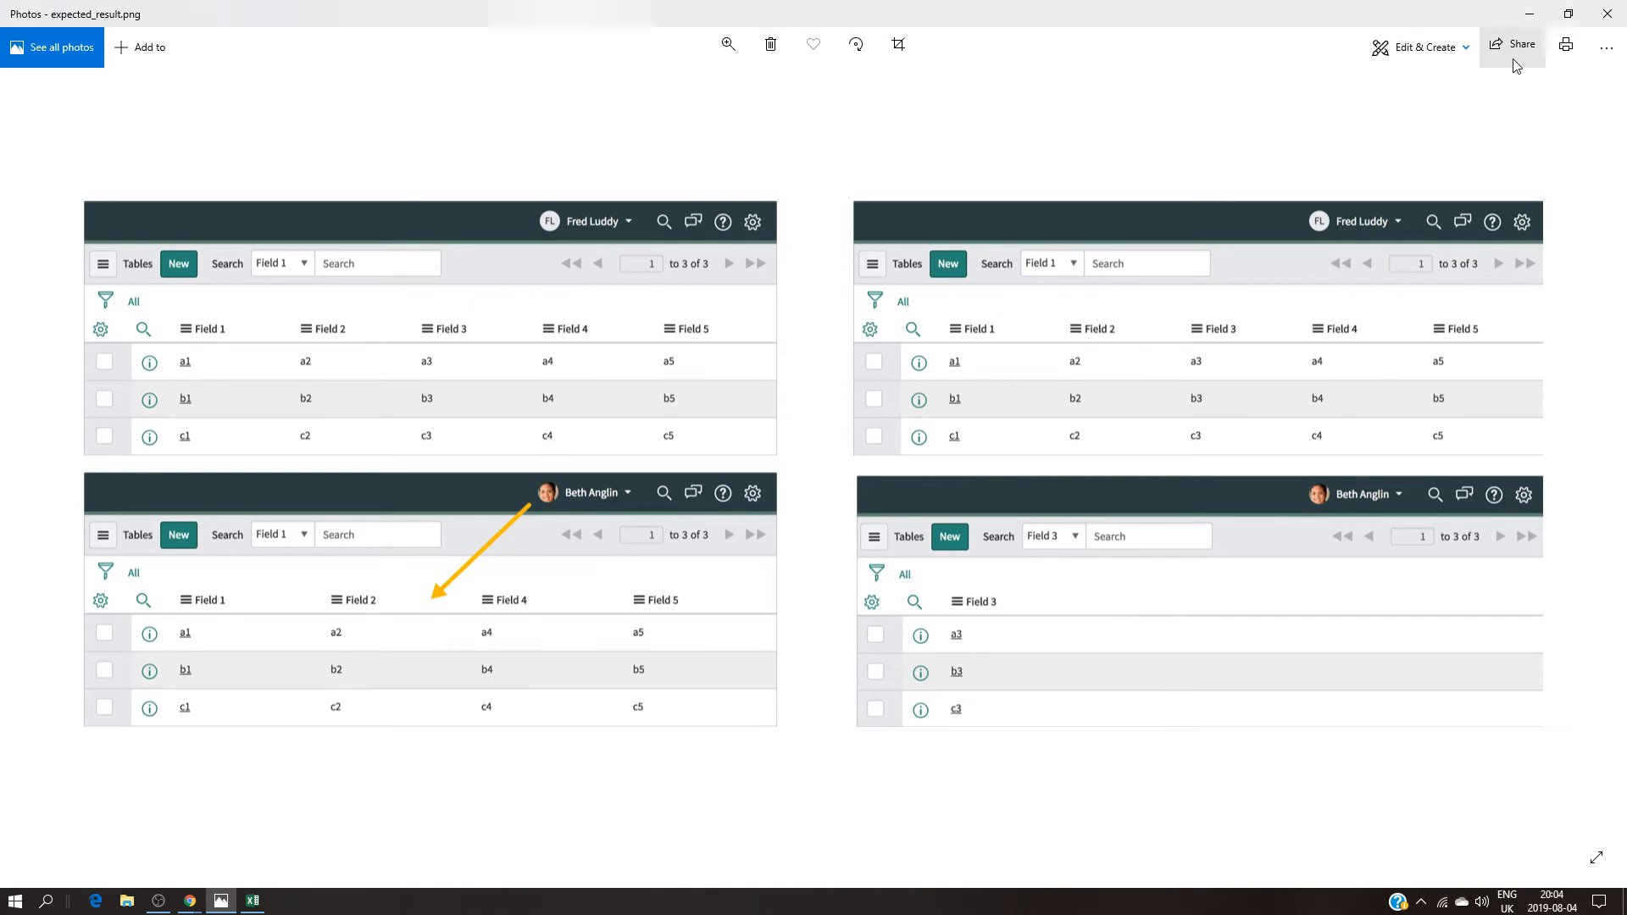
pyautogui.click(1523, 13)
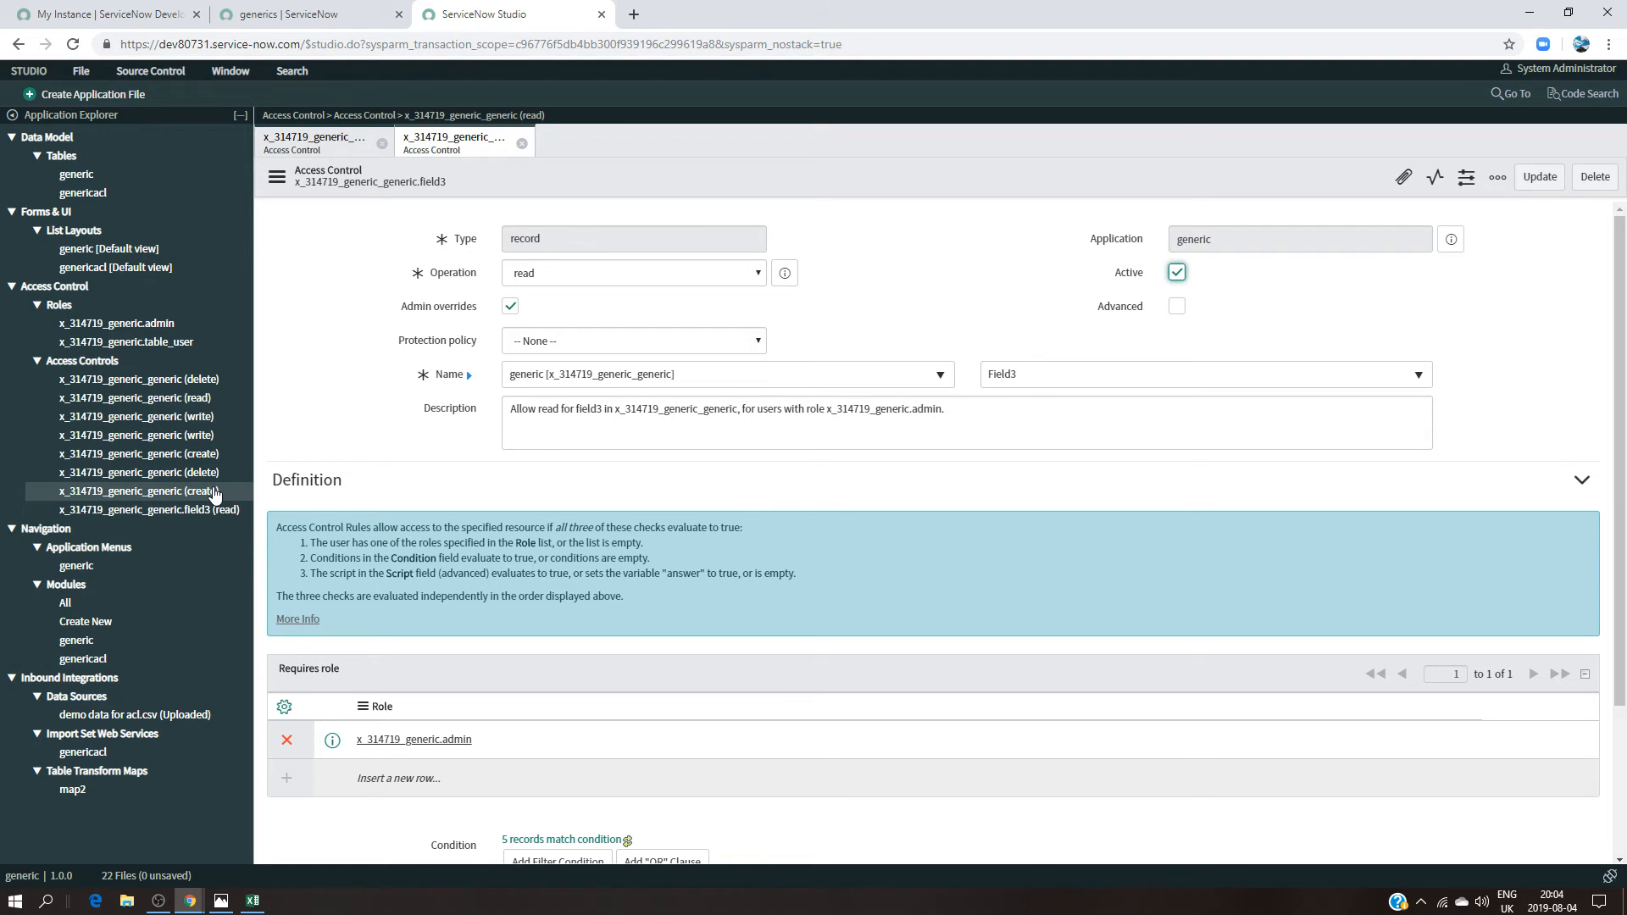
pyautogui.click(198, 400)
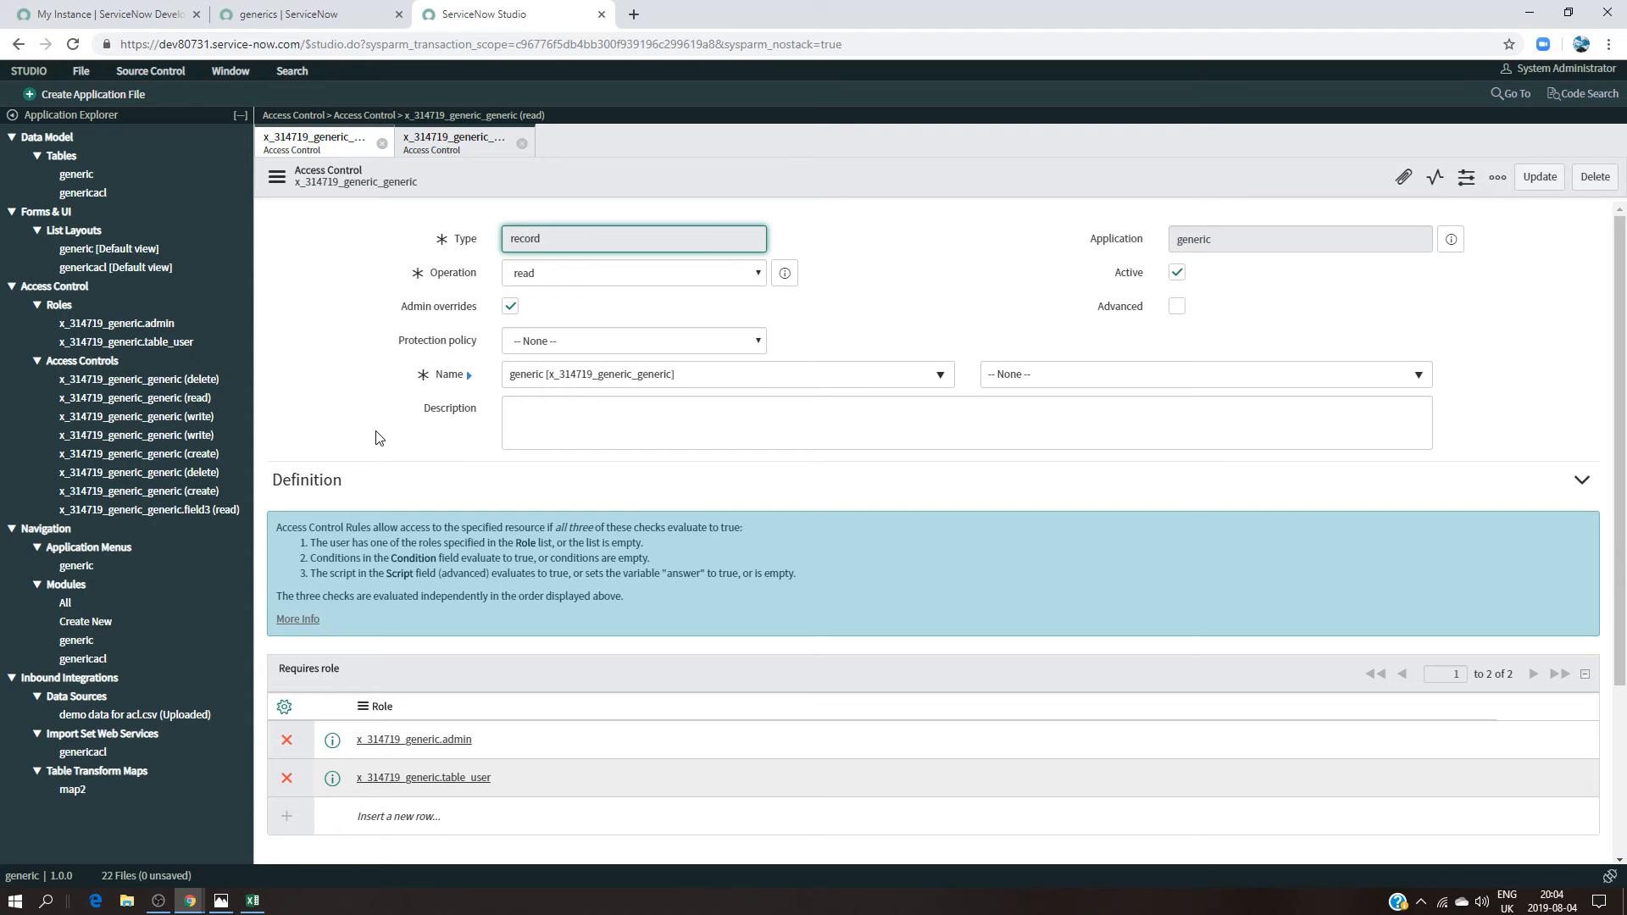
# Step: Dismiss the new application file dialog, return to the main ServiceNow page, and switch the impersonation to System Administrator
pyautogui.click(84, 94)
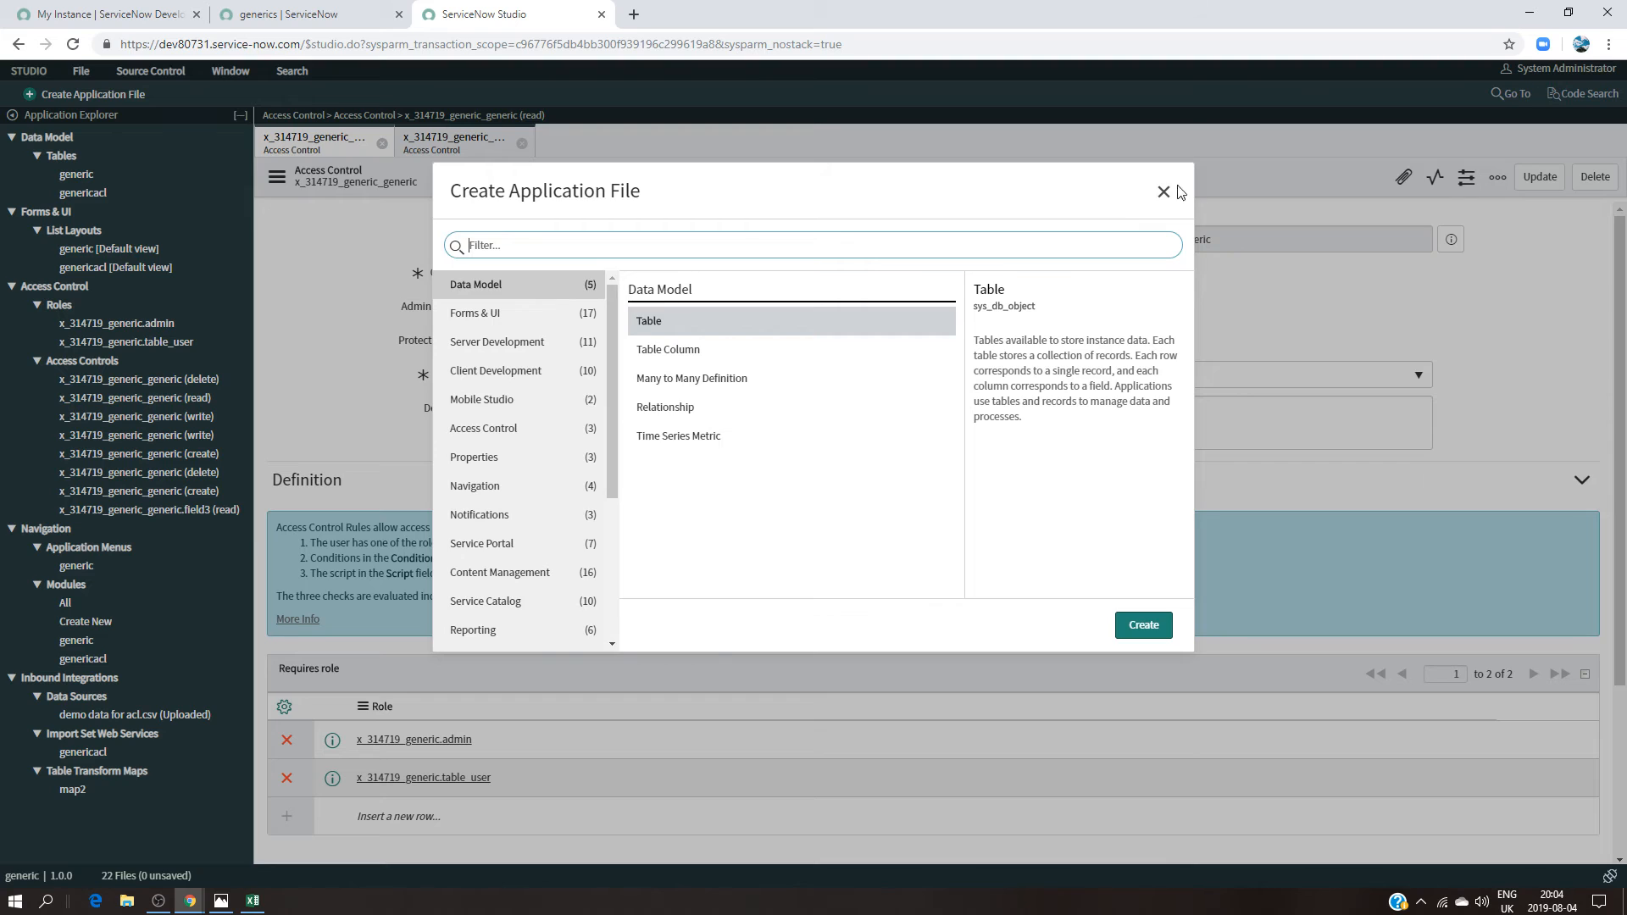
pyautogui.click(1163, 190)
pyautogui.click(322, 15)
pyautogui.click(1474, 79)
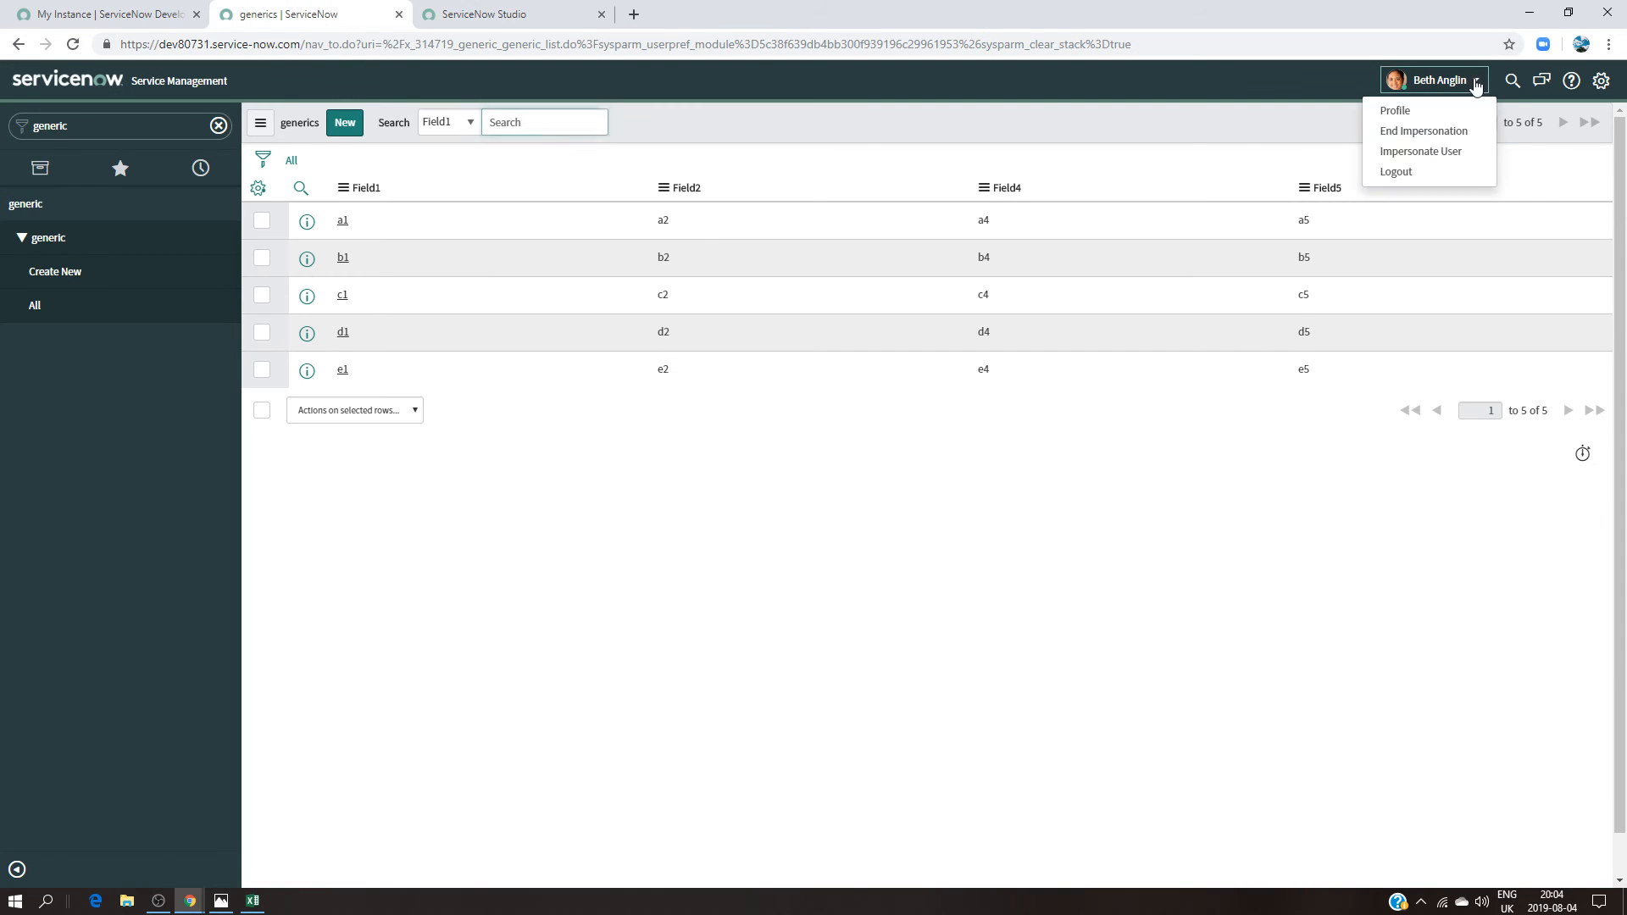
pyautogui.click(1426, 155)
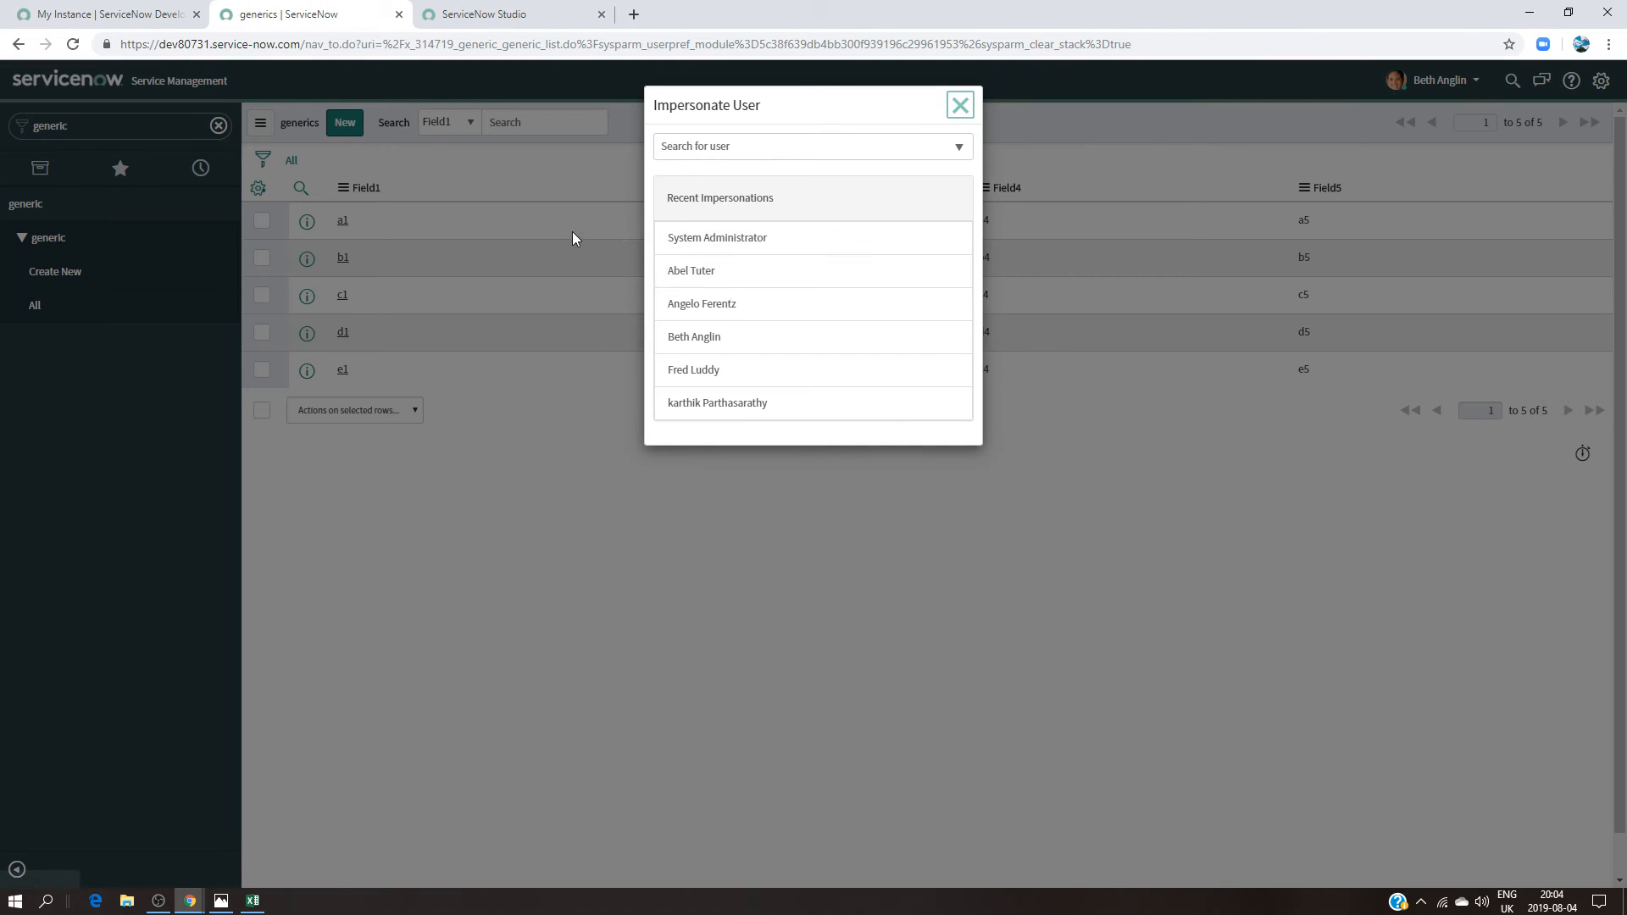
pyautogui.click(757, 246)
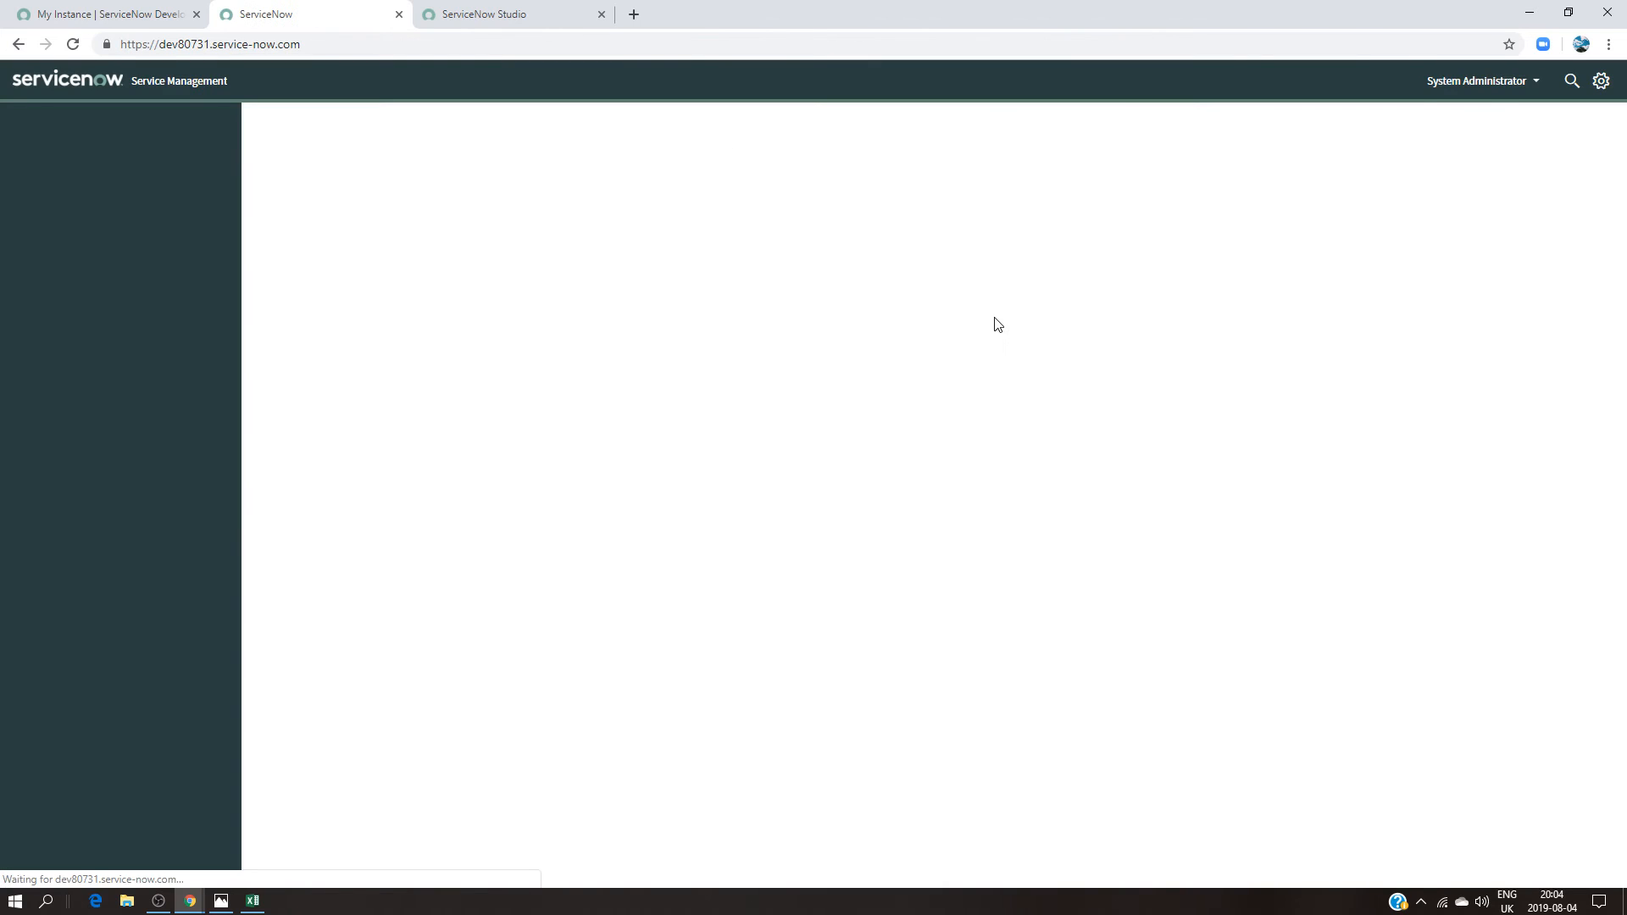
# Step: Elevate the System Administrator session with the security_admin role
pyautogui.click(1482, 81)
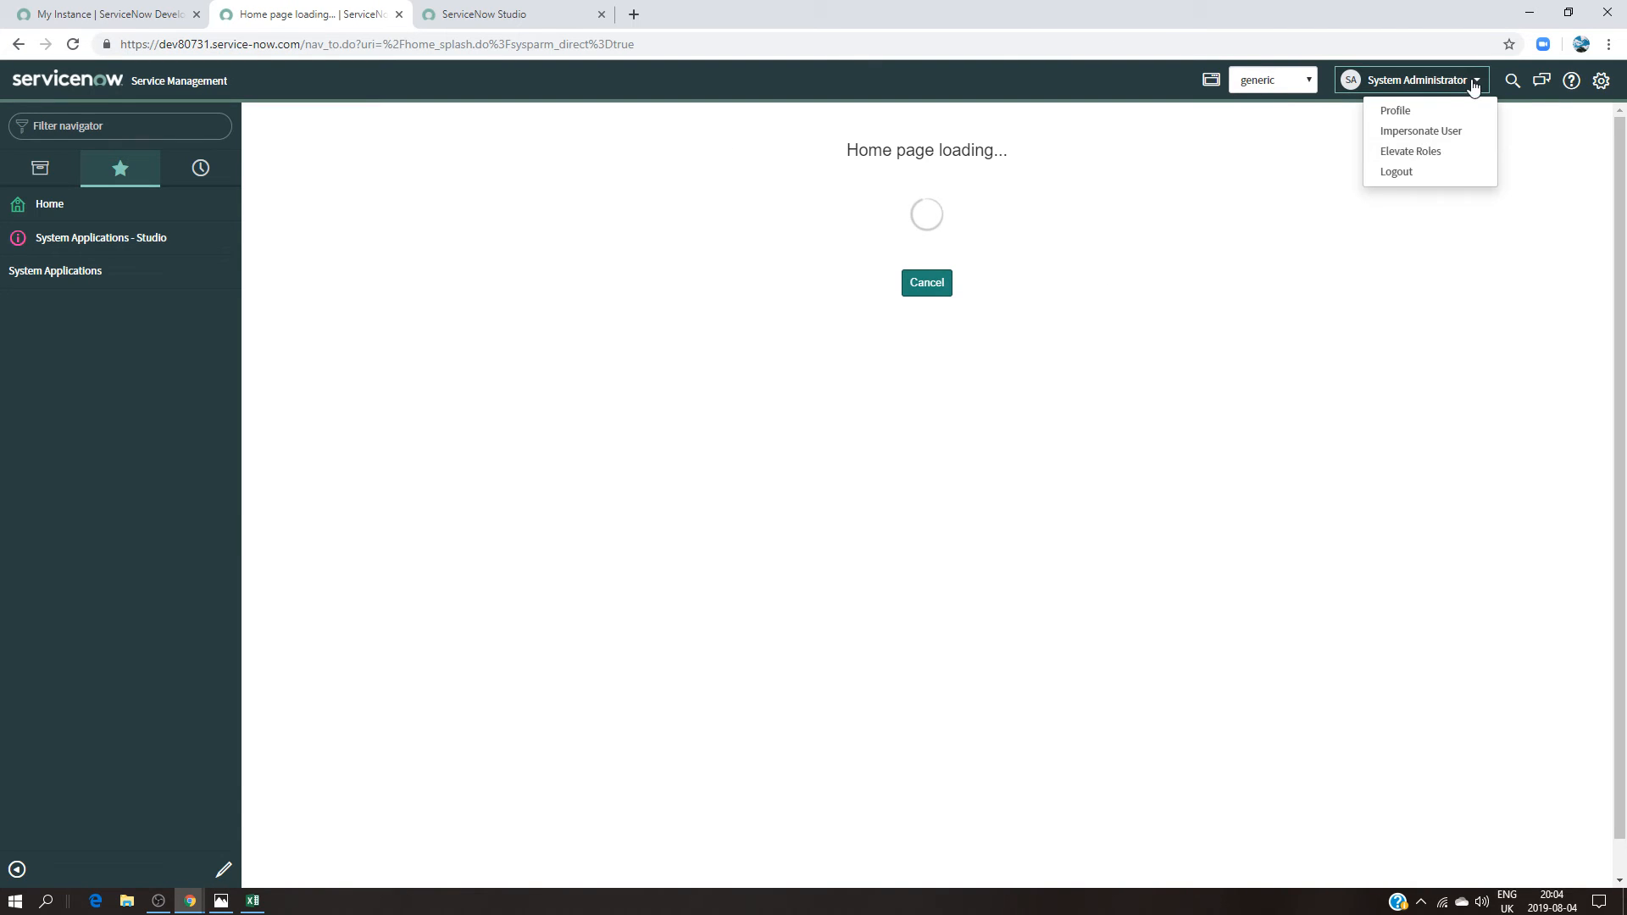
pyautogui.click(1419, 151)
pyautogui.click(658, 187)
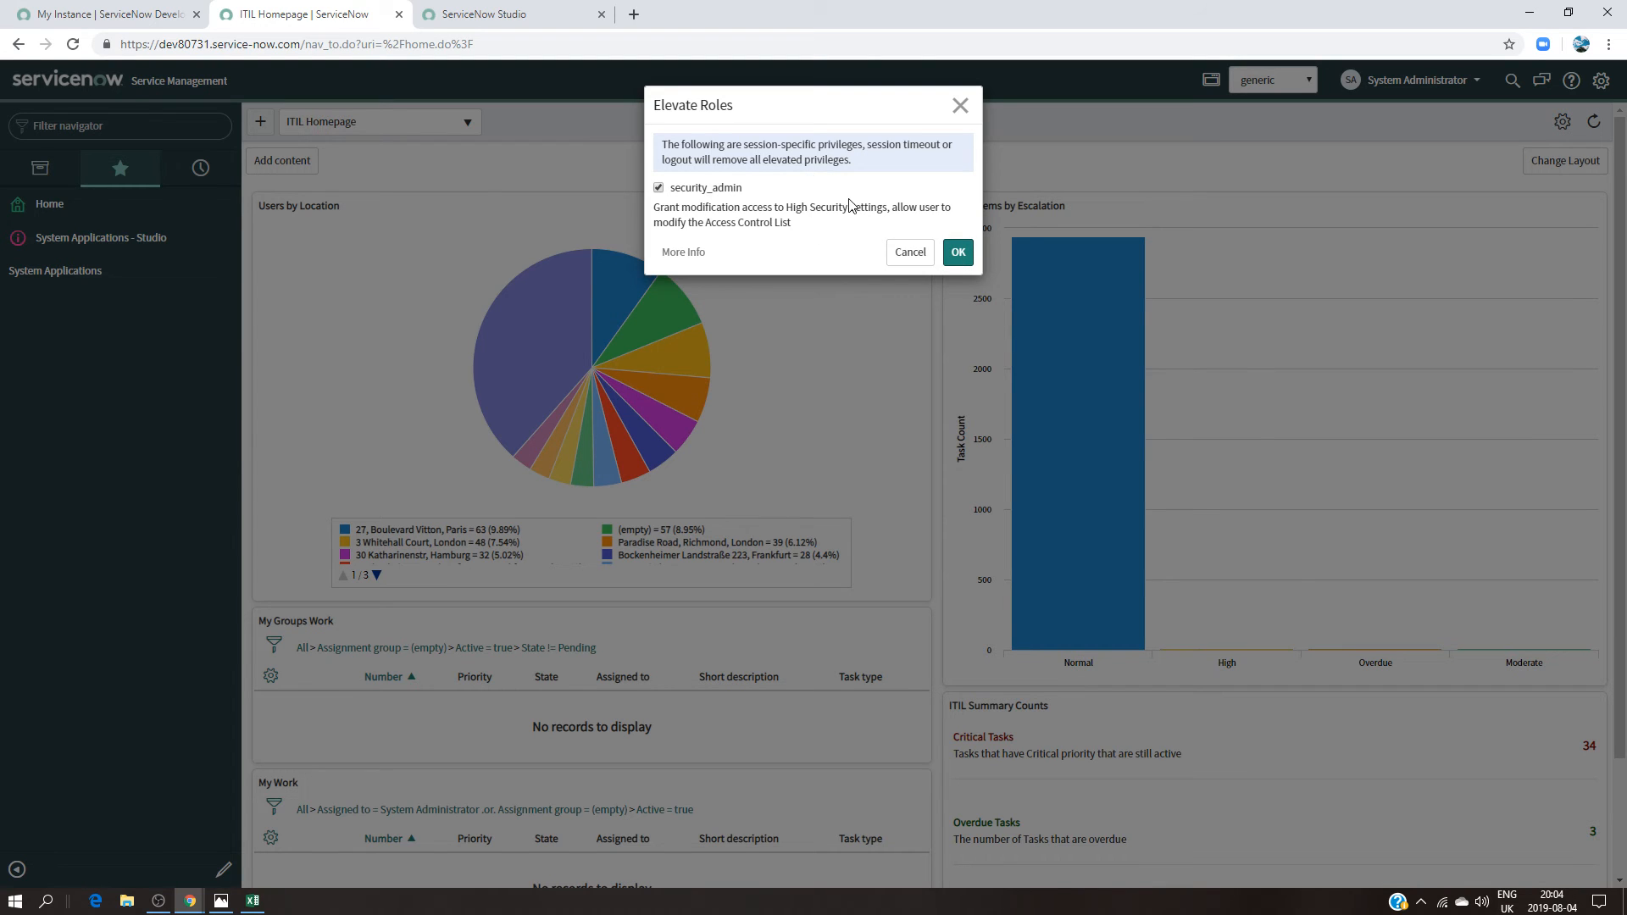
pyautogui.click(956, 253)
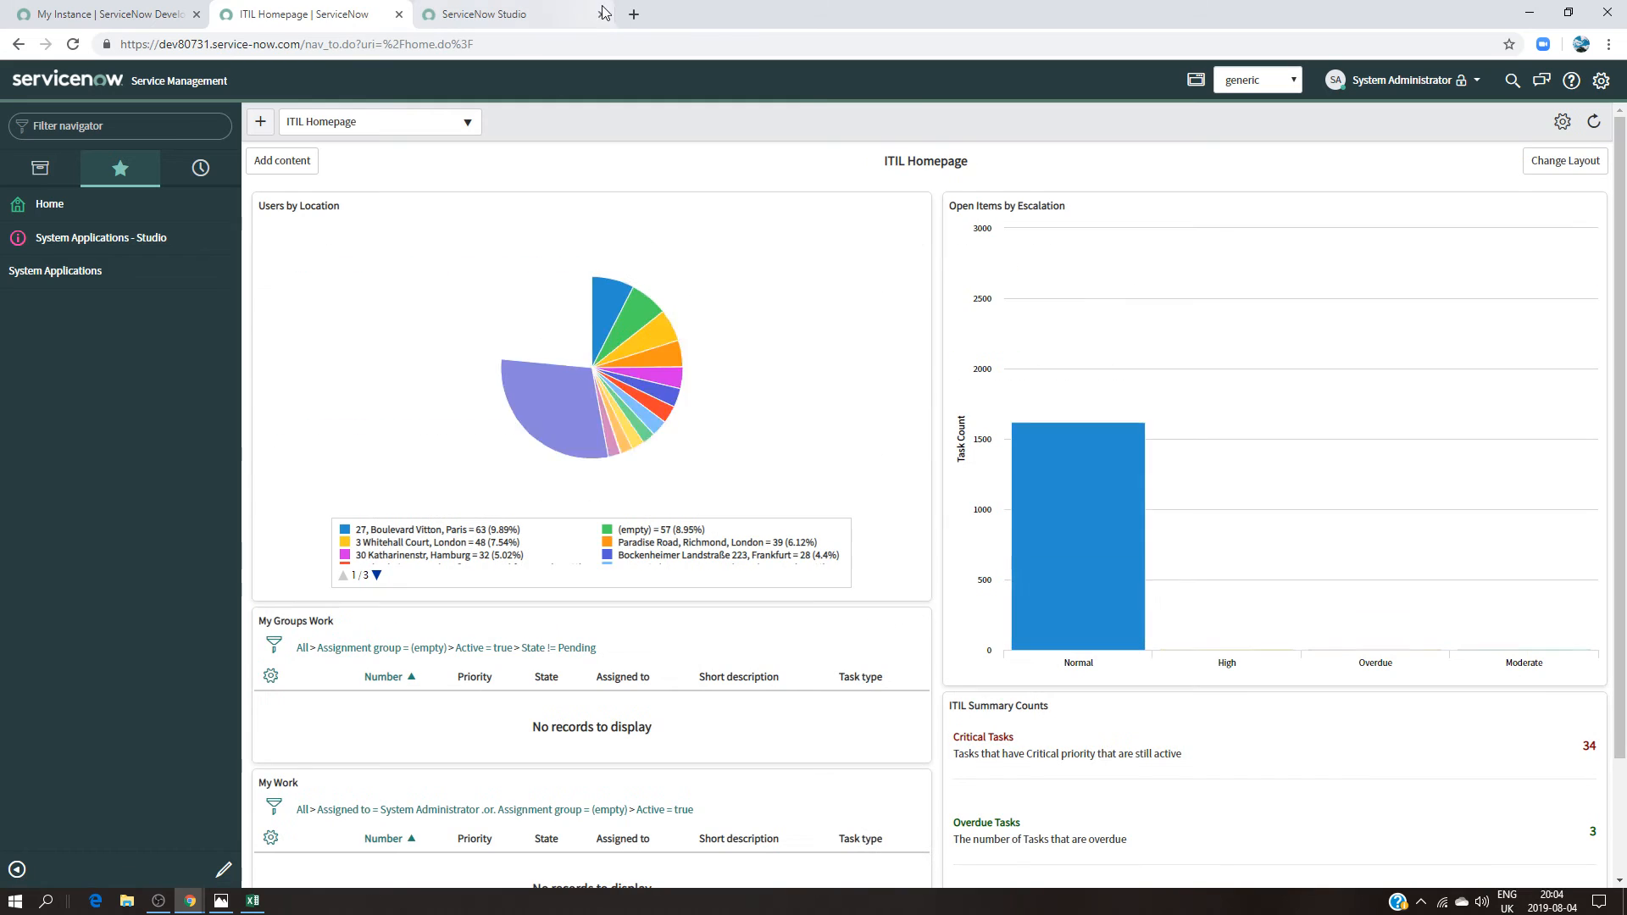
# Step: Reopen Studio on the generic application and create a new Access Control file
pyautogui.click(140, 239)
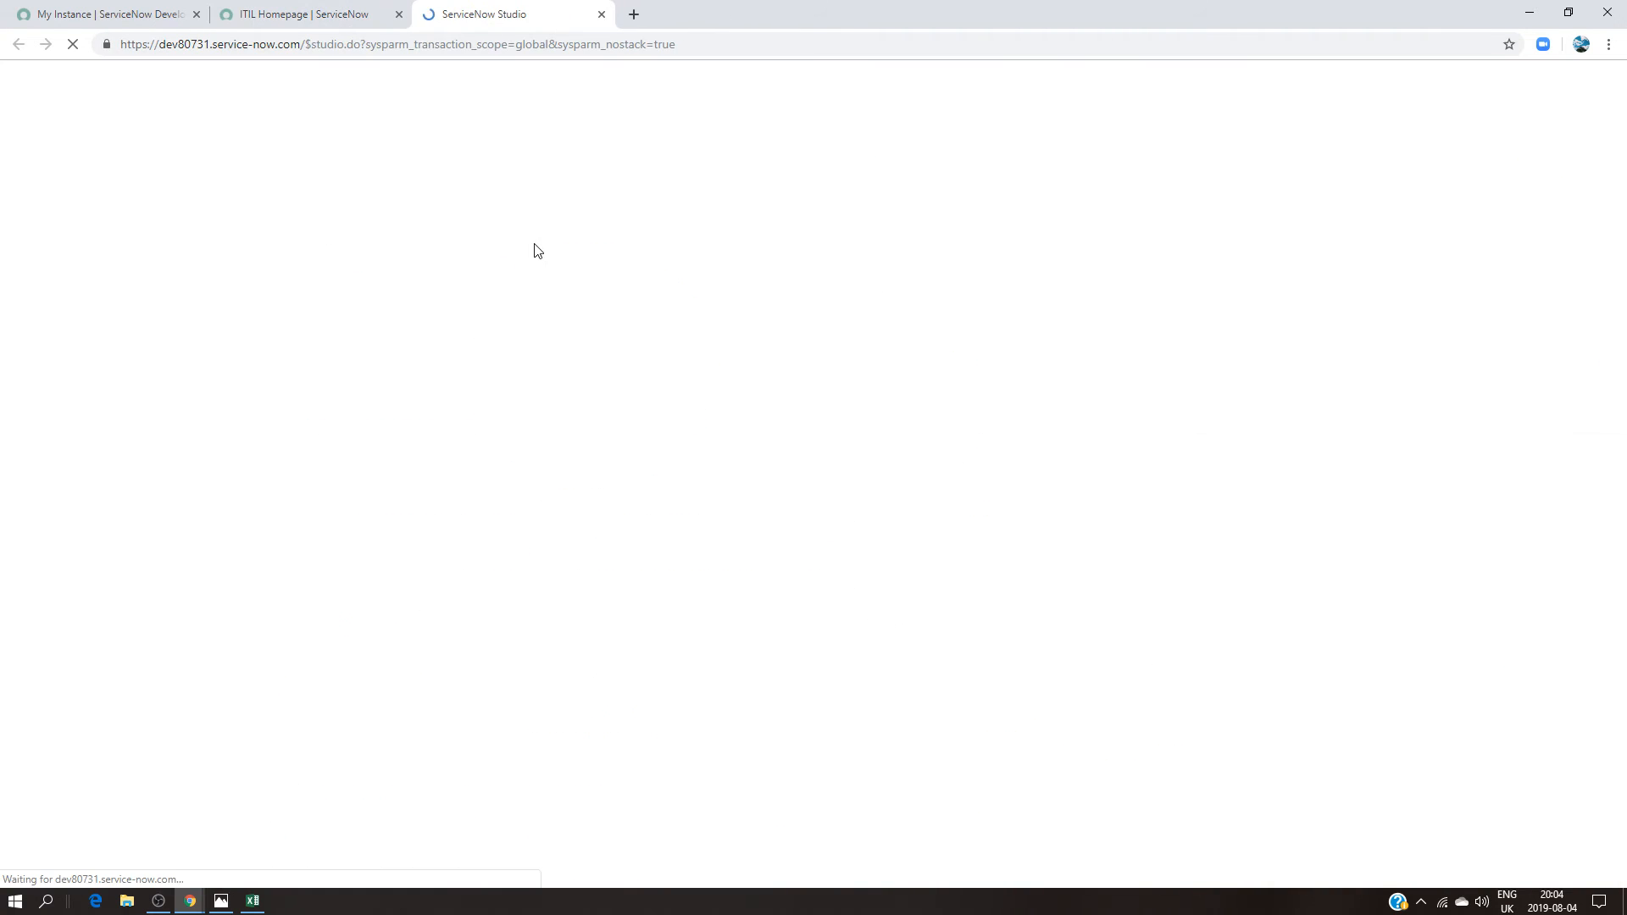
pyautogui.click(632, 327)
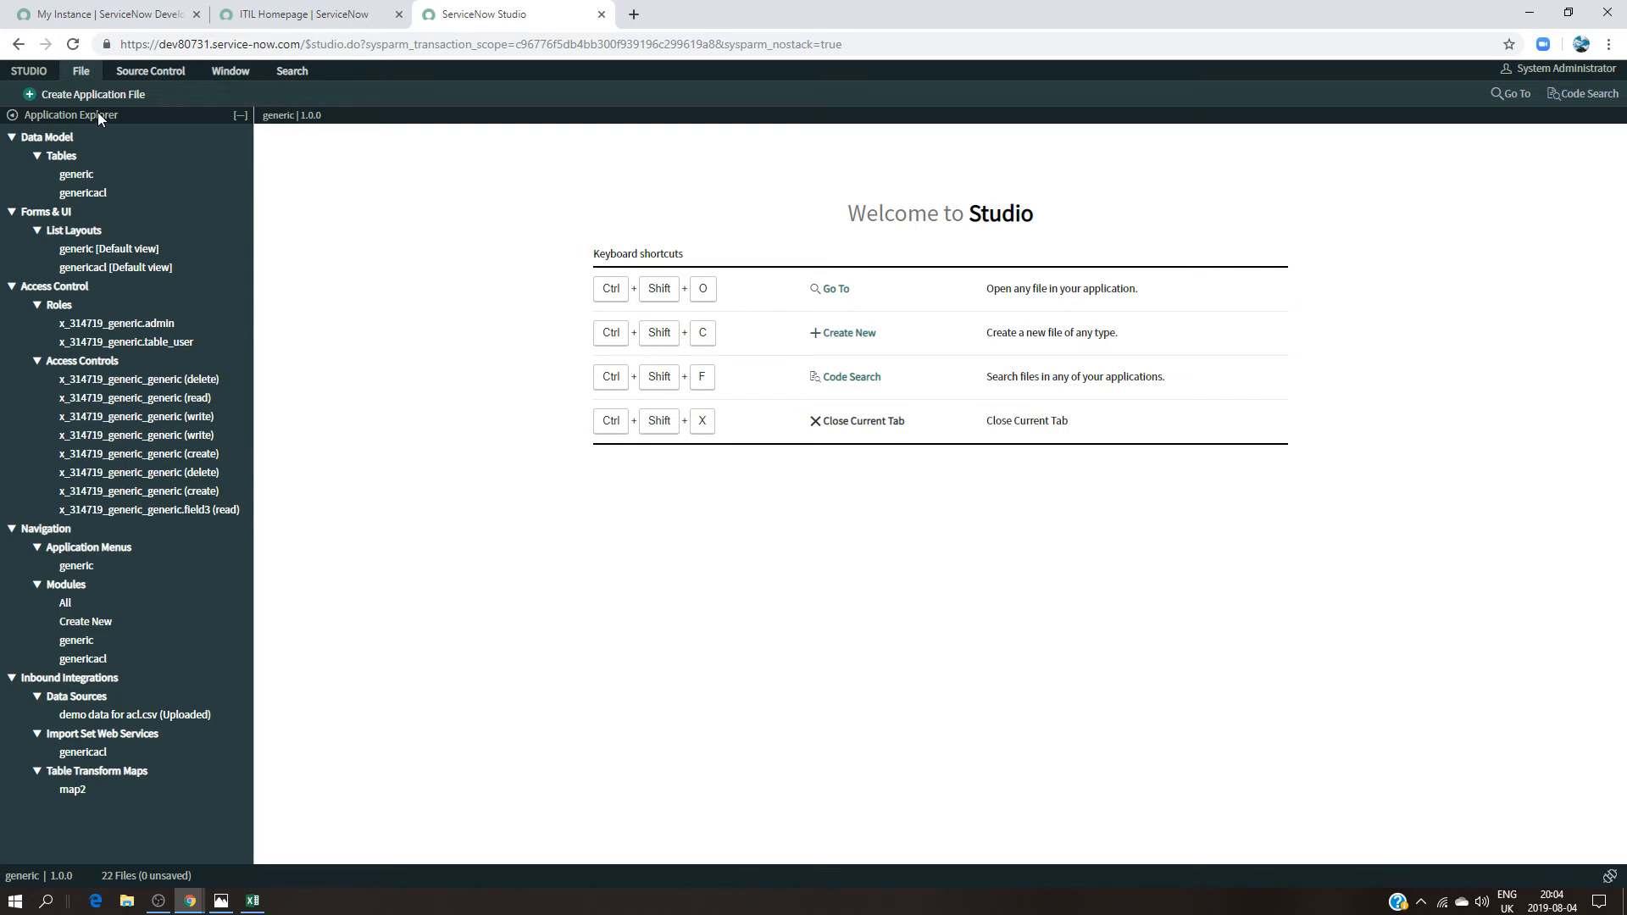
pyautogui.click(93, 94)
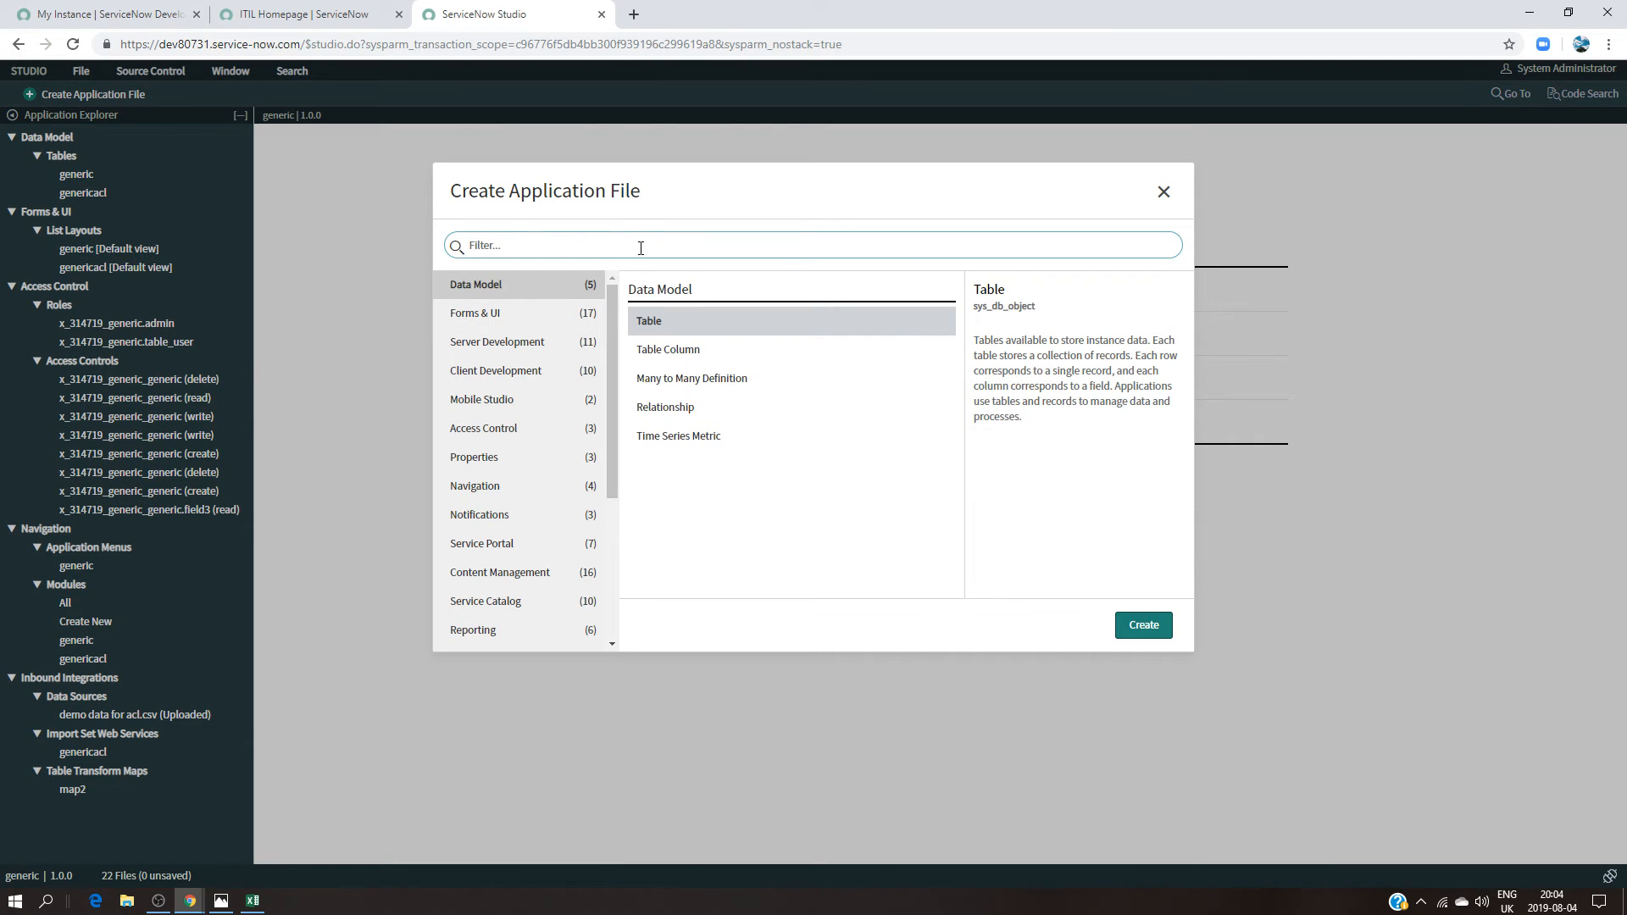
pyautogui.write('acc')
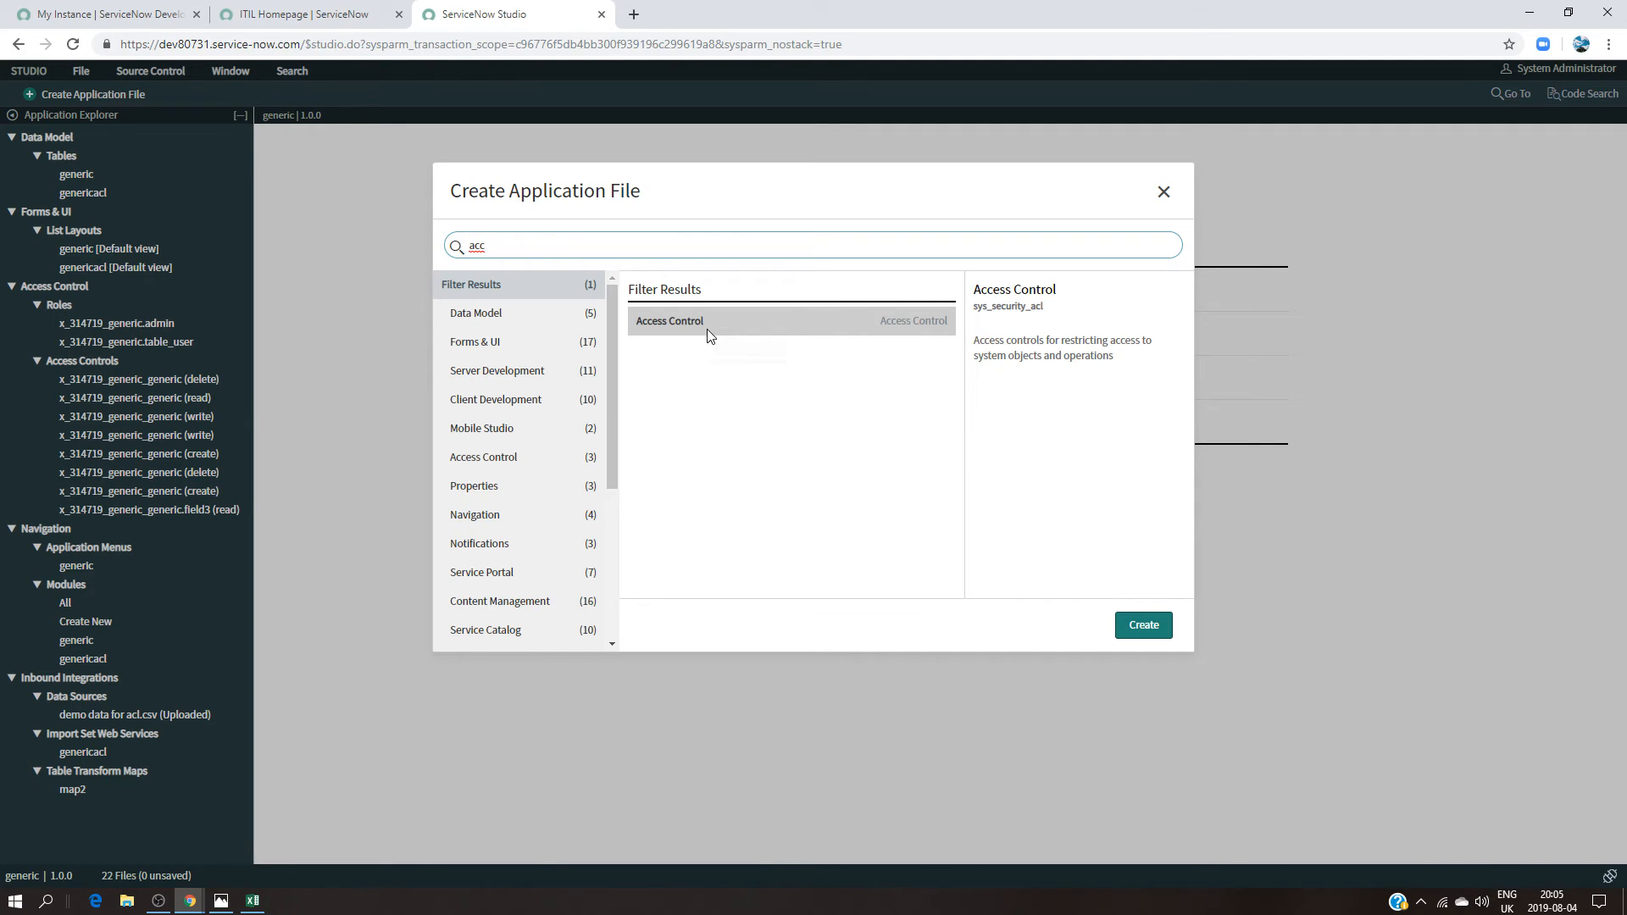
pyautogui.click(1157, 631)
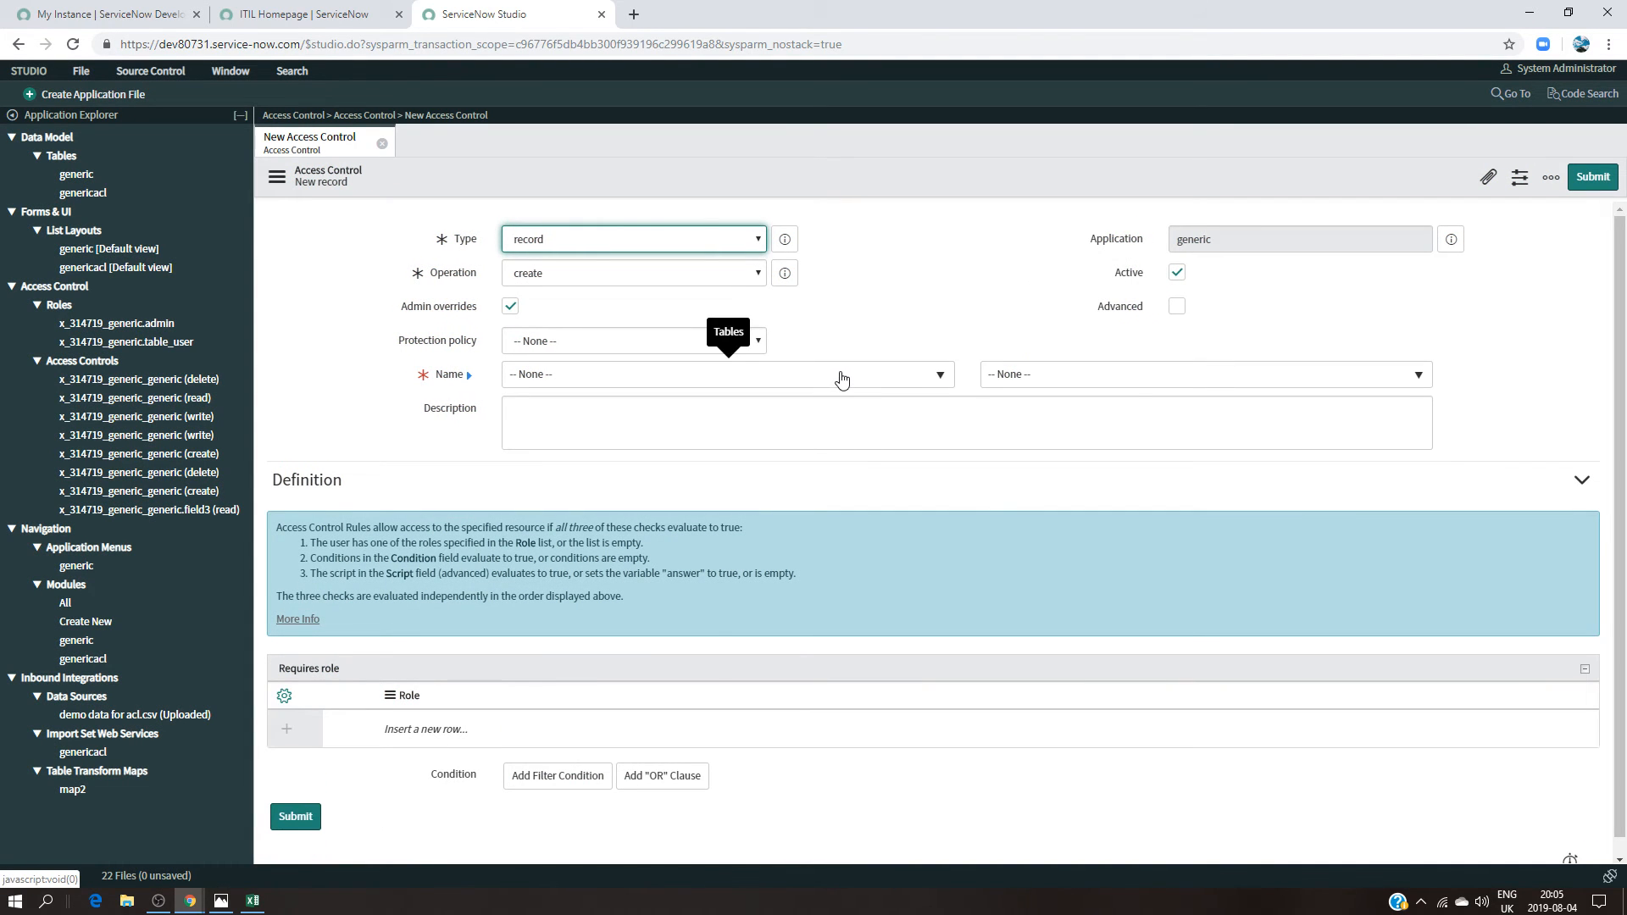
# Step: Set the new access control's name to the generic [x_314719_generic_generic] table with the * field wildcard
pyautogui.click(903, 384)
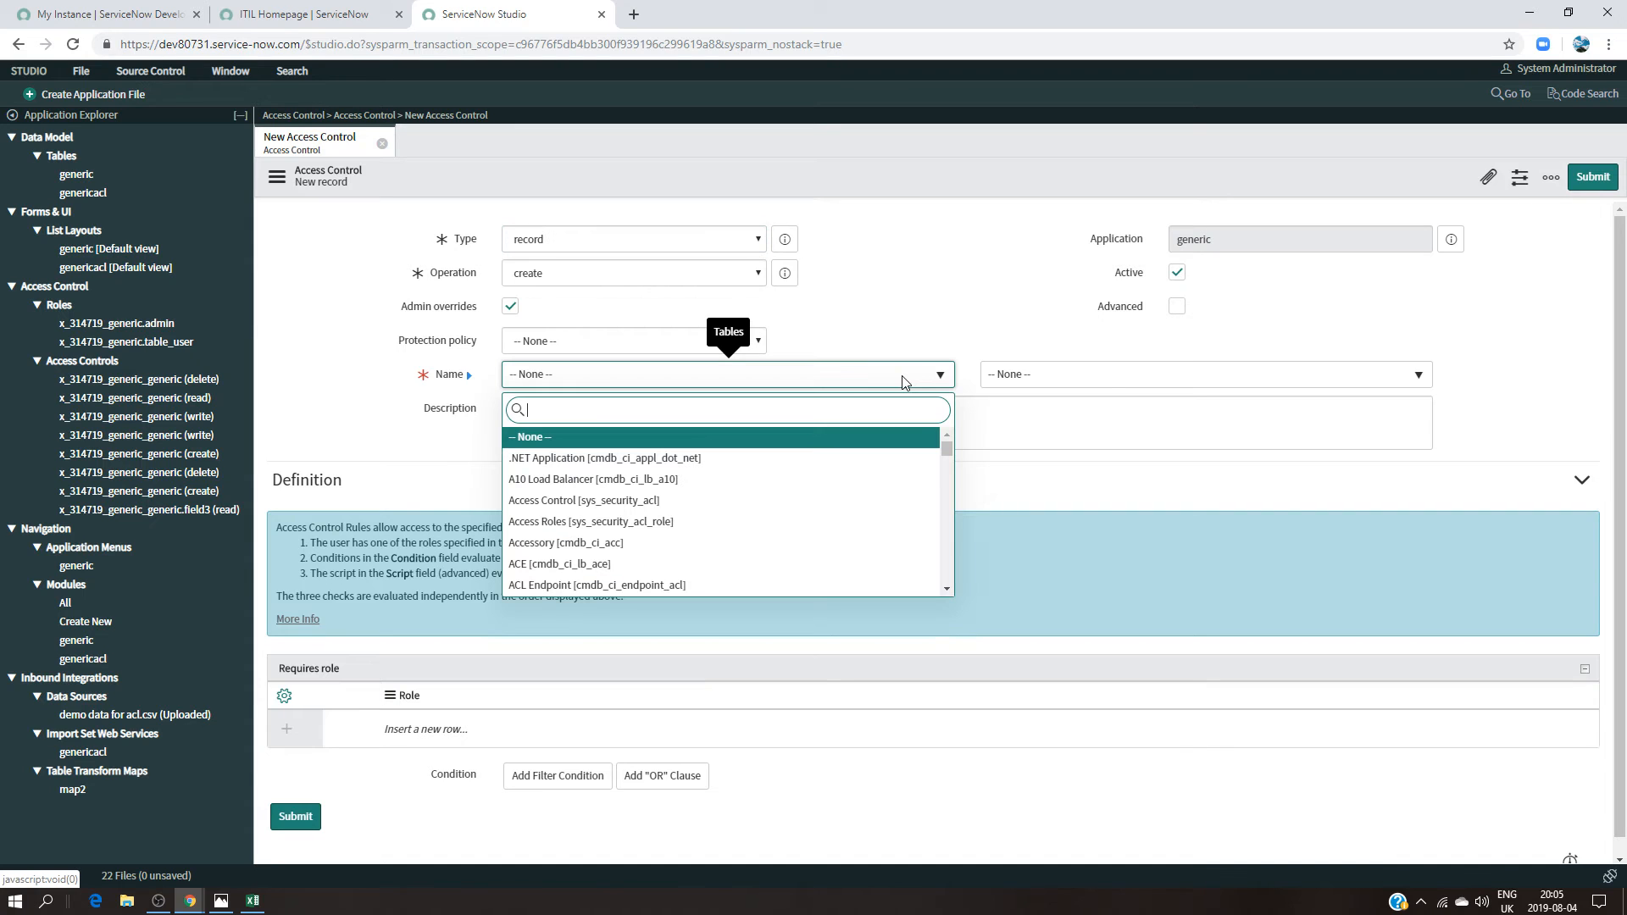
pyautogui.write('gen')
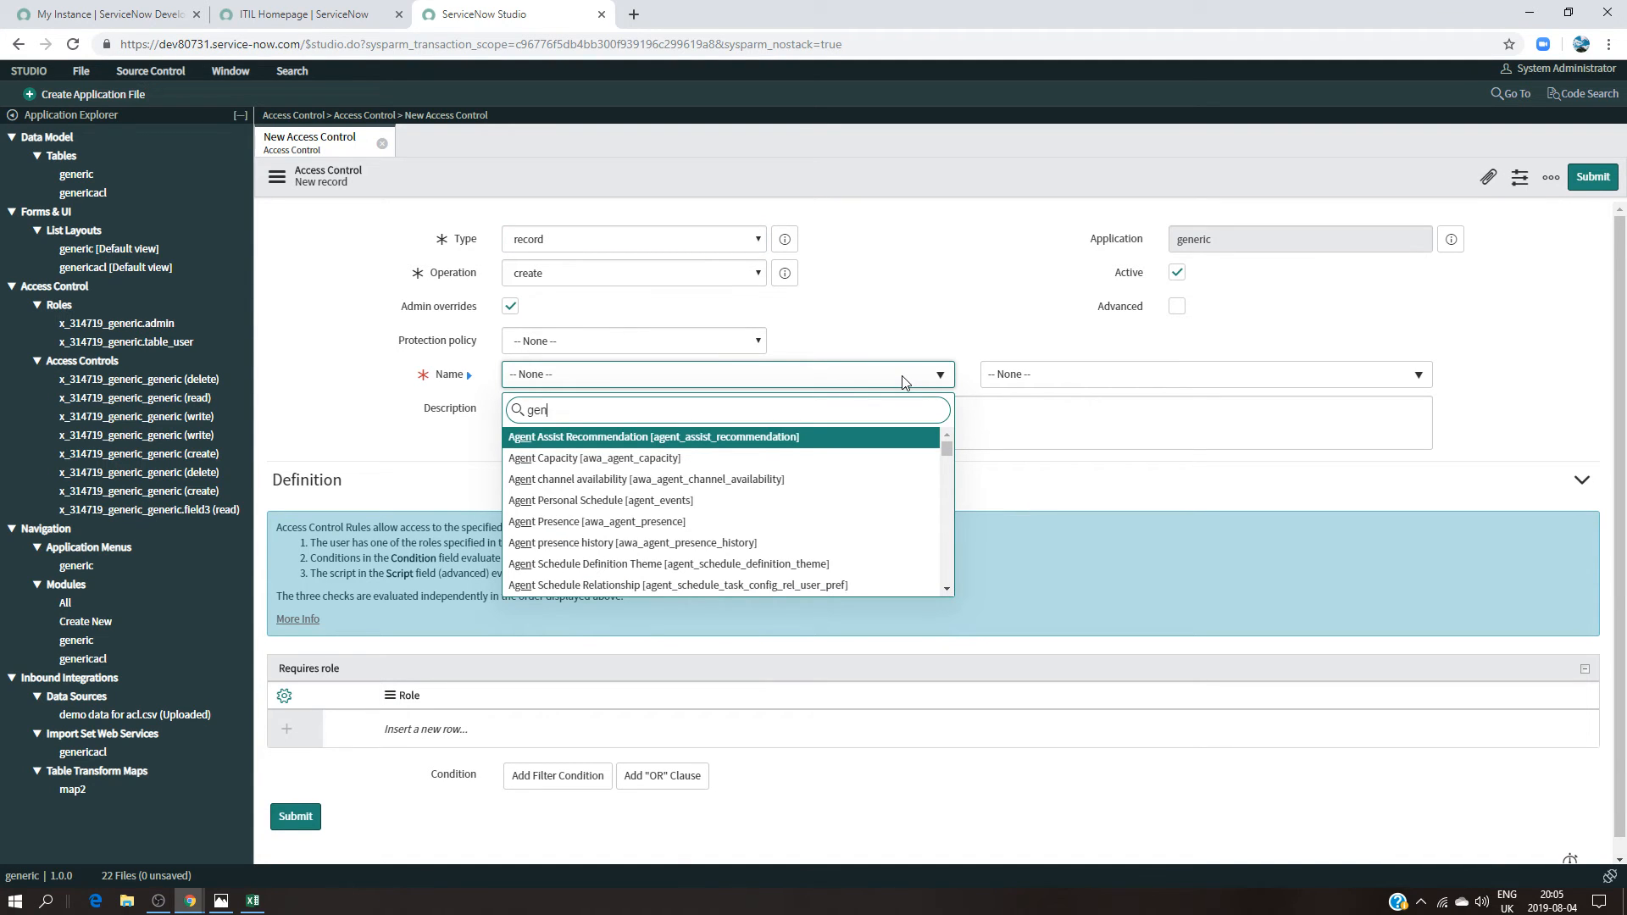
pyautogui.write('eric')
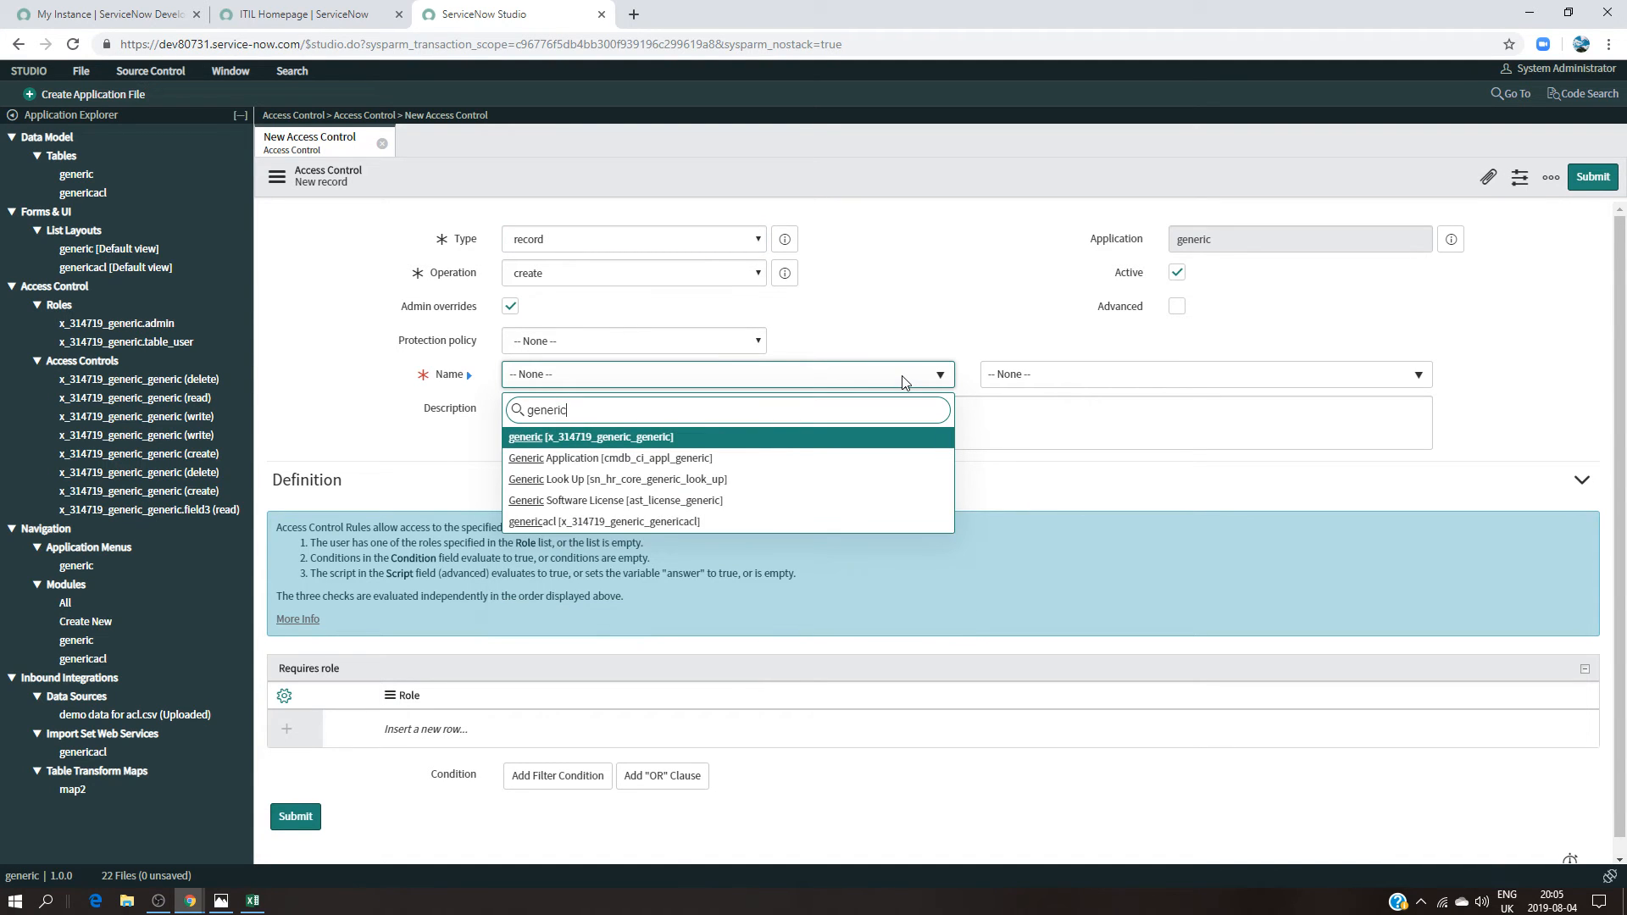
pyautogui.click(727, 437)
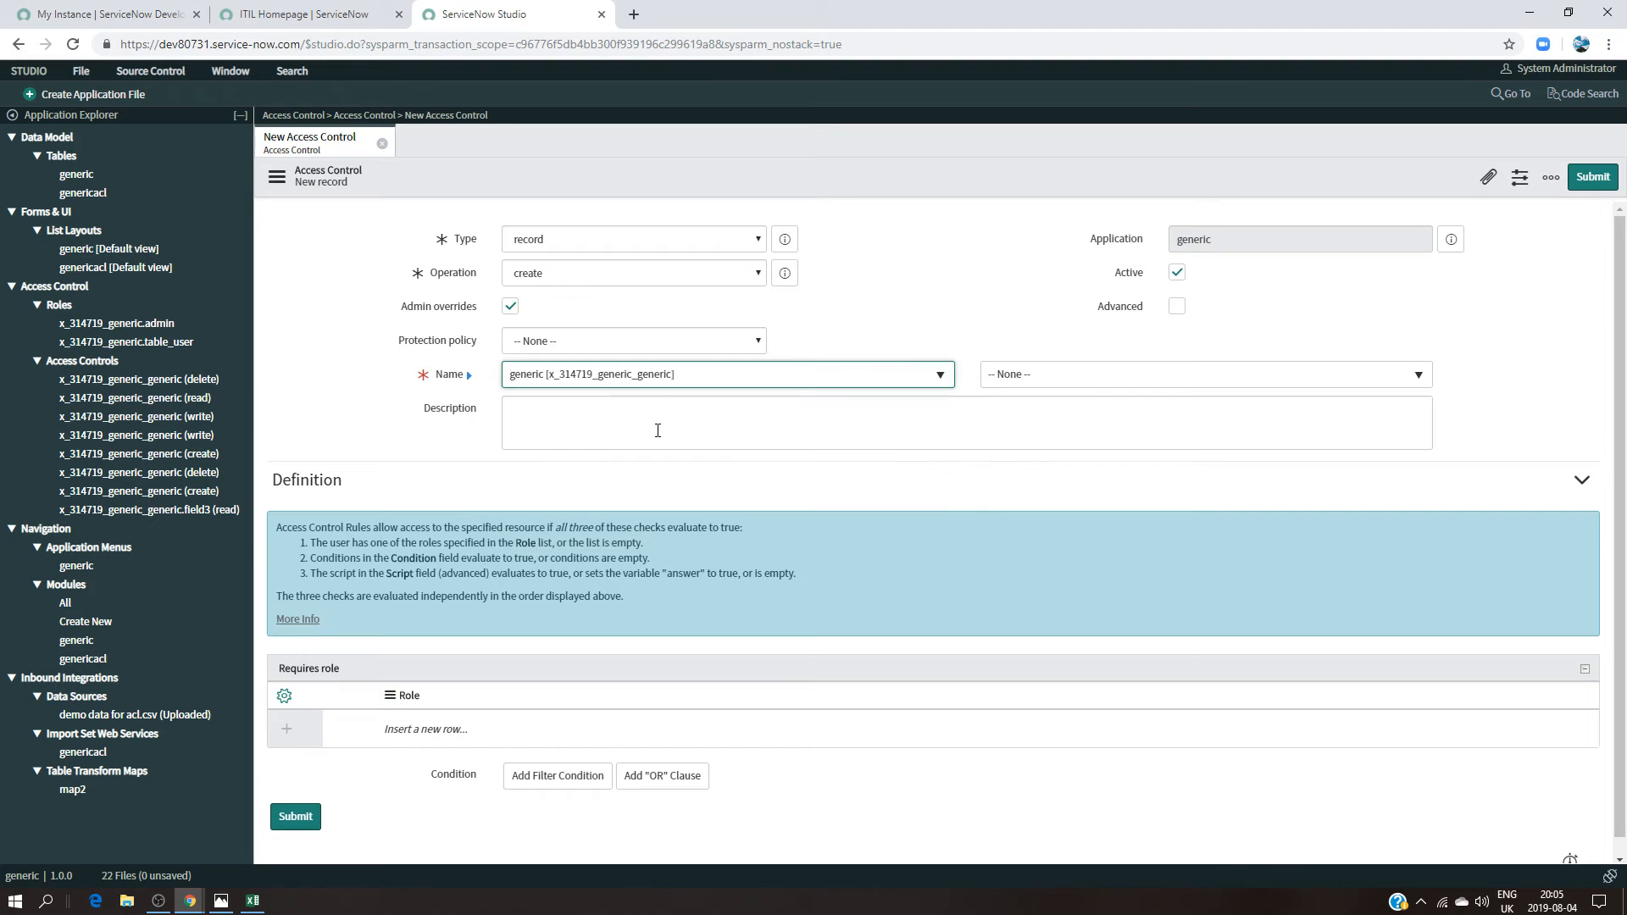
pyautogui.click(1137, 386)
pyautogui.click(1047, 469)
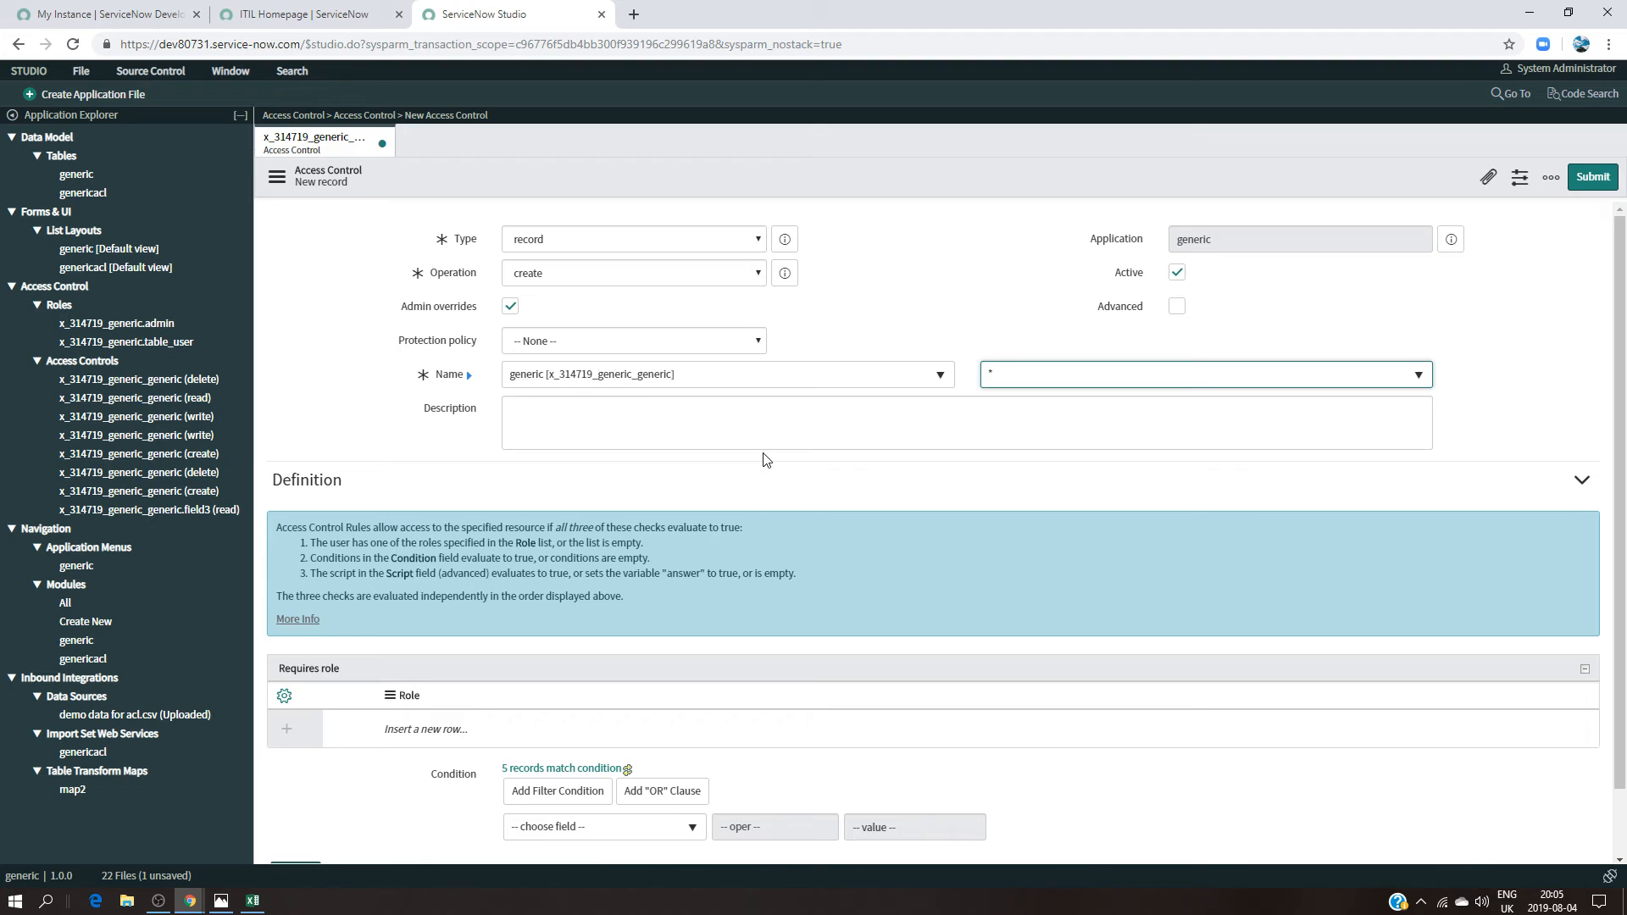
# Step: Try Field3 as the new rule's field, and return the field selection to the * wildcard
pyautogui.scroll(-1, 765, 458)
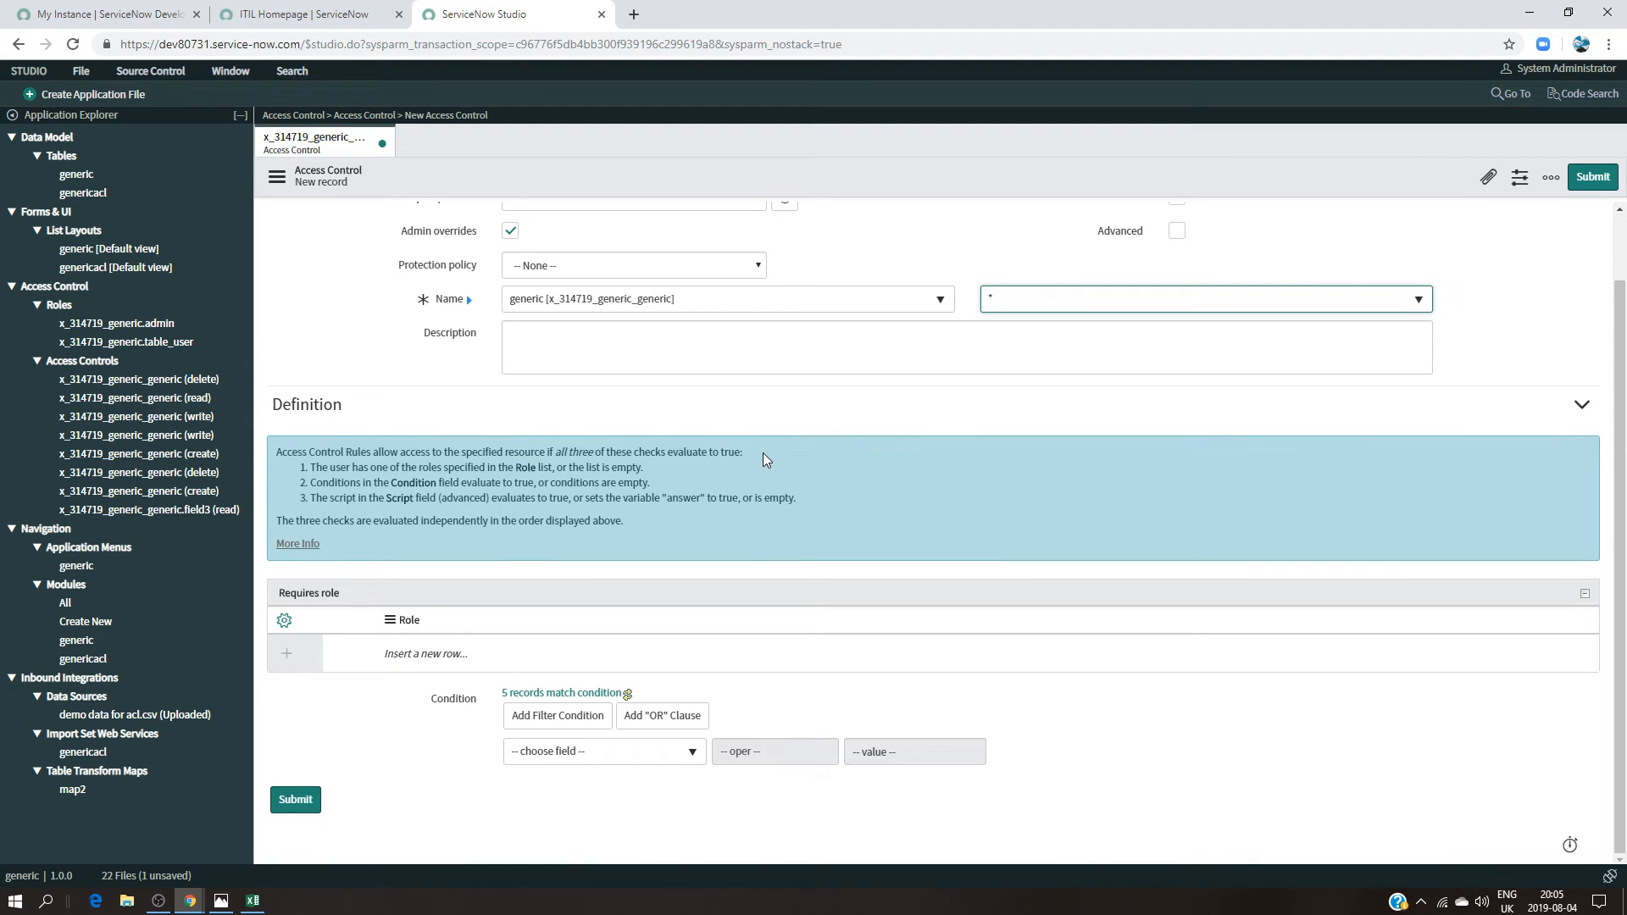
pyautogui.scroll(1, 764, 462)
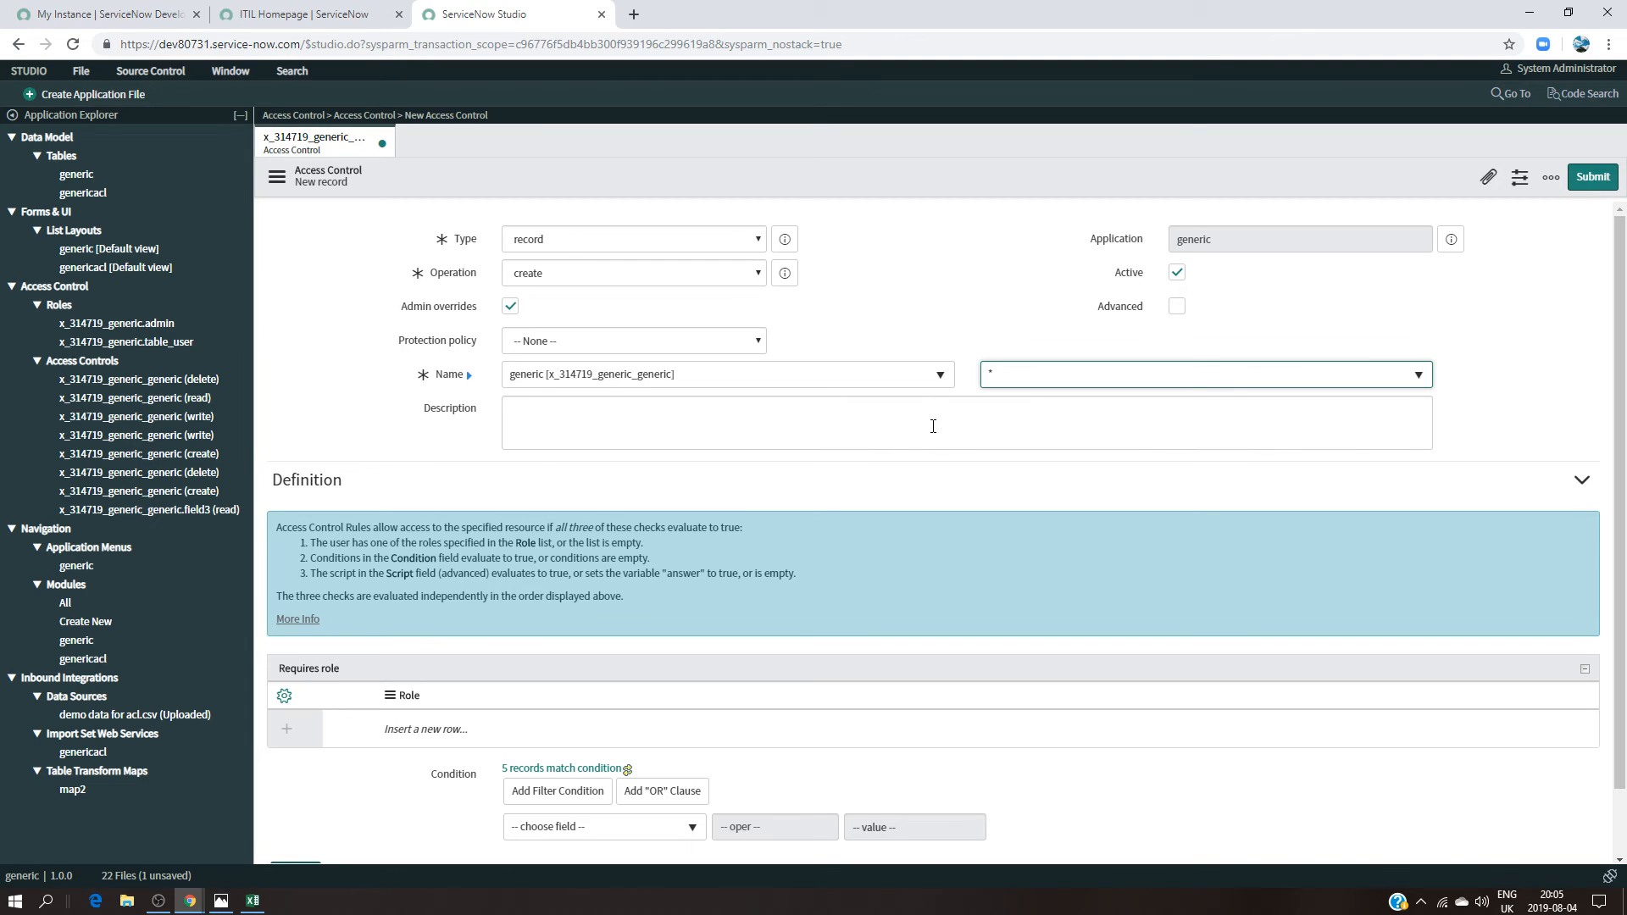
pyautogui.click(1007, 376)
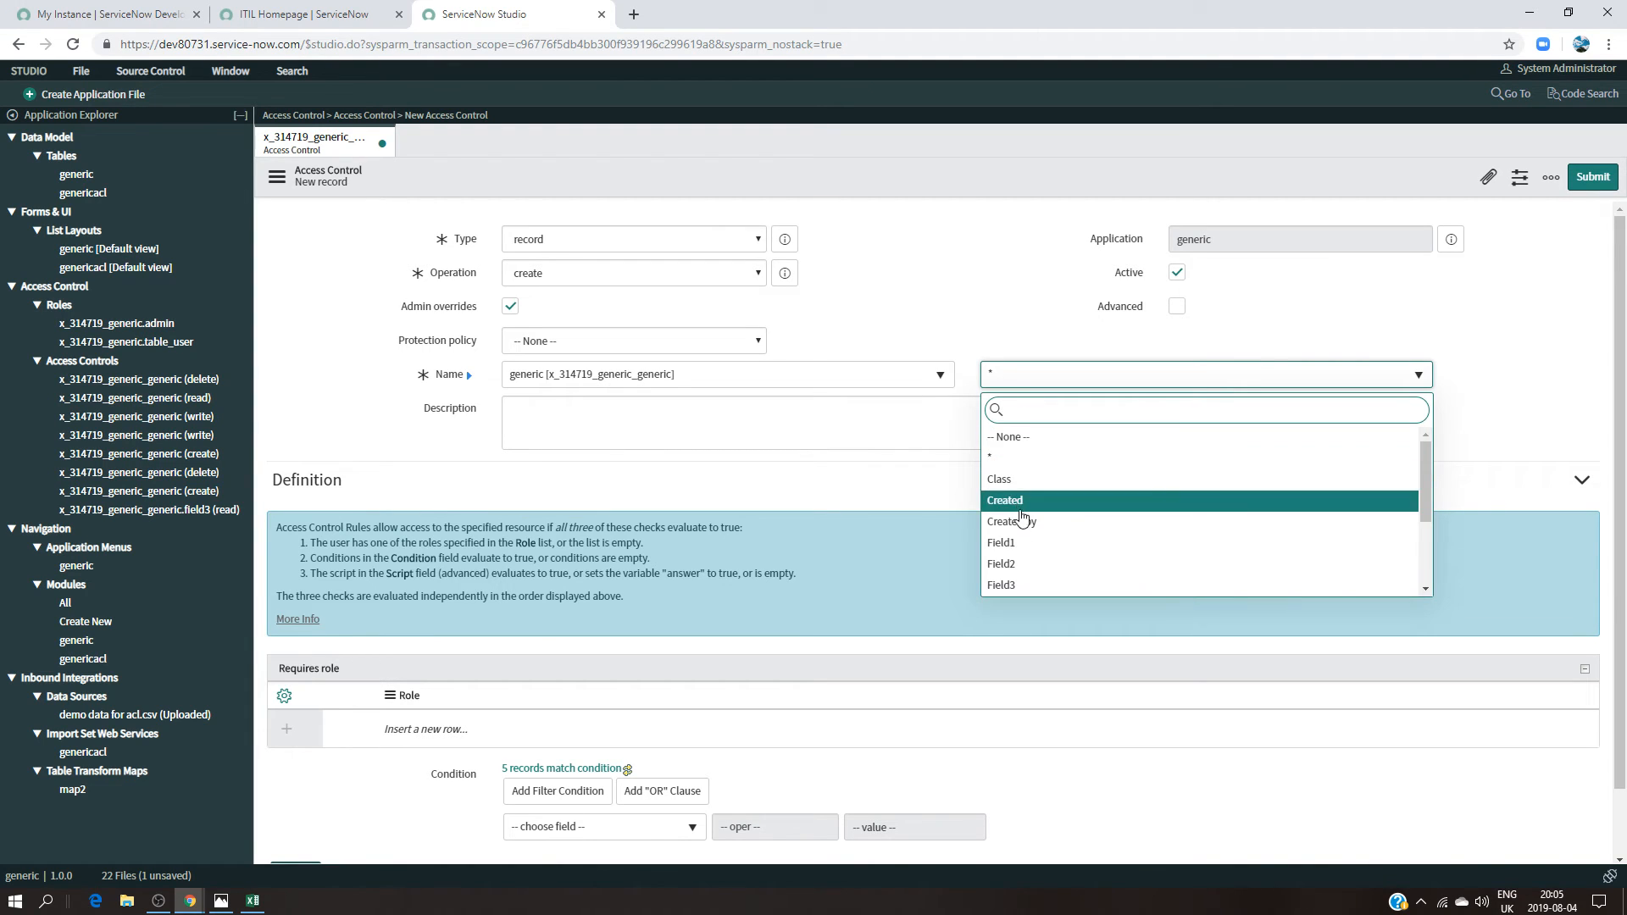
pyautogui.click(1025, 584)
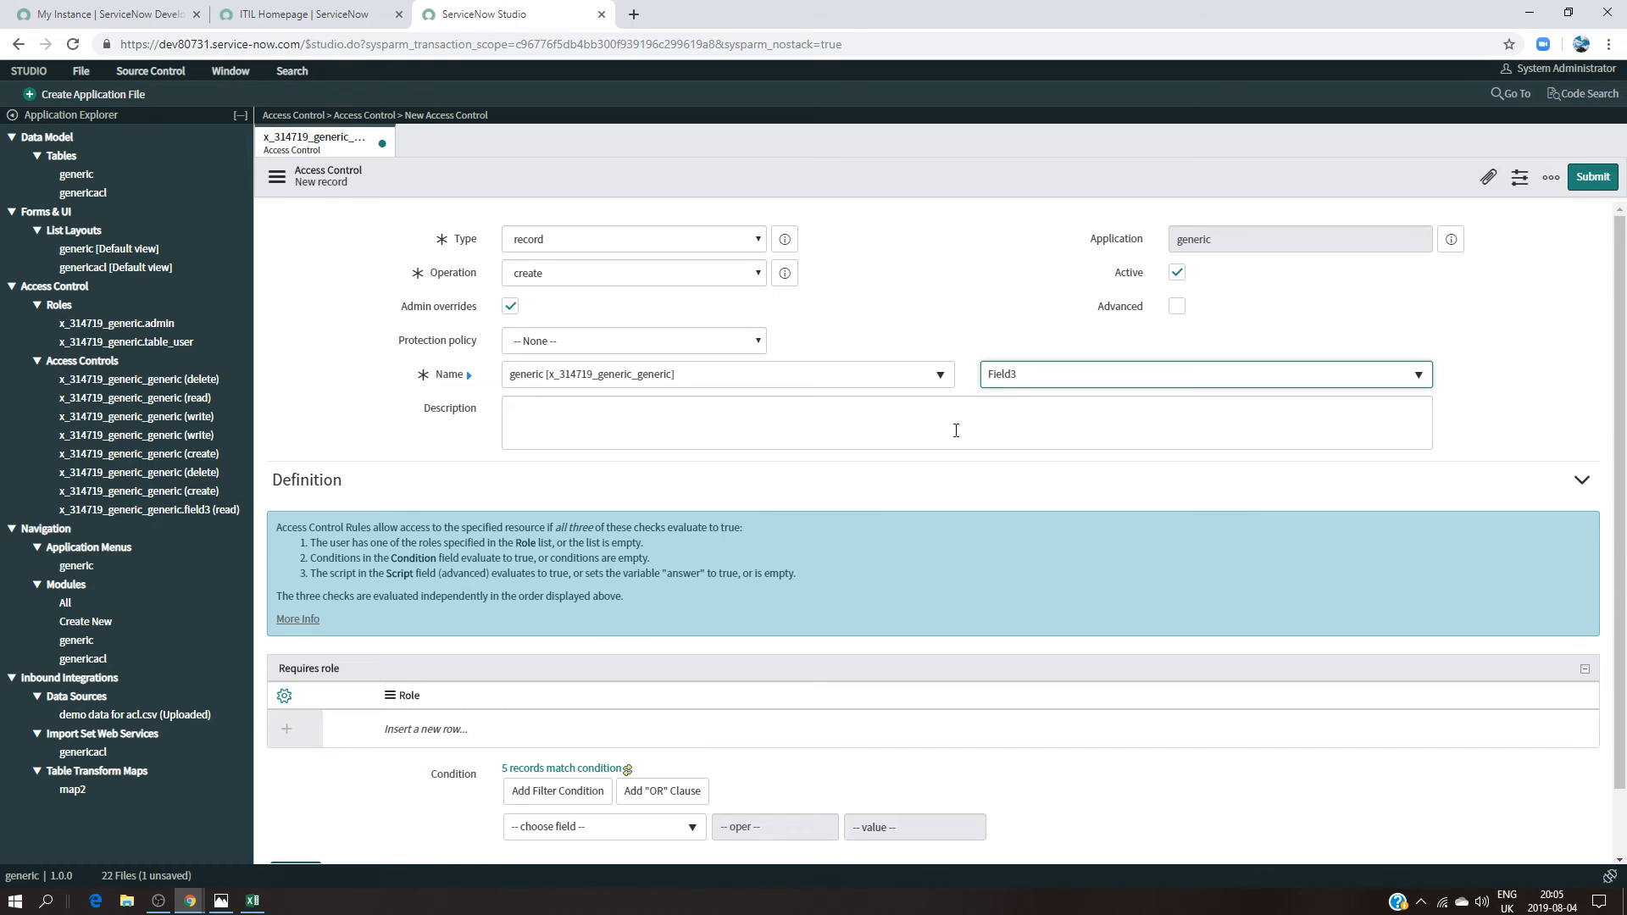
pyautogui.click(1032, 383)
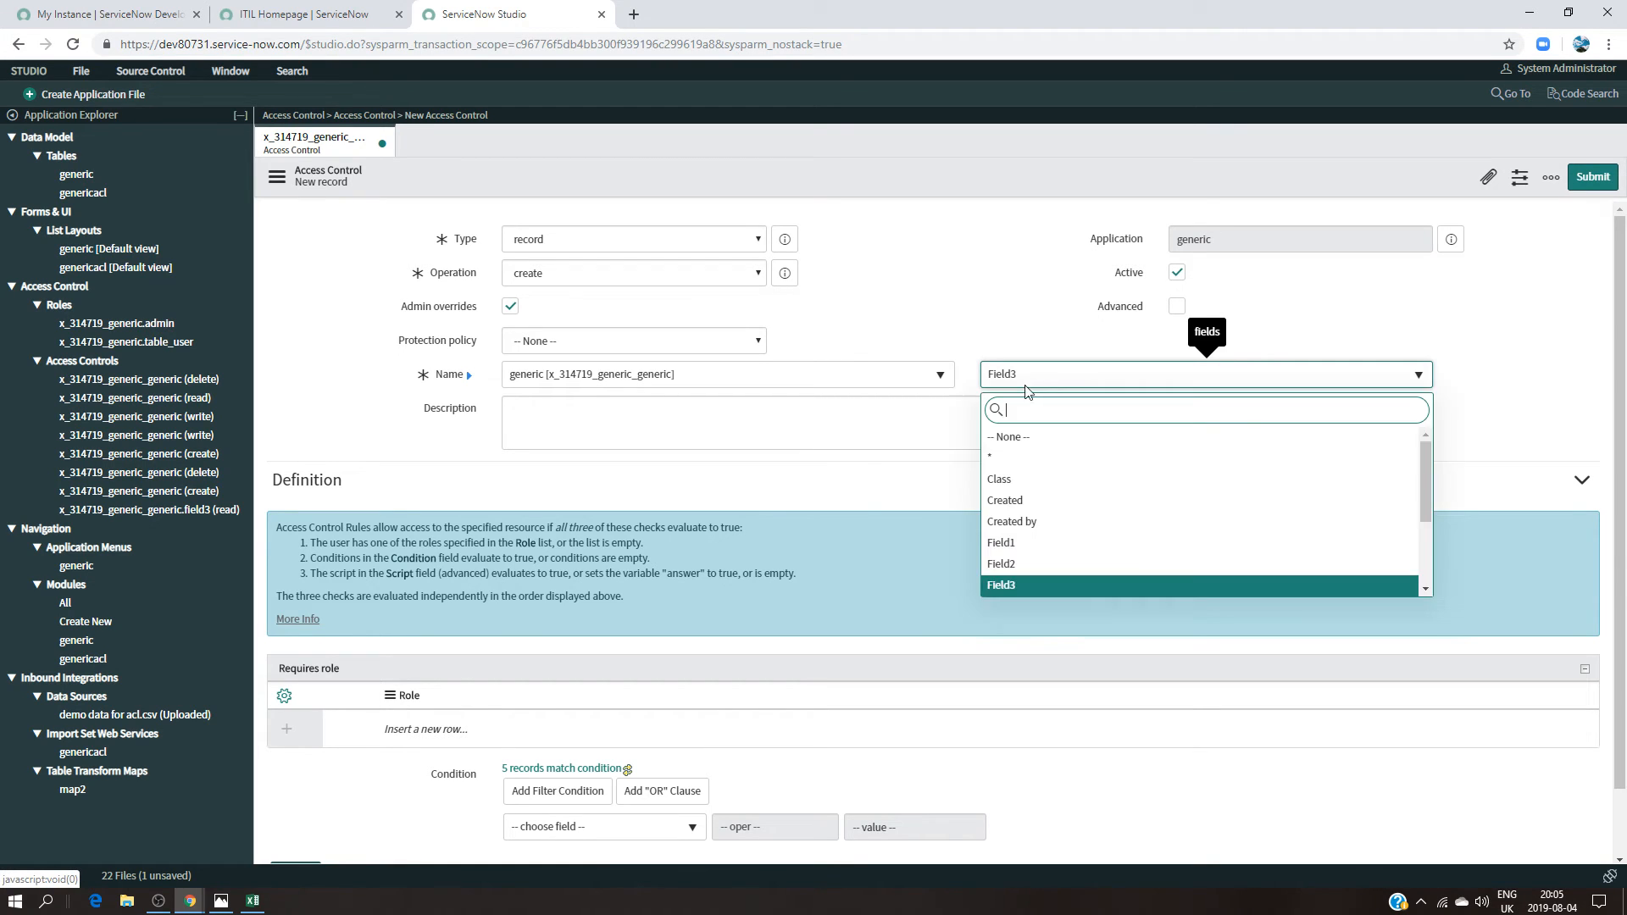
pyautogui.click(1013, 468)
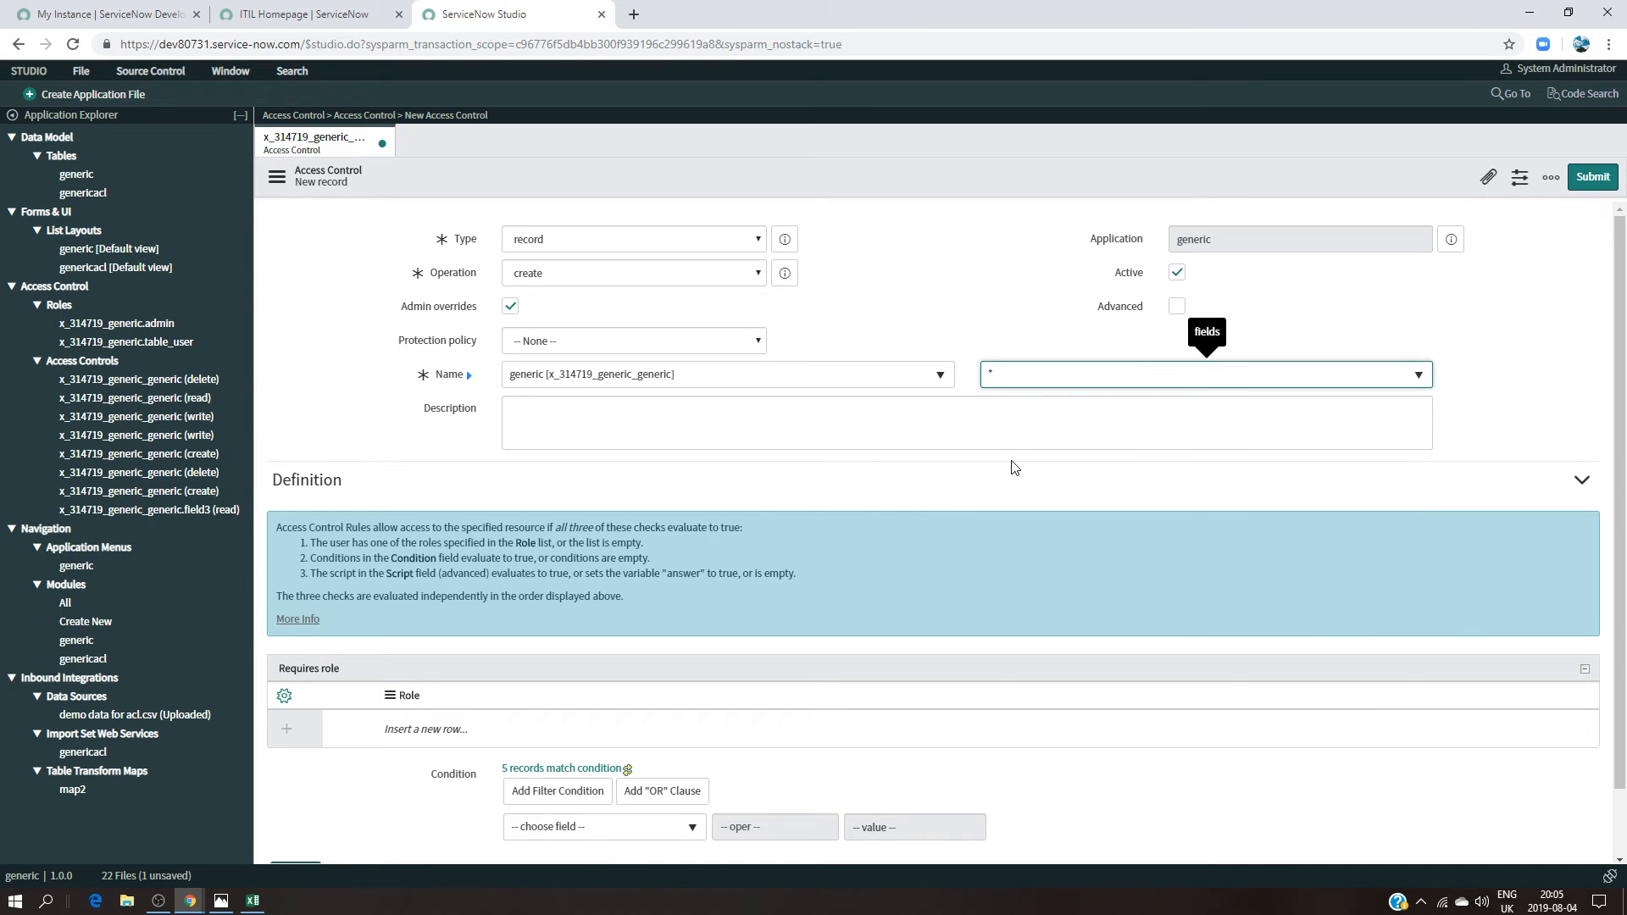
# Step: Require the x_314719_generic.admin role on the new field-wildcard access control, submit it, and accept the security rule verification
pyautogui.click(457, 730)
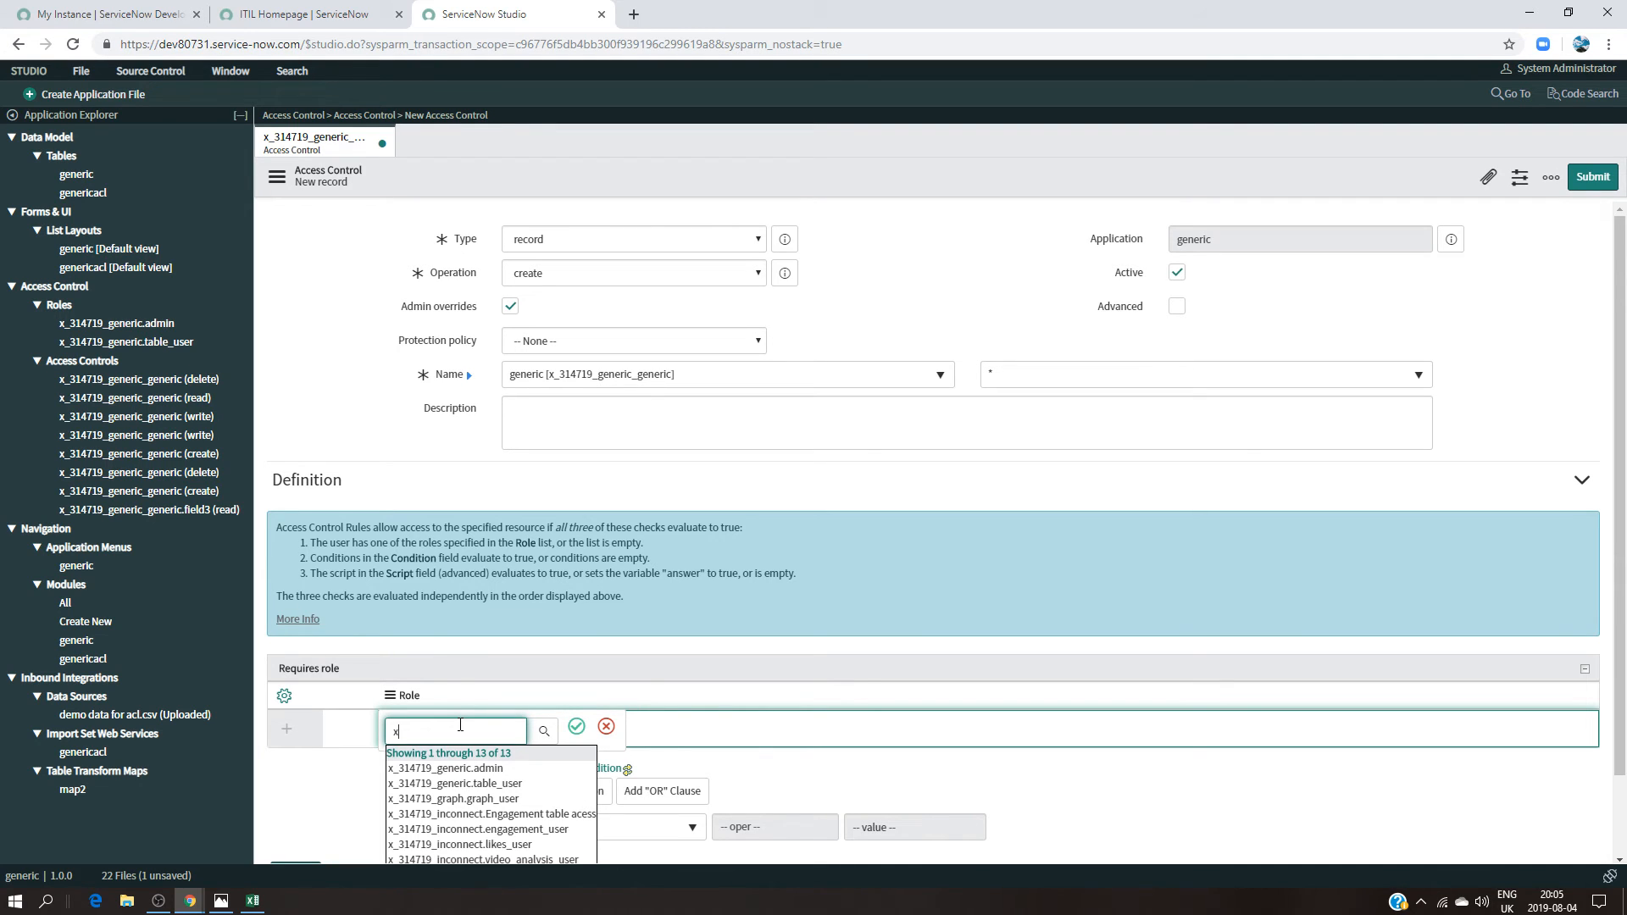
pyautogui.click(473, 769)
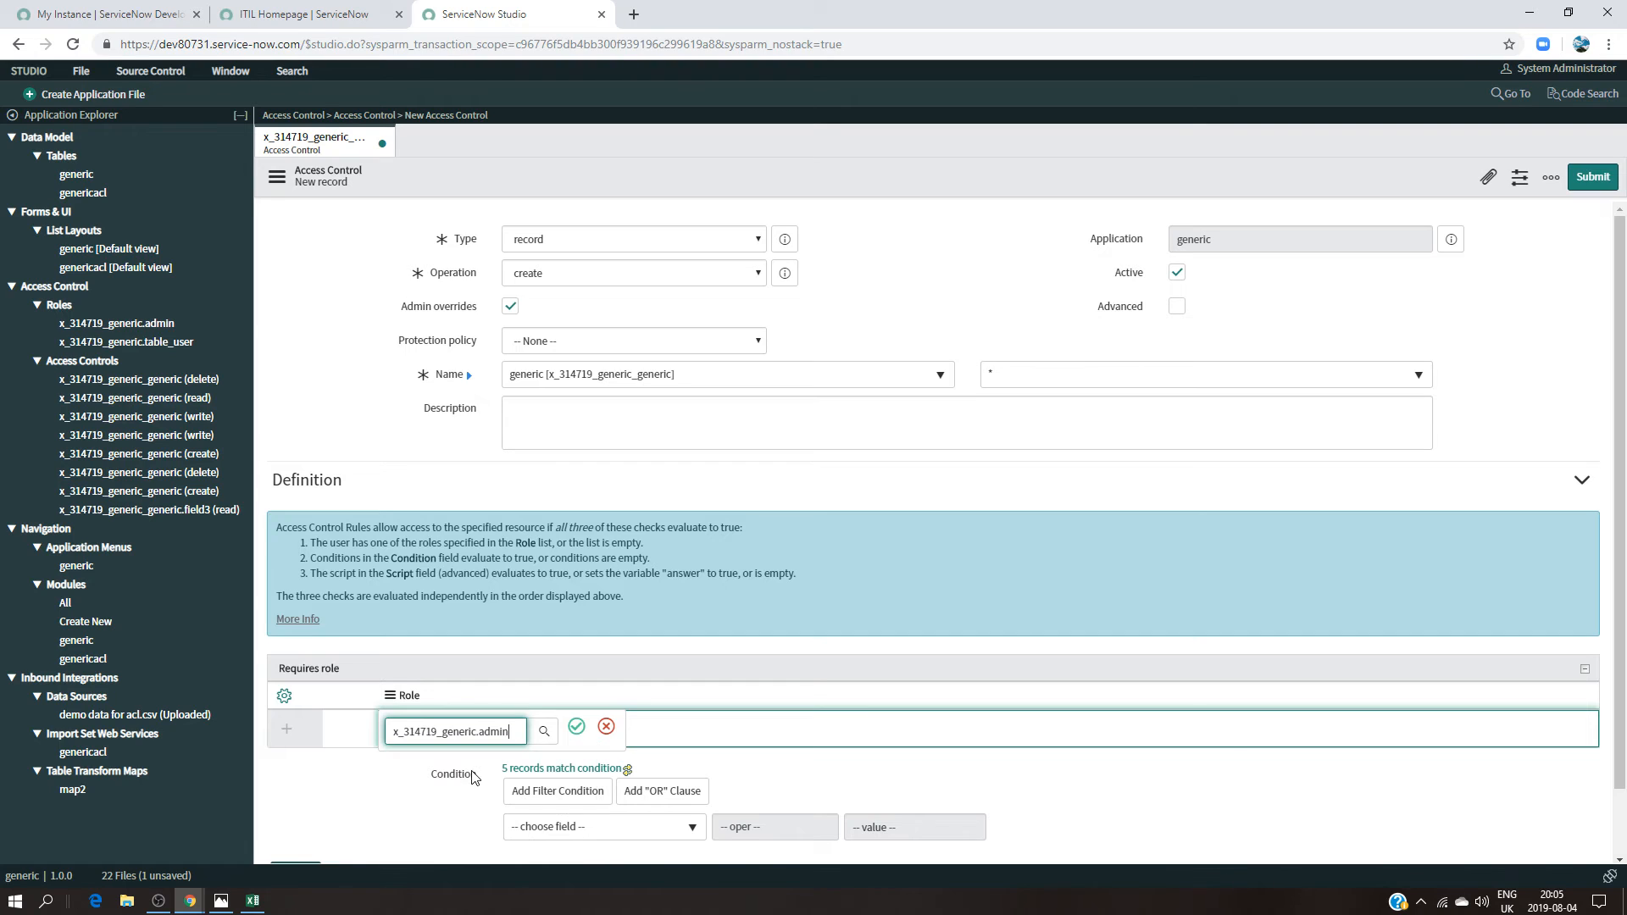
pyautogui.click(576, 726)
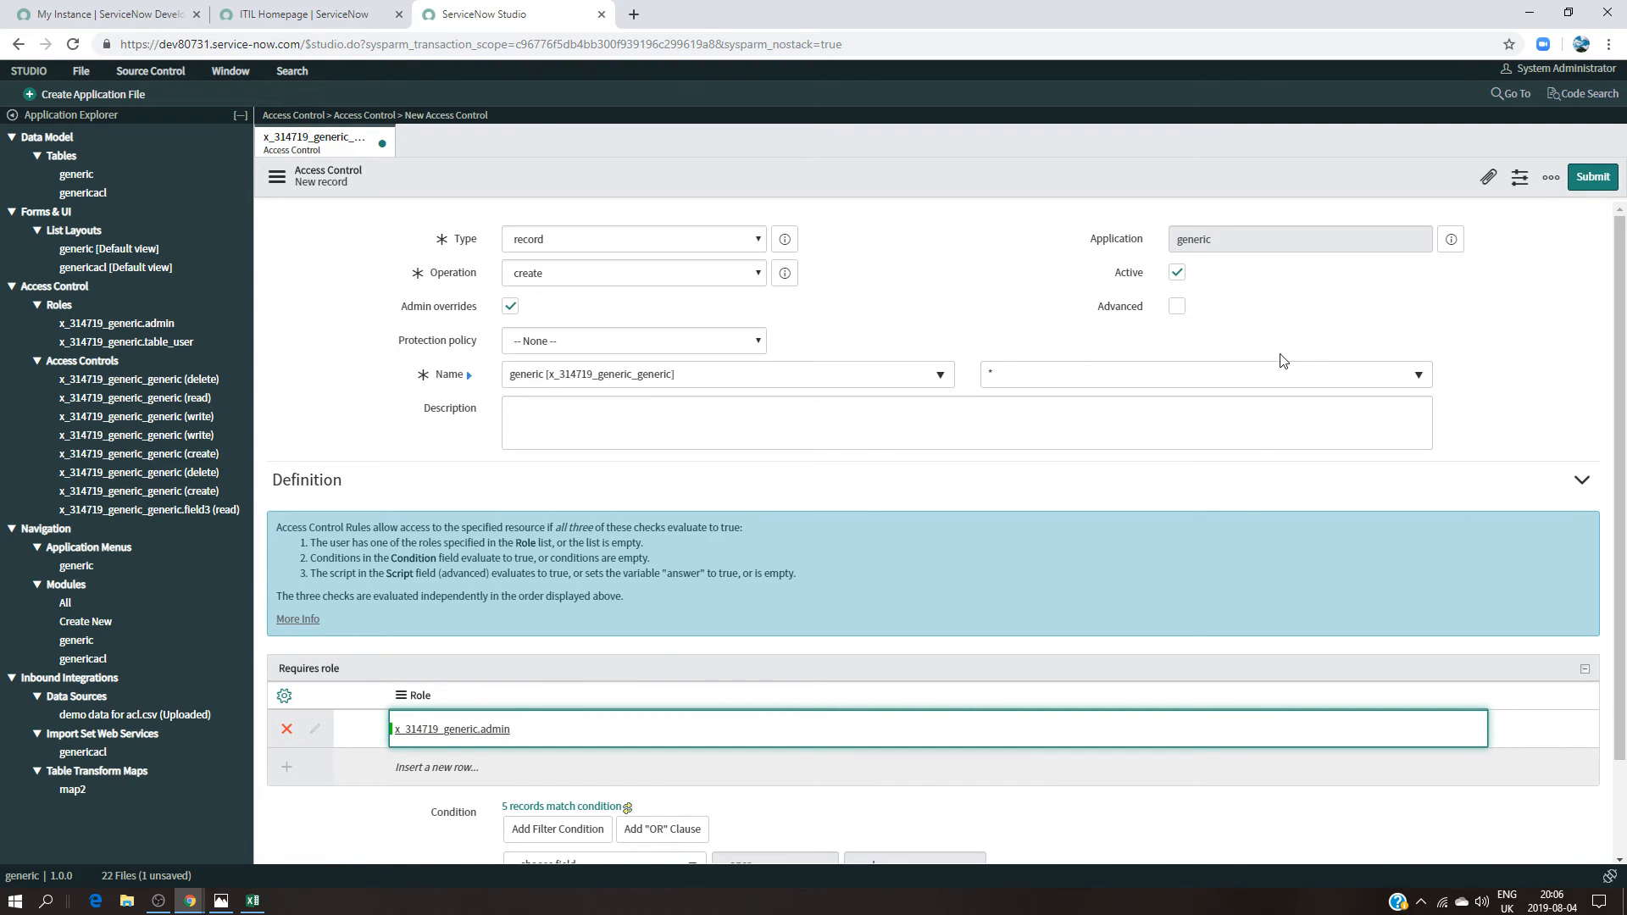
pyautogui.click(1591, 176)
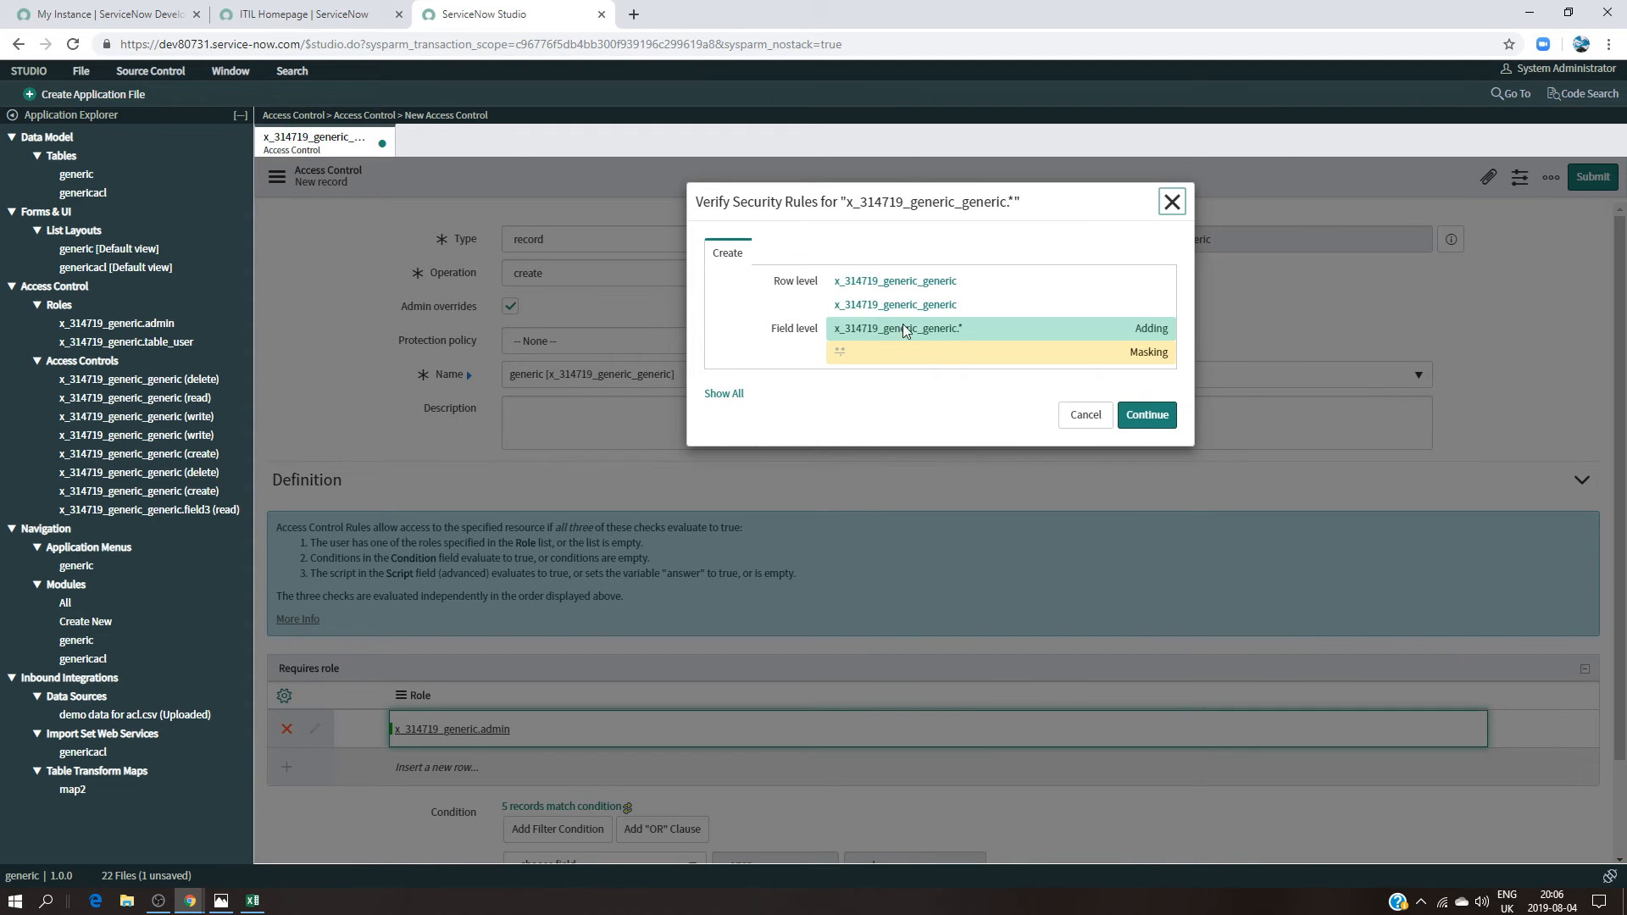
pyautogui.click(1148, 414)
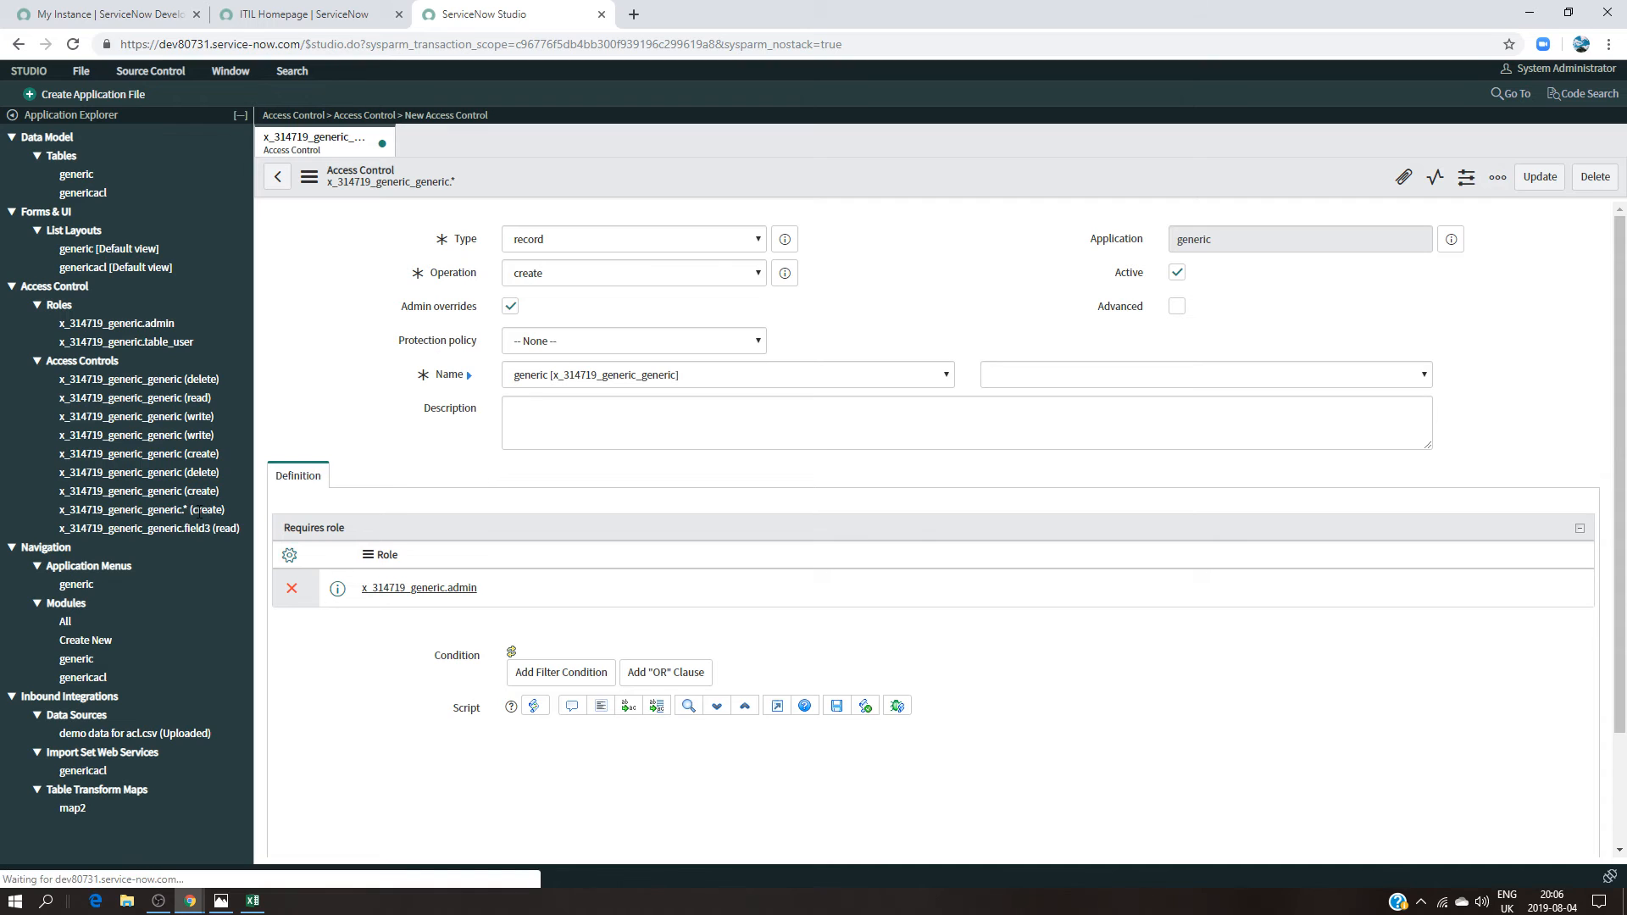
# Step: Change the wildcard access control's operation to read and save the update through the security rule verification
pyautogui.click(643, 273)
pyautogui.click(593, 331)
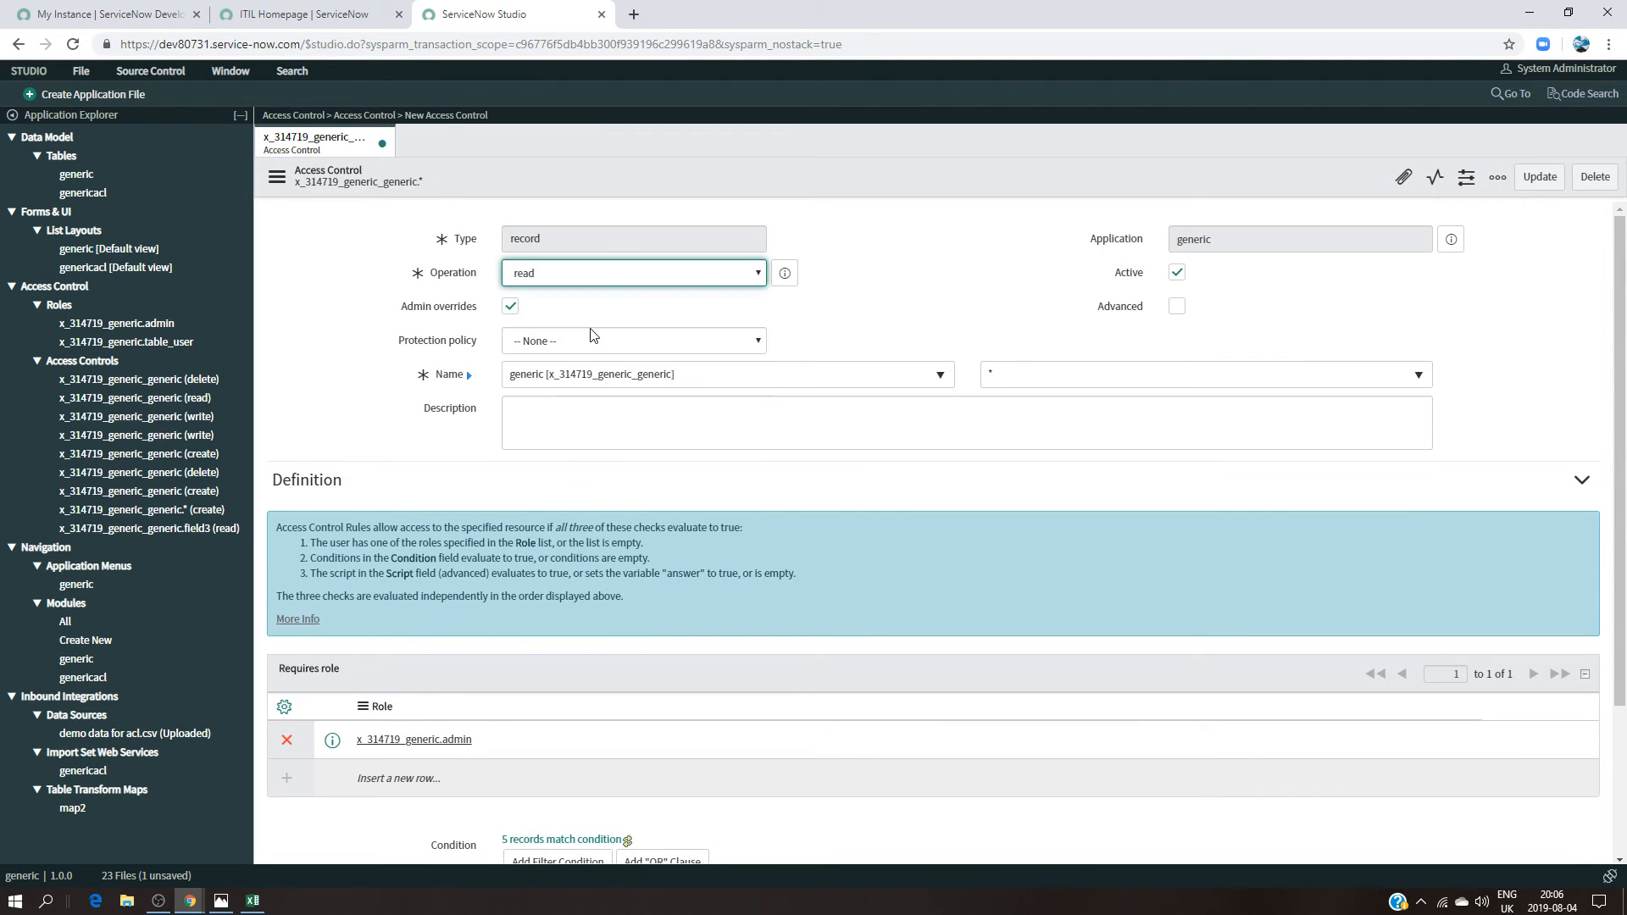
pyautogui.click(1540, 176)
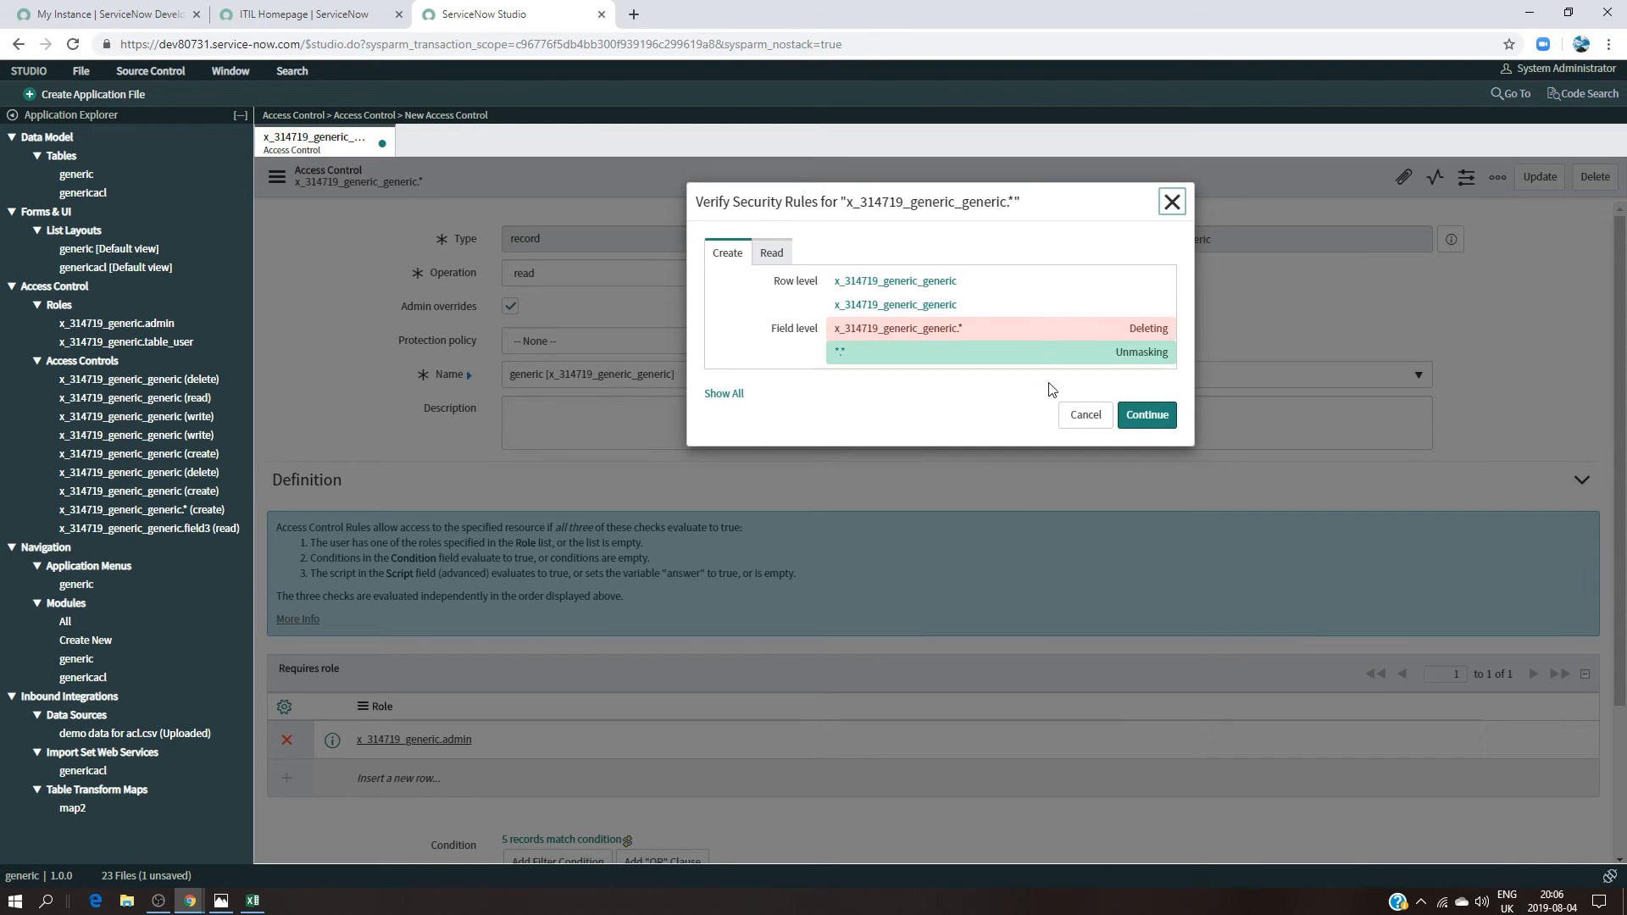
pyautogui.click(1135, 414)
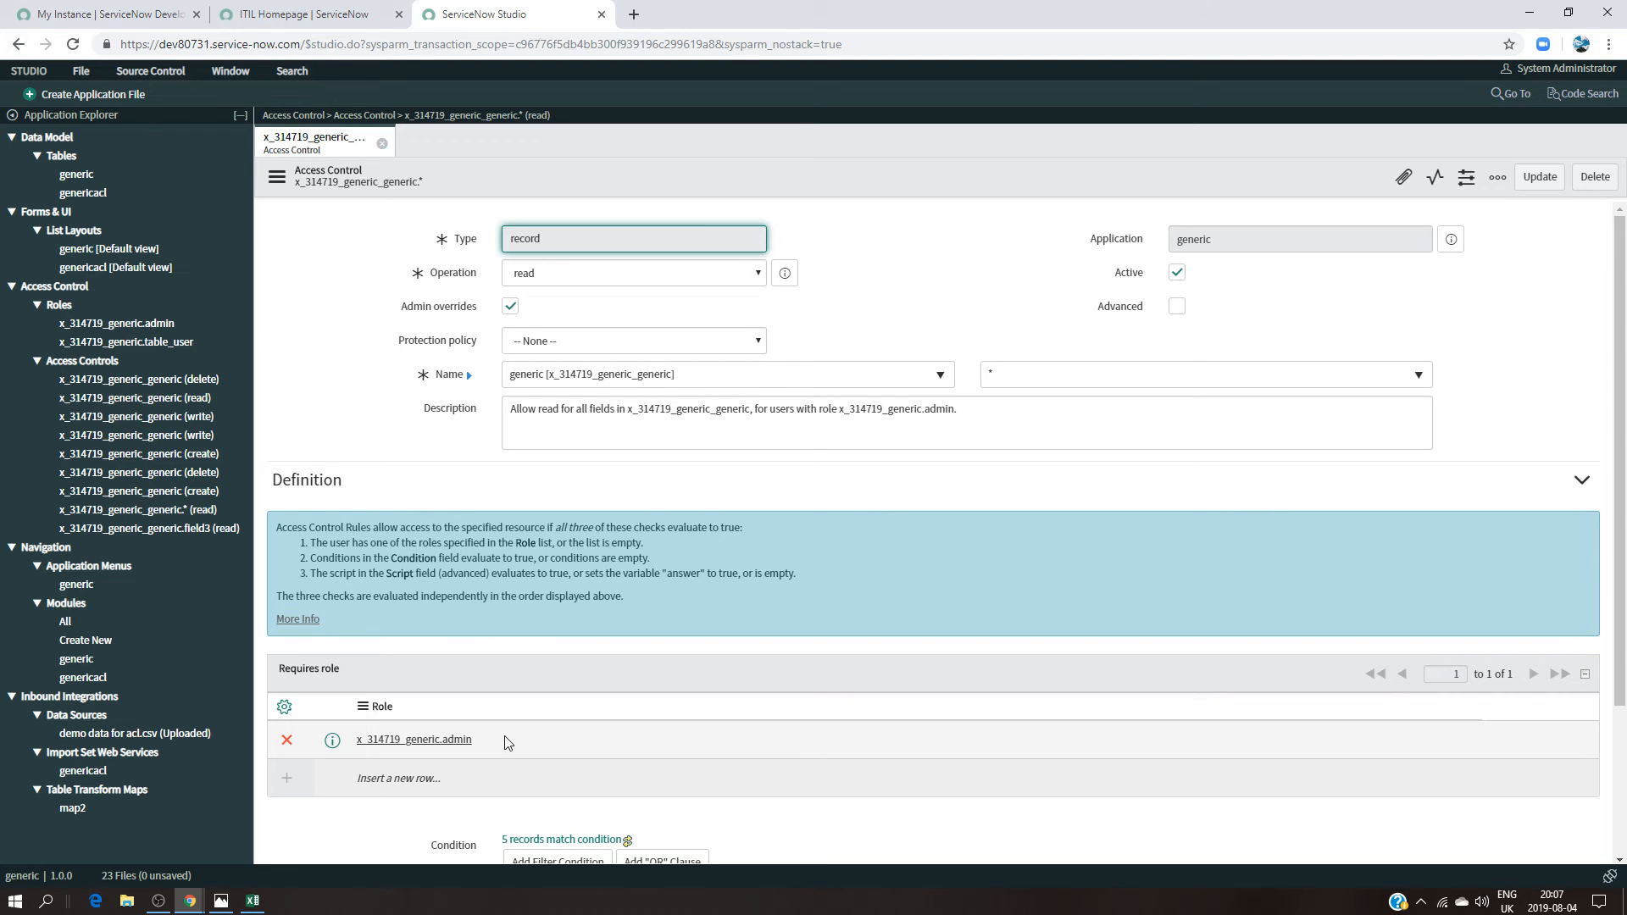
# Step: Deactivate the field3 read access control on the generic table and save the update
pyautogui.click(167, 533)
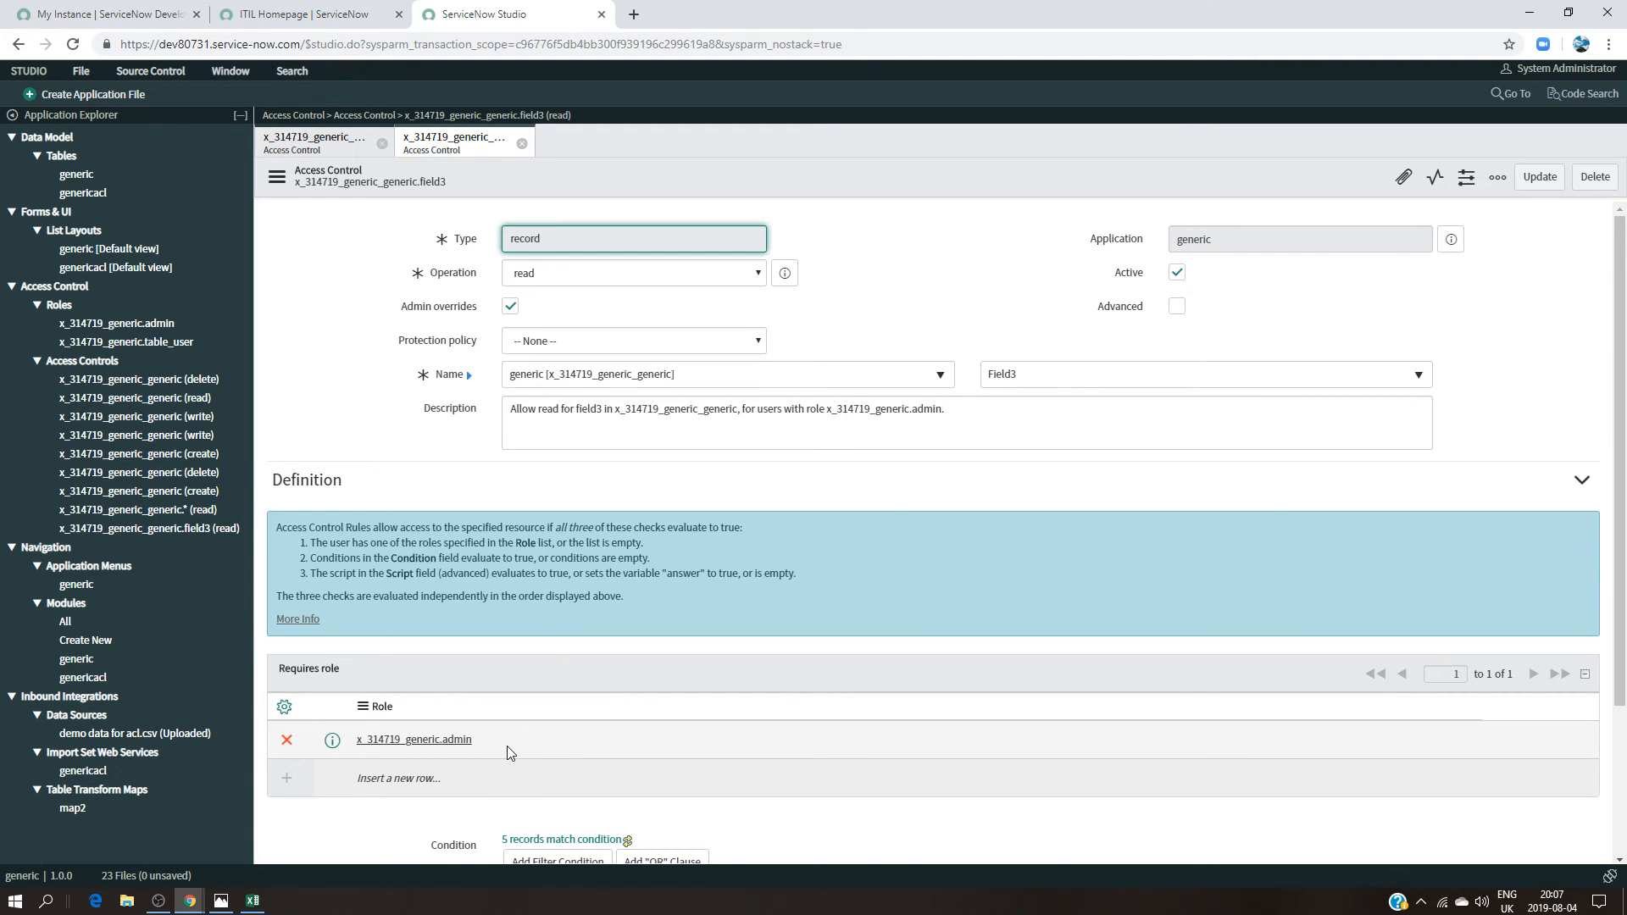
pyautogui.click(1176, 272)
pyautogui.click(1538, 176)
pyautogui.click(1139, 387)
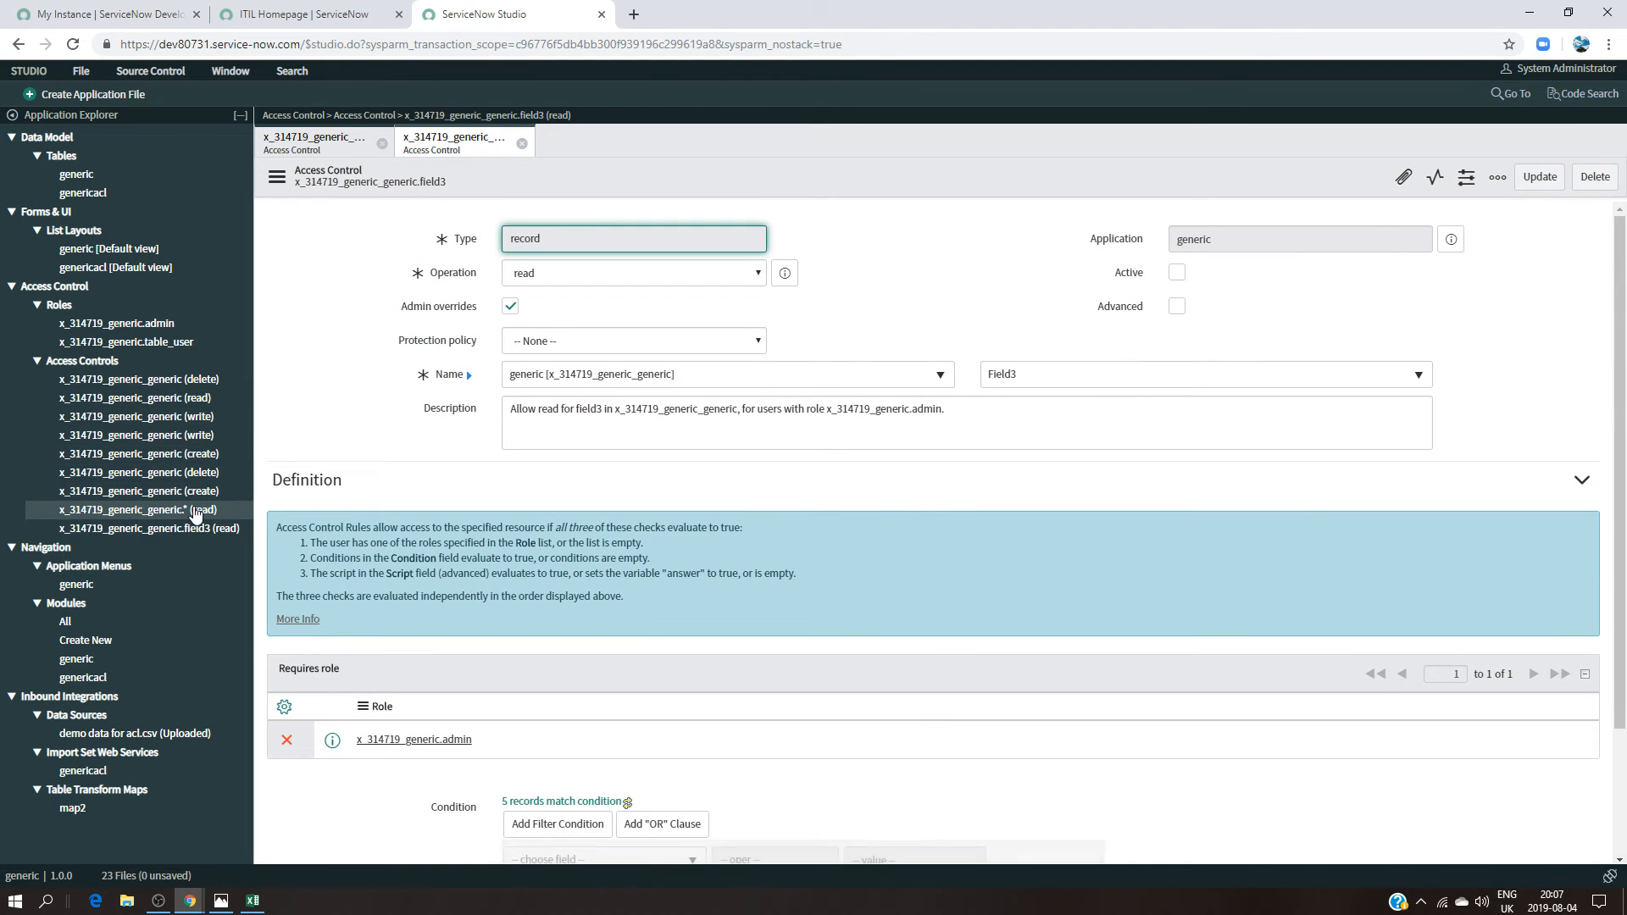
# Step: Review the wildcard (*) read access control of the generic table in Studio
pyautogui.click(336, 17)
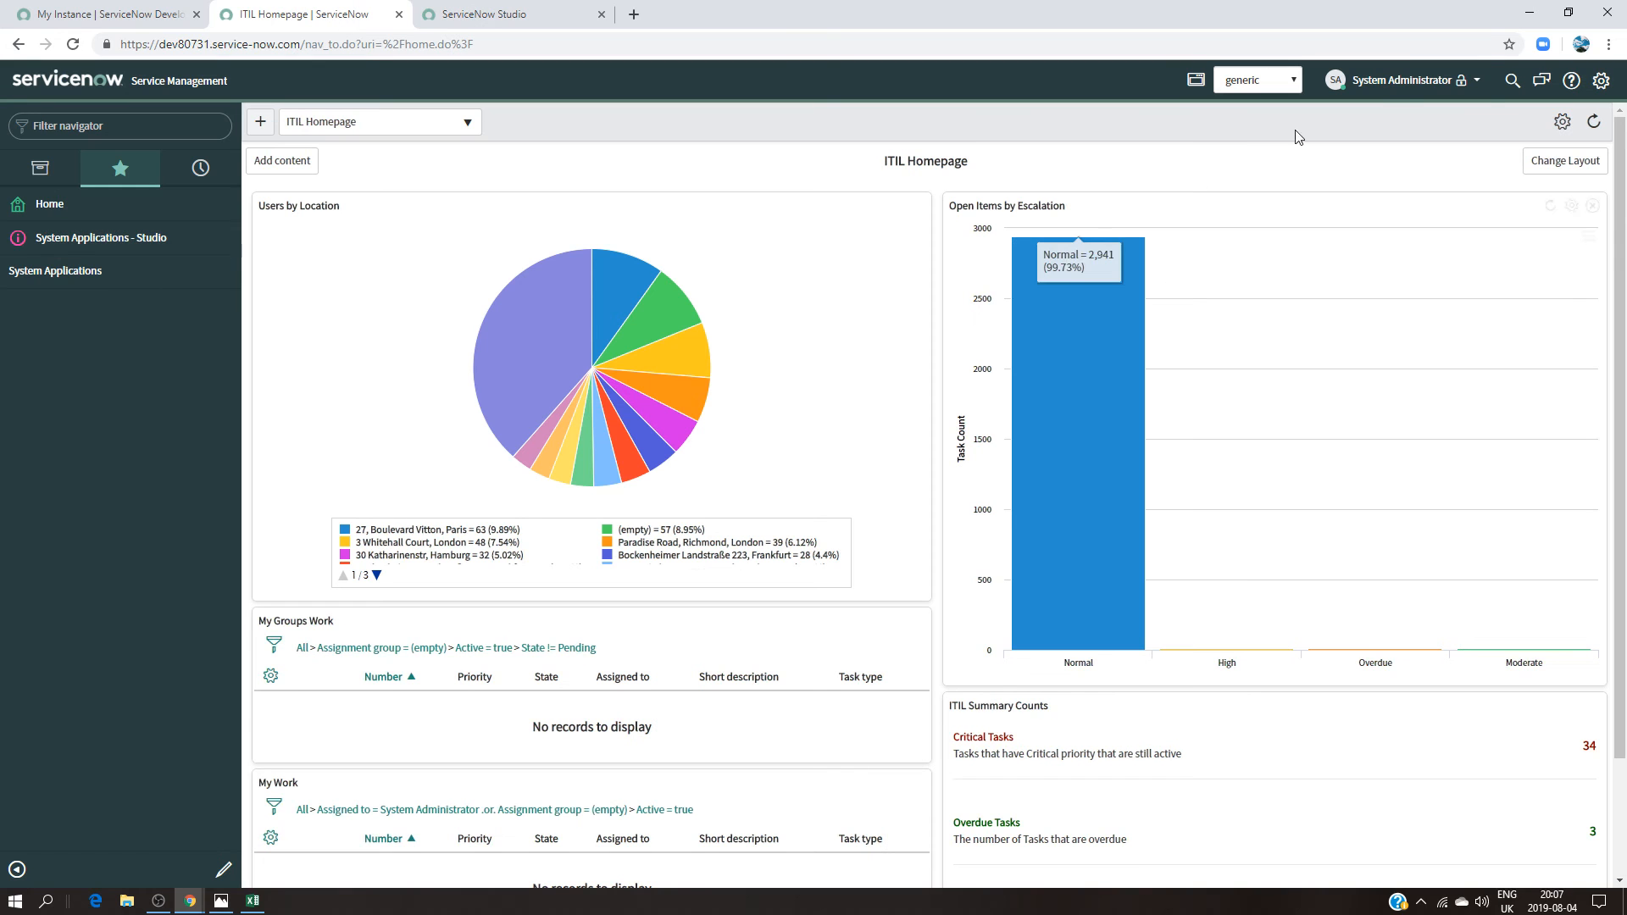
pyautogui.click(1472, 80)
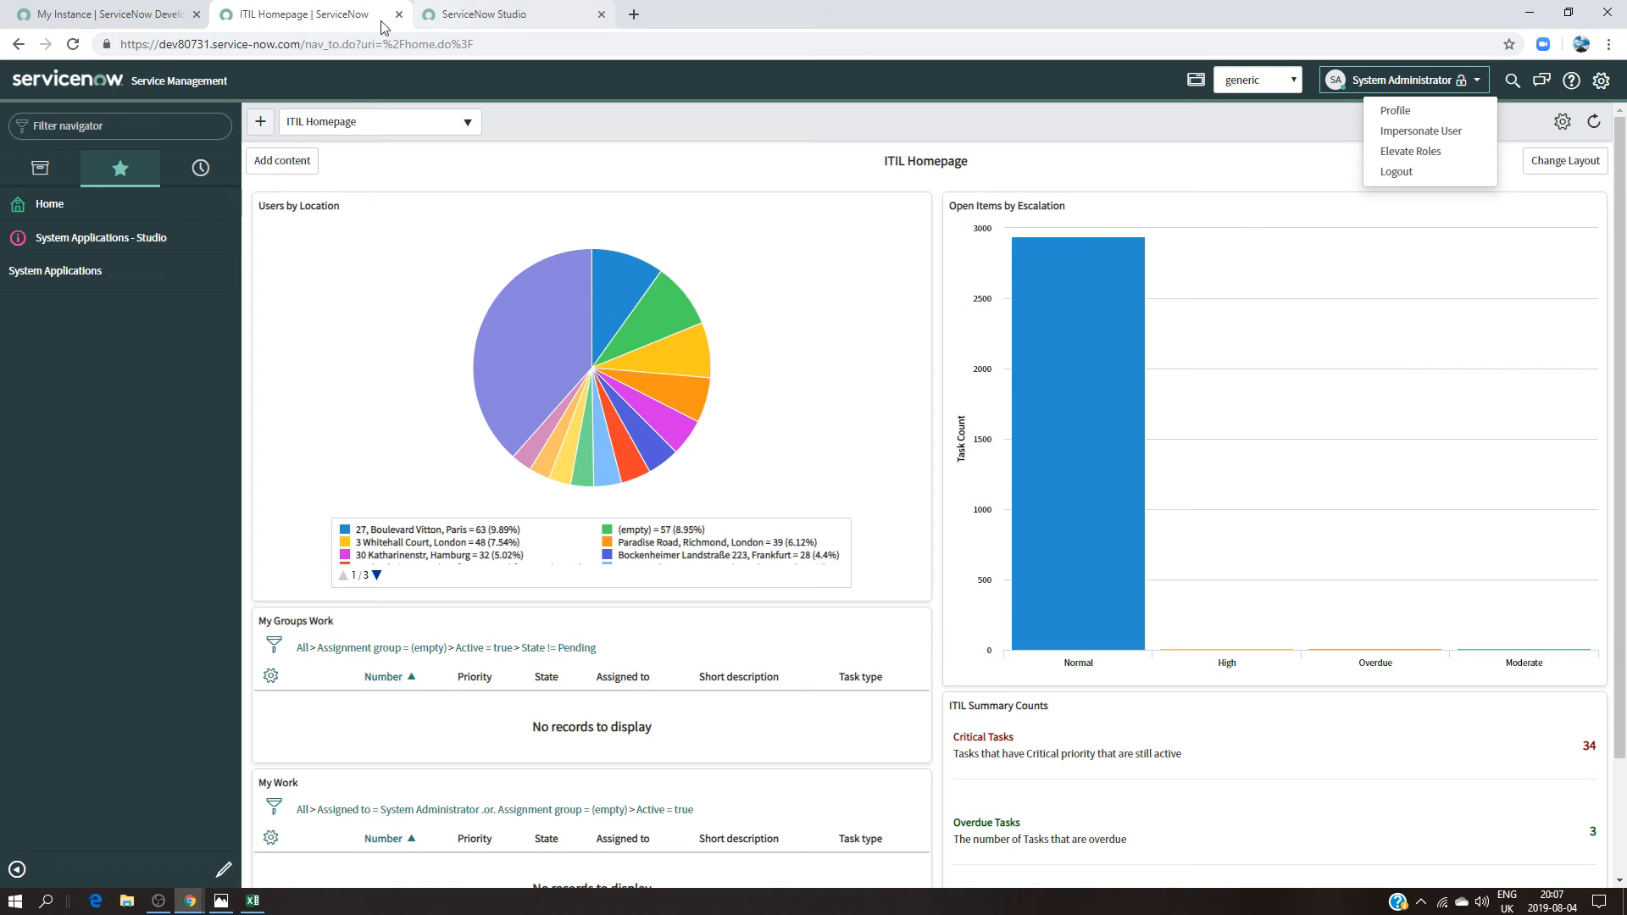
pyautogui.click(487, 14)
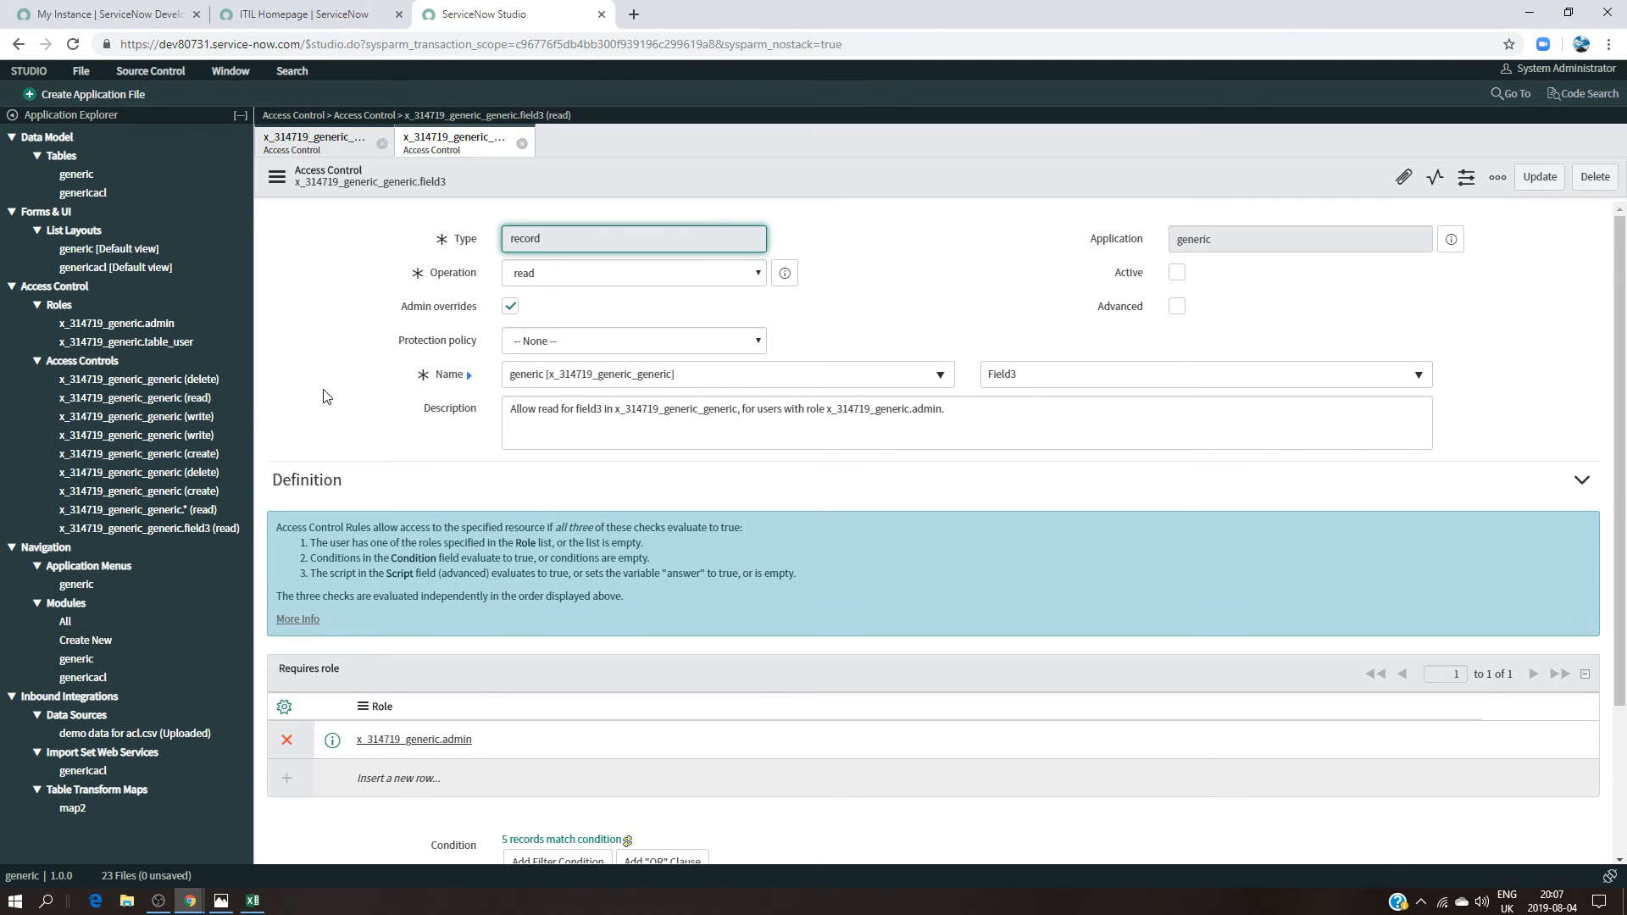
pyautogui.click(193, 511)
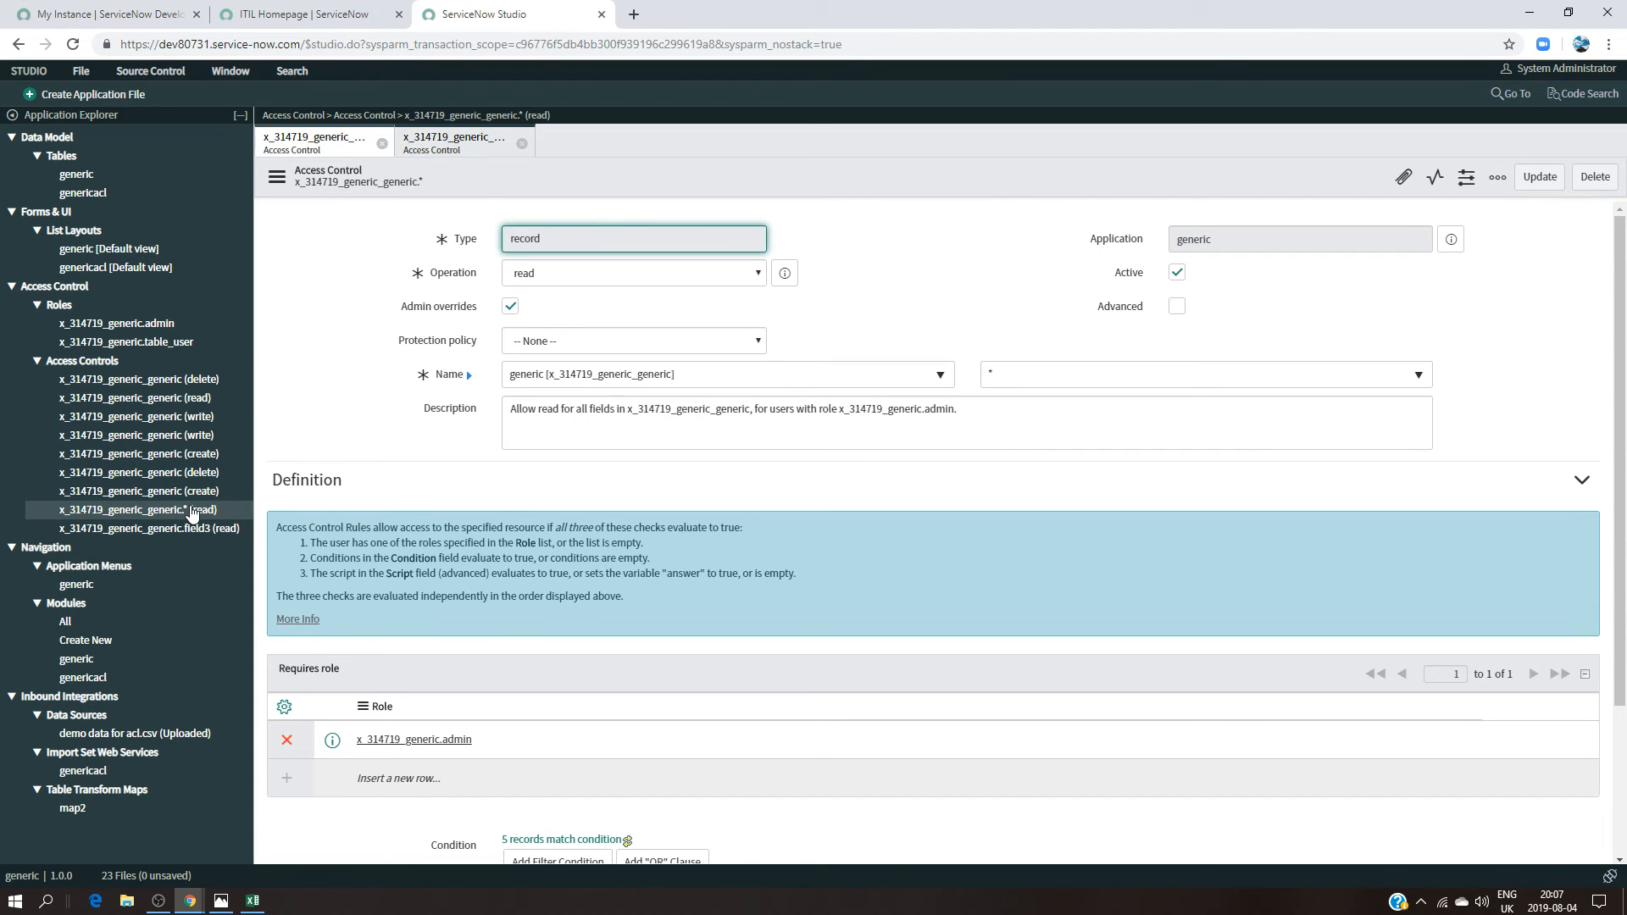
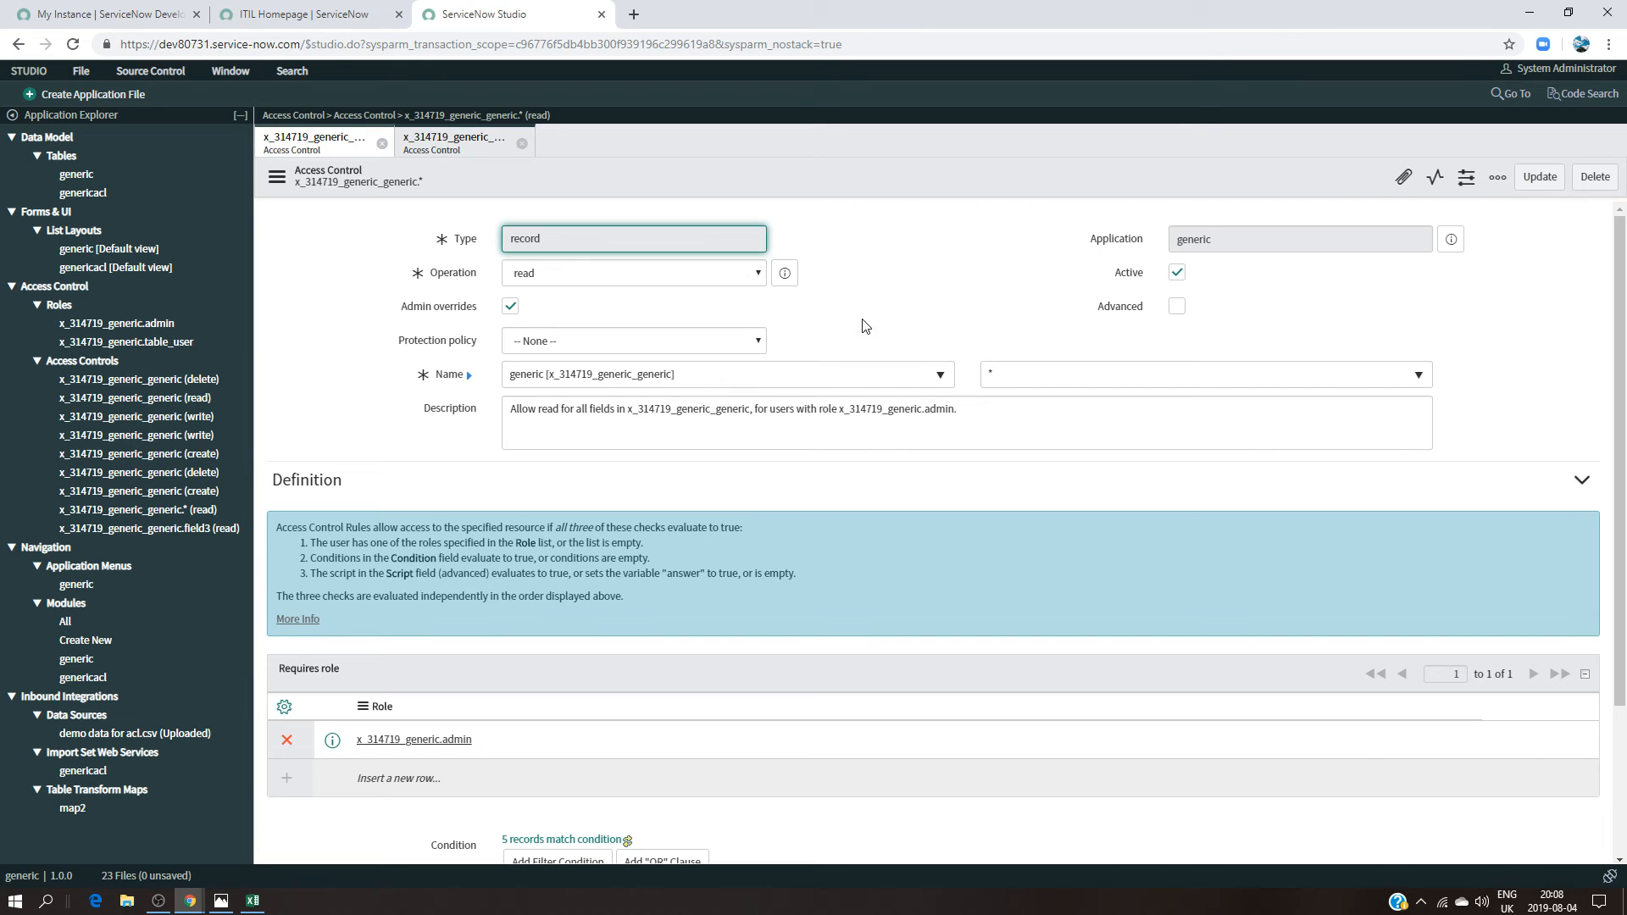
# Step: Impersonate the test user with the generic admin role and open the list of all generic records
pyautogui.click(293, 17)
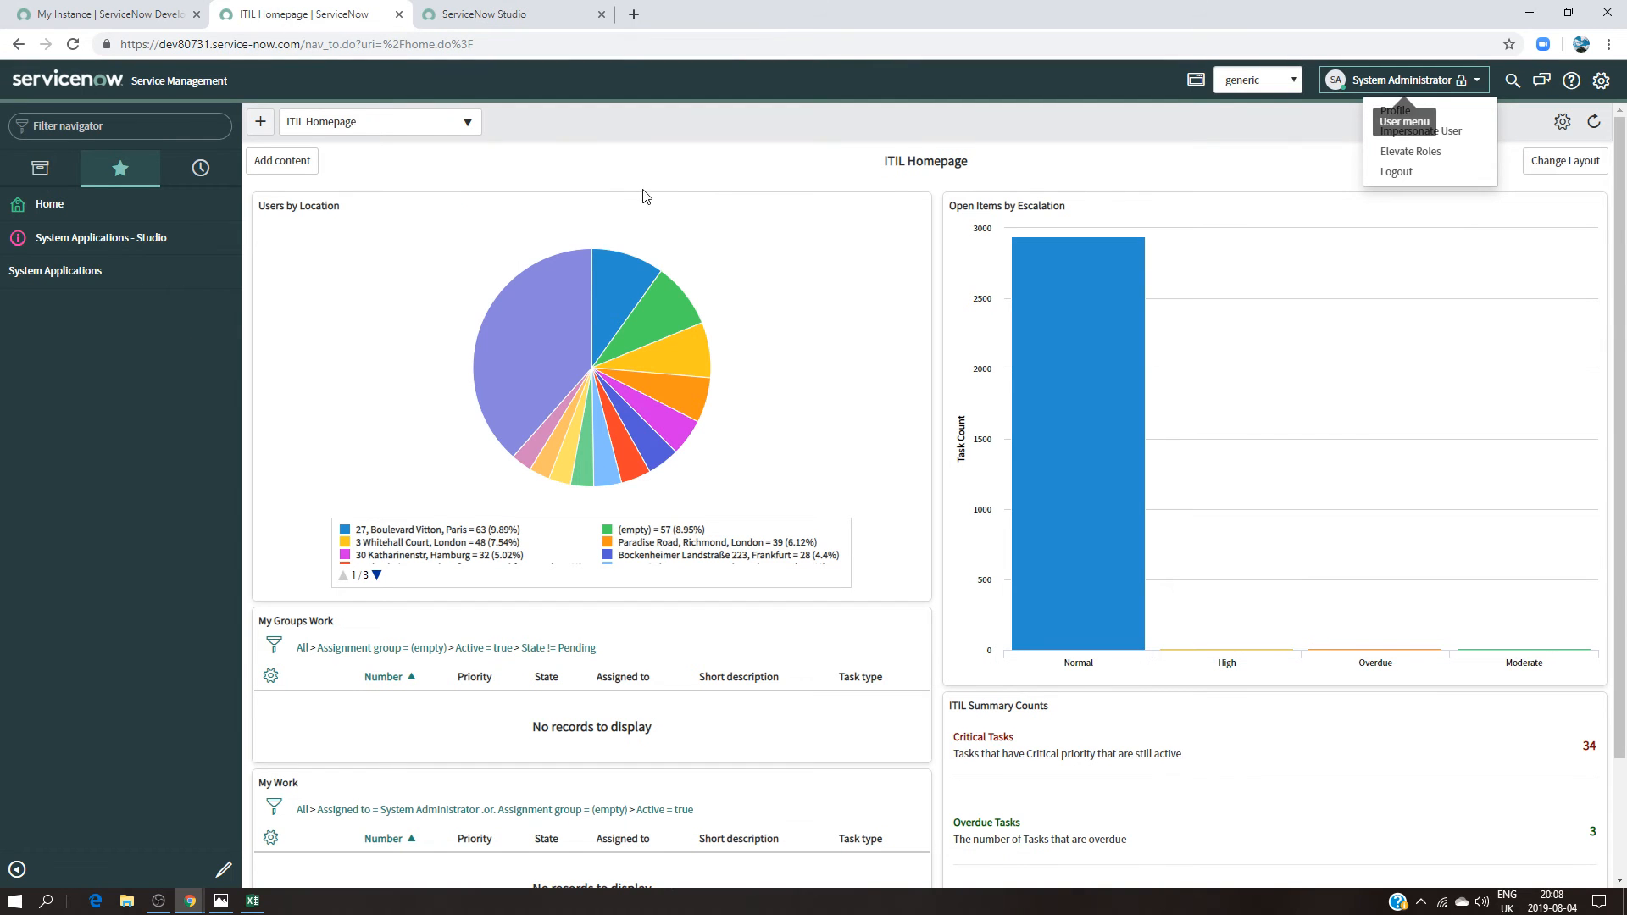
pyautogui.click(1410, 134)
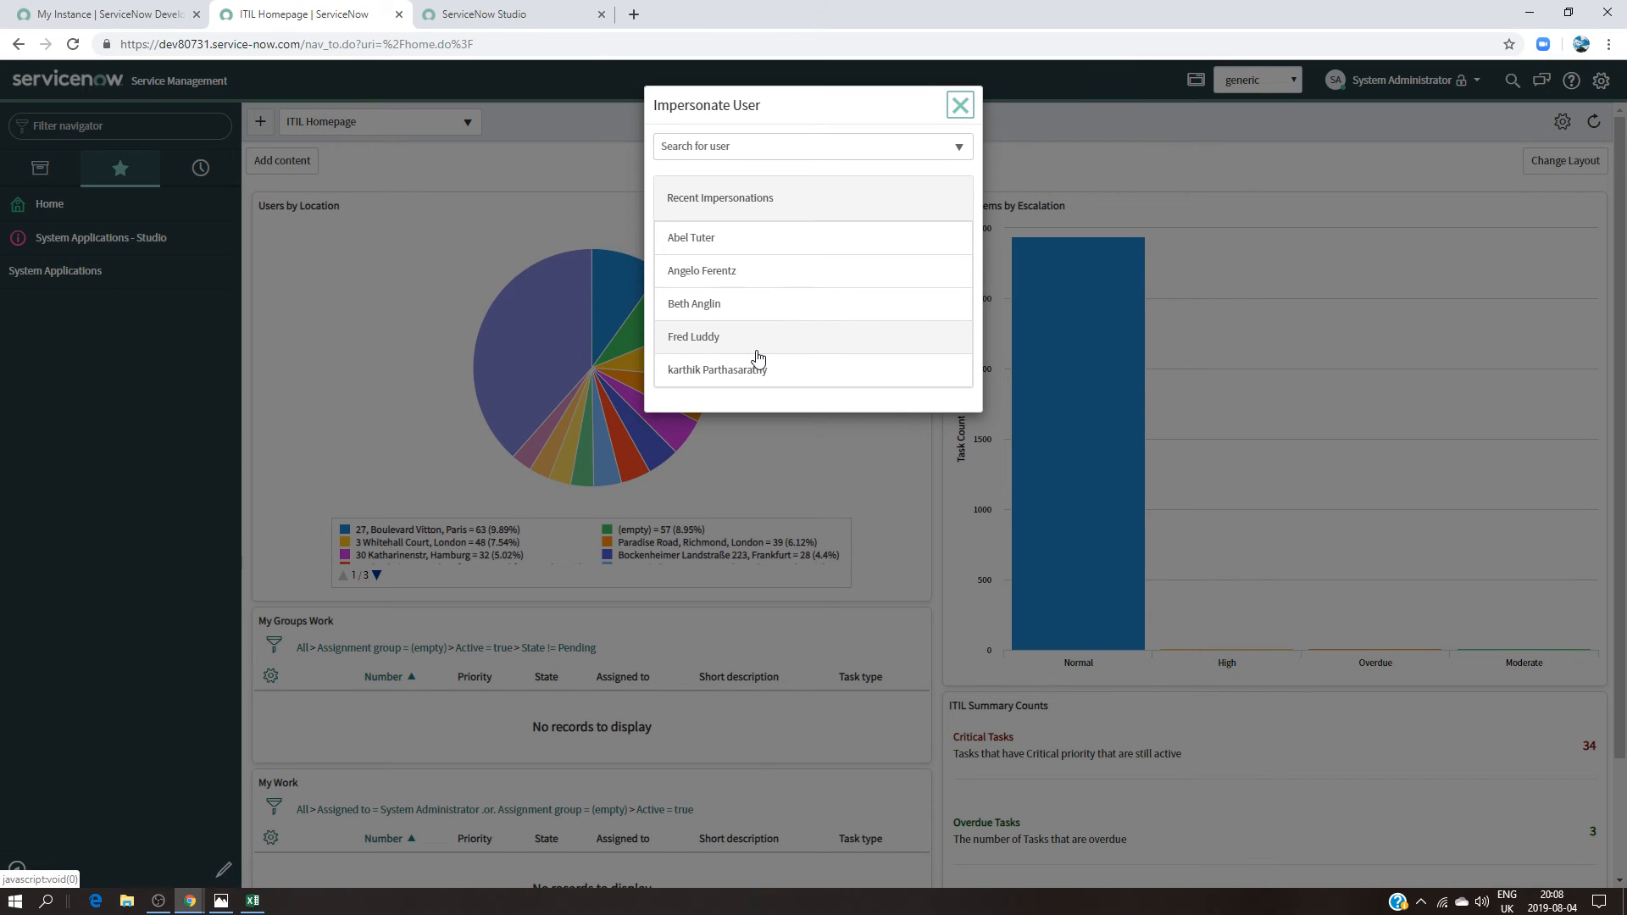
pyautogui.click(923, 334)
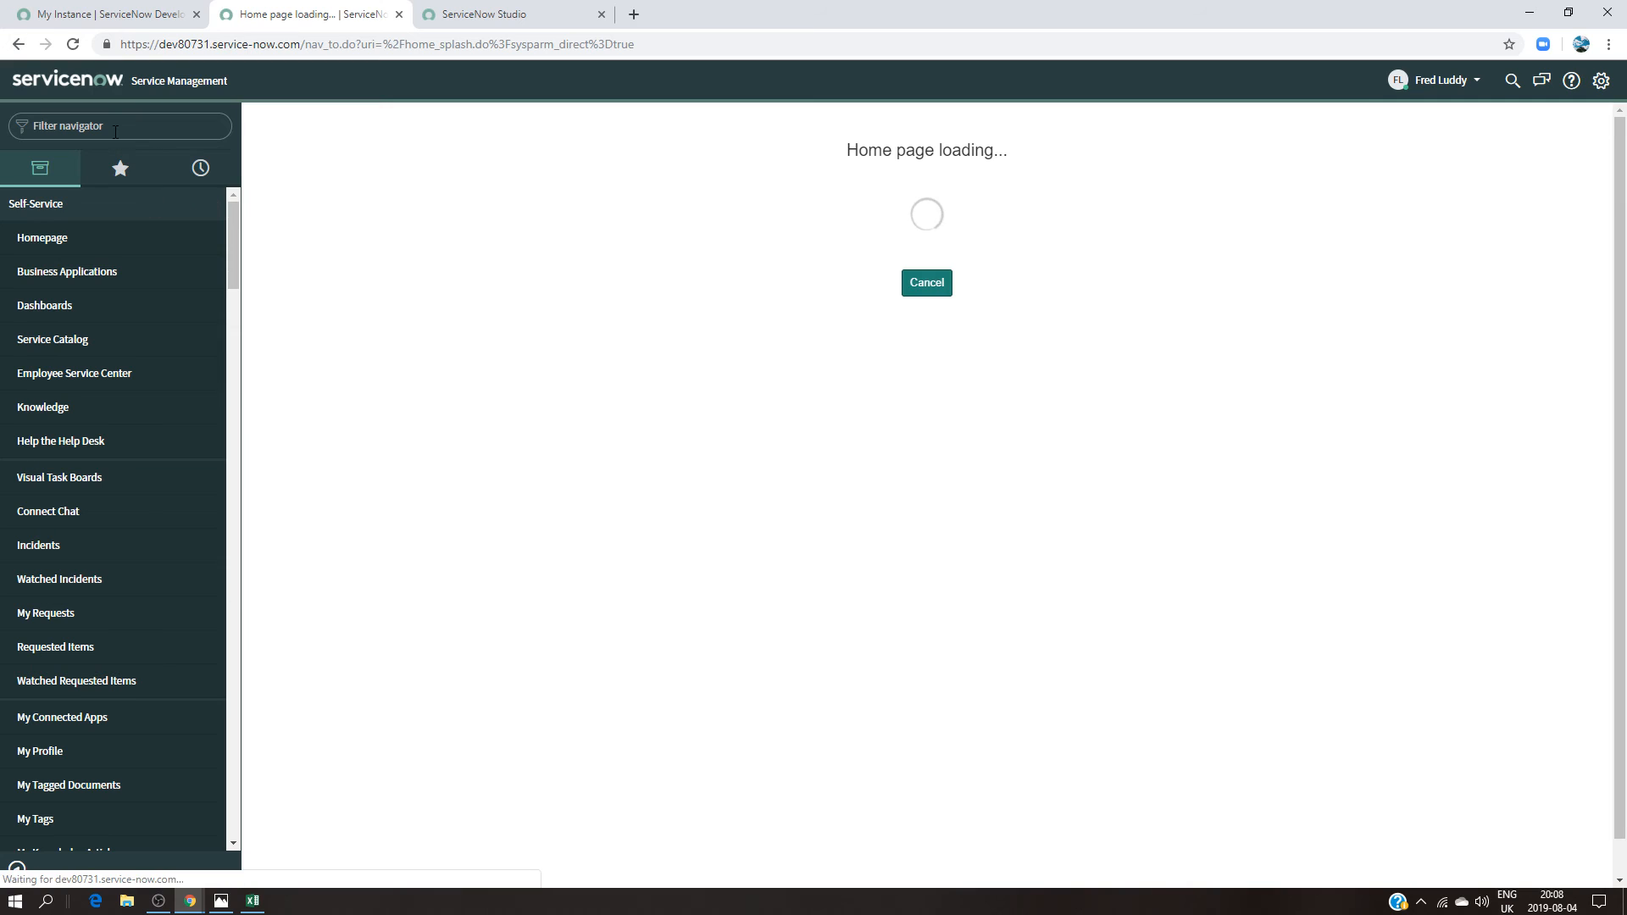
pyautogui.write('gen')
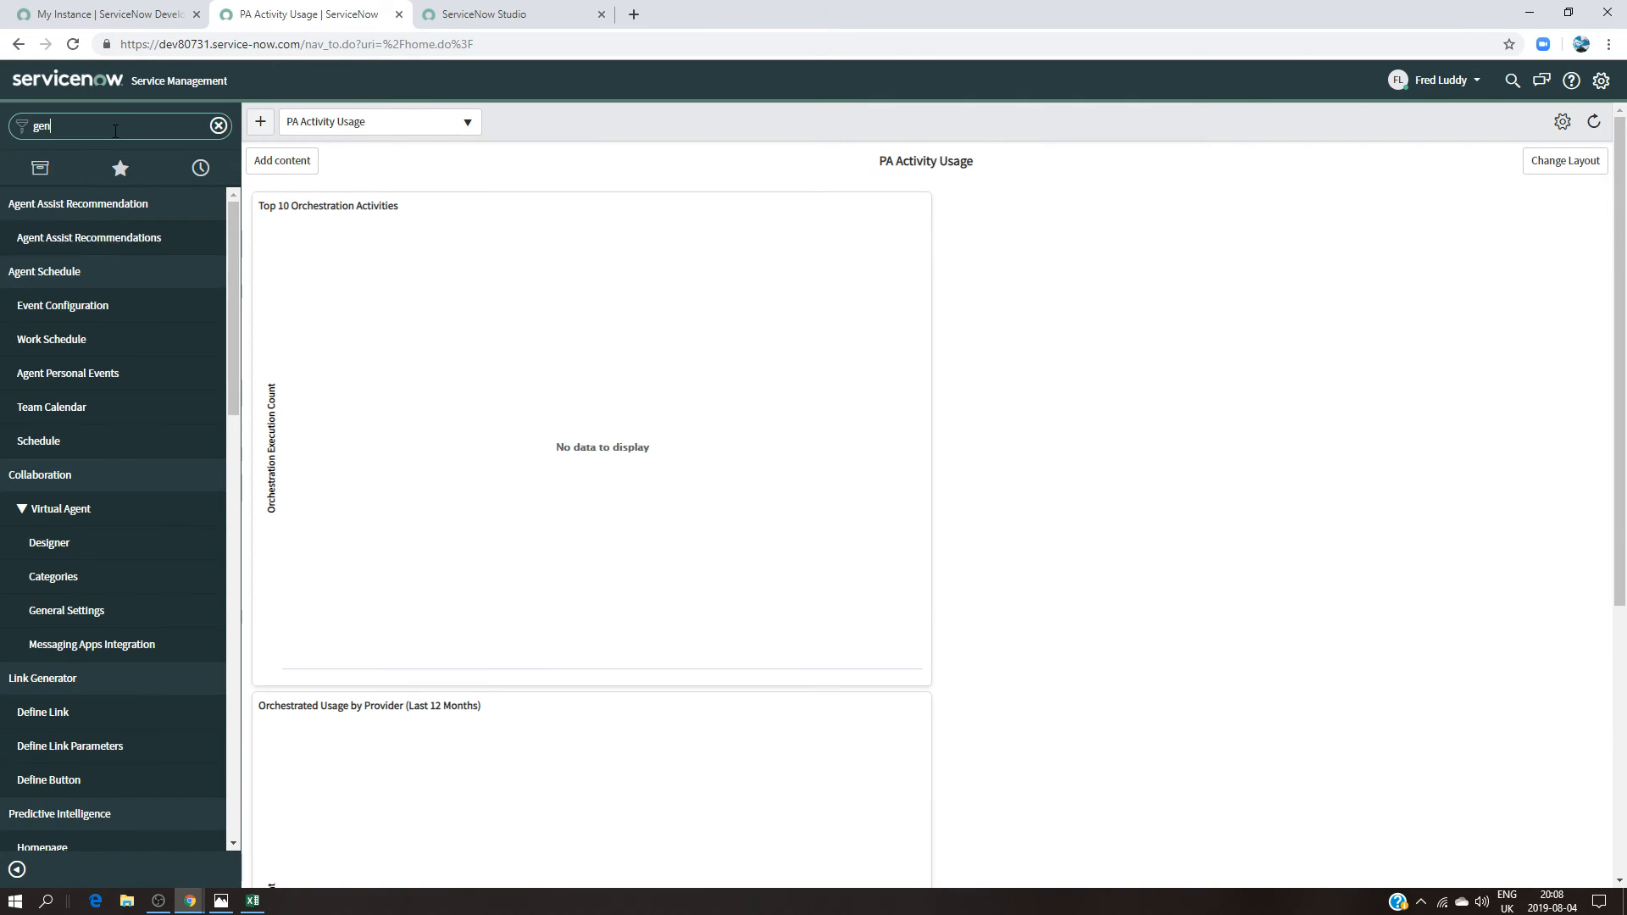
pyautogui.press('Down')
pyautogui.write('eri')
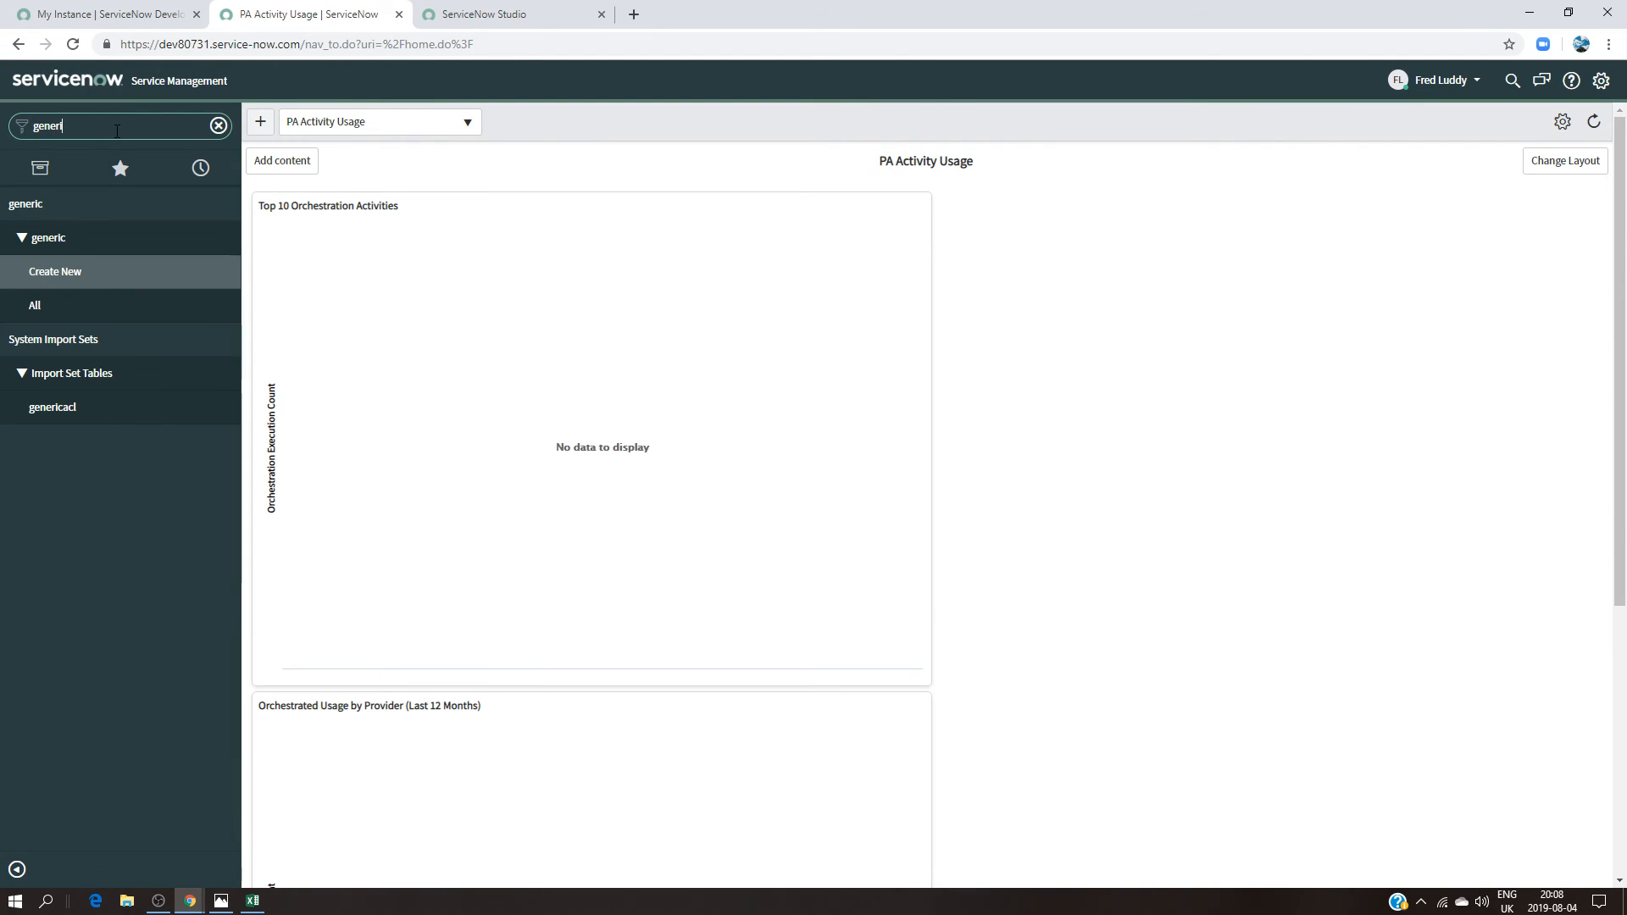
pyautogui.click(103, 309)
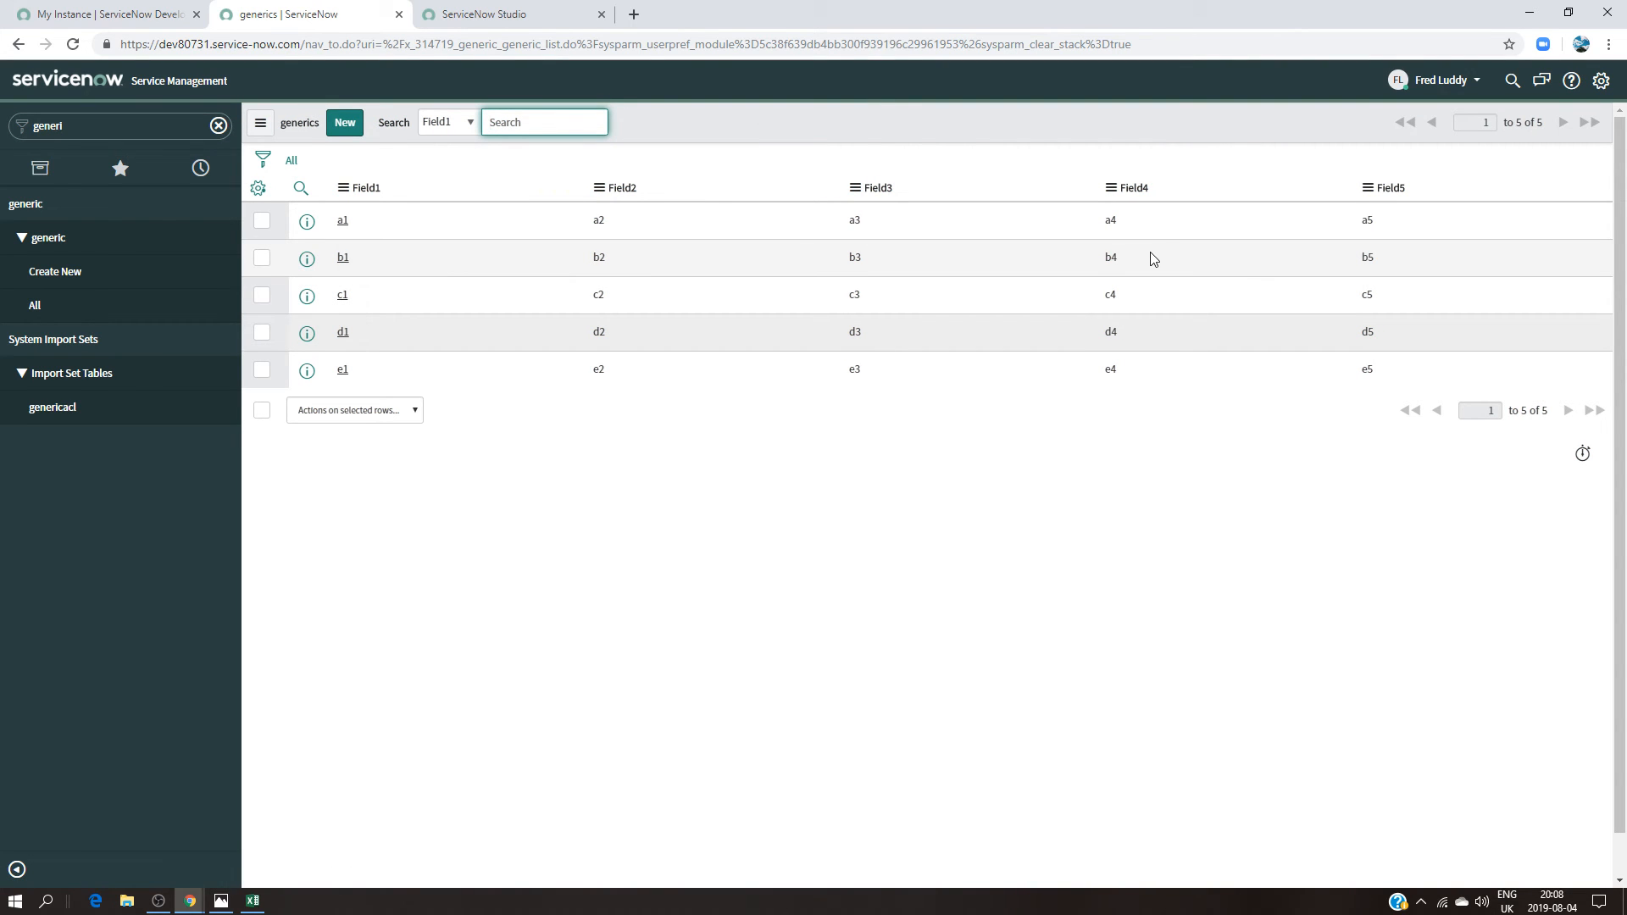
# Step: Impersonate the test user without the generic admin role, and check the generic record list and its available columns
pyautogui.click(1470, 81)
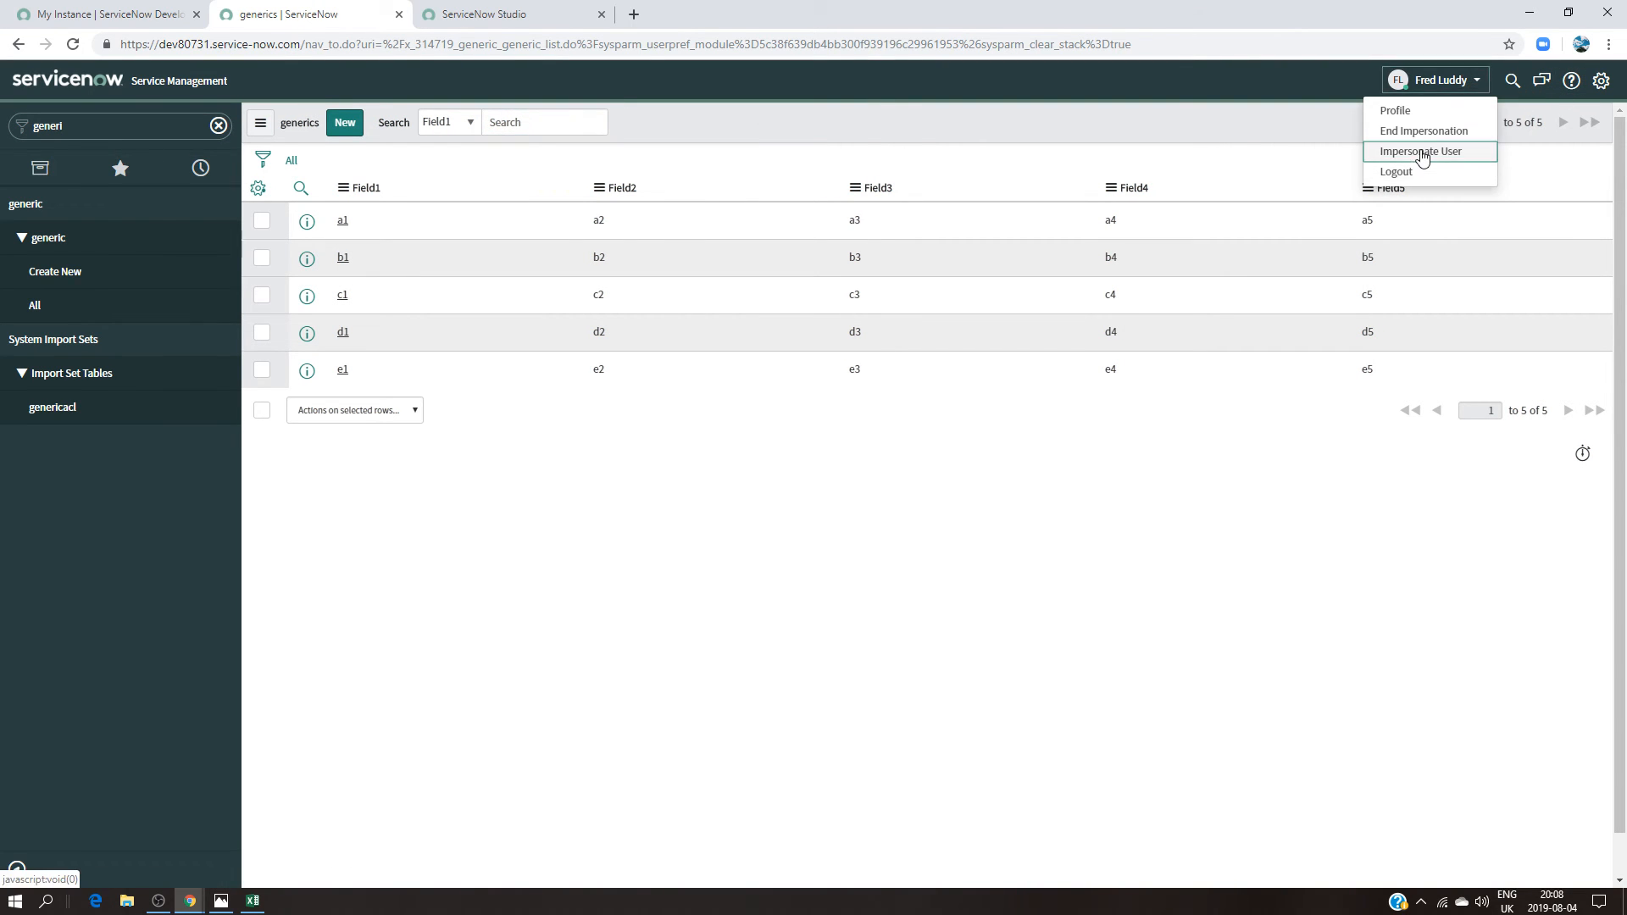
pyautogui.click(1422, 156)
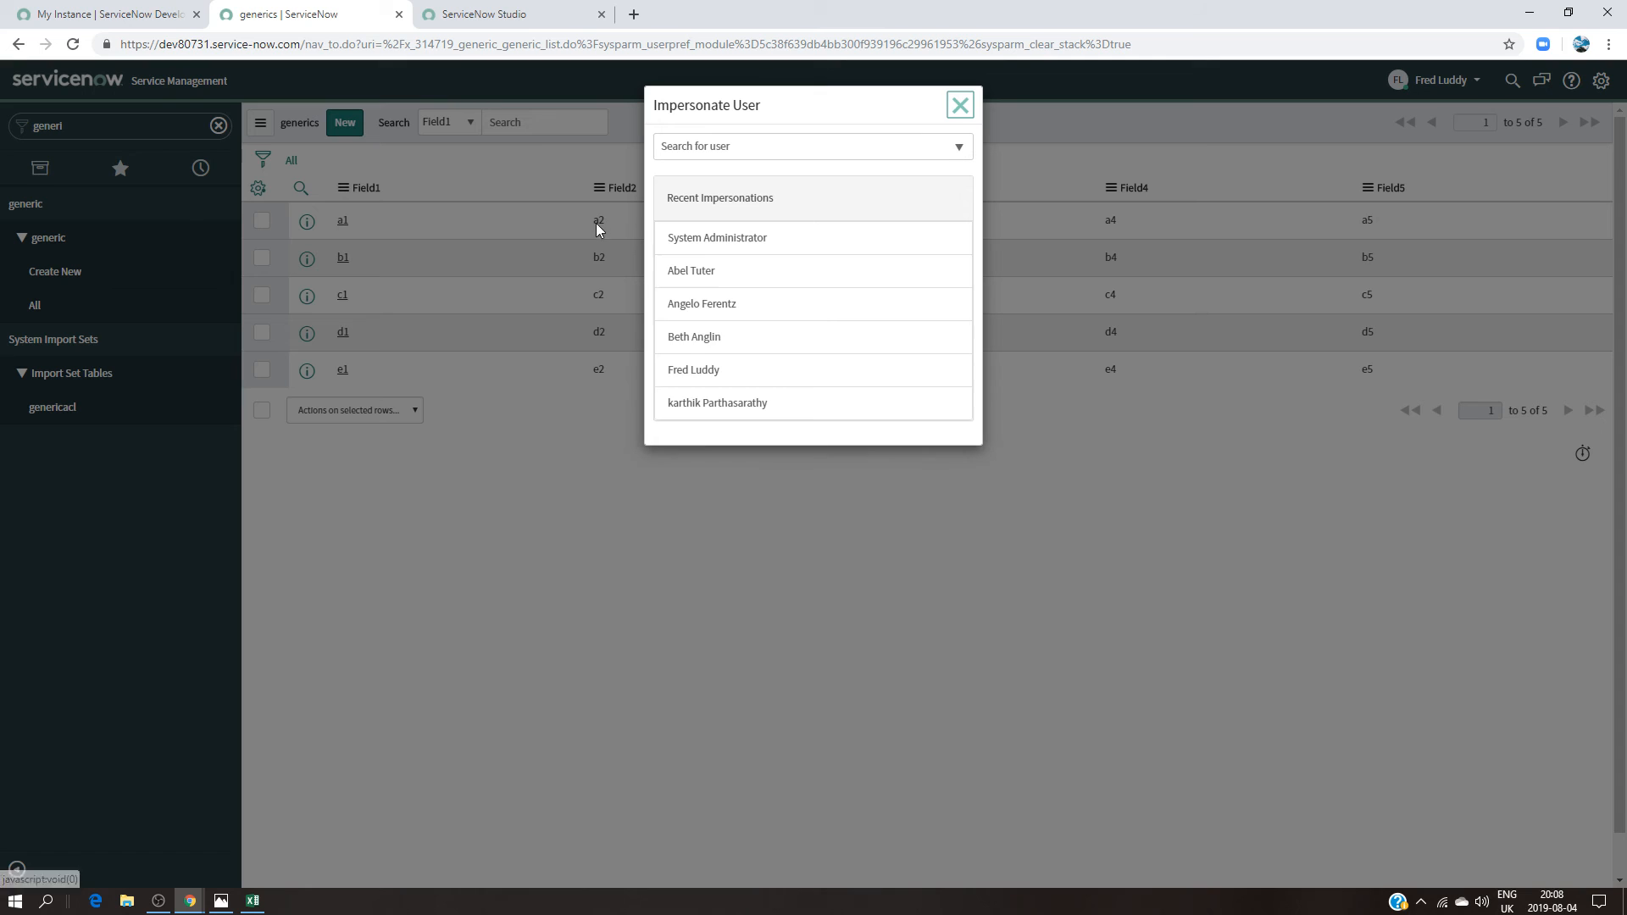
pyautogui.click(710, 354)
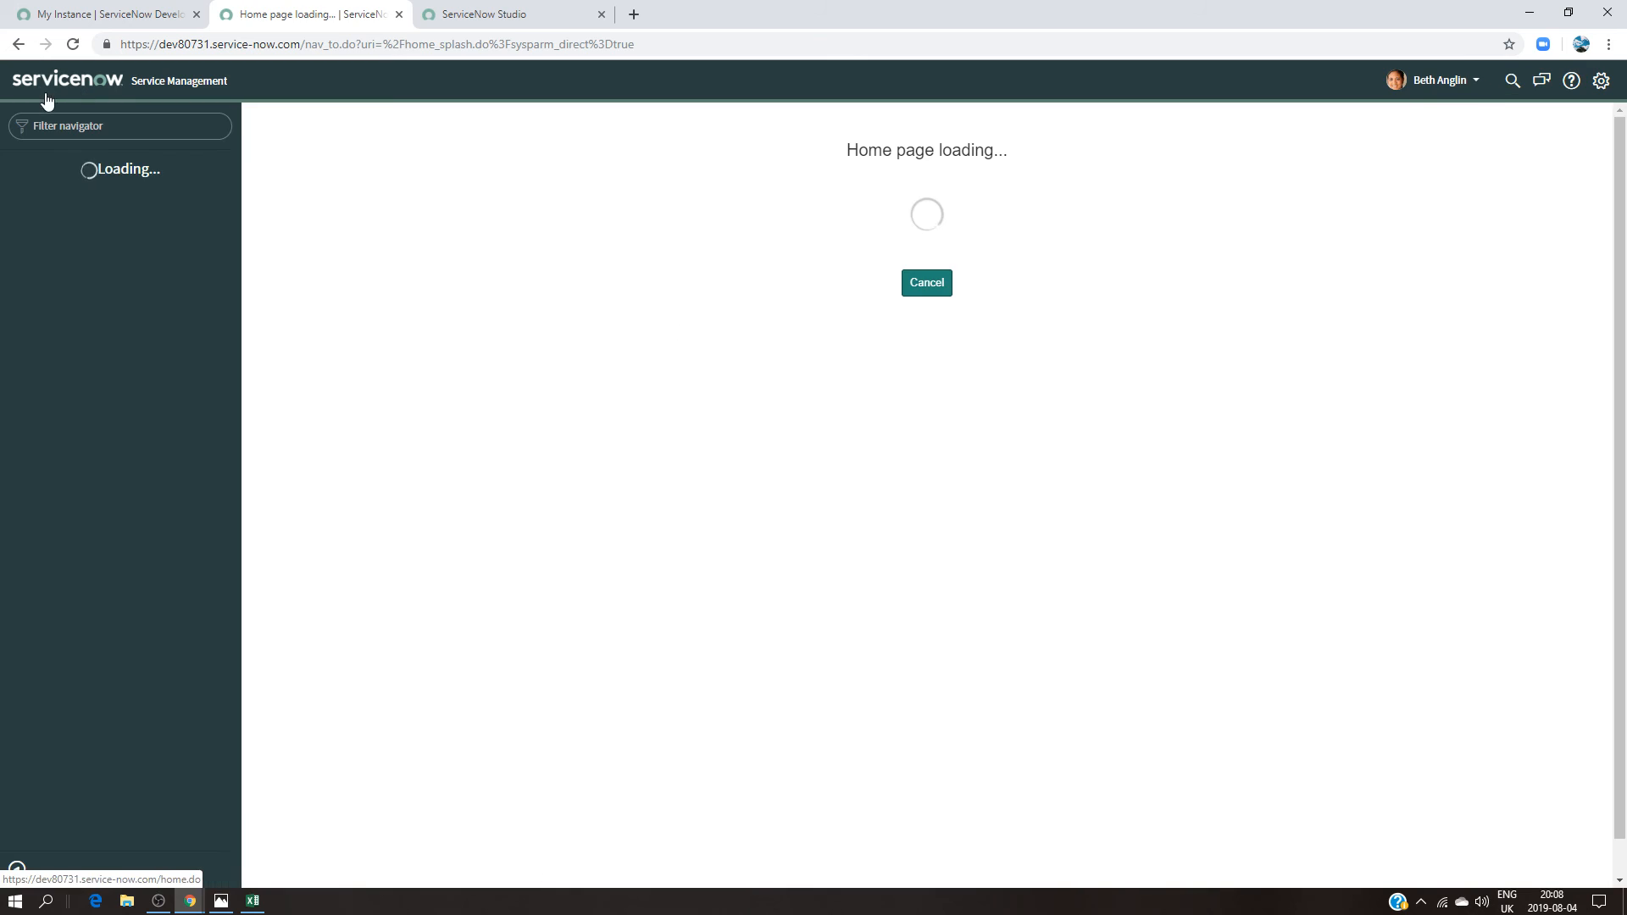
pyautogui.click(58, 127)
pyautogui.write('gener')
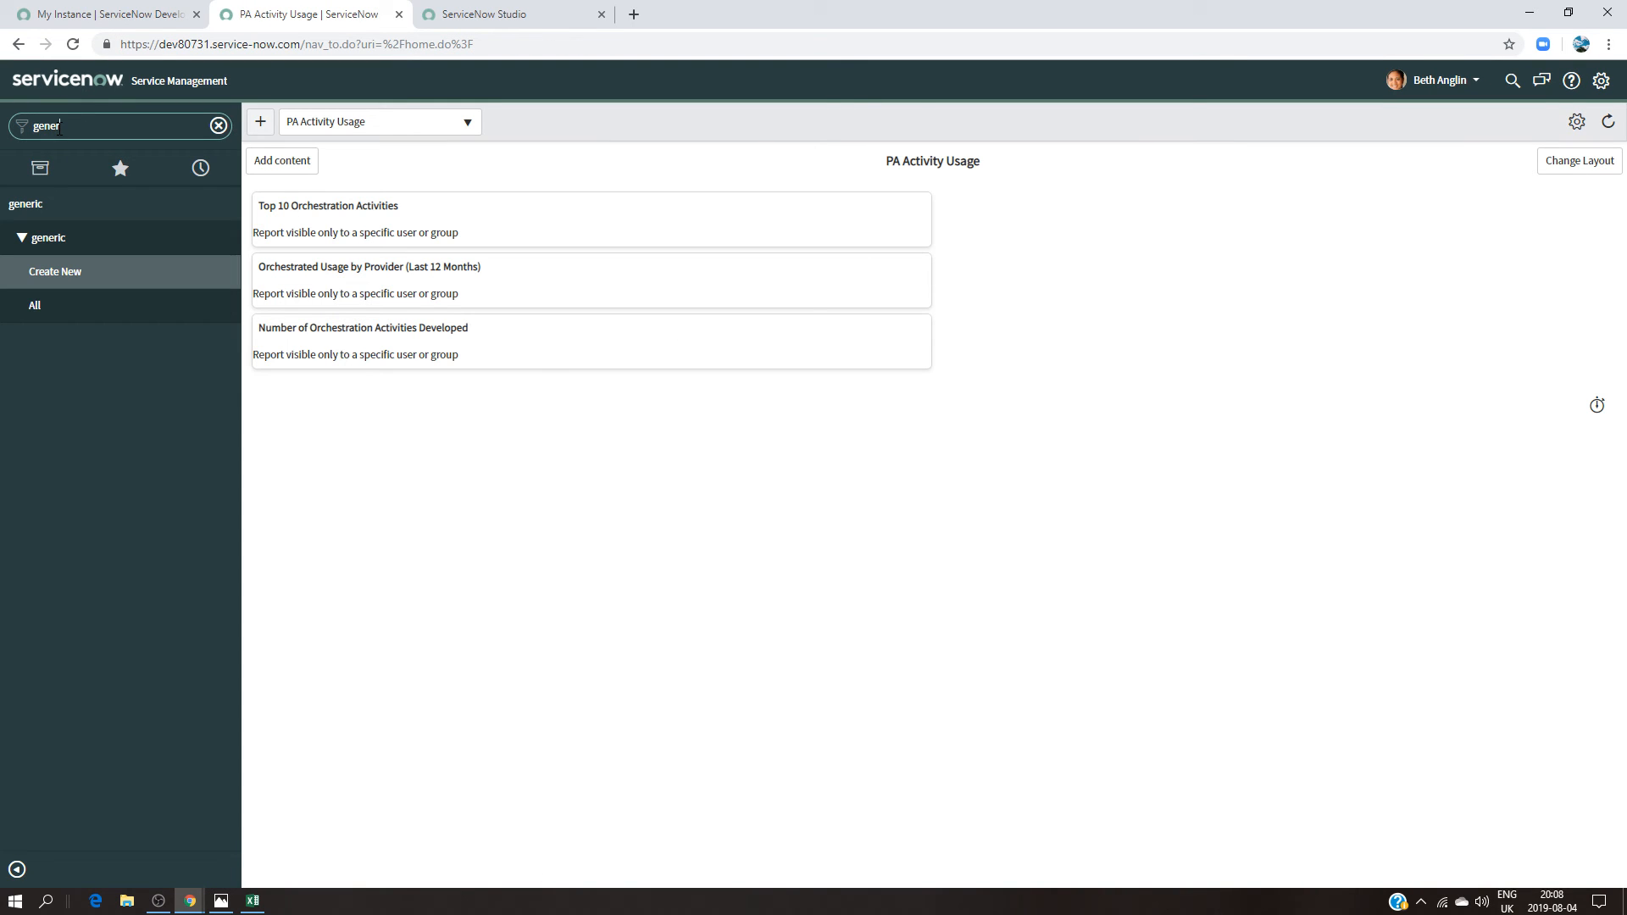
pyautogui.click(58, 303)
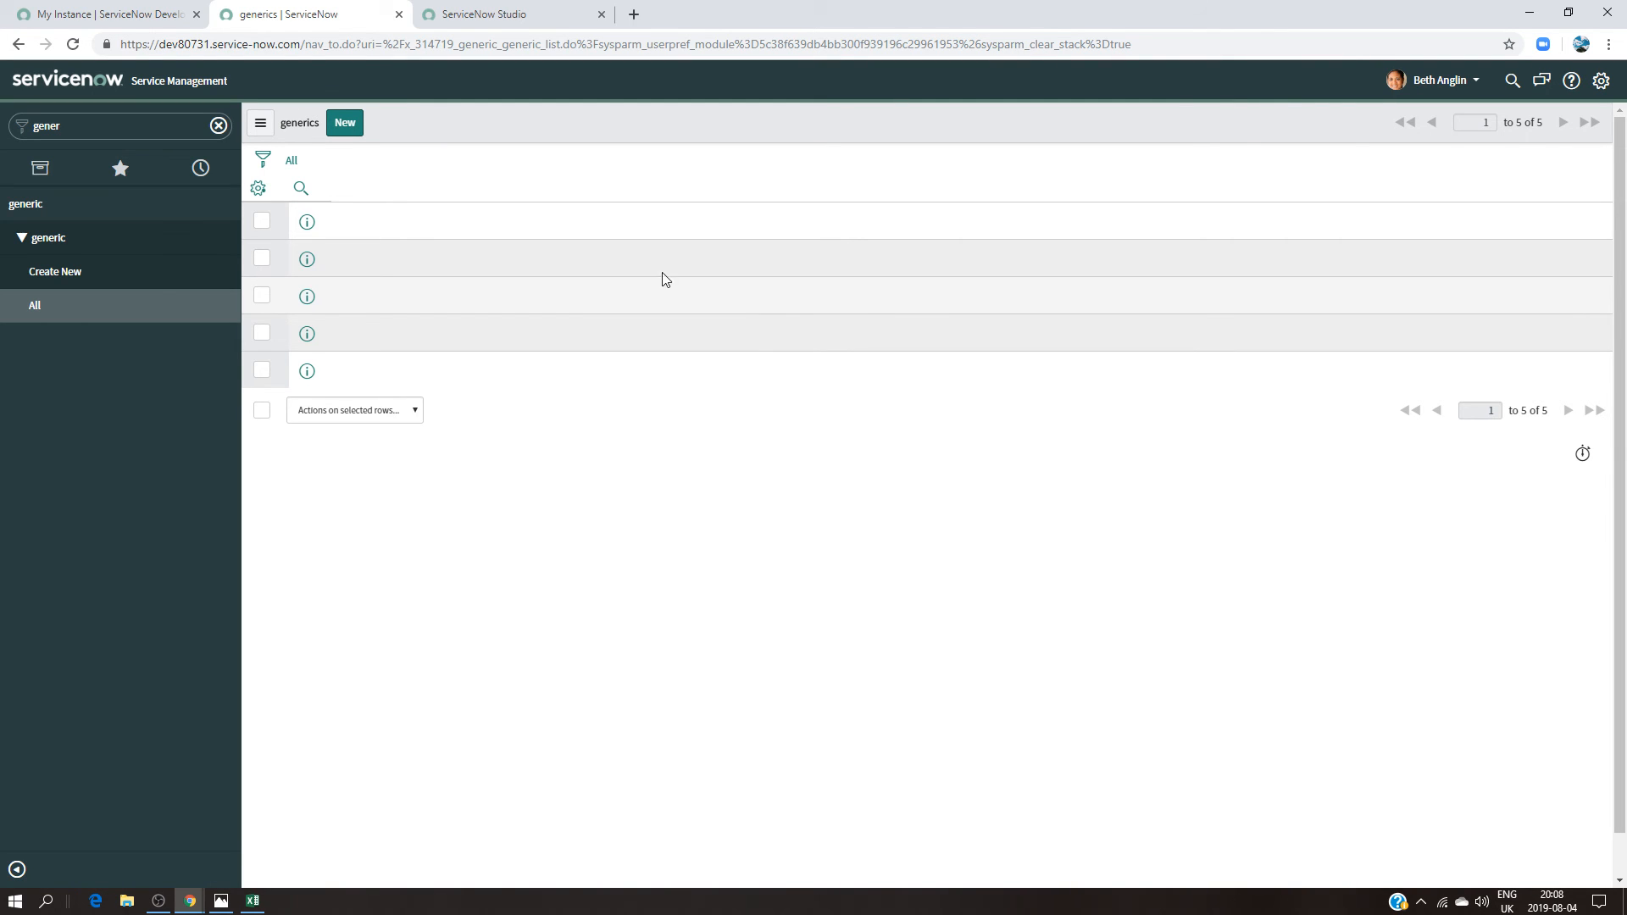
pyautogui.click(258, 188)
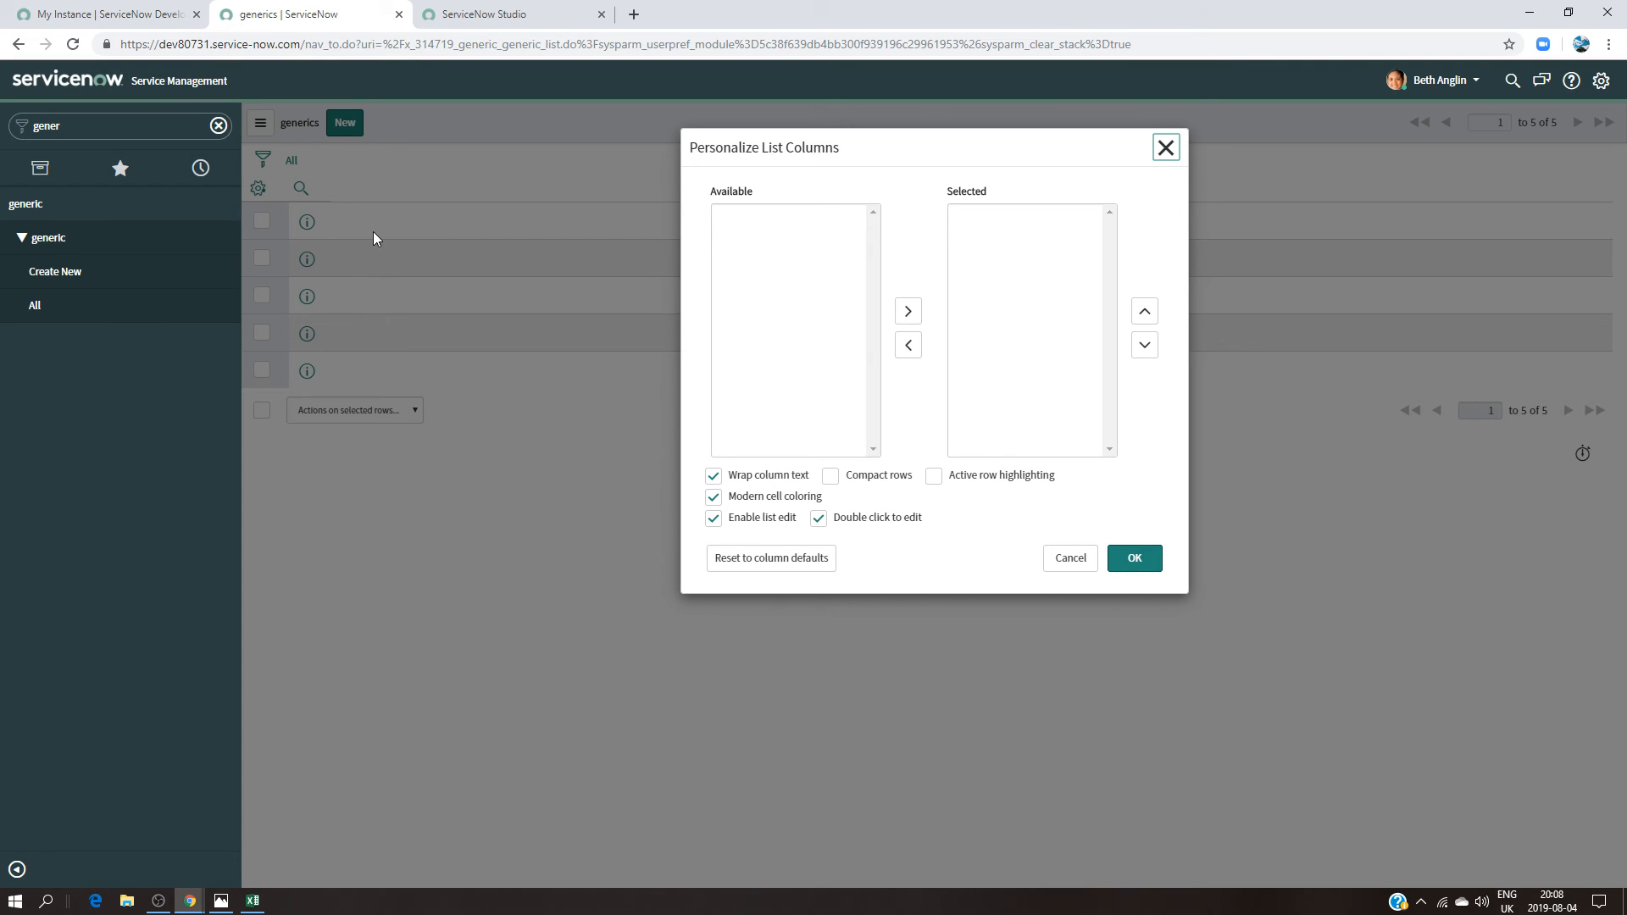
pyautogui.click(1093, 565)
# Step: Review the field3 read access control in Studio and close its record
pyautogui.click(483, 15)
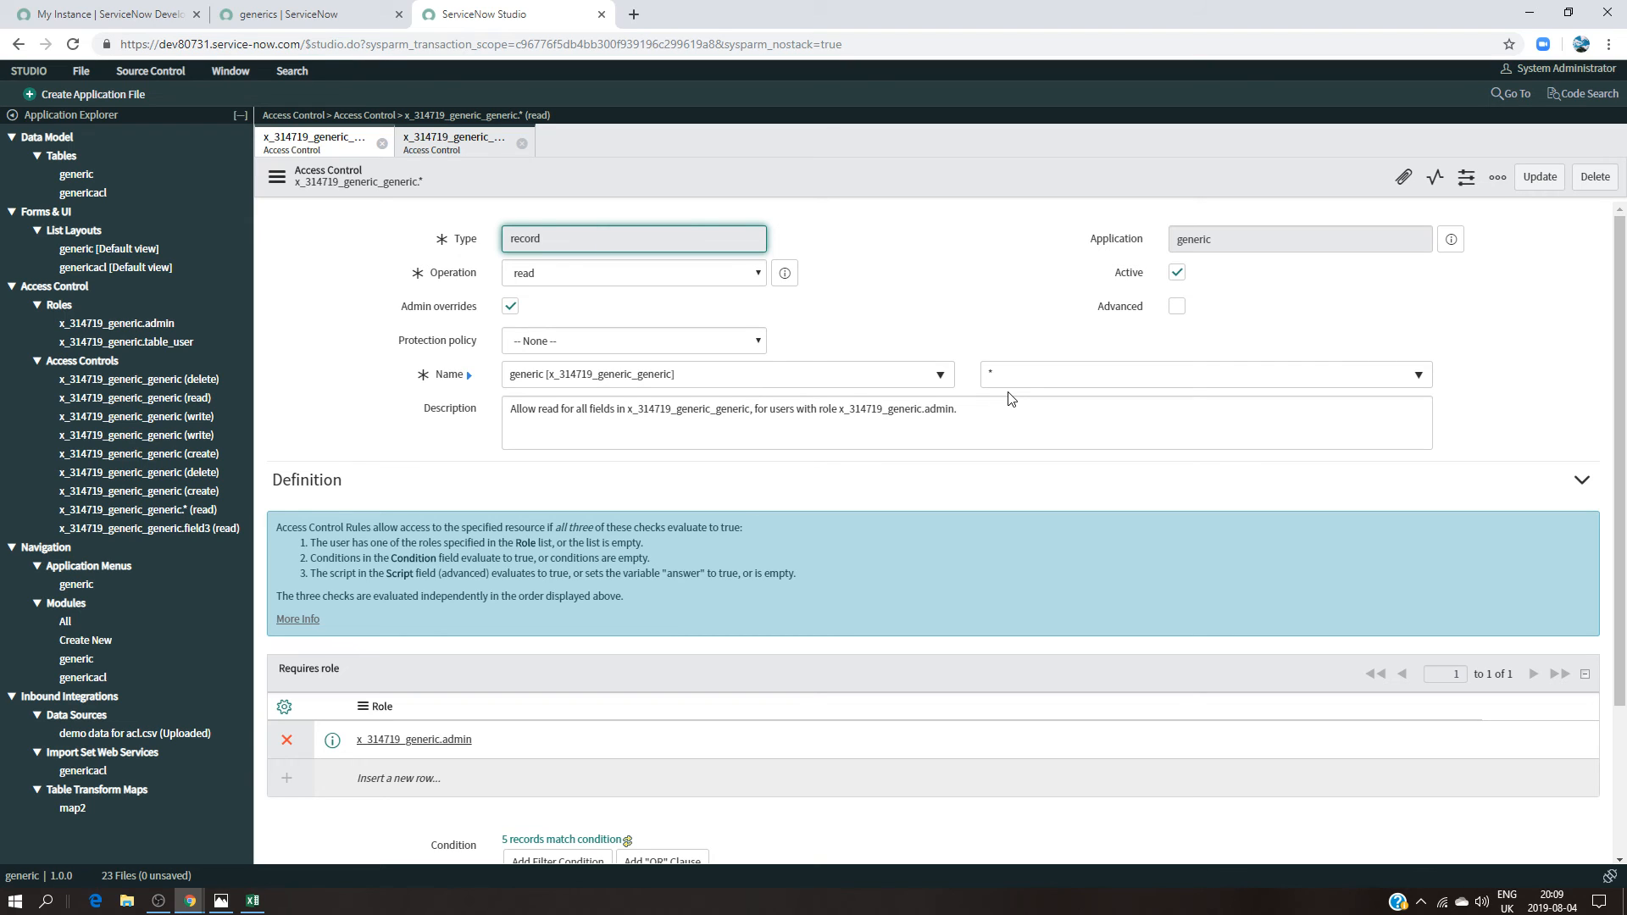
pyautogui.click(191, 529)
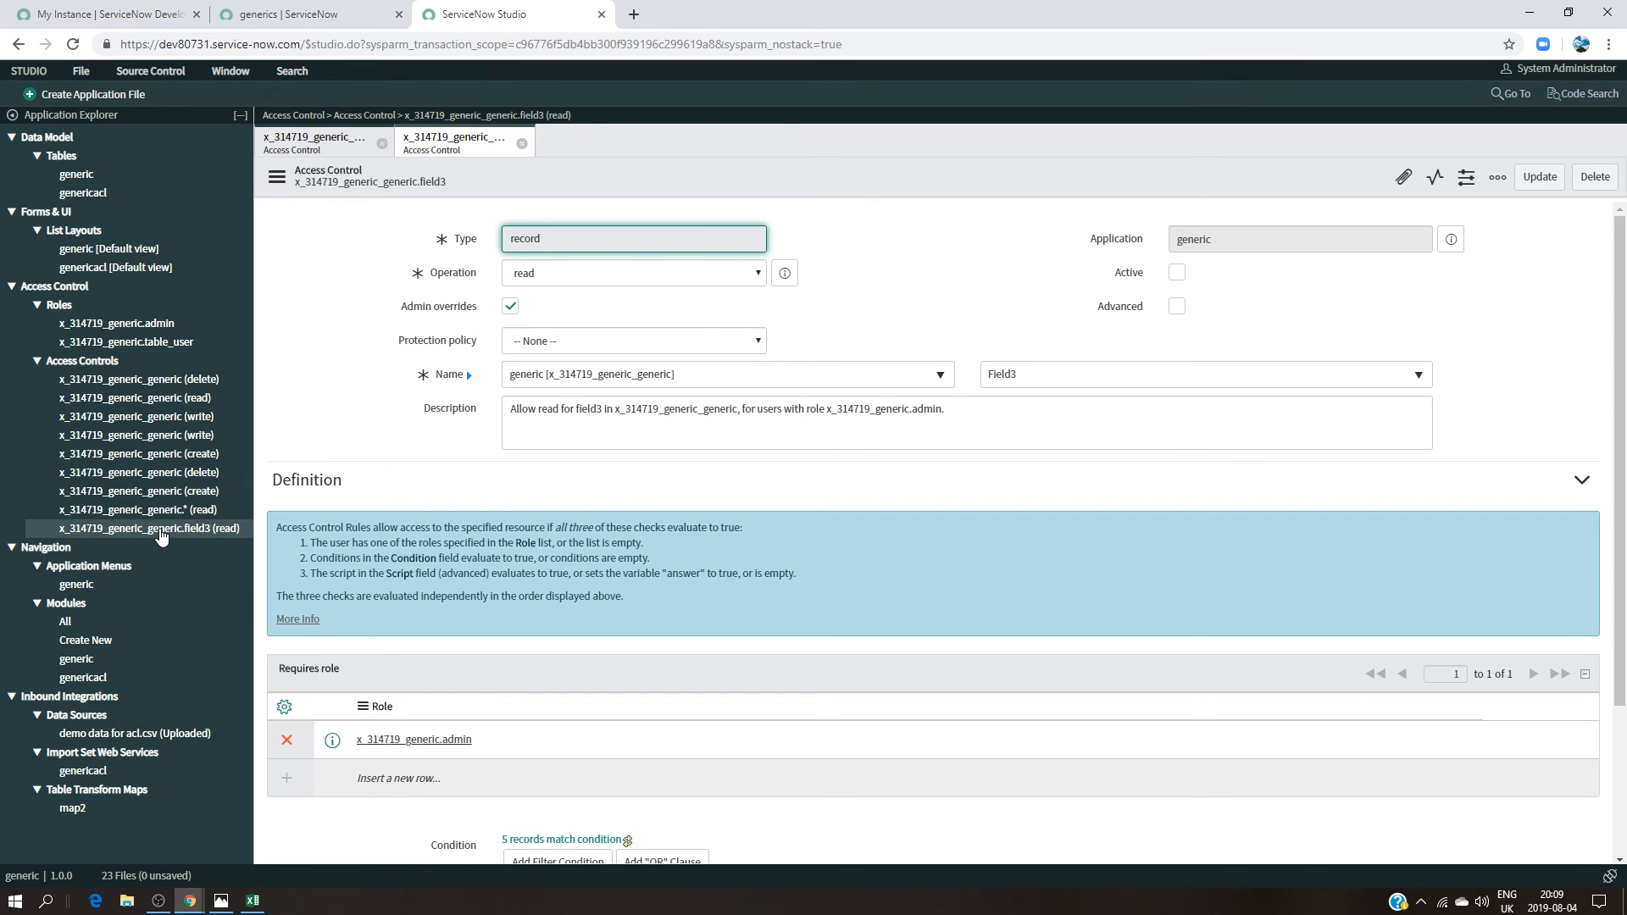
pyautogui.click(522, 143)
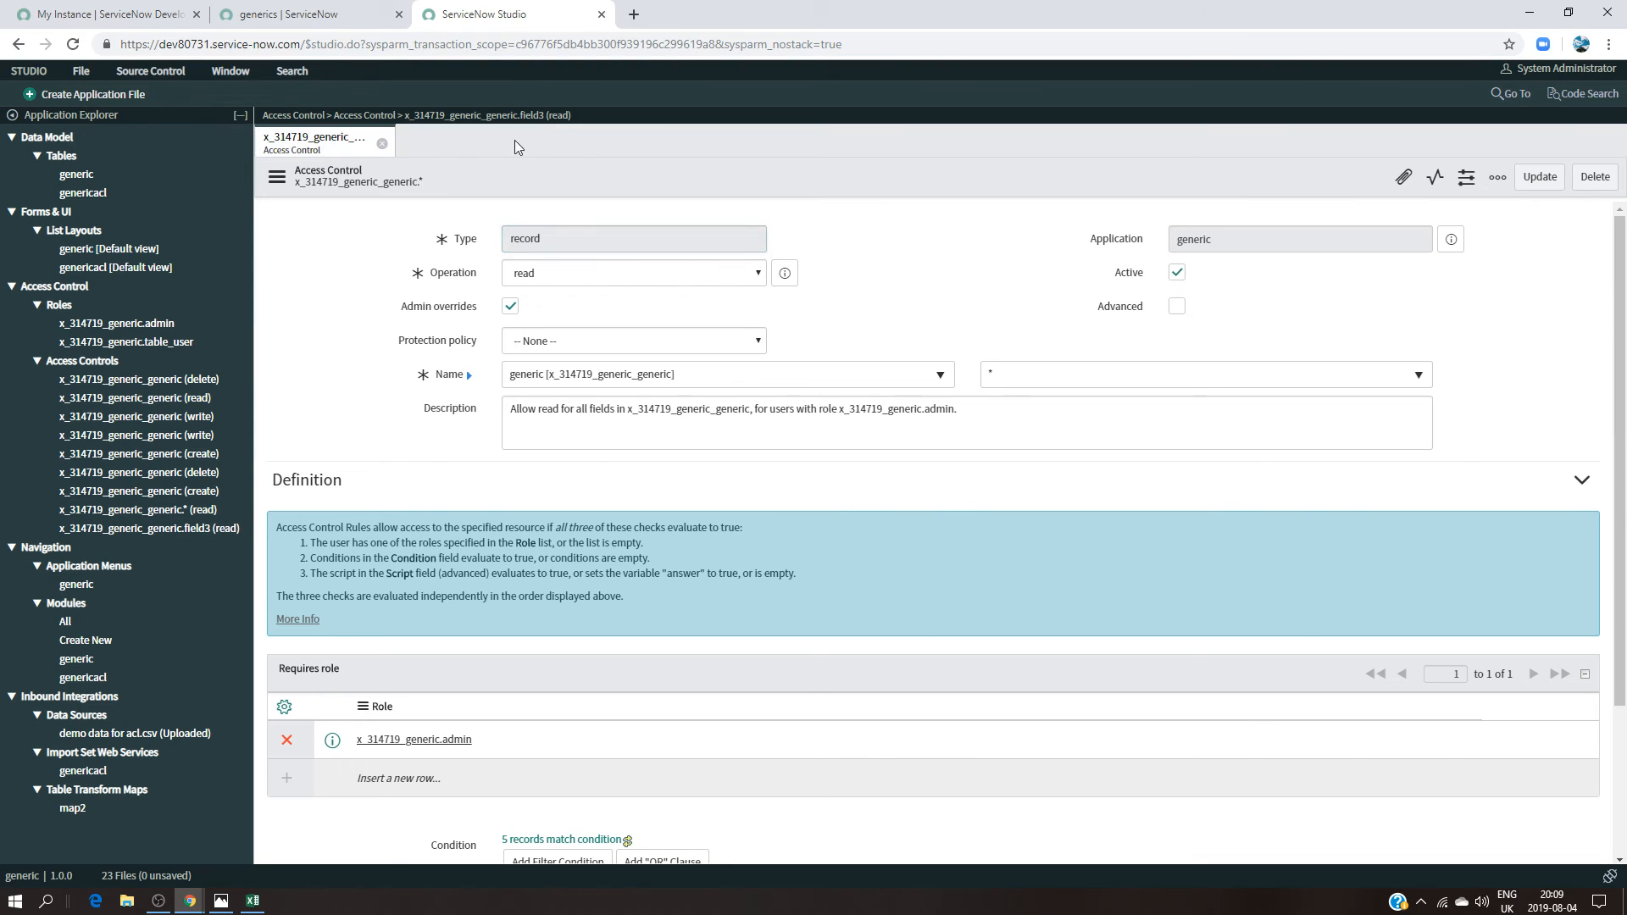
# Step: End the impersonation and elevate the System Administrator session with the security_admin role again
pyautogui.click(288, 14)
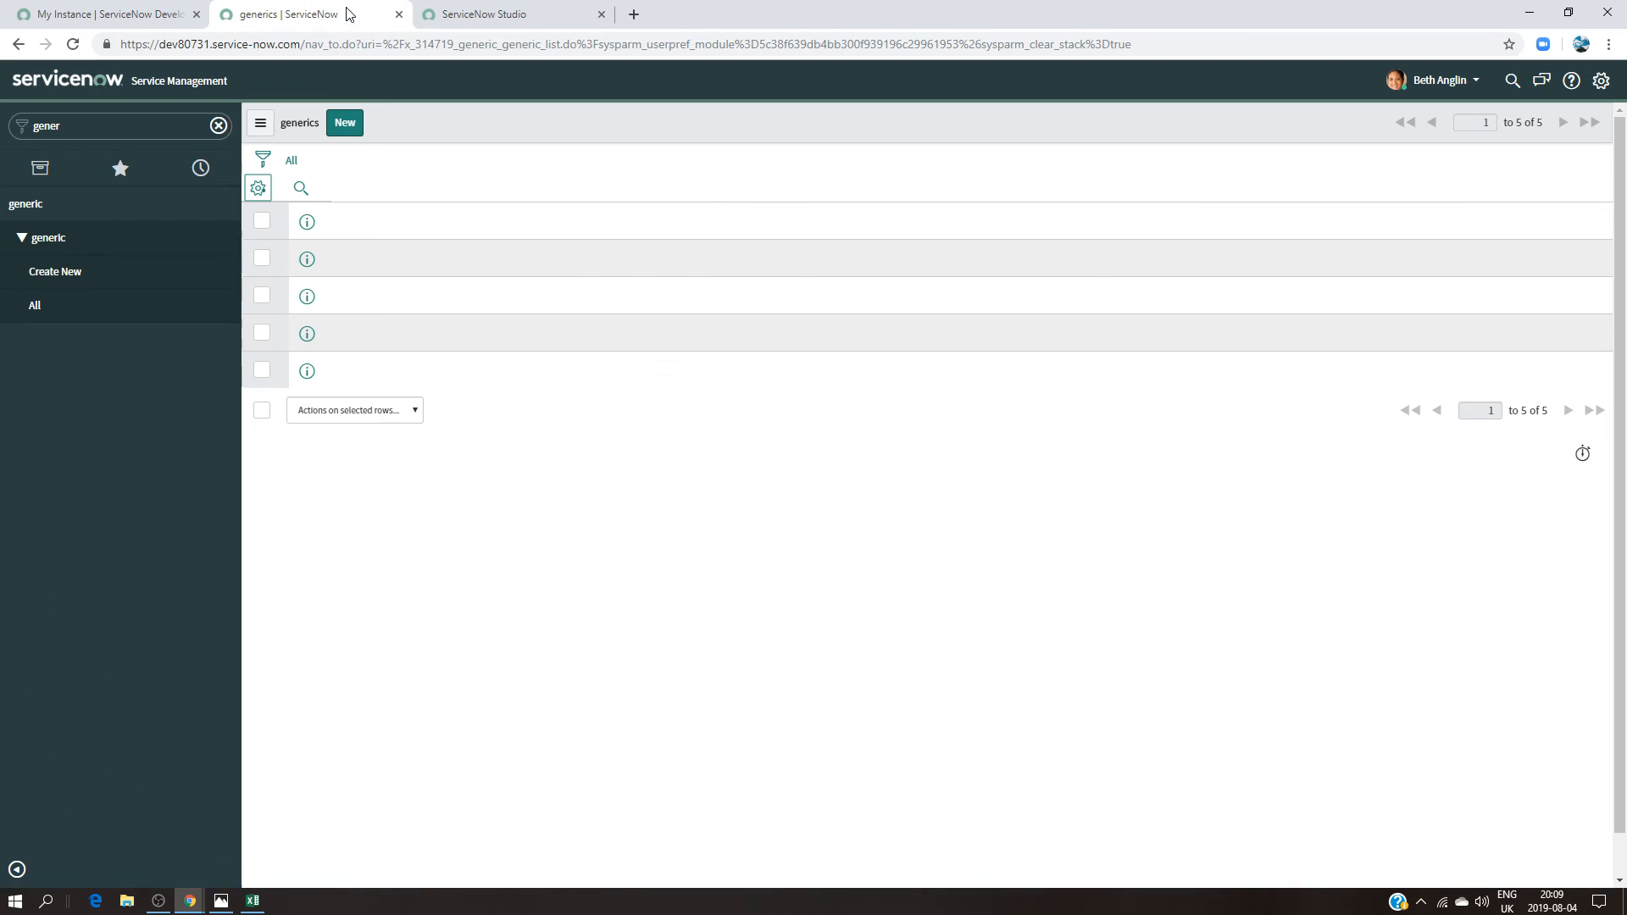
pyautogui.click(1464, 85)
pyautogui.click(1448, 145)
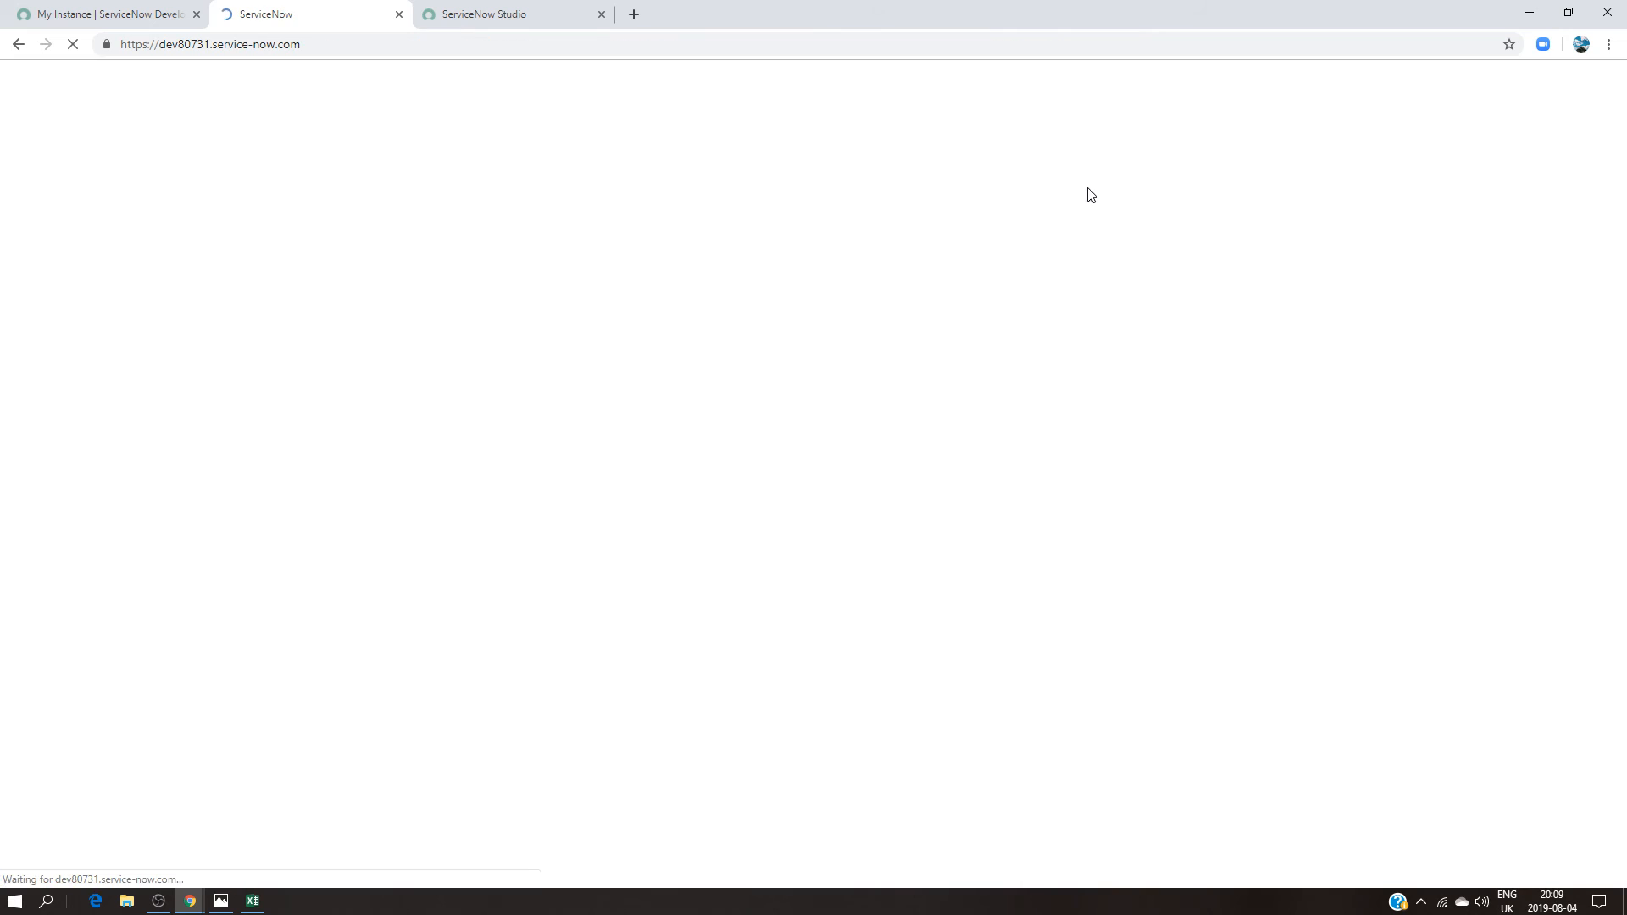
pyautogui.click(1410, 83)
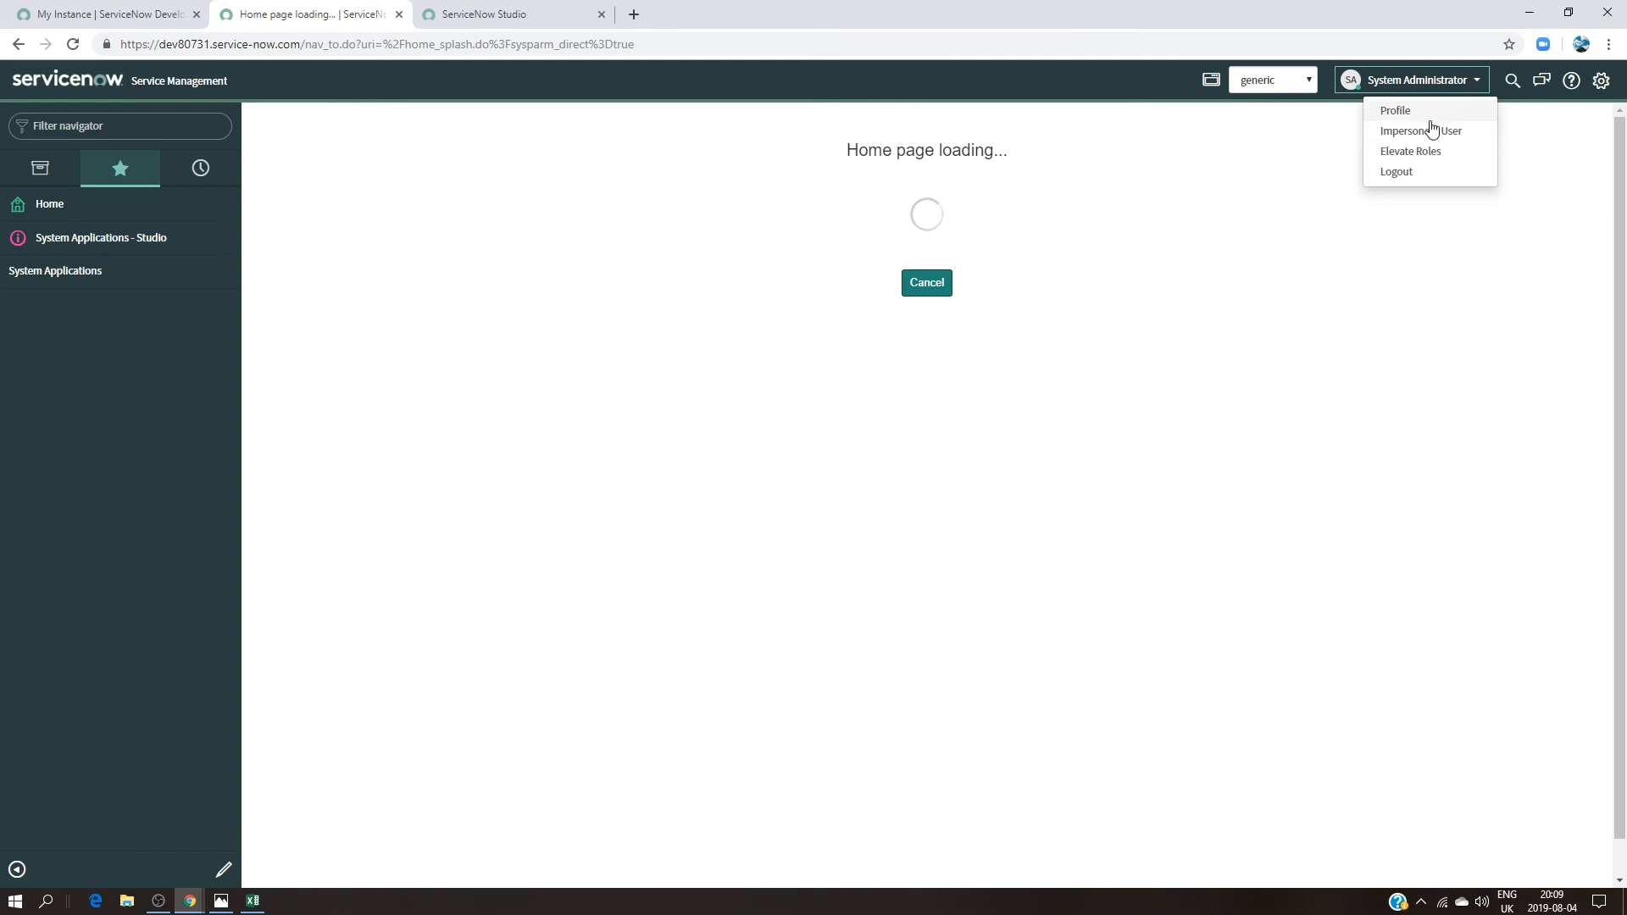
pyautogui.click(1427, 151)
pyautogui.click(659, 187)
pyautogui.click(956, 252)
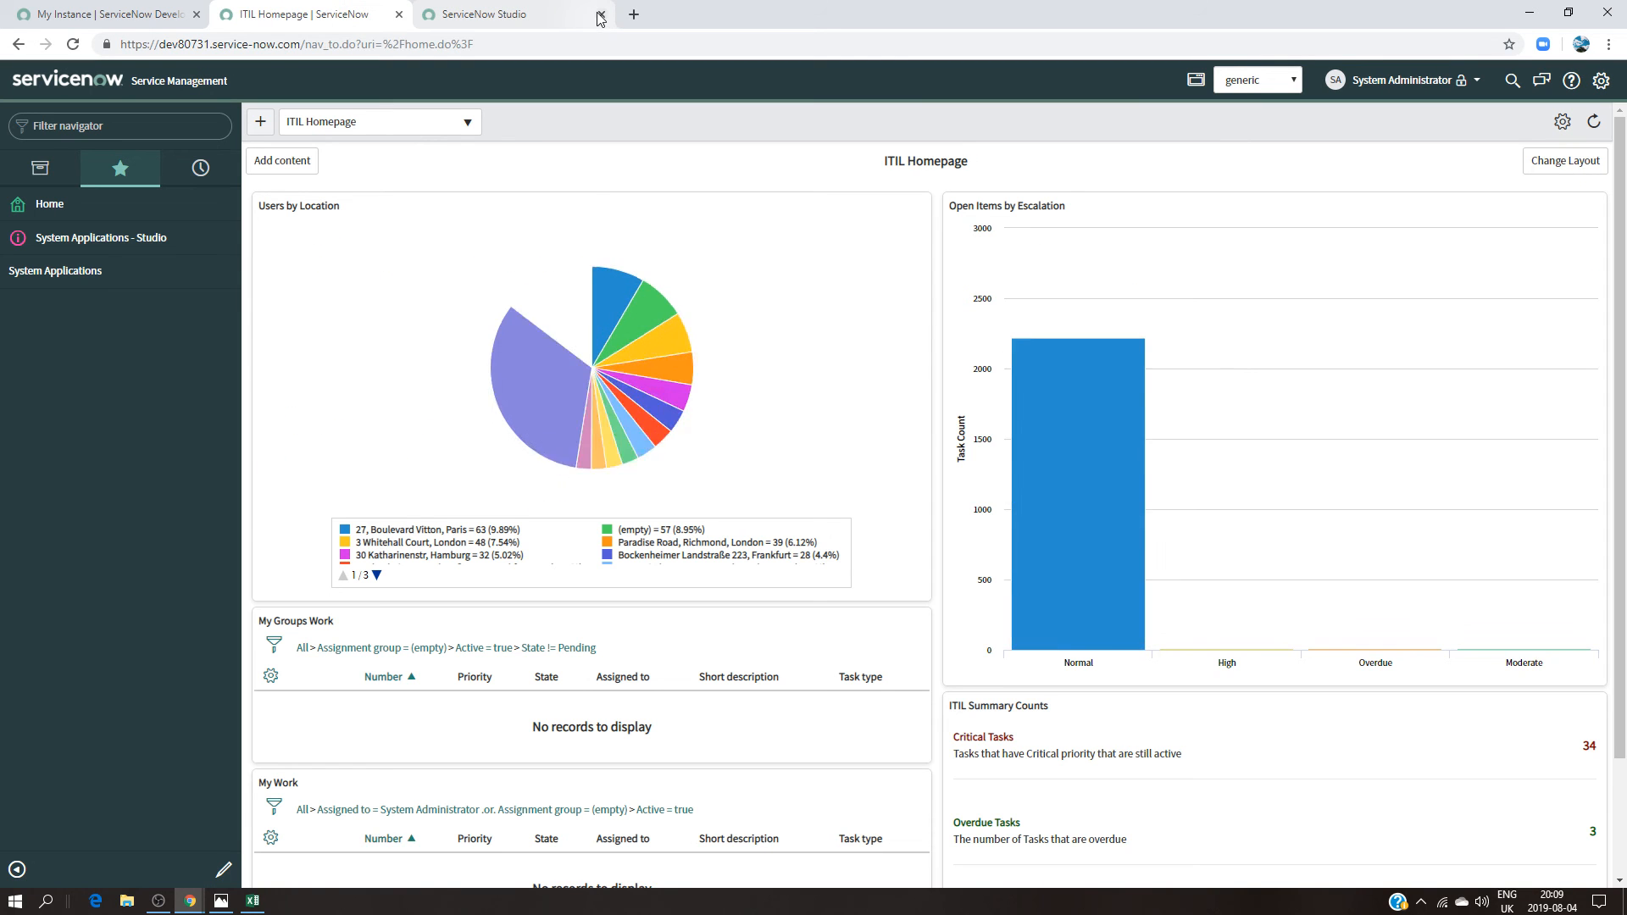
# Step: Relaunch Studio, load the generic application and open its field3 read access control
pyautogui.click(599, 15)
pyautogui.click(179, 245)
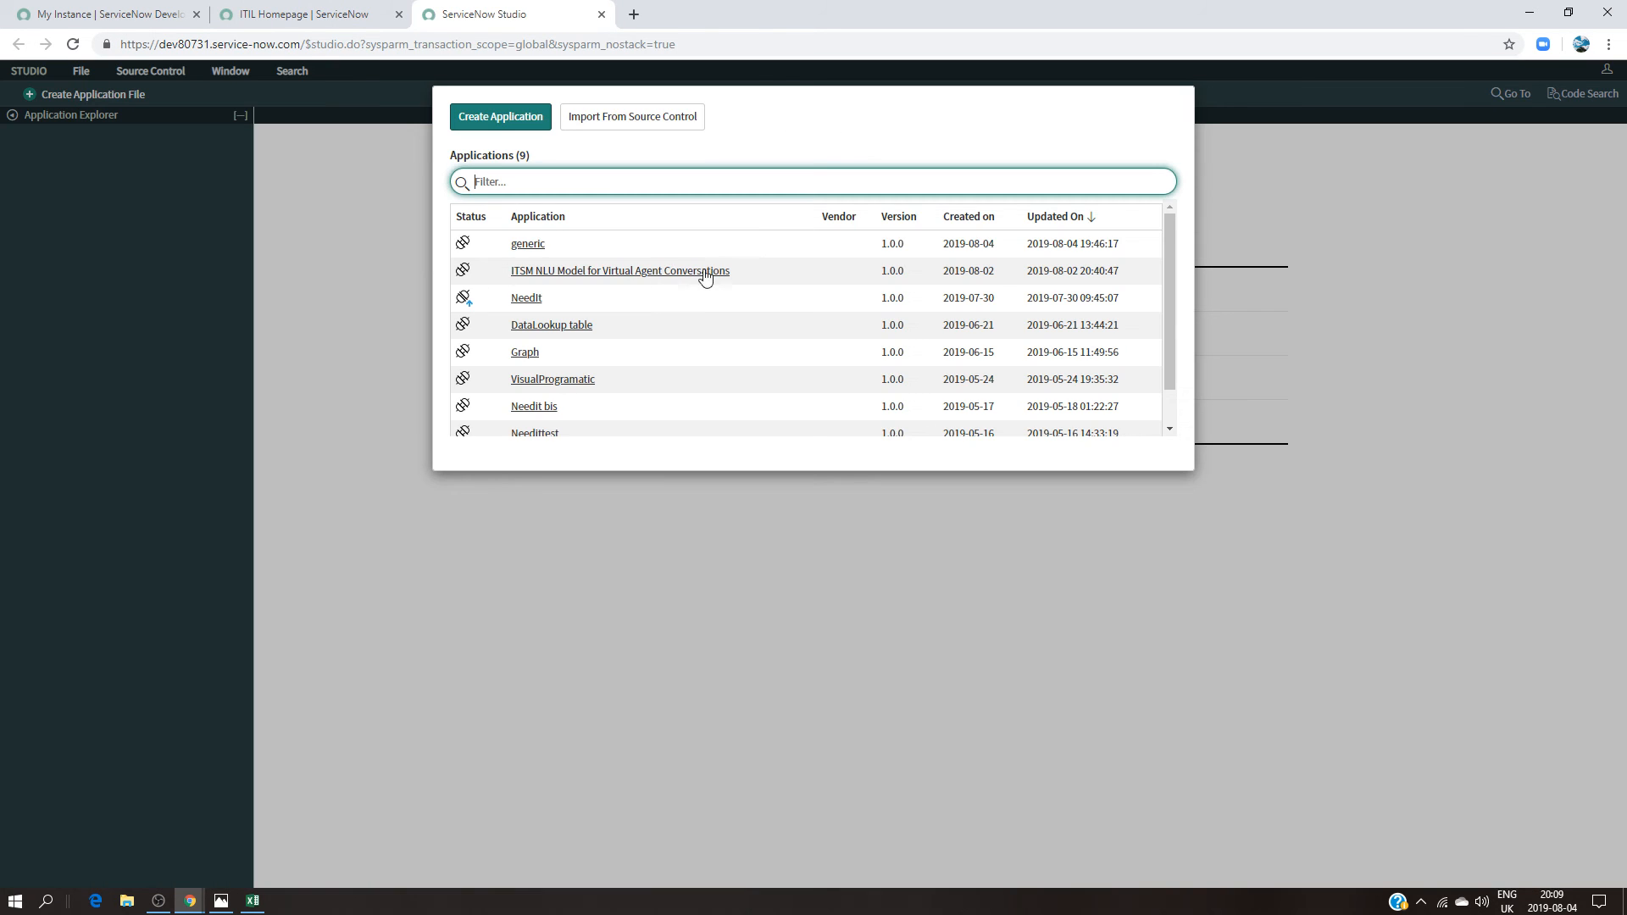
pyautogui.click(528, 244)
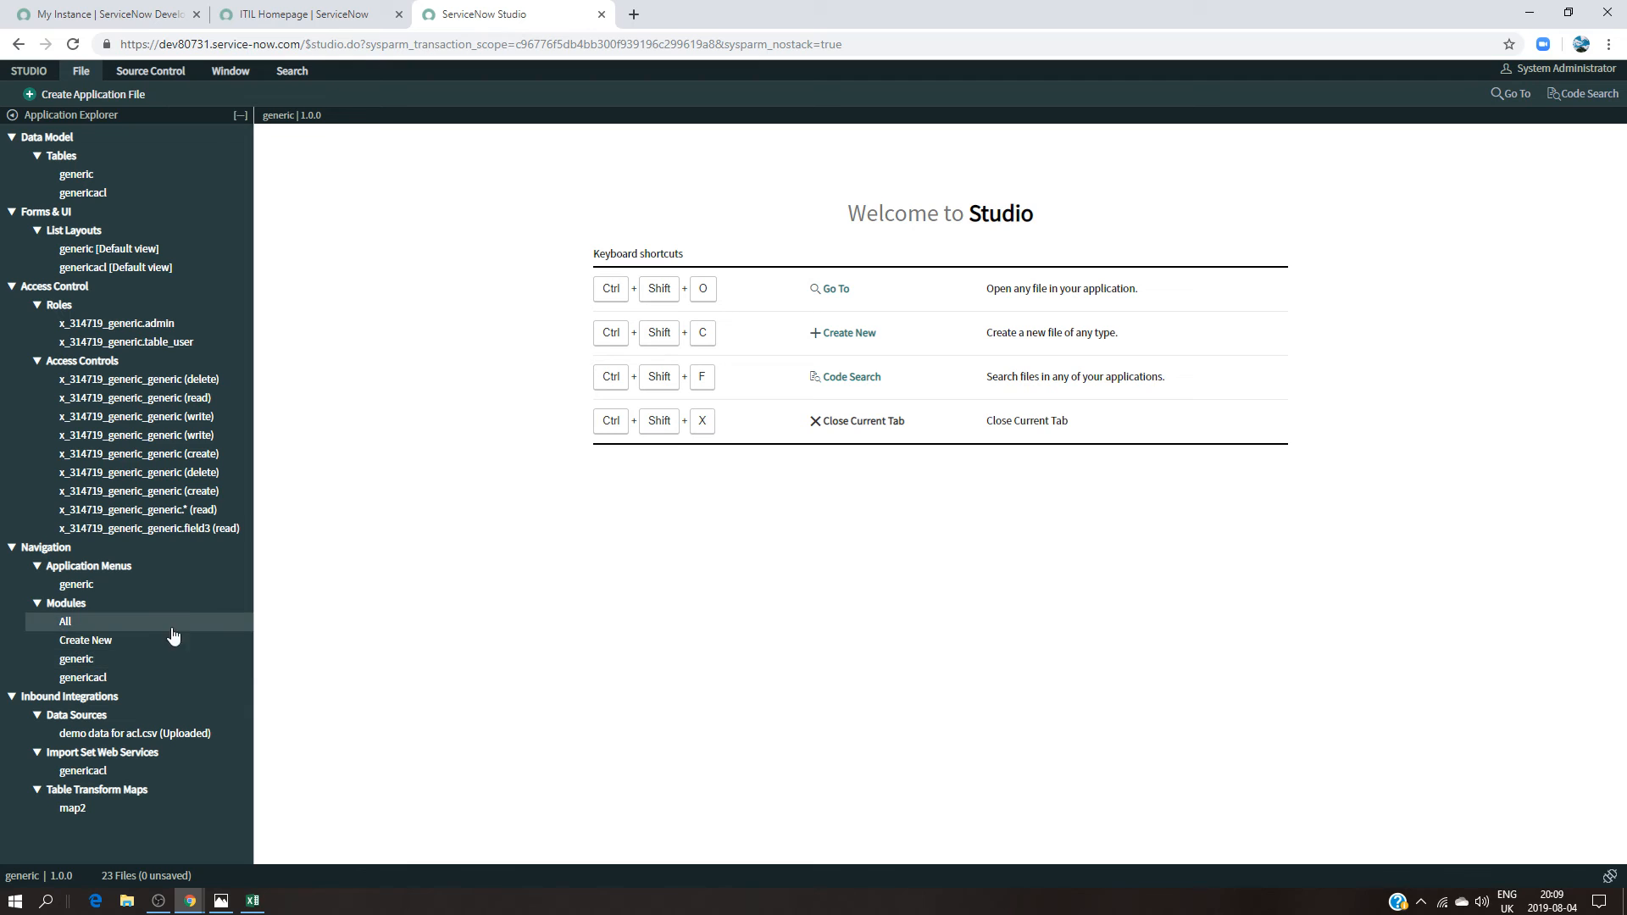
pyautogui.click(176, 531)
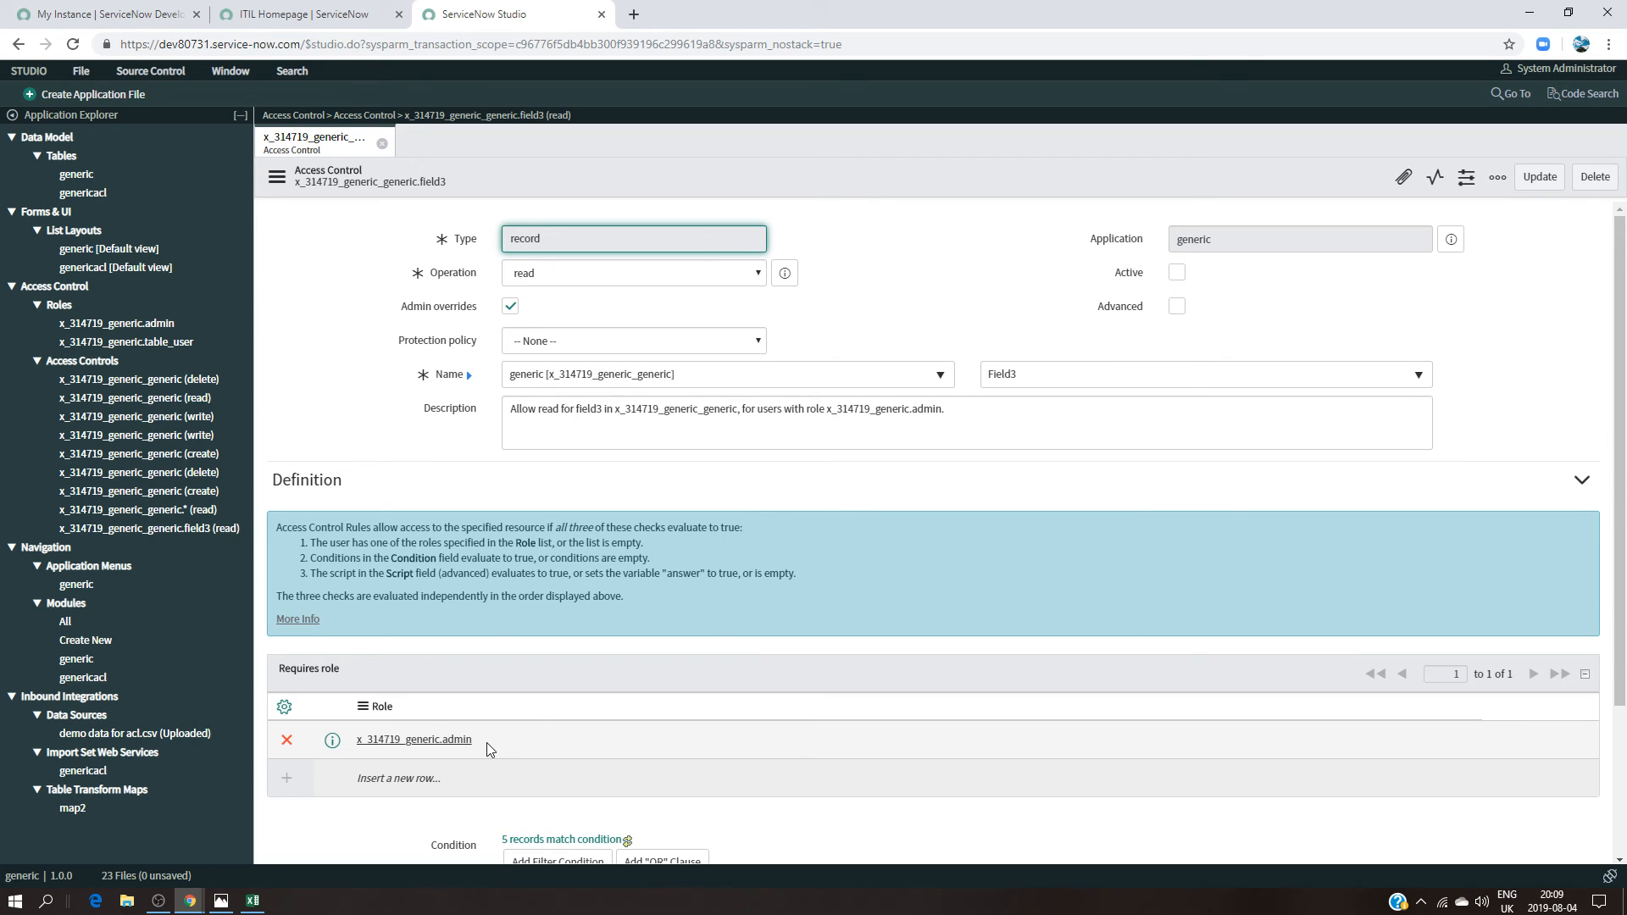
# Step: Consult expected_result.png, replace the field3 read rule's required role with x_314719_generic.table_user, and save the rule
pyautogui.click(220, 900)
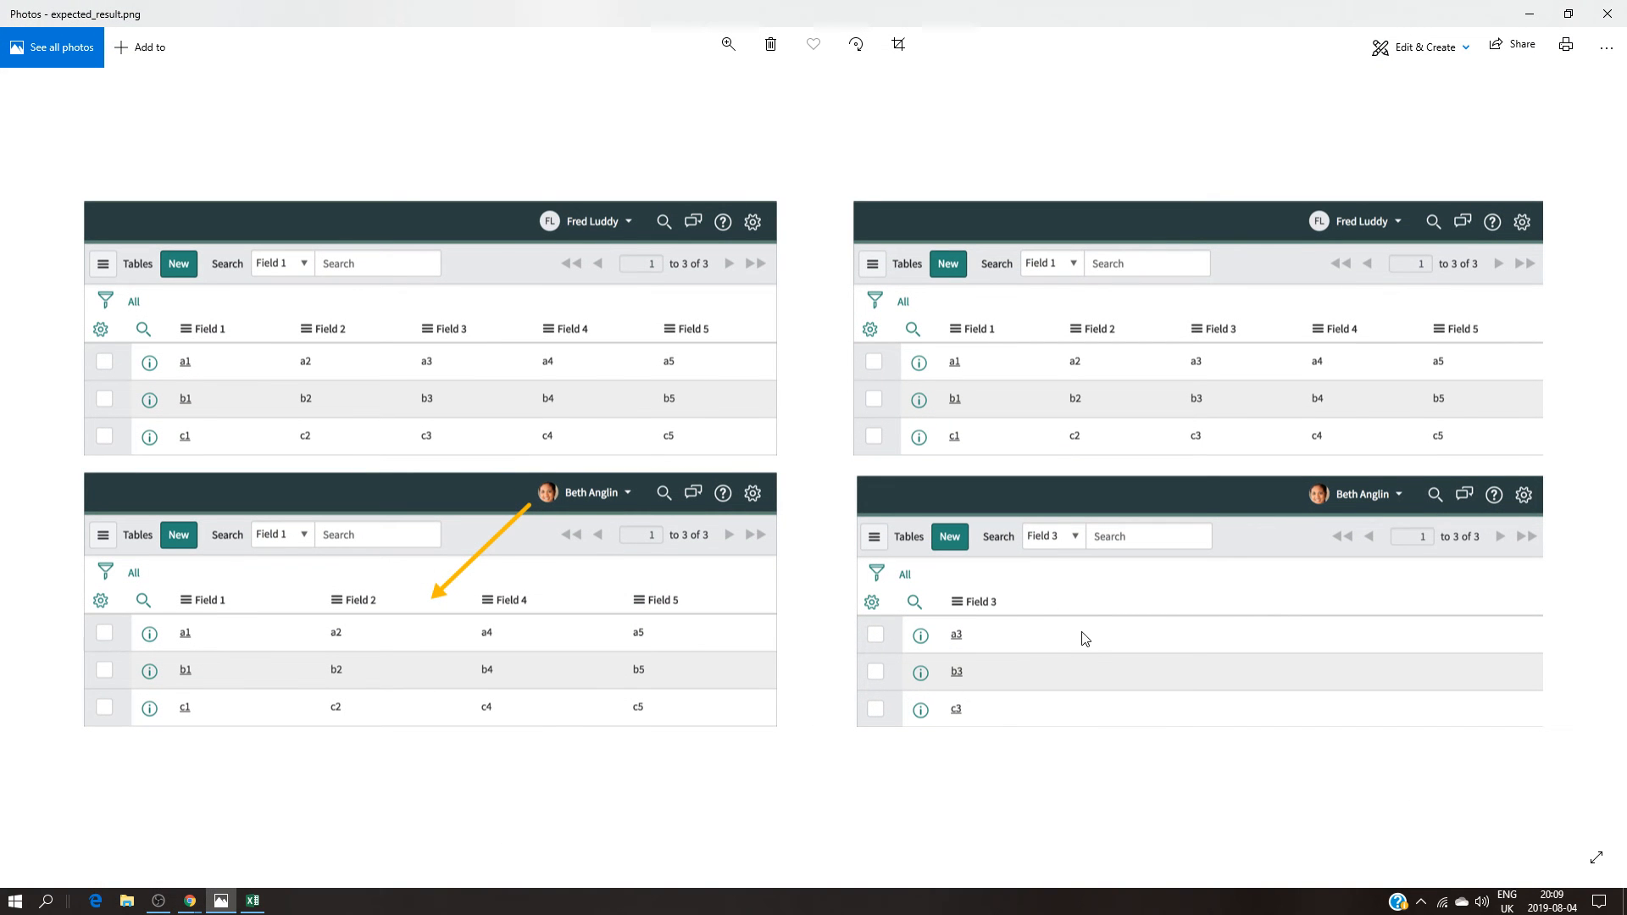
pyautogui.click(1540, 9)
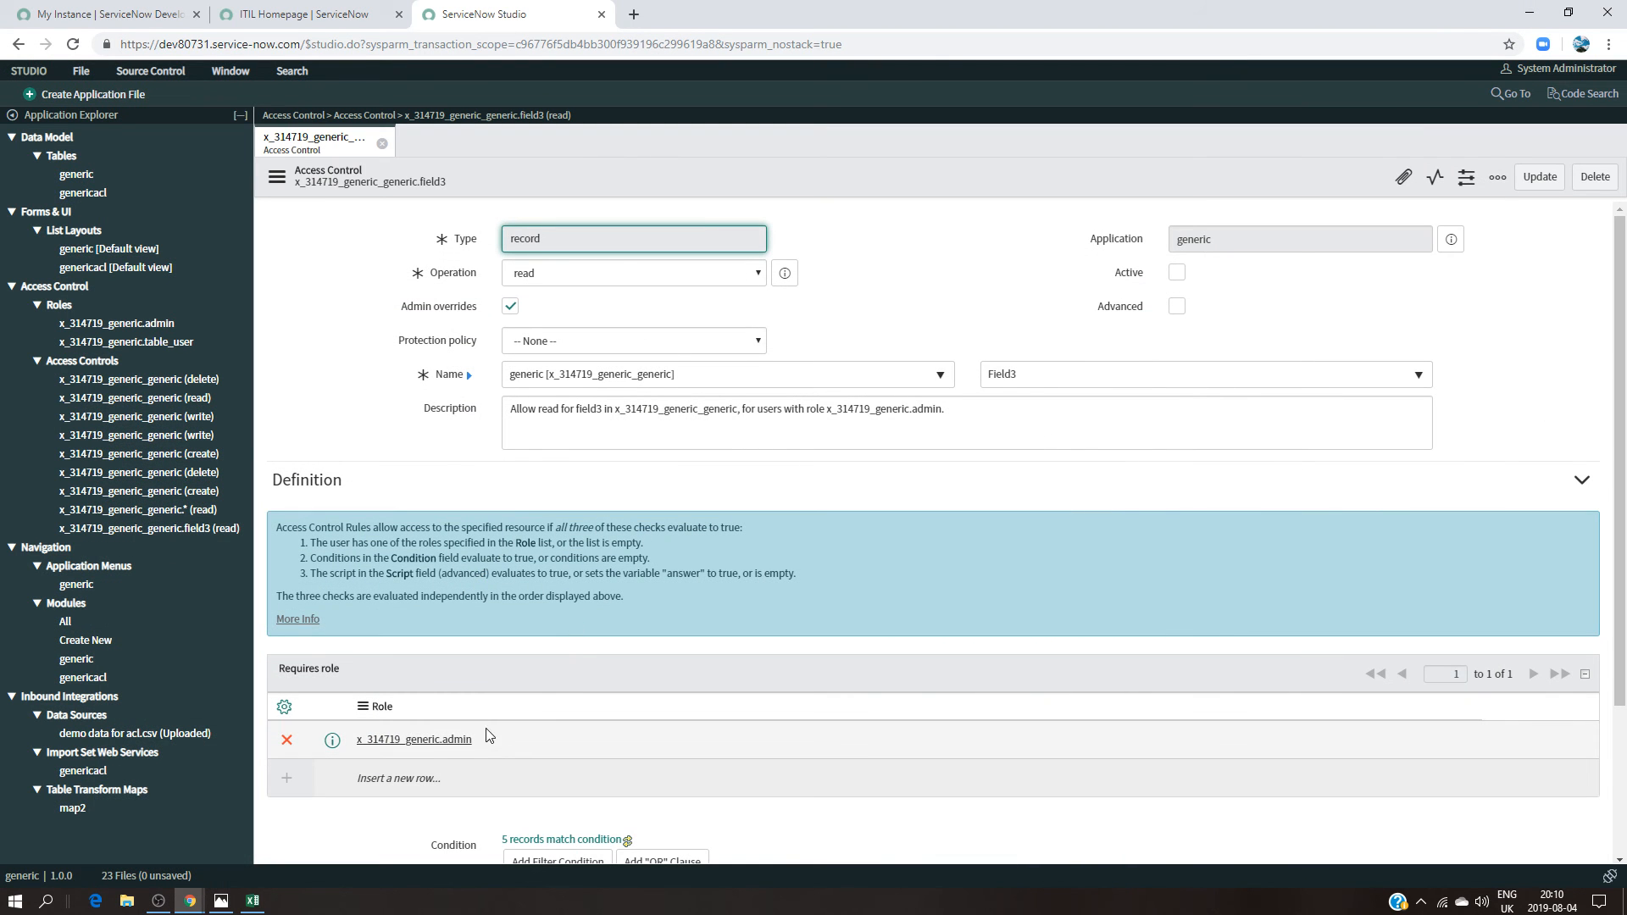
pyautogui.doubleClick(493, 745)
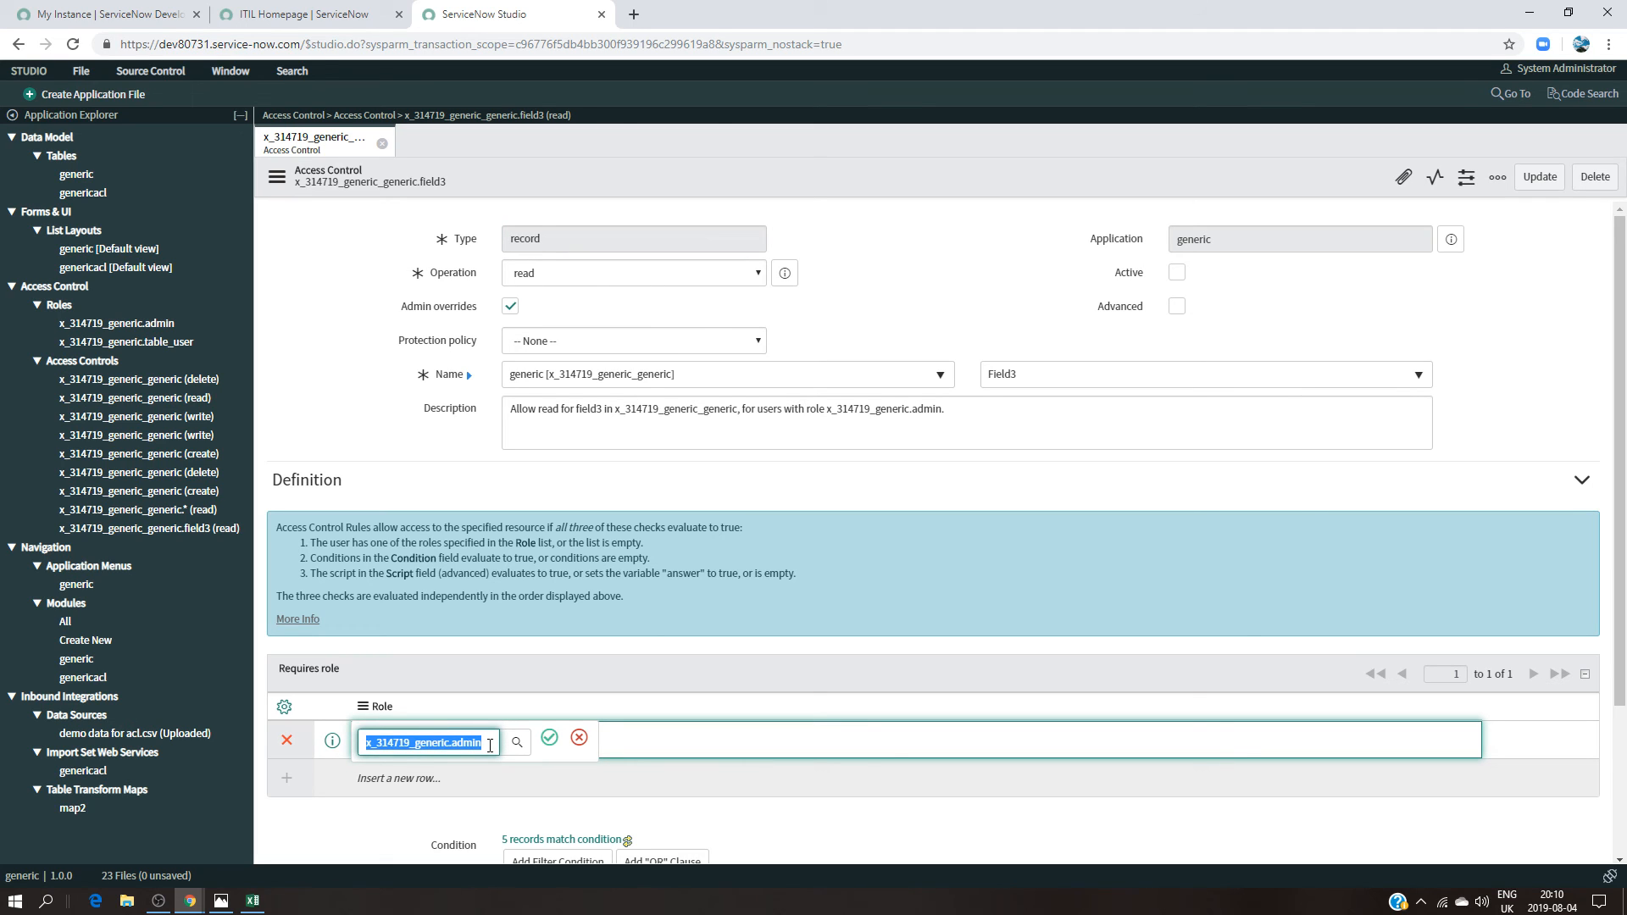
pyautogui.press('BackSpace')
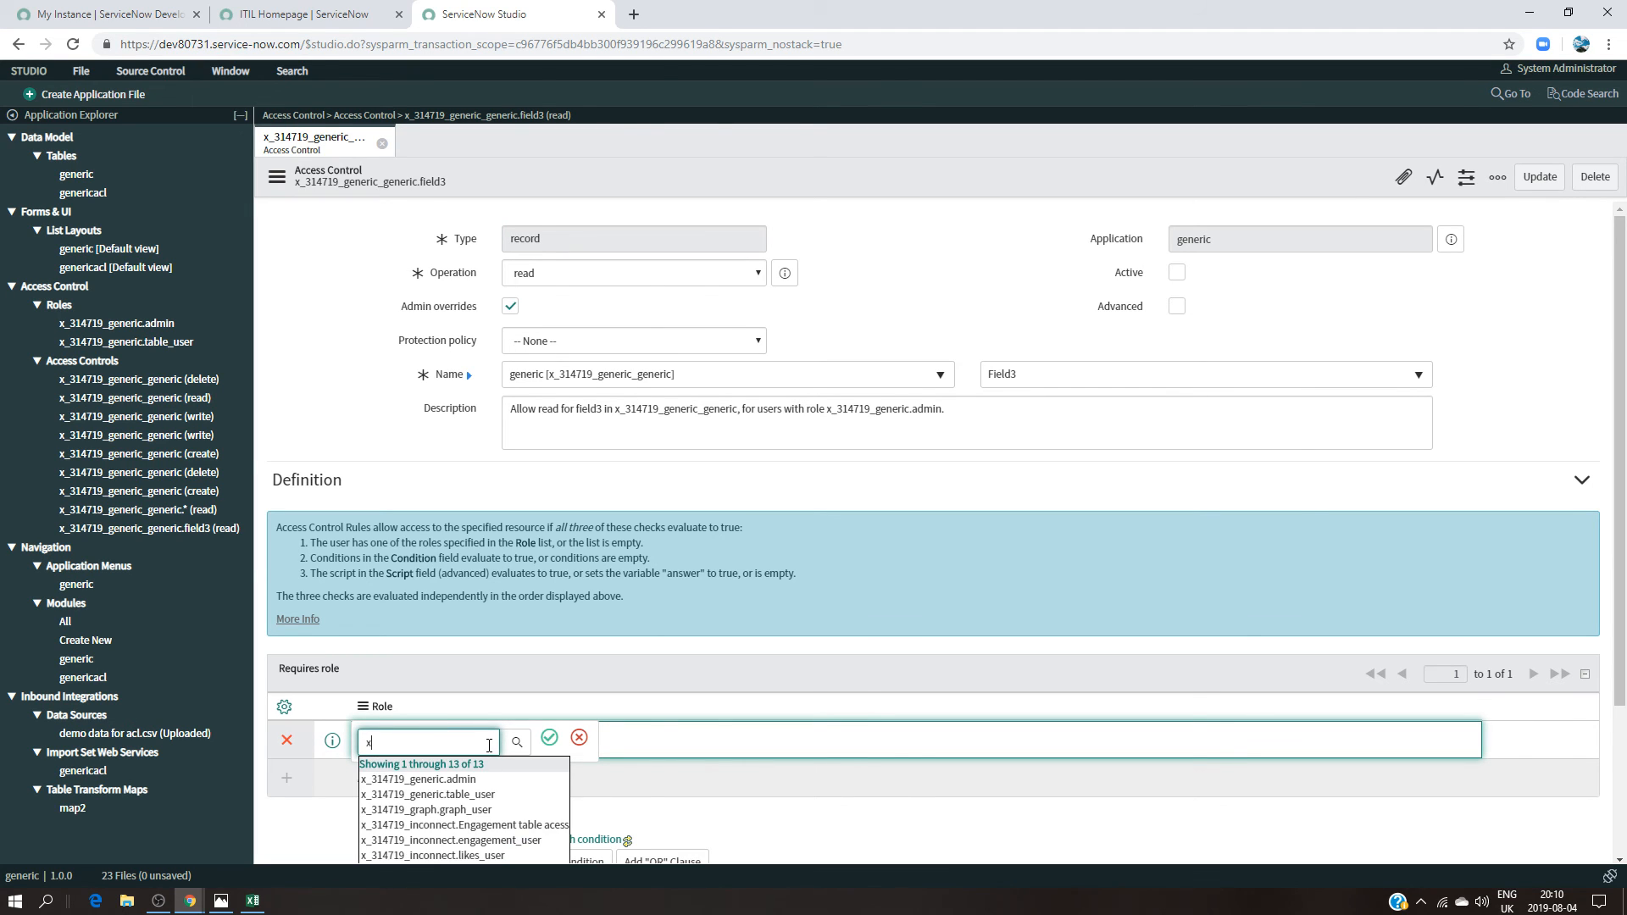
pyautogui.click(491, 793)
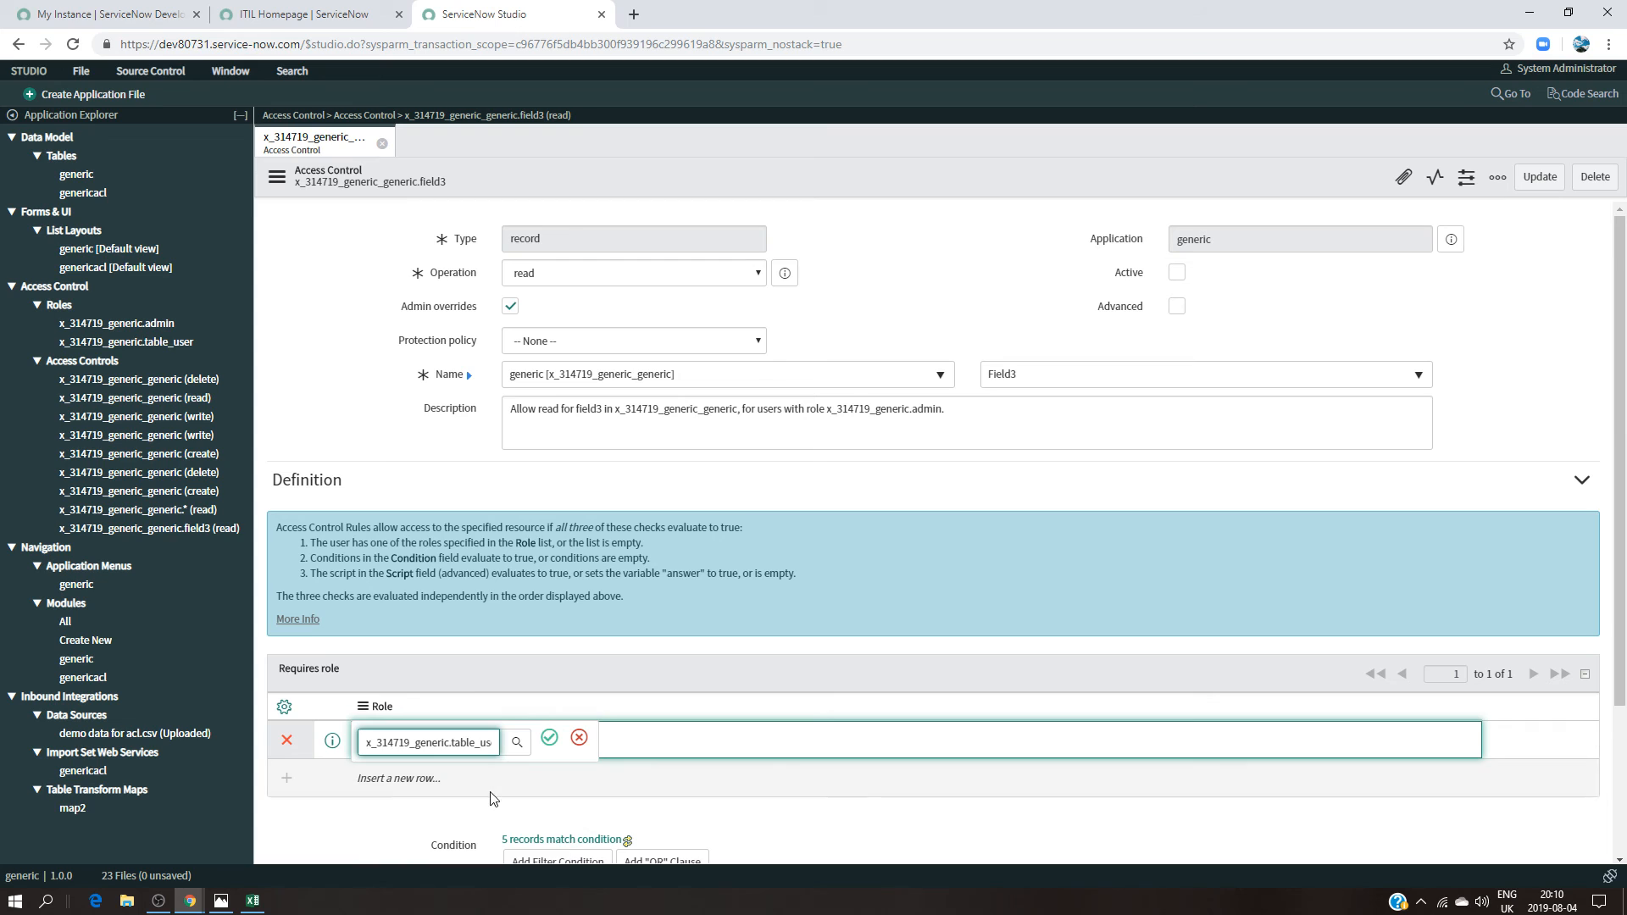
pyautogui.click(549, 738)
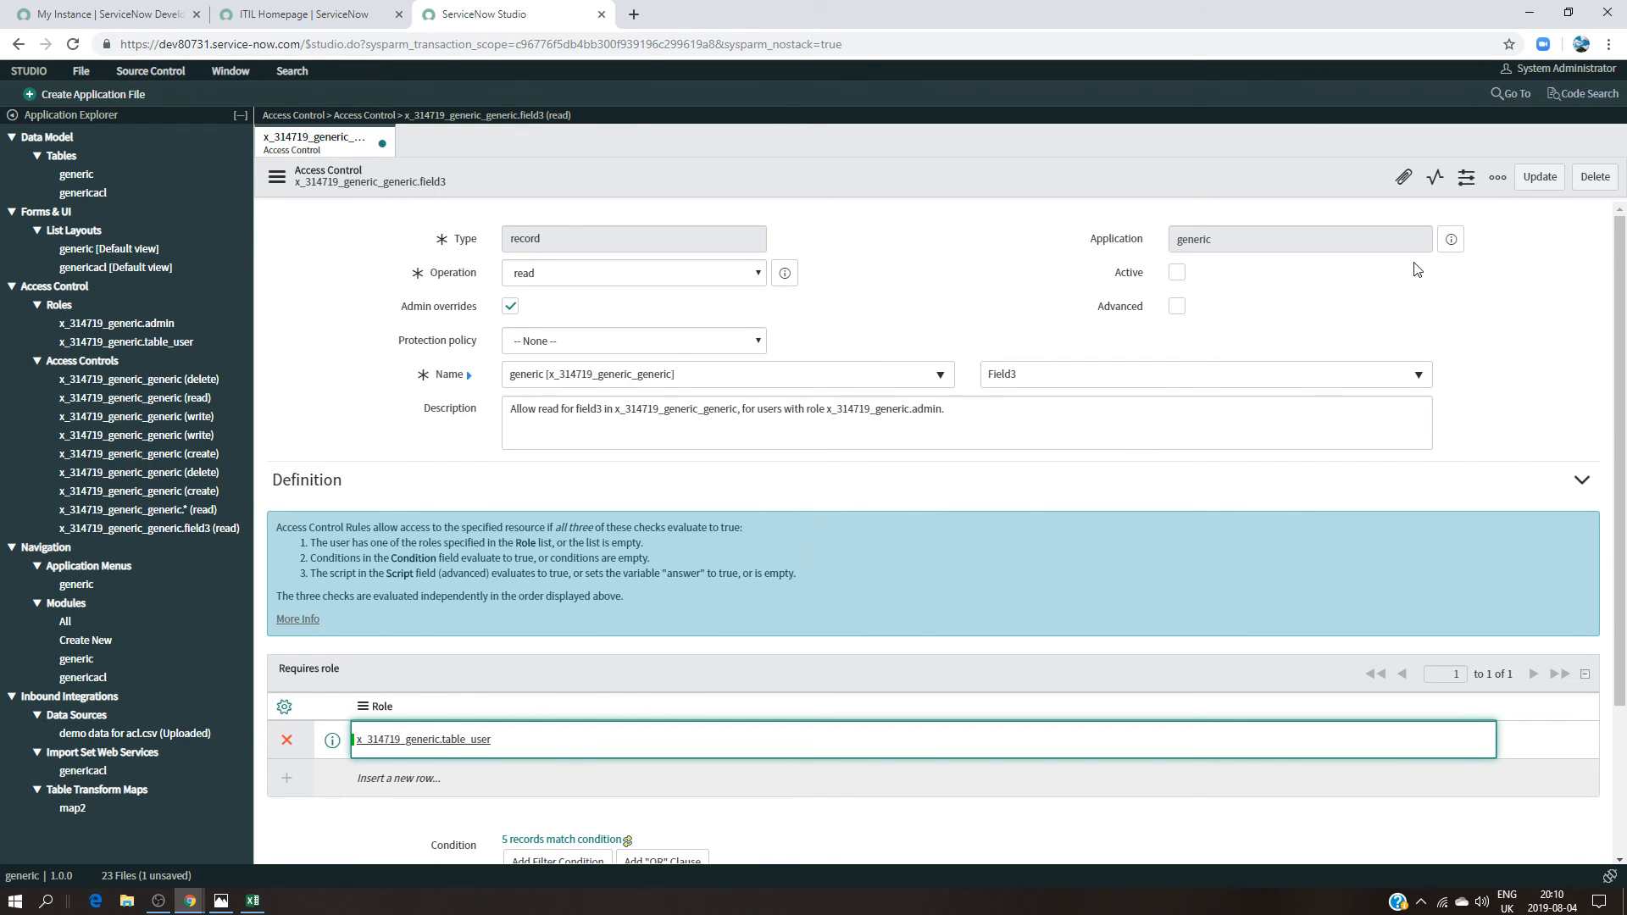
pyautogui.click(1536, 177)
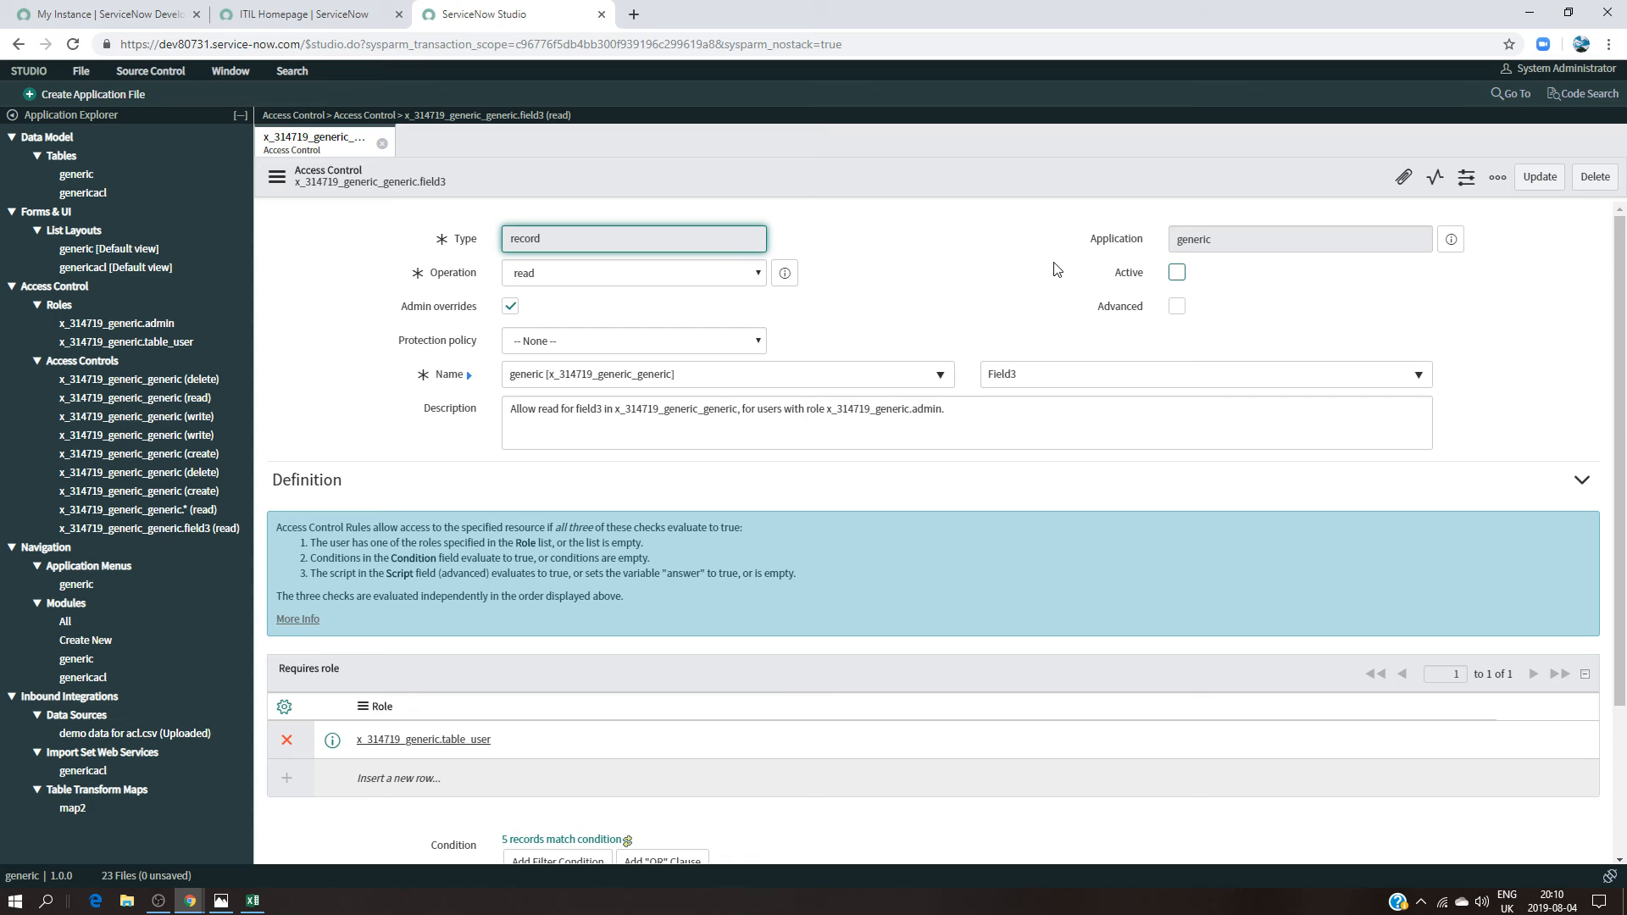
# Step: Review expected_result.png again and impersonate the test user who has the generic admin role
pyautogui.click(223, 896)
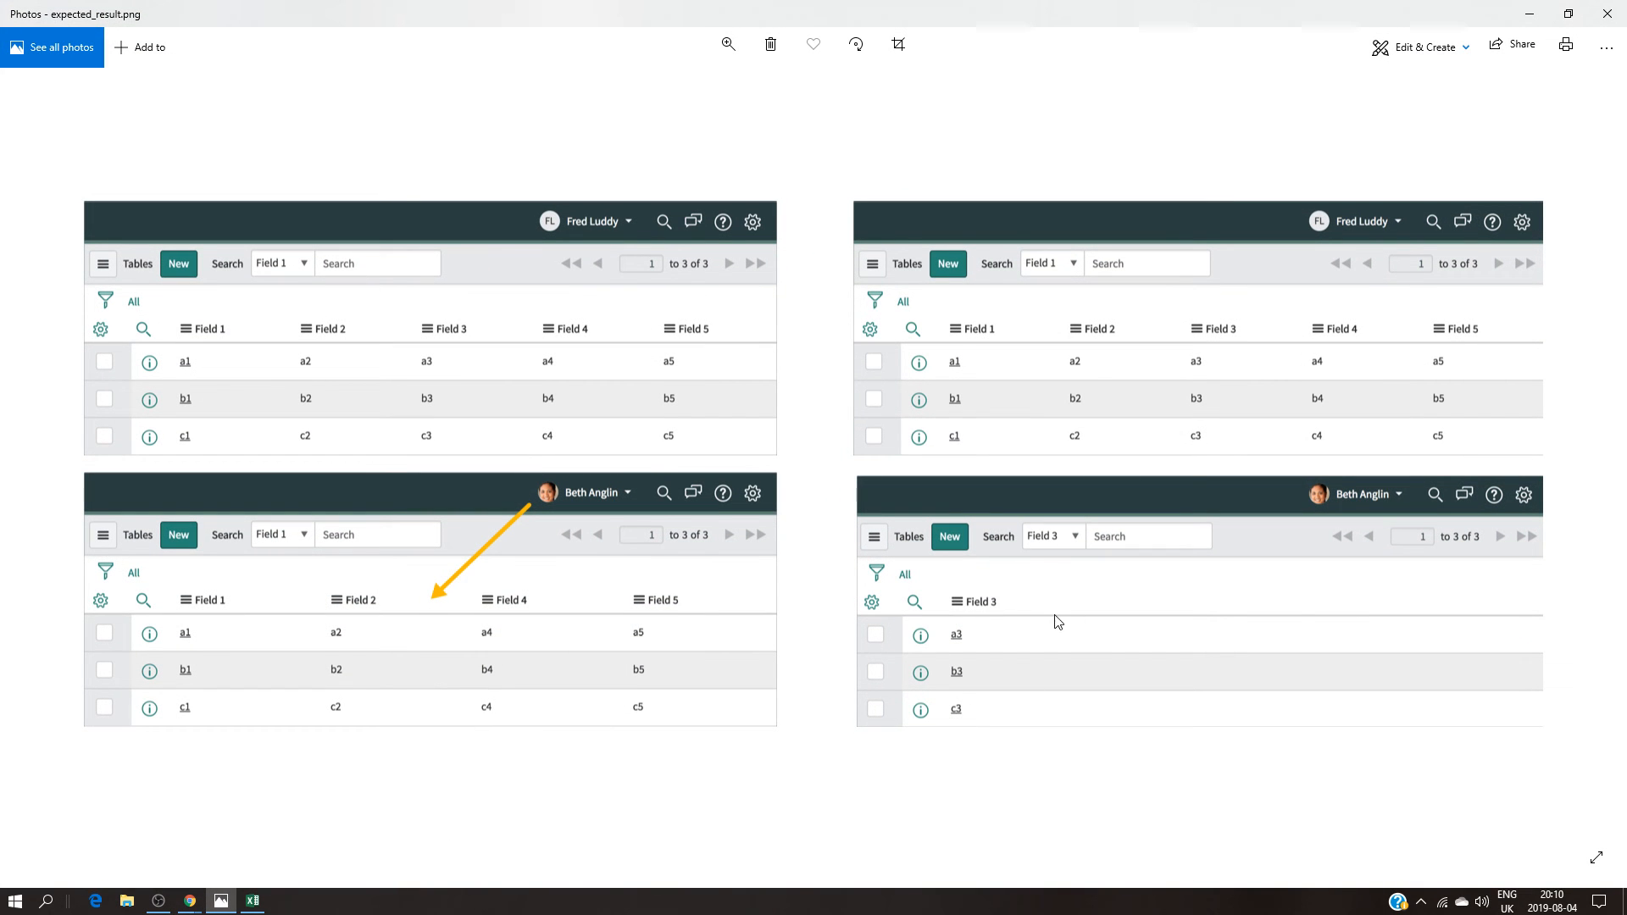
pyautogui.click(1530, 14)
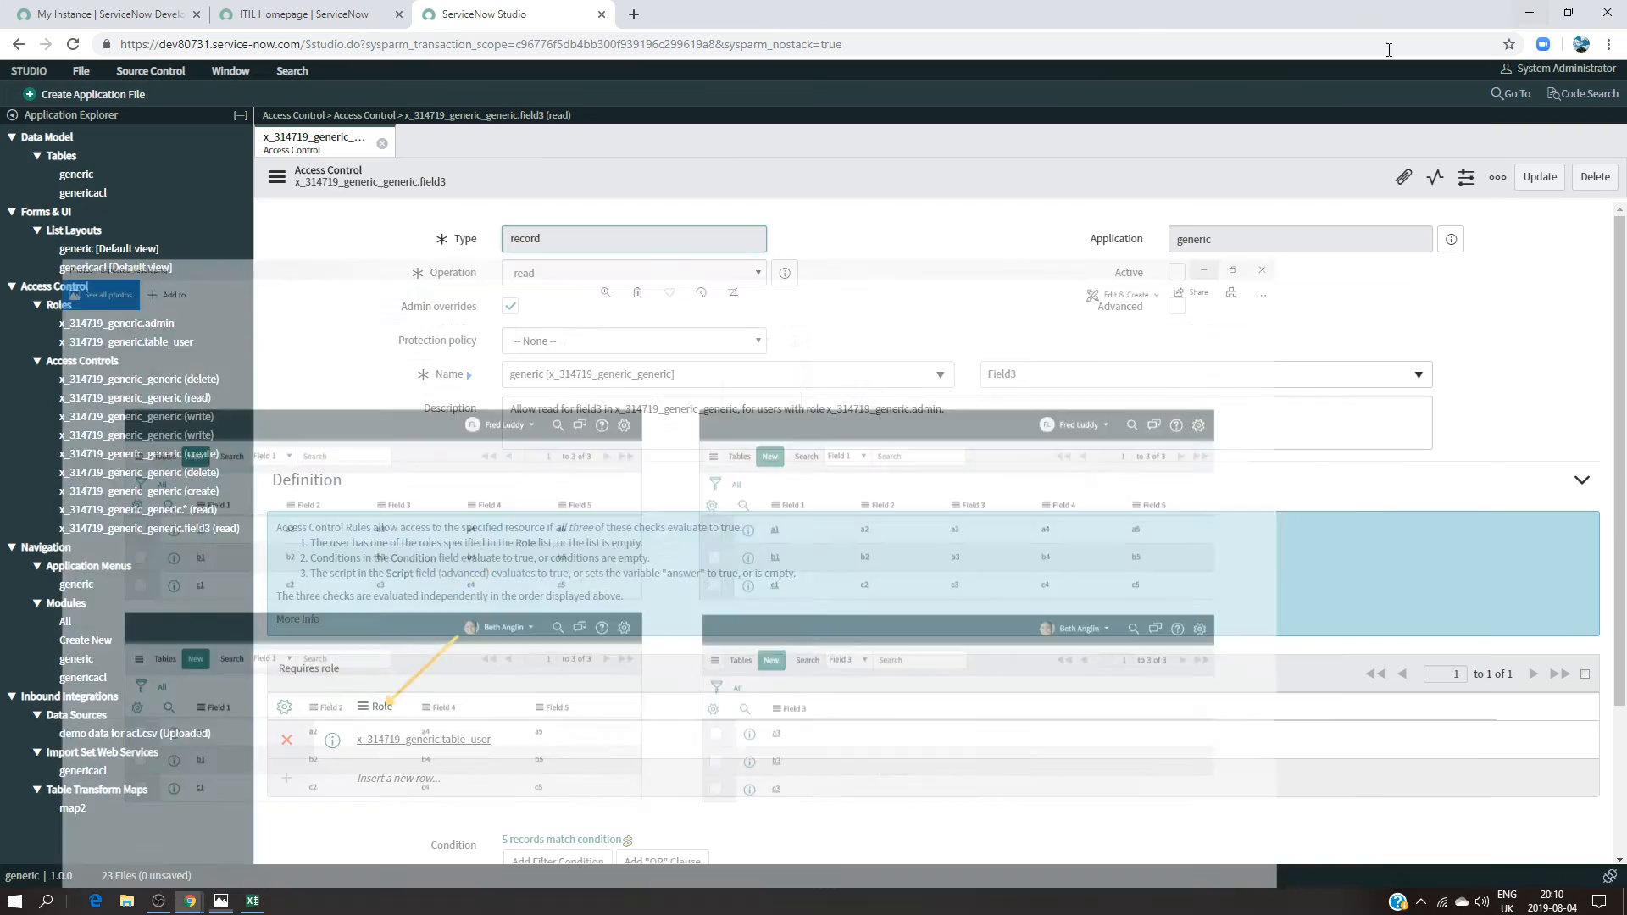
pyautogui.click(282, 8)
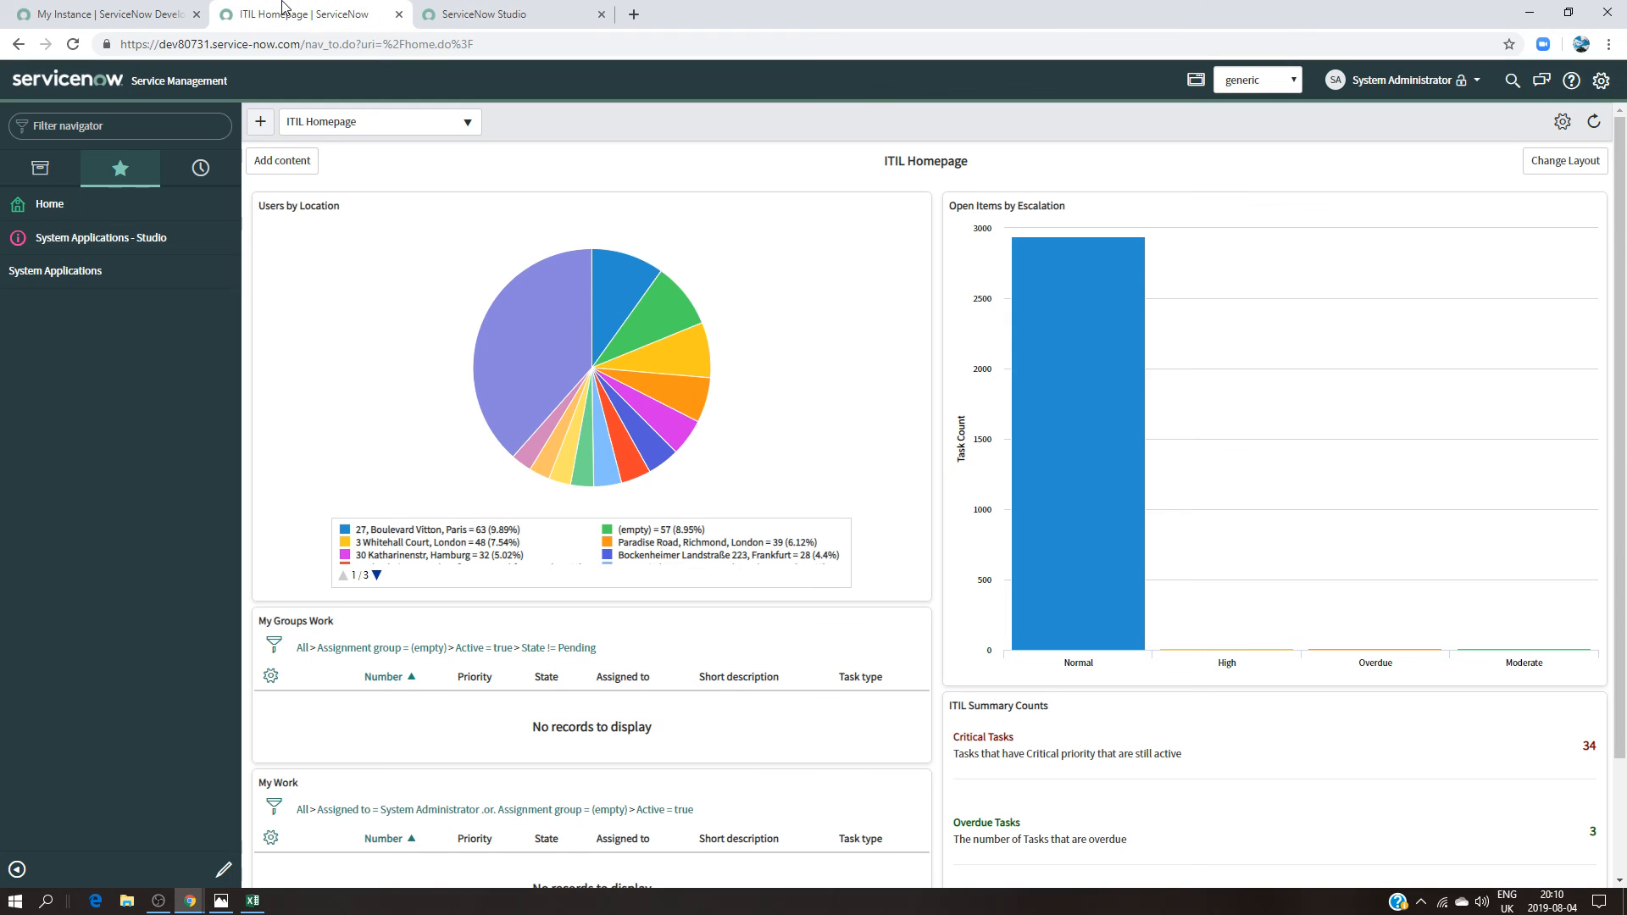
pyautogui.click(1422, 81)
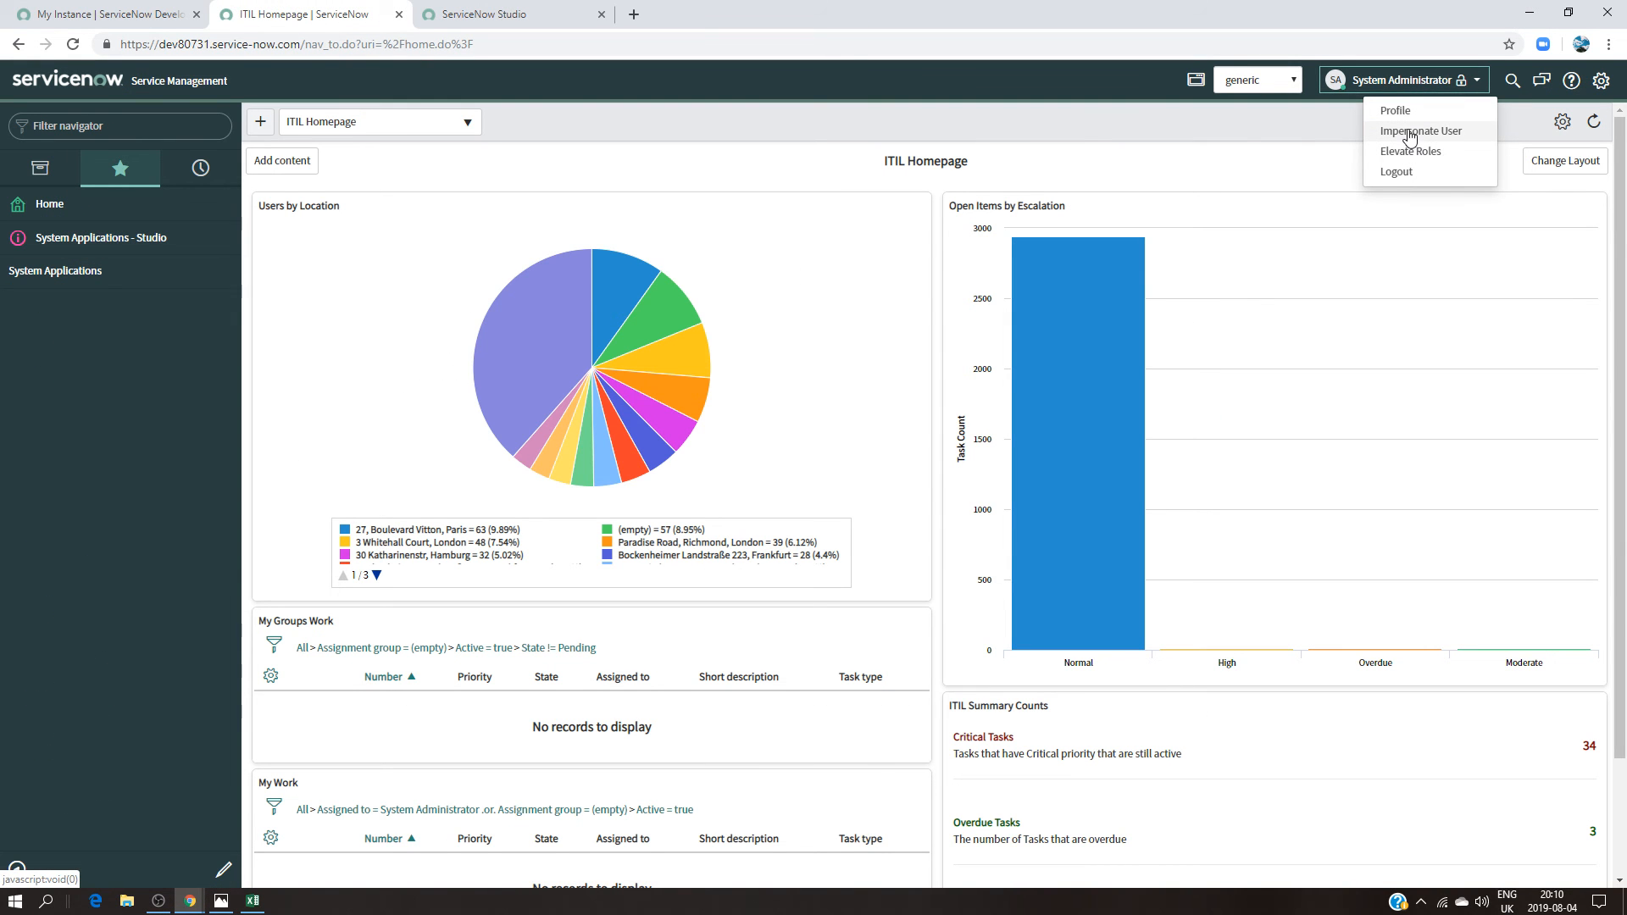
pyautogui.click(1417, 131)
pyautogui.click(691, 339)
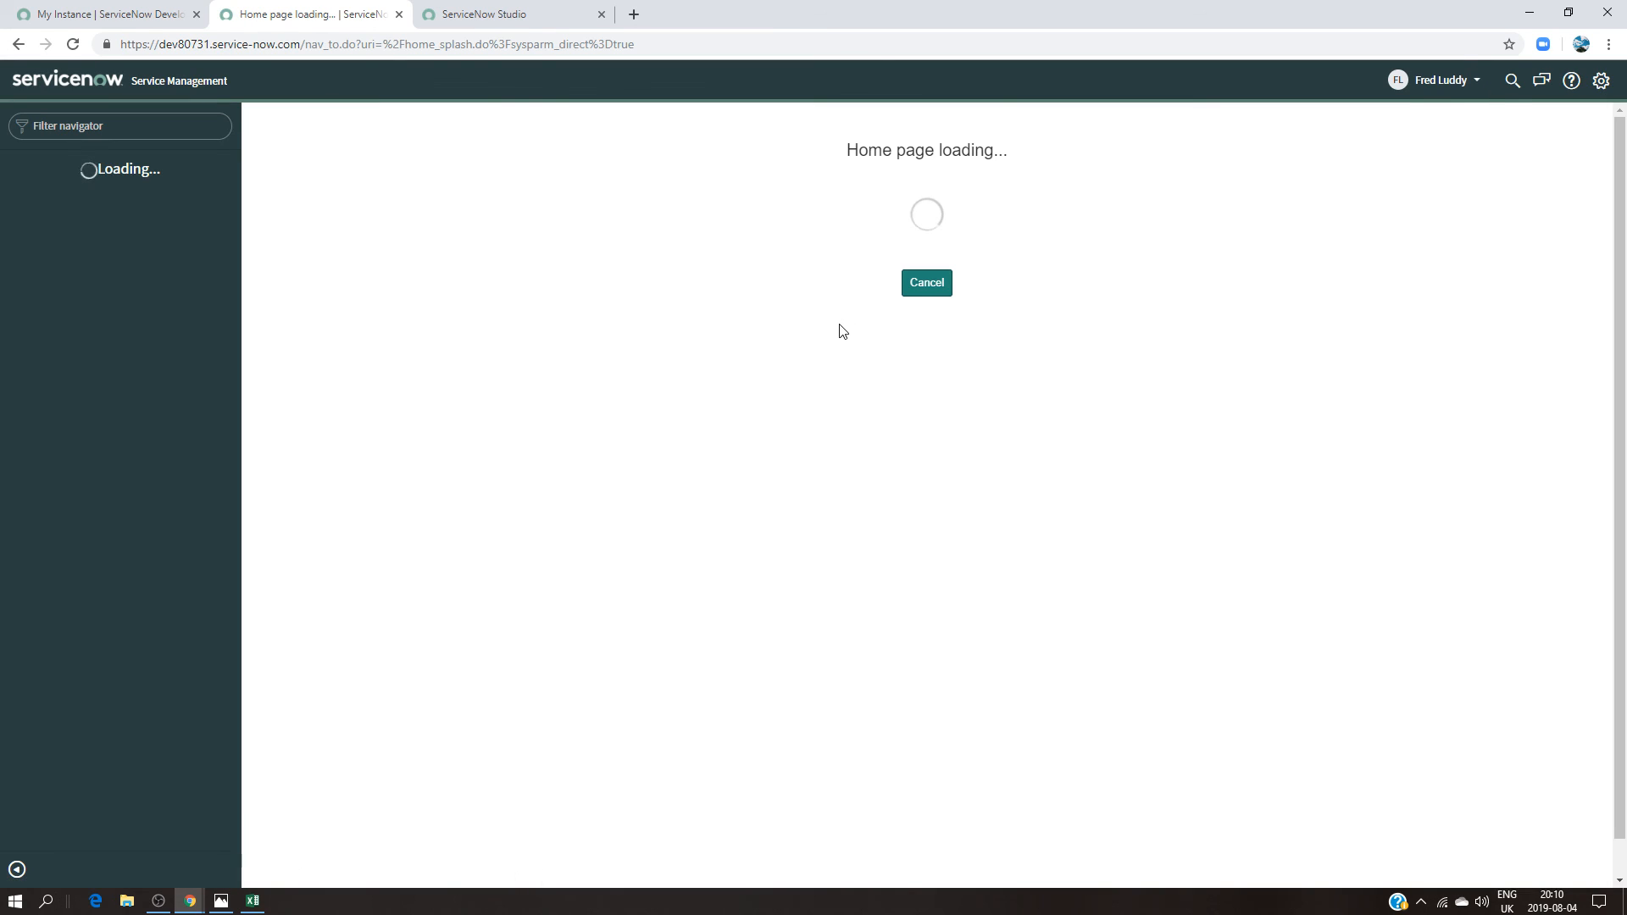
# Step: Find the generic application in the navigator and open the list of all its records as the generic admin user
pyautogui.click(79, 127)
pyautogui.write('be')
pyautogui.press('BackSpace')
pyautogui.press('BackSpace')
pyautogui.write('gene')
pyautogui.write('i')
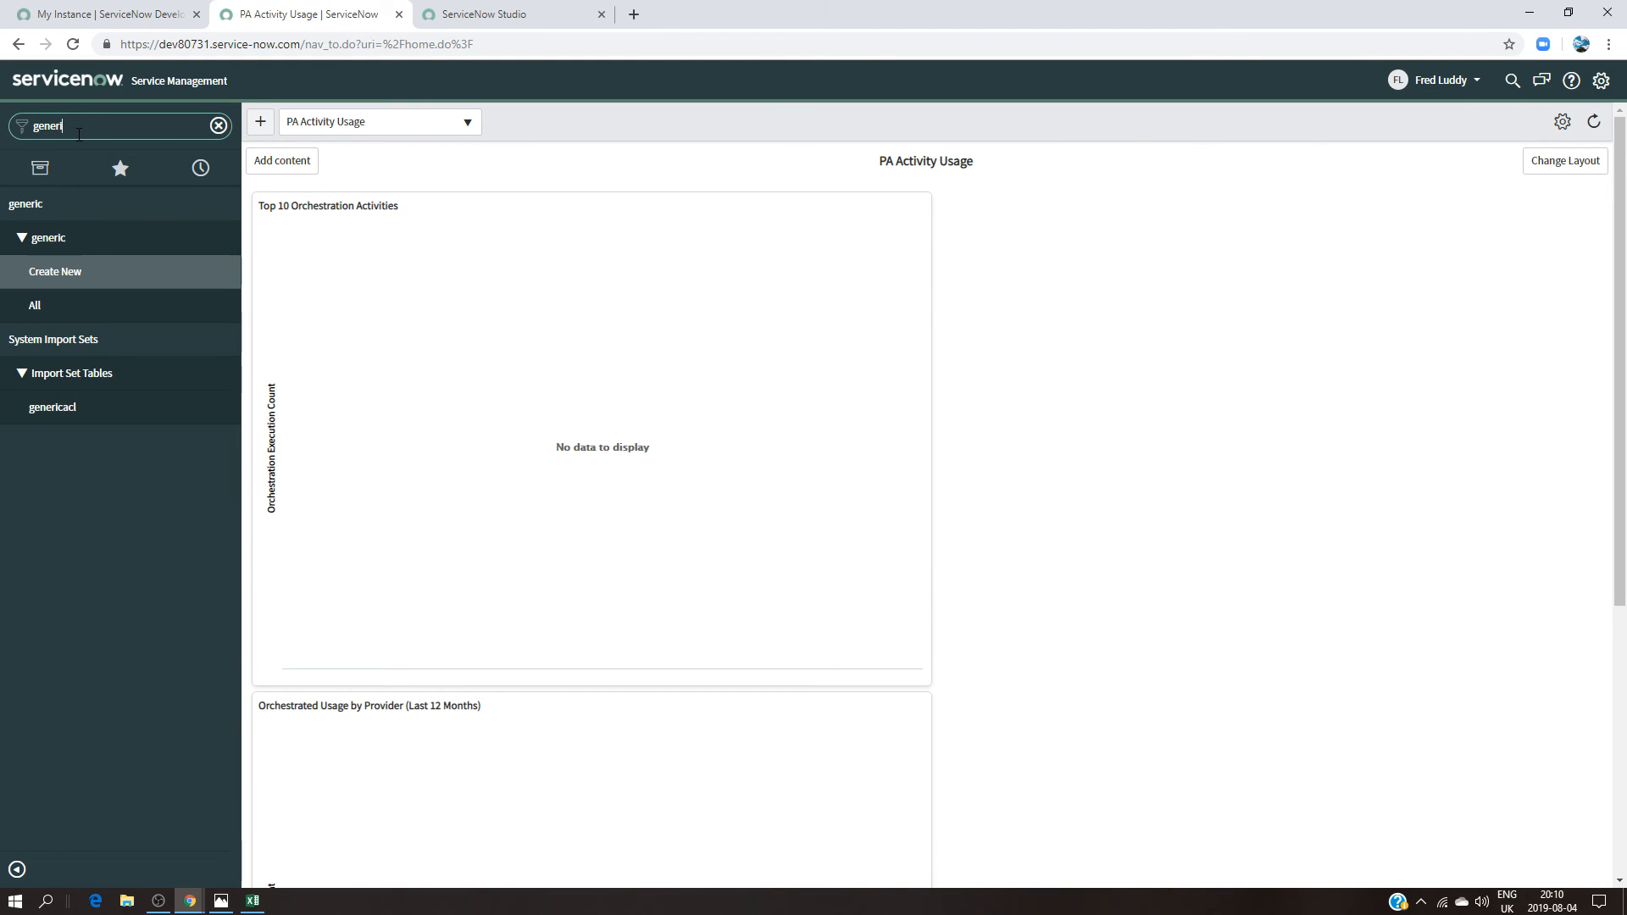
pyautogui.click(48, 306)
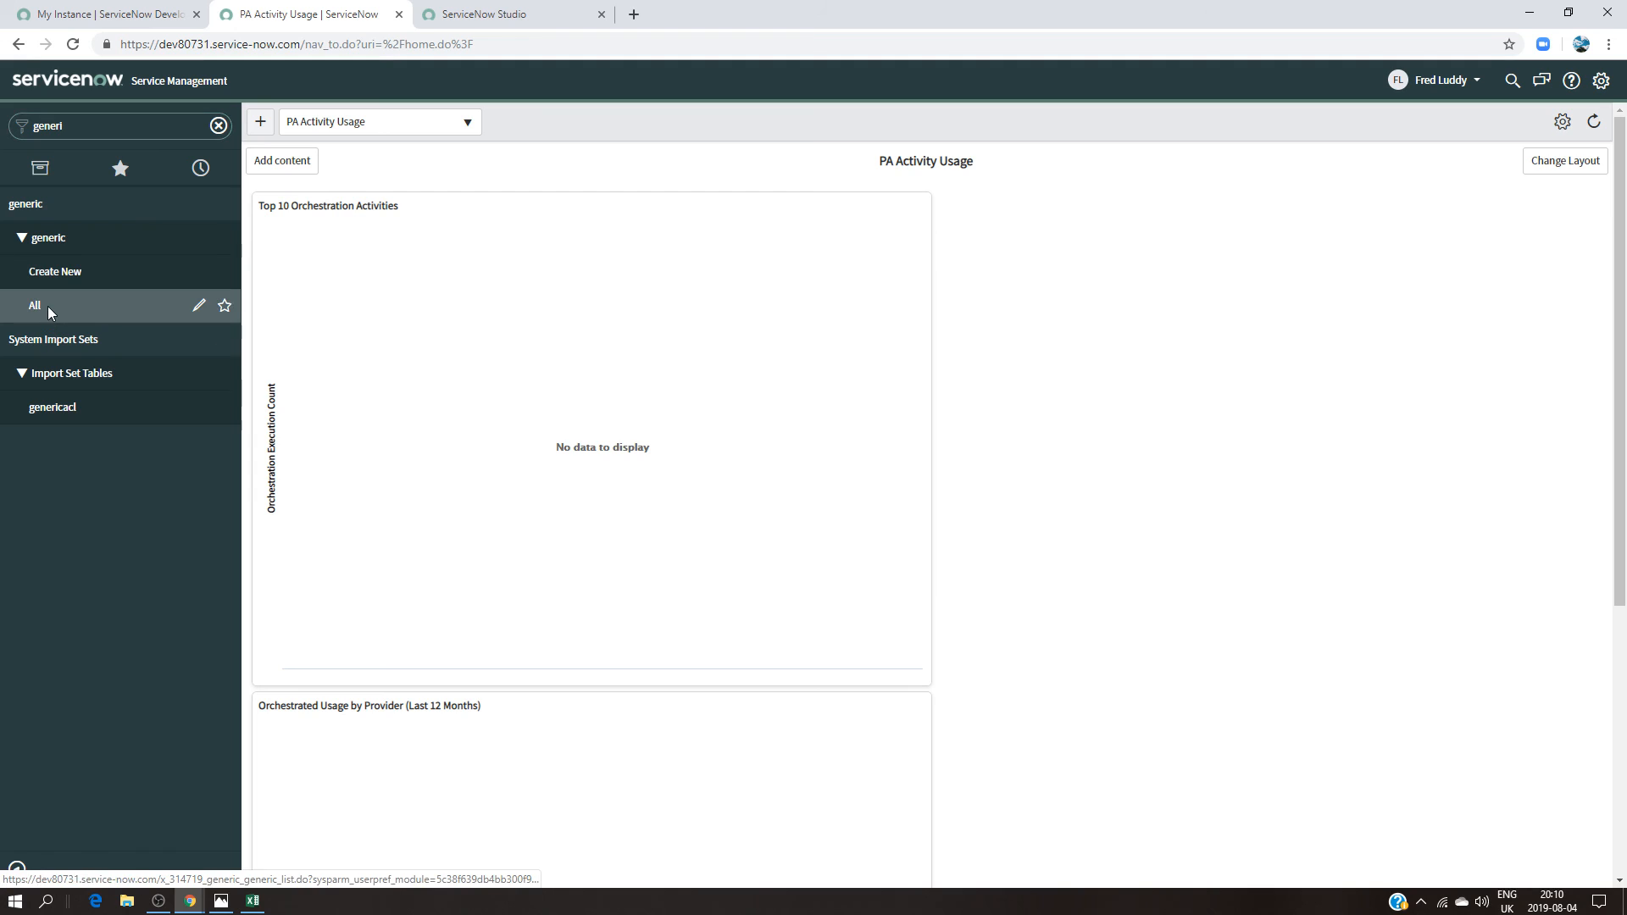
# Step: Impersonate the test user without the generic admin role, and inspect the full generic record list and its selectable columns
pyautogui.click(1419, 84)
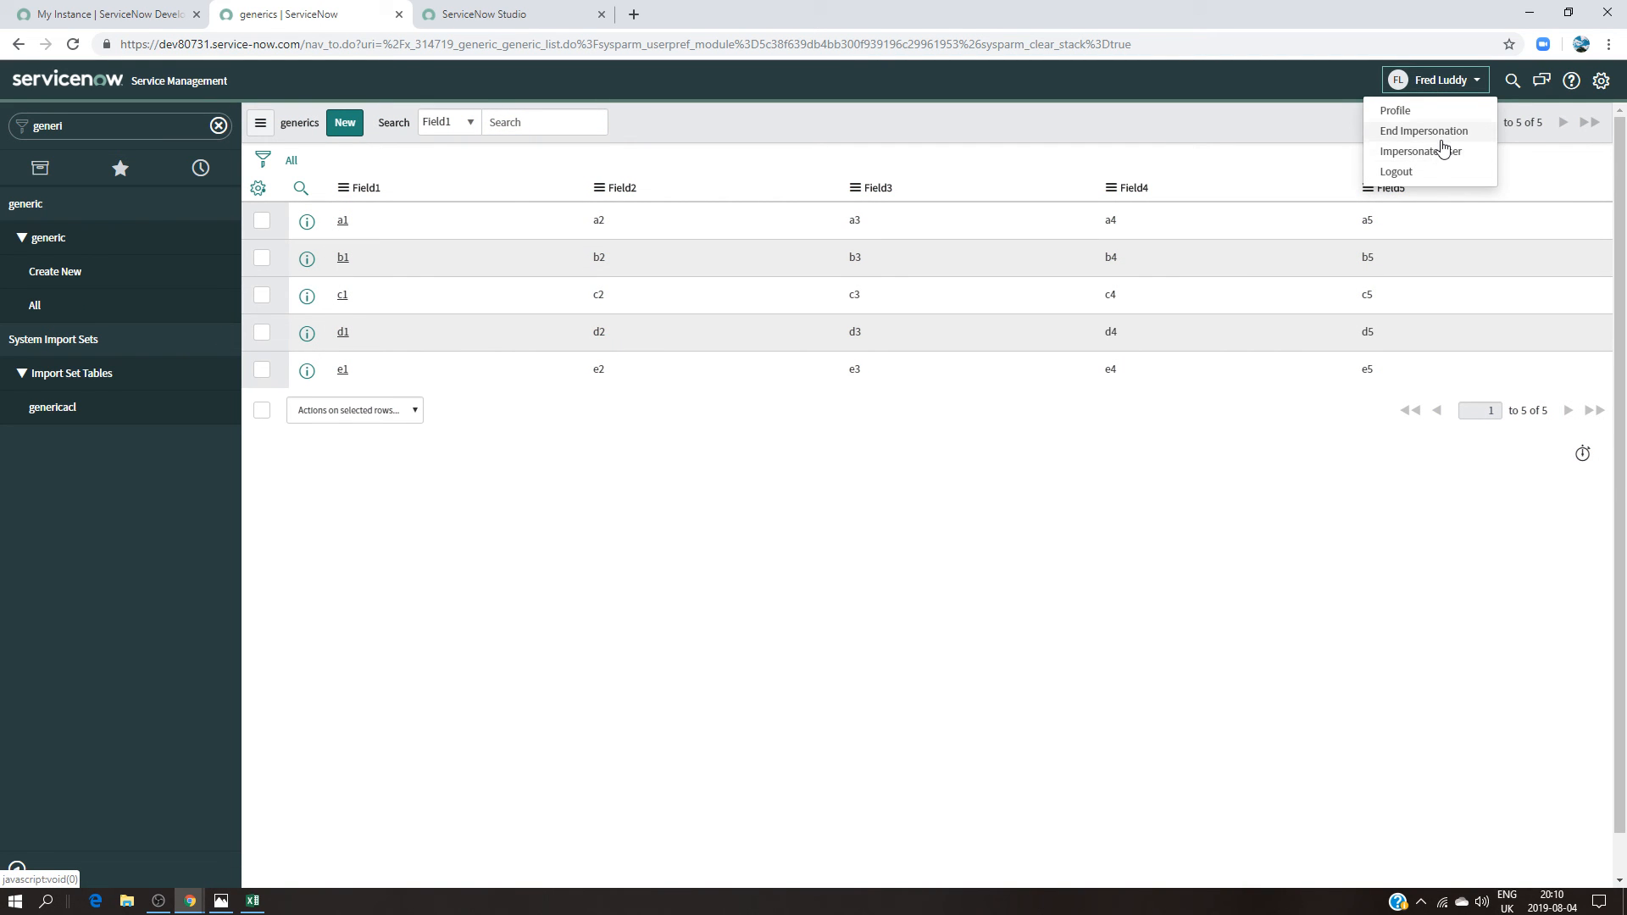
pyautogui.click(1442, 153)
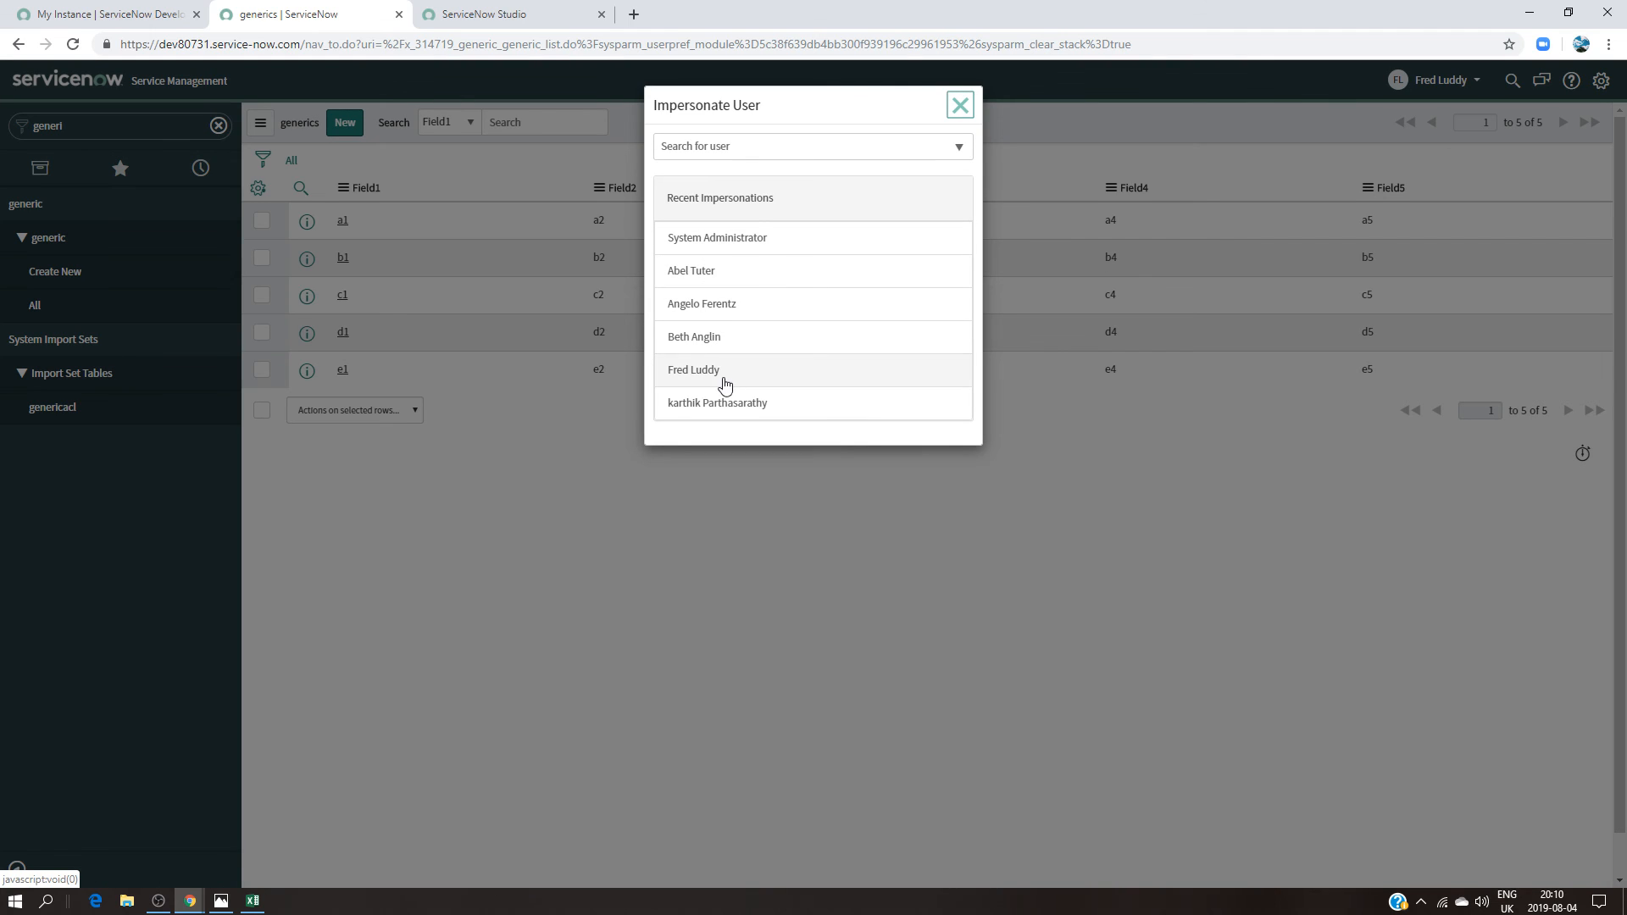
pyautogui.click(693, 346)
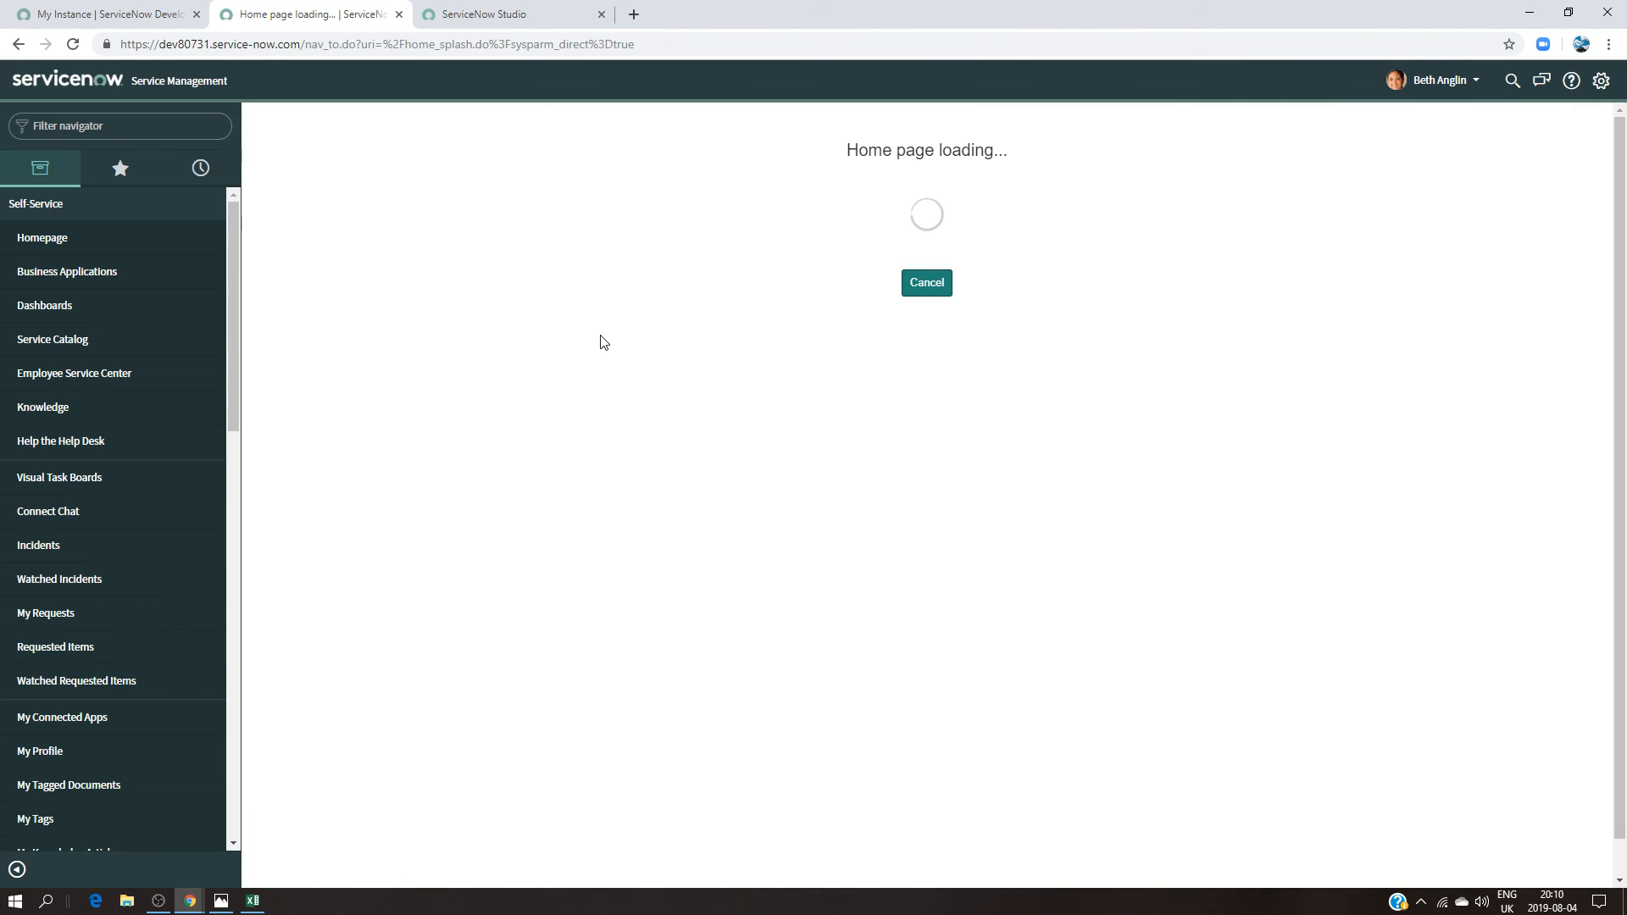
pyautogui.click(62, 123)
pyautogui.write('generic')
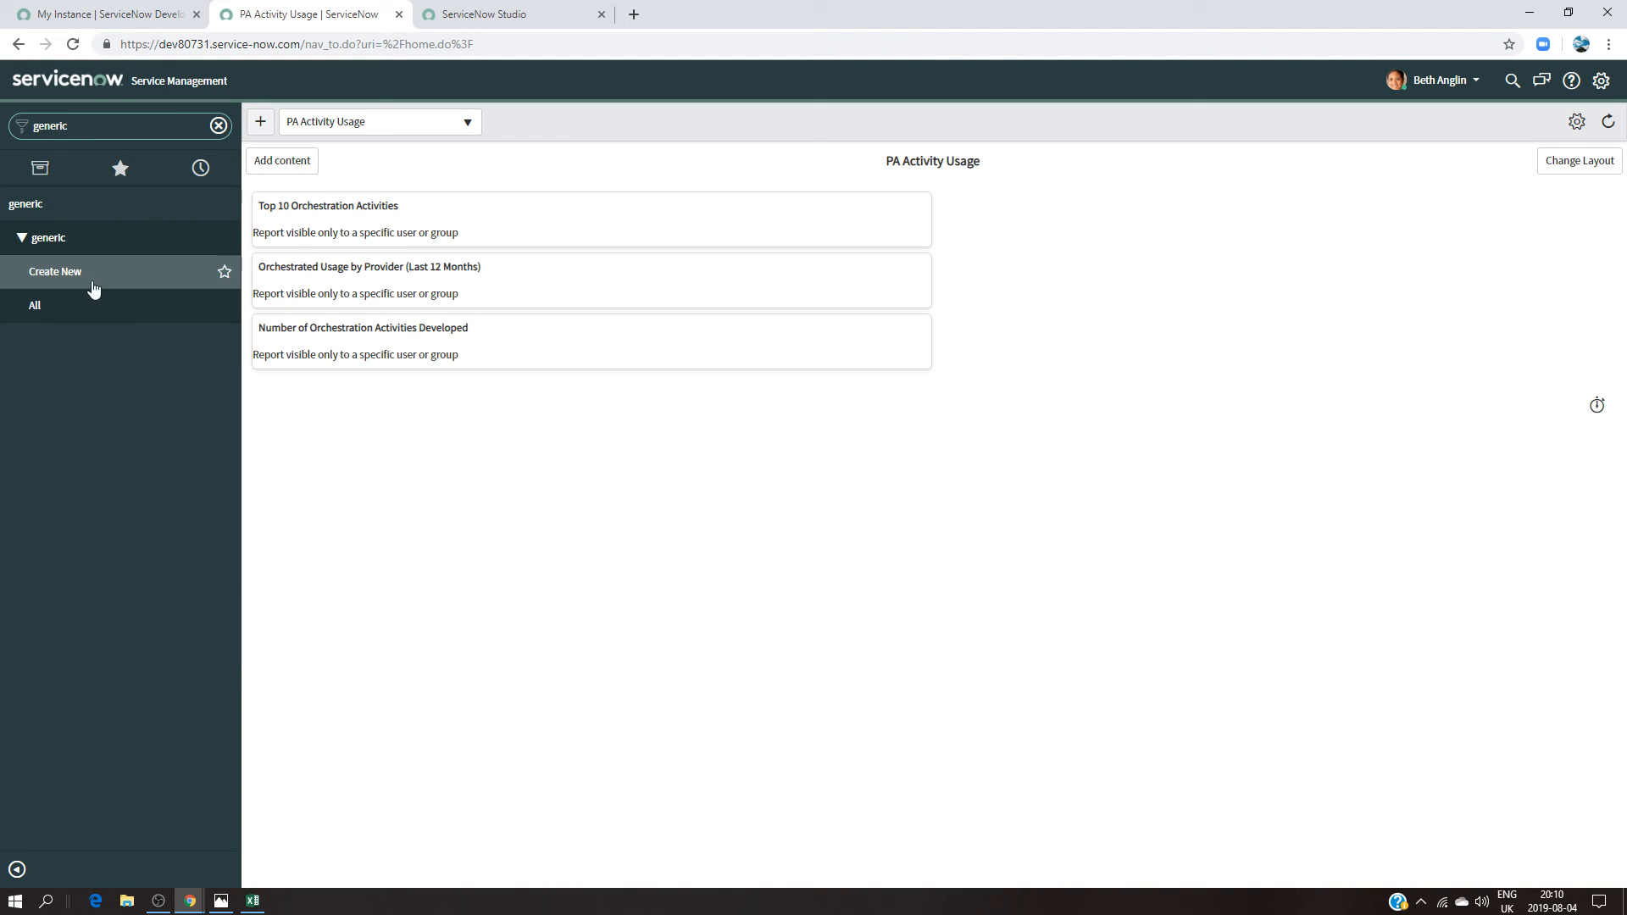
pyautogui.click(97, 319)
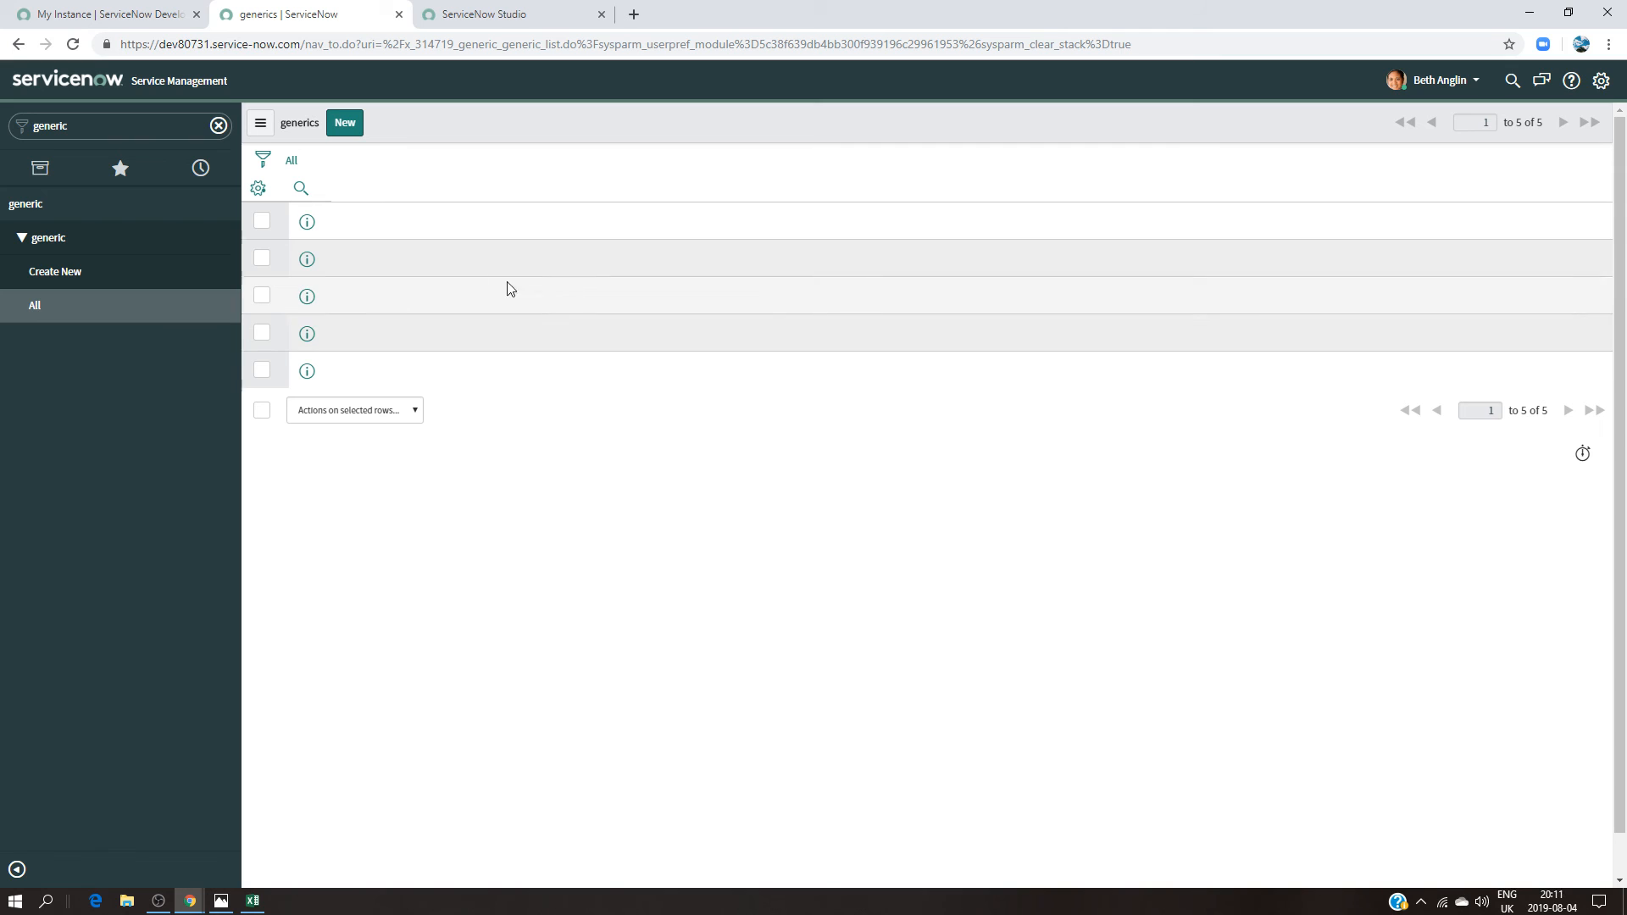
pyautogui.click(258, 188)
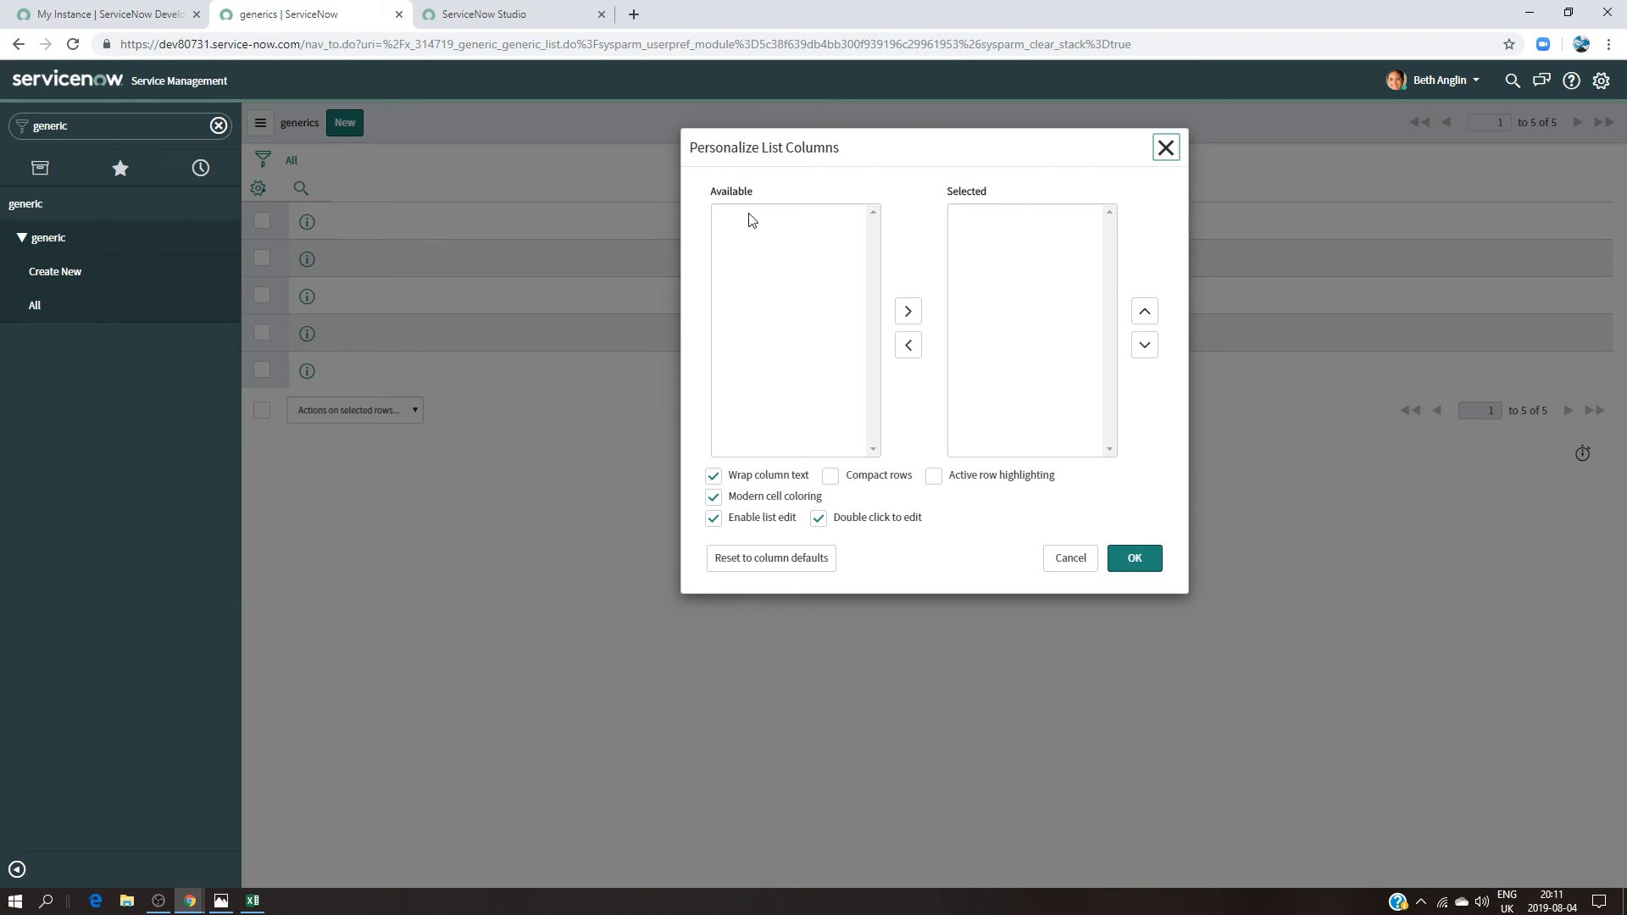
pyautogui.click(1166, 147)
# Step: Try to activate the field3 read access control in Studio and save it
pyautogui.click(573, 13)
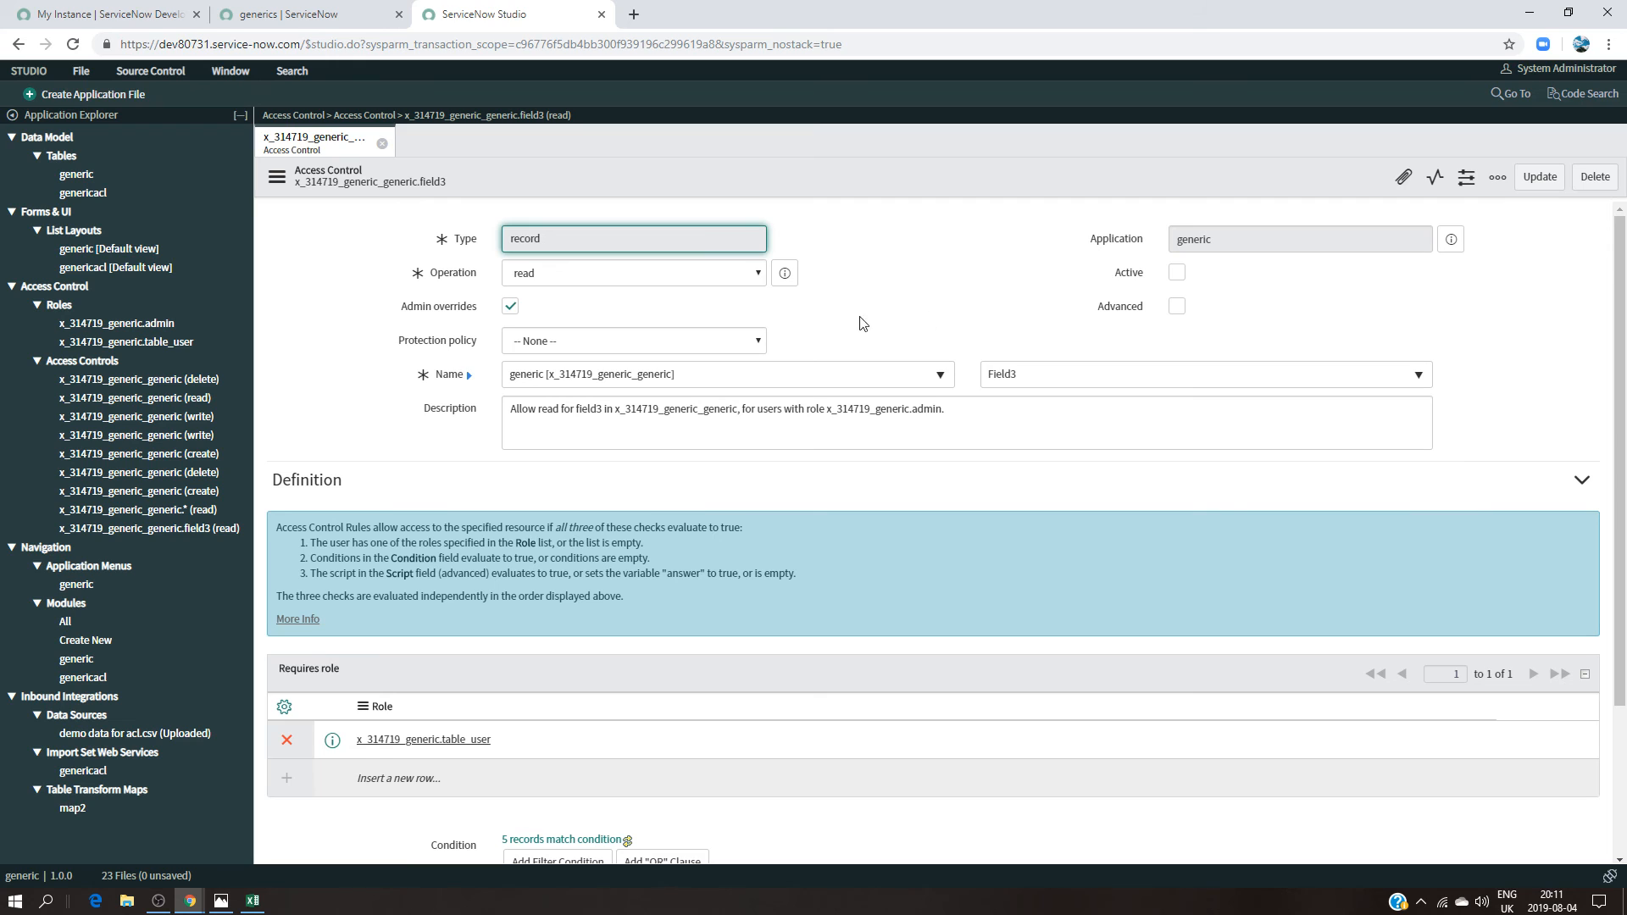
pyautogui.click(1177, 273)
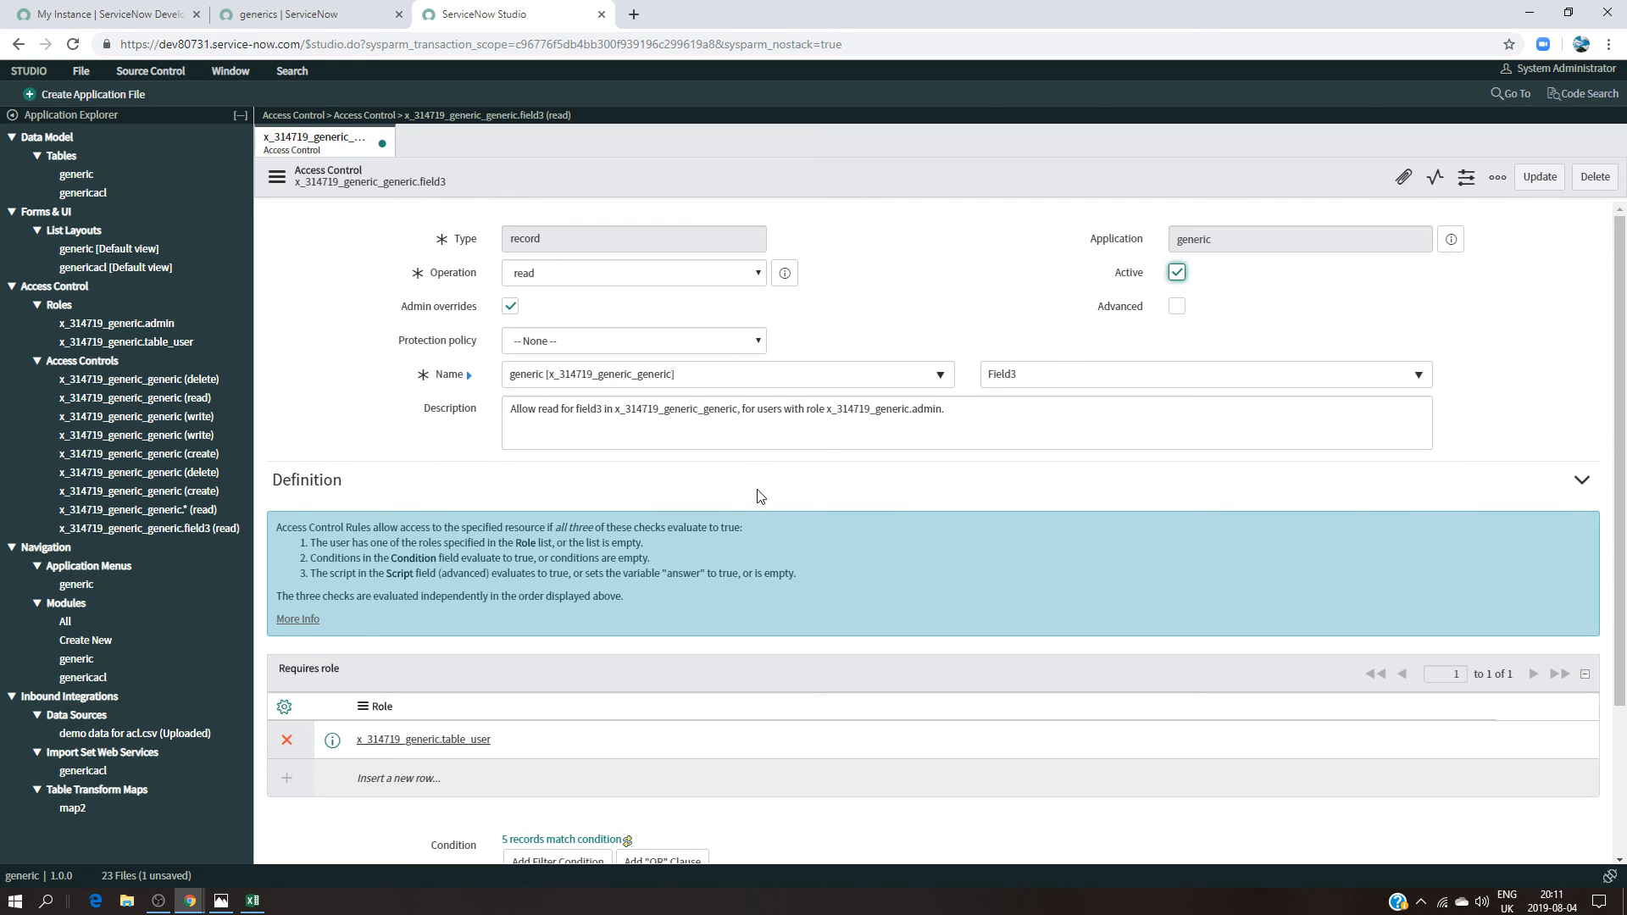
pyautogui.click(1538, 176)
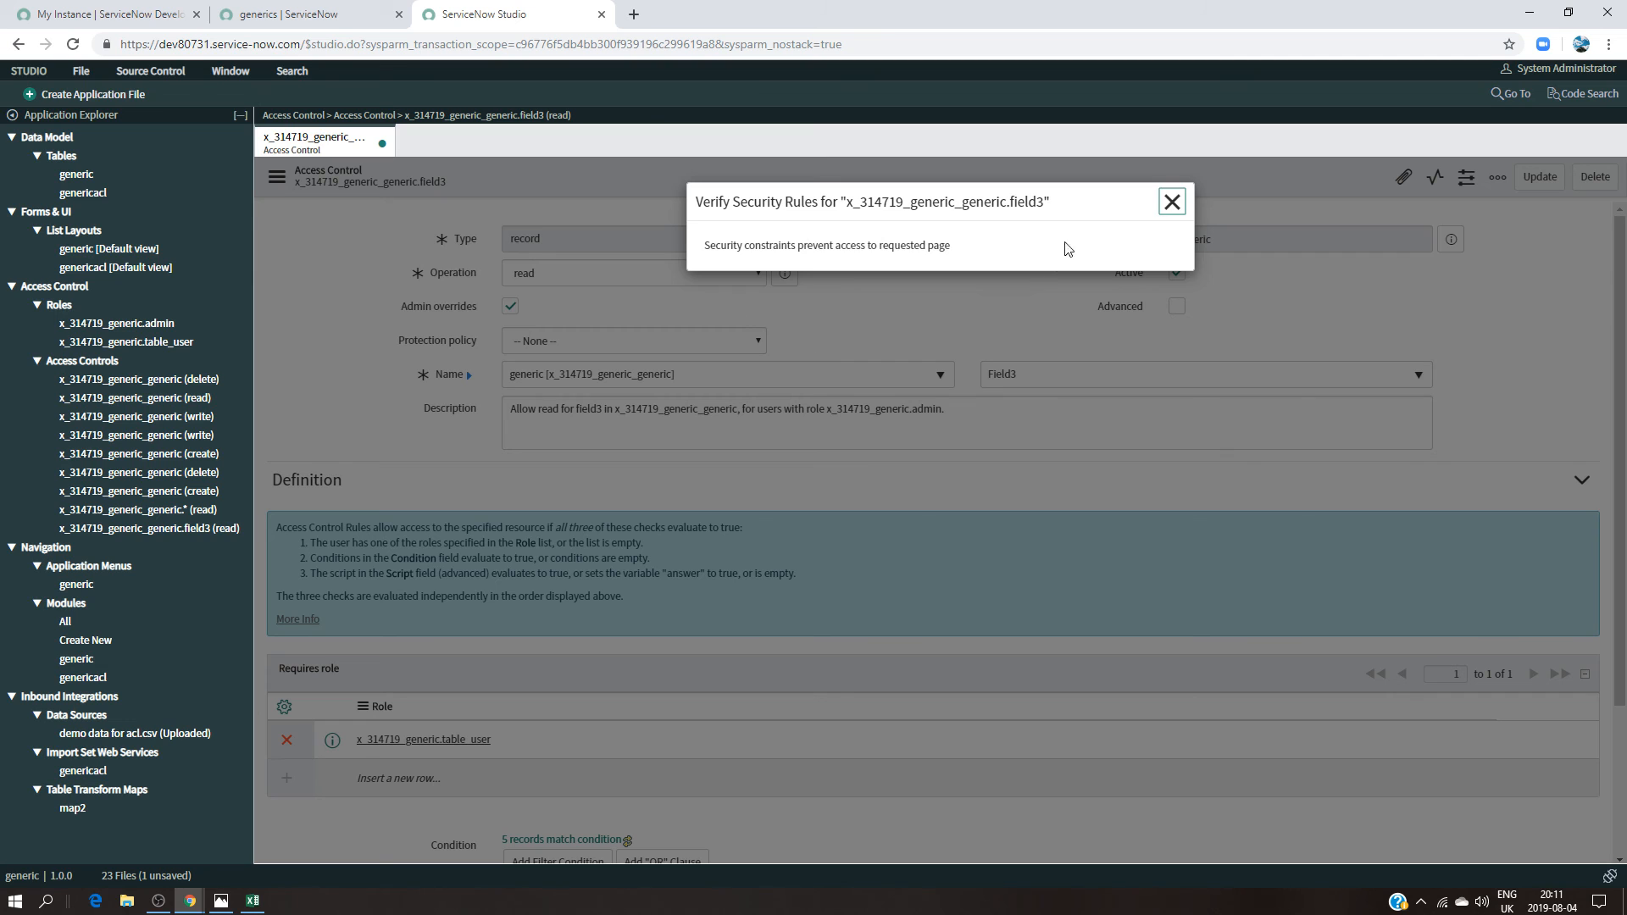
pyautogui.click(1172, 201)
# Step: Switch back to the System Administrator account and elevate its session with the security_admin role
pyautogui.click(325, 15)
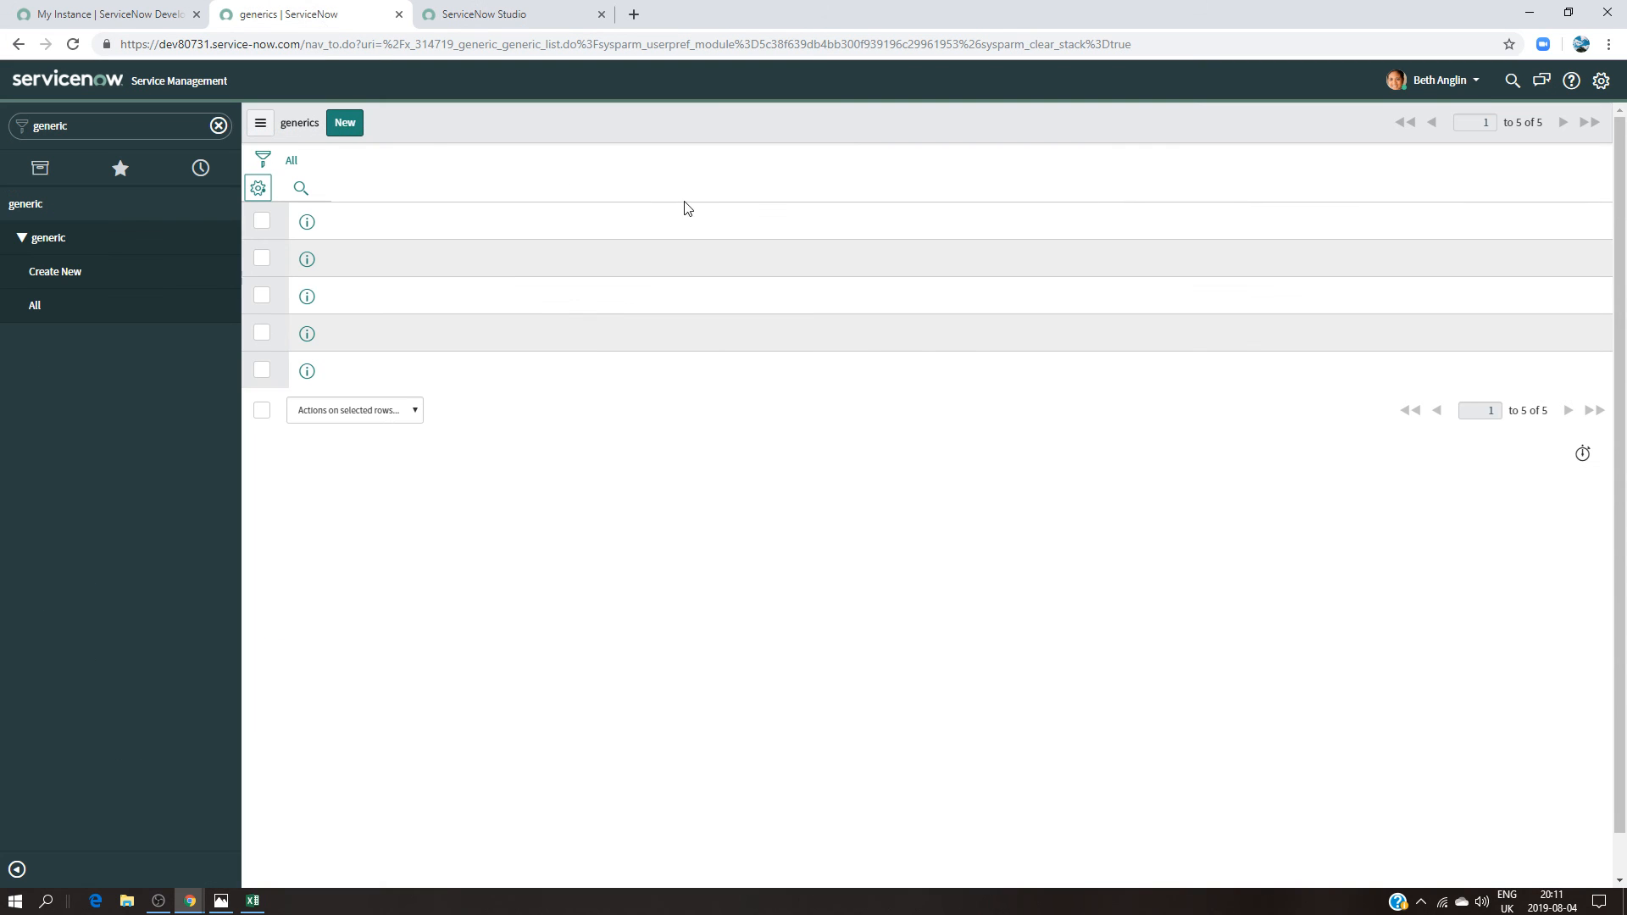
pyautogui.click(1476, 83)
pyautogui.click(1429, 151)
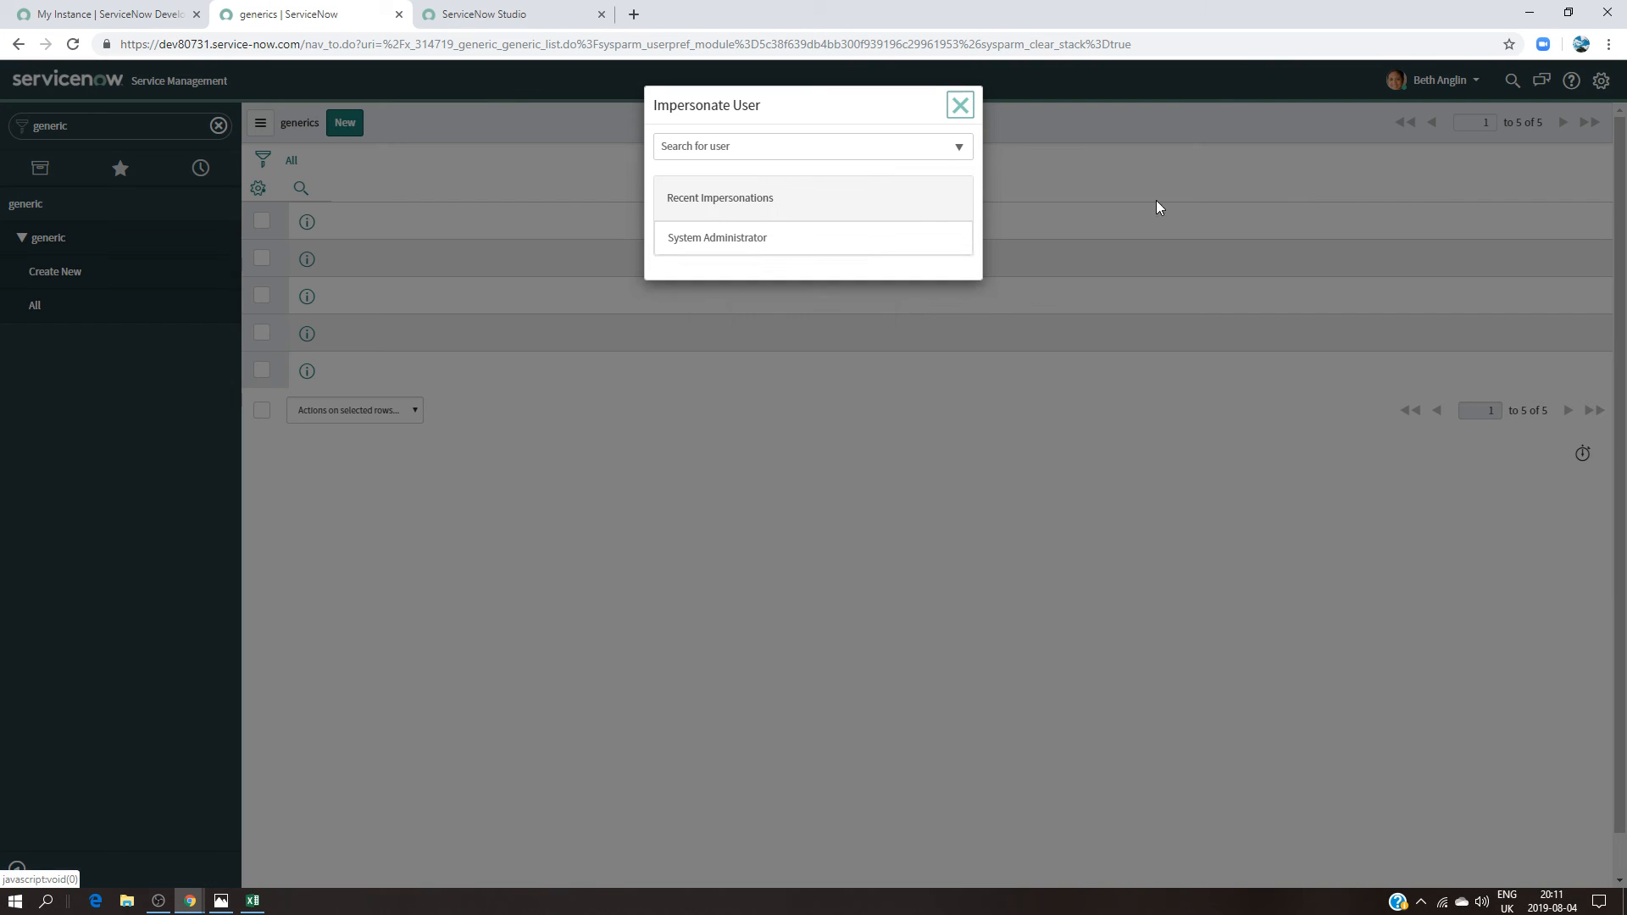
pyautogui.click(723, 241)
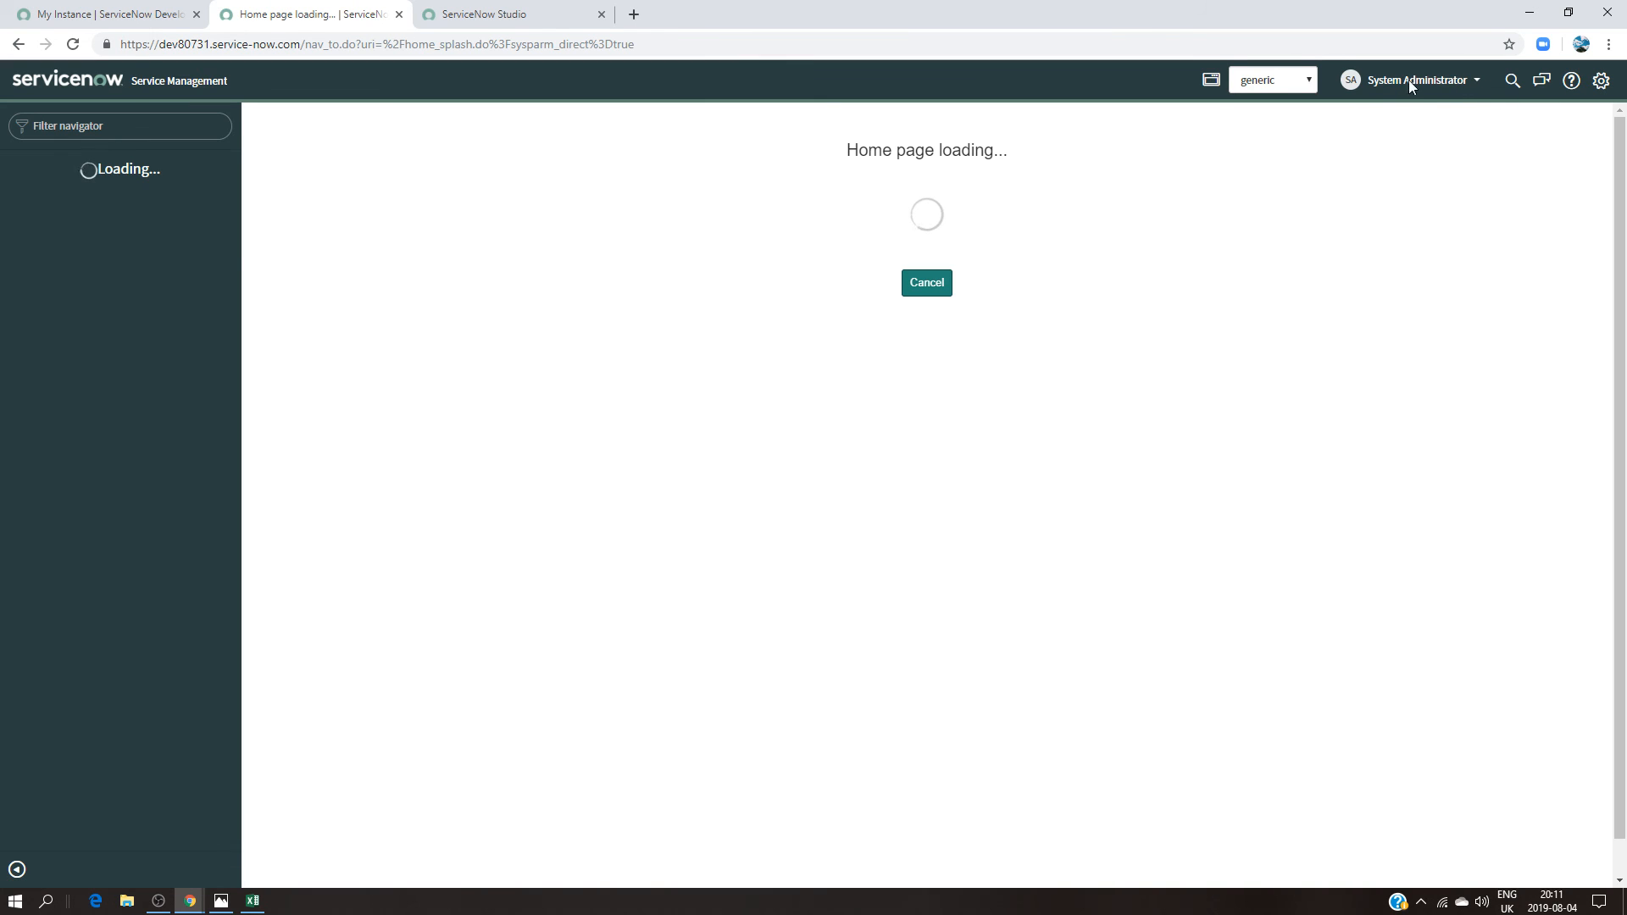
pyautogui.click(1408, 80)
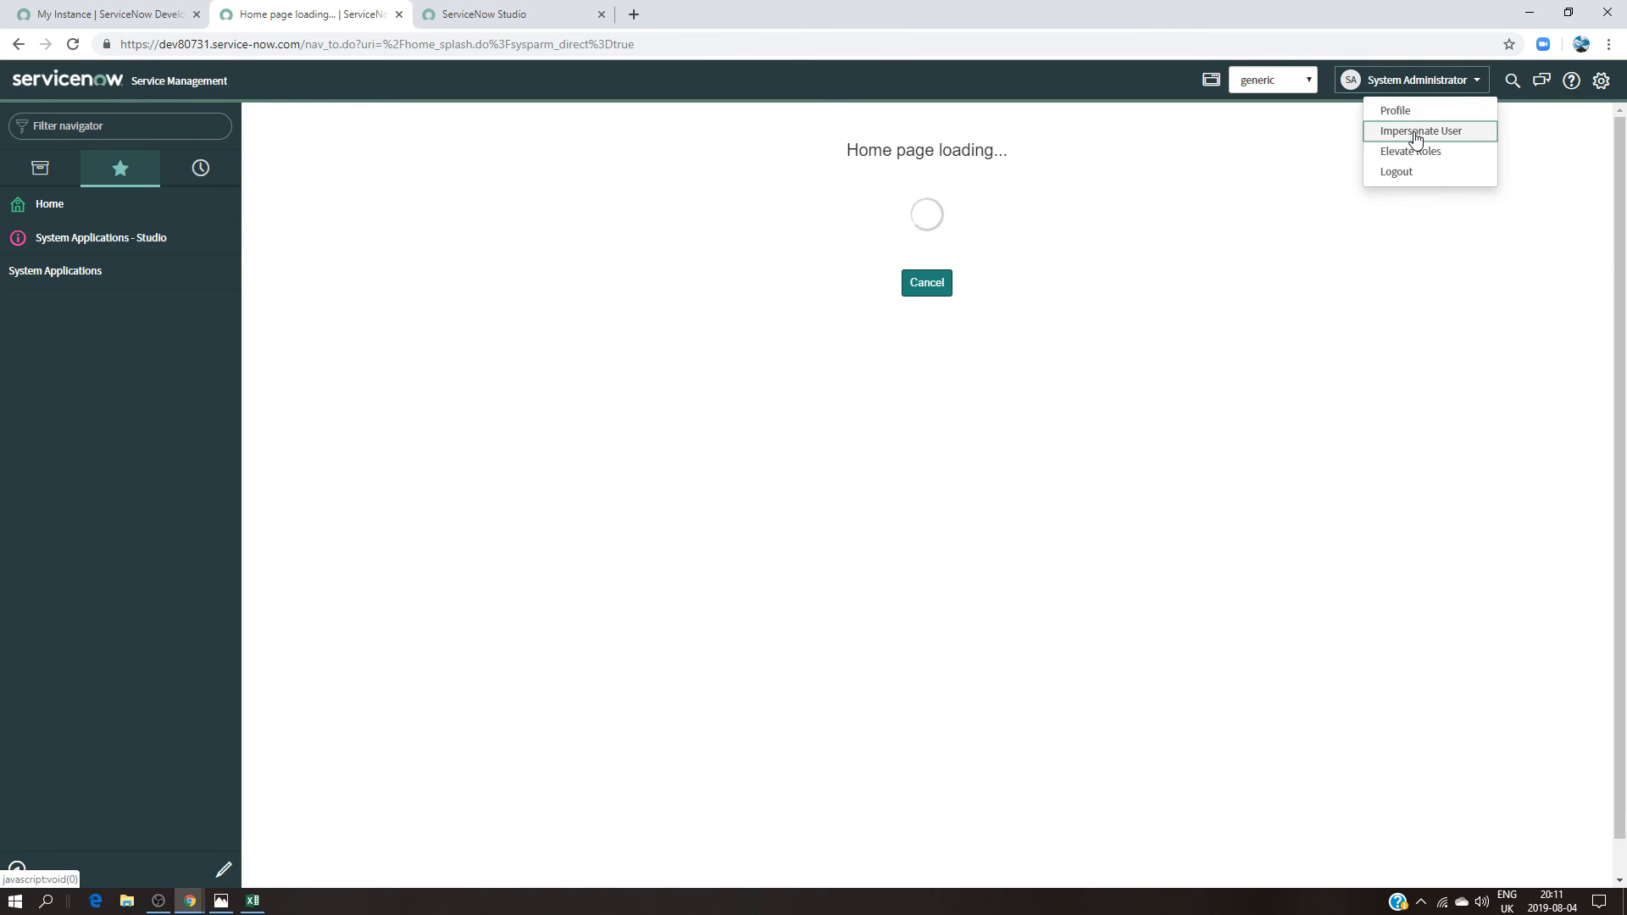
pyautogui.click(1417, 132)
pyautogui.click(959, 105)
pyautogui.click(1425, 81)
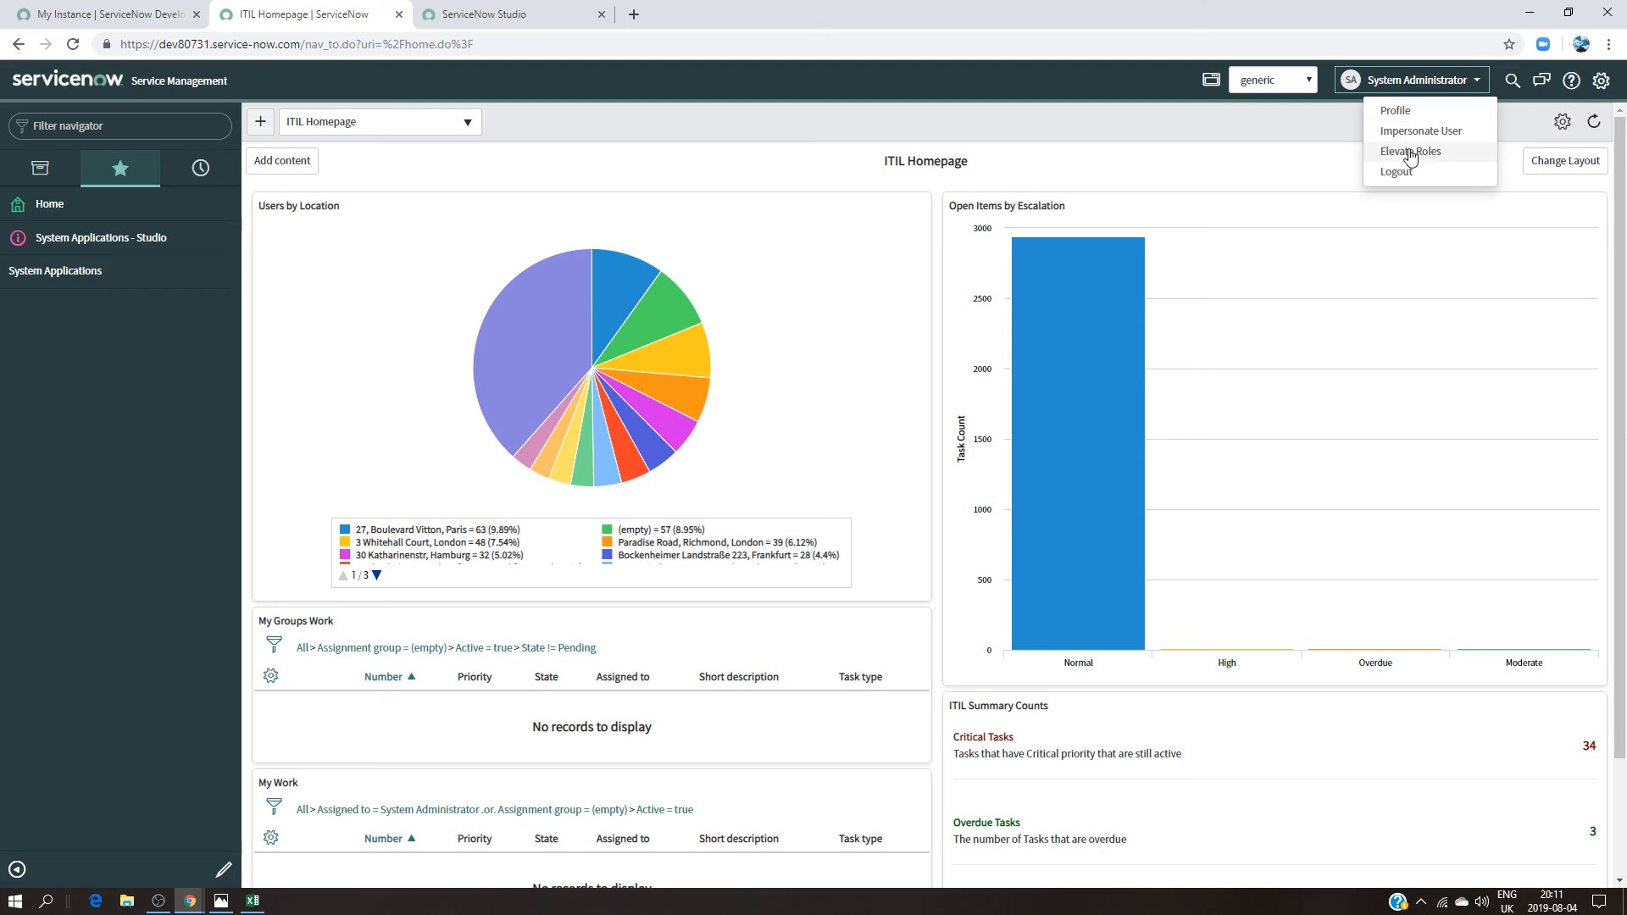
pyautogui.click(1410, 153)
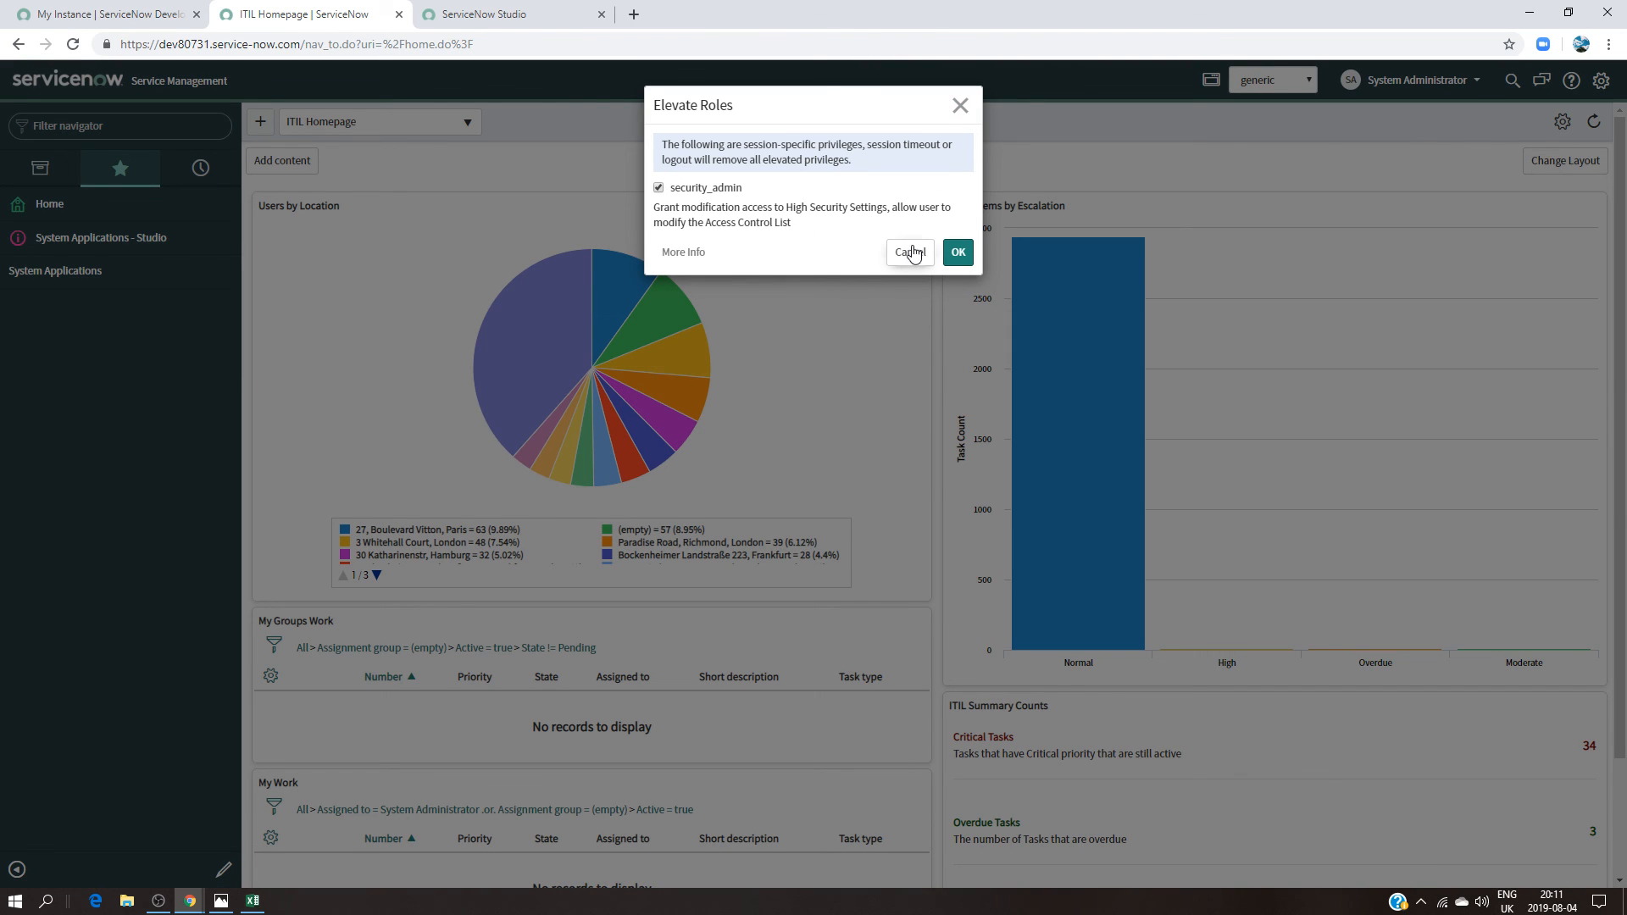
pyautogui.click(957, 252)
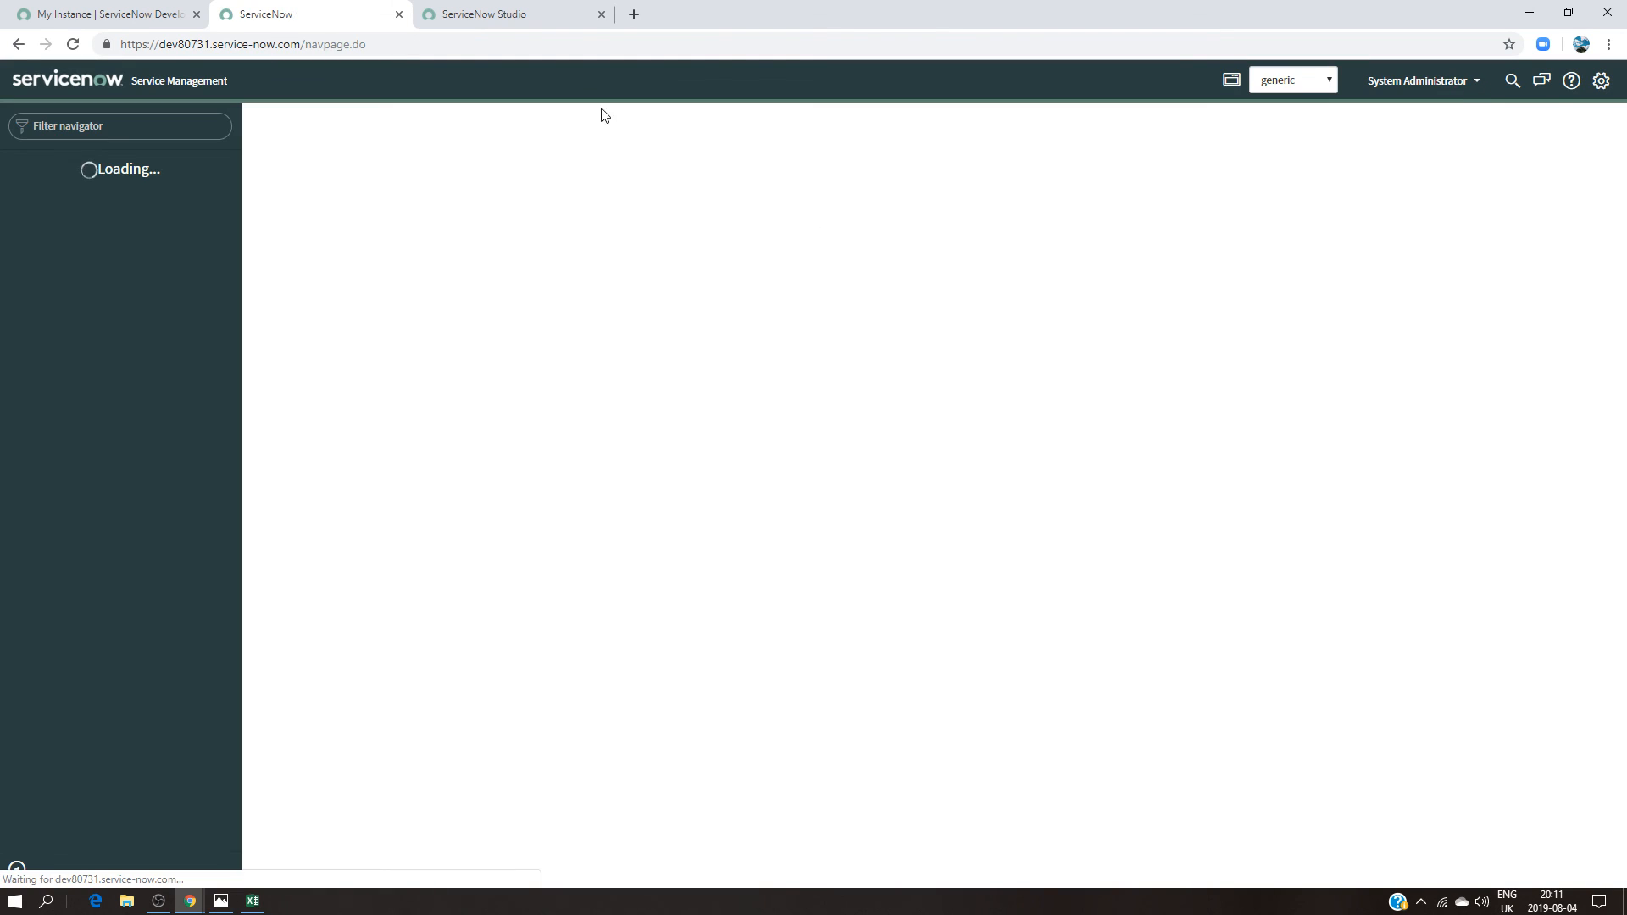
# Step: Close the open Studio session, discarding its unsaved changes, and reopen Studio with the generic application
pyautogui.click(602, 14)
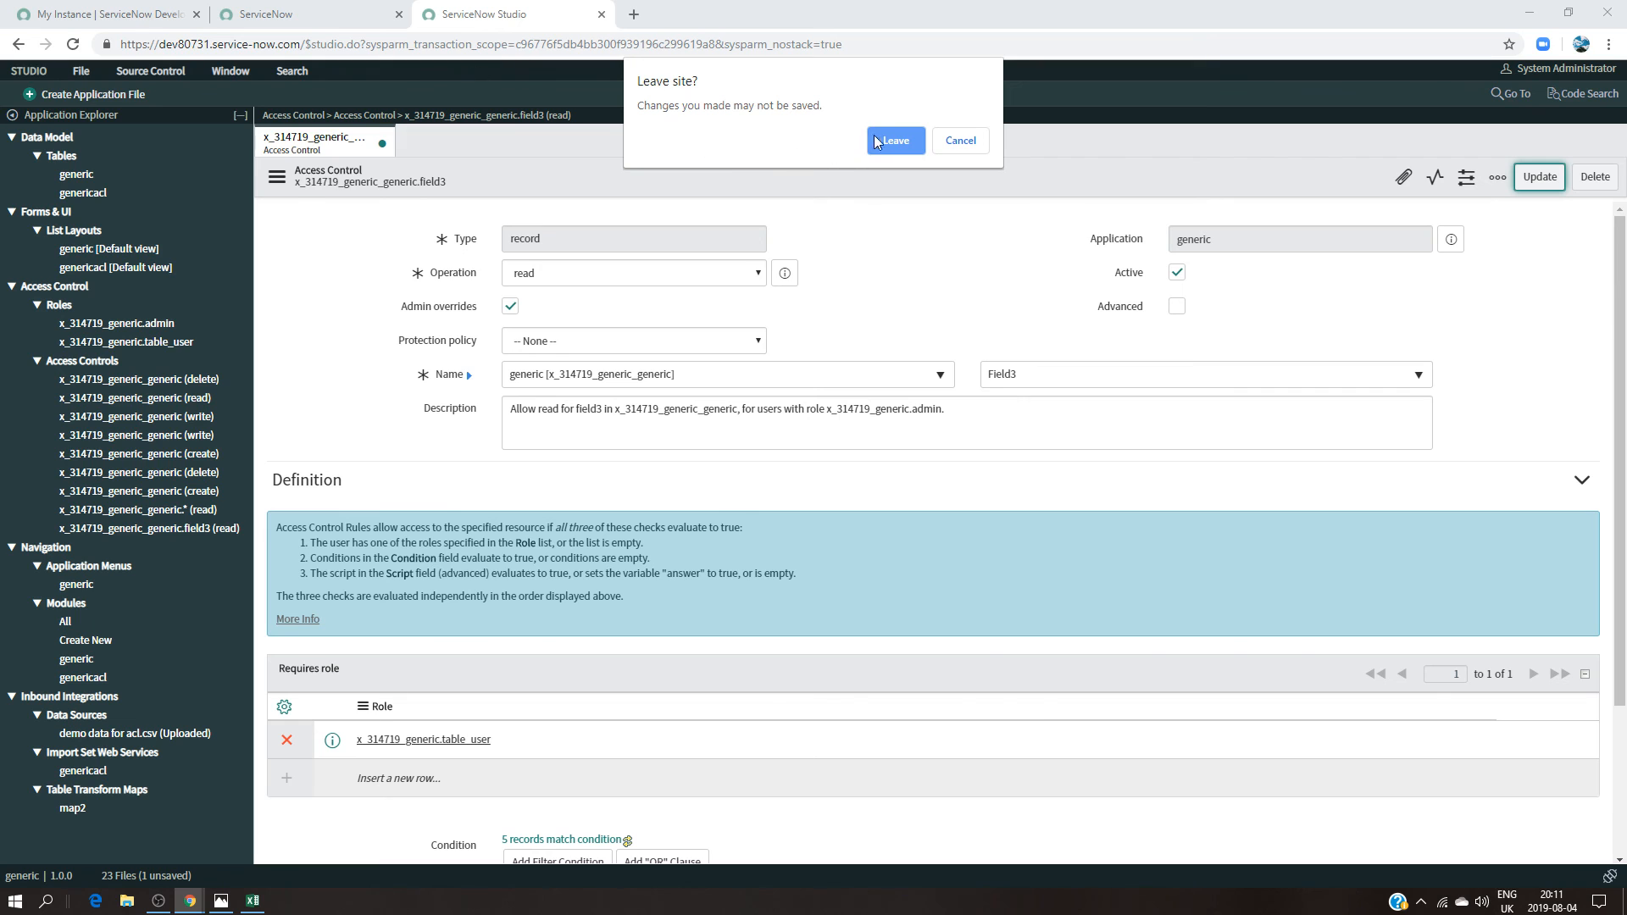
pyautogui.click(866, 138)
pyautogui.click(170, 238)
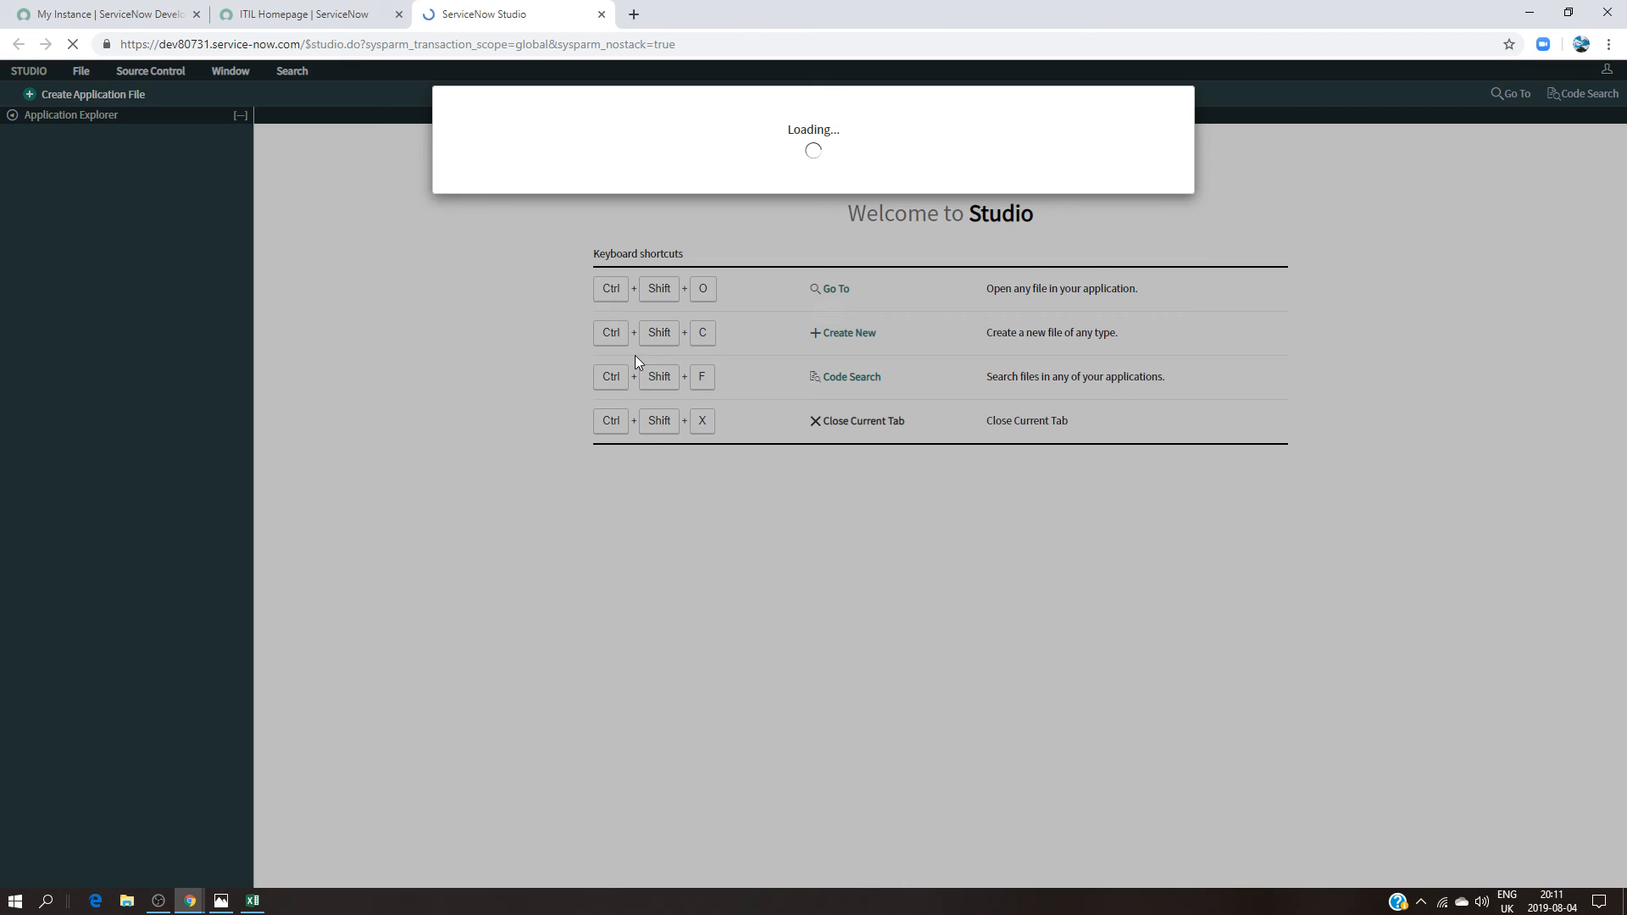
pyautogui.click(504, 269)
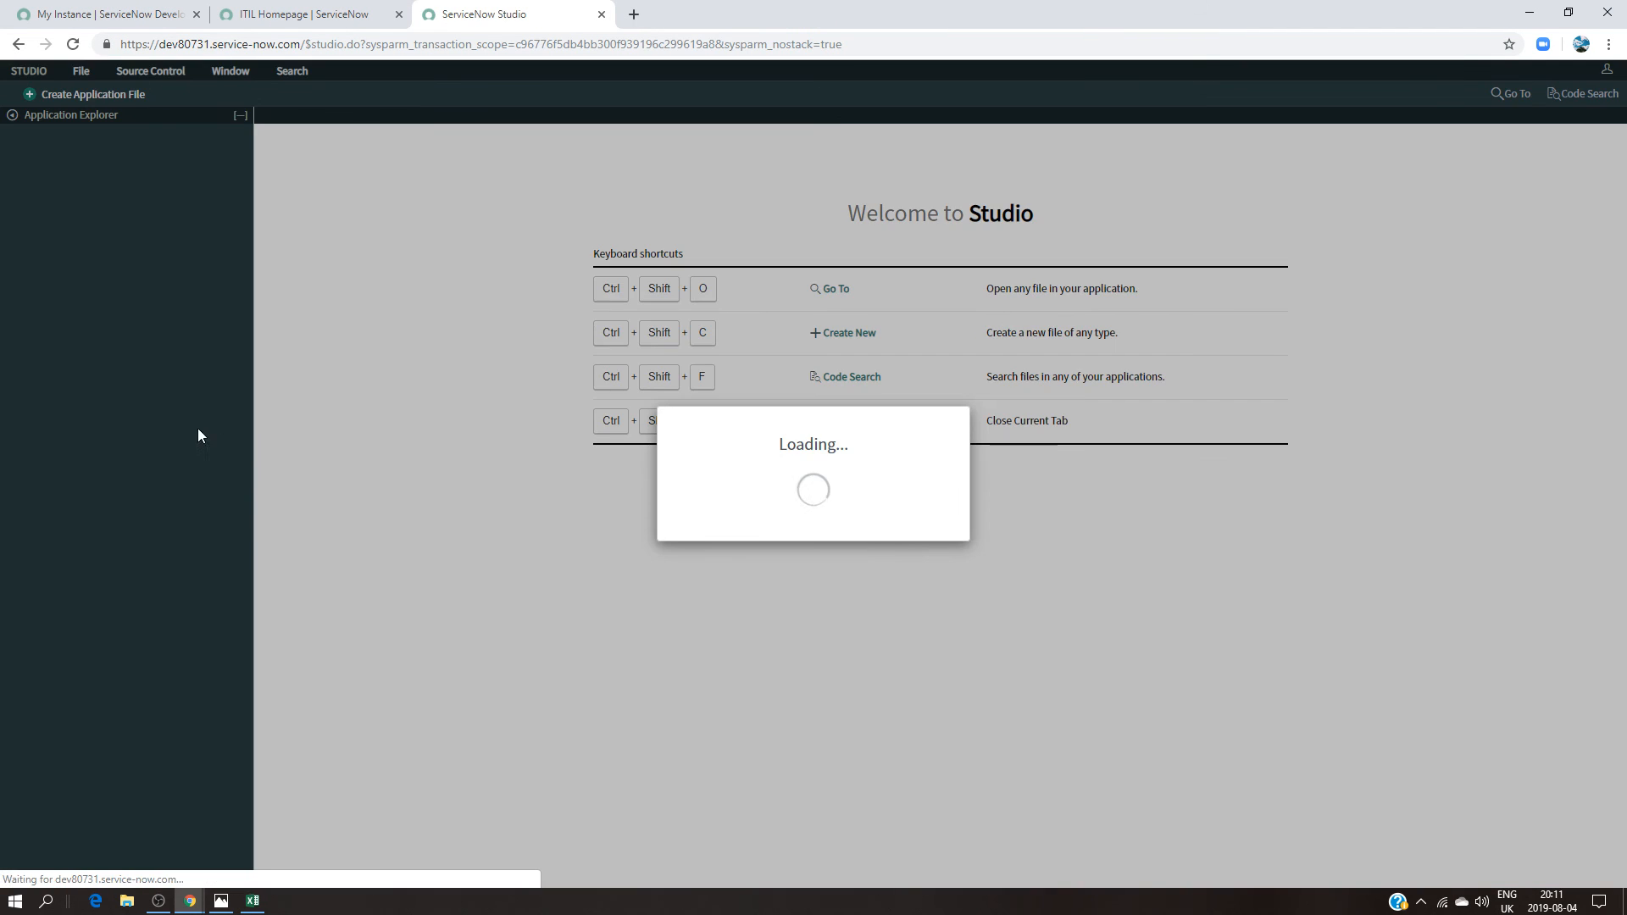
# Step: Activate the x_314719_generic_generic.field3 read access control and save it, accepting the security rule verification
pyautogui.click(181, 529)
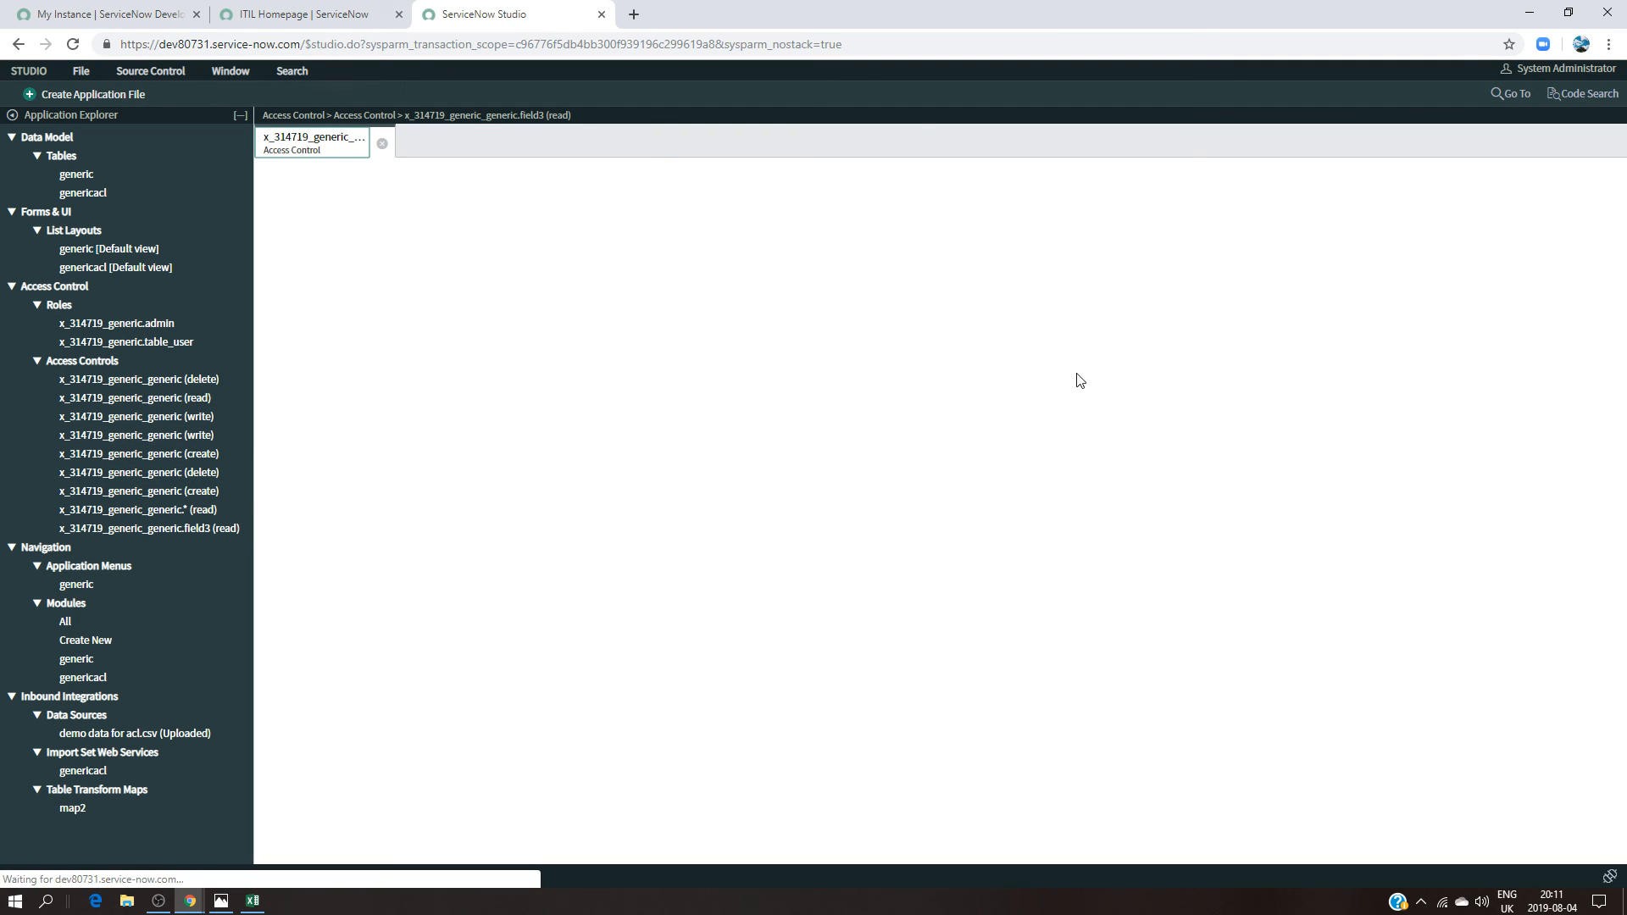
pyautogui.click(1177, 272)
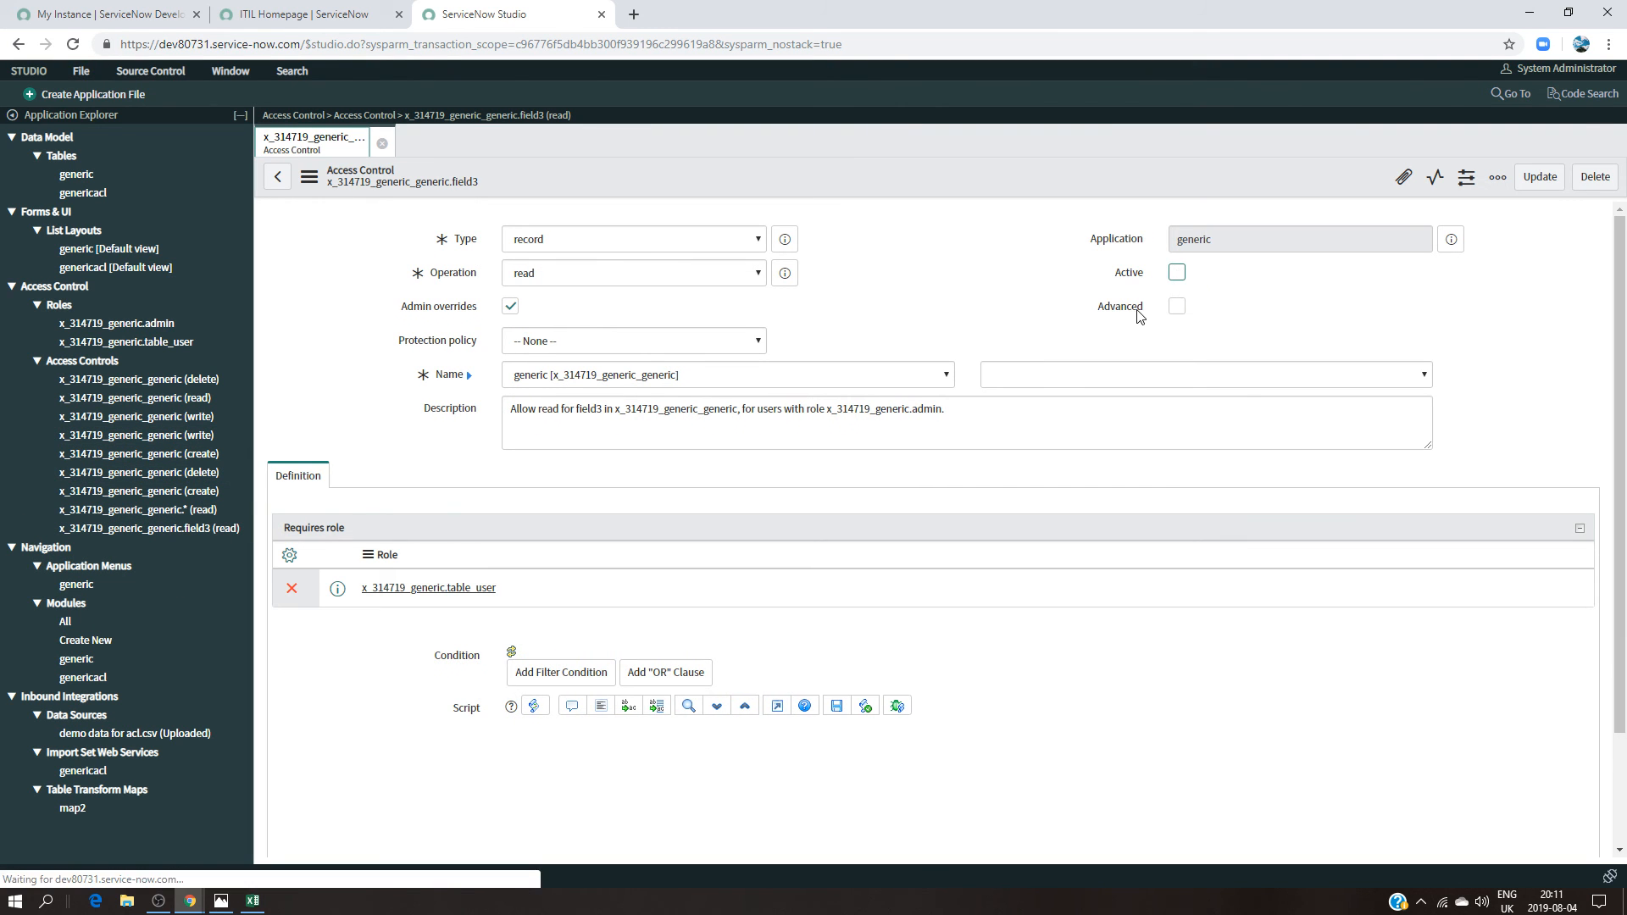
pyautogui.click(1539, 176)
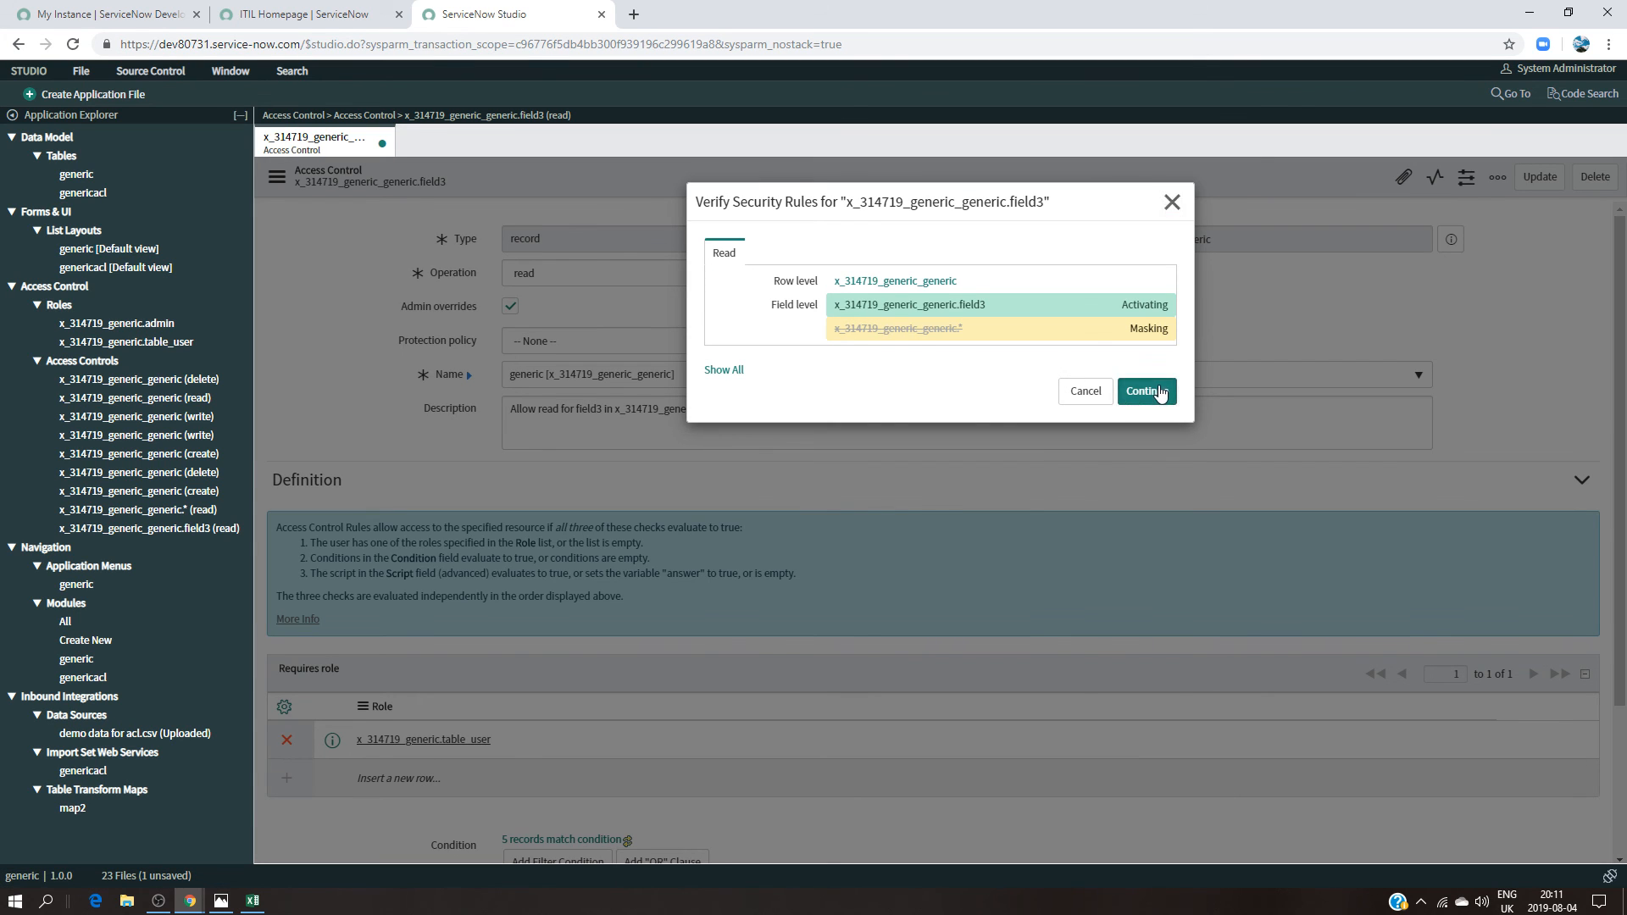
pyautogui.click(1148, 388)
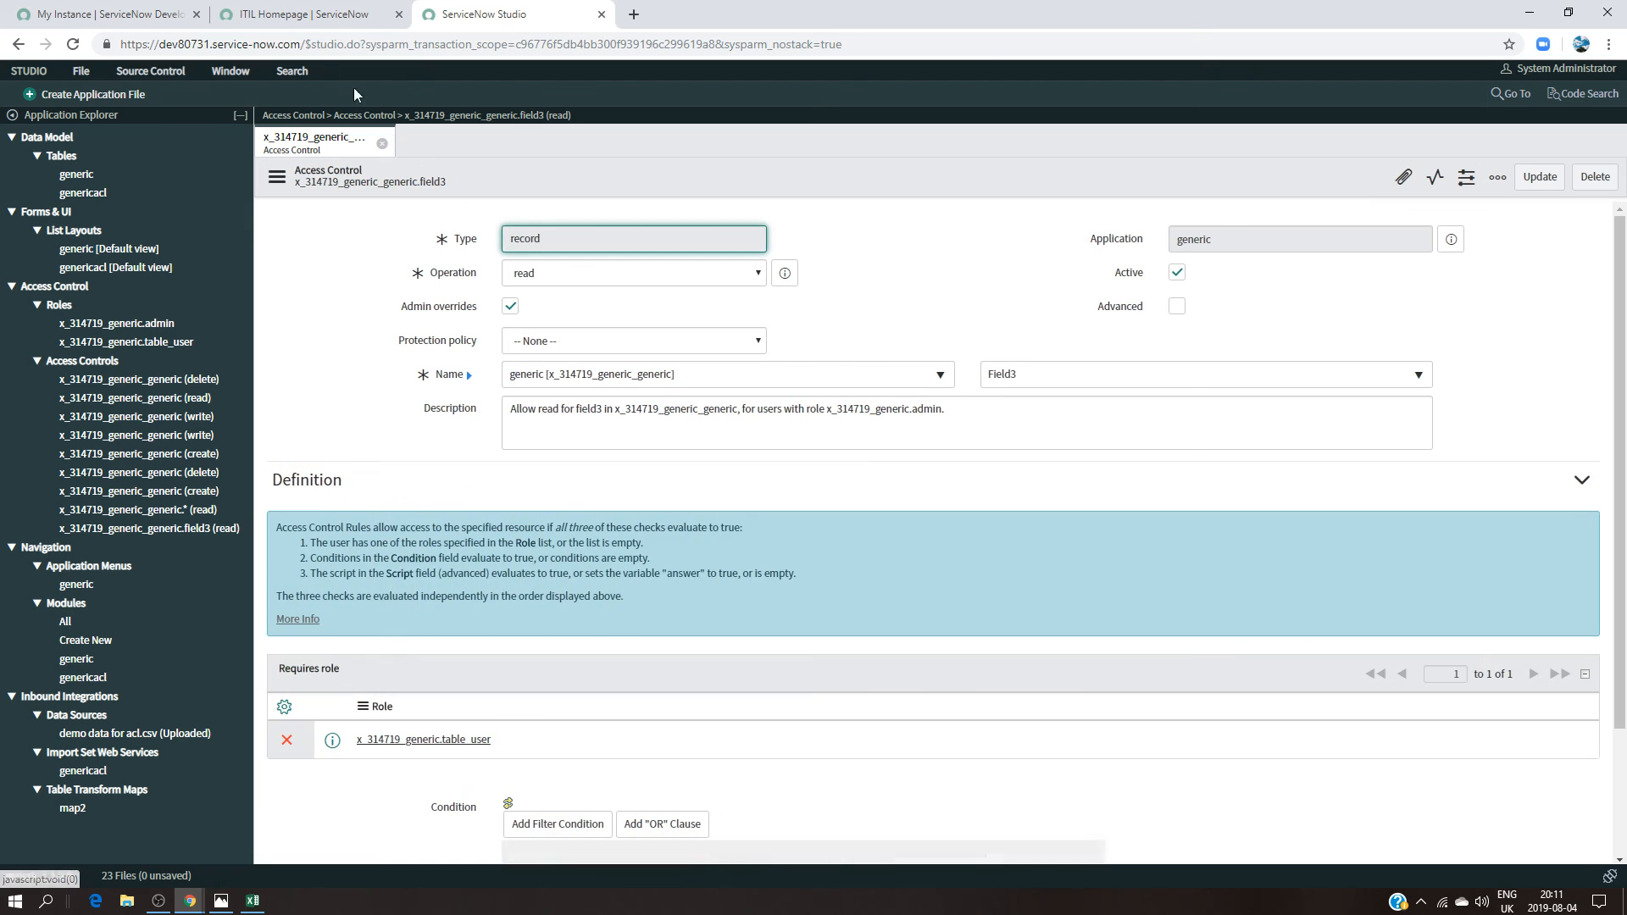
# Step: Impersonate the test user without the generic admin role and open the list of all generic records
pyautogui.click(305, 15)
pyautogui.click(1416, 82)
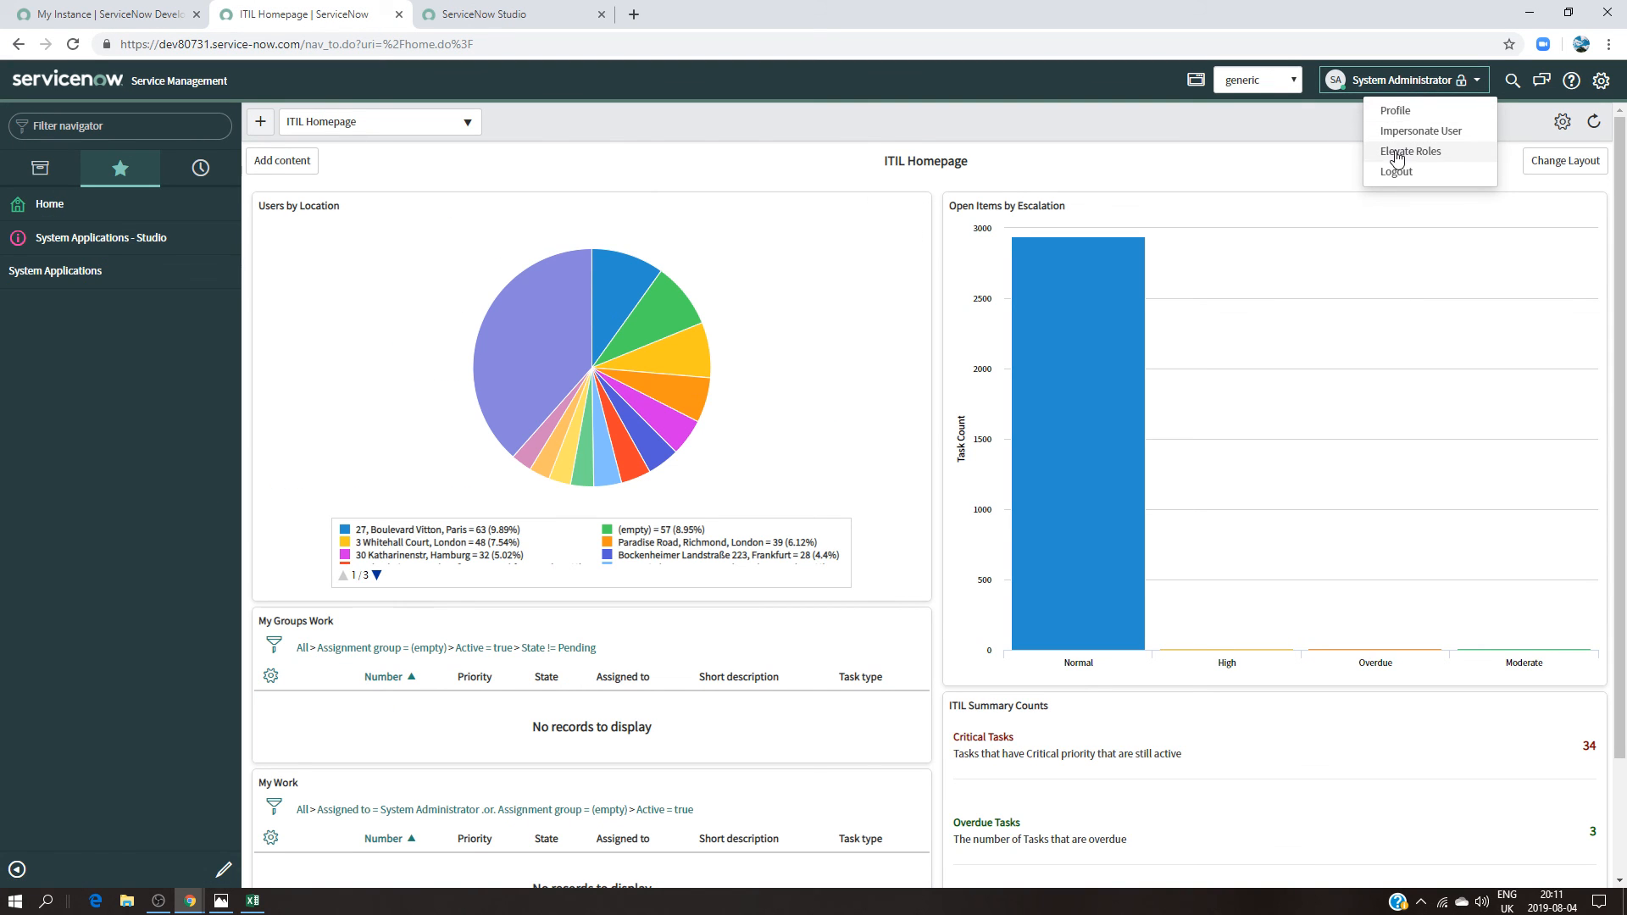
pyautogui.click(1391, 133)
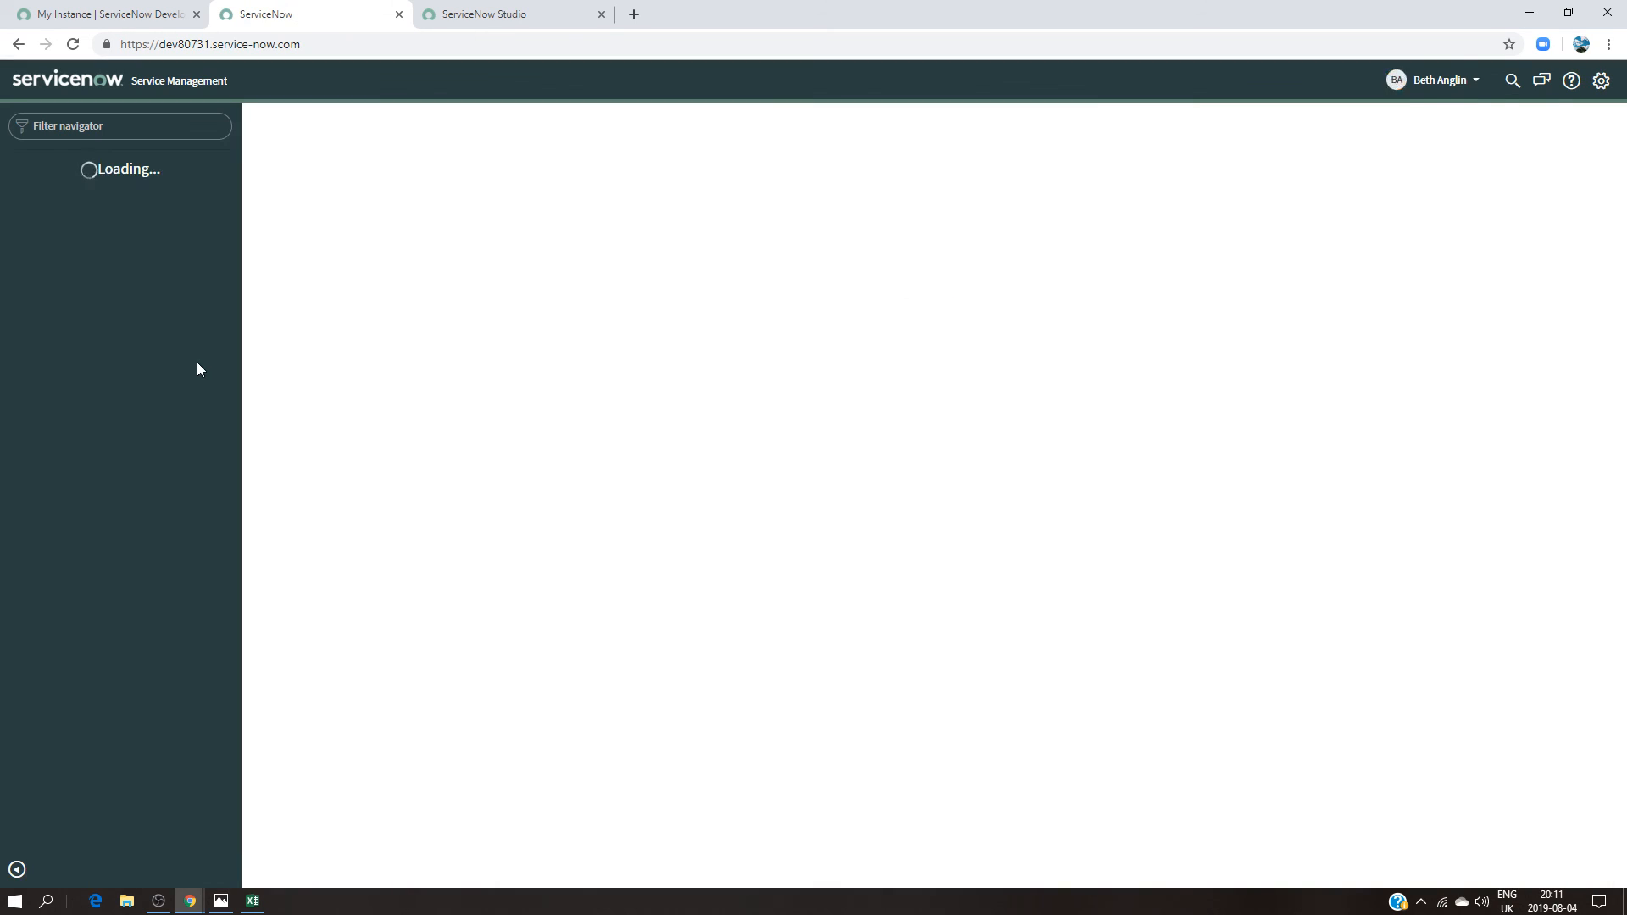
pyautogui.click(64, 120)
pyautogui.write('gener')
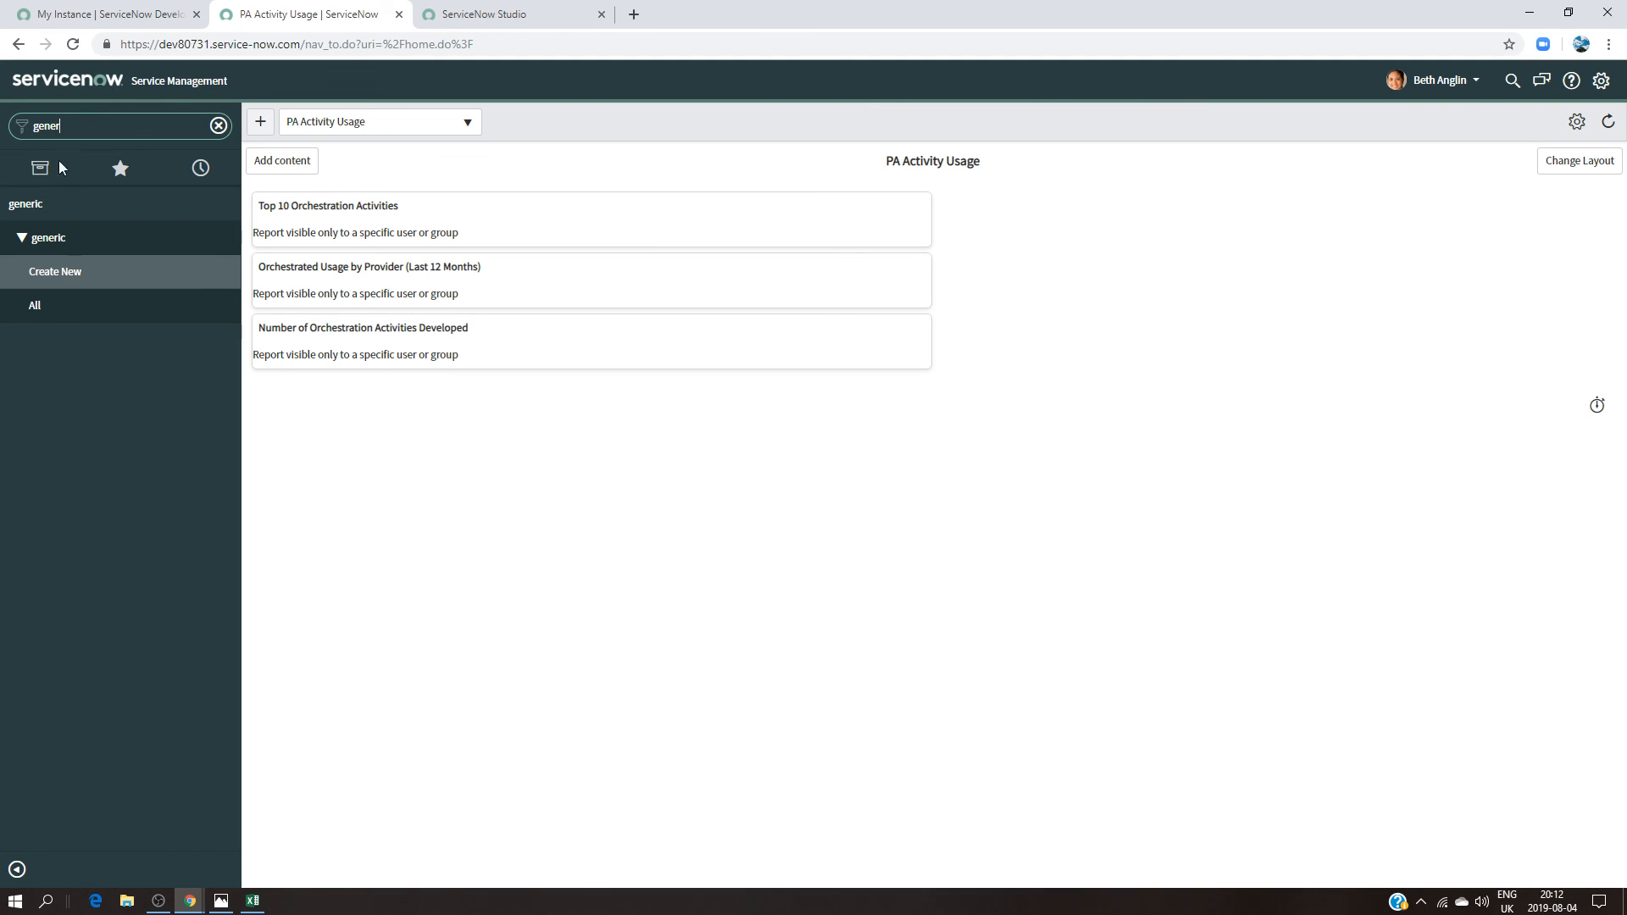
pyautogui.click(53, 305)
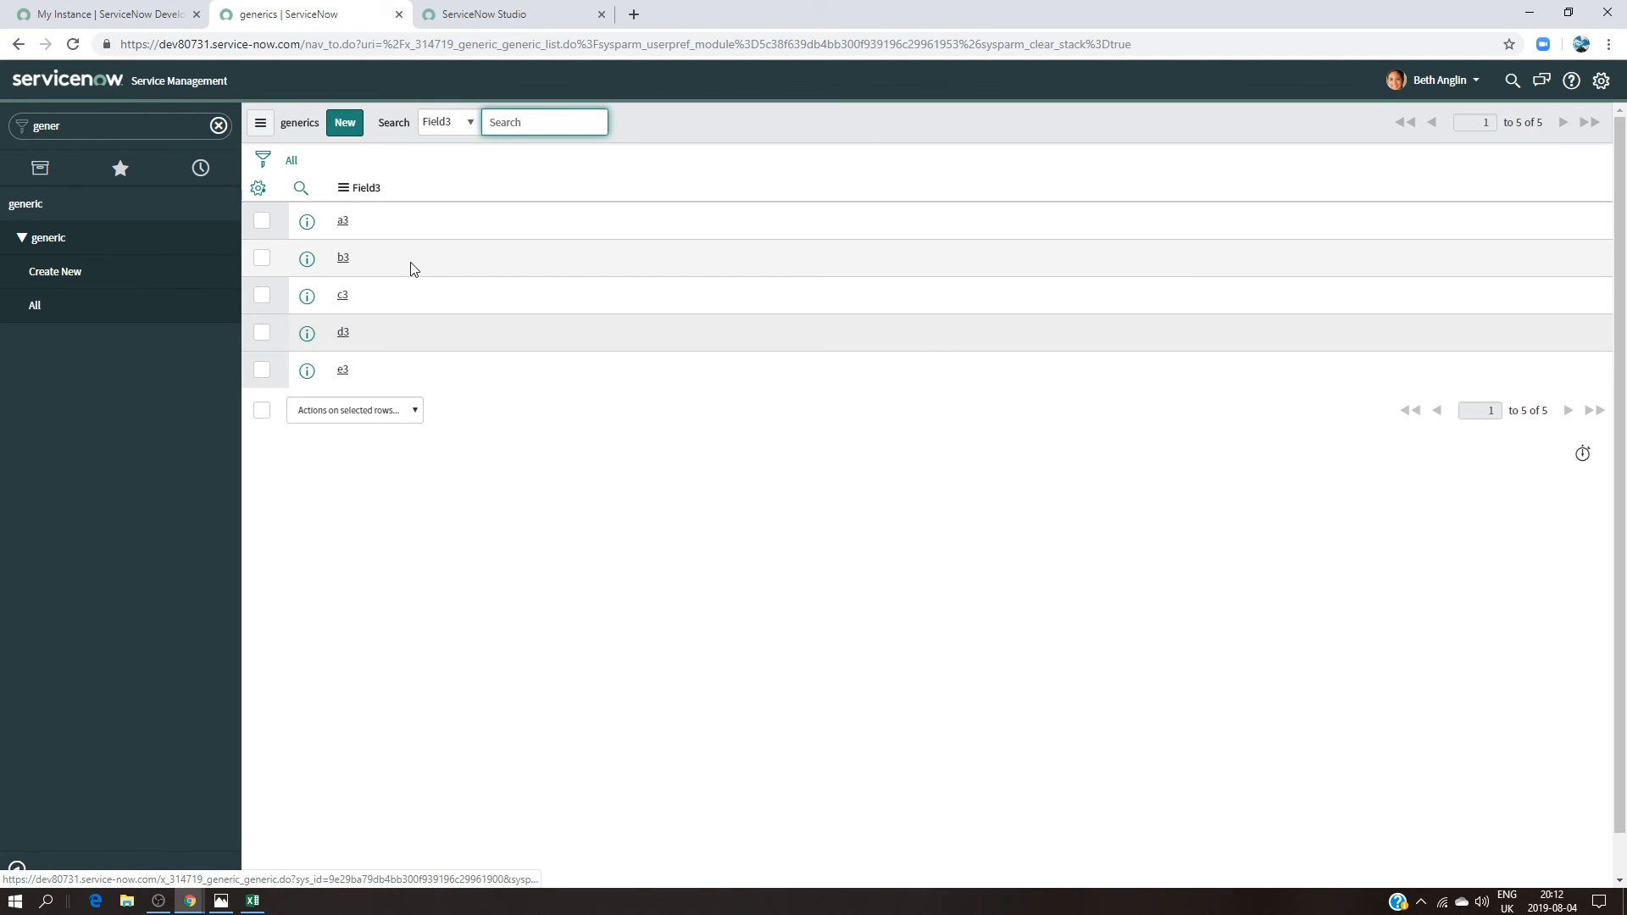
# Step: Inspect the list's available and selected columns, and compare the list with the expected_result.png image
pyautogui.click(257, 187)
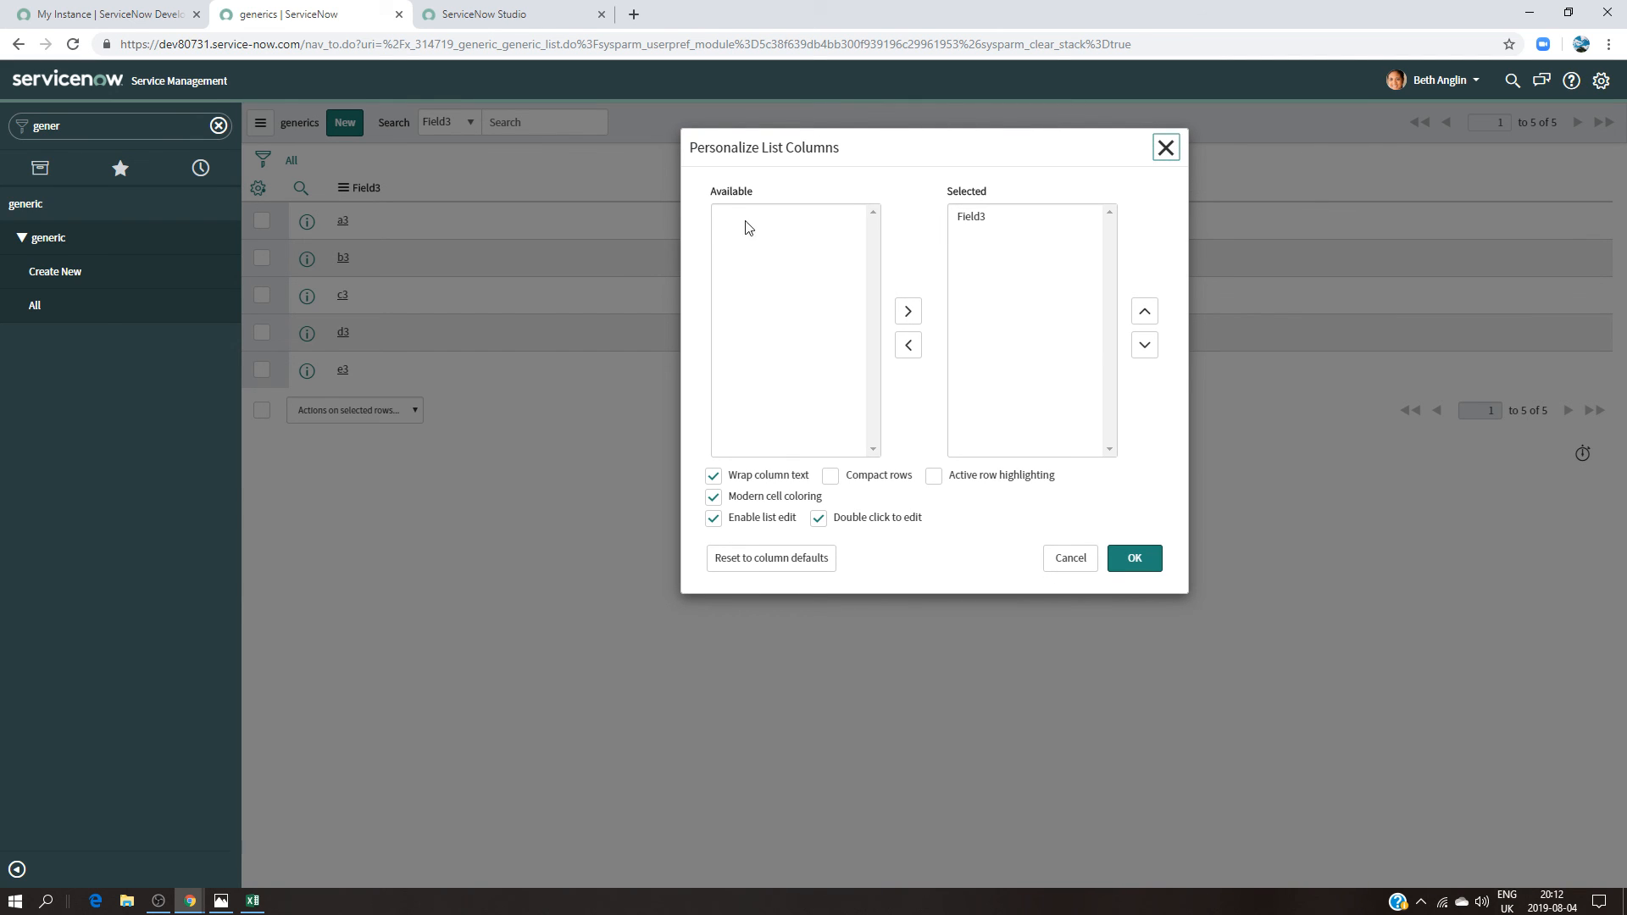
pyautogui.click(1164, 148)
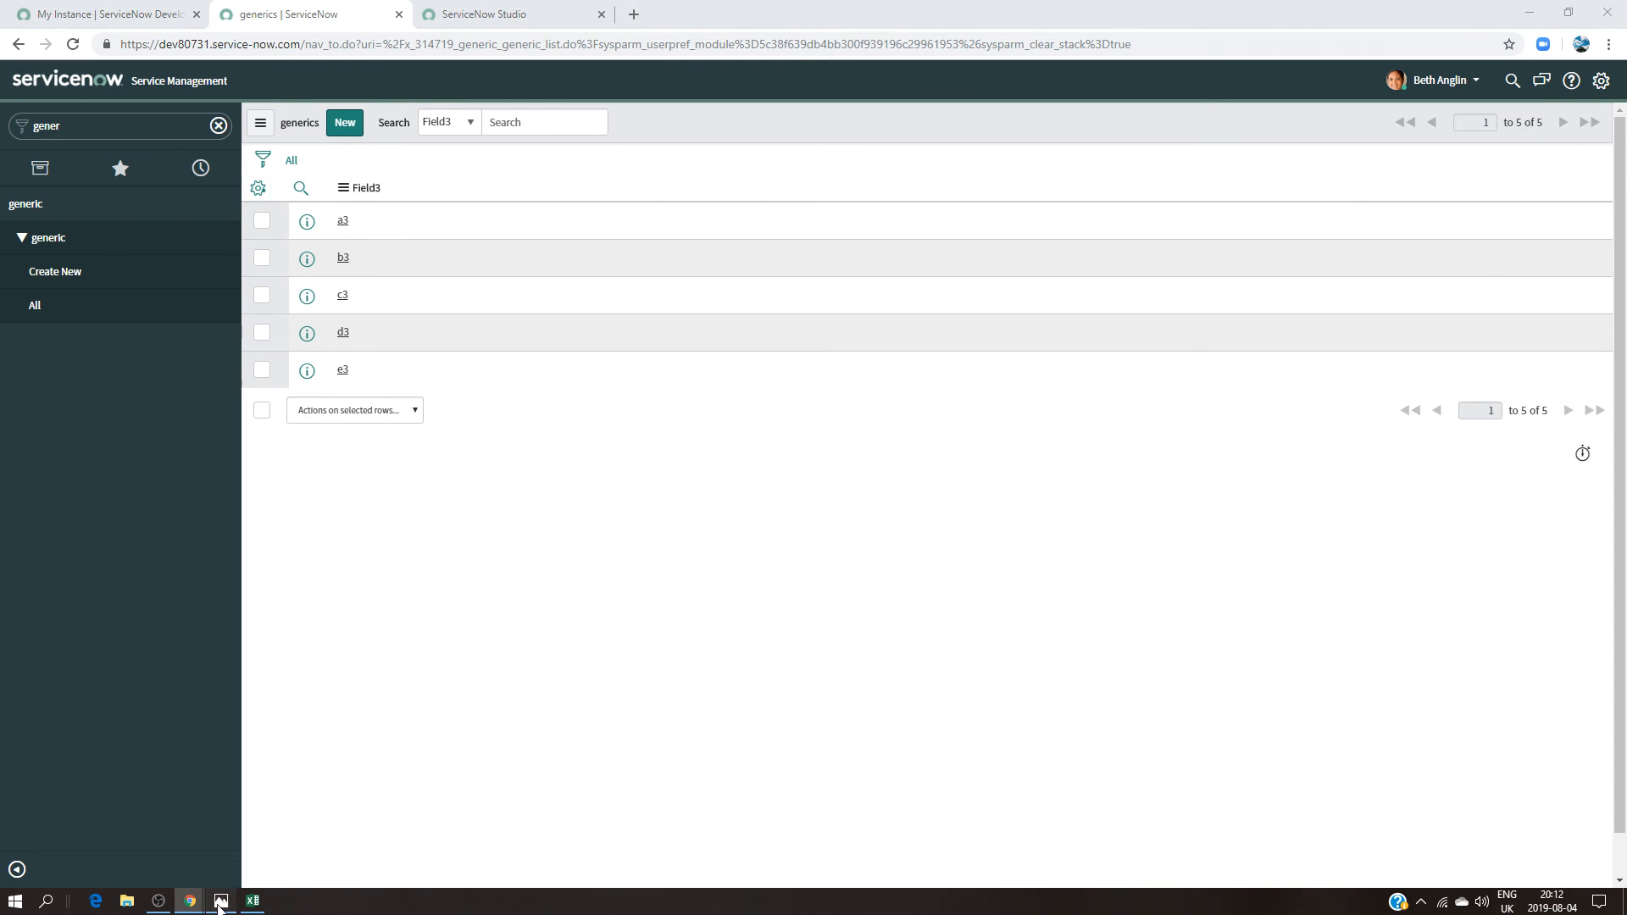
pyautogui.click(220, 899)
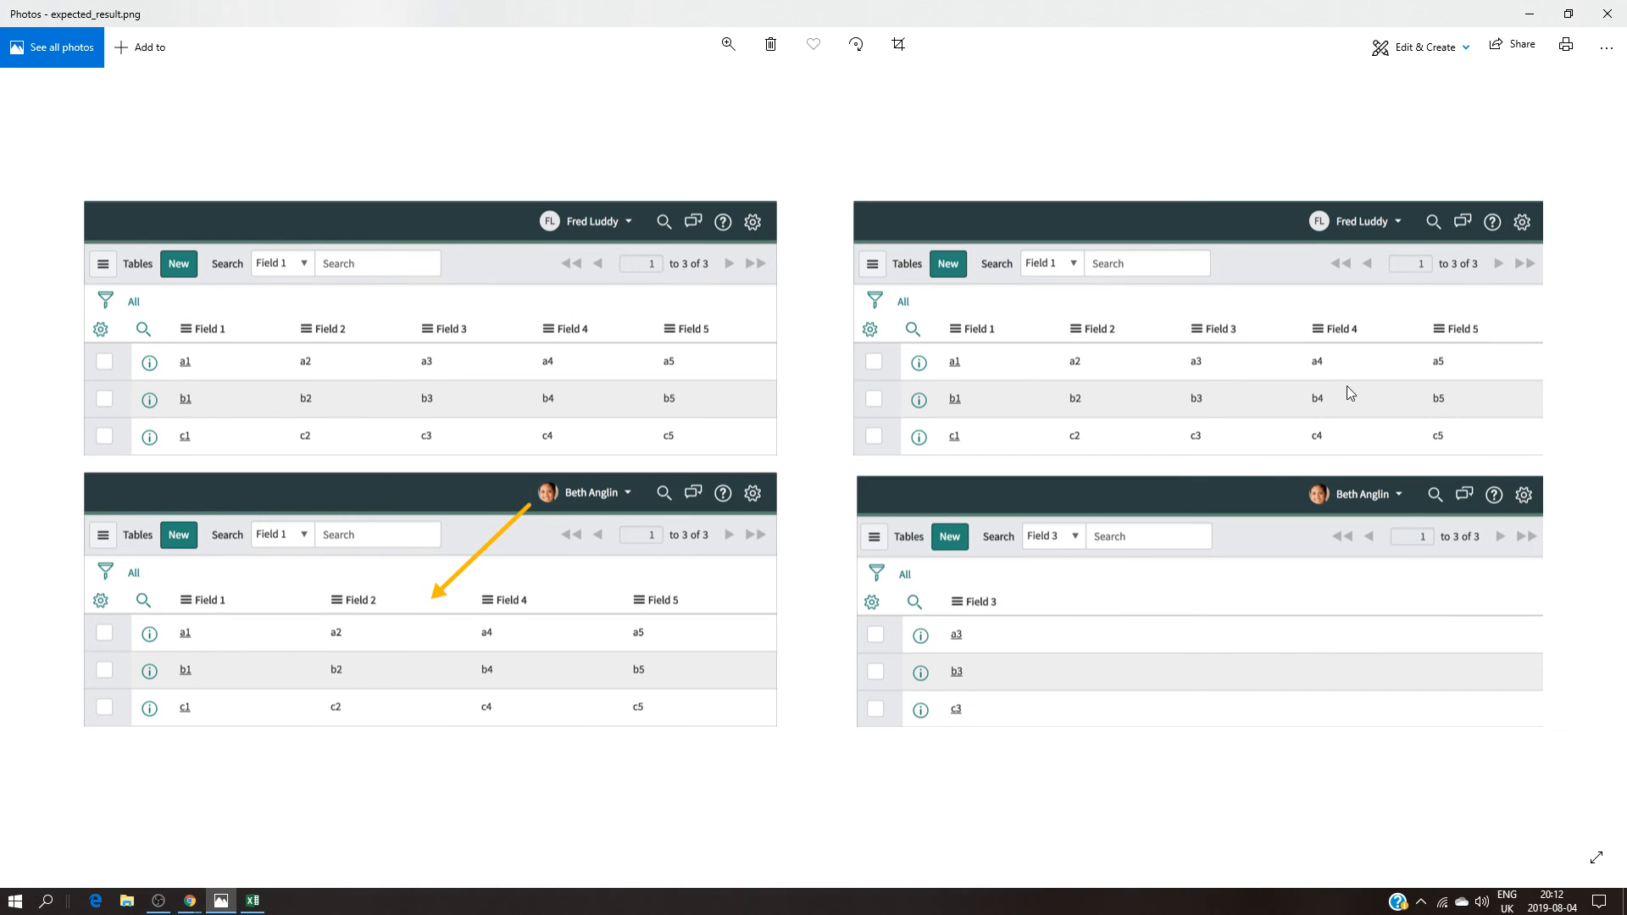
pyautogui.click(1530, 14)
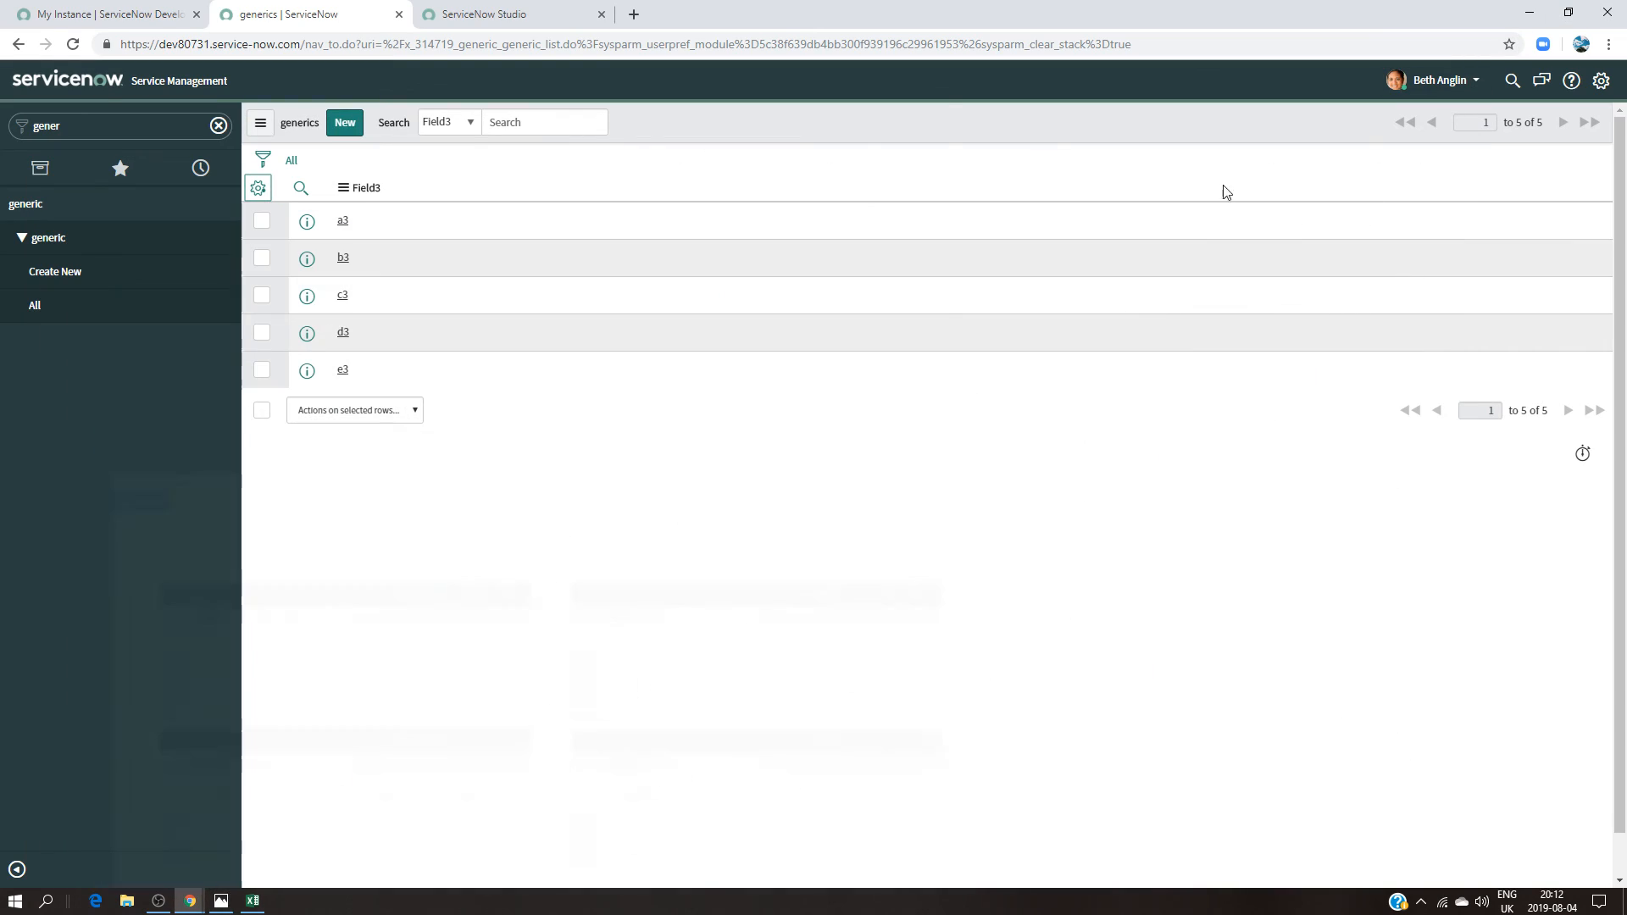
# Step: Check the field3 read access control in Studio, and switch from the impersonated user back to System Administrator
pyautogui.click(558, 14)
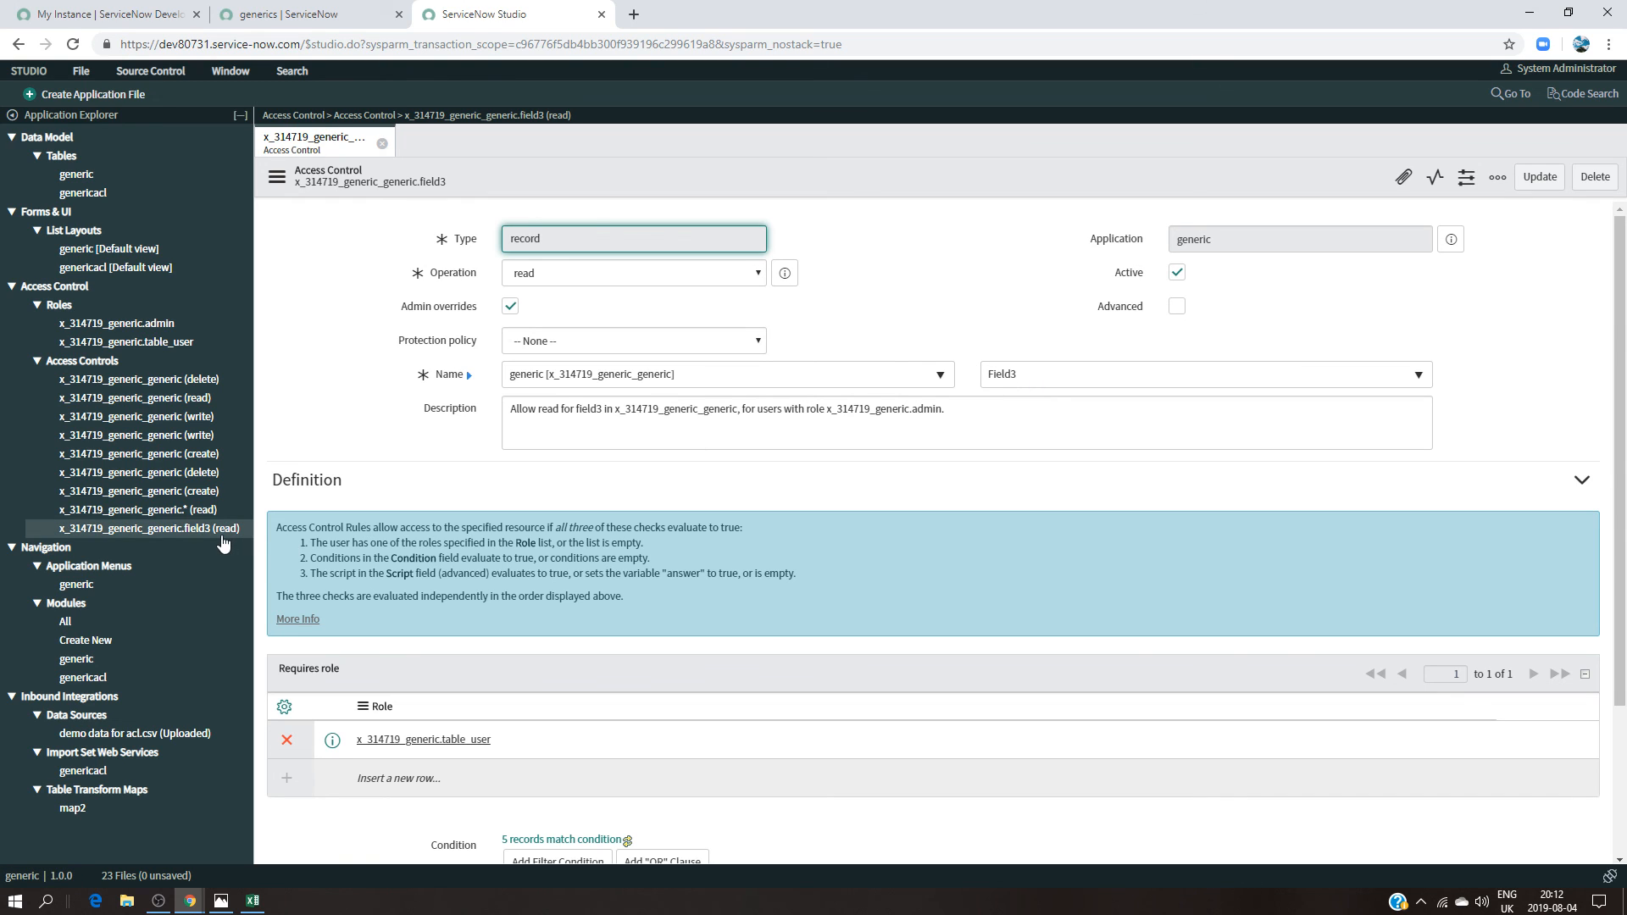
pyautogui.click(338, 19)
pyautogui.click(1466, 82)
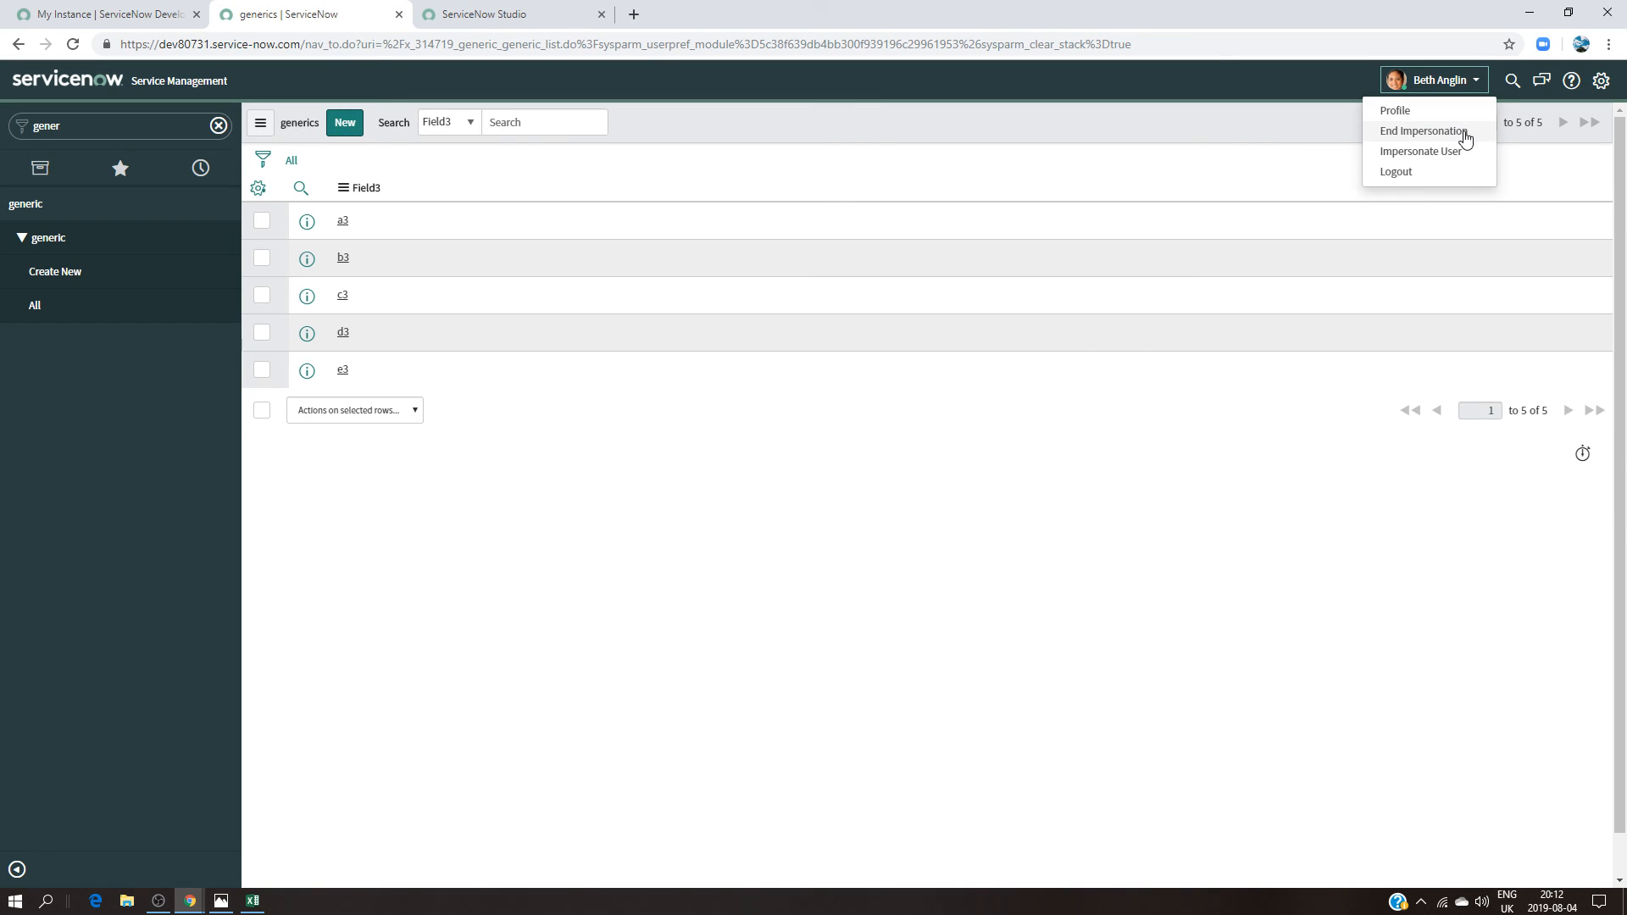
pyautogui.click(1432, 161)
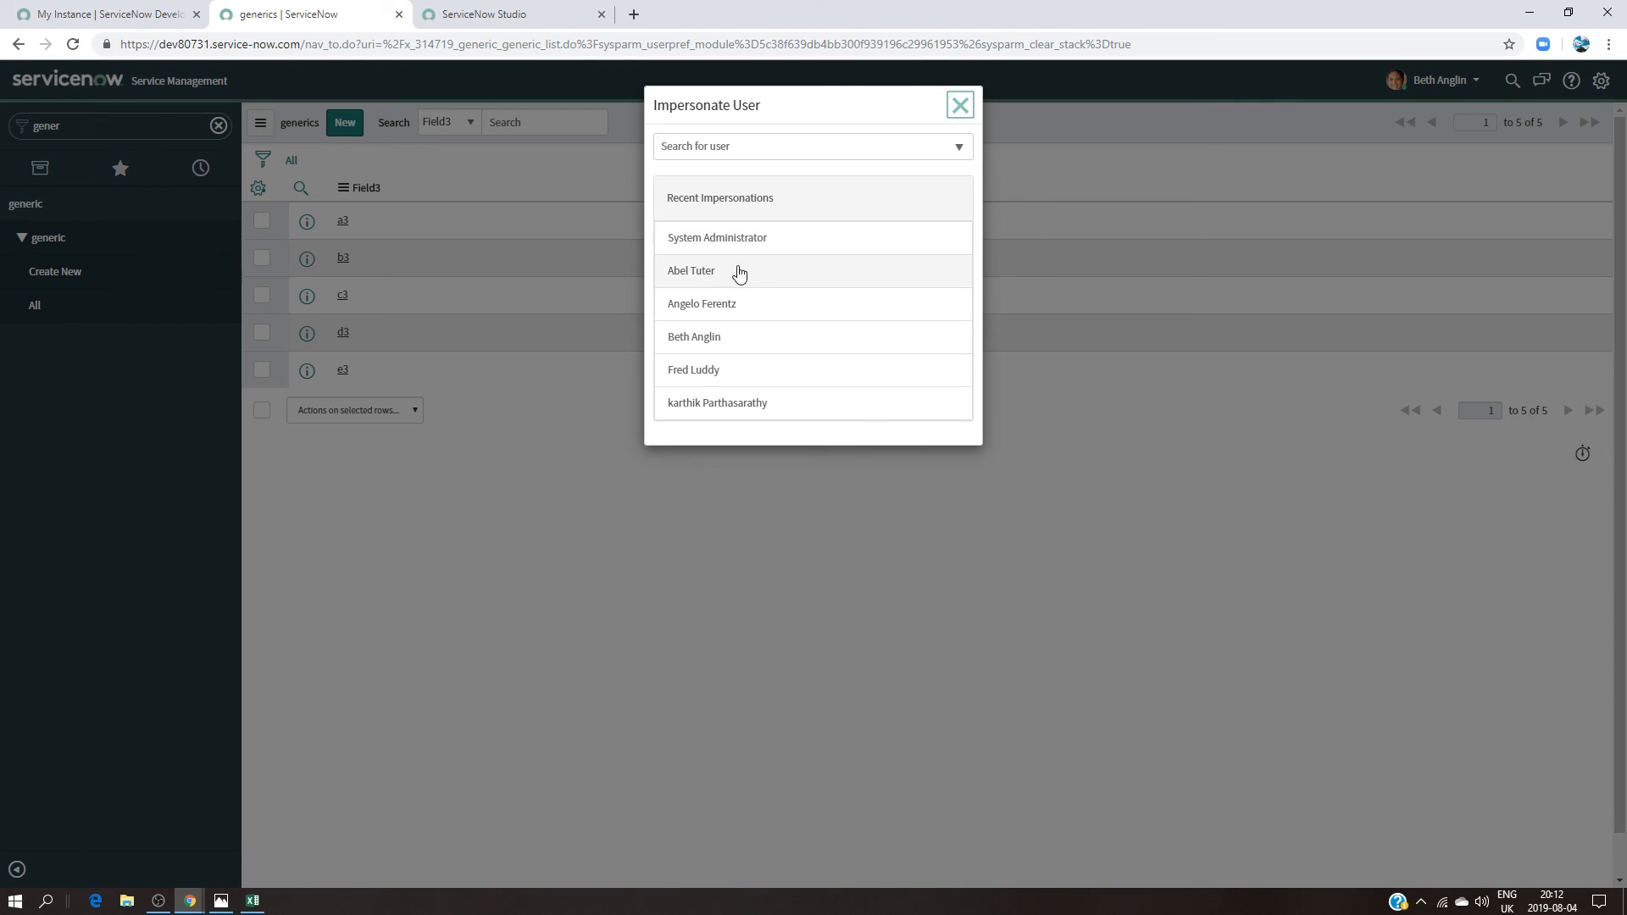
pyautogui.click(753, 250)
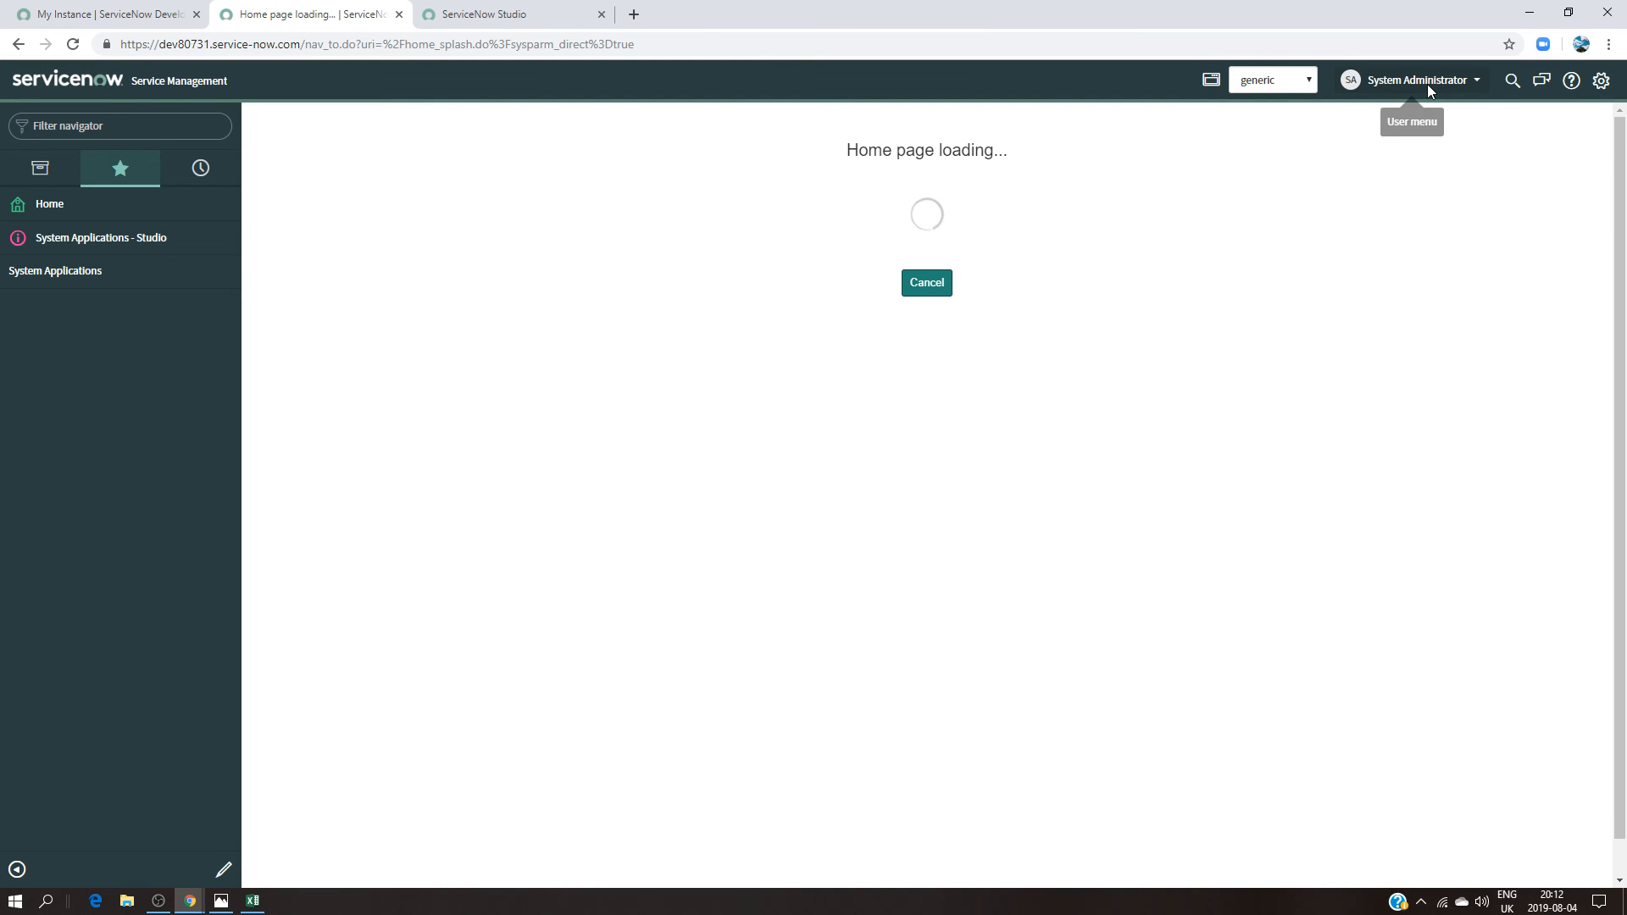
# Step: Elevate the System Administrator session with the security_admin role
pyautogui.click(1429, 84)
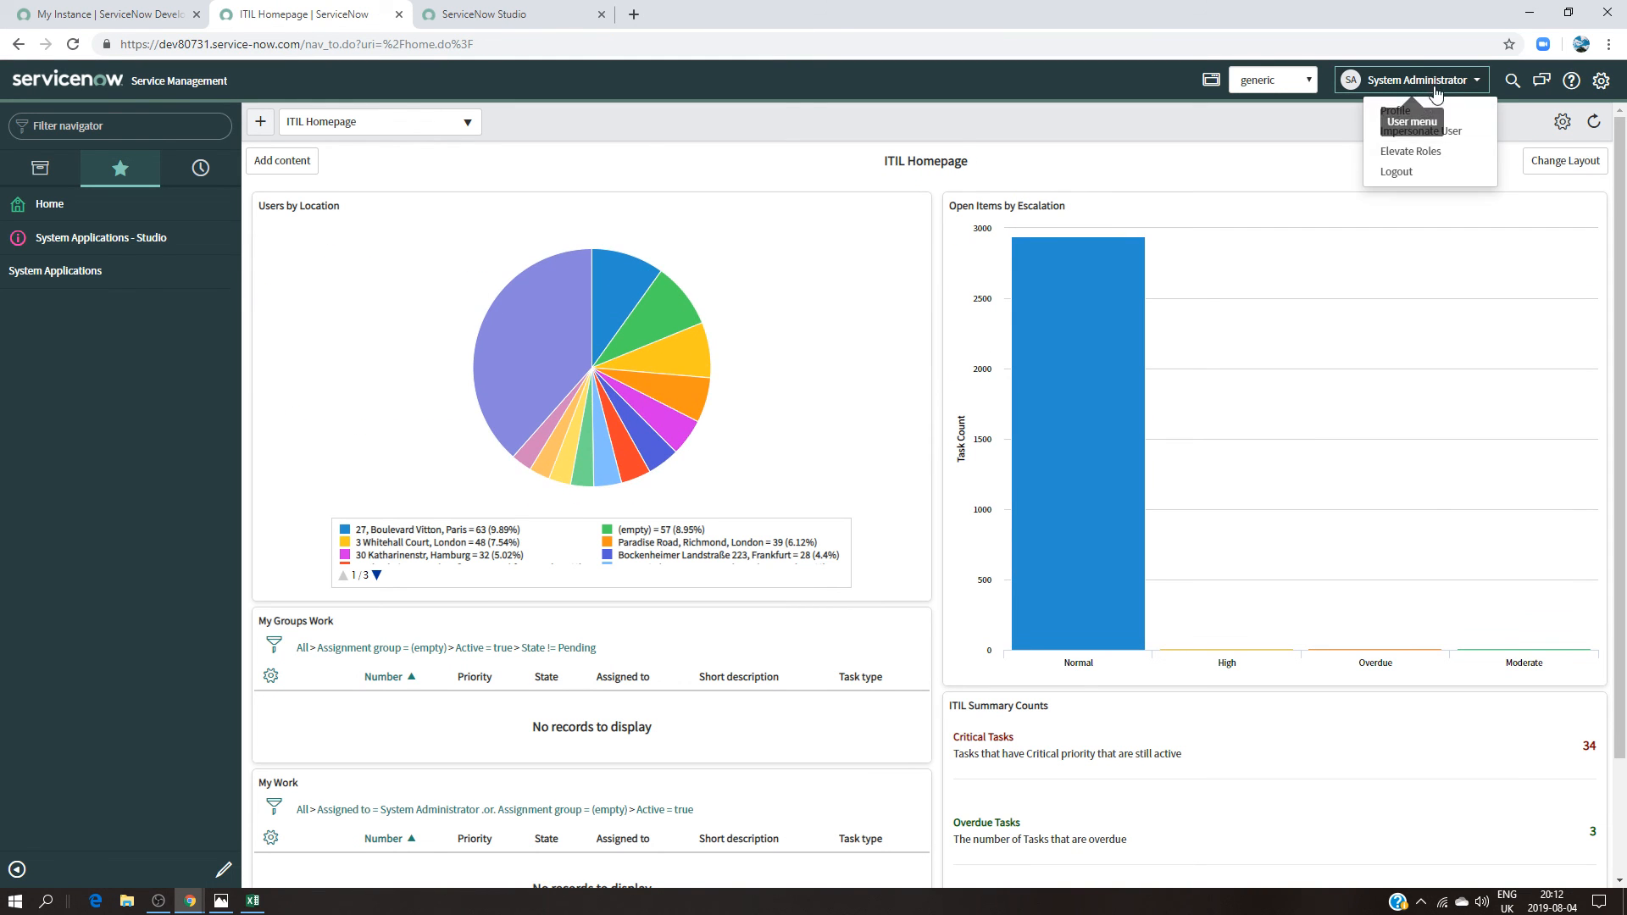
pyautogui.click(1394, 150)
pyautogui.click(703, 188)
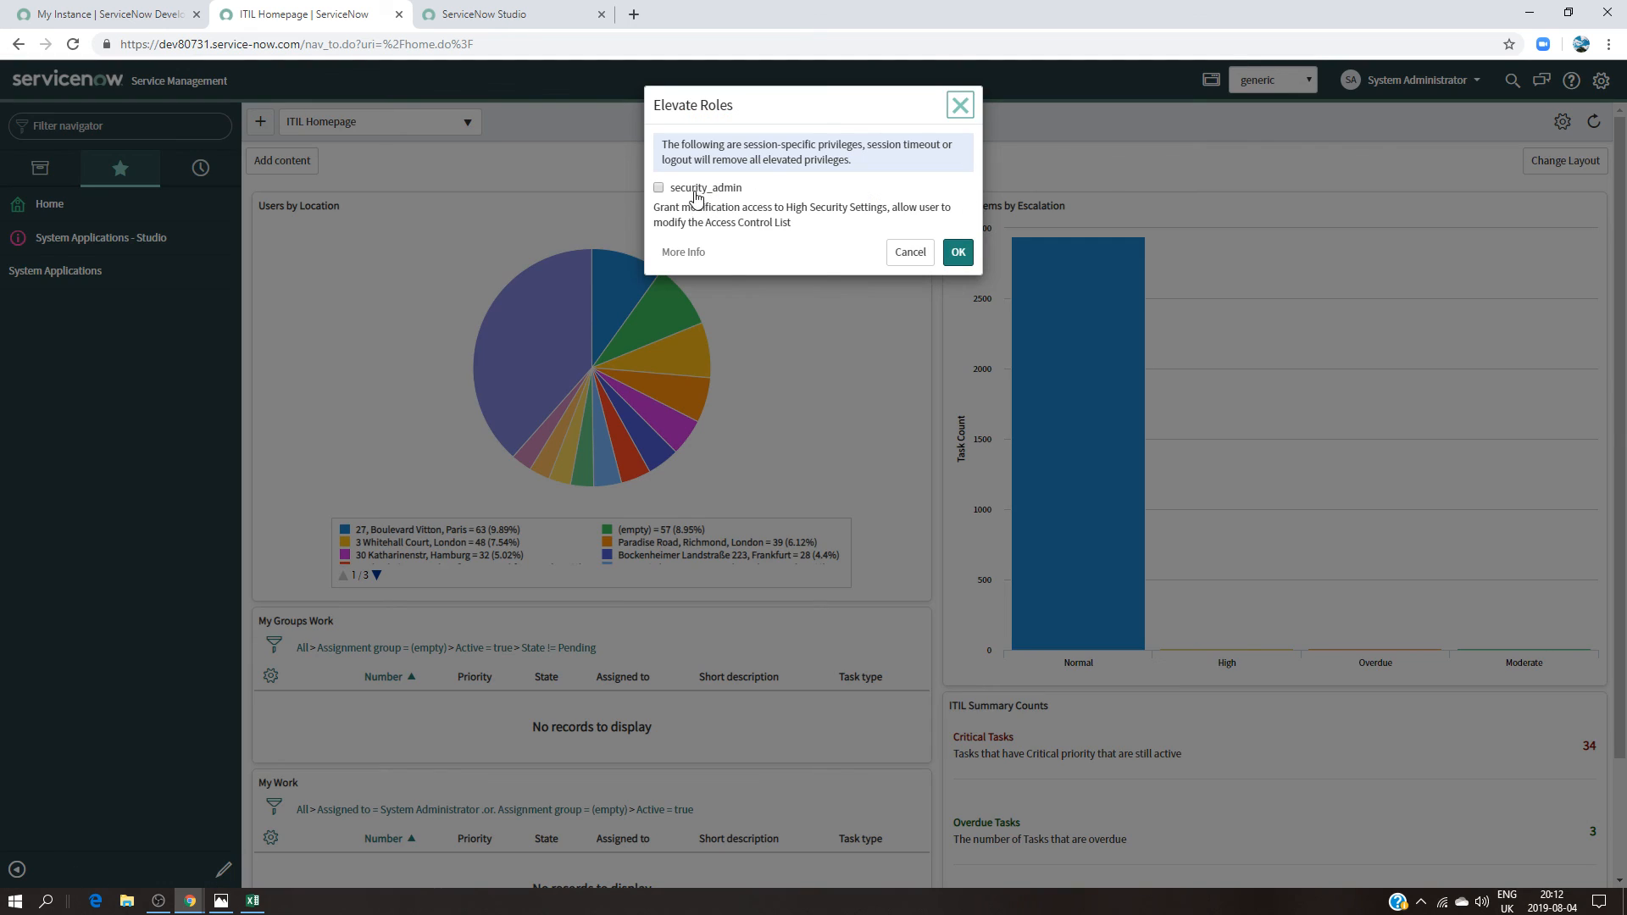
pyautogui.click(958, 251)
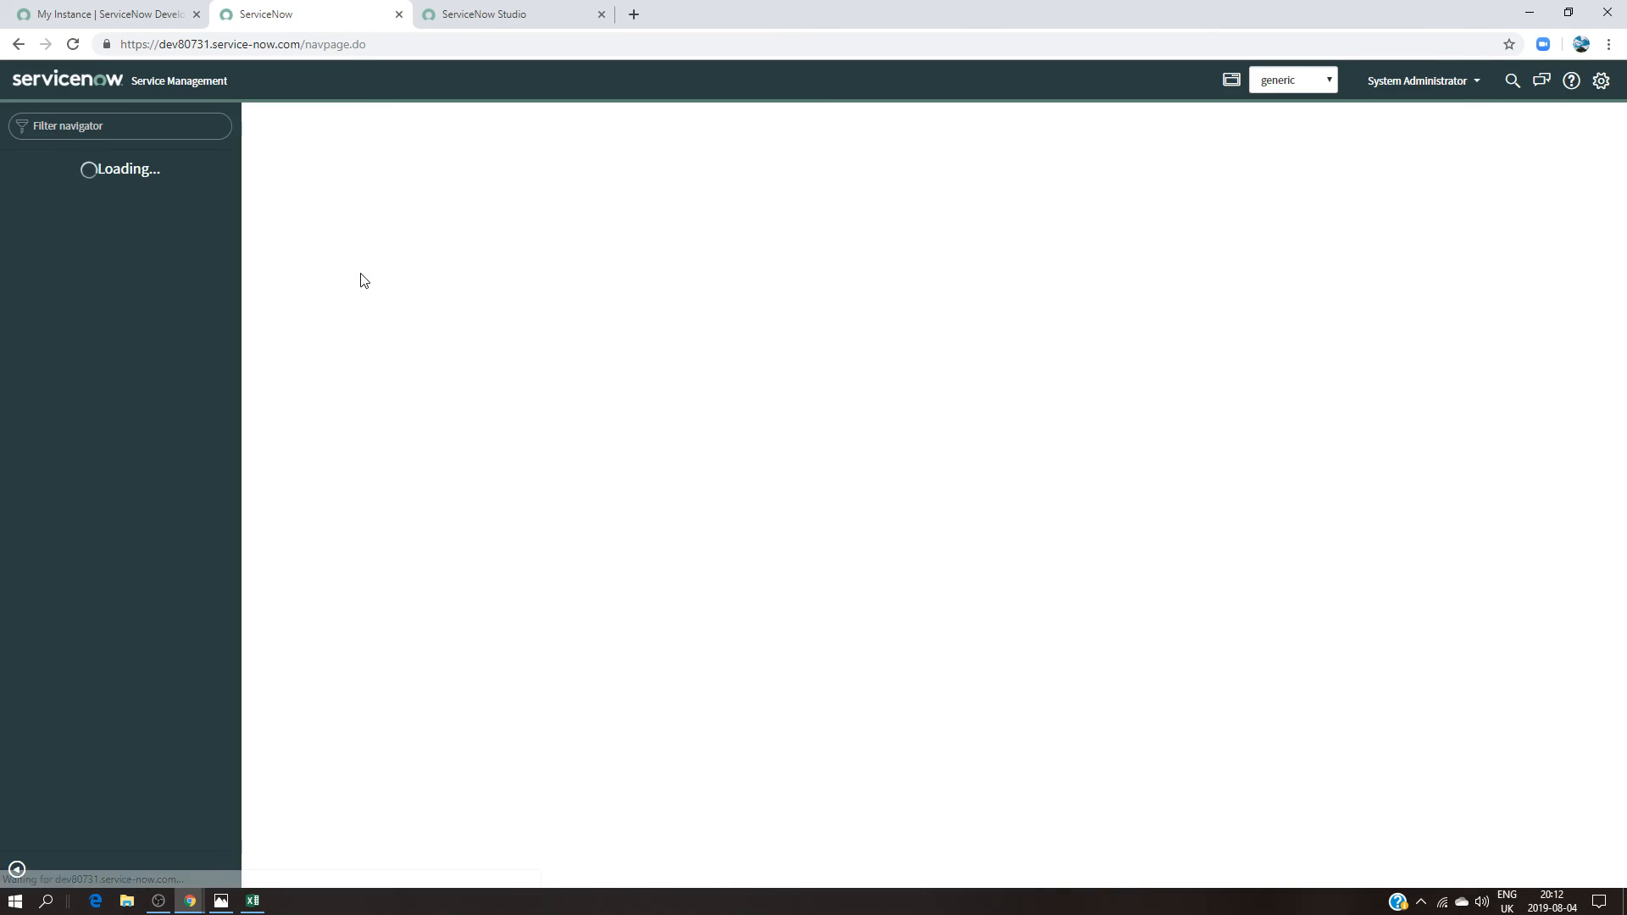
# Step: Replace the old Studio session with a new one and load the generic application in it
pyautogui.click(483, 13)
pyautogui.click(601, 15)
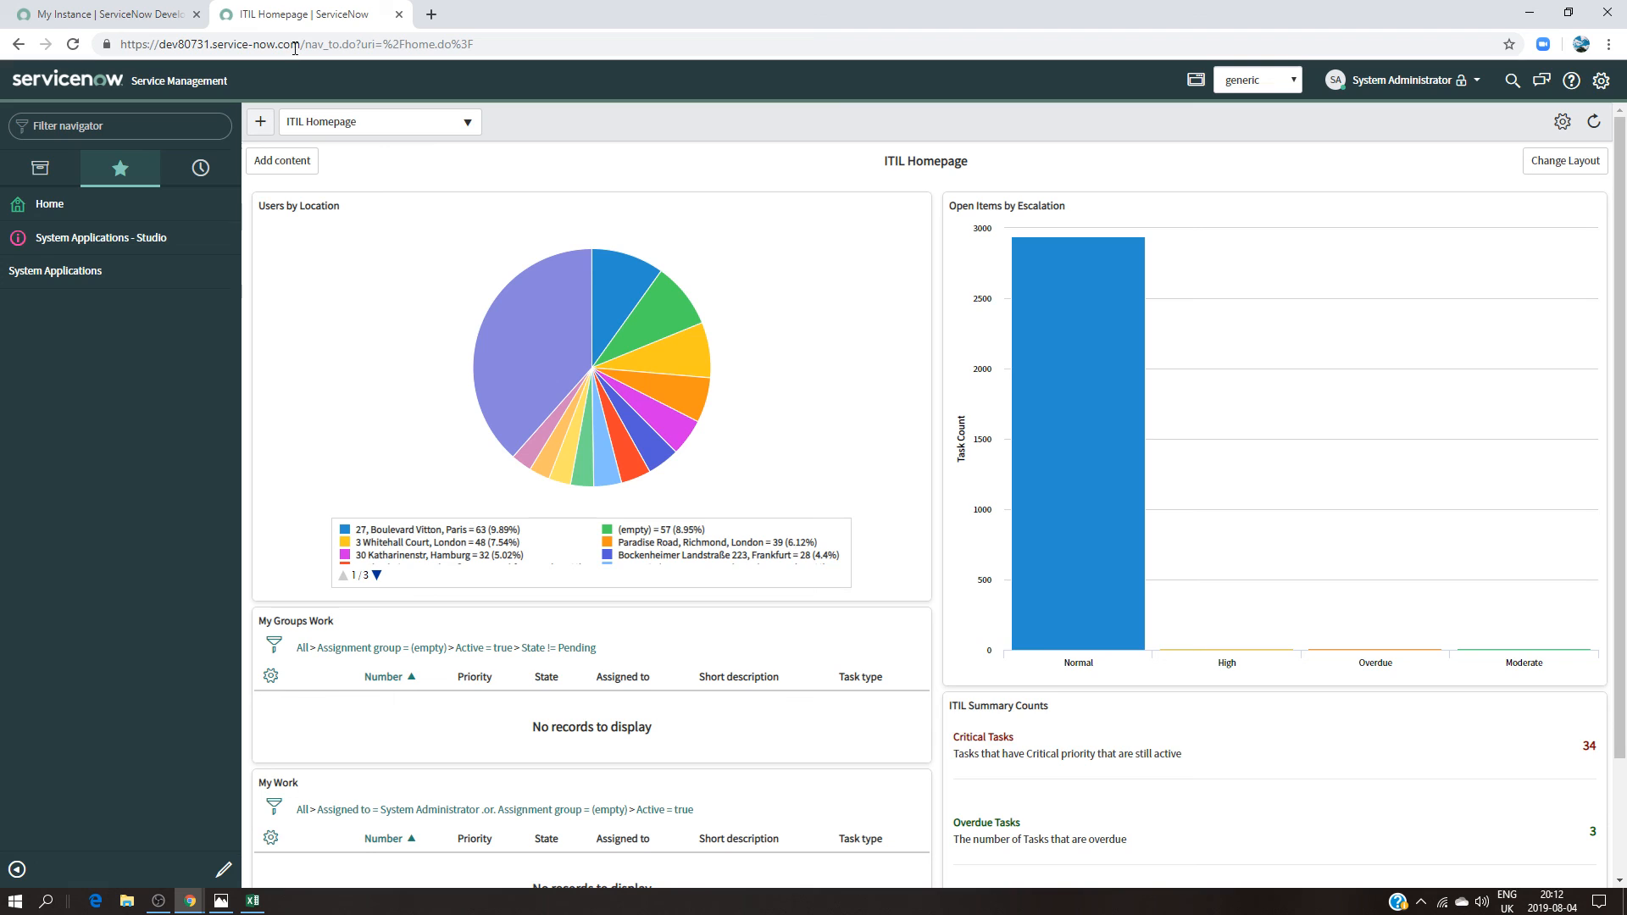
pyautogui.click(170, 227)
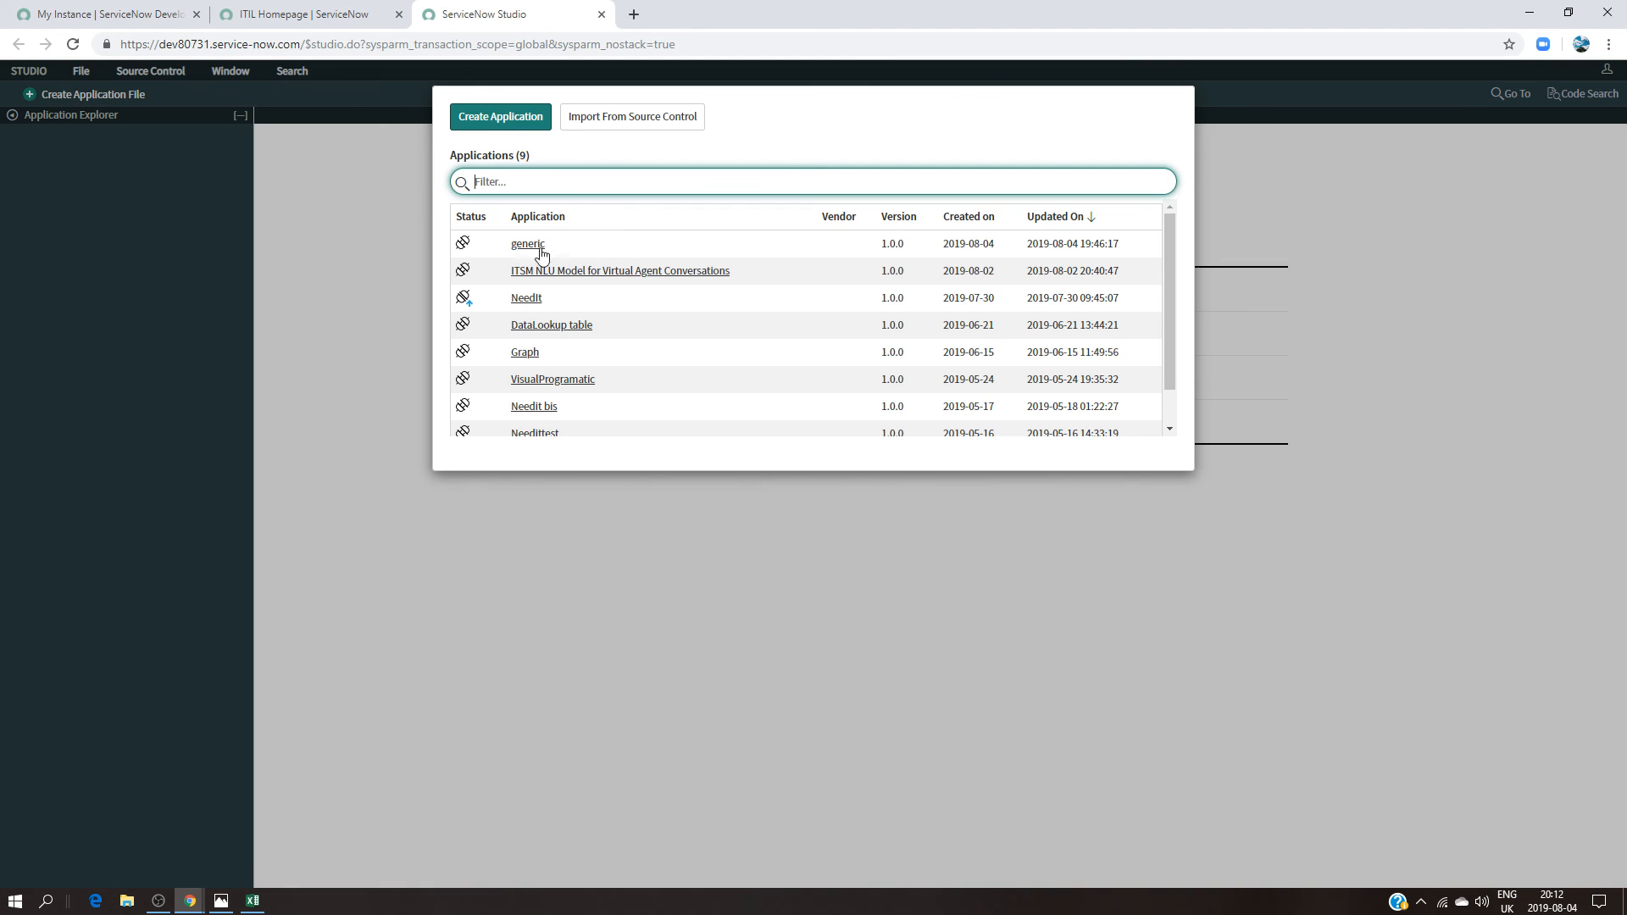
pyautogui.click(525, 246)
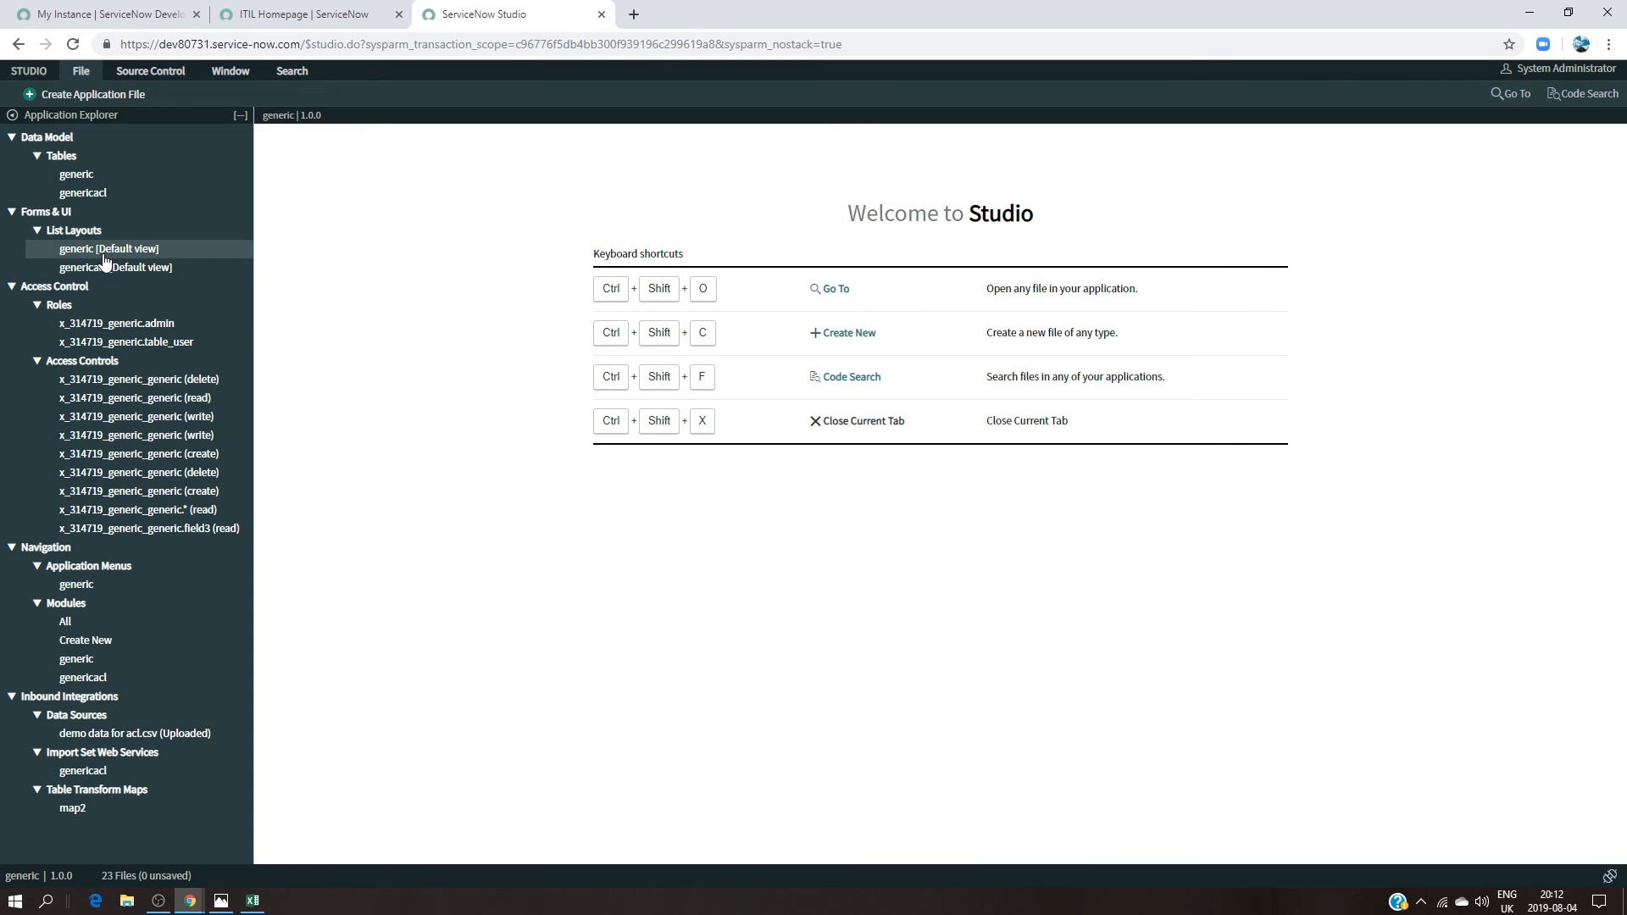
# Step: Create a new Access Control application file in the generic application
pyautogui.click(93, 94)
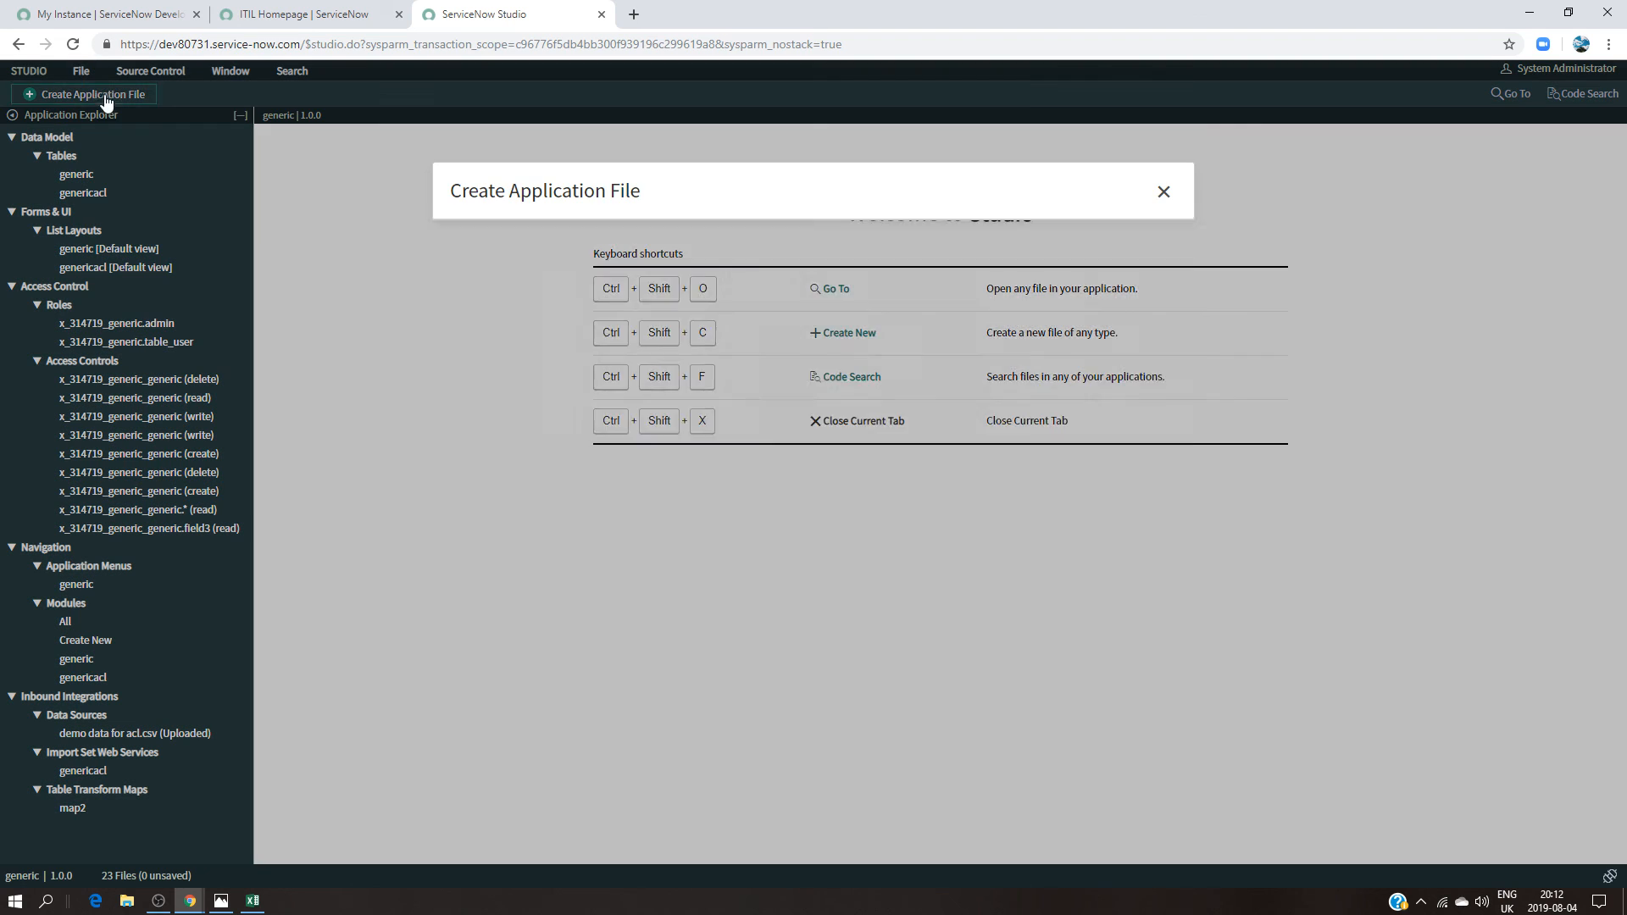
pyautogui.click(570, 248)
pyautogui.write('acc')
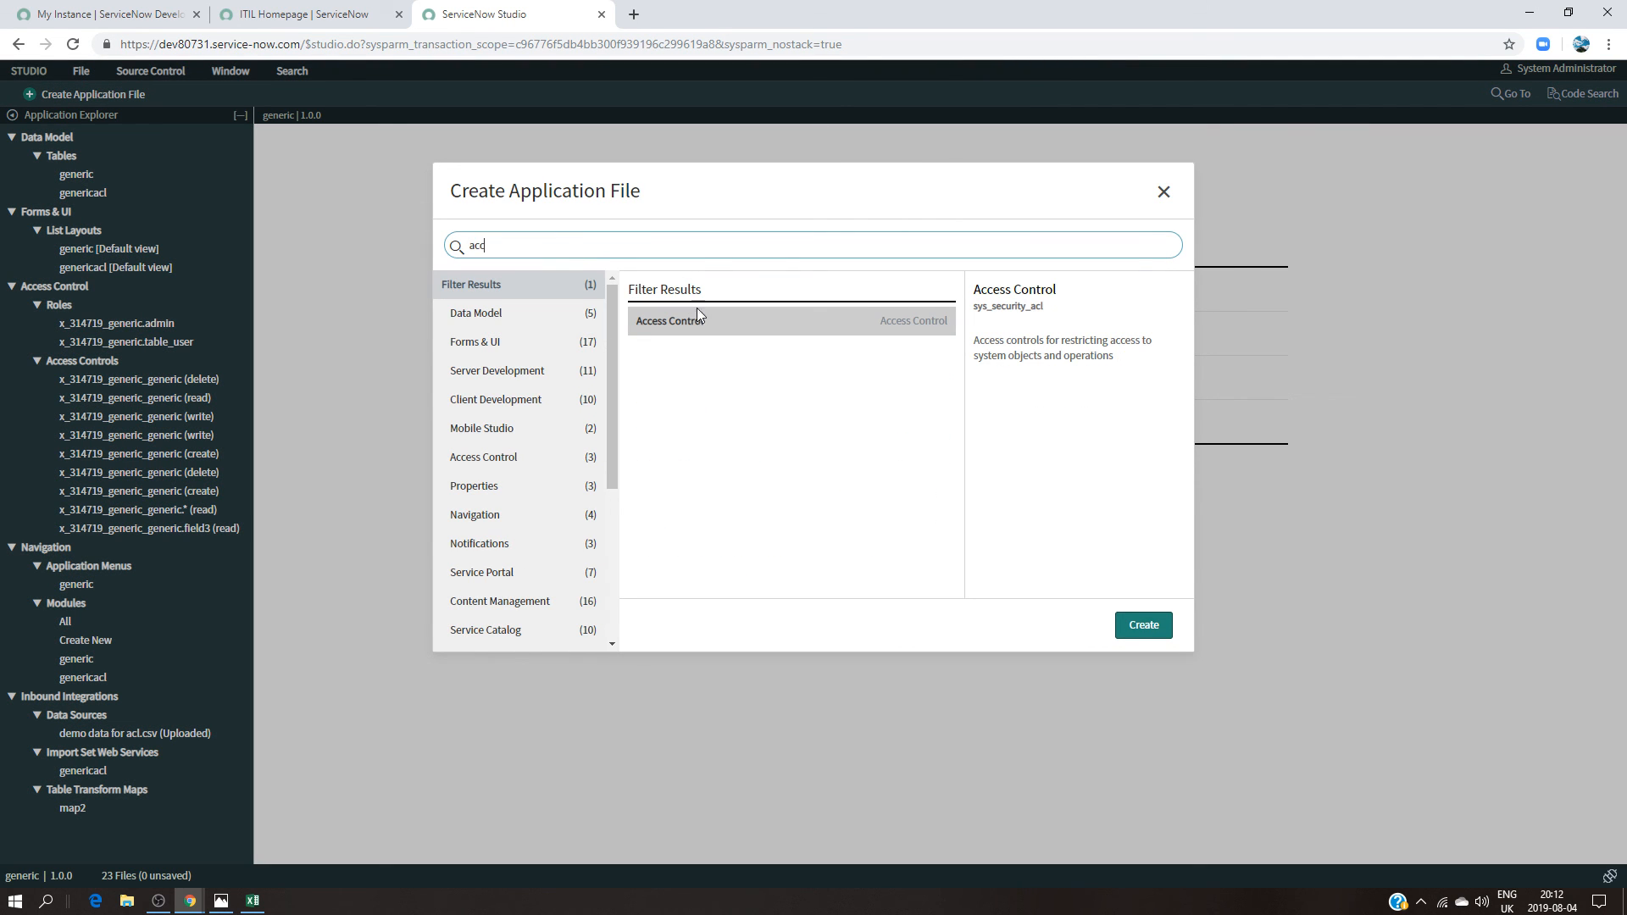
pyautogui.click(1143, 624)
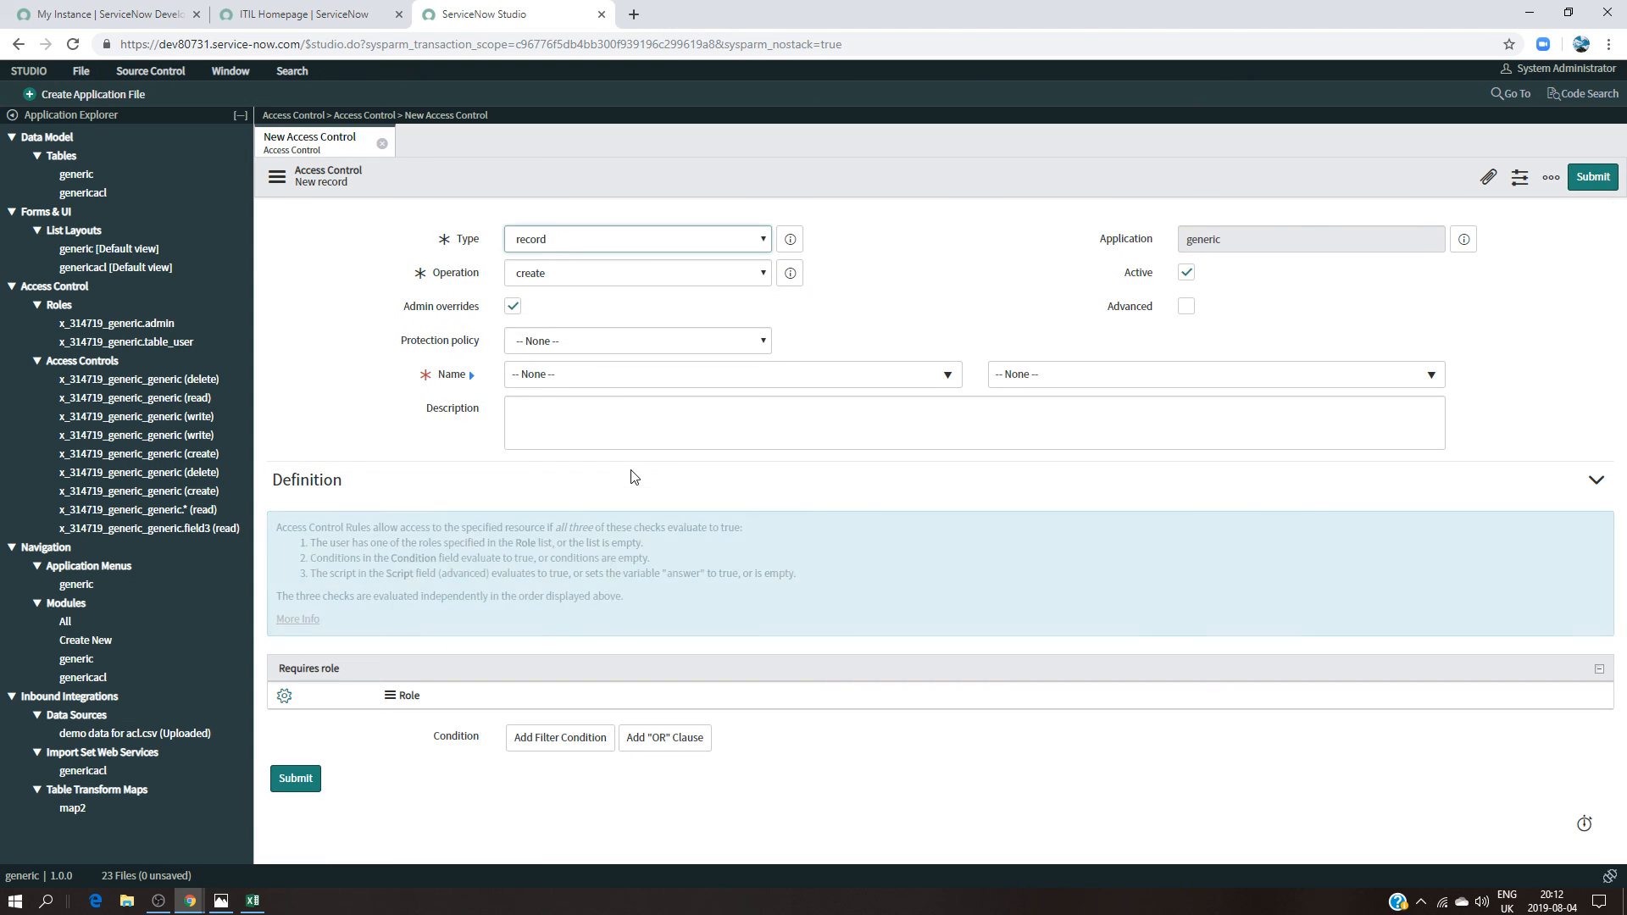
# Step: Set the new access control's name to the generic [x_314719_generic_generic] table and its Field4 field
pyautogui.click(1042, 374)
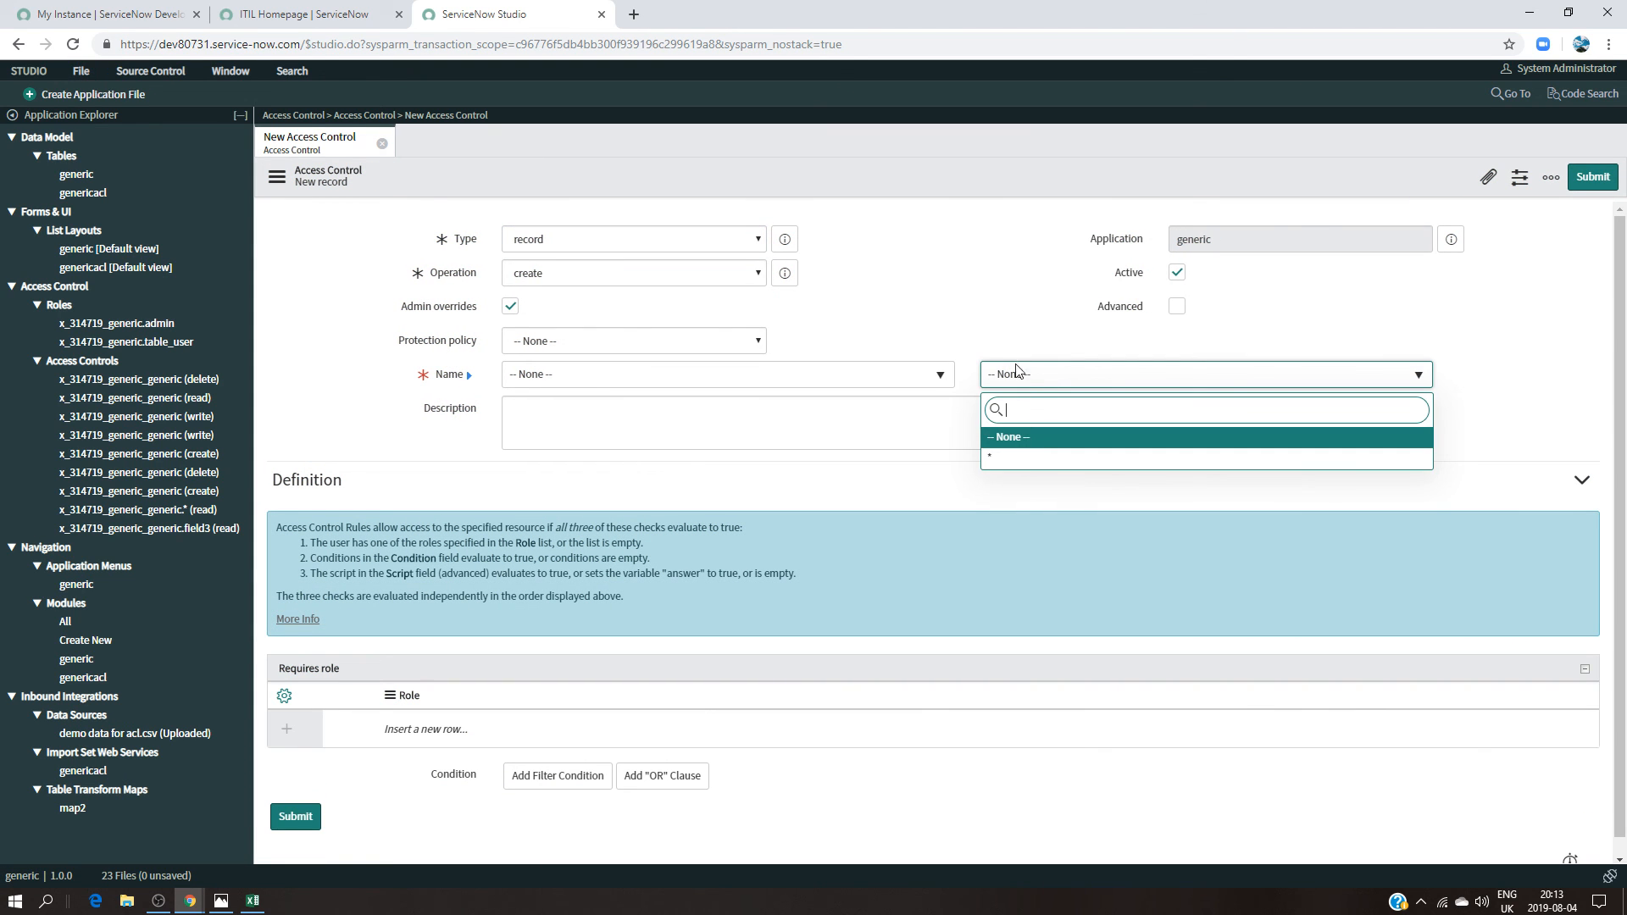
pyautogui.click(828, 347)
pyautogui.click(790, 375)
pyautogui.click(790, 386)
pyautogui.click(790, 383)
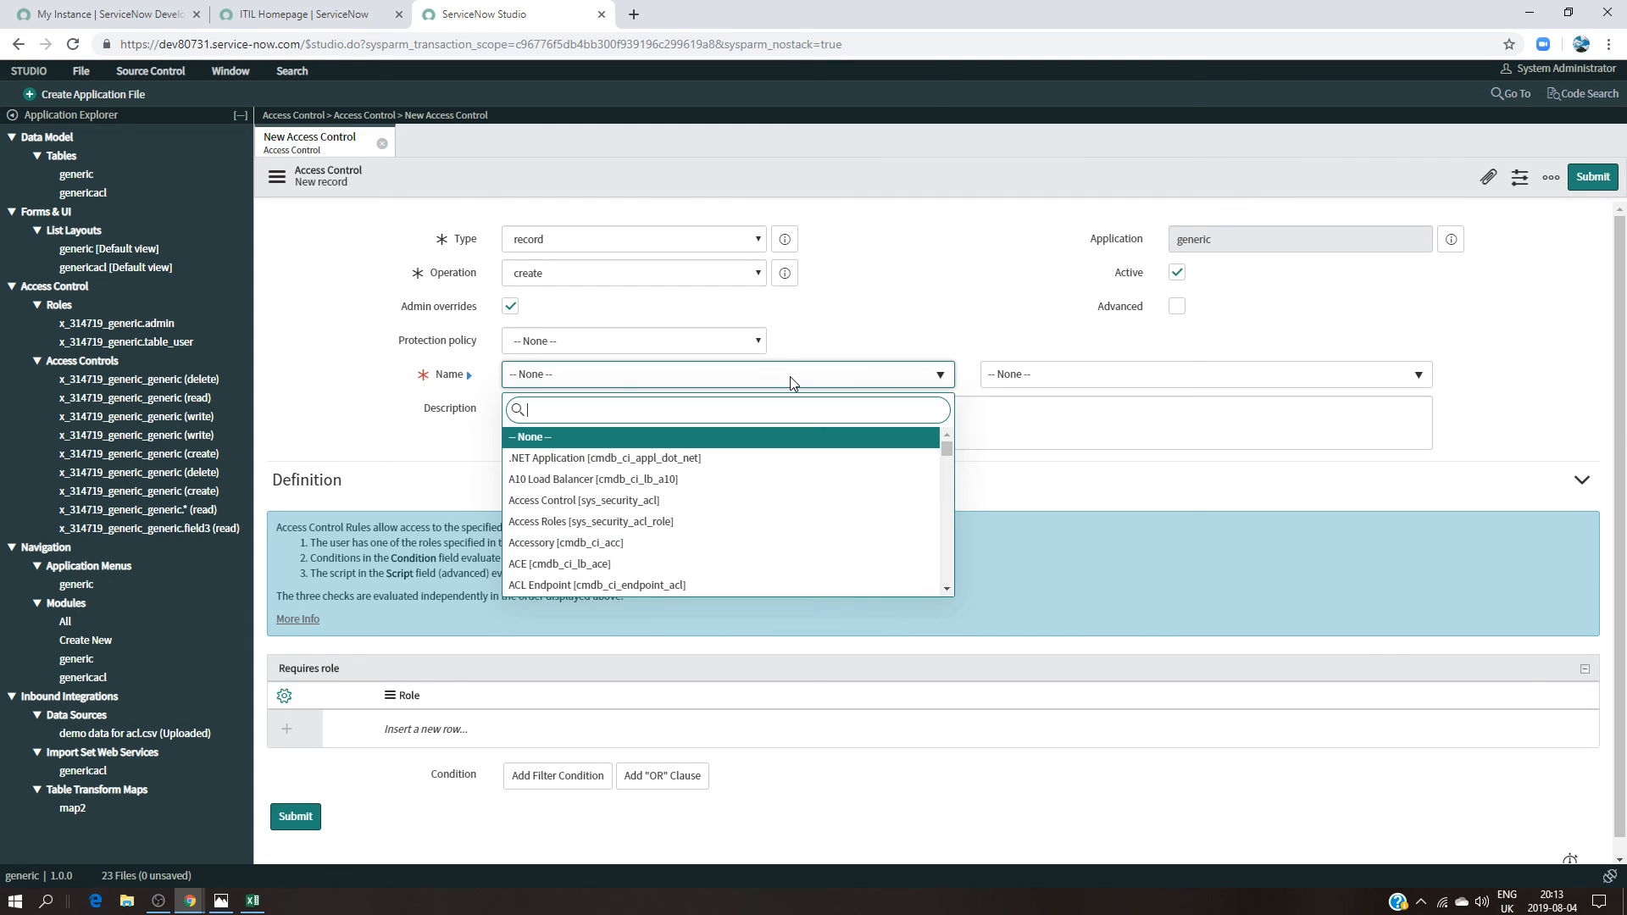
pyautogui.write('gen')
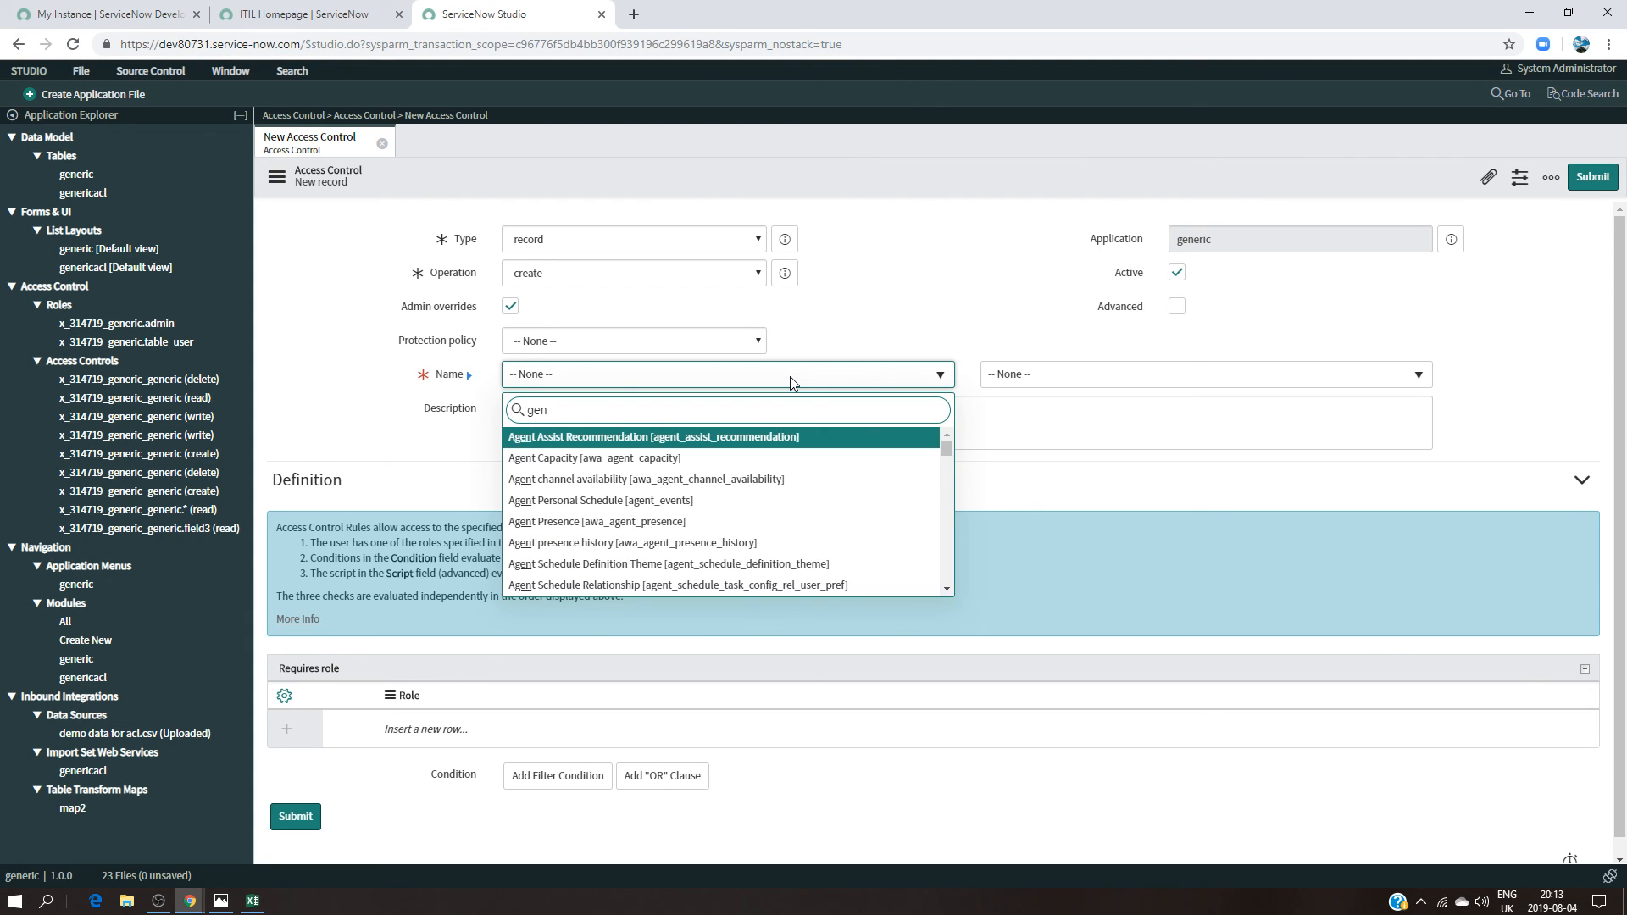
pyautogui.write('eric')
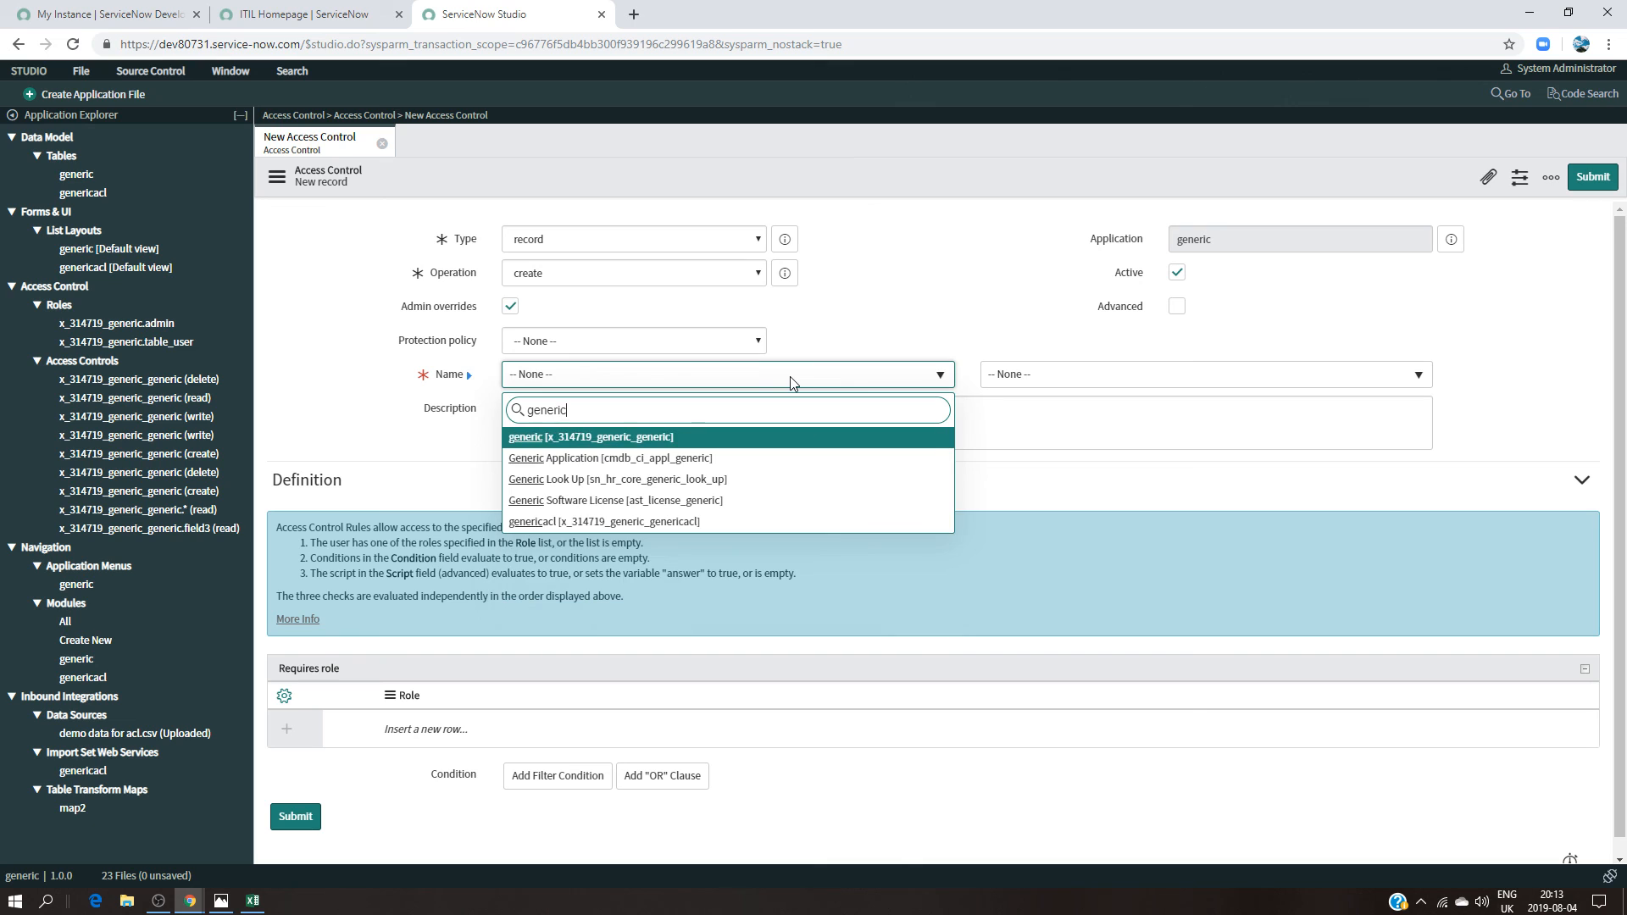
pyautogui.click(687, 437)
pyautogui.click(1000, 374)
pyautogui.scroll(-1, 1089, 534)
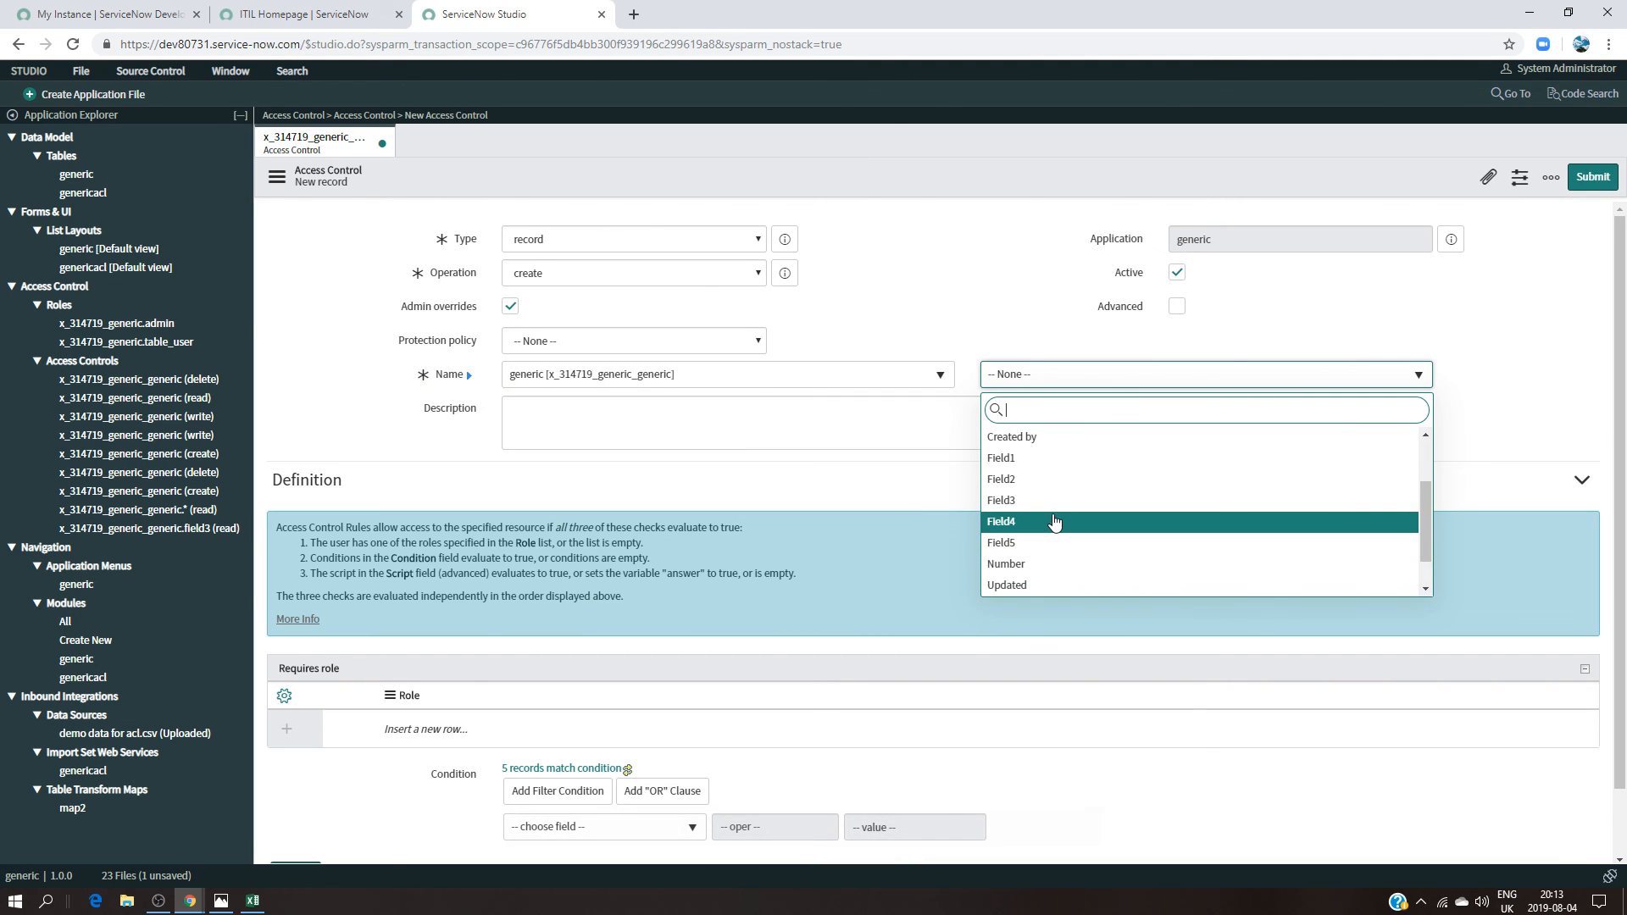
pyautogui.click(1054, 521)
# Step: Require the x_314719_generic.table_user role on the new Field4 access control, submit it and accept the security rules verification
pyautogui.scroll(-1, 678, 475)
pyautogui.click(386, 656)
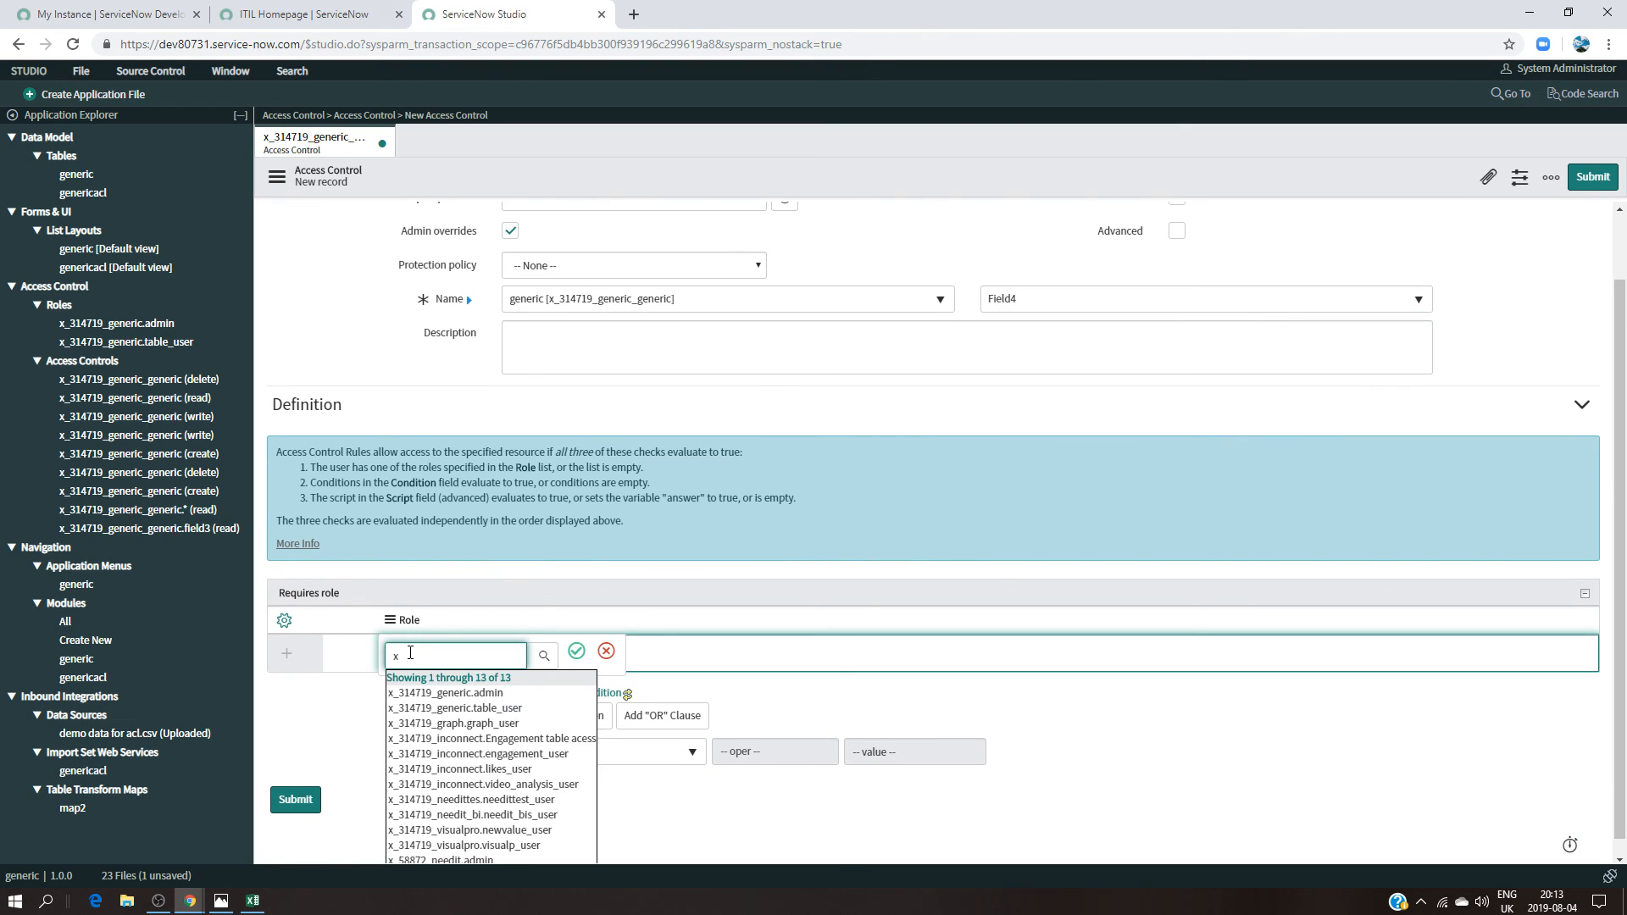
pyautogui.click(432, 708)
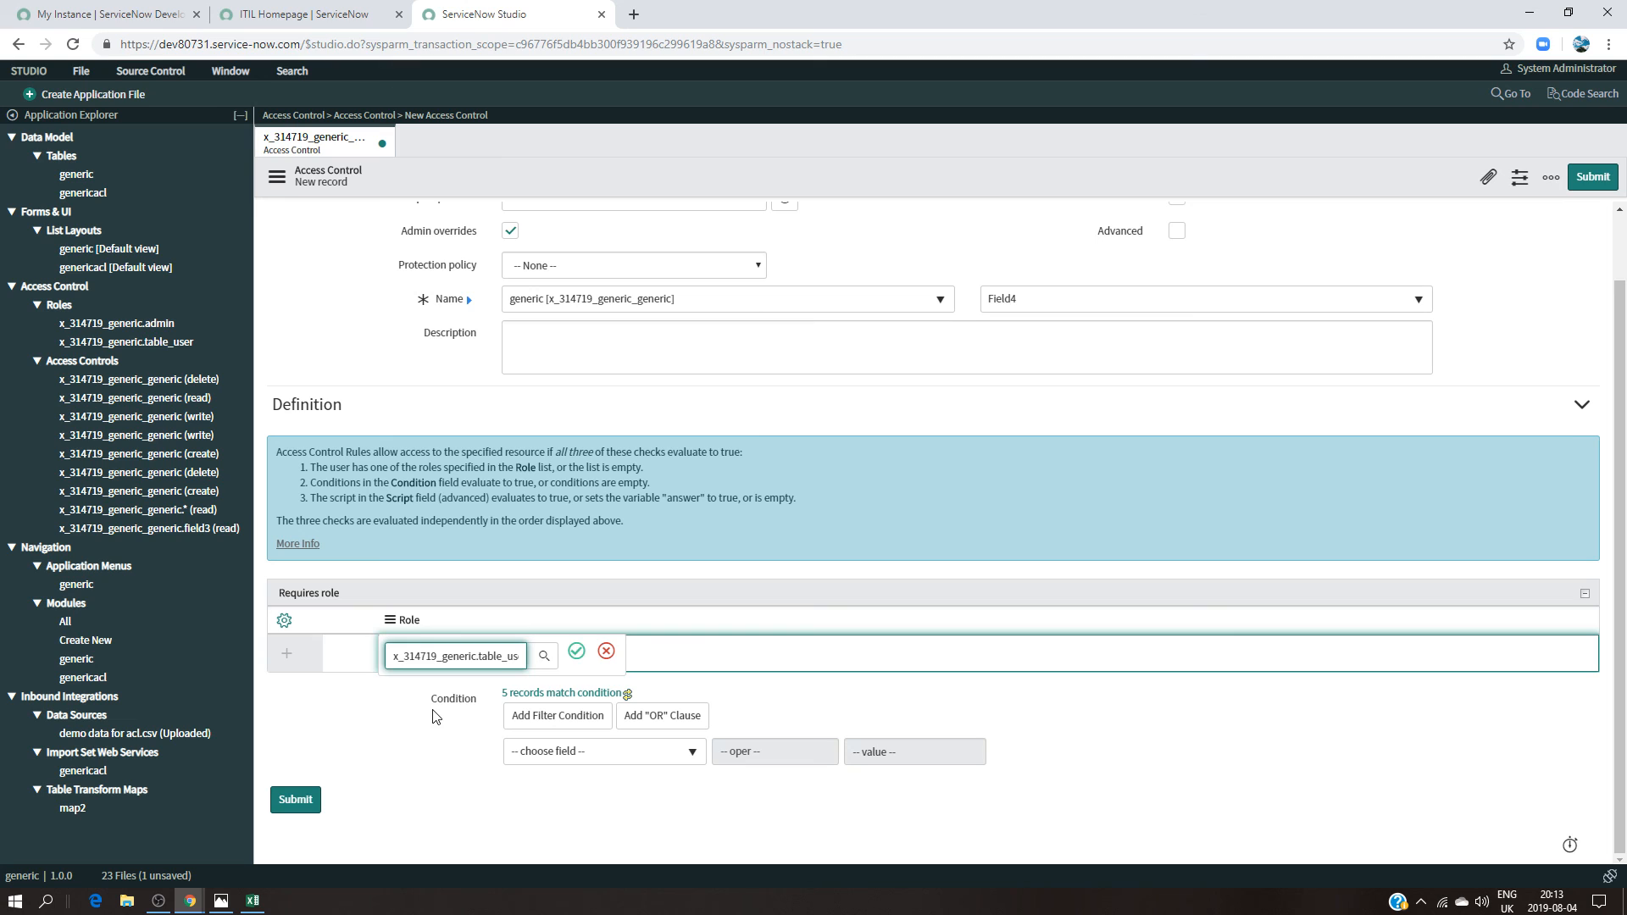
pyautogui.click(576, 651)
pyautogui.scroll(1, 1048, 476)
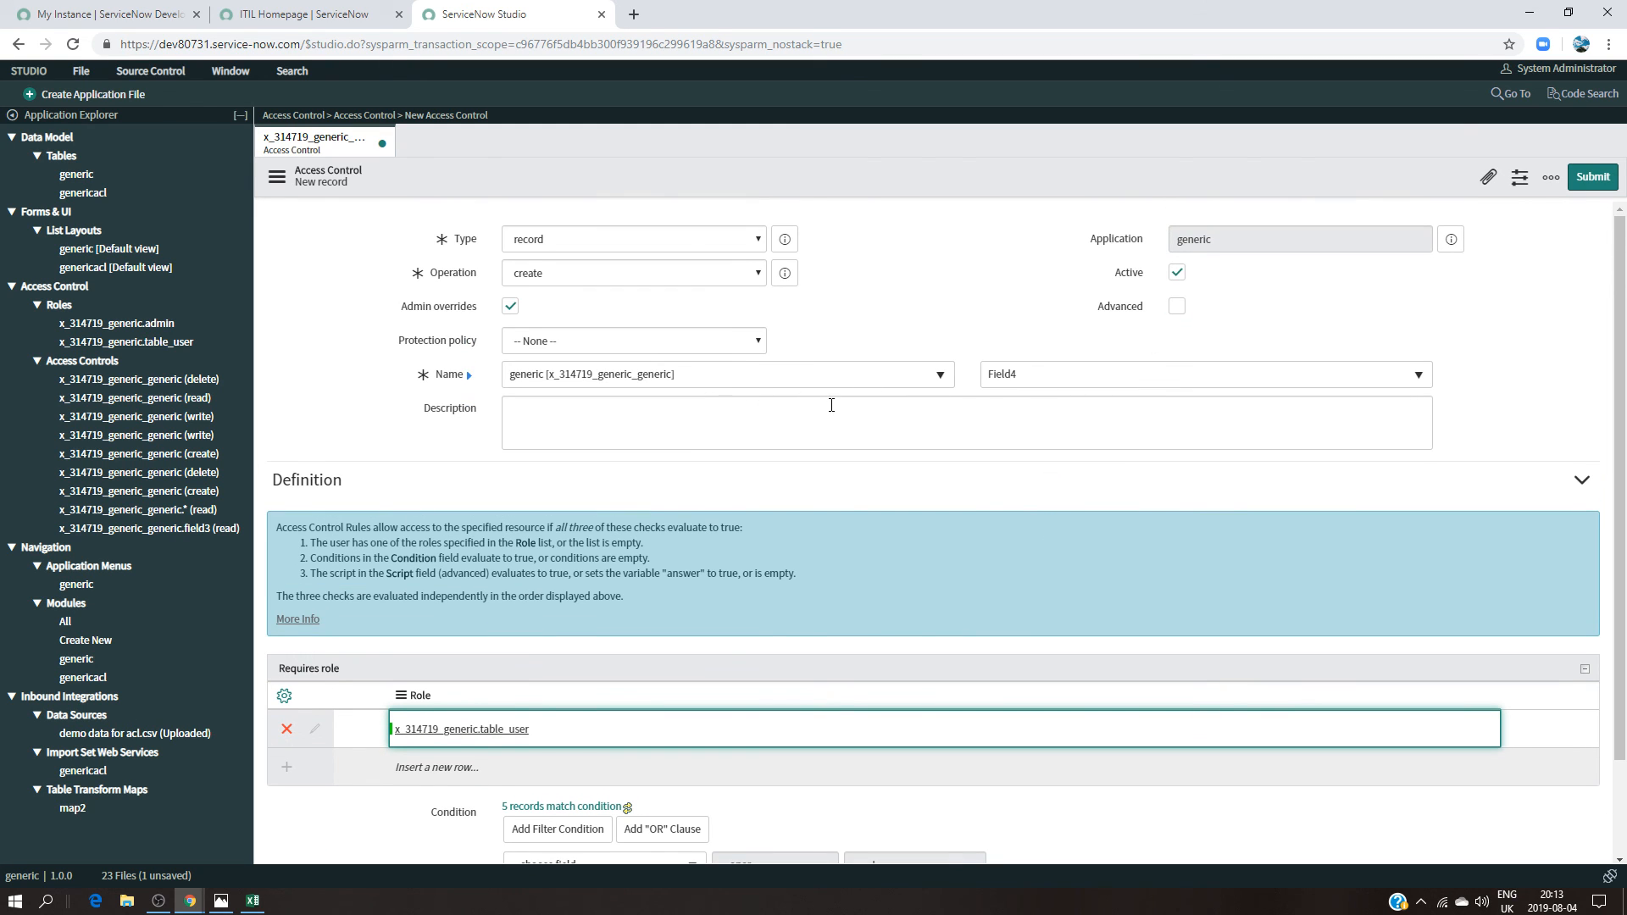
pyautogui.click(1584, 182)
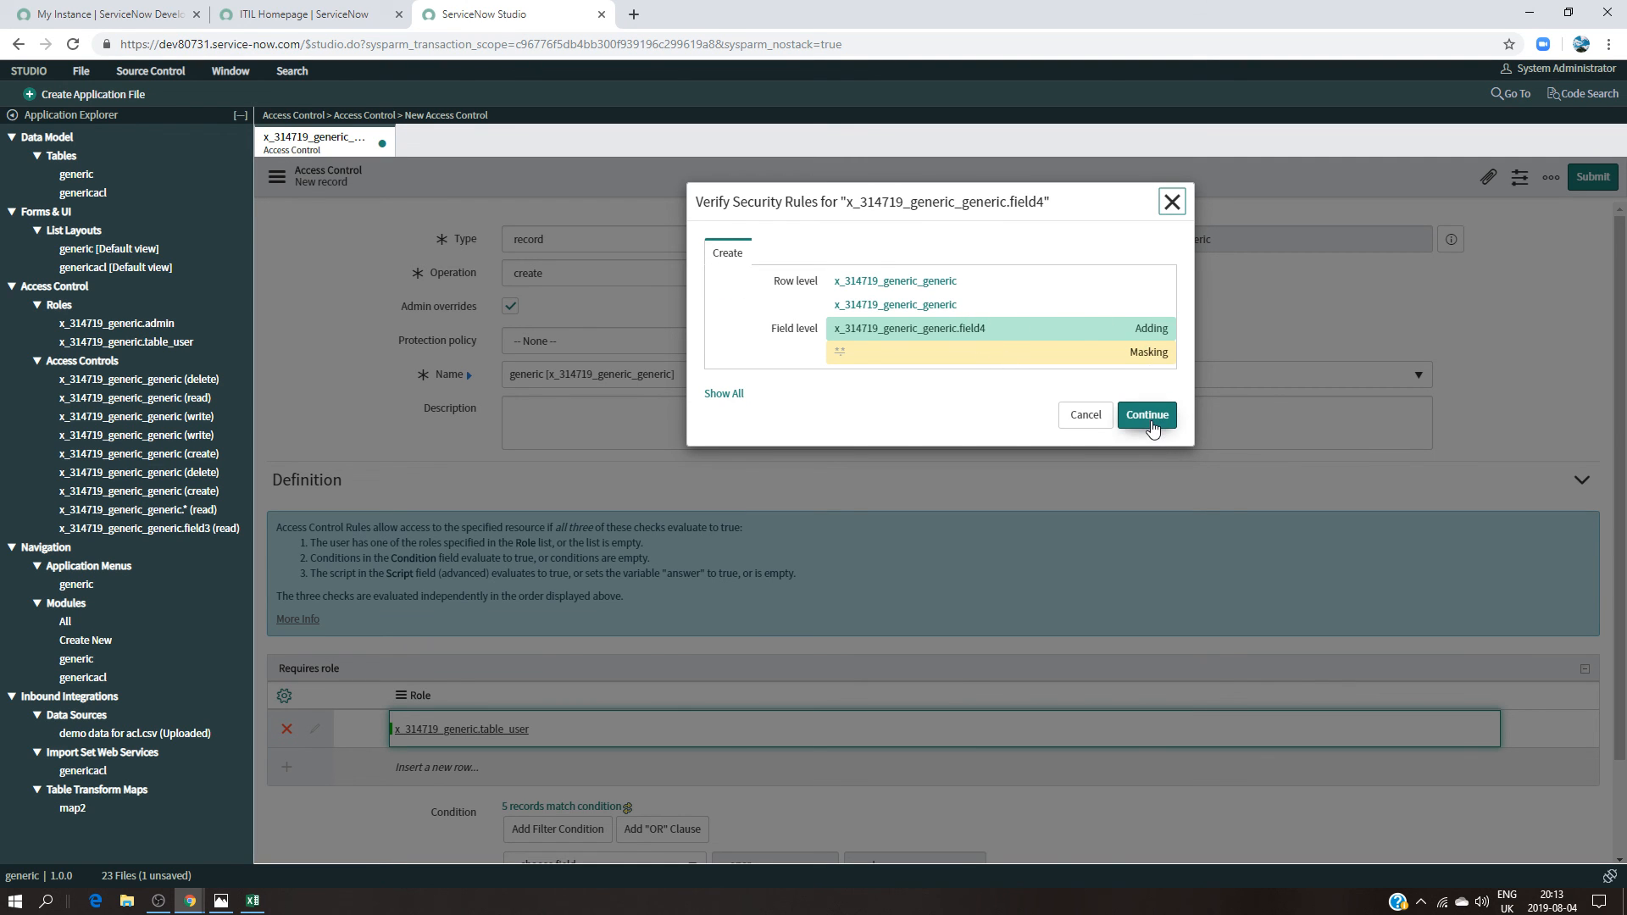
pyautogui.click(1150, 417)
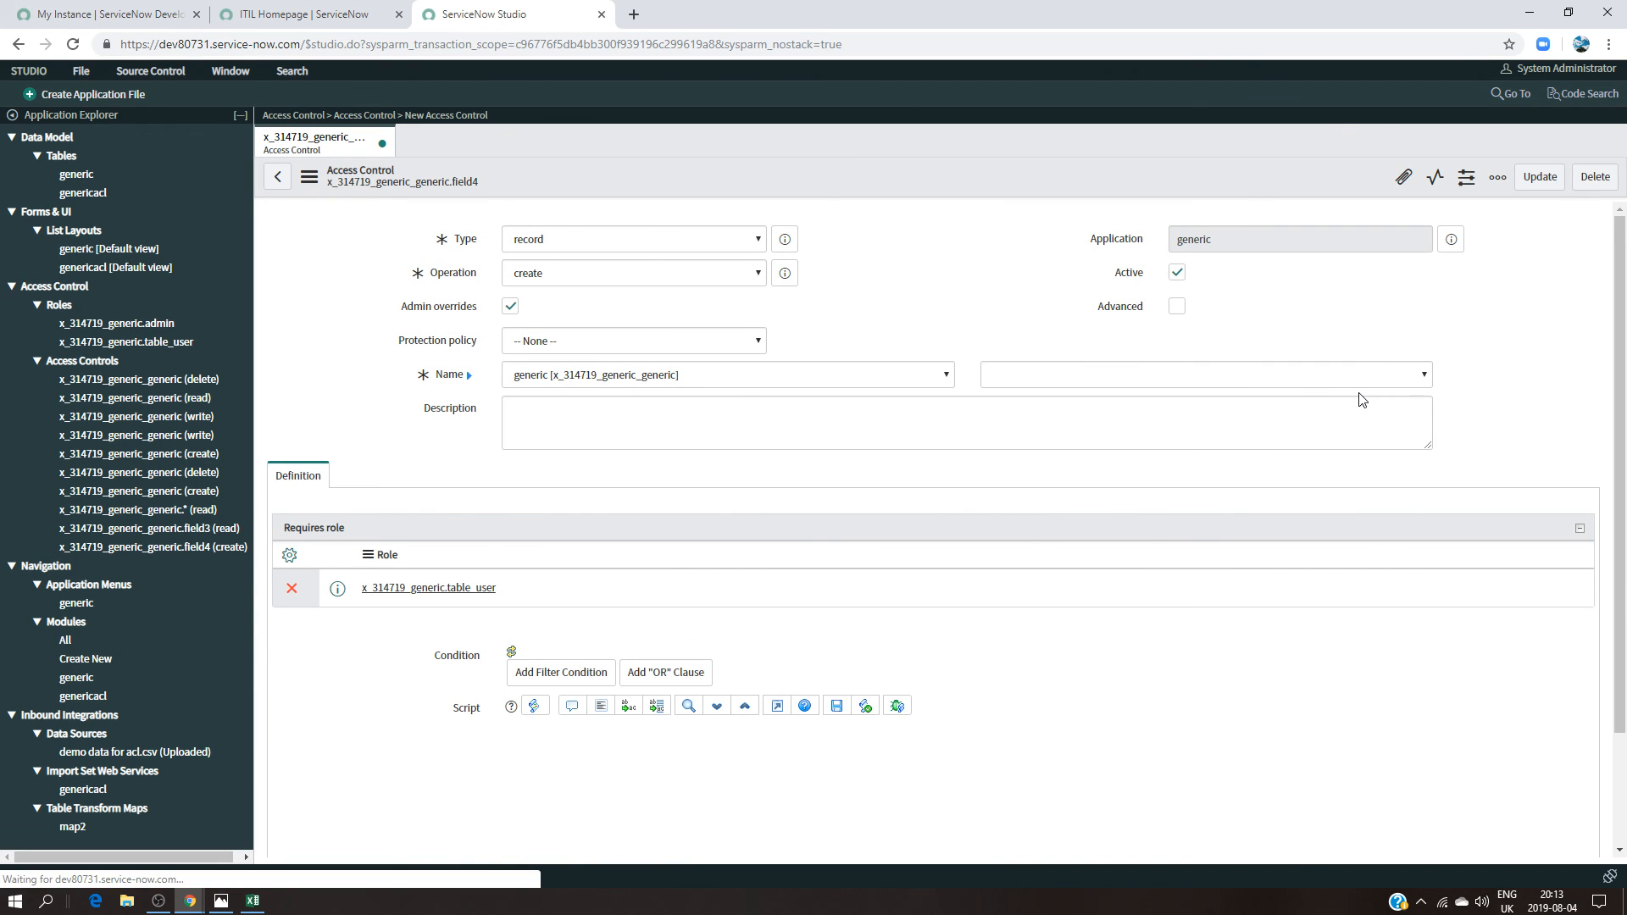
# Step: Change the operation of the saved Field4 access control to read, update it and accept the security rules verification
pyautogui.click(1540, 176)
pyautogui.click(207, 553)
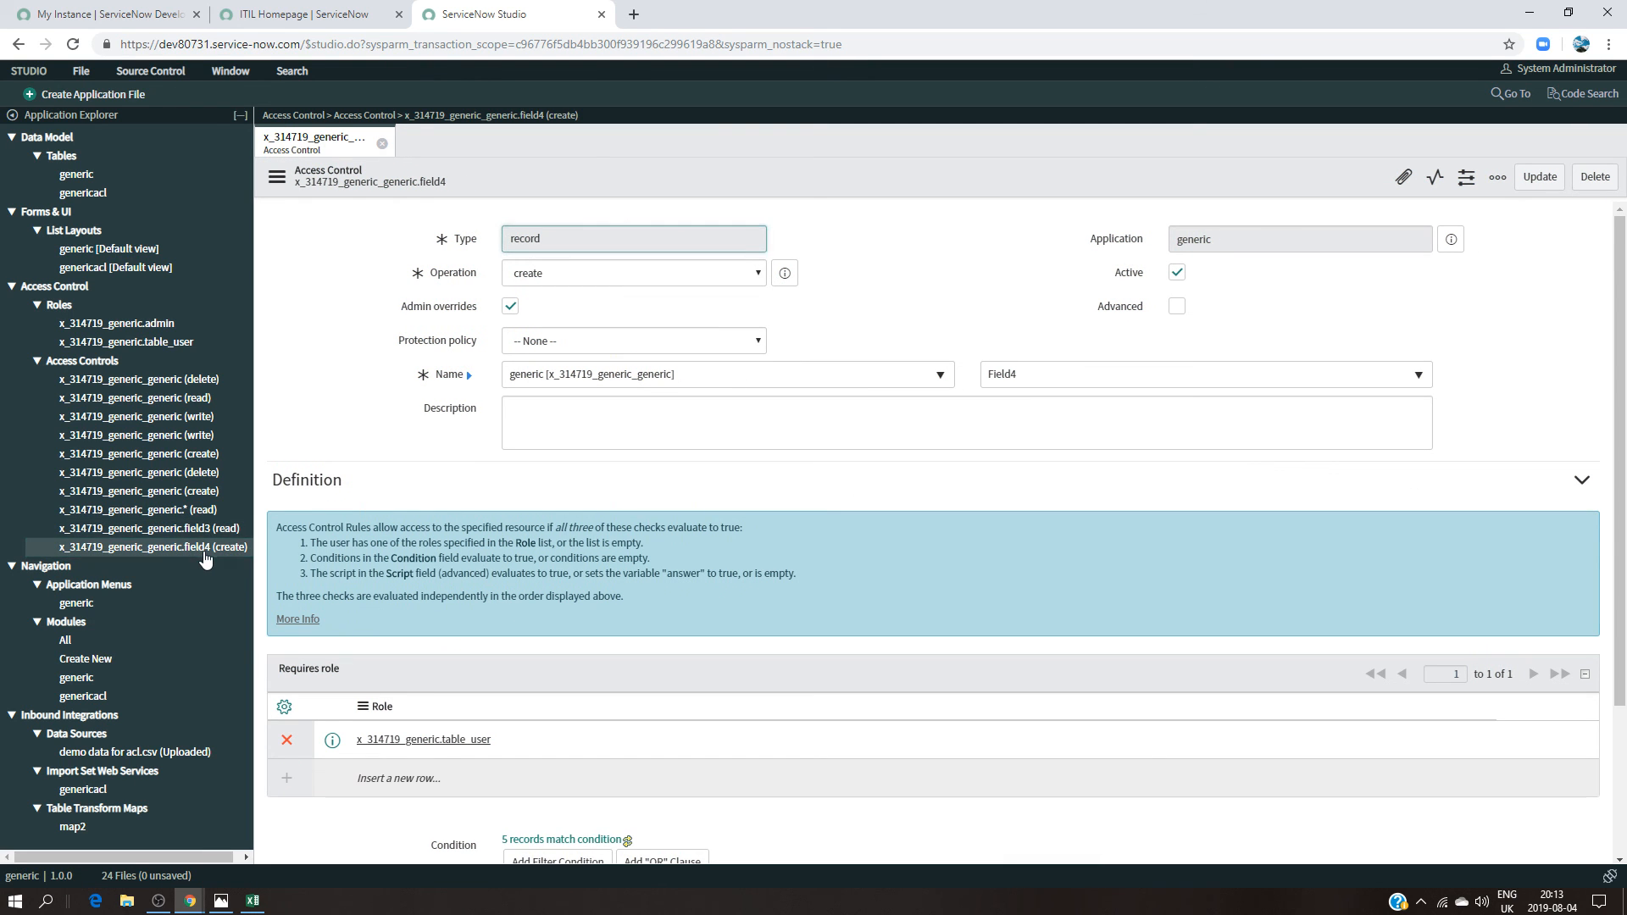
pyautogui.click(626, 282)
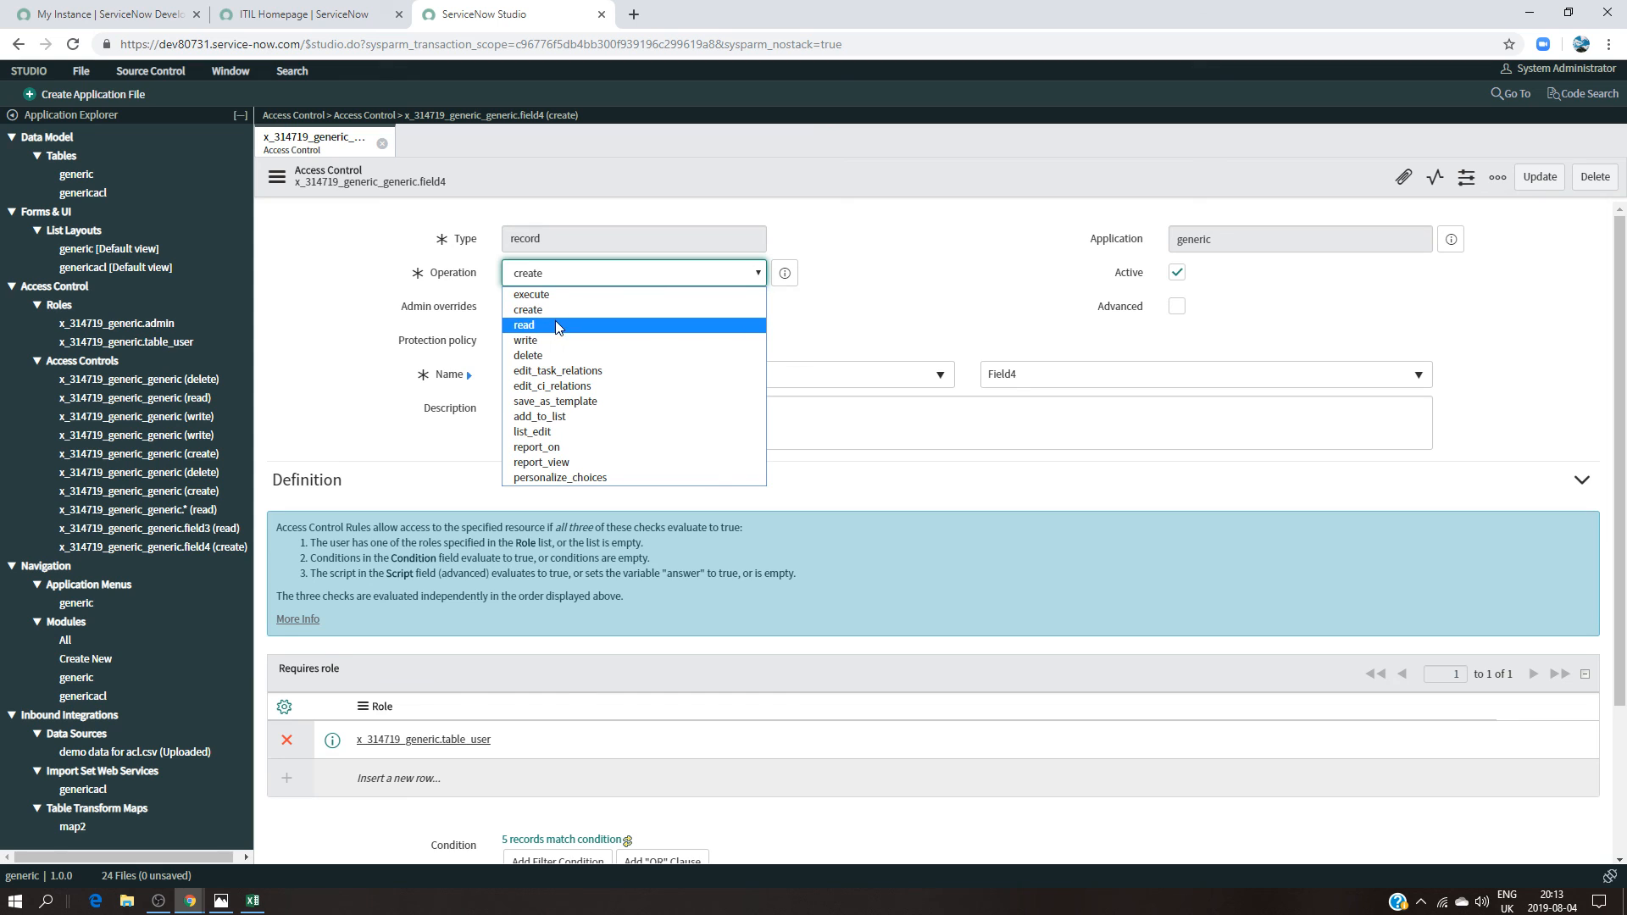
pyautogui.click(555, 321)
pyautogui.click(1539, 176)
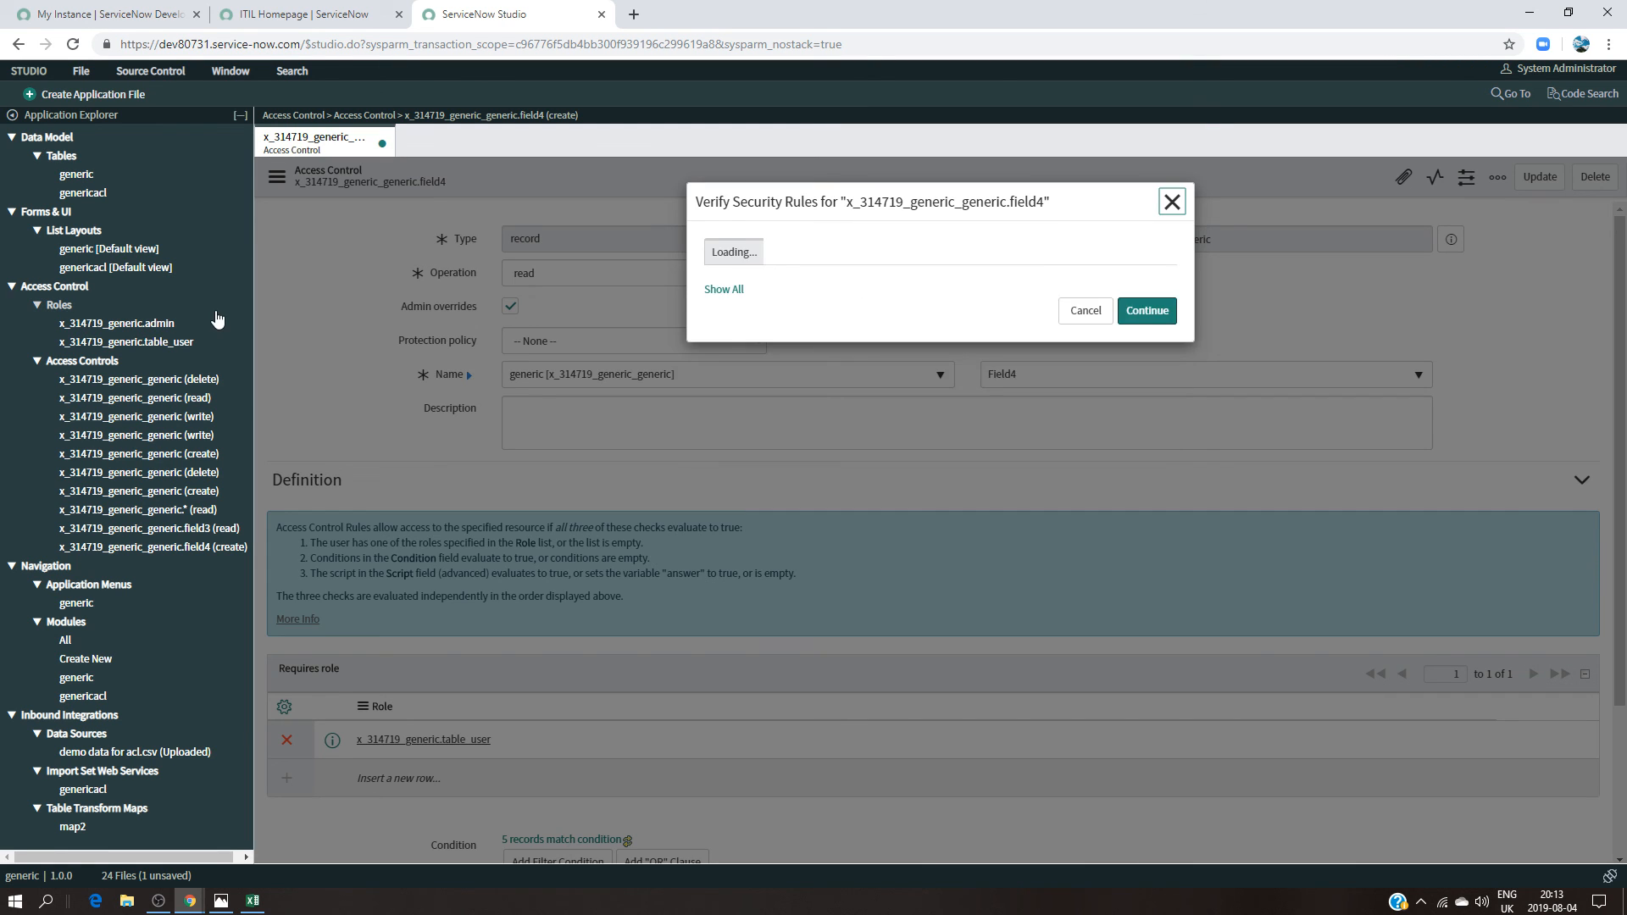
pyautogui.click(1126, 419)
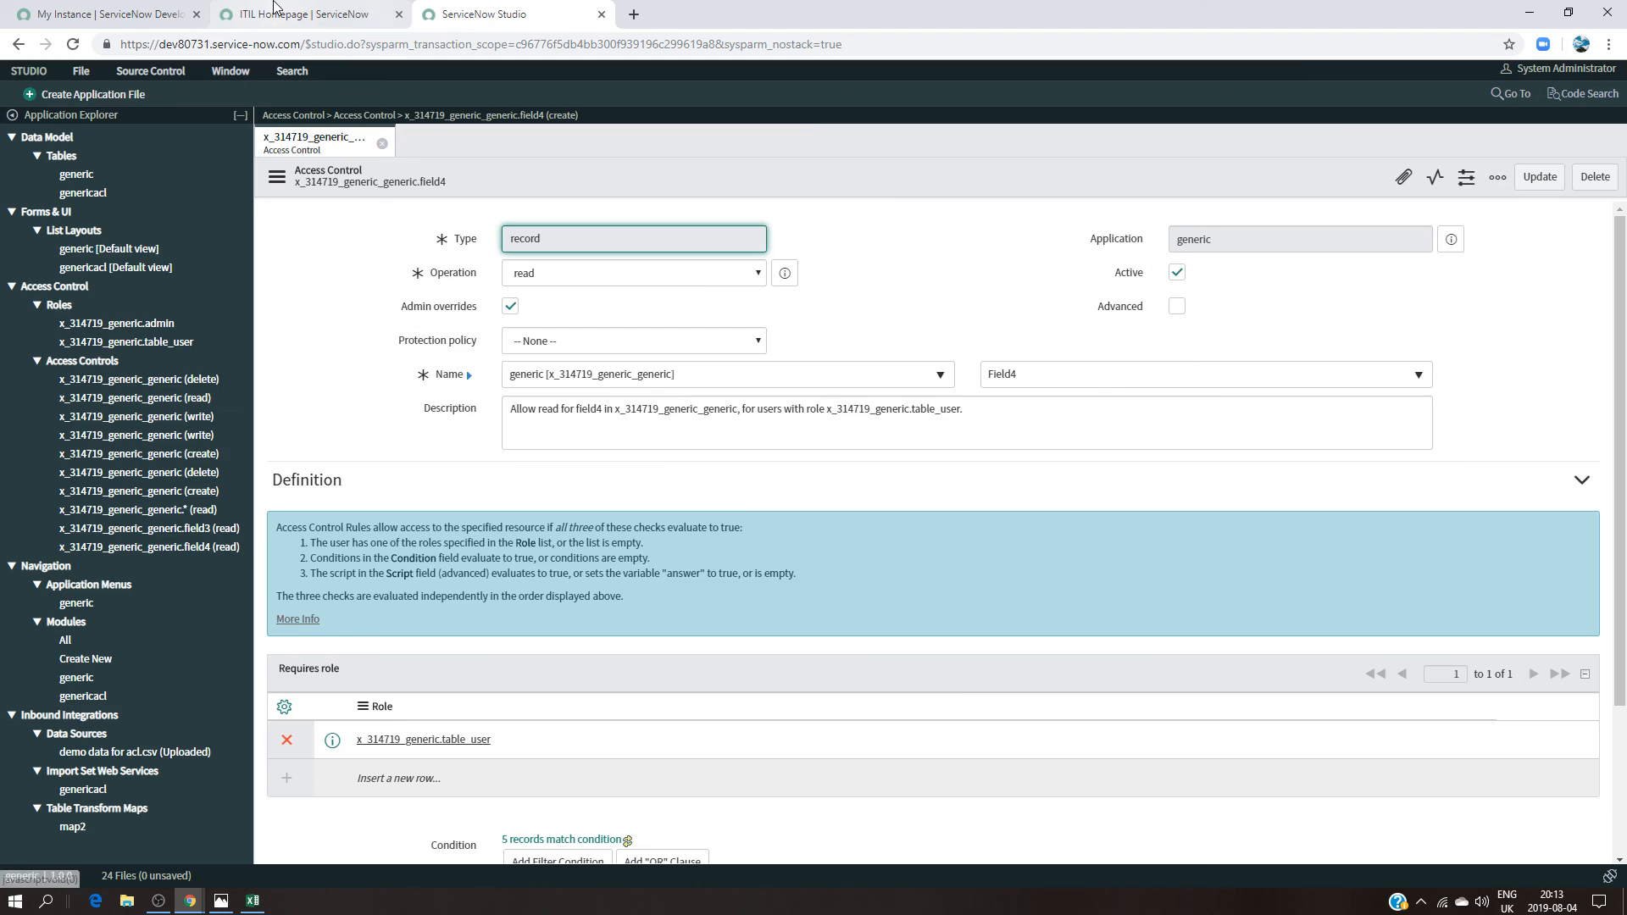
# Step: Return to the ITIL Homepage and impersonate the third user in the recent impersonations
pyautogui.click(331, 21)
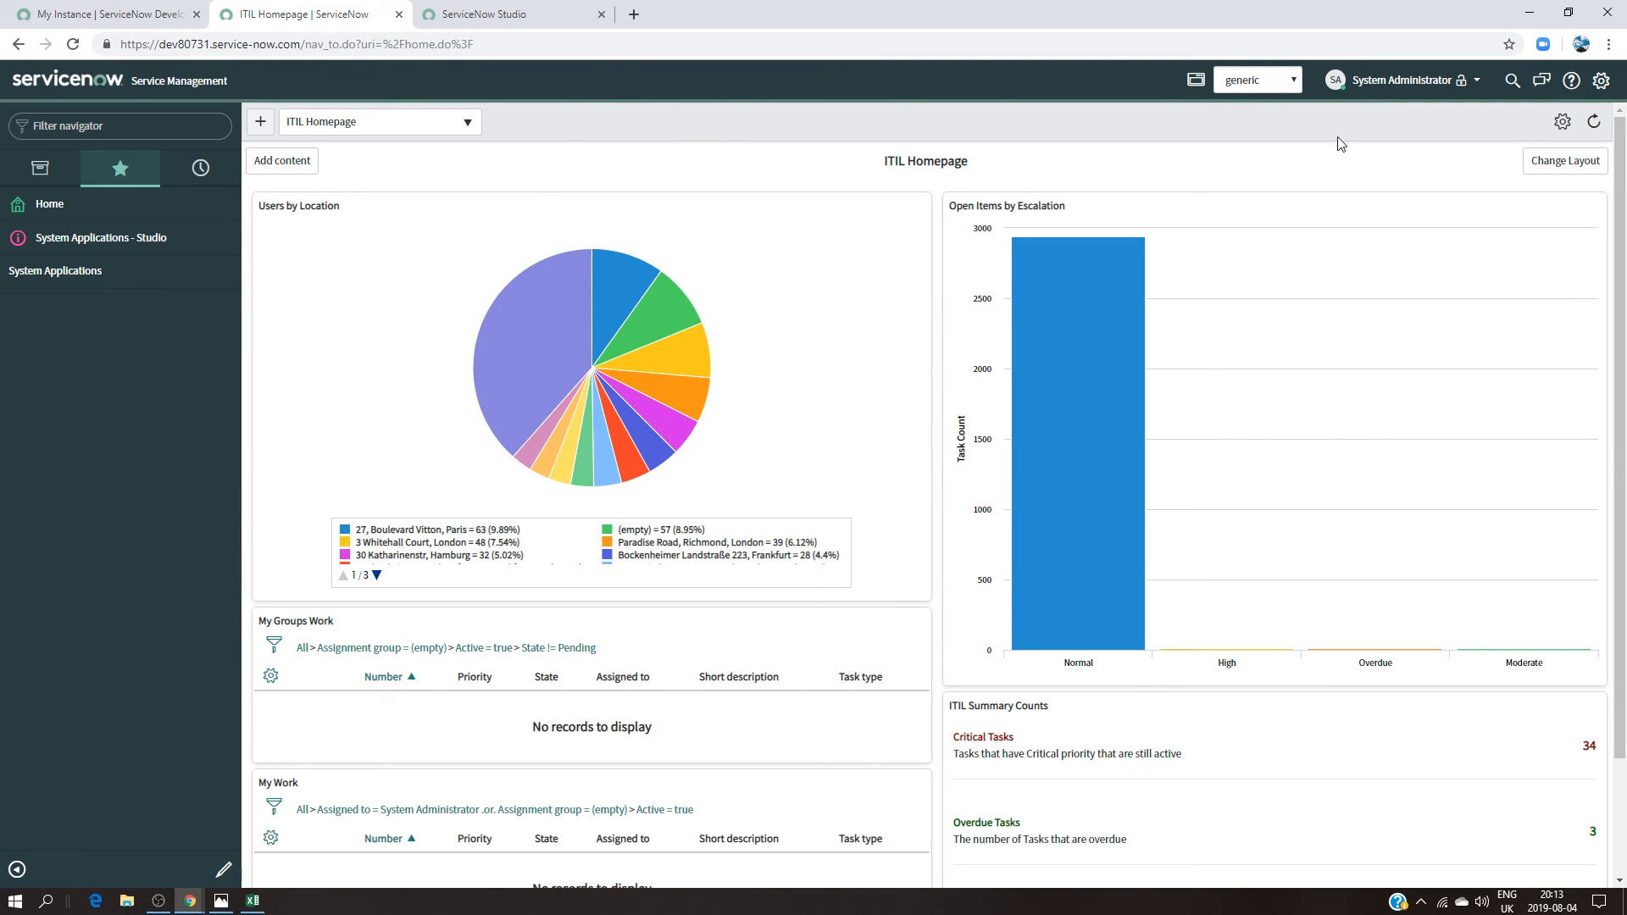
pyautogui.click(1421, 98)
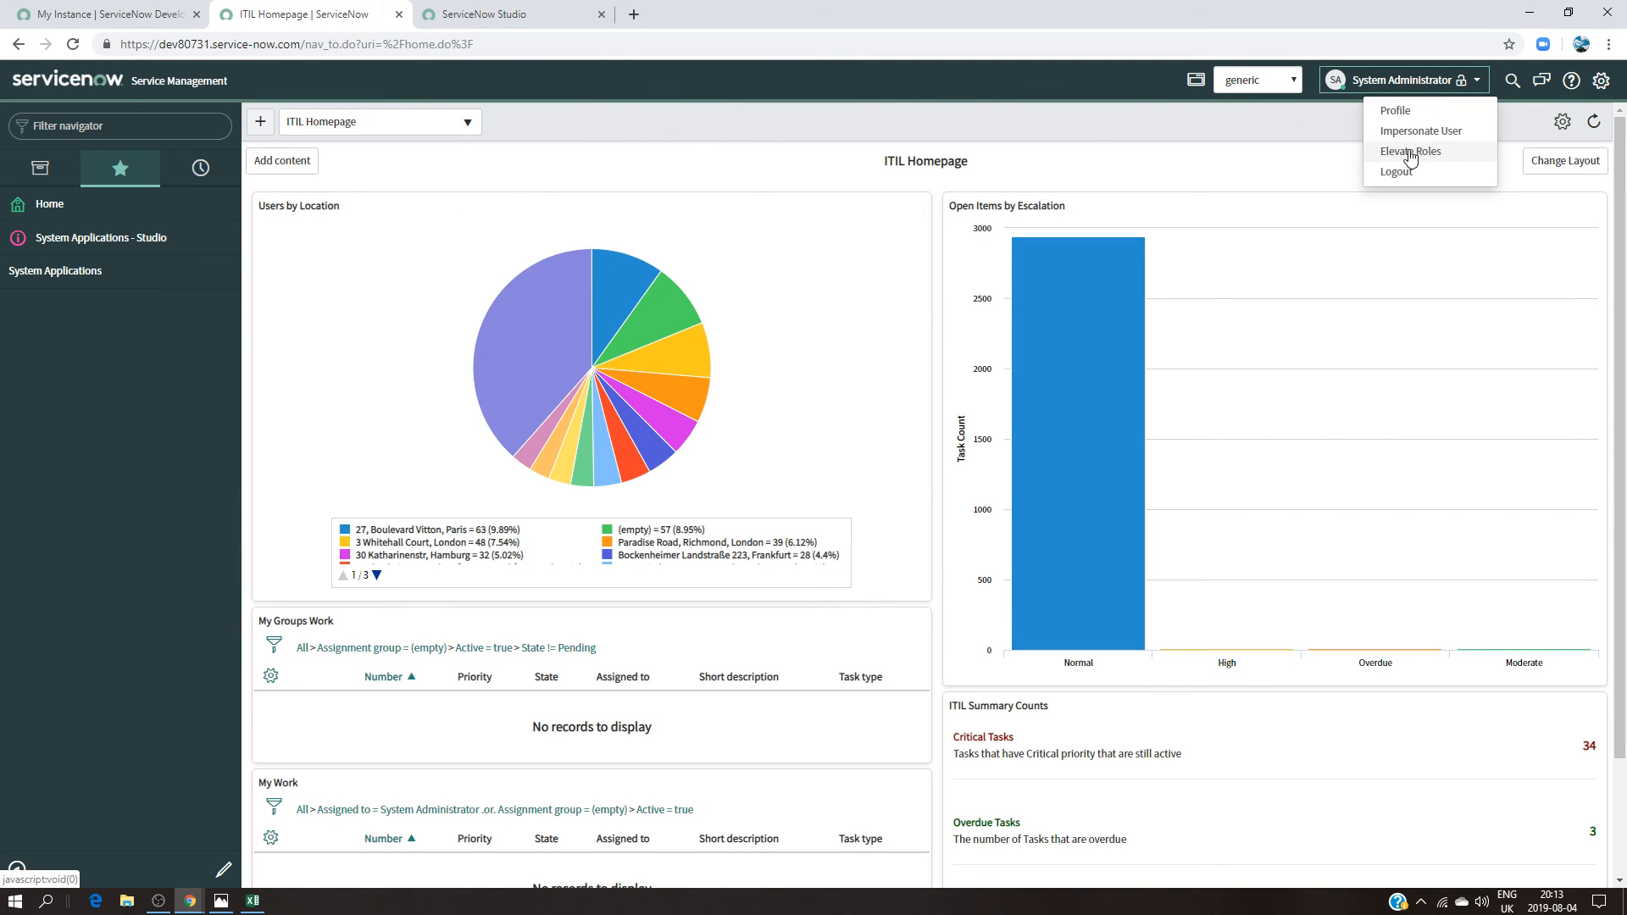
pyautogui.click(1411, 131)
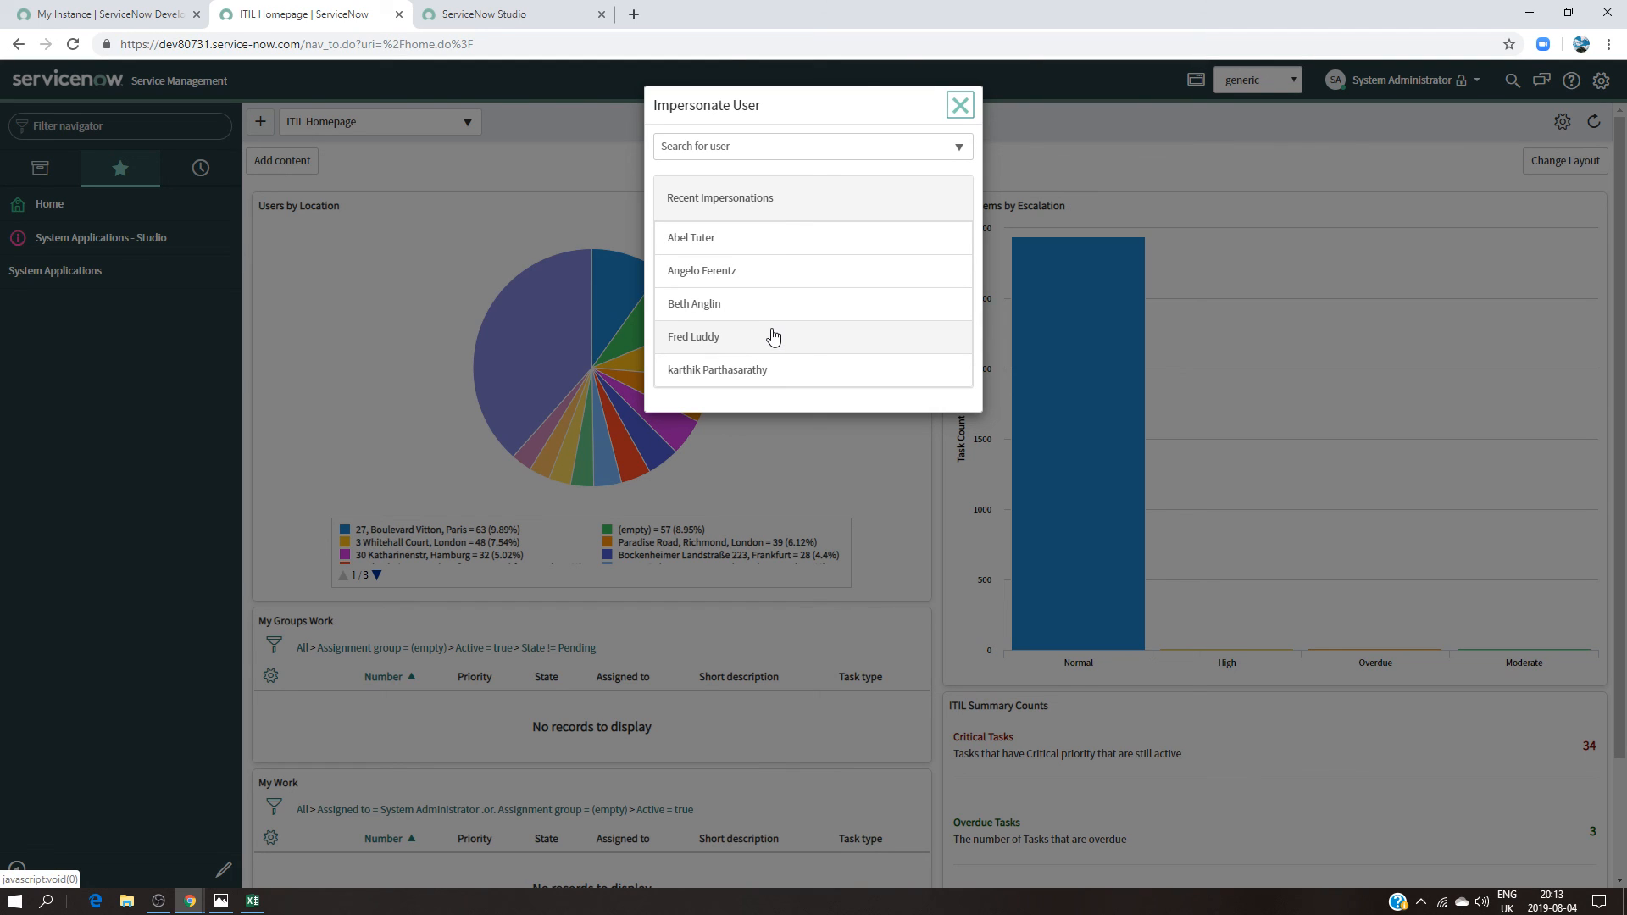
pyautogui.click(715, 311)
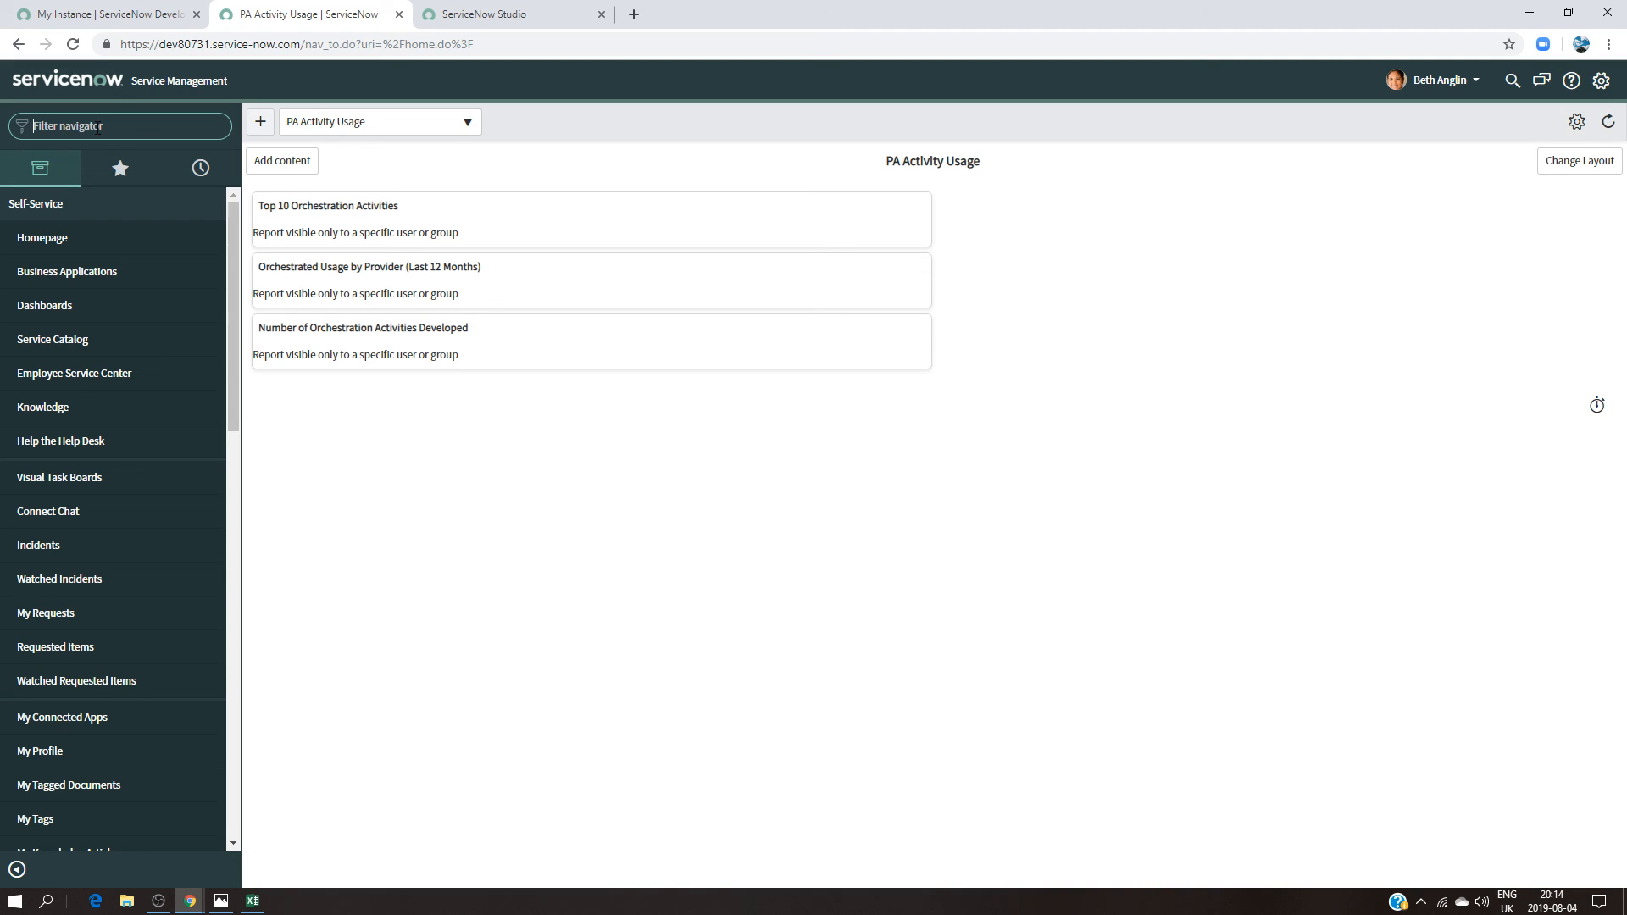
# Step: Find the generic application with the filter "gener", open its All list and compare the visible fields with the Field4 access control
pyautogui.write('gener')
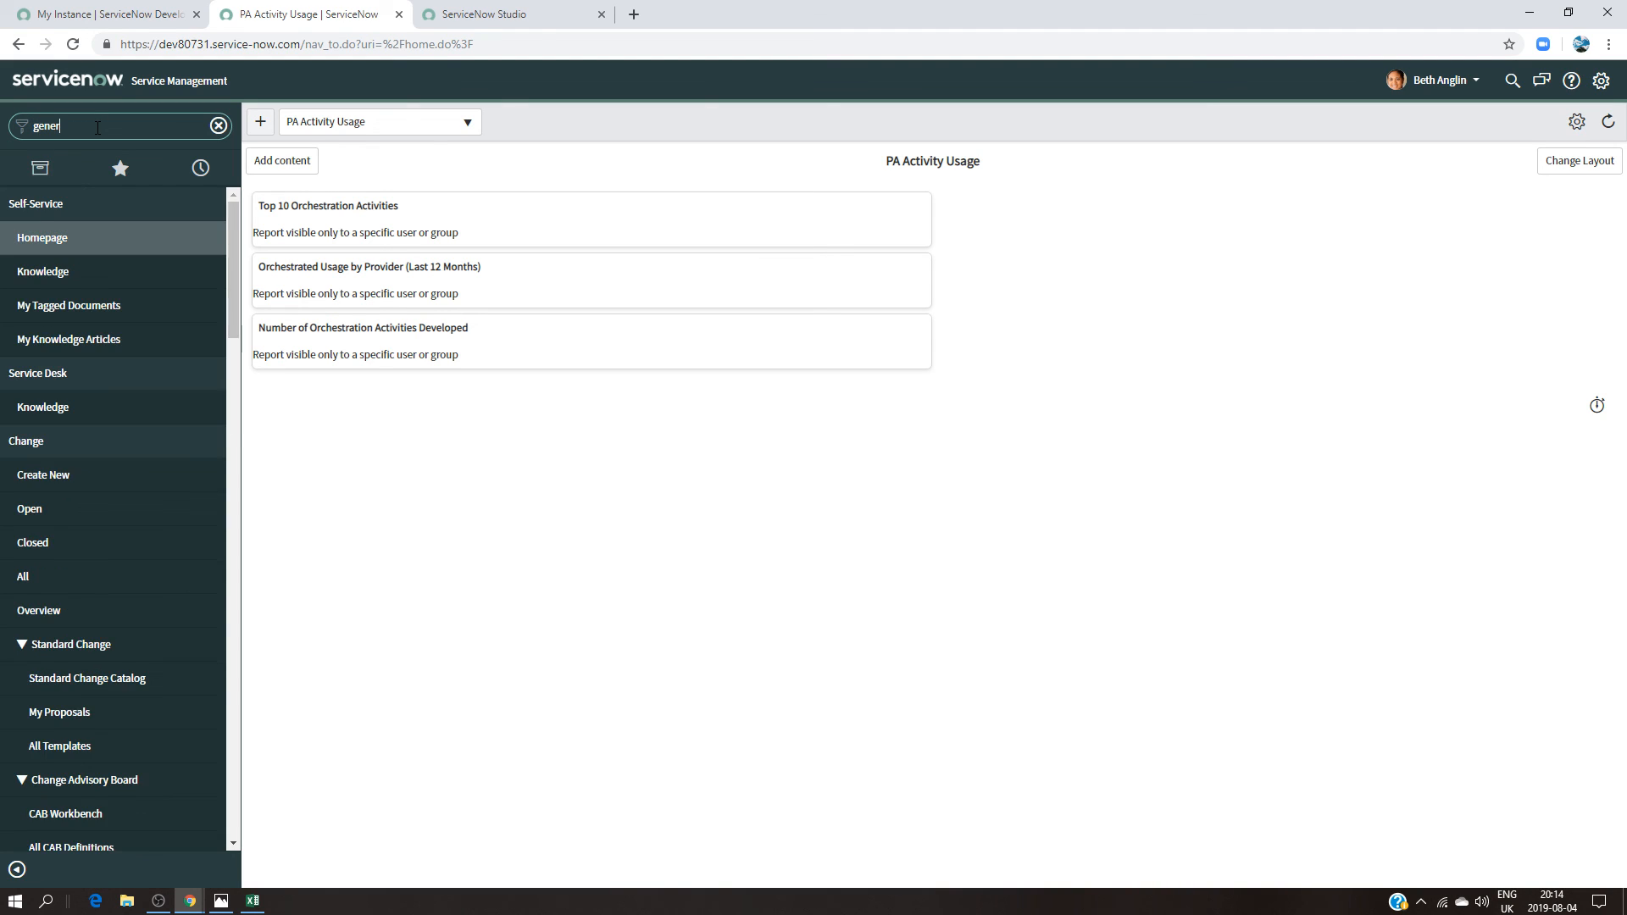
pyautogui.click(98, 310)
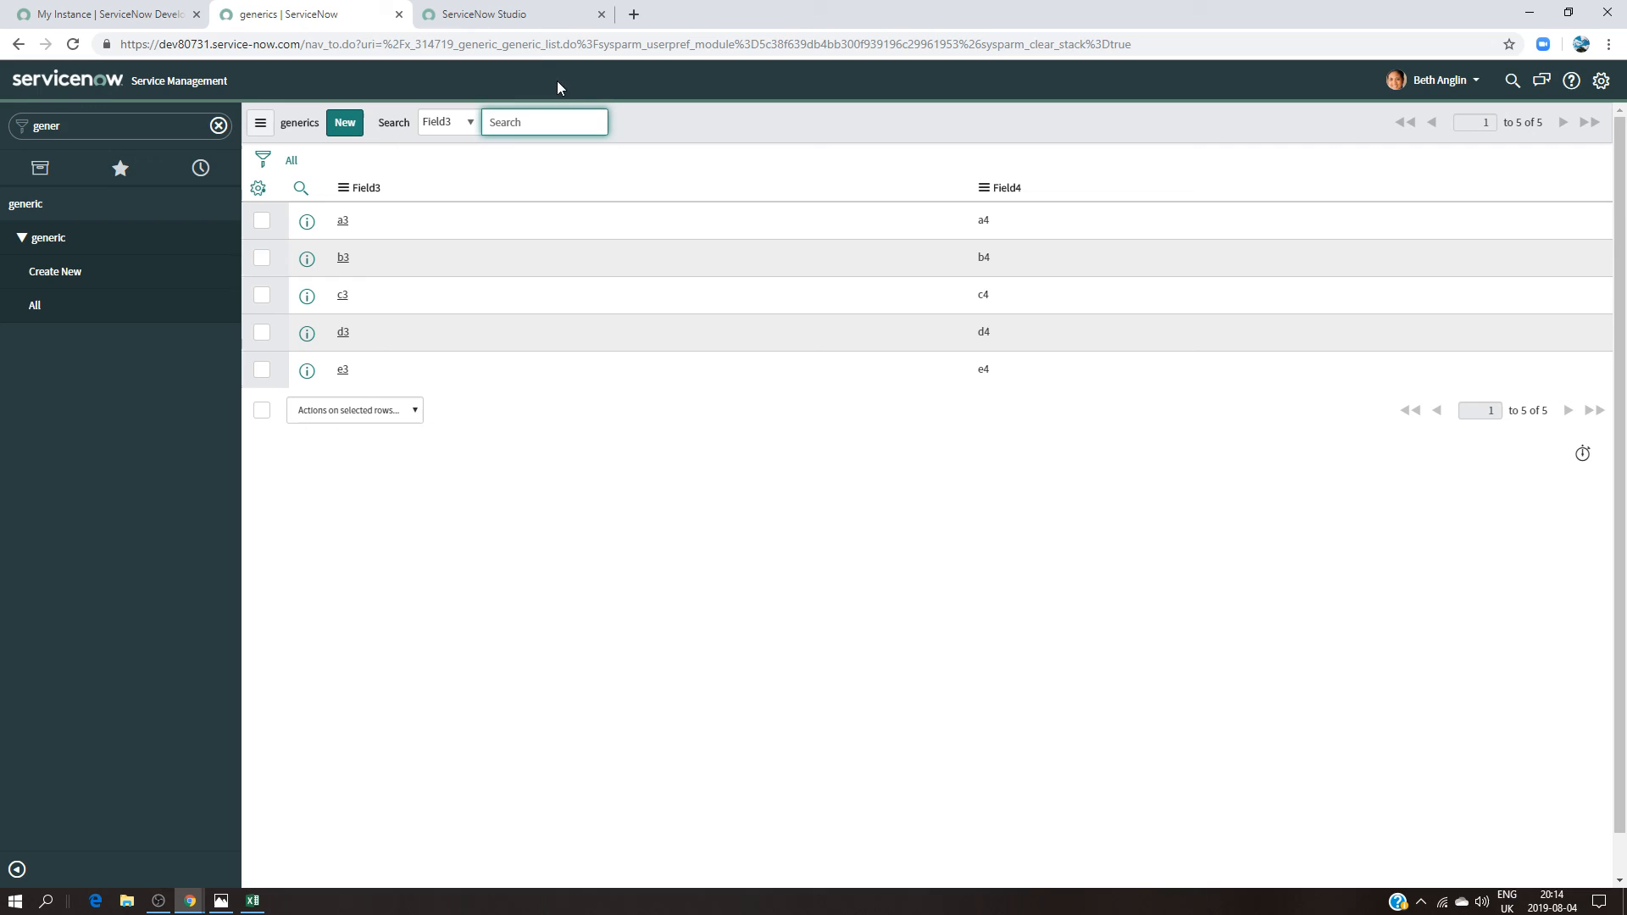
pyautogui.click(518, 16)
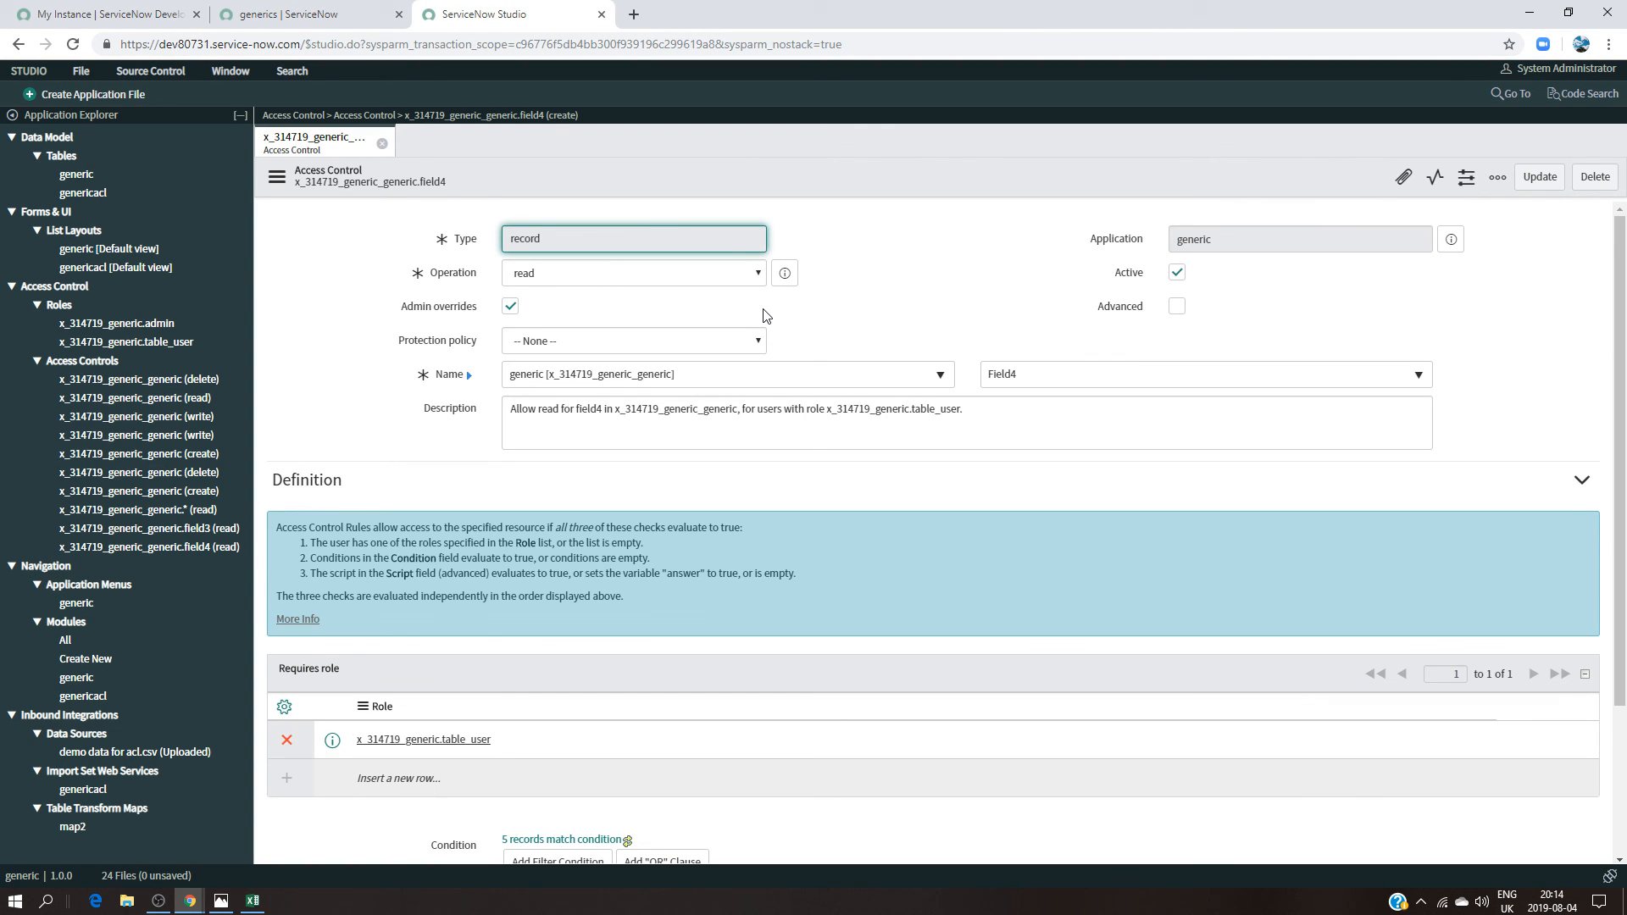
pyautogui.click(307, 25)
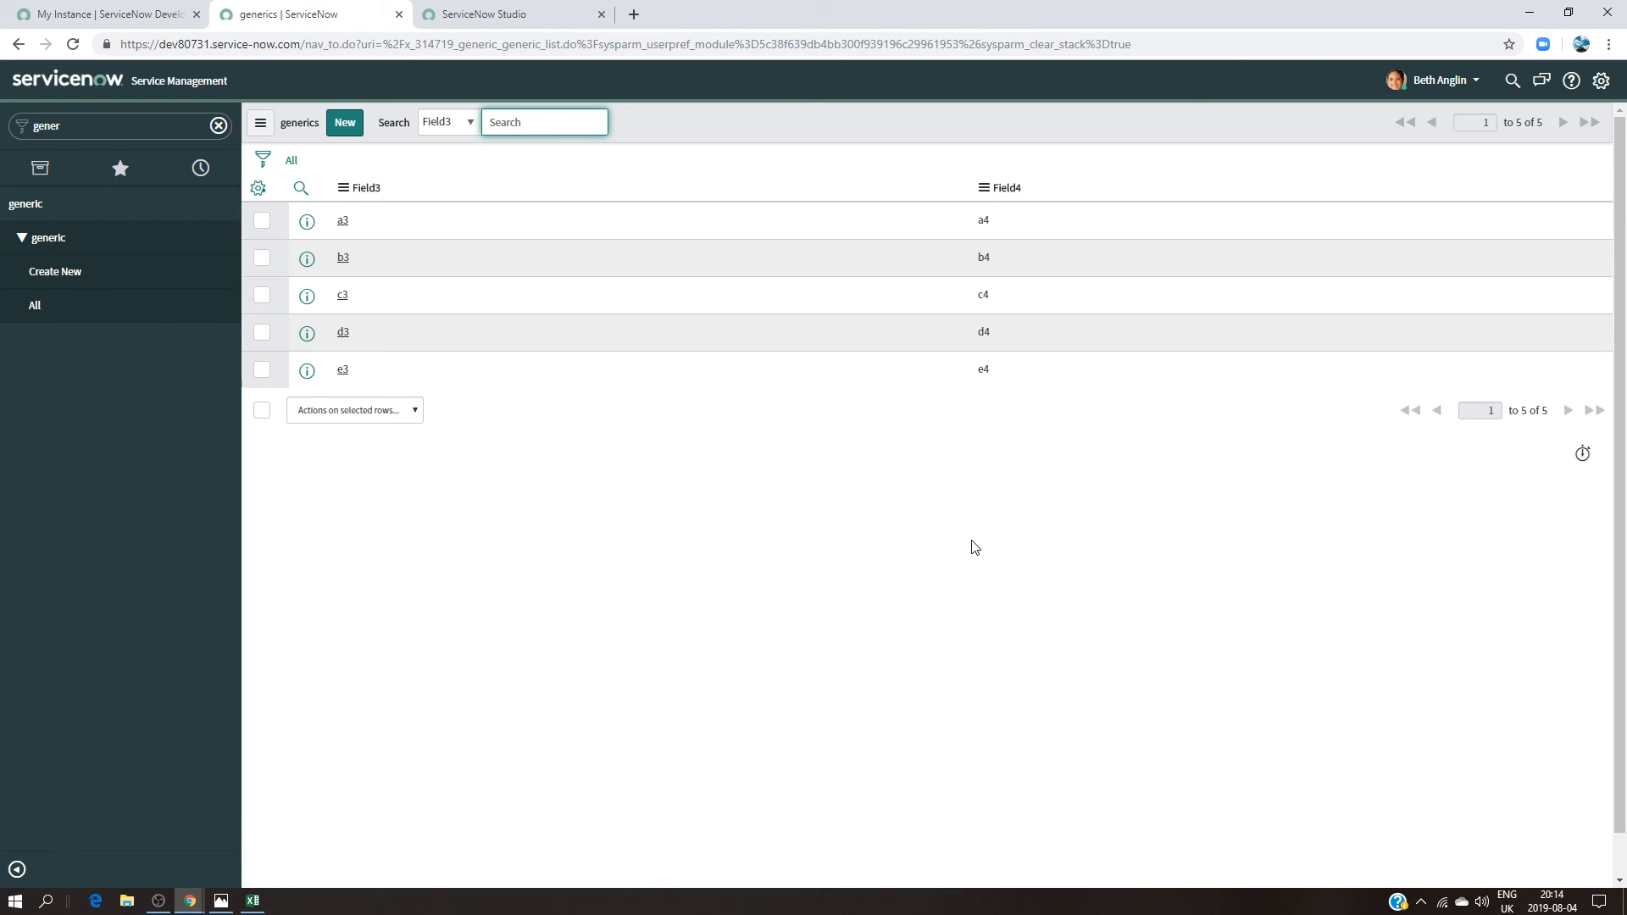
pyautogui.click(71, 12)
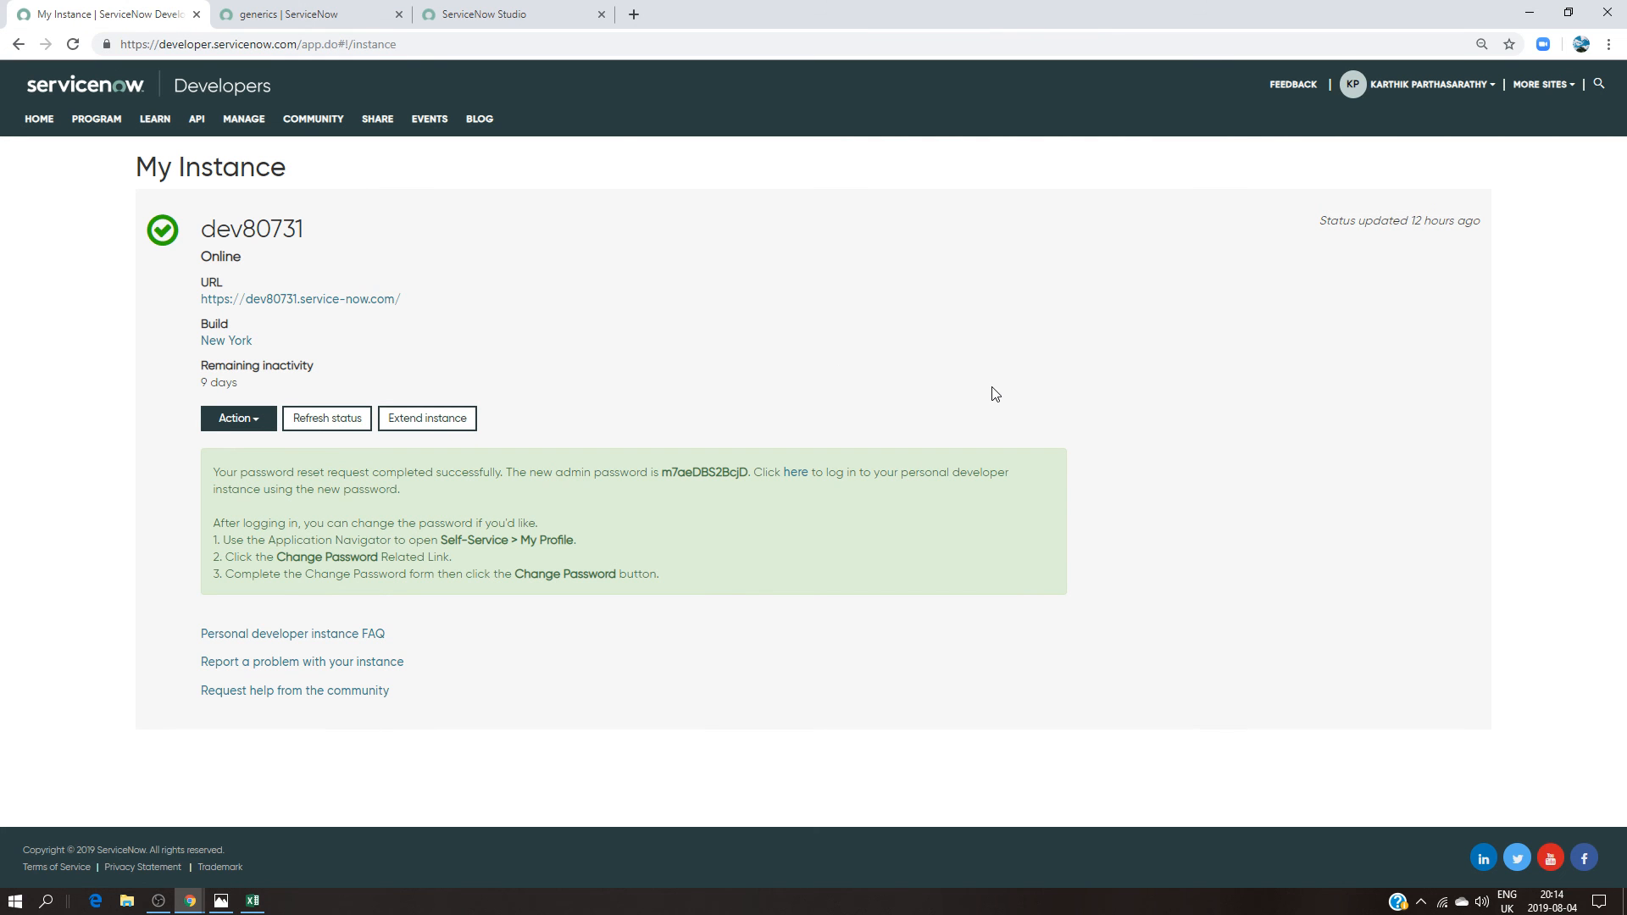
pyautogui.click(407, 12)
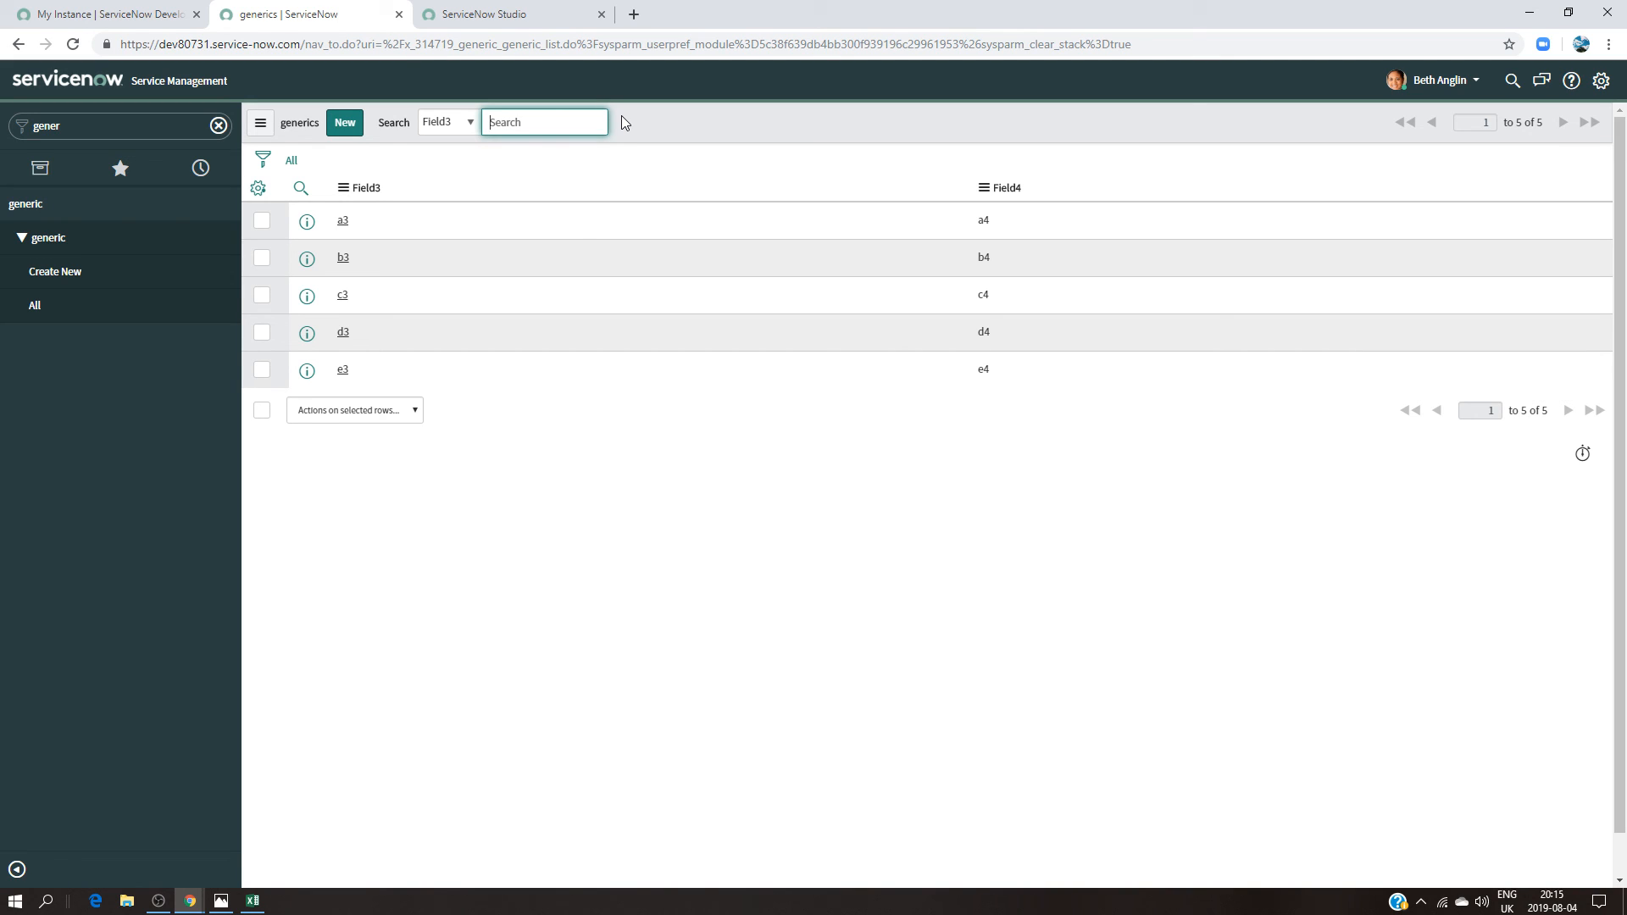
pyautogui.click(158, 901)
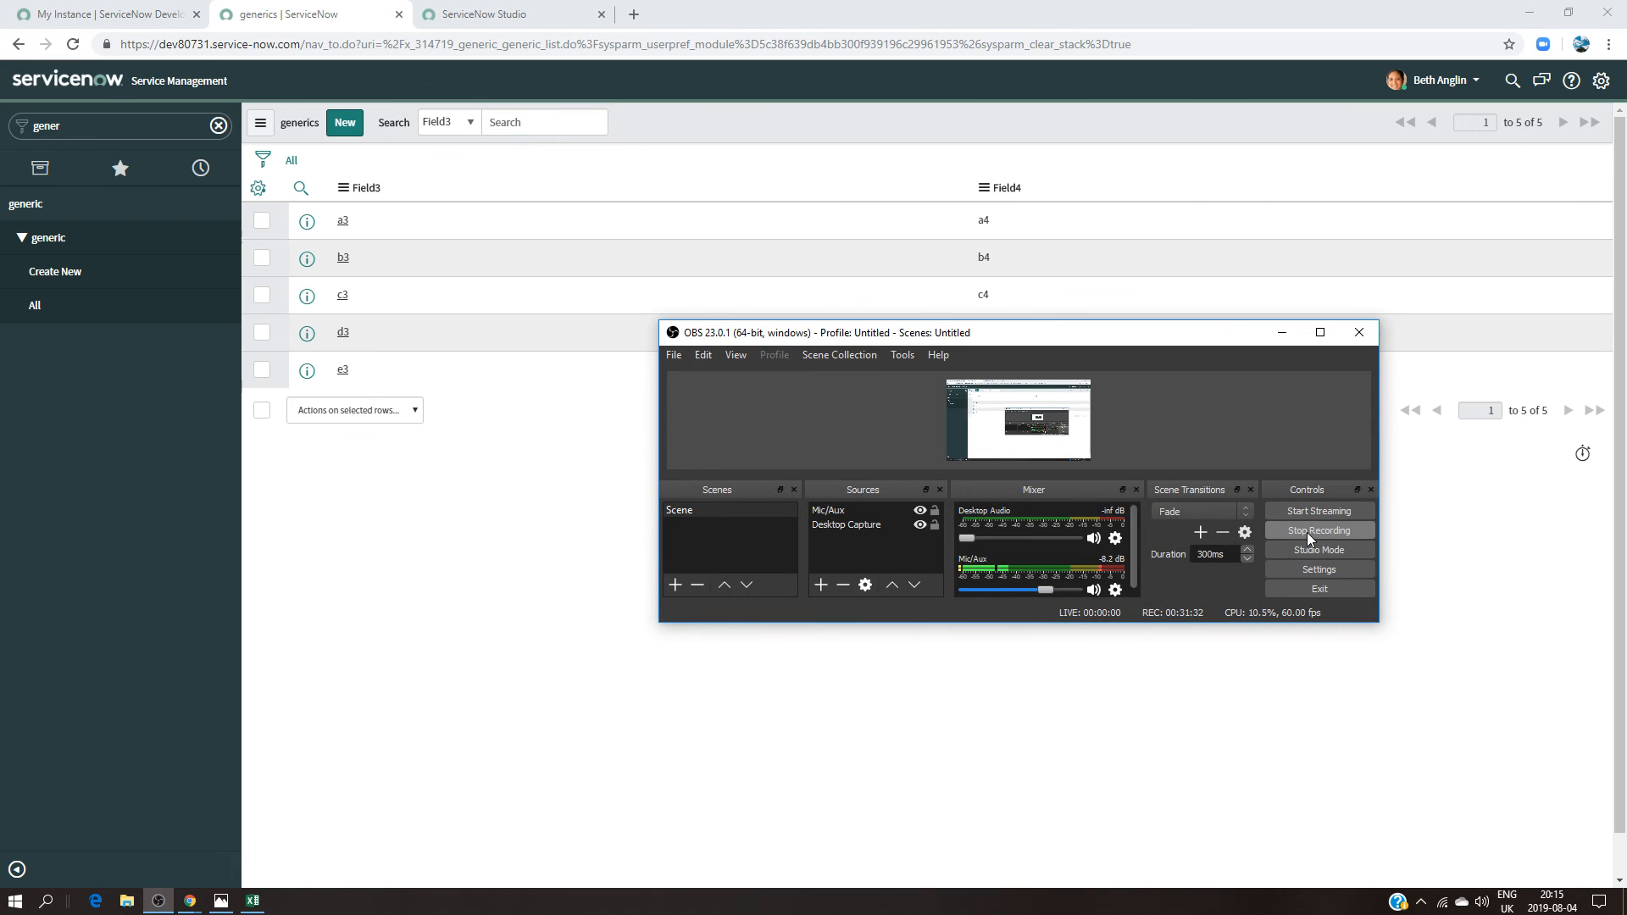